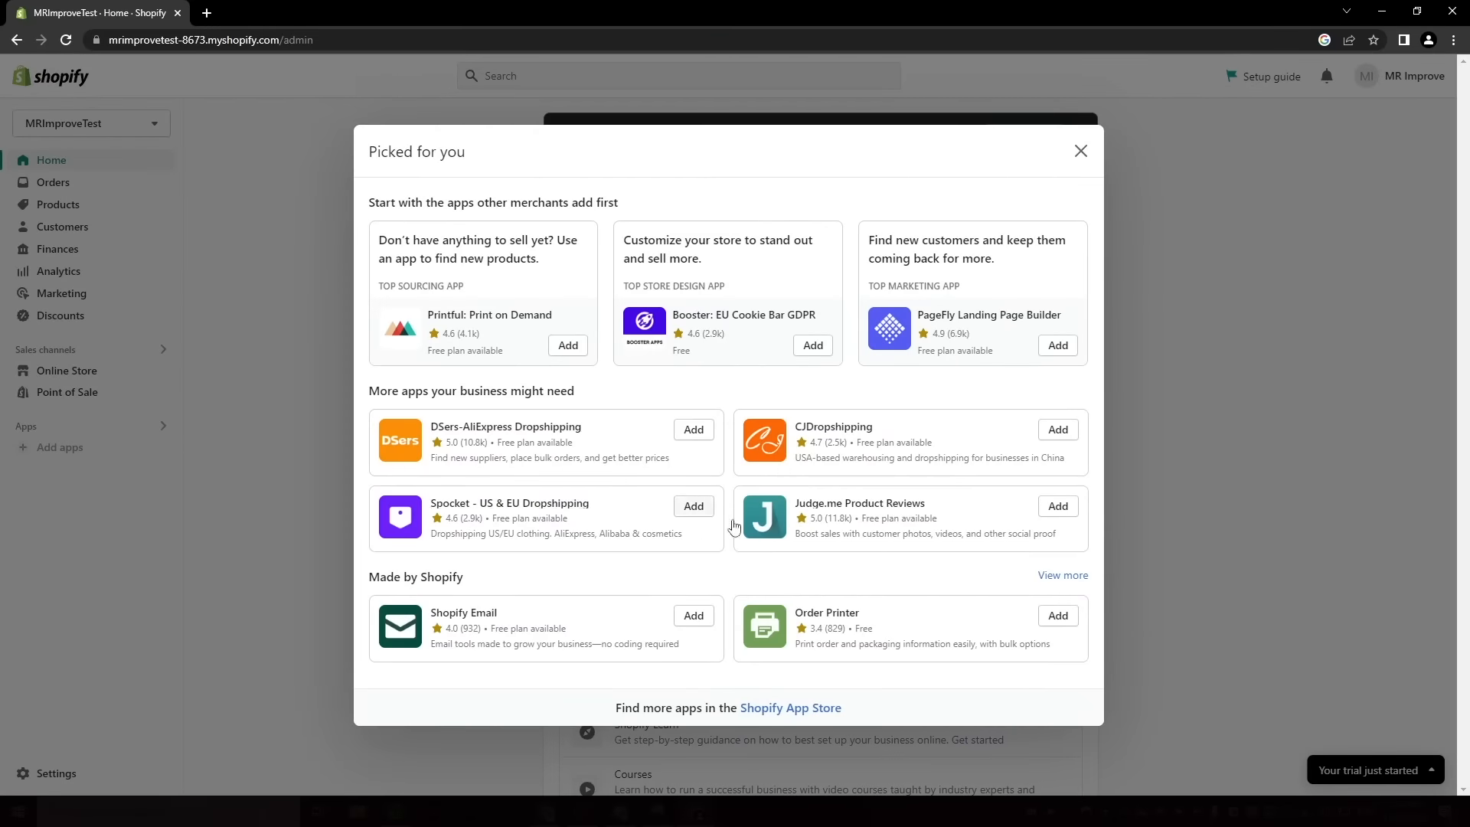
Find Zendrop - Global Dropshipping in the Shopify App Store and install it on the store.
left_click(813, 710)
left_click(434, 323)
type("zendrop")
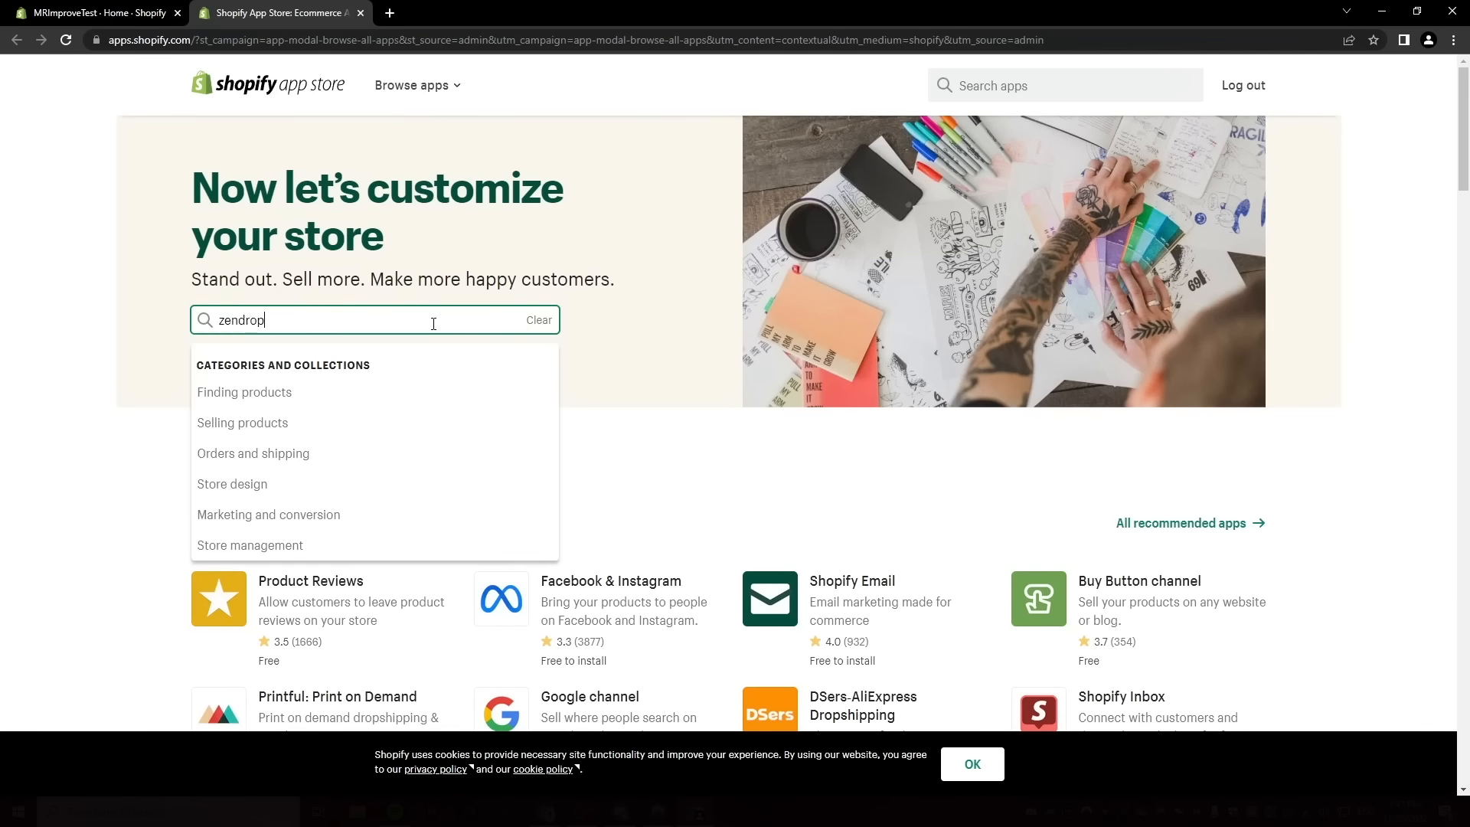
left_click(237, 371)
left_click(283, 367)
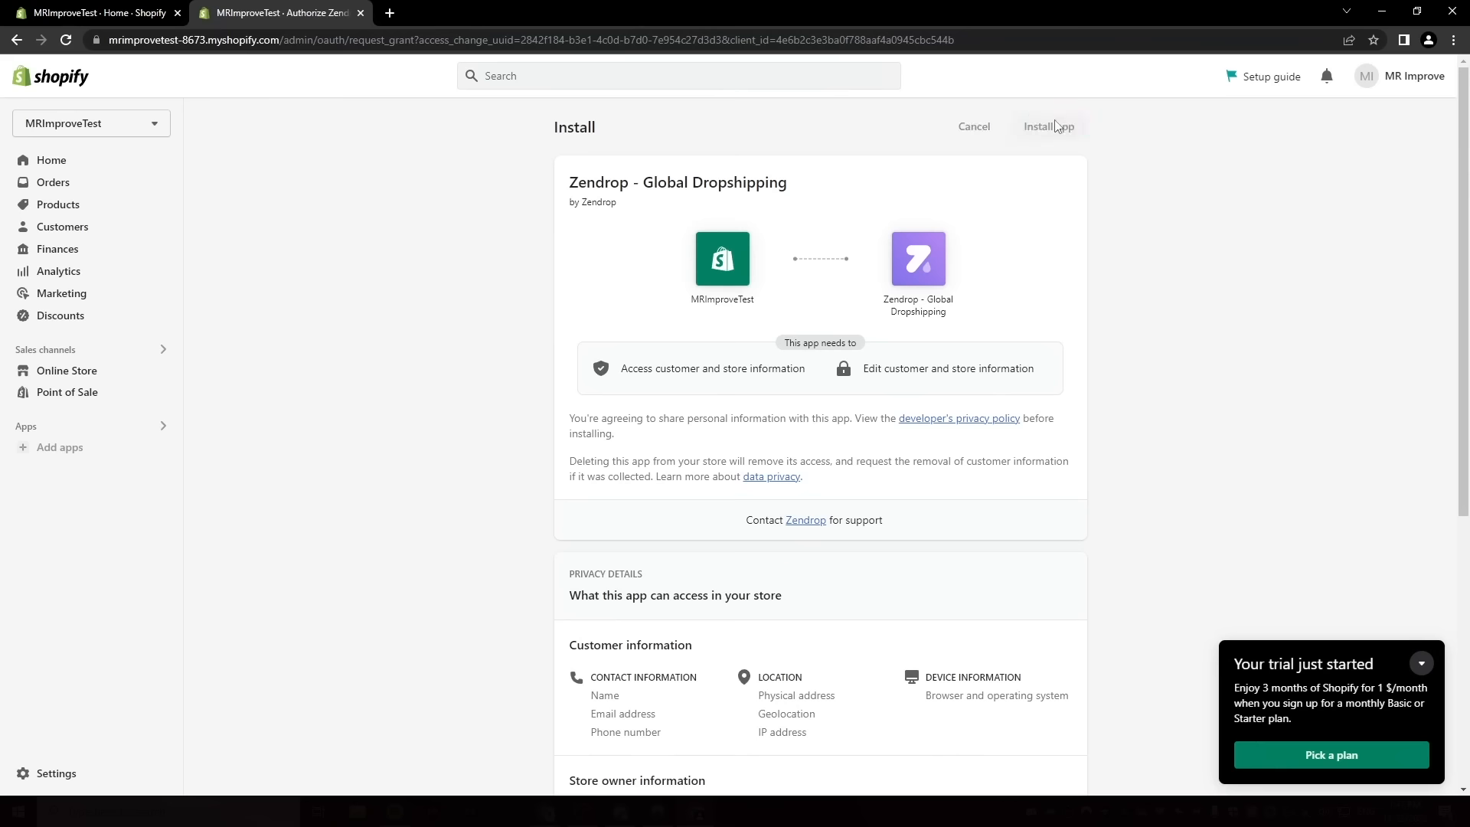
left_click(1055, 125)
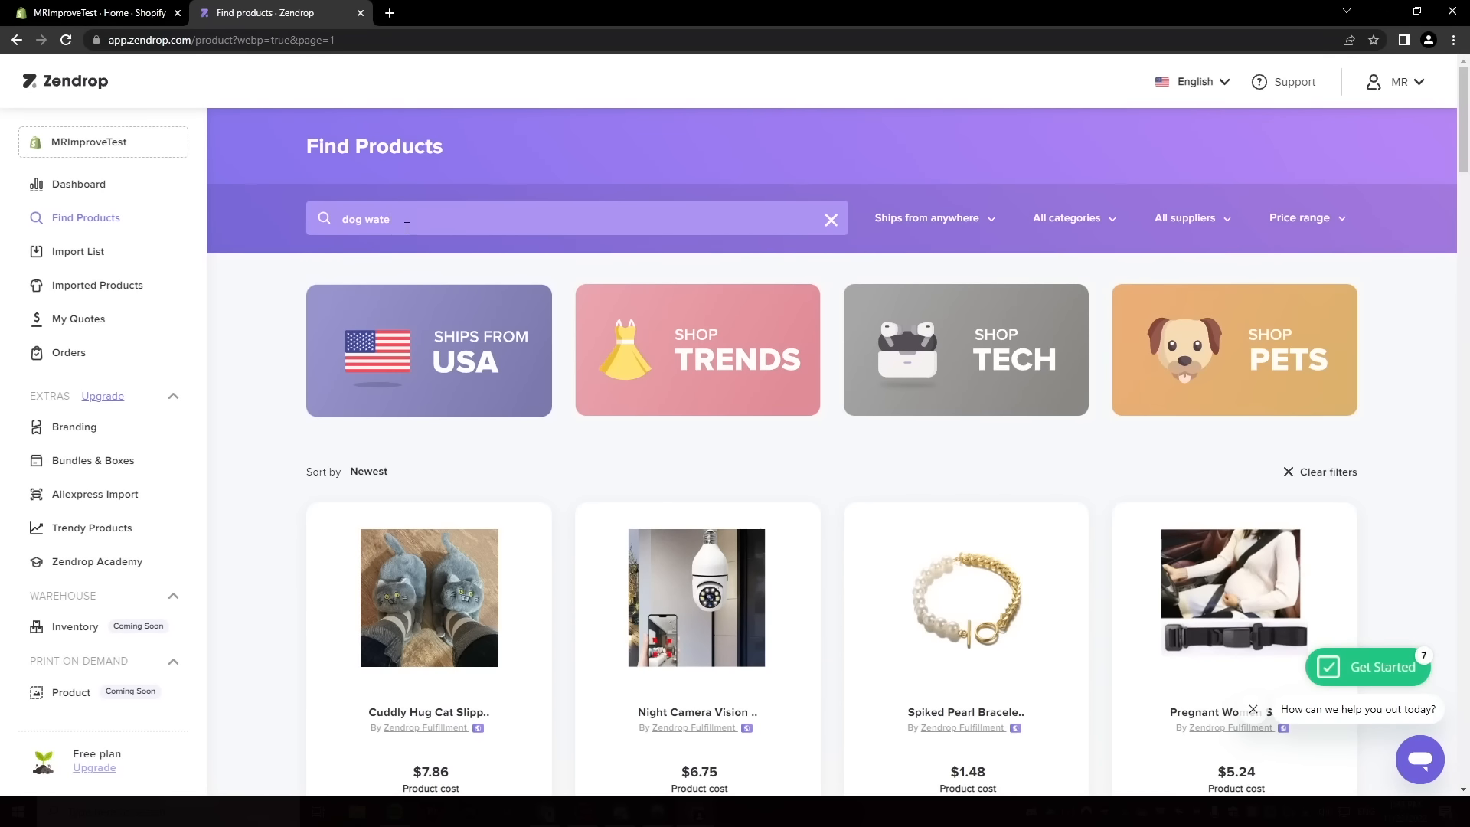
Search Zendrop for the dog water bottle and add it to the Import List.
key("Return")
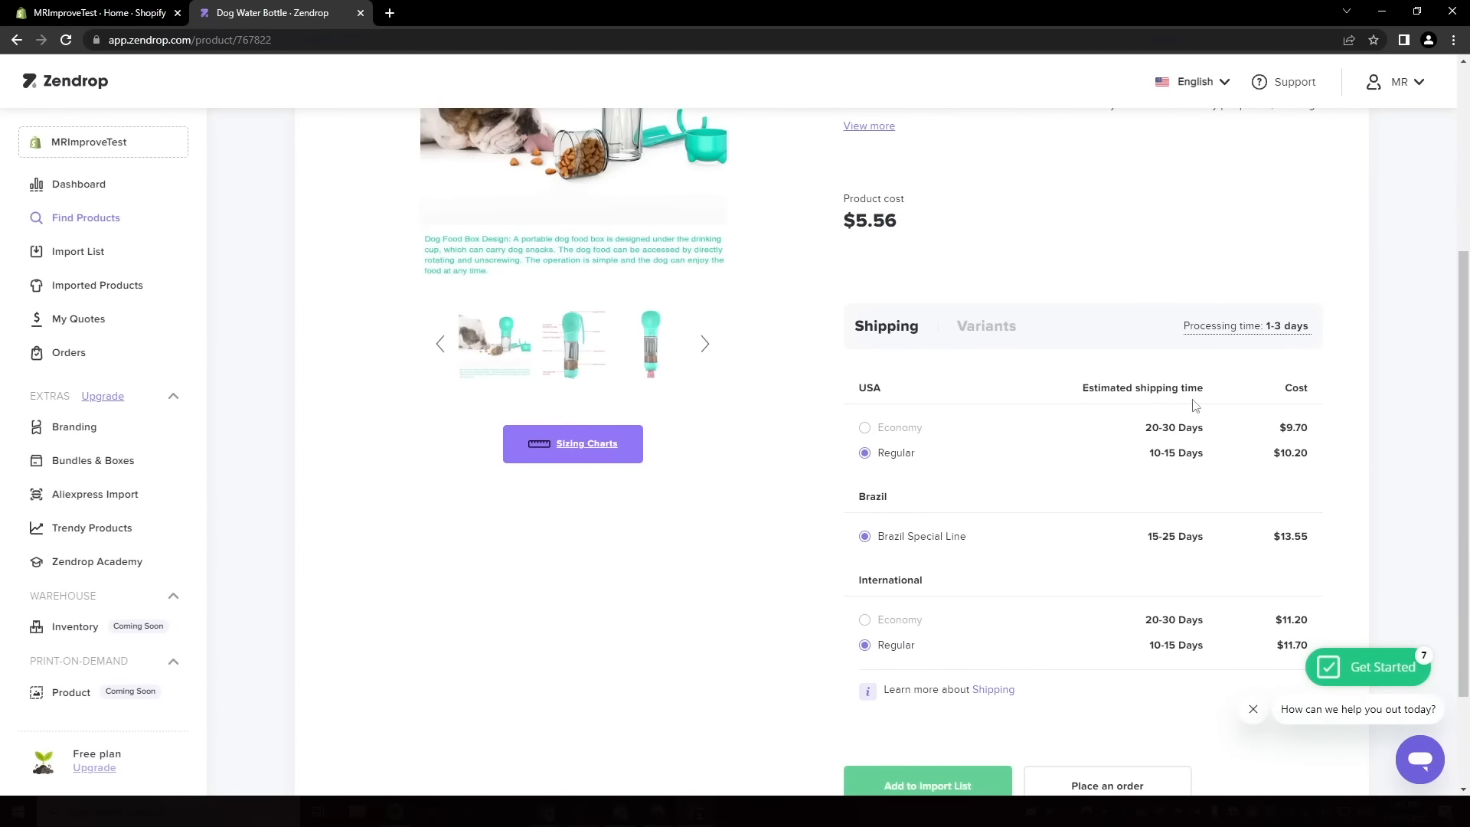
scroll(1059, 248, "down", 2)
left_click(936, 649)
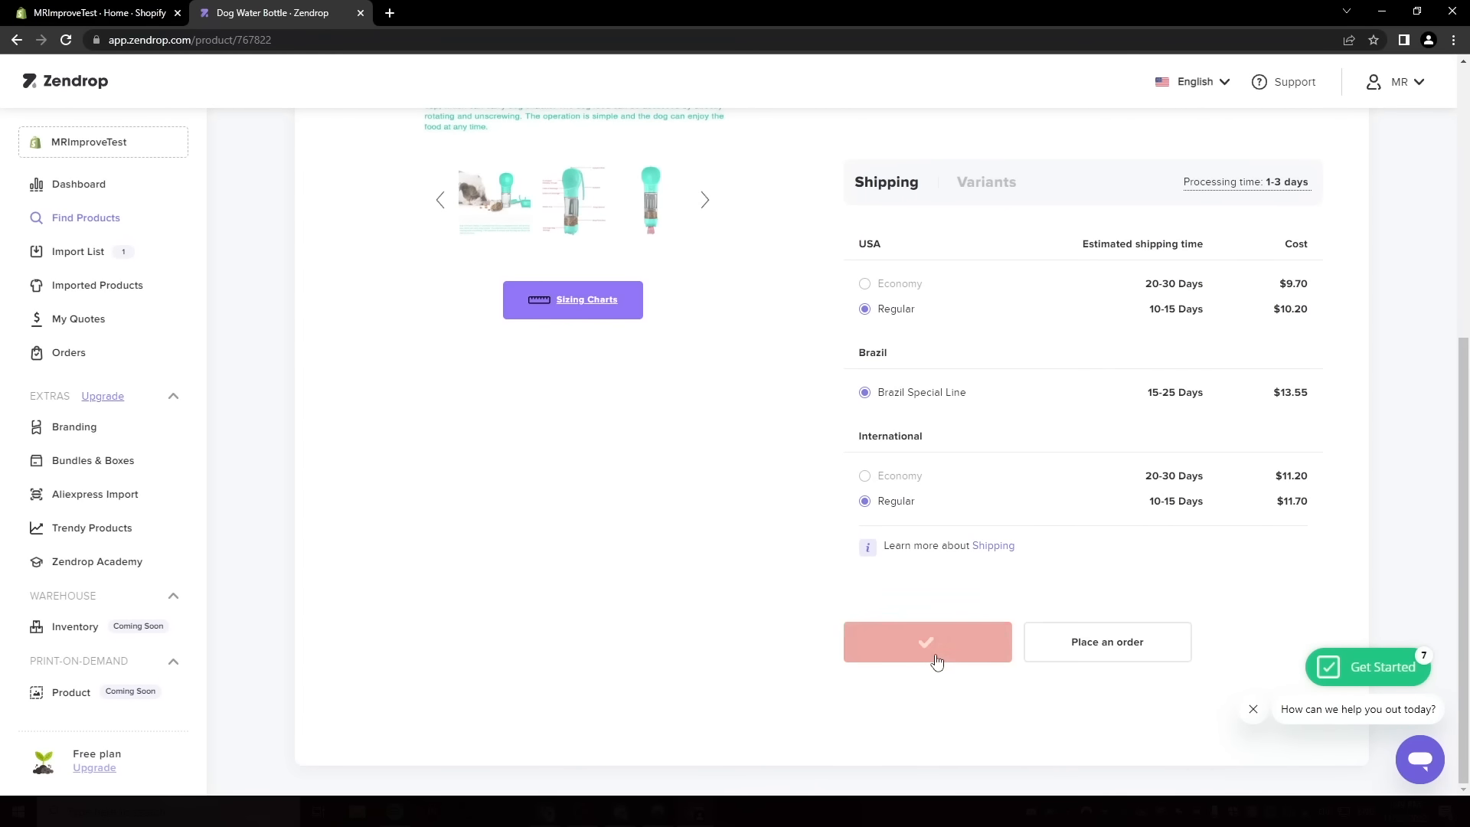
left_click(75, 254)
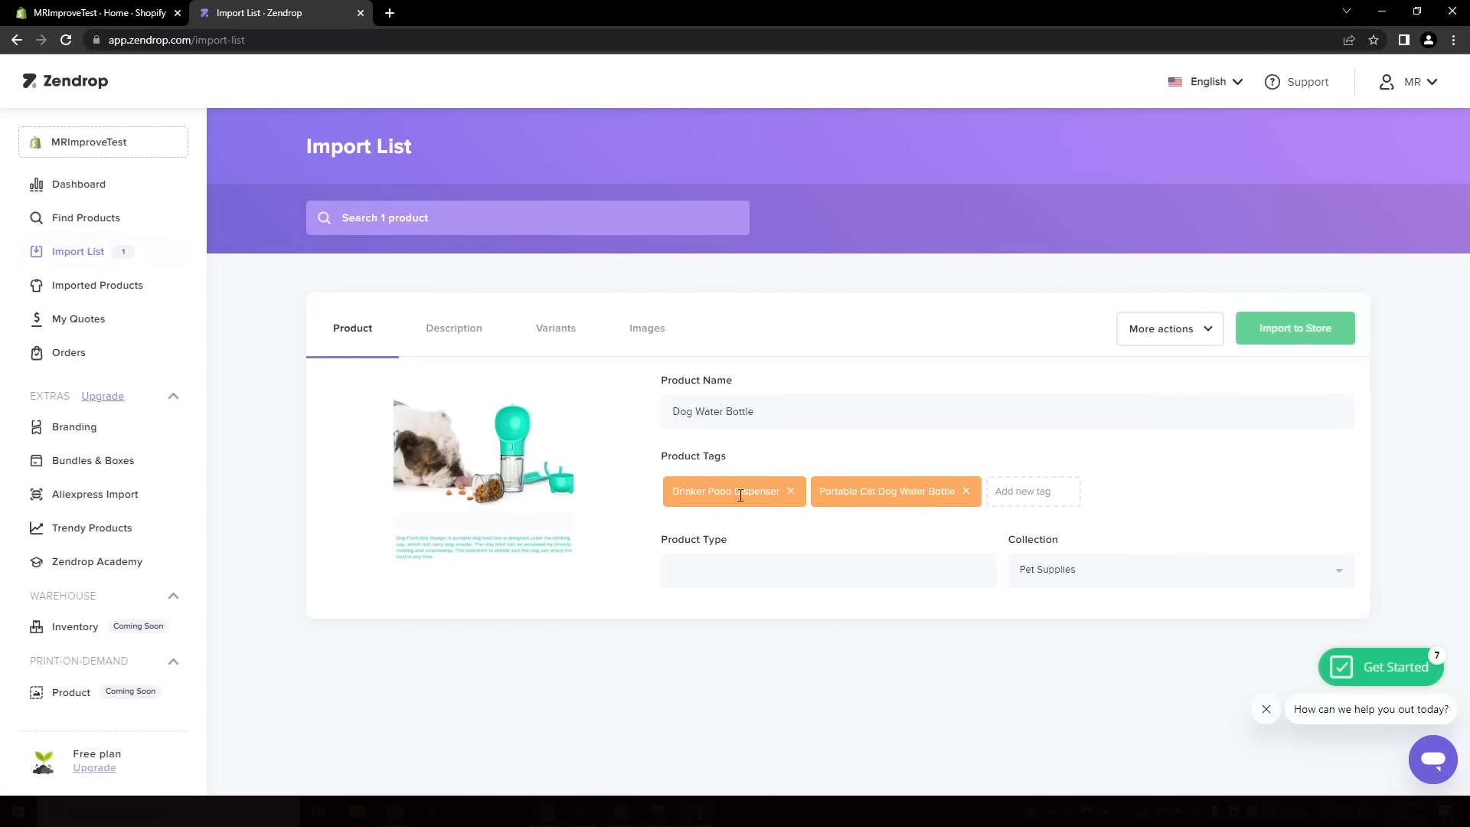
Remove both product tags and exclude the first six product images from the import.
left_click(790, 491)
left_click(818, 491)
left_click(453, 327)
left_click(658, 344)
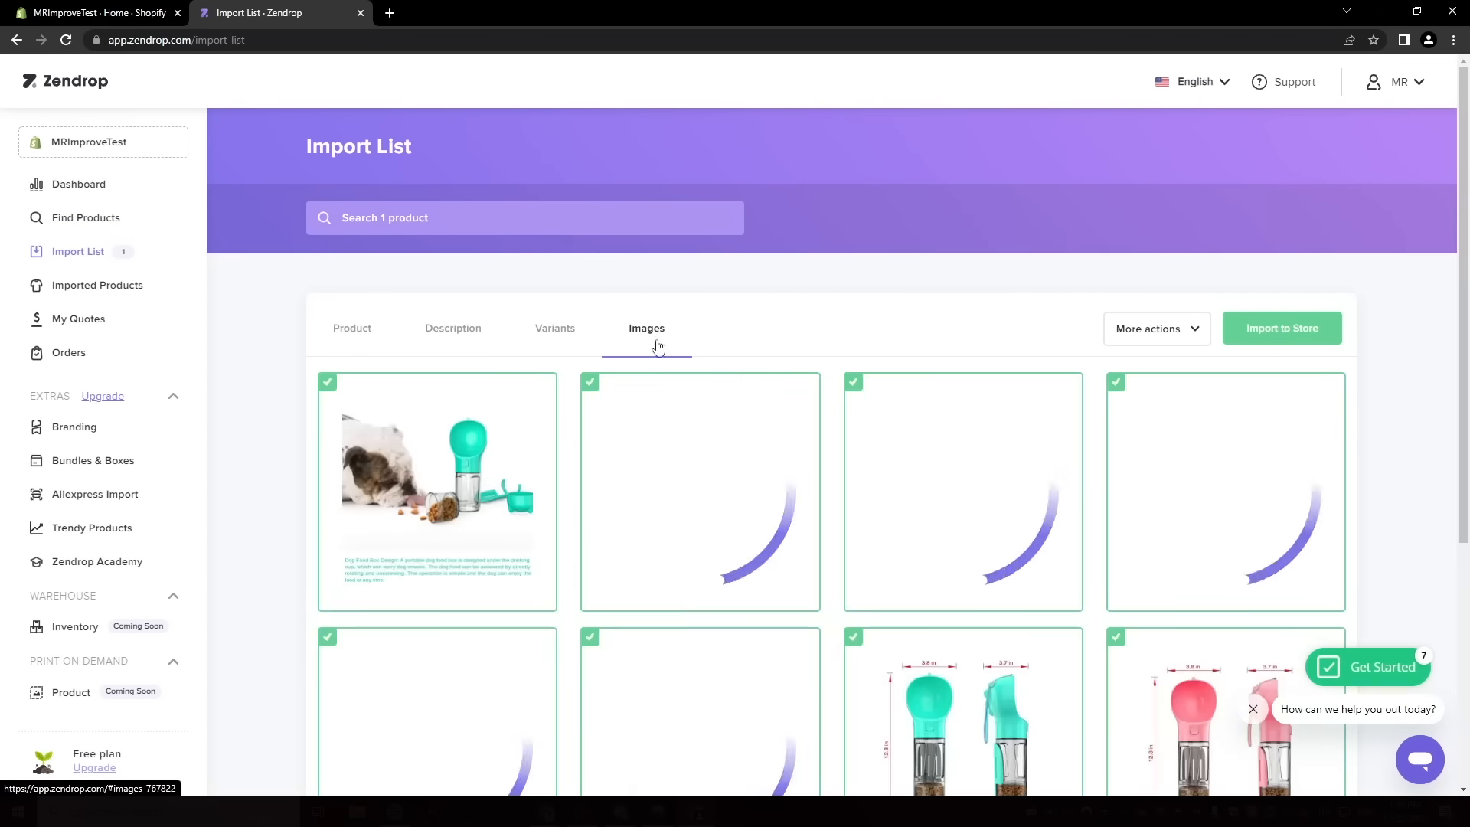
left_click(459, 497)
left_click(712, 509)
left_click(1003, 521)
left_click(1202, 517)
scroll(1072, 536, "down", 2)
left_click(475, 597)
left_click(712, 582)
scroll(881, 548, "up", 3)
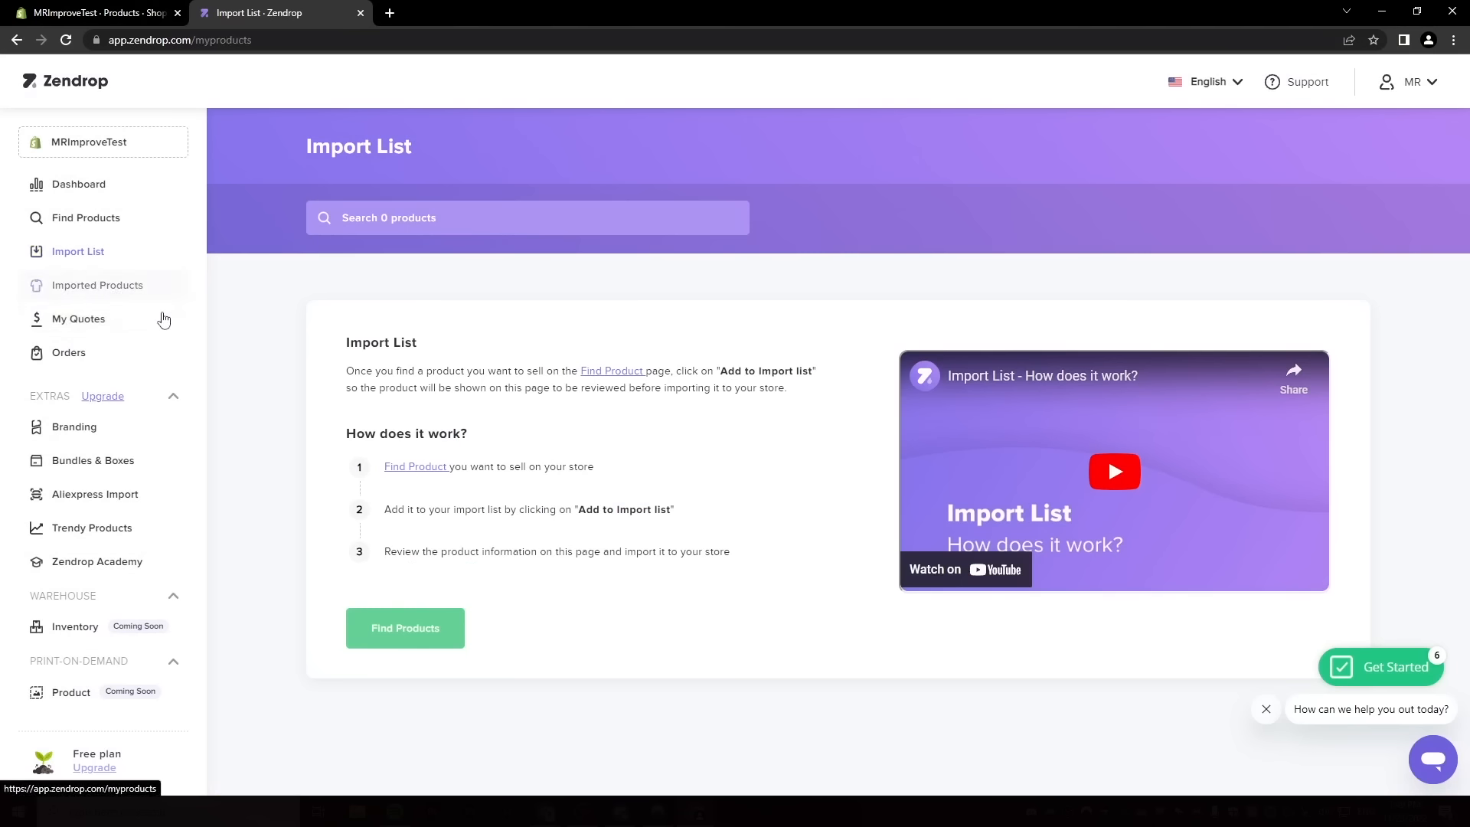
Check Zendrop's Imported Products list, then return to the Shopify admin's Online Store.
left_click(97, 291)
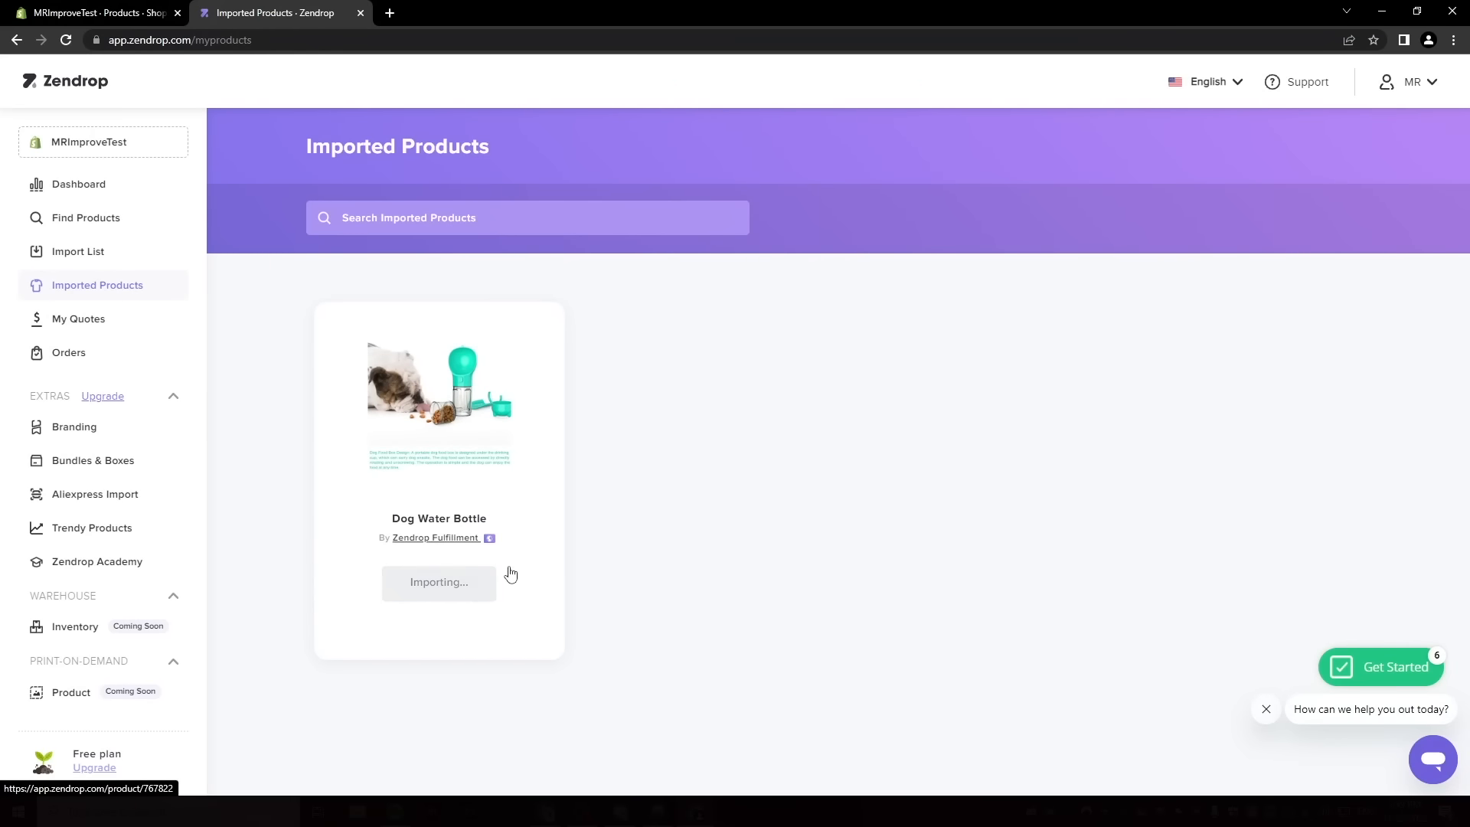
mouse_move(472, 582)
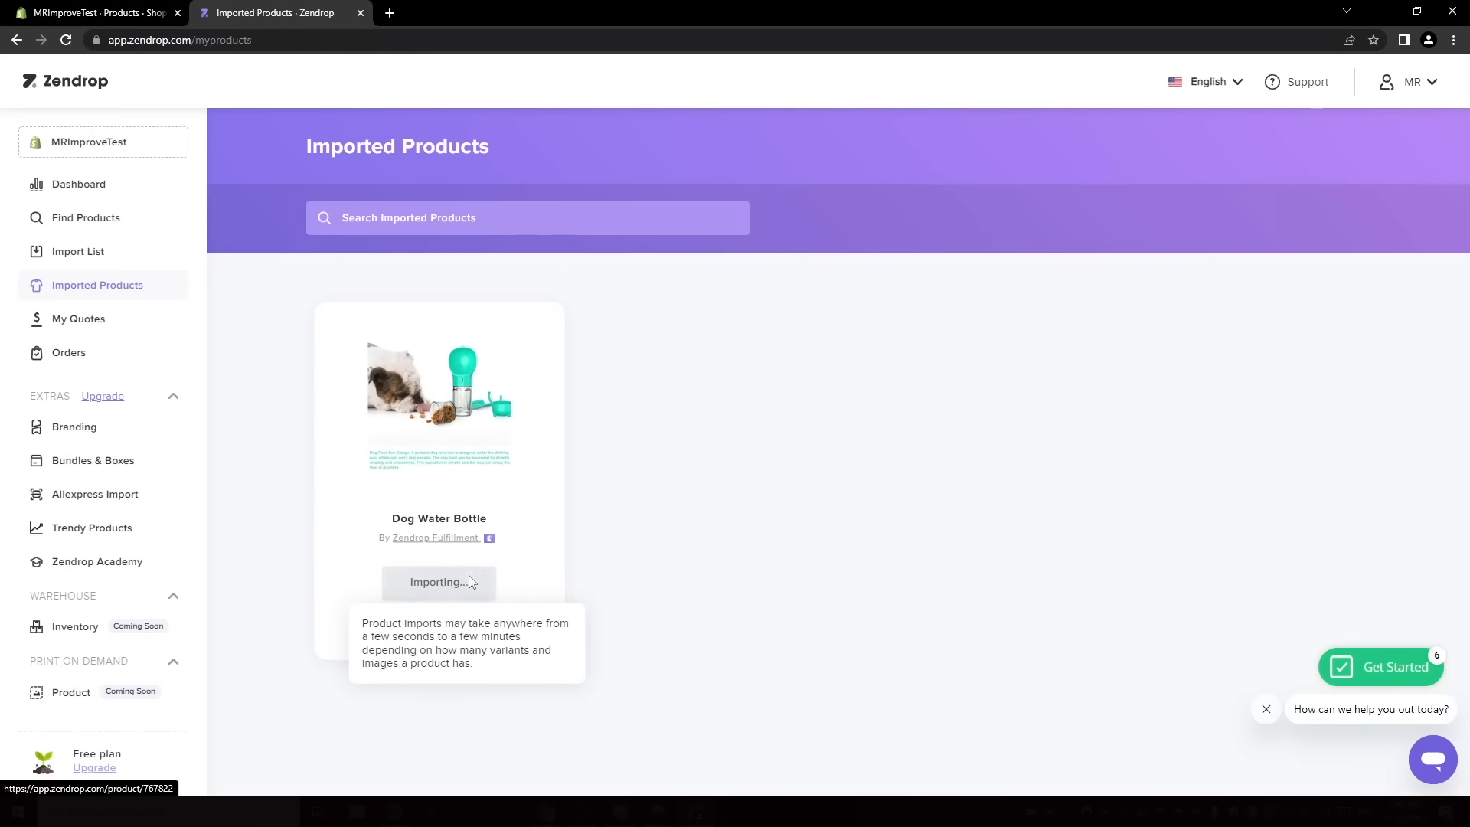
left_click(99, 13)
left_click(79, 469)
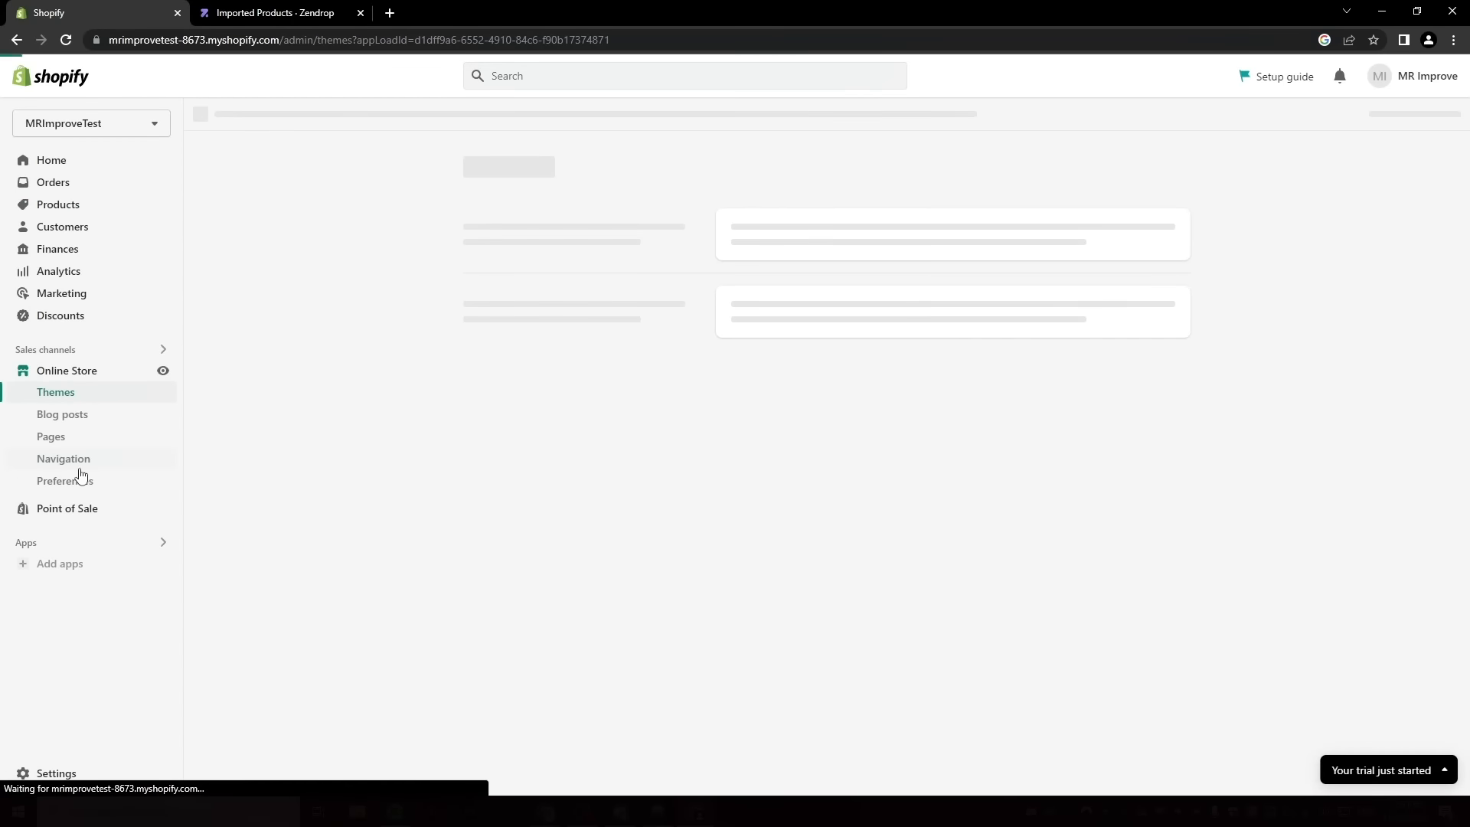
Create a new Shopify page titled 'Shipping & Delivery', copied from the blueprint's heading.
left_click(75, 436)
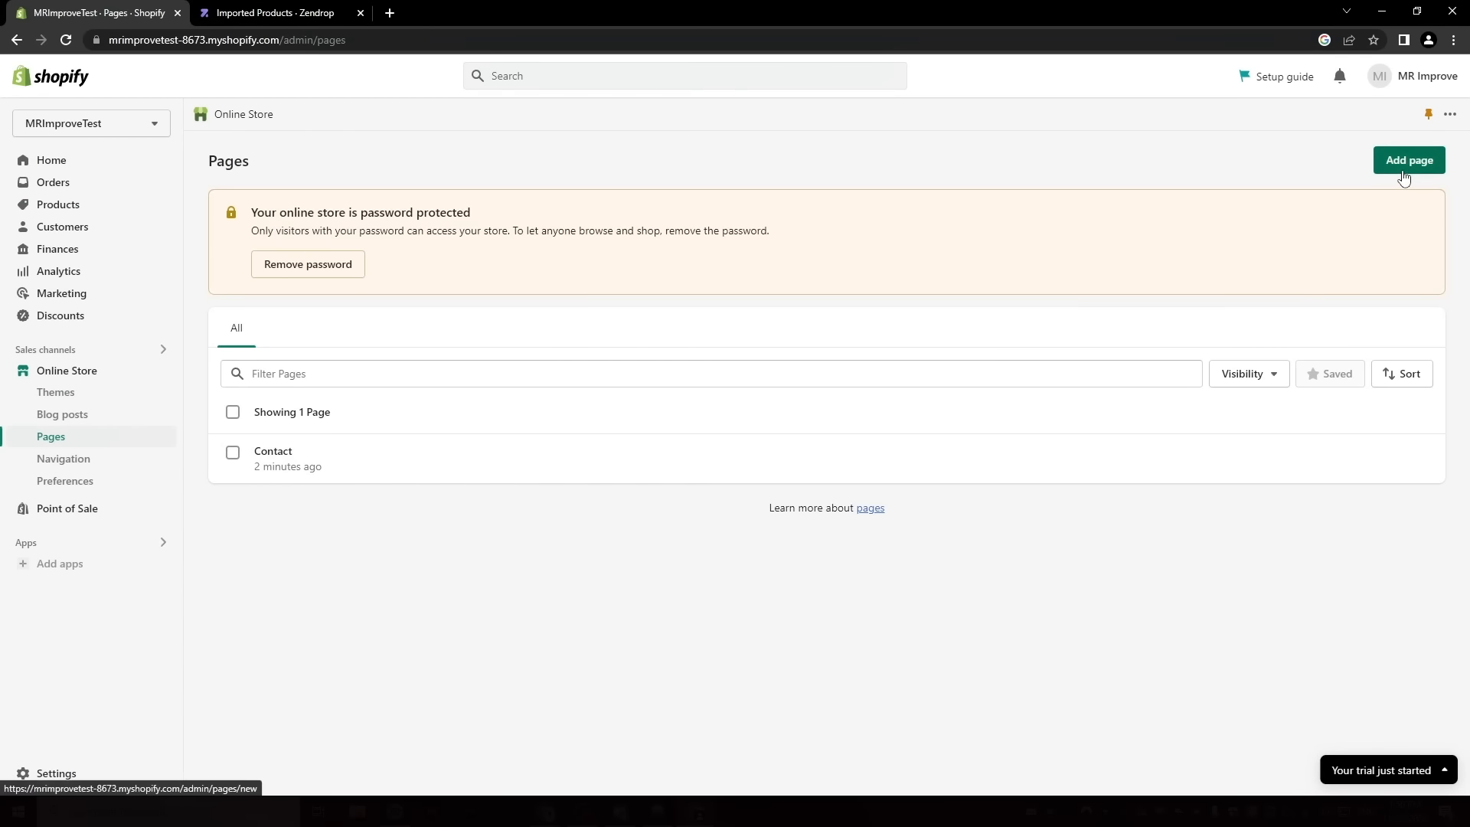
left_click(1404, 178)
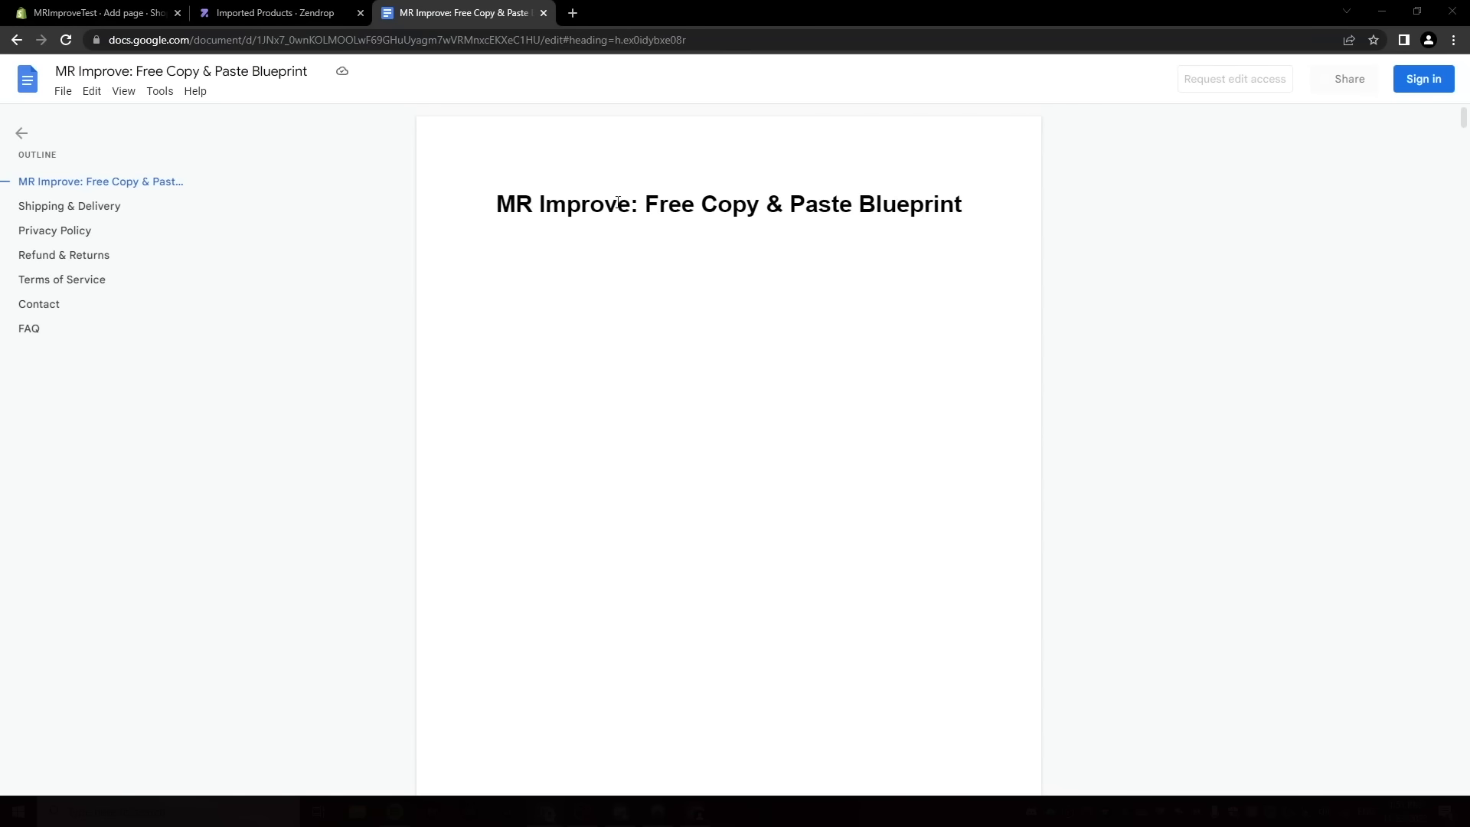
left_click_drag(645, 205, 1035, 199)
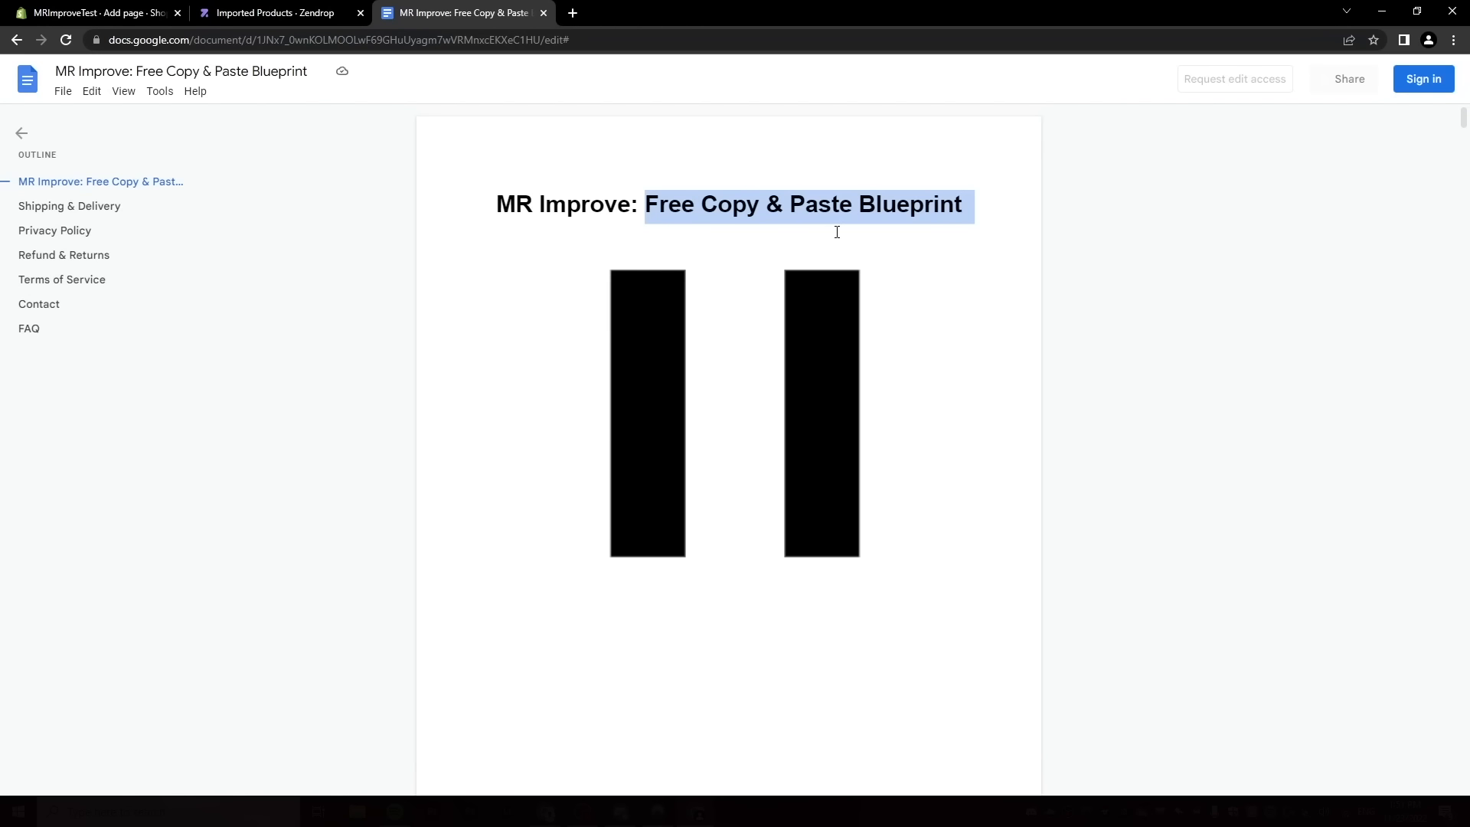
left_click(76, 208)
left_click_drag(497, 155, 713, 152)
key("ctrl+c")
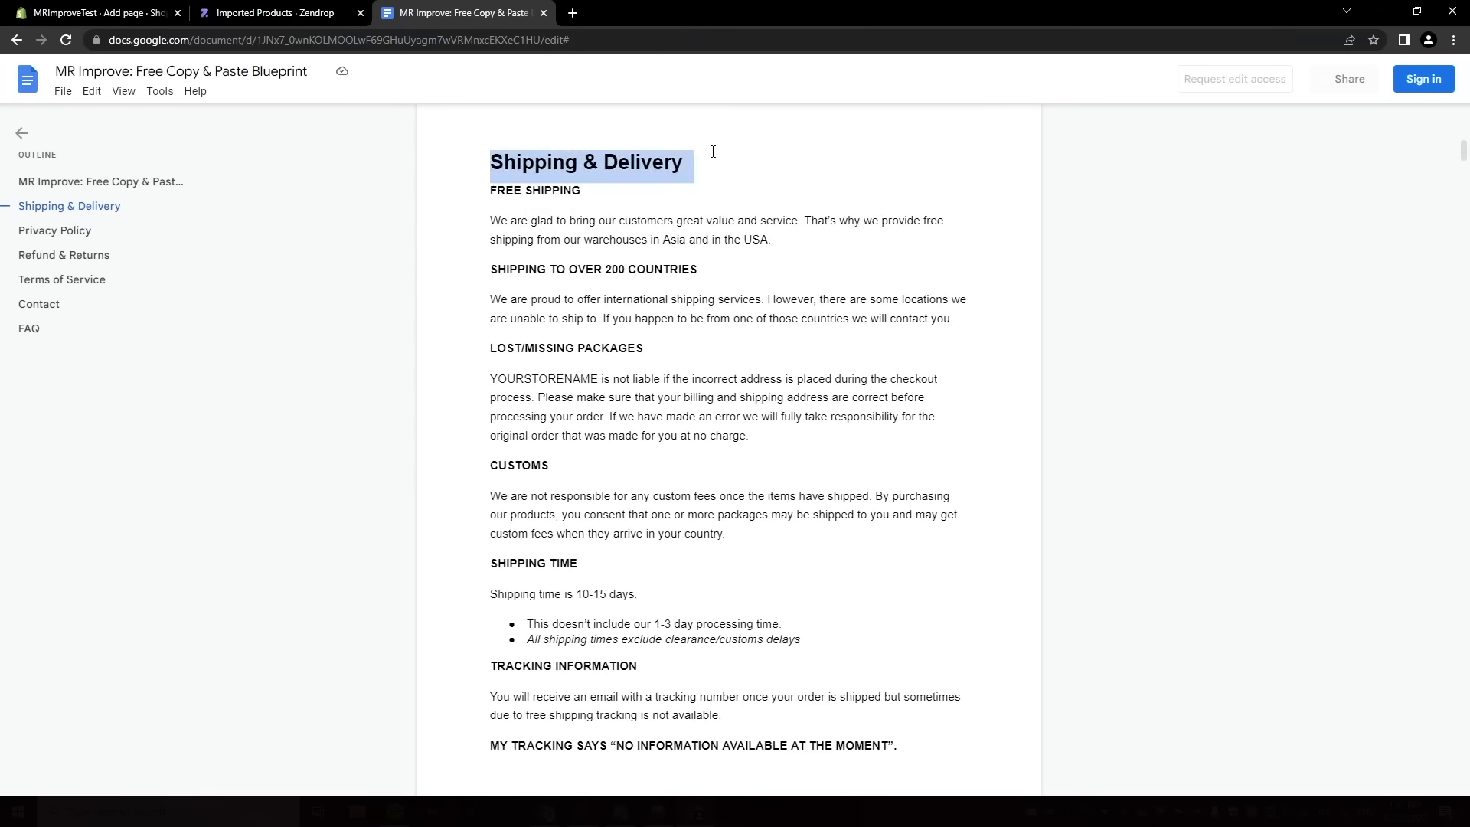
left_click(88, 9)
left_click(565, 237)
key("ctrl+v")
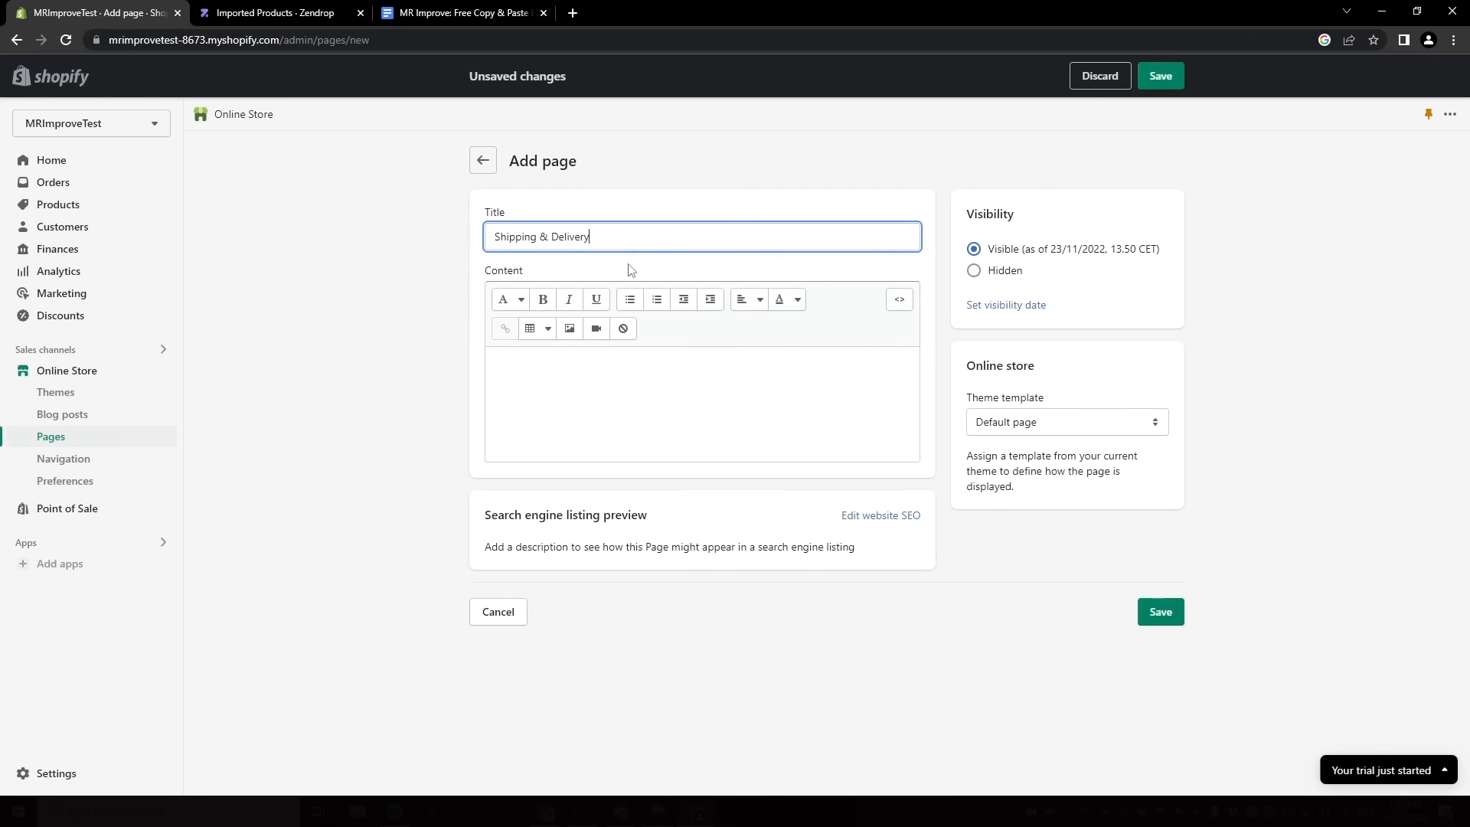
Copy the blueprint's shipping policy text into the new page's content.
left_click(430, 12)
left_click_drag(504, 194, 809, 532)
scroll(804, 502, "down", 8)
key("ctrl+c")
left_click(88, 9)
left_click(604, 380)
key("ctrl+v")
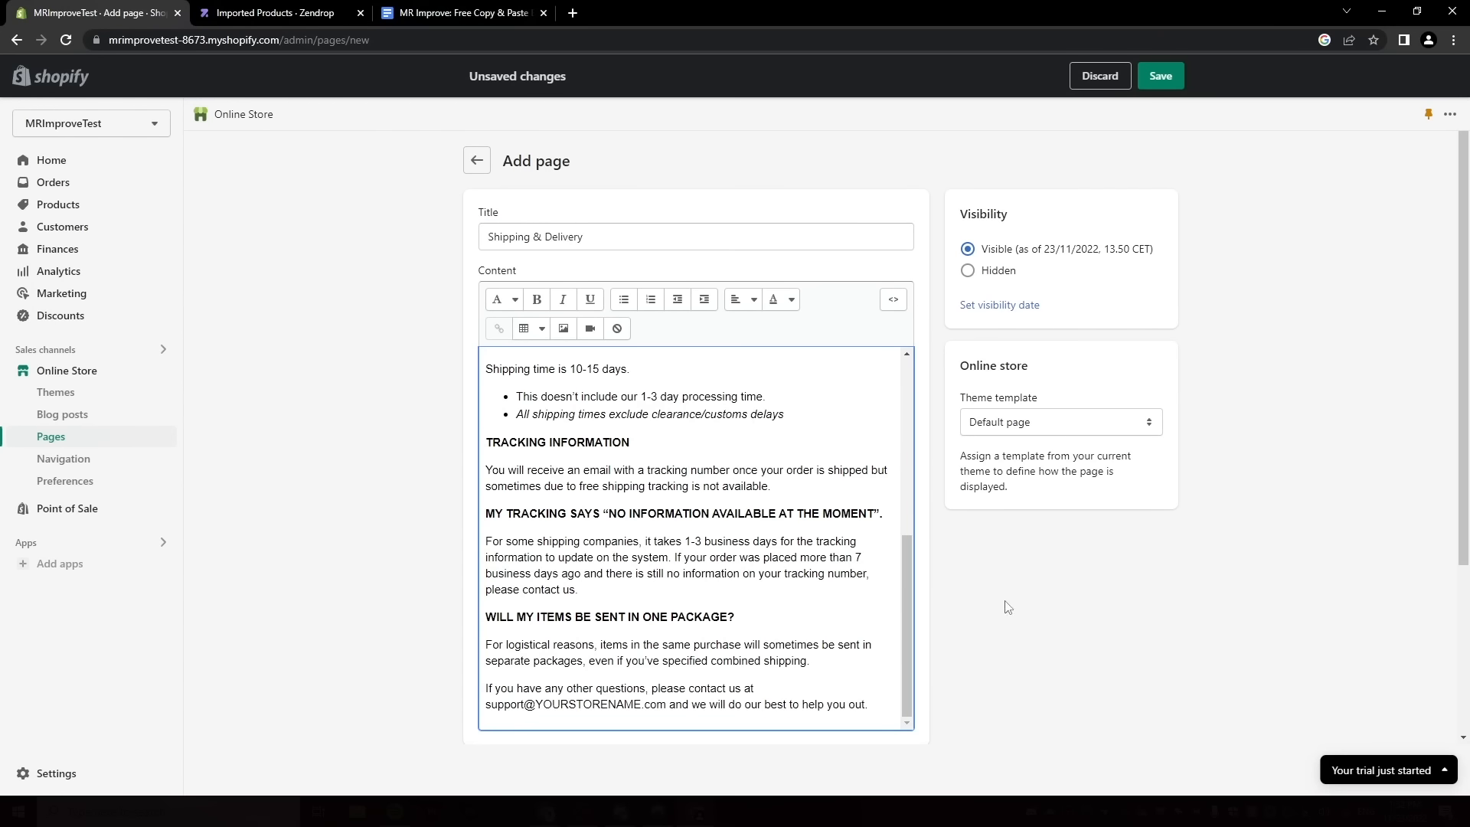
Replace the YOURSTORENAME placeholder in the text with 'TheMultiSto'.
key("ctrl+f")
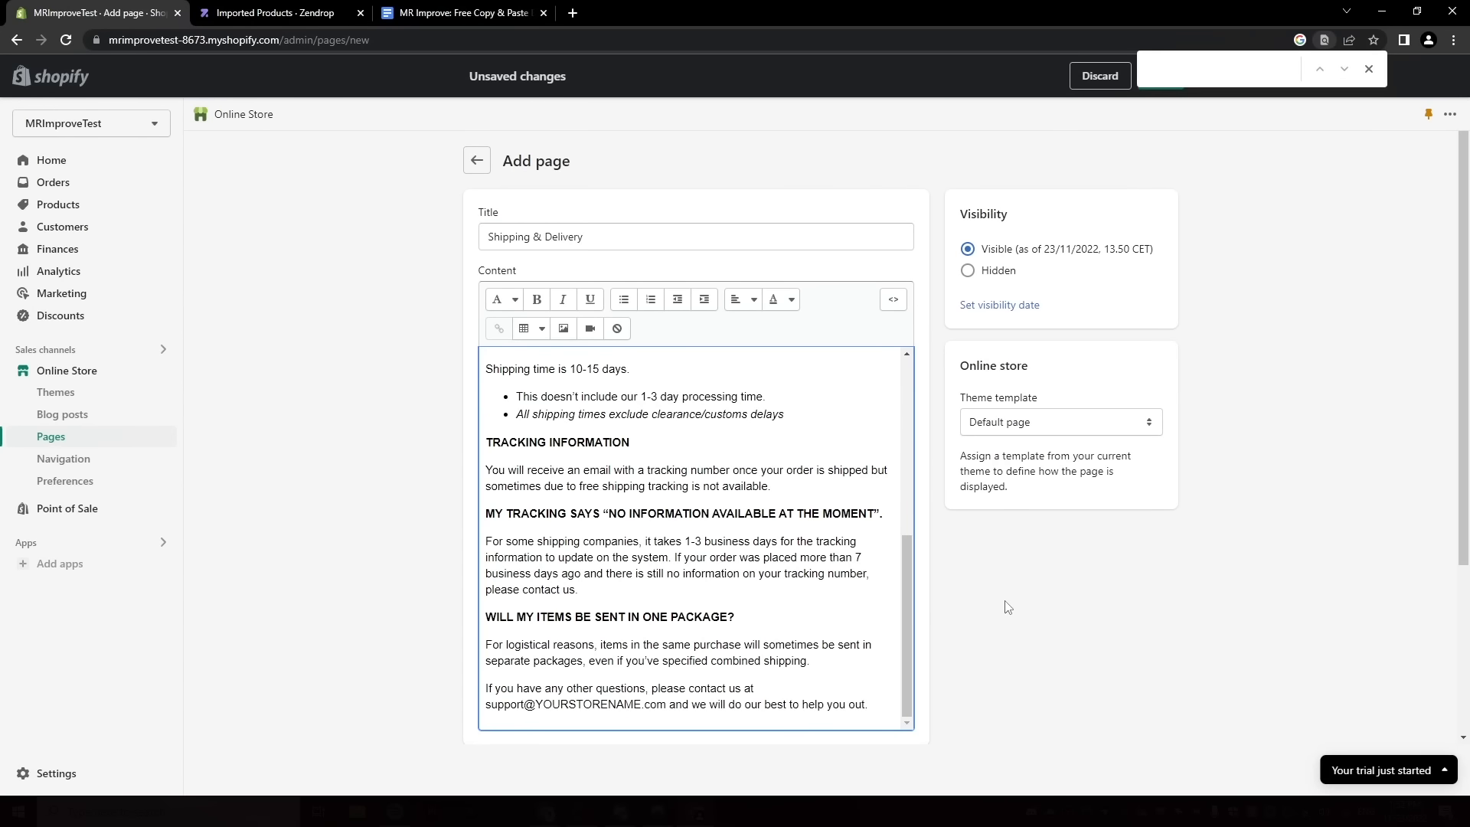
type("yourstorename")
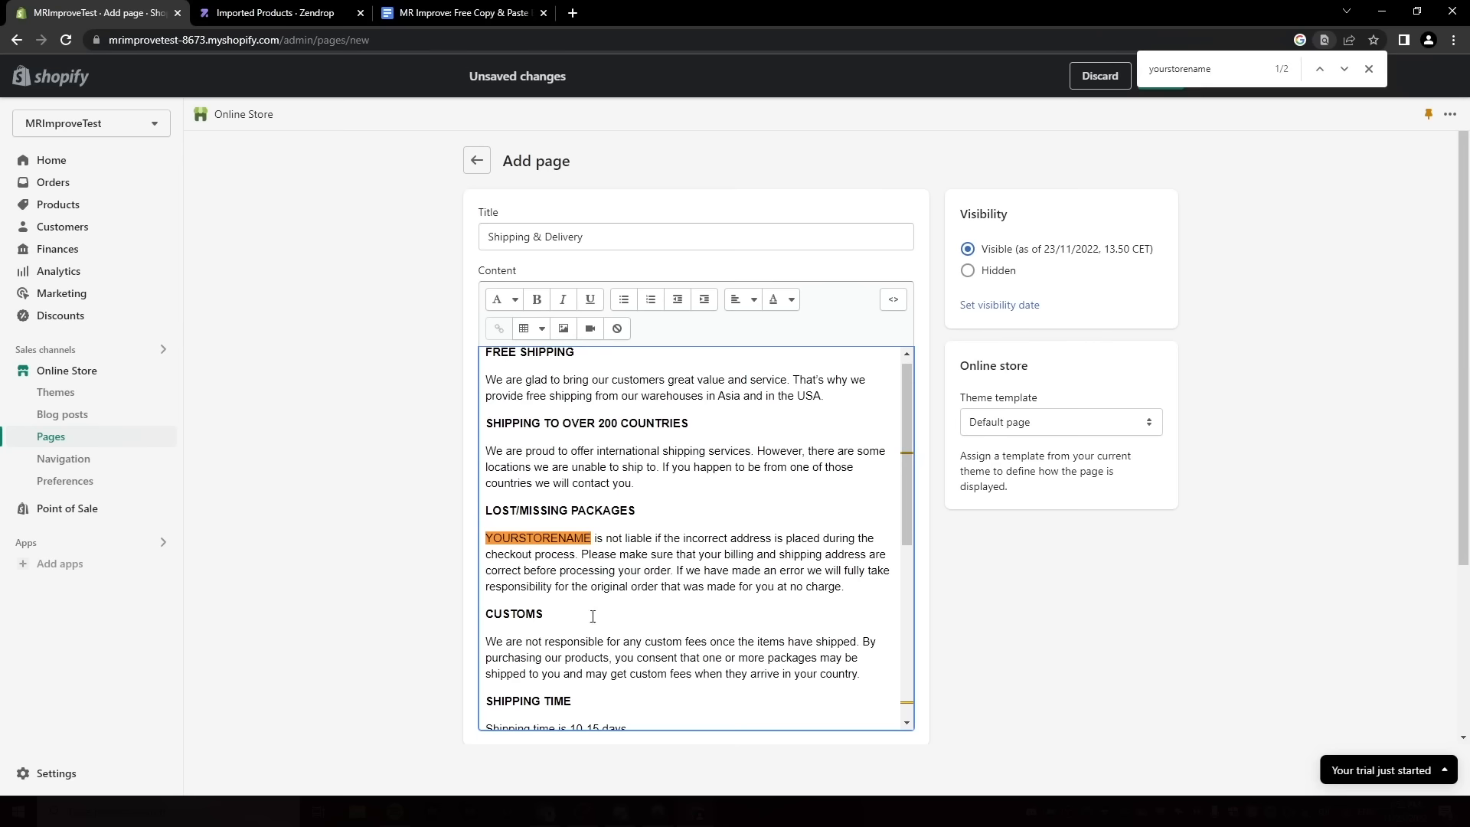
double_click(519, 534)
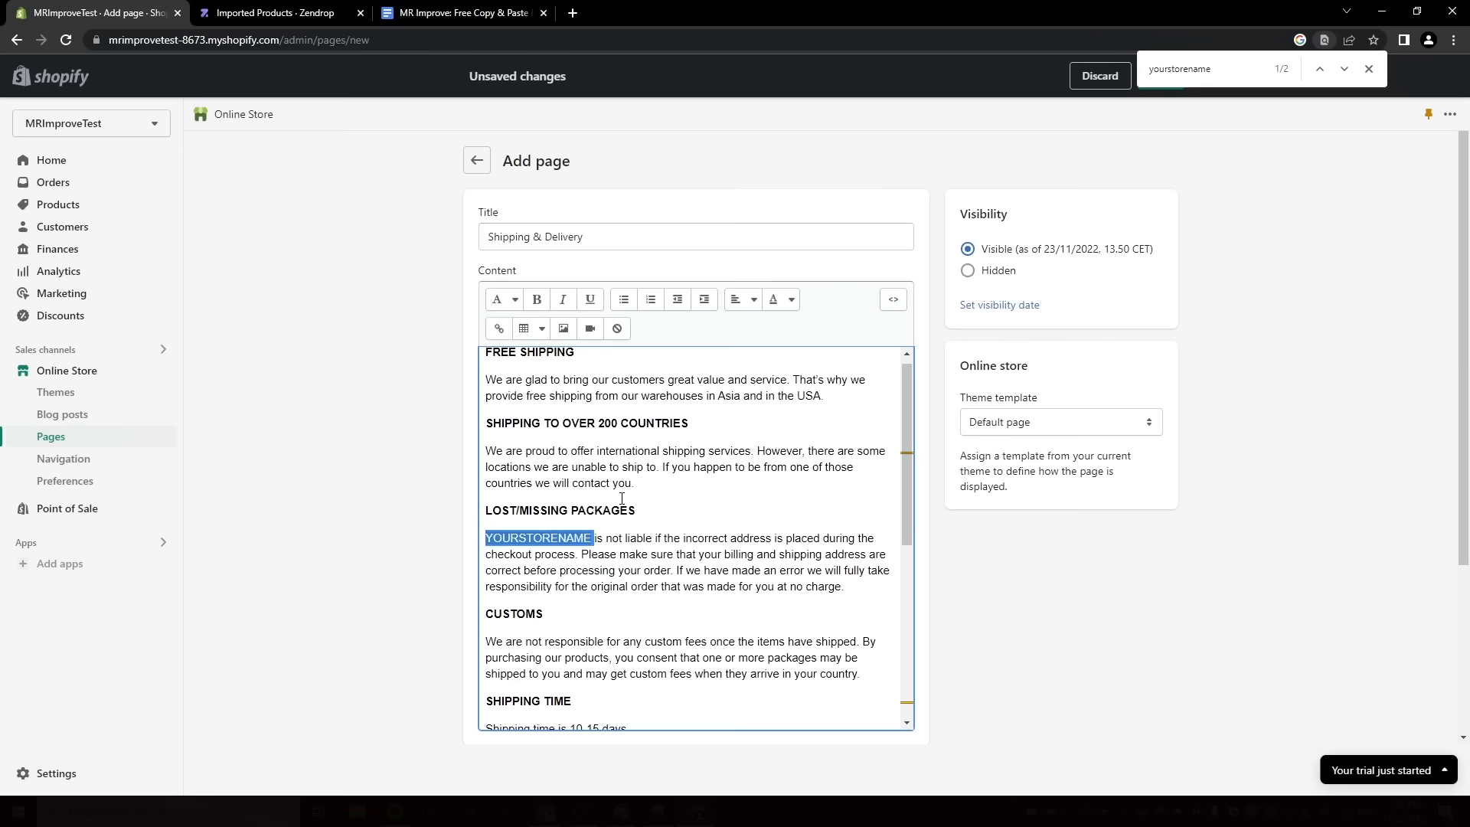
type("TheMulti")
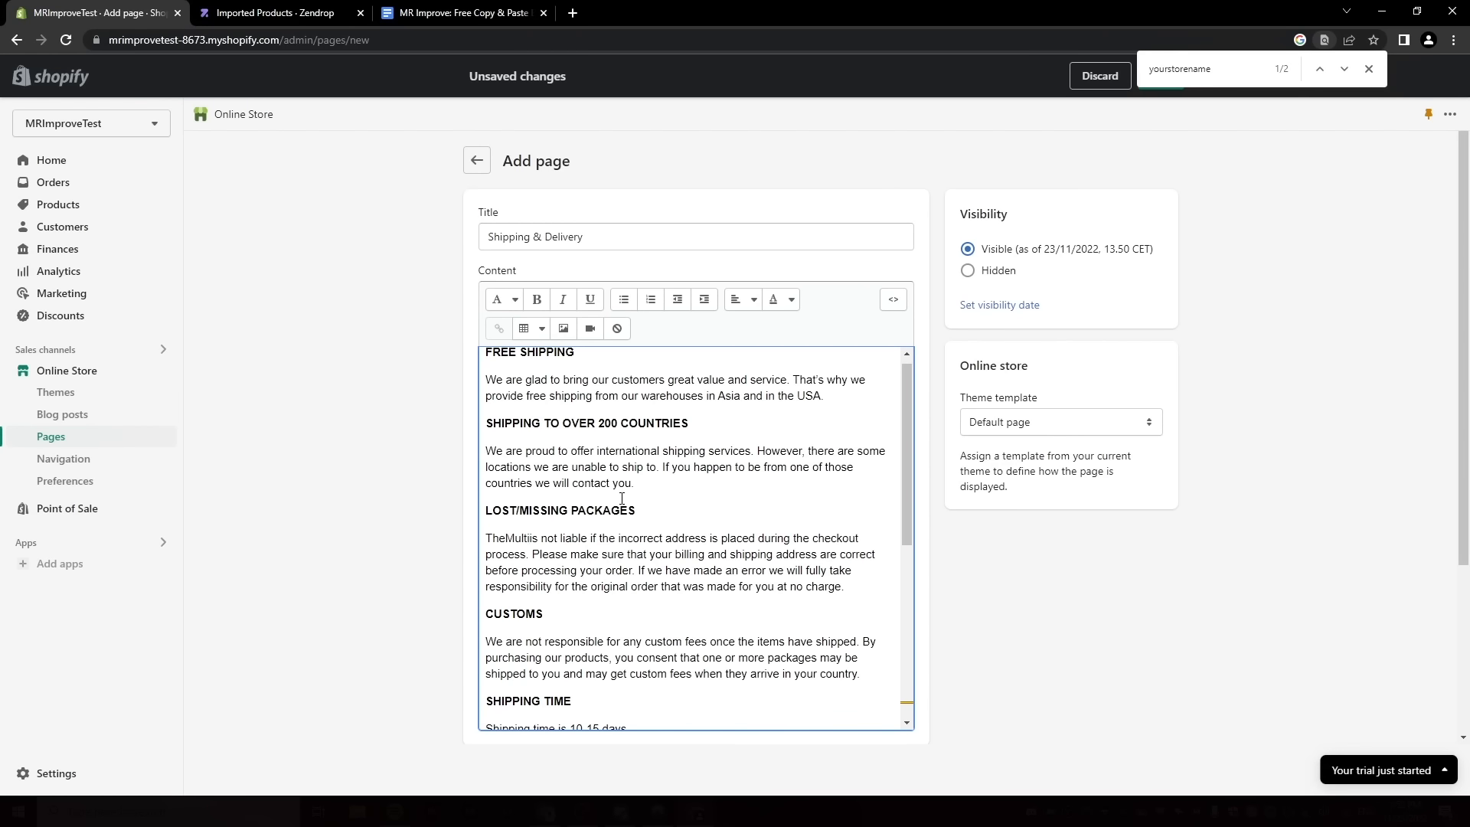
type("Sto")
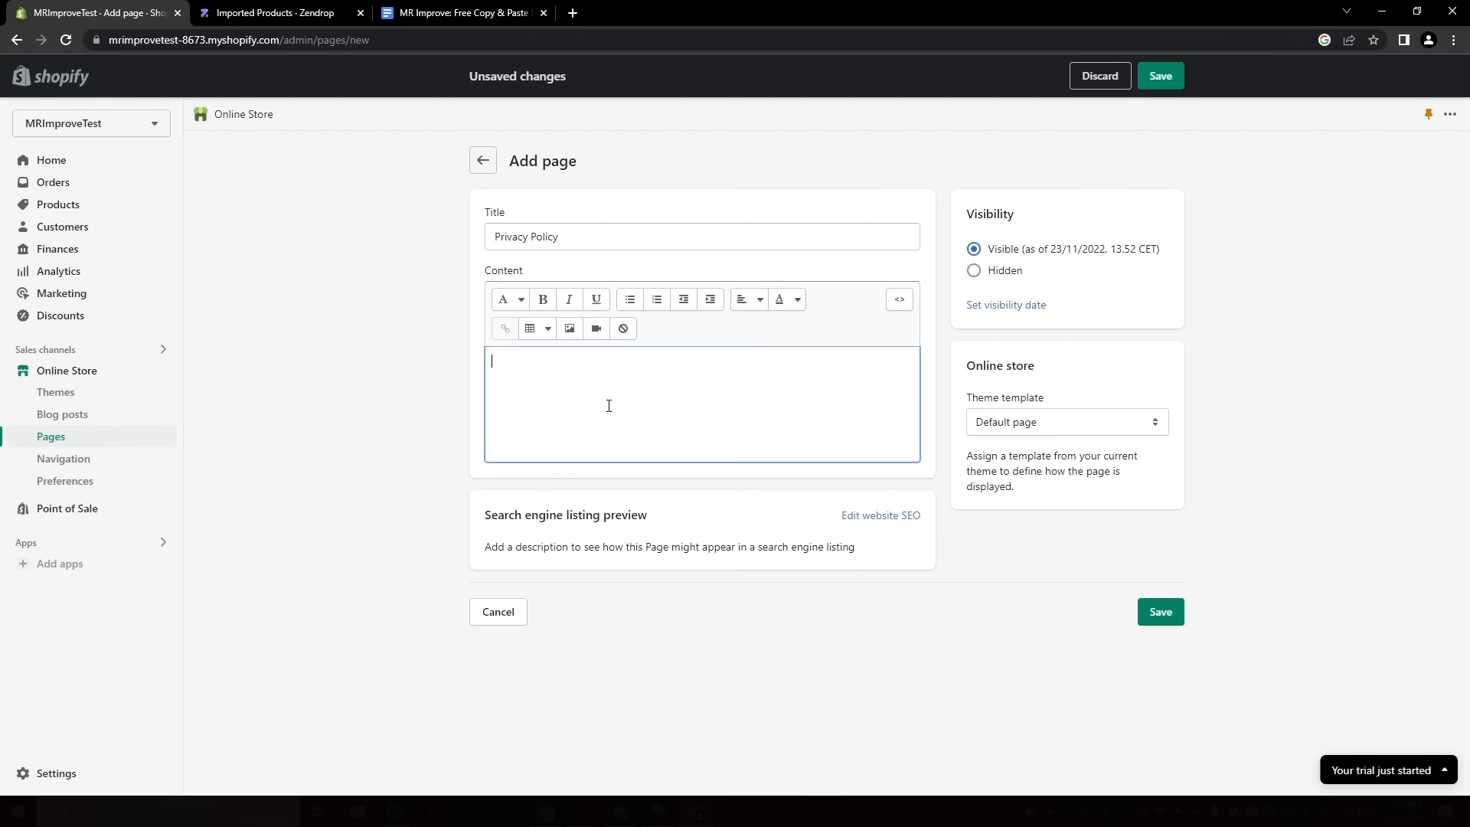
Paste the Privacy Policy, Refund & Returns and Terms of Service texts, and save the FAQ page.
key("ctrl+v")
key("ctrl+f")
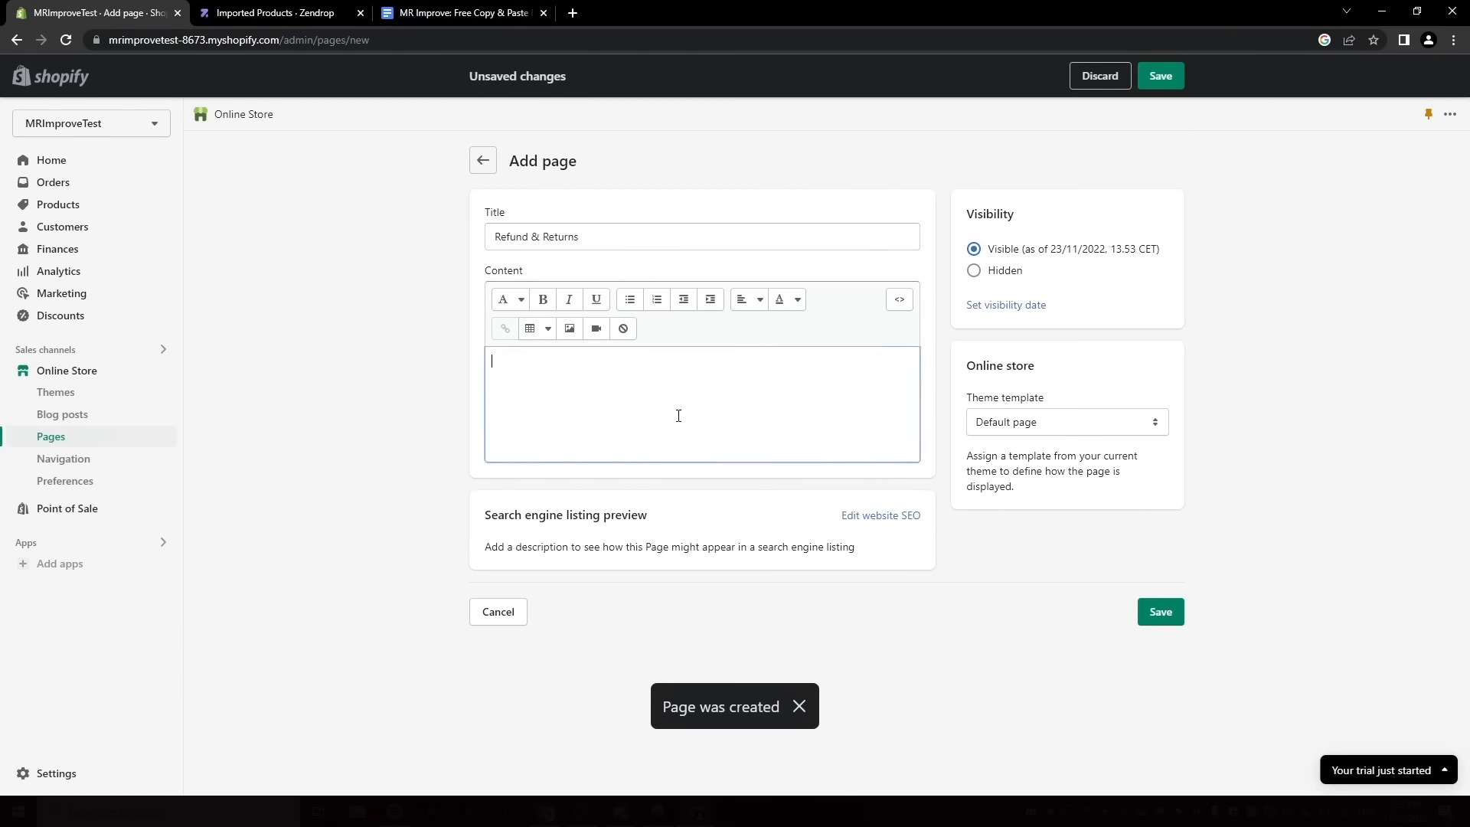
key("ctrl+v")
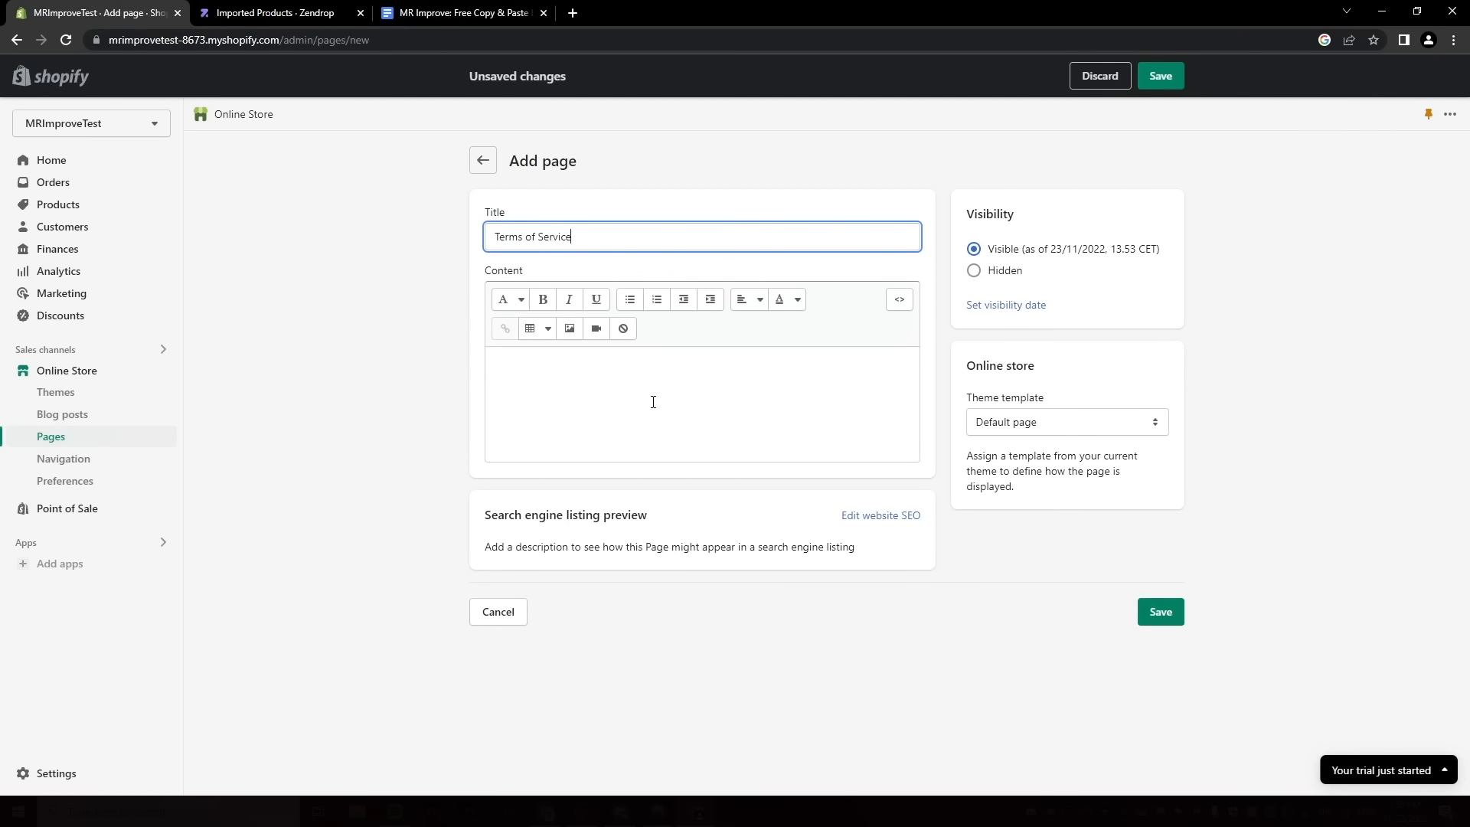
left_click(653, 402)
key("ctrl+v")
key("ctrl+f")
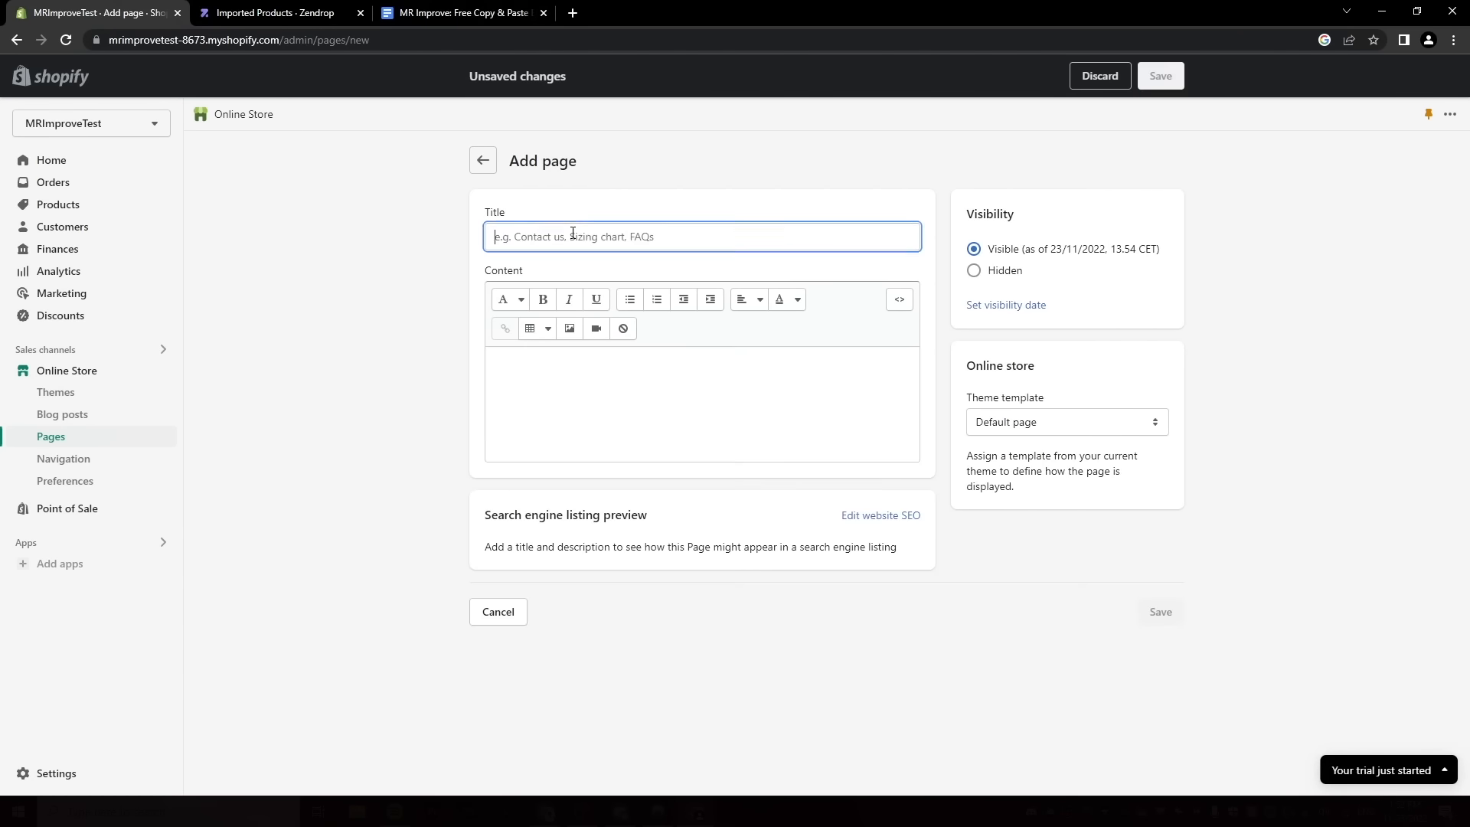
type("FAQ")
left_click(1160, 84)
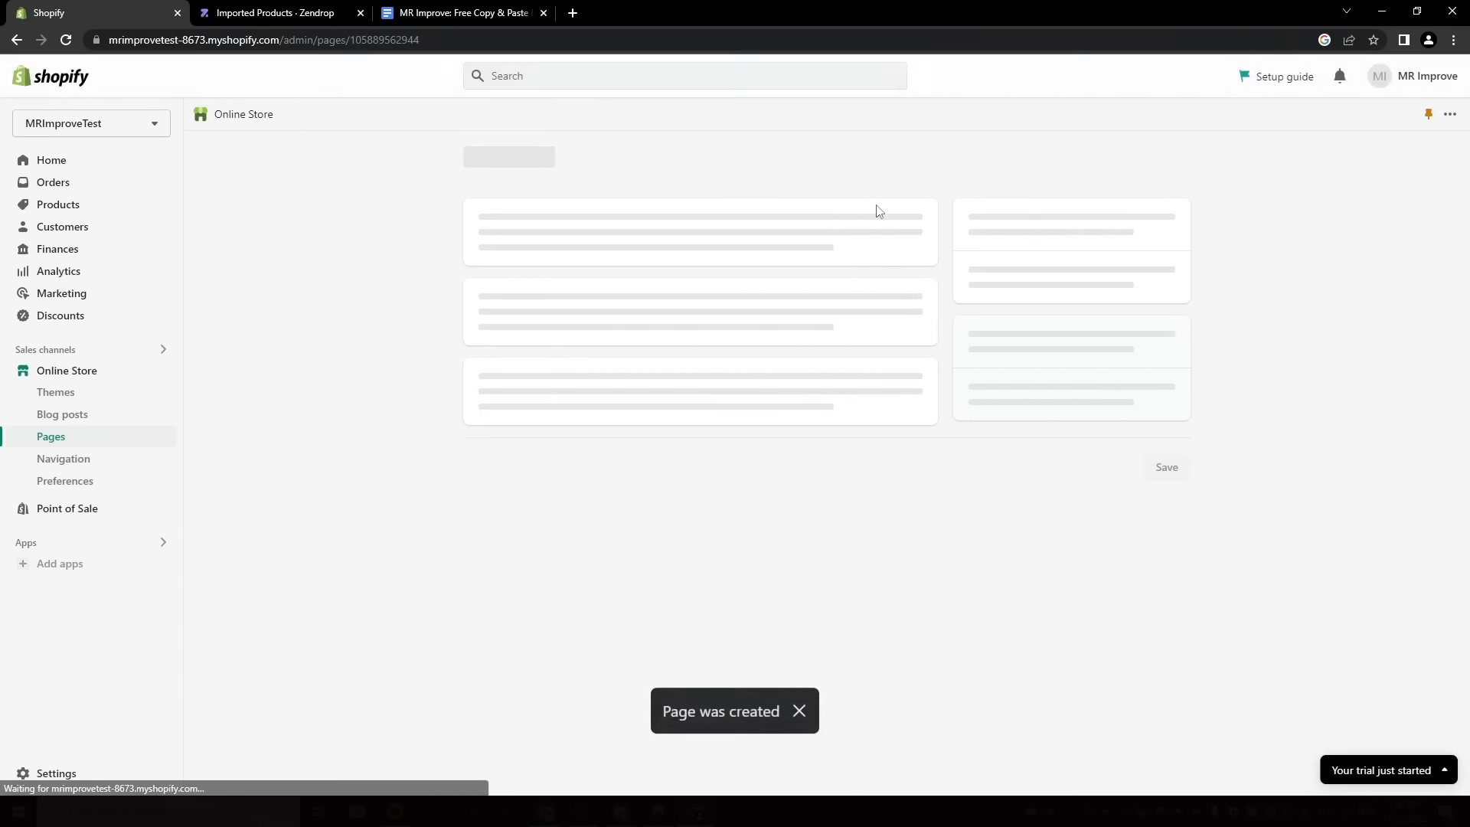
Paste the blueprint's Contact paragraph into the Contact page content.
left_click(482, 156)
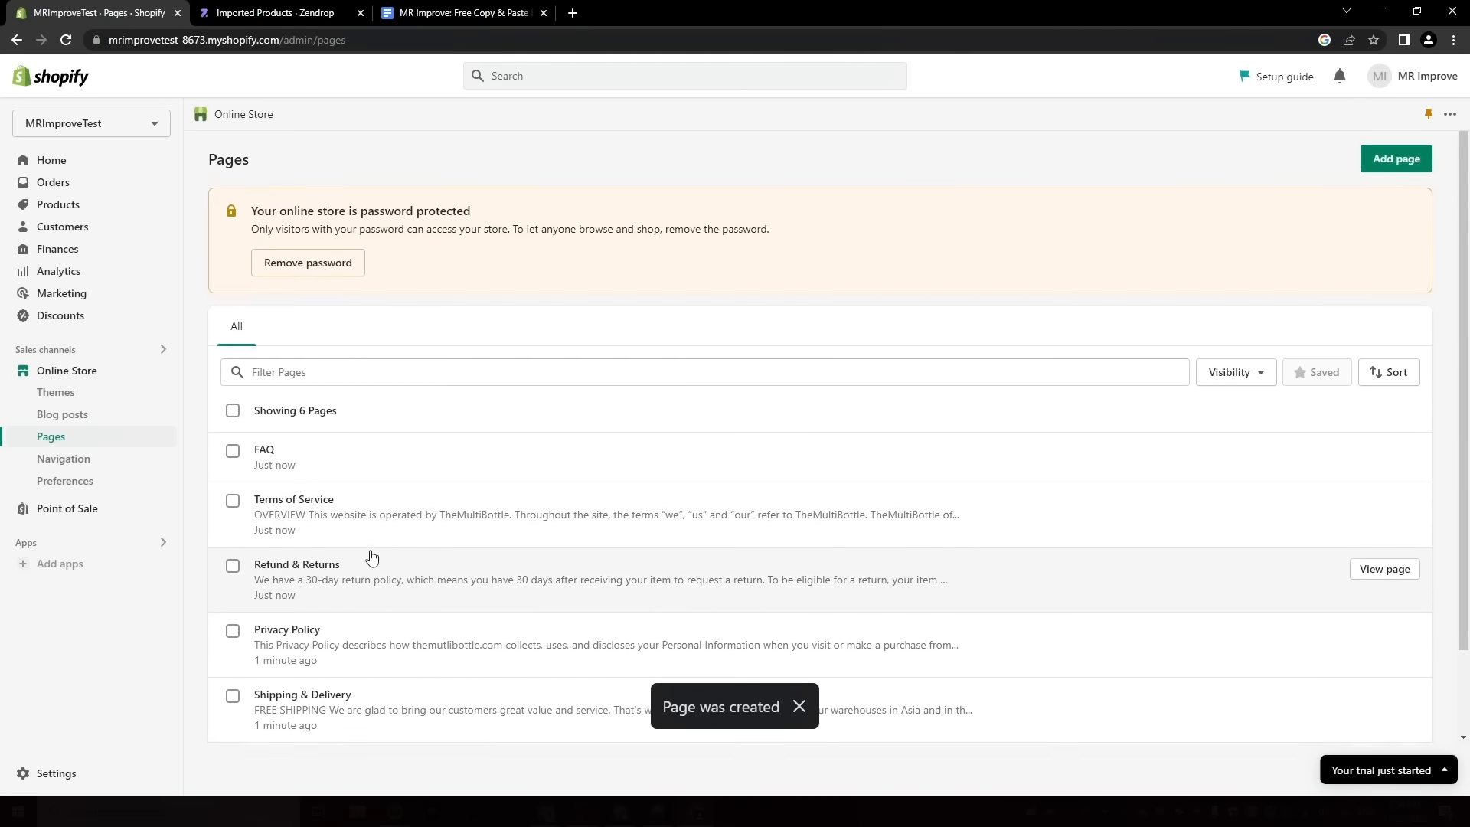
scroll(366, 570, "down", 2)
left_click(306, 665)
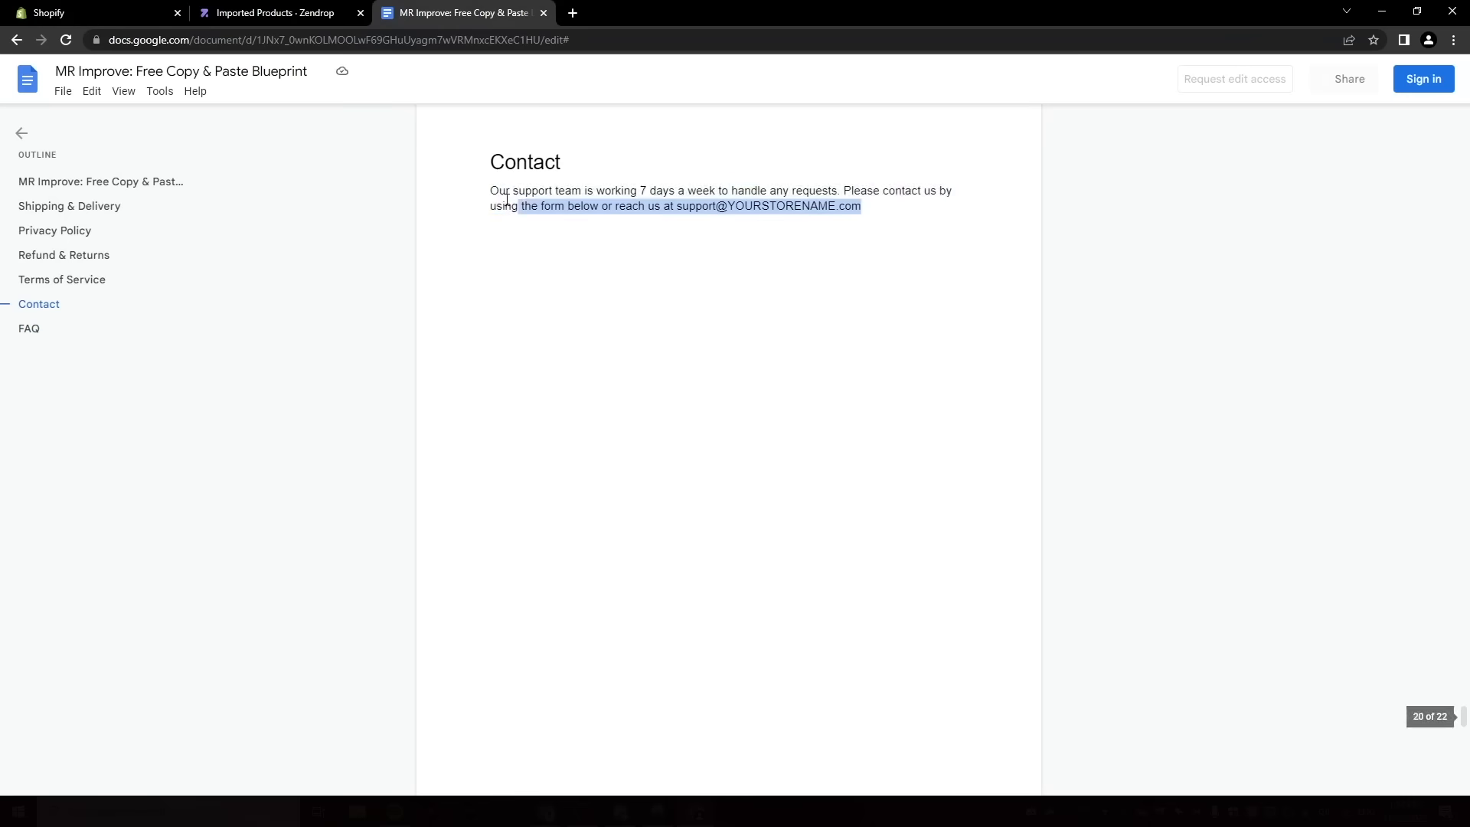
left_click_drag(519, 204, 429, 148)
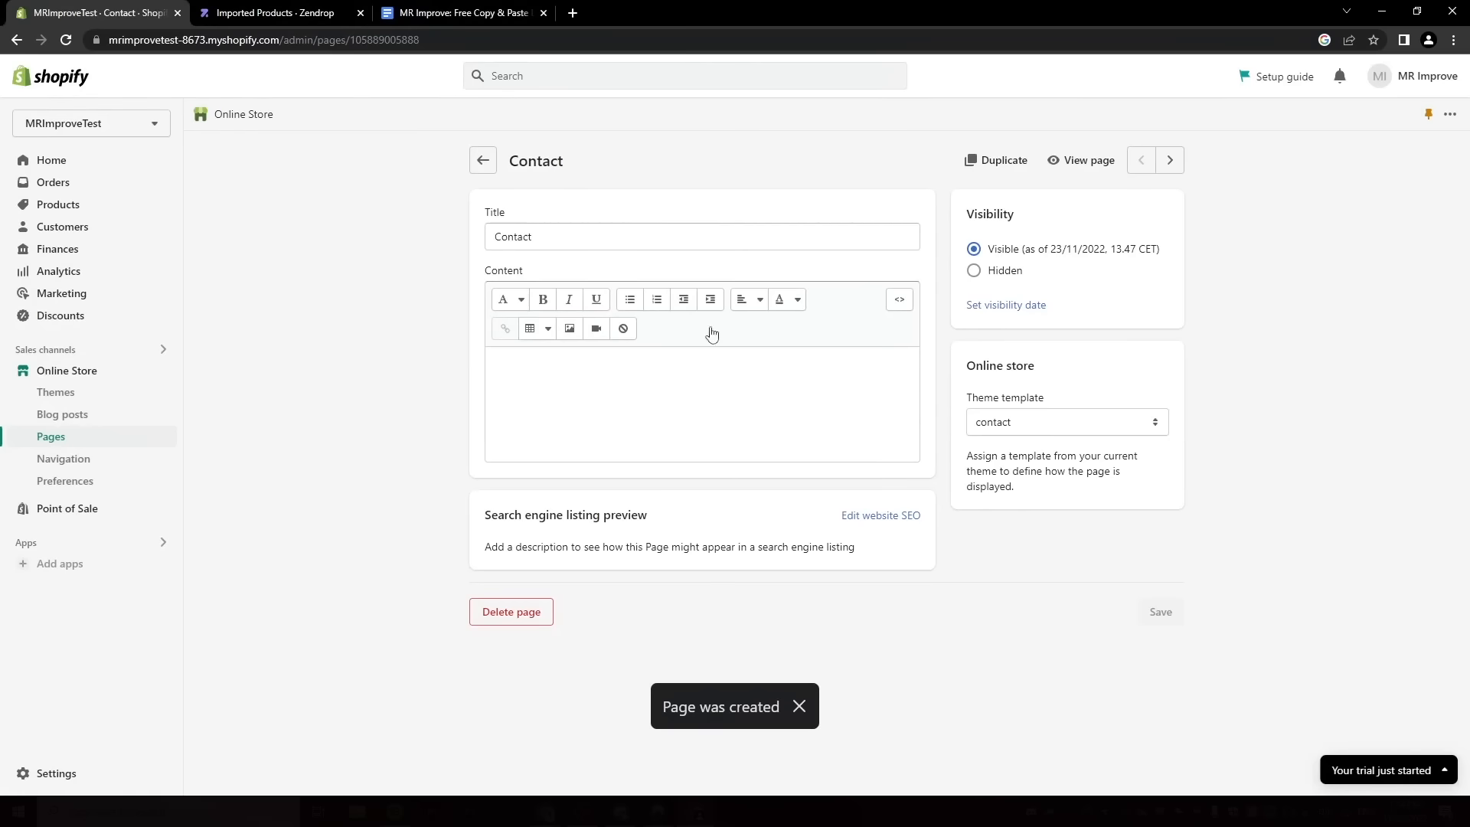
left_click(665, 401)
key("ctrl+v")
left_click(90, 460)
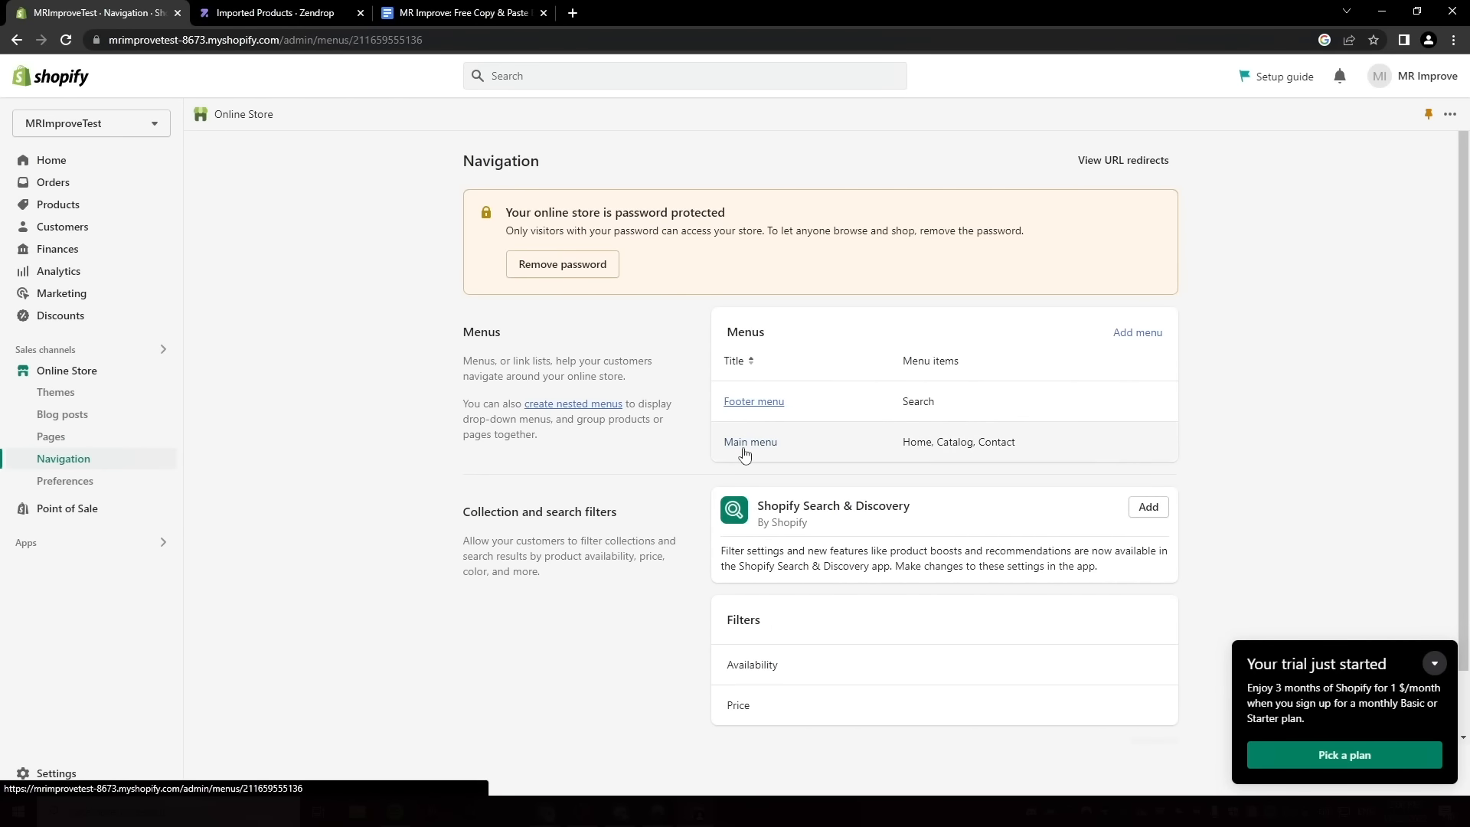
Rename the main menu's Catalog item to Shop, linked to the Dog Water Bottle product.
left_click(739, 442)
left_click(1437, 664)
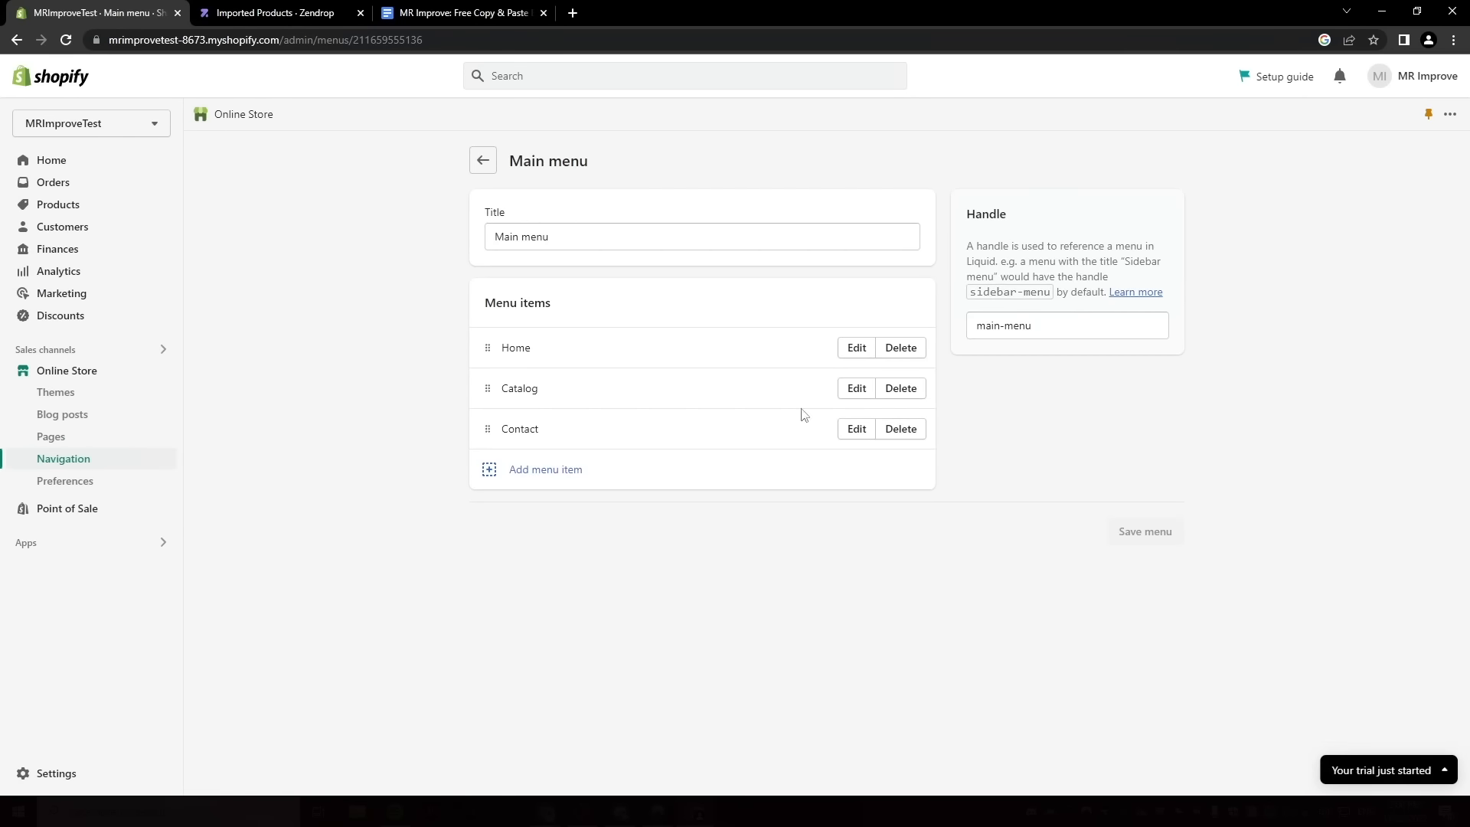
left_click(857, 388)
left_click(1428, 243)
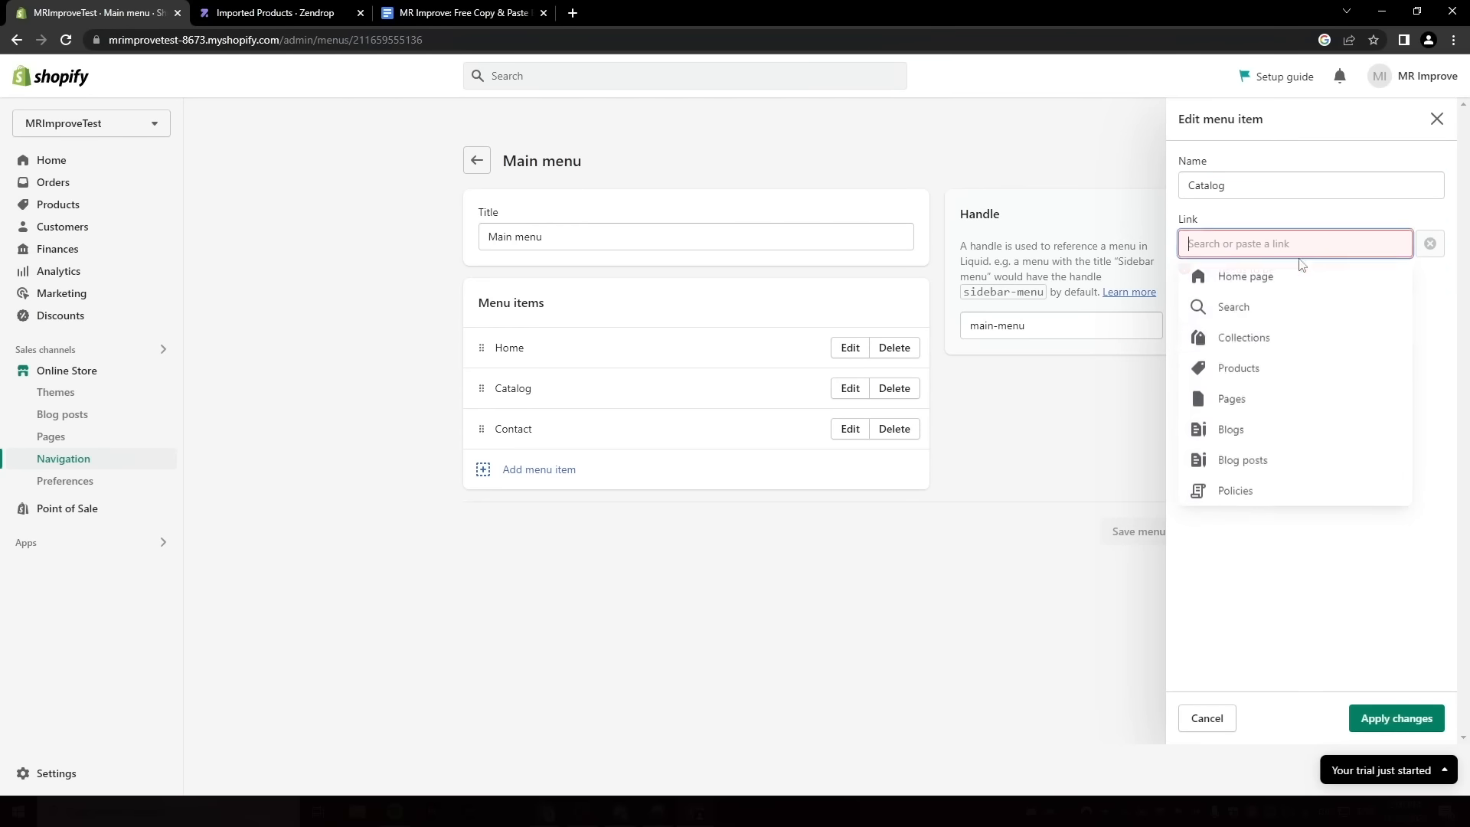
left_click(1262, 379)
left_click(1269, 345)
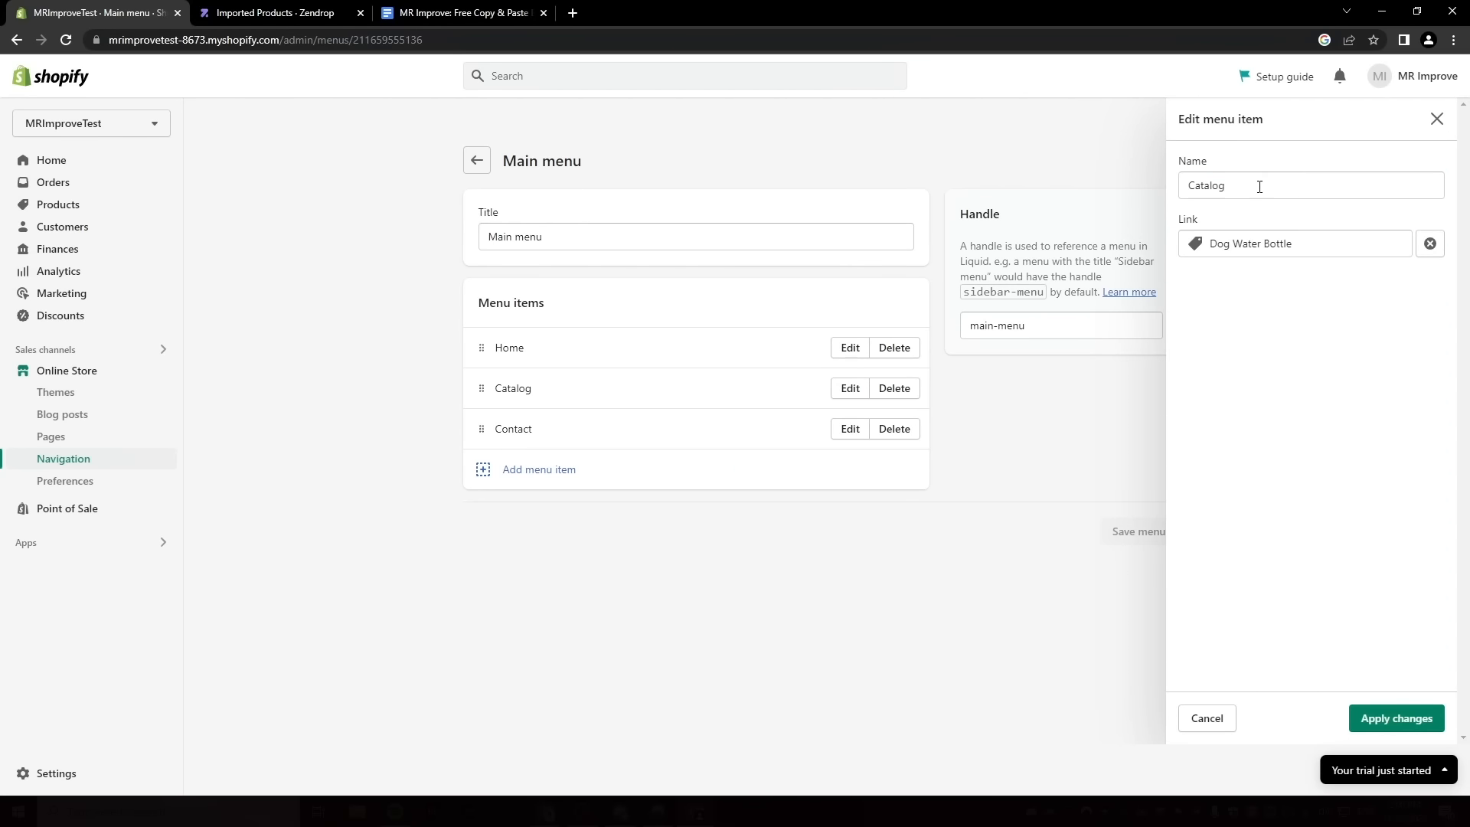
double_click(1250, 195)
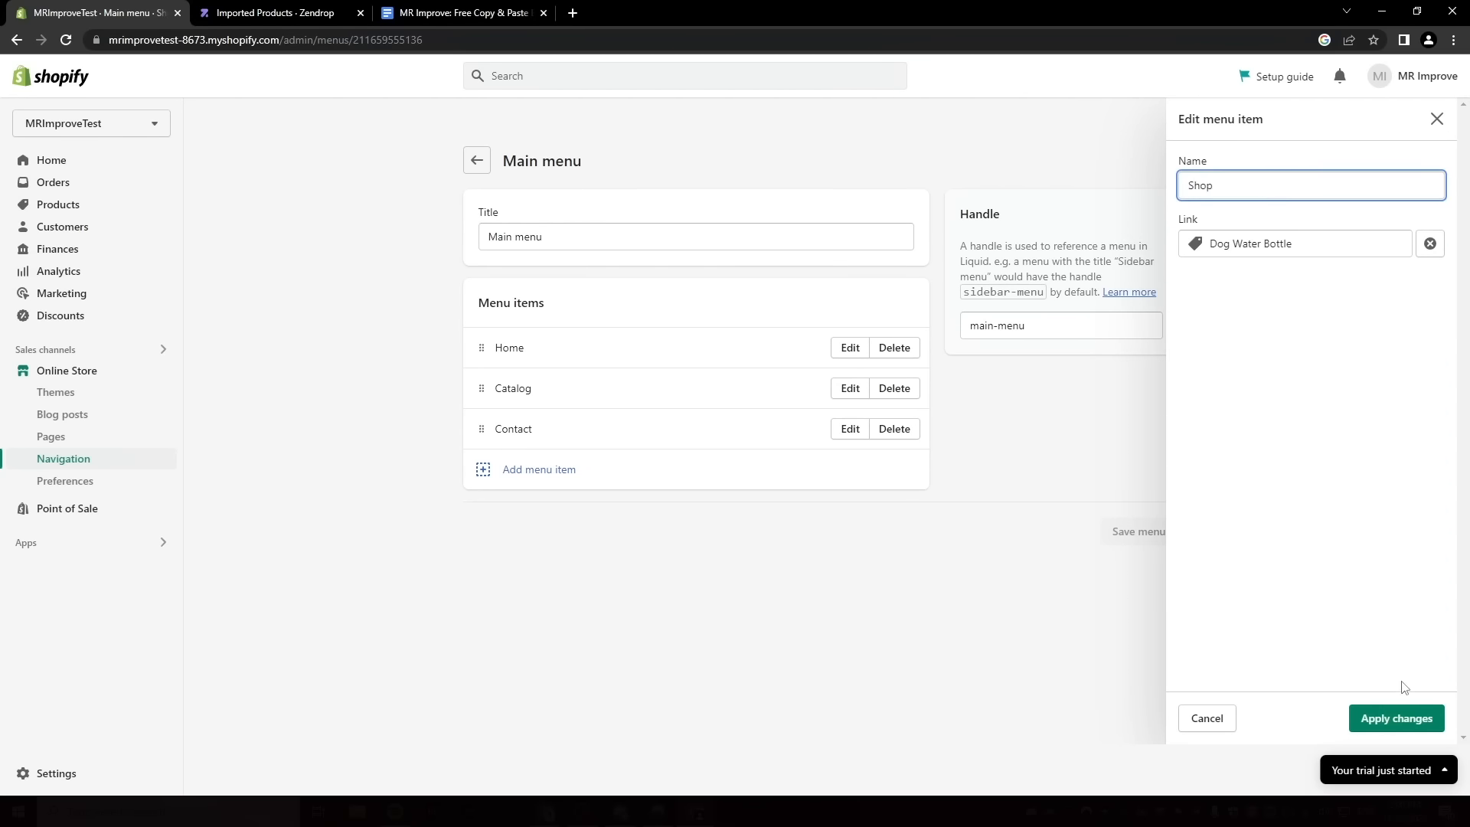
left_click(1398, 718)
Add the FAQ page to the main menu between Shop and Contact, and save.
left_click(702, 469)
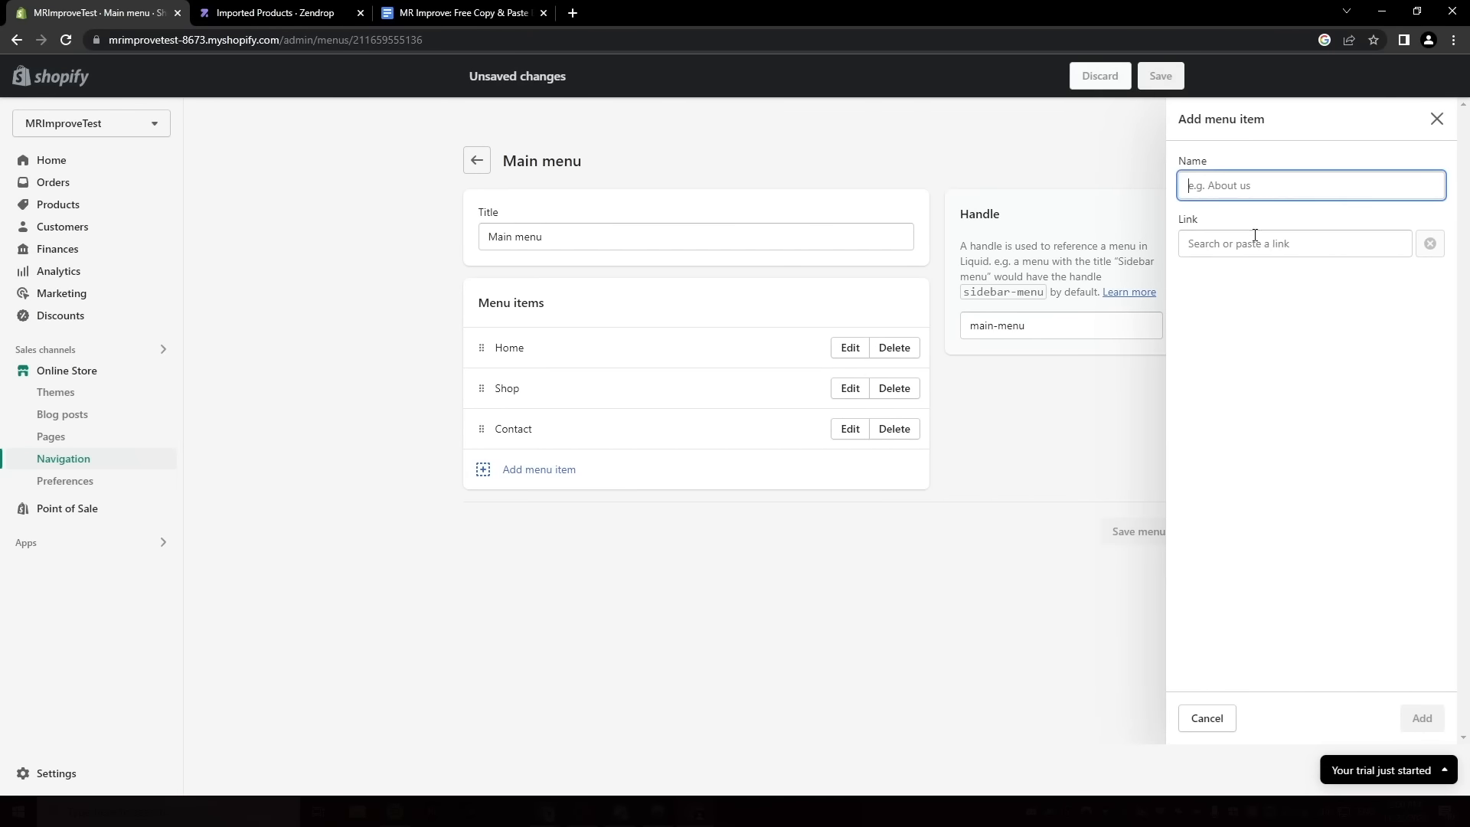
left_click(1255, 235)
left_click(1256, 491)
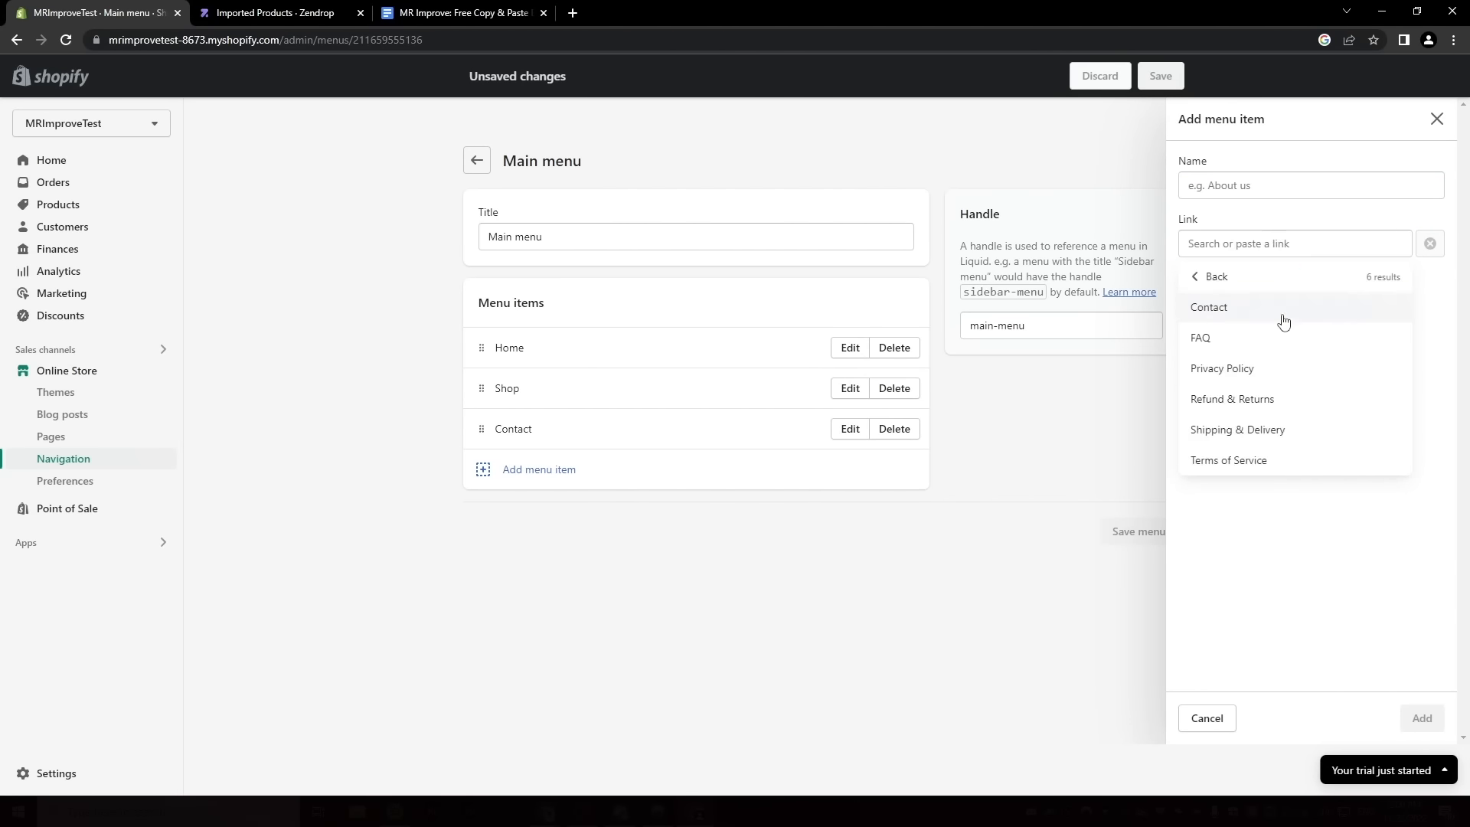
left_click(1241, 347)
left_click(1421, 718)
mouse_move(488, 468)
left_mouse_down()
mouse_move(486, 427)
mouse_move(486, 440)
left_mouse_up()
left_click(1146, 572)
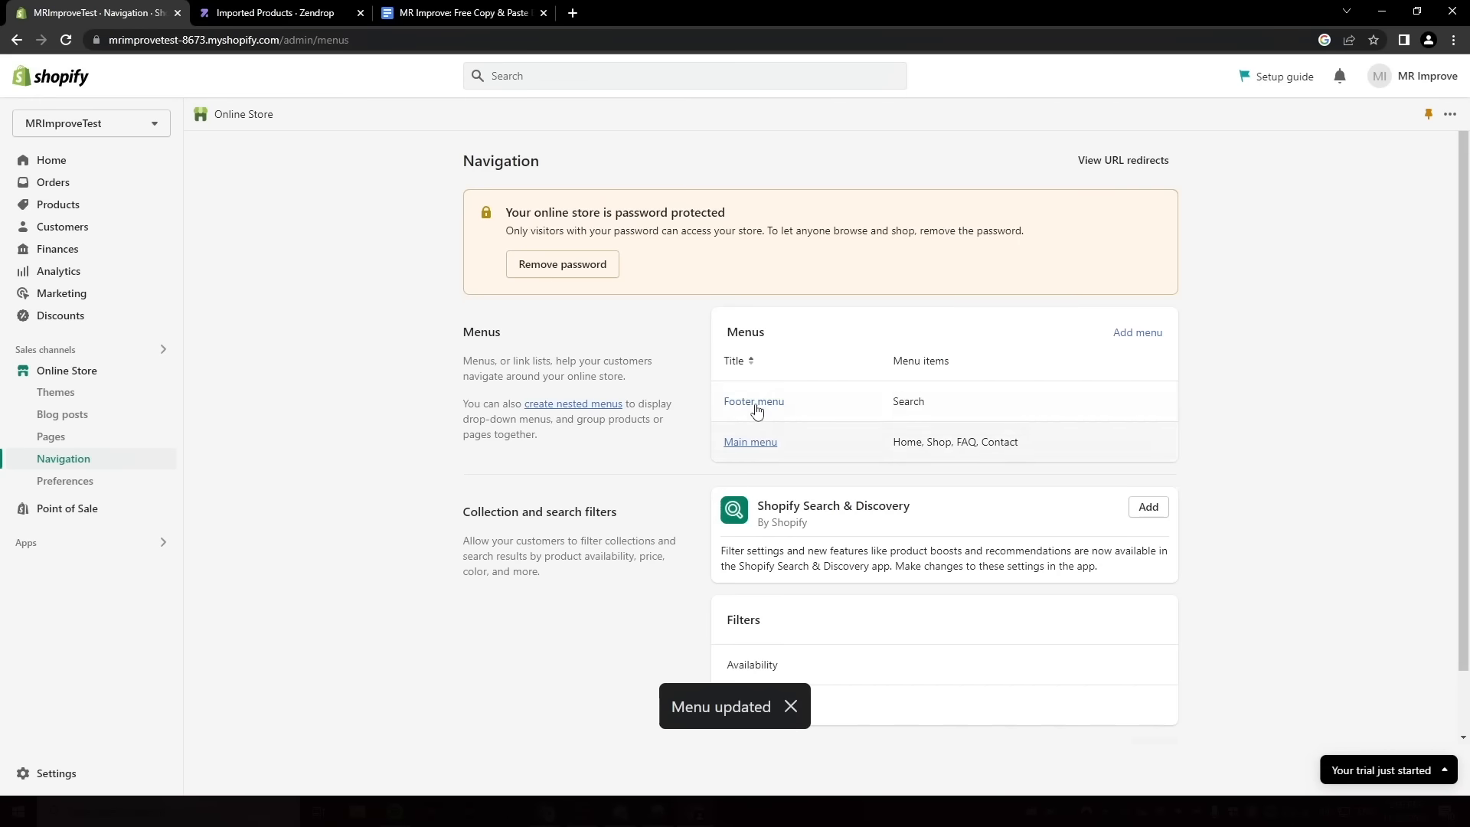
Replace the footer menu's Search item with FAQ, Shop and Contact, and save it.
left_click(757, 411)
left_click(896, 348)
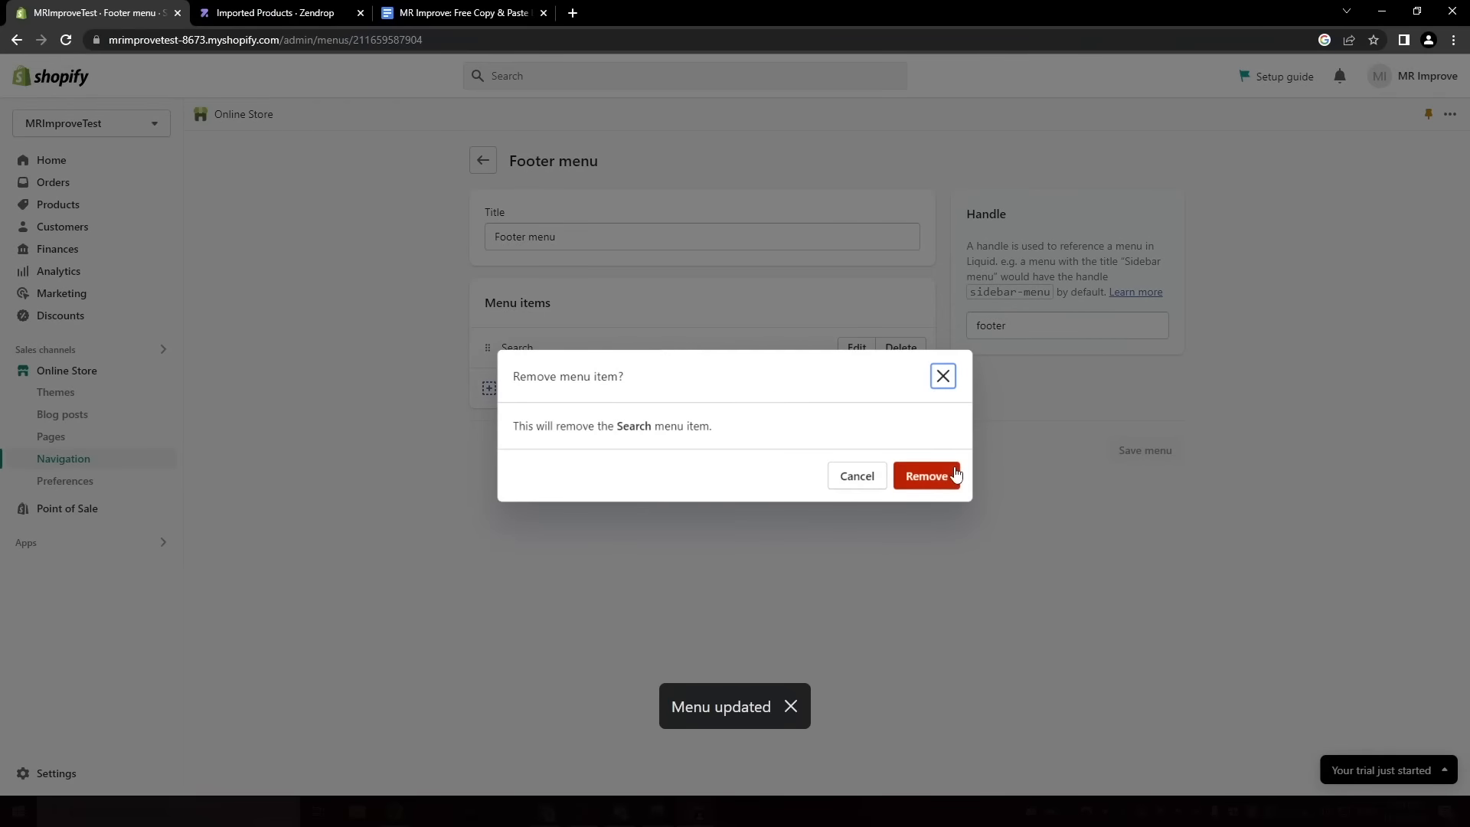
left_click(926, 476)
left_click(617, 420)
left_click(1247, 344)
left_click(1422, 718)
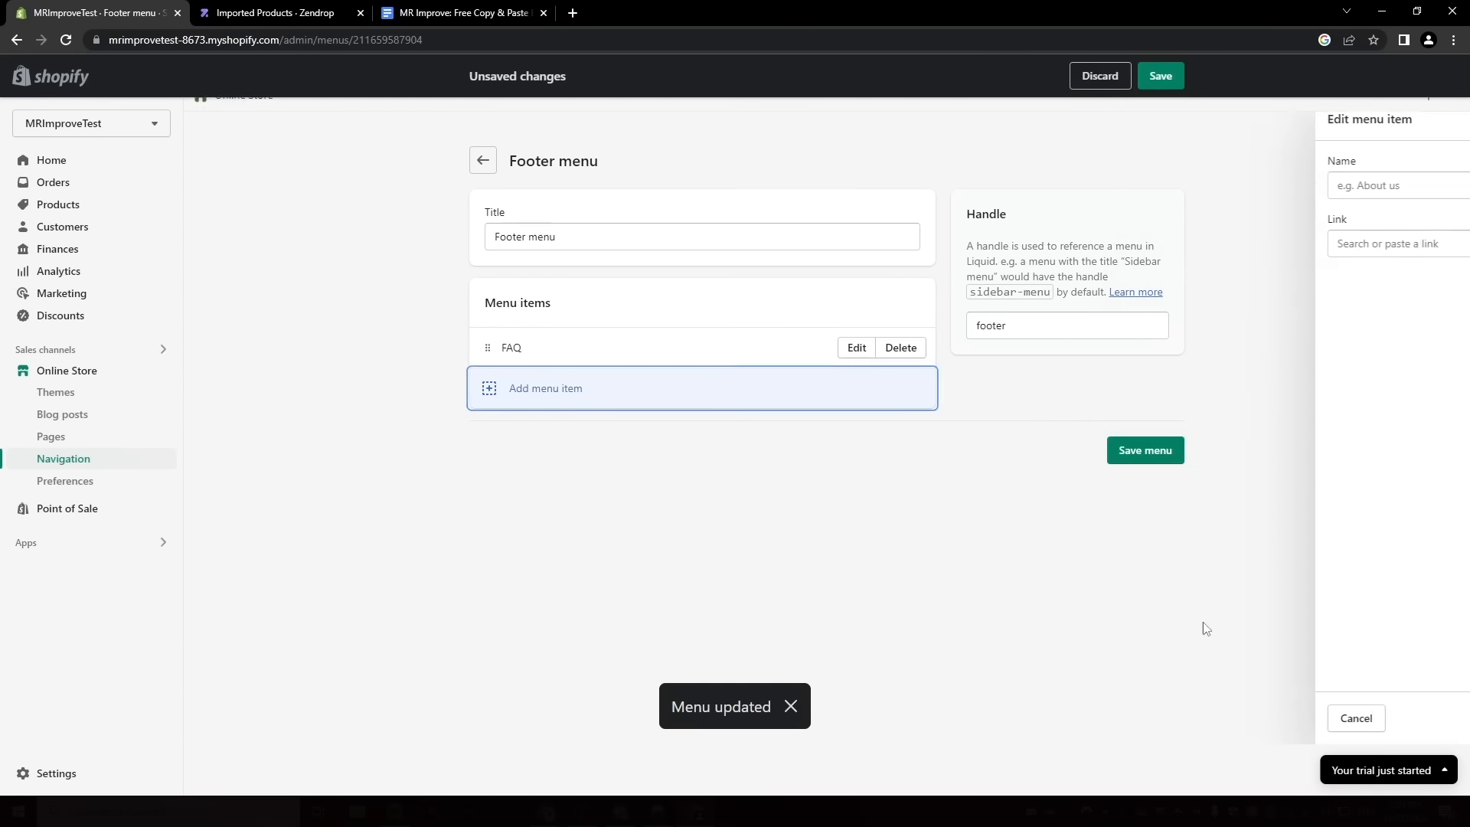
left_click(1421, 718)
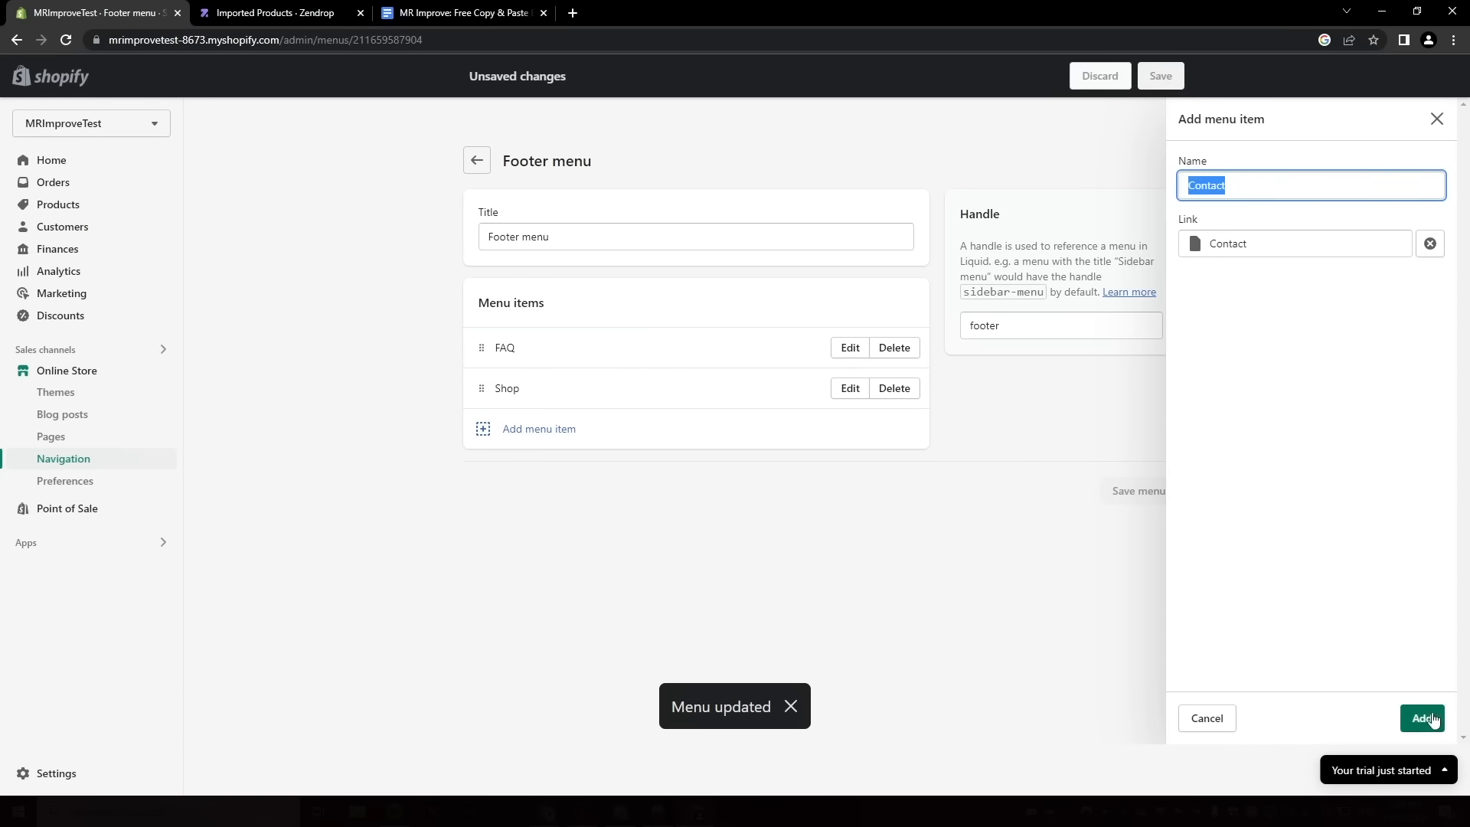
left_click(1426, 719)
left_click(1138, 529)
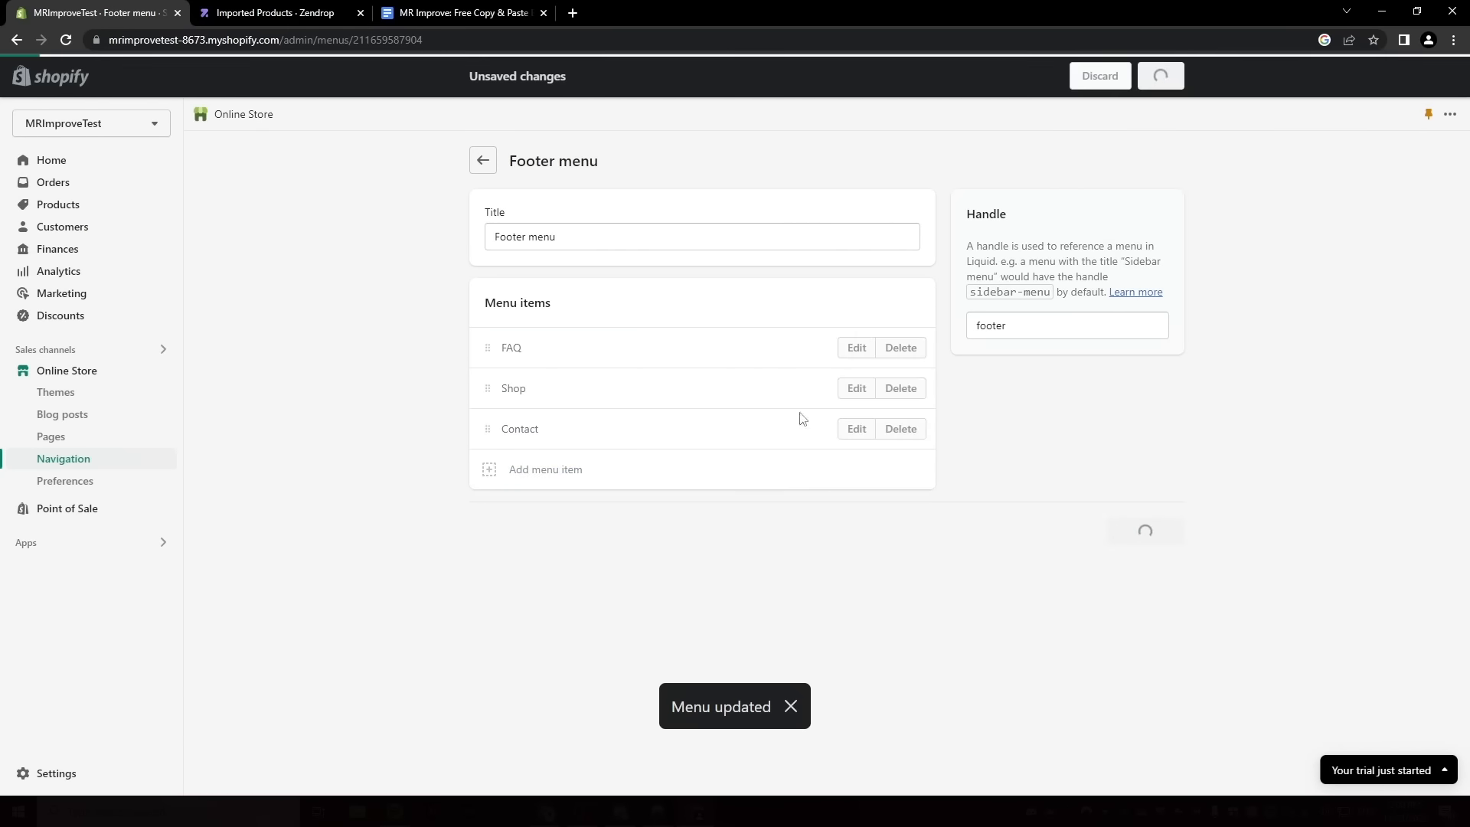
left_click(1128, 333)
left_click(666, 246)
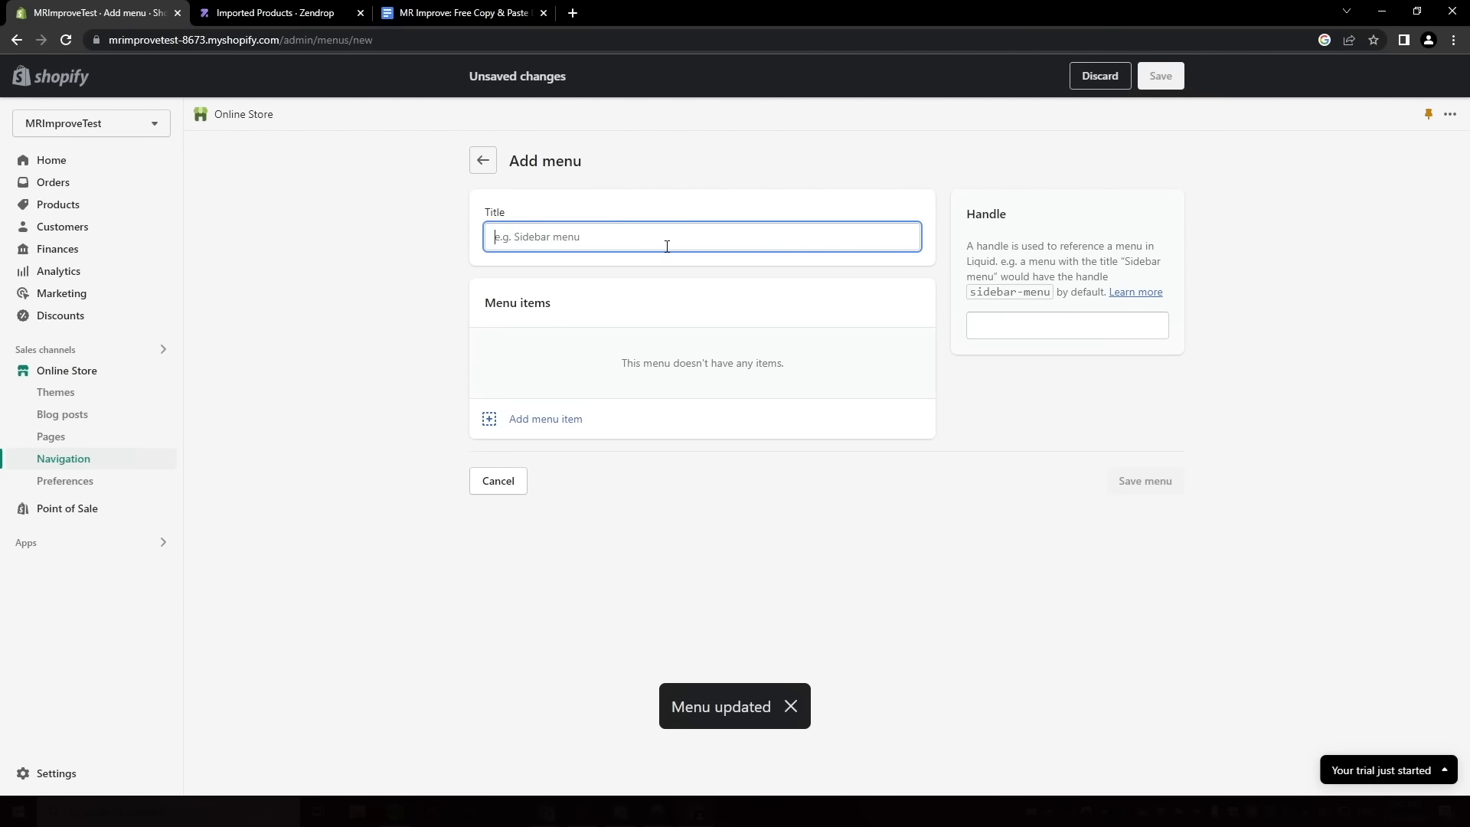
Name the new menu 'Information', add the four policy pages, and save it.
type("Information")
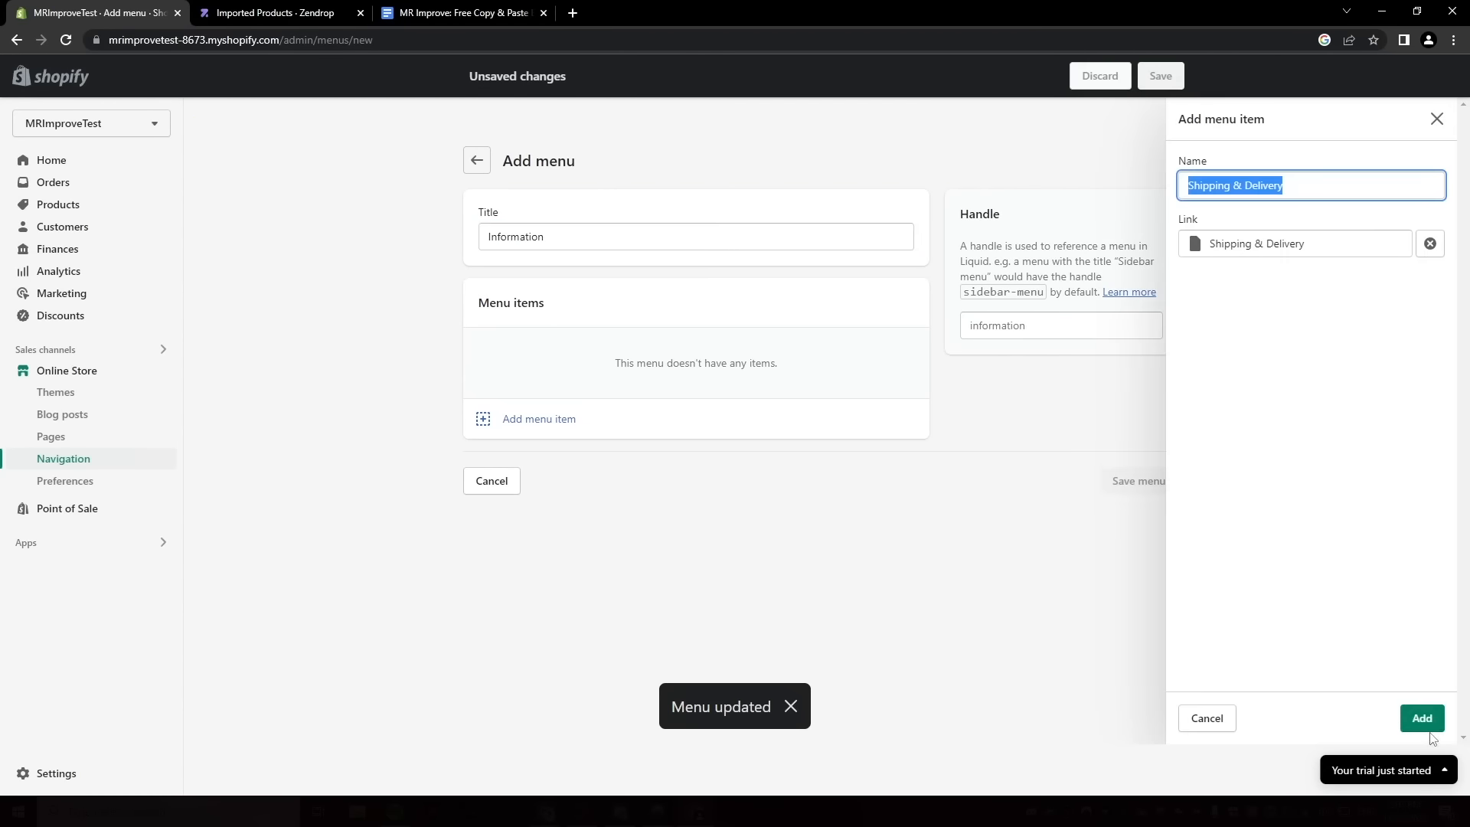
left_click(1422, 717)
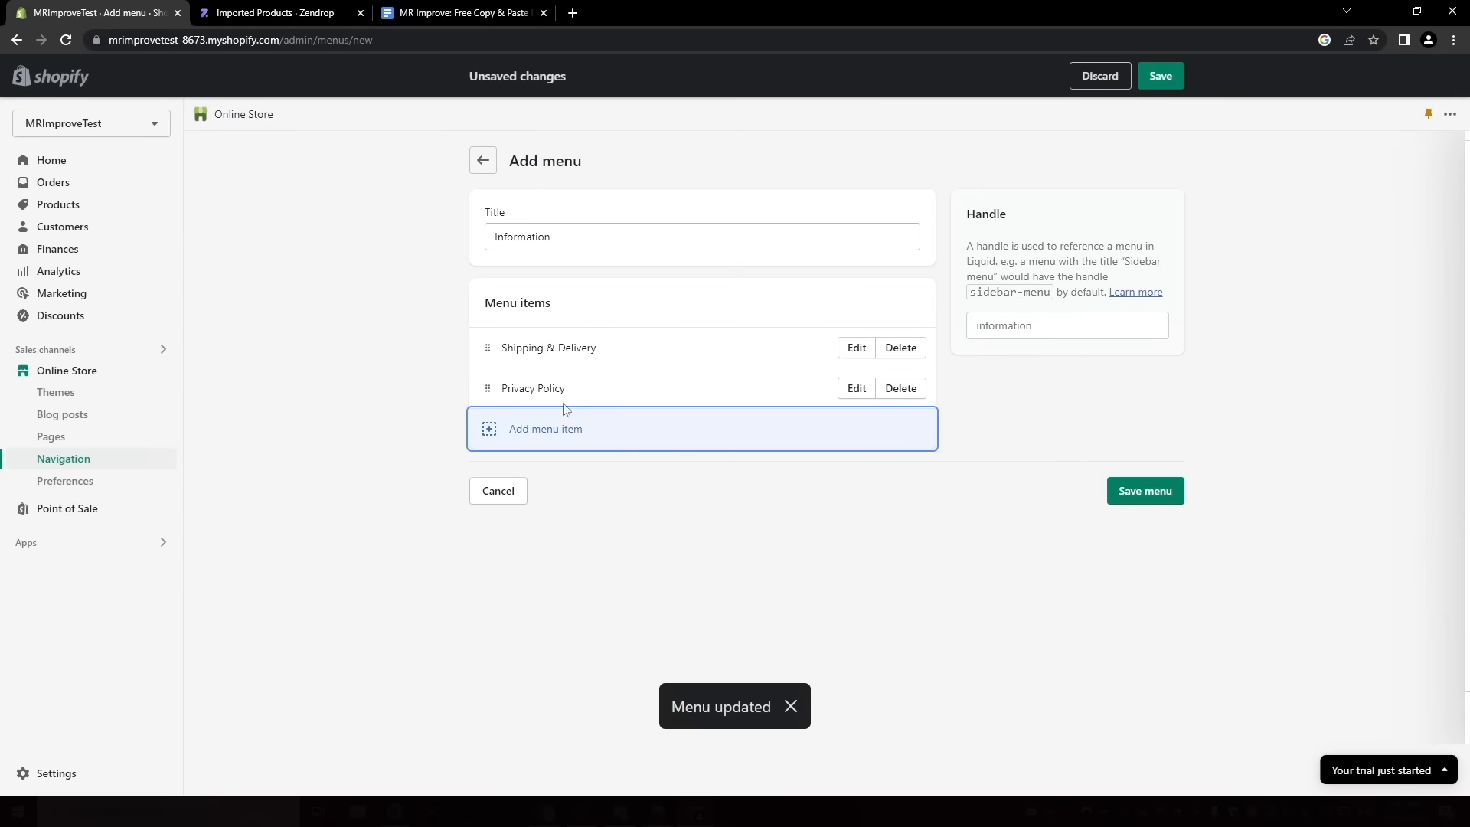
left_click(566, 418)
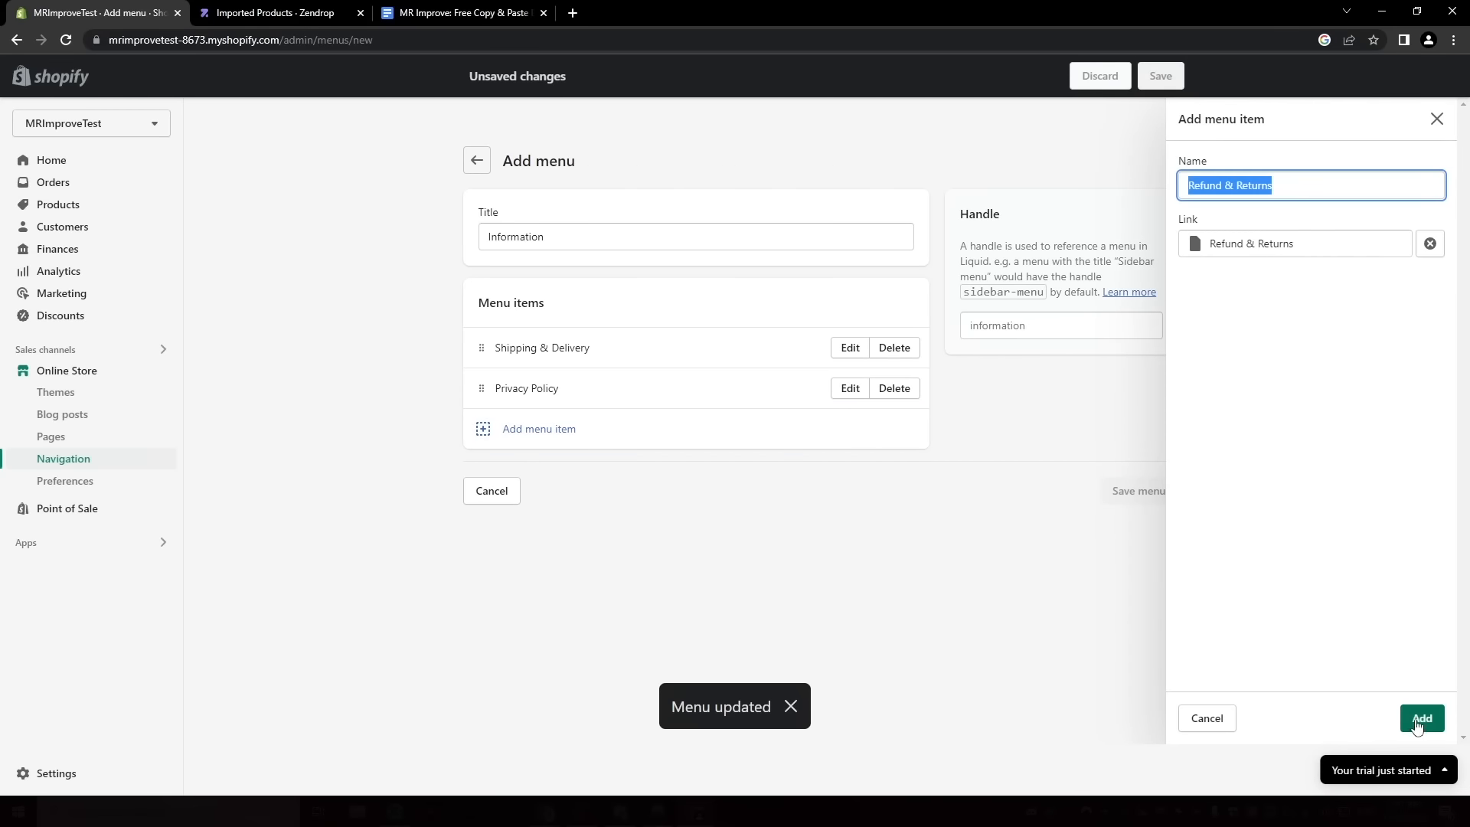
left_click(1417, 718)
left_click(604, 469)
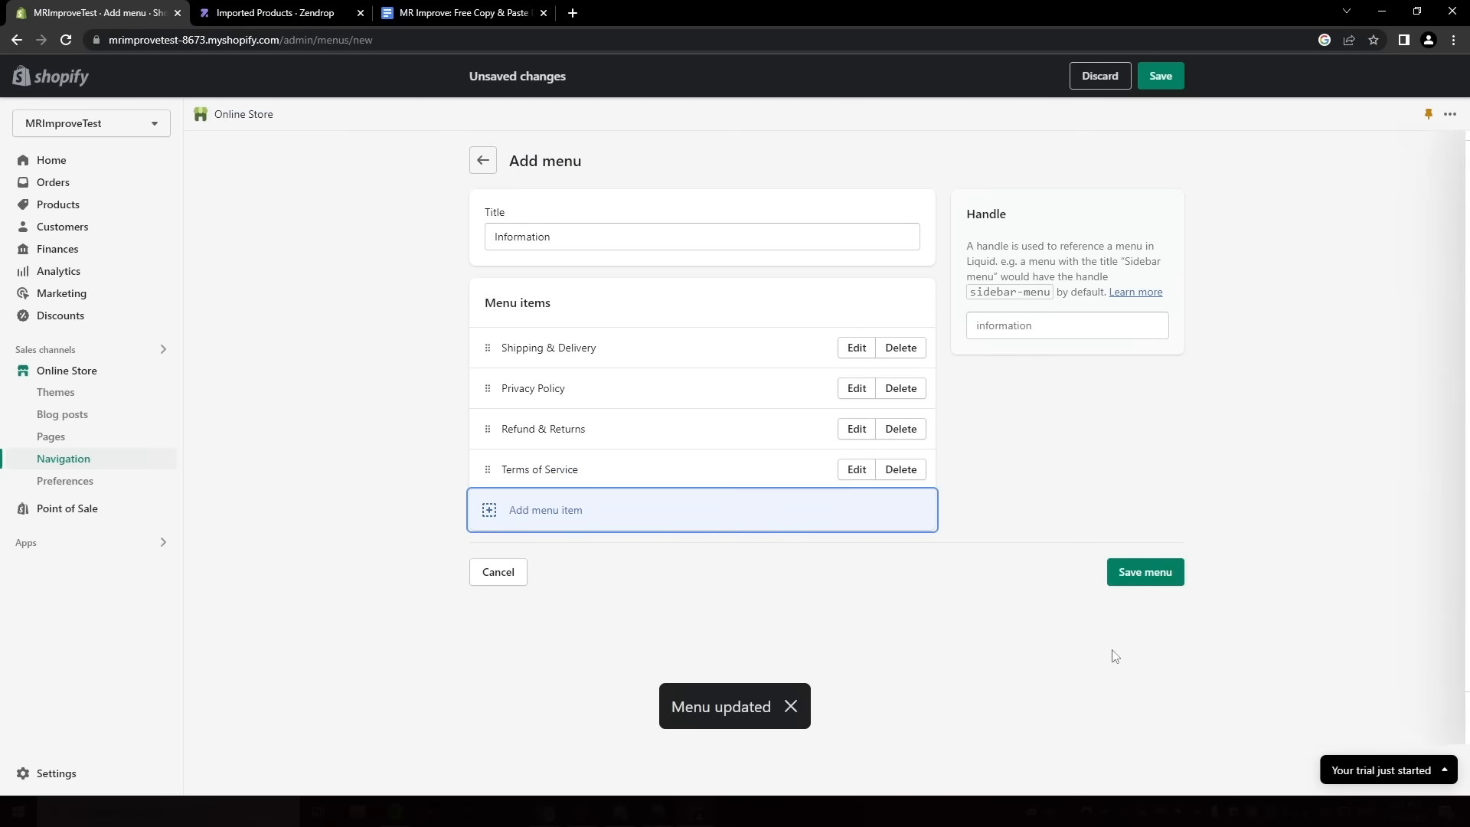
left_click(1133, 572)
Add and publish the free Sense theme, then open it in the theme editor.
left_click(56, 392)
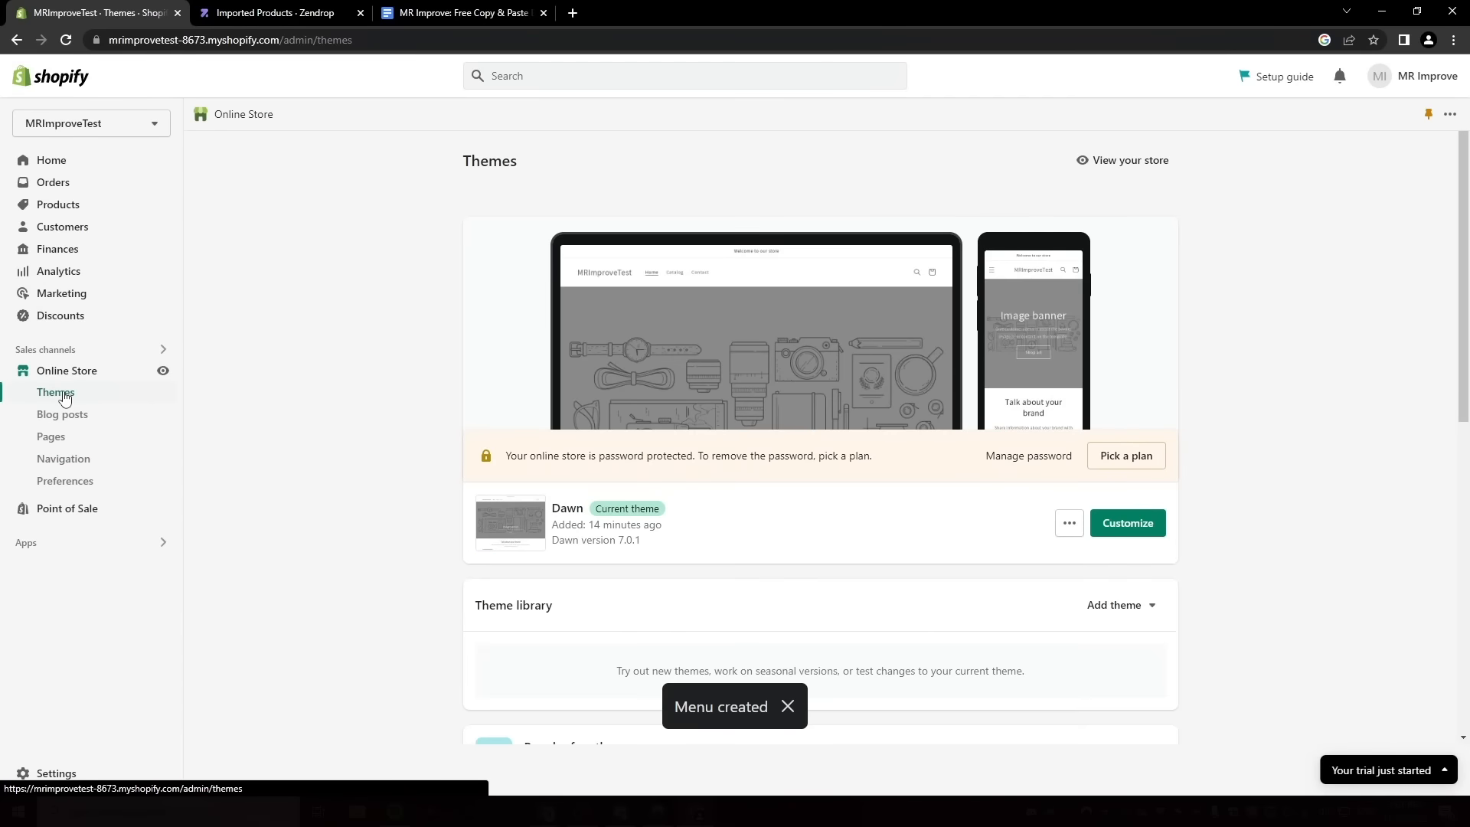
scroll(861, 452, "down", 8)
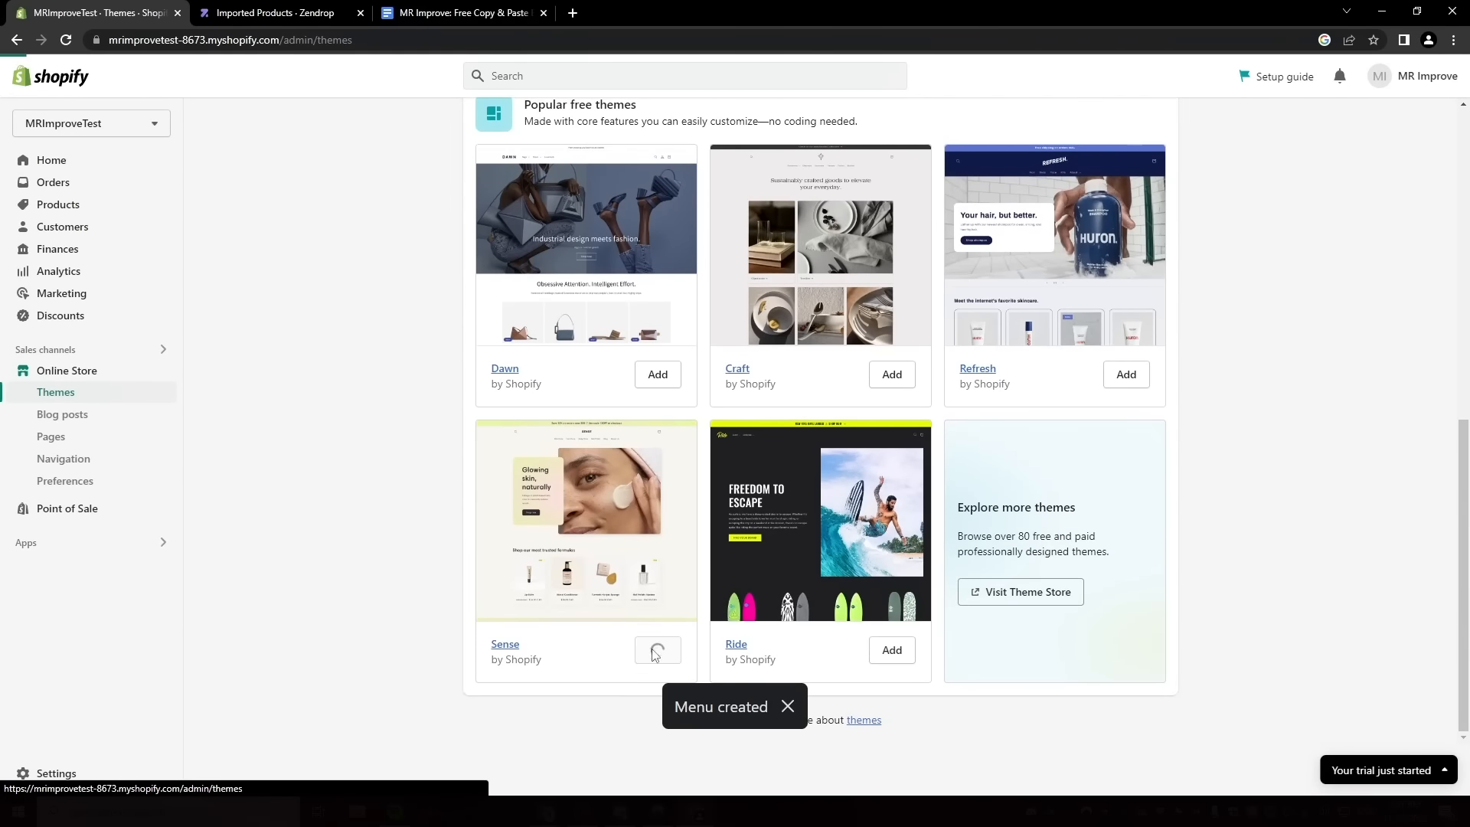
left_click(1049, 421)
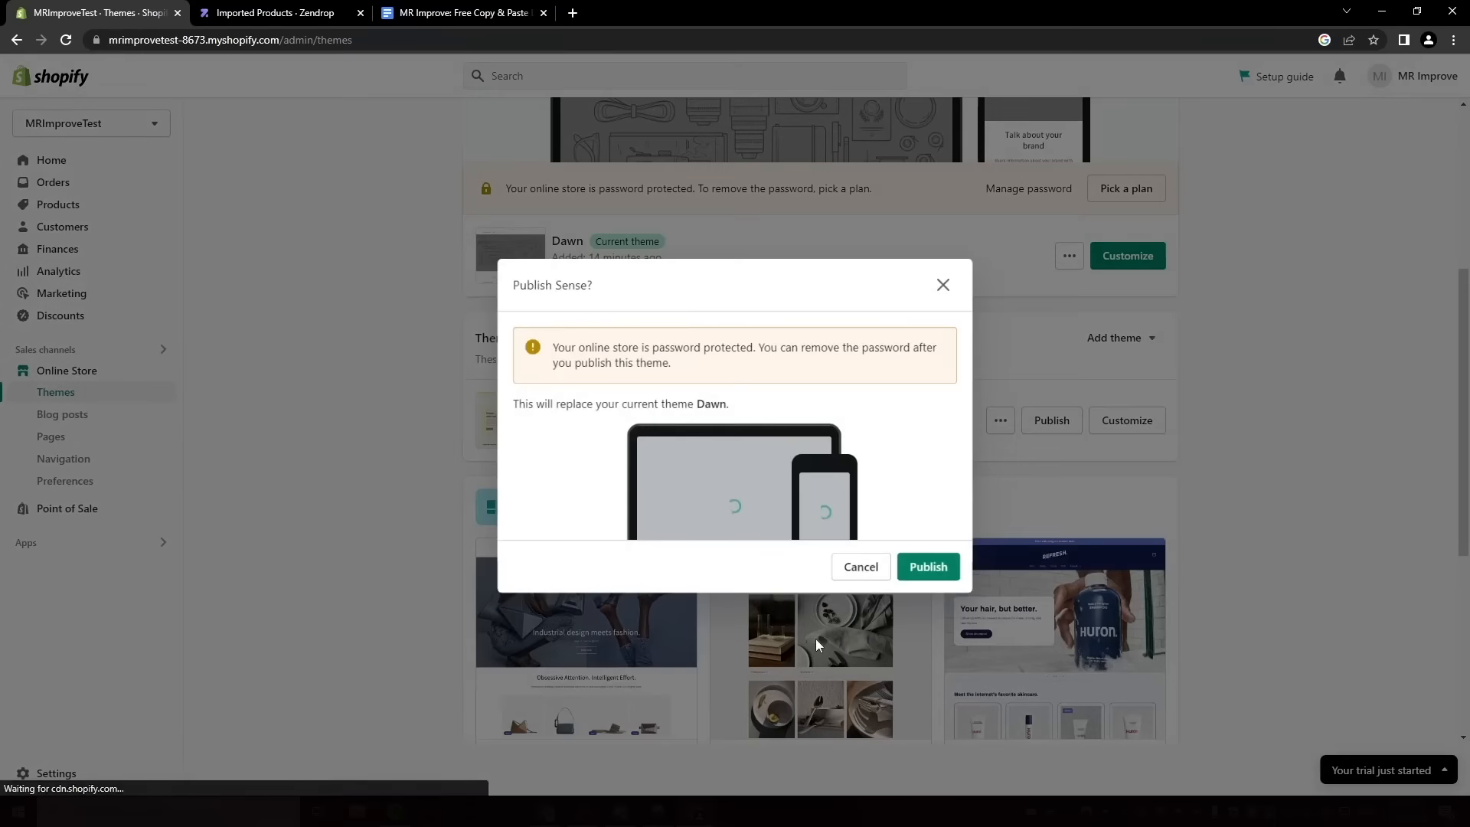
left_click(928, 568)
left_click(1121, 525)
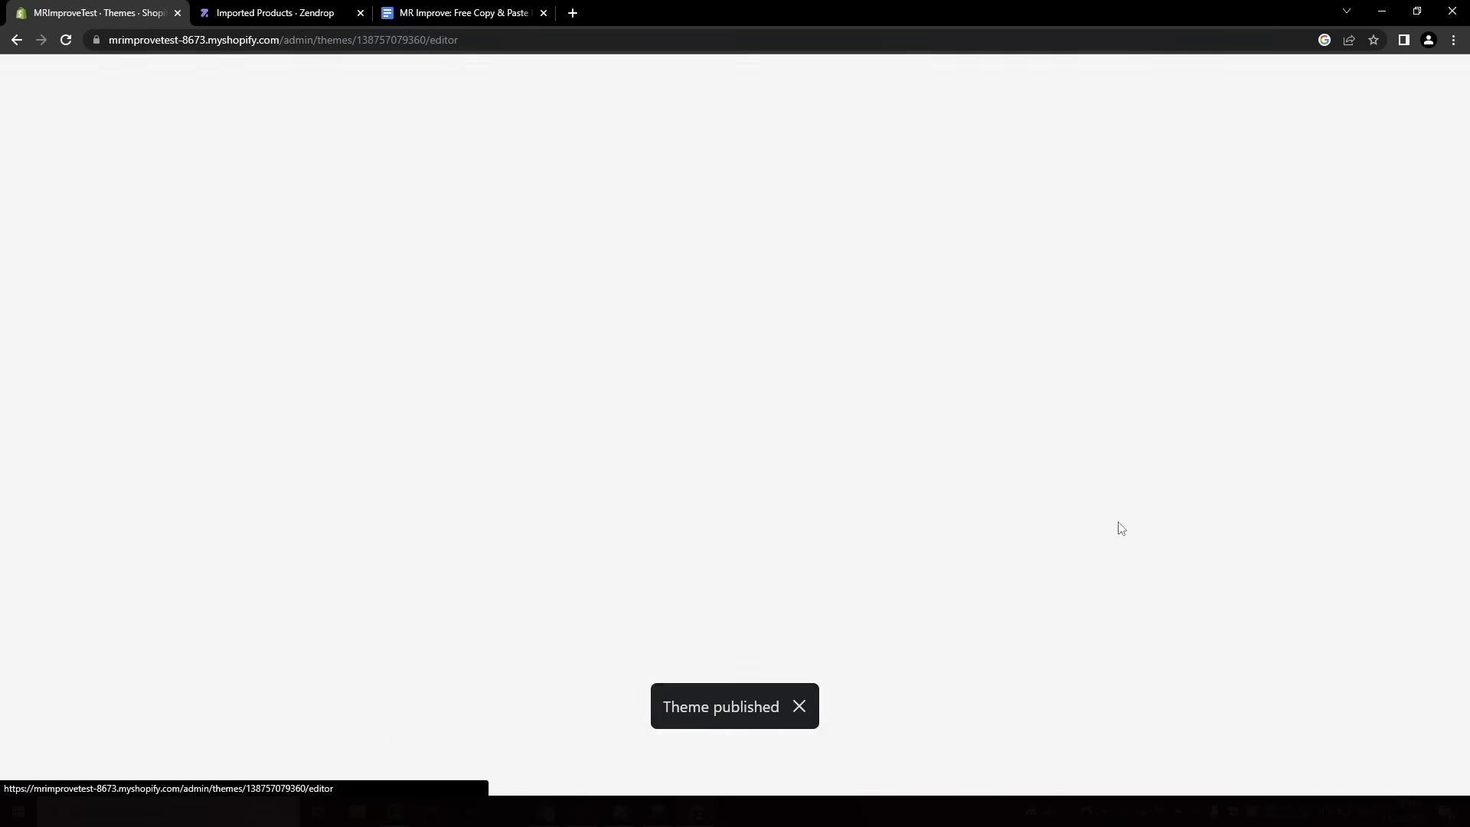
left_click(173, 227)
Remove the home page's Image with text, Featured collection, Rich text, Collage, Multicolumn and Collection list sections; hide Email signup.
left_click(1294, 777)
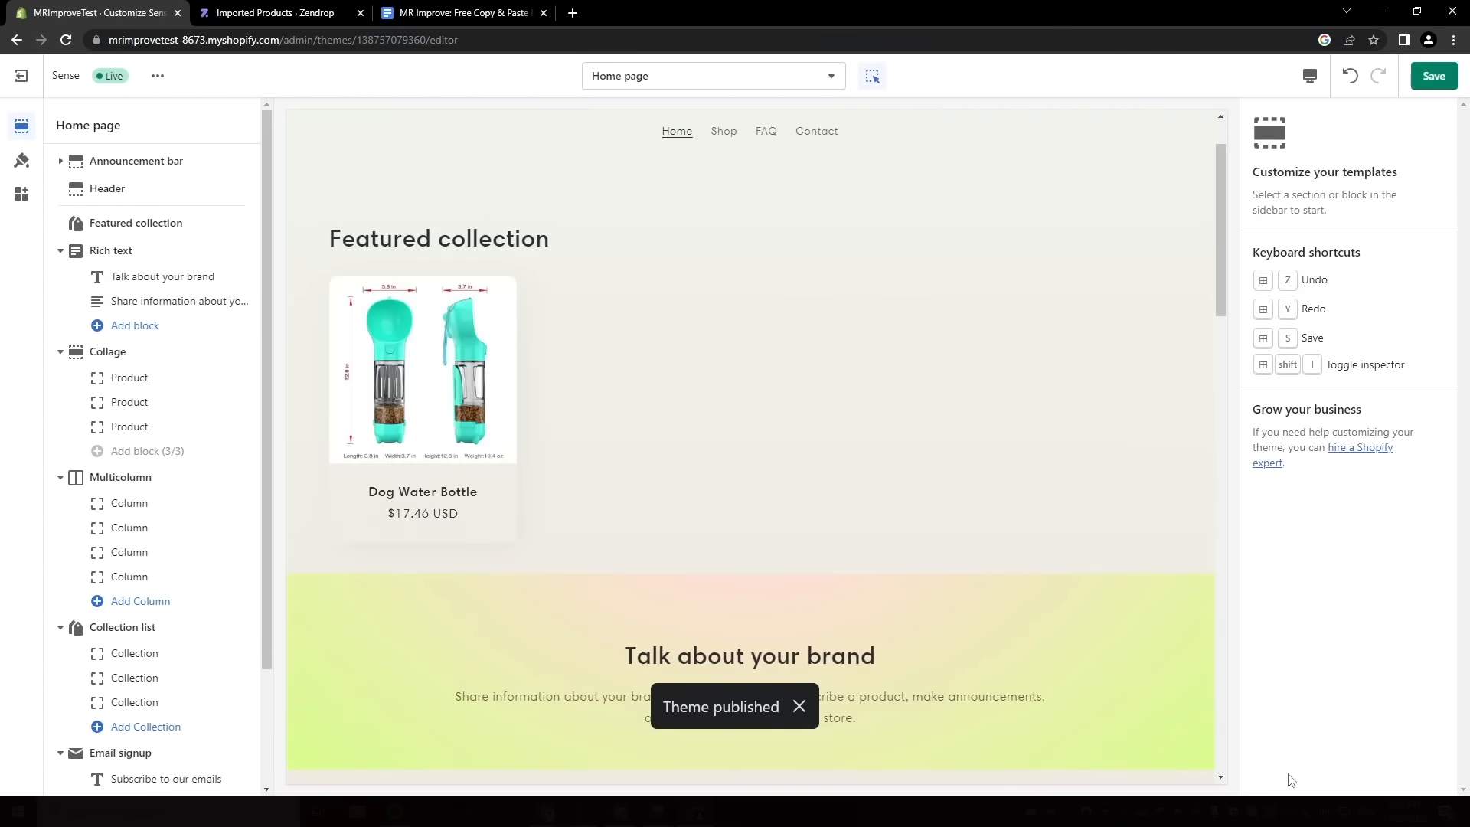
left_click(134, 231)
left_click(1290, 777)
left_click(130, 230)
left_click(1278, 773)
left_click(126, 230)
left_click(1286, 777)
left_click(114, 229)
left_click(1286, 776)
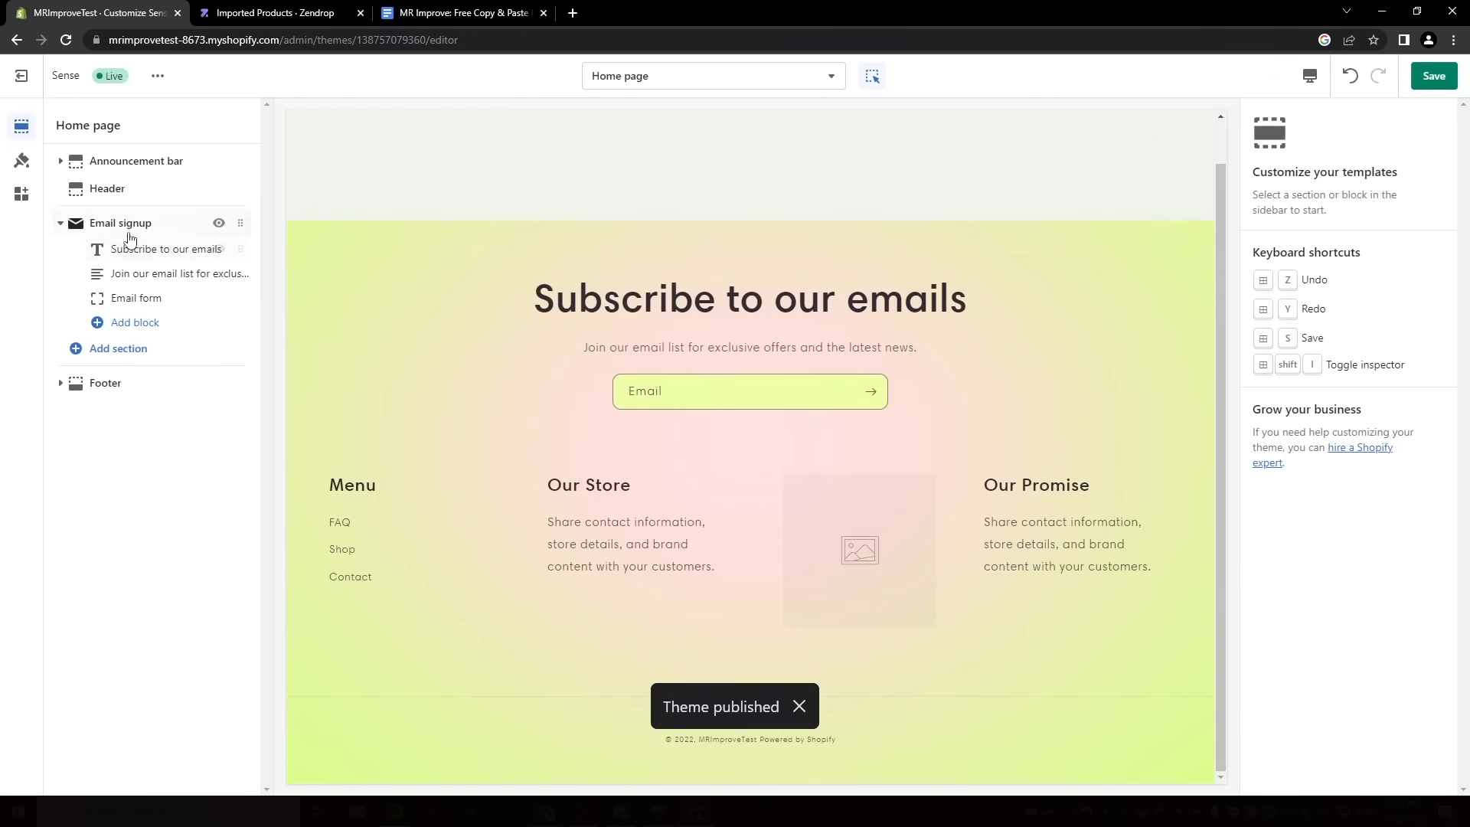
left_click(219, 223)
left_click(61, 223)
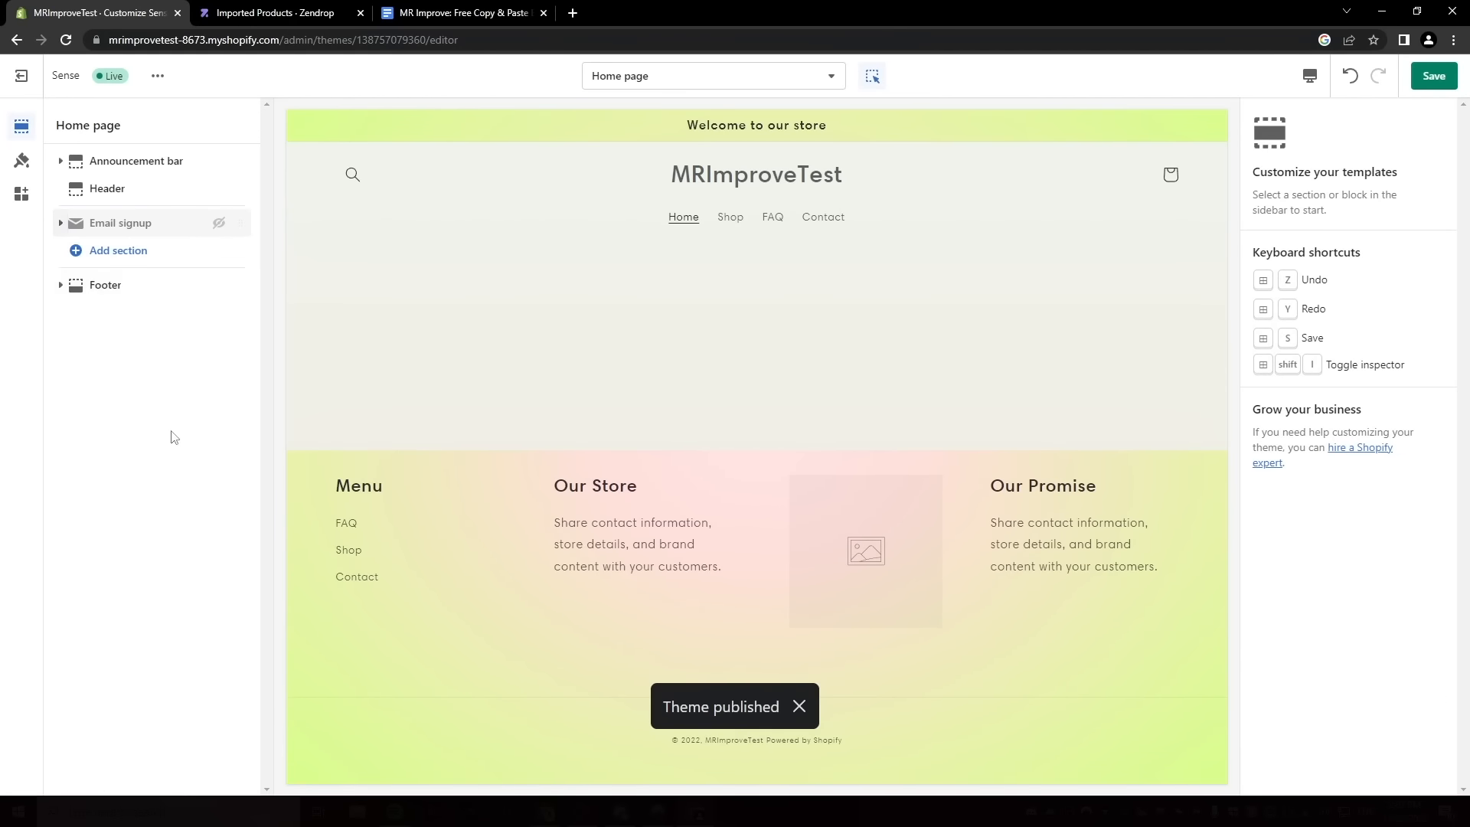
Edit the footer: type 'Bottle' in its Menu block, remove Our Store and Our Promise, move Image first.
left_click(104, 285)
left_click(171, 313)
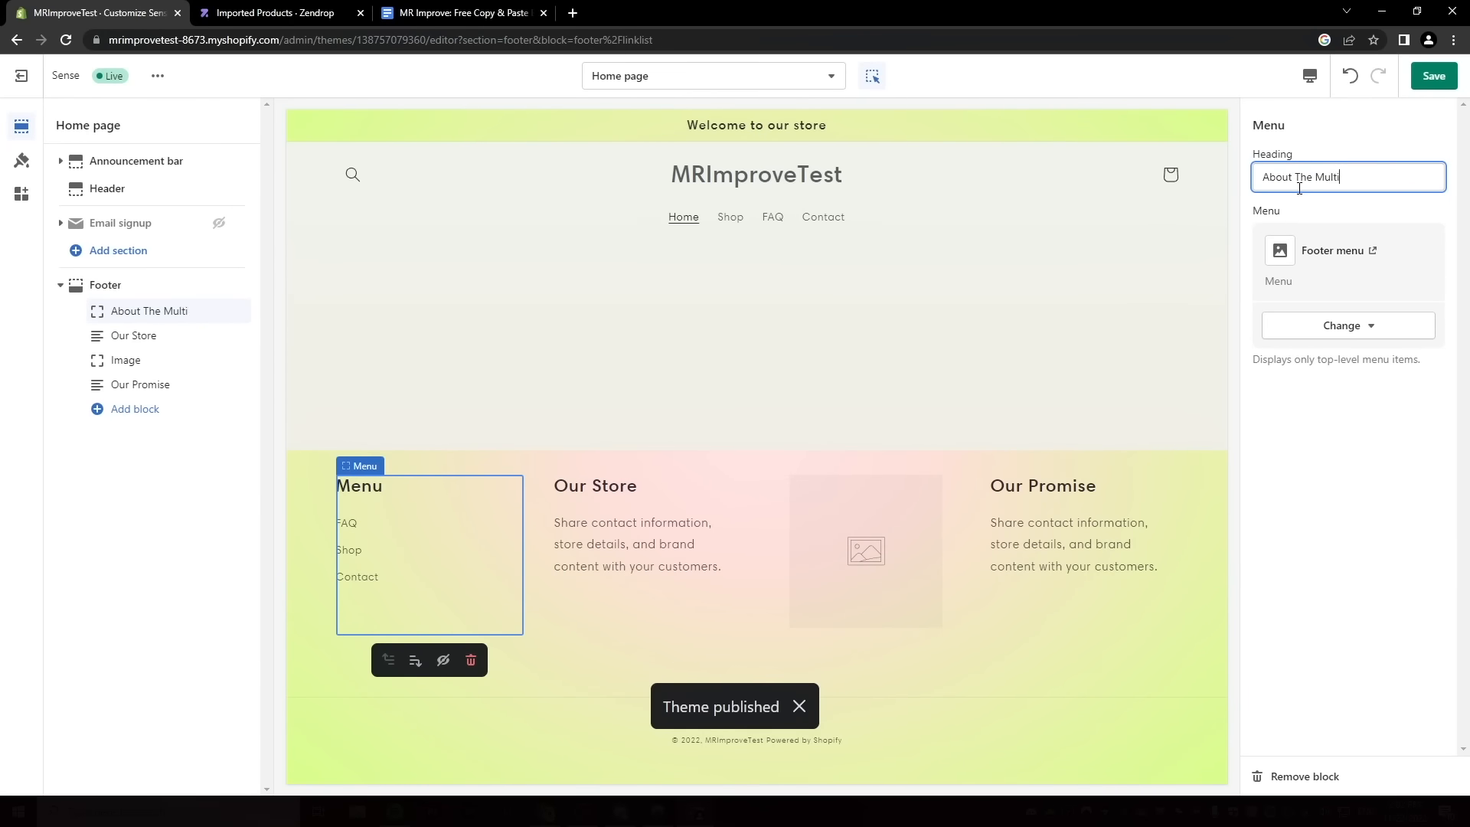
type("Bottle")
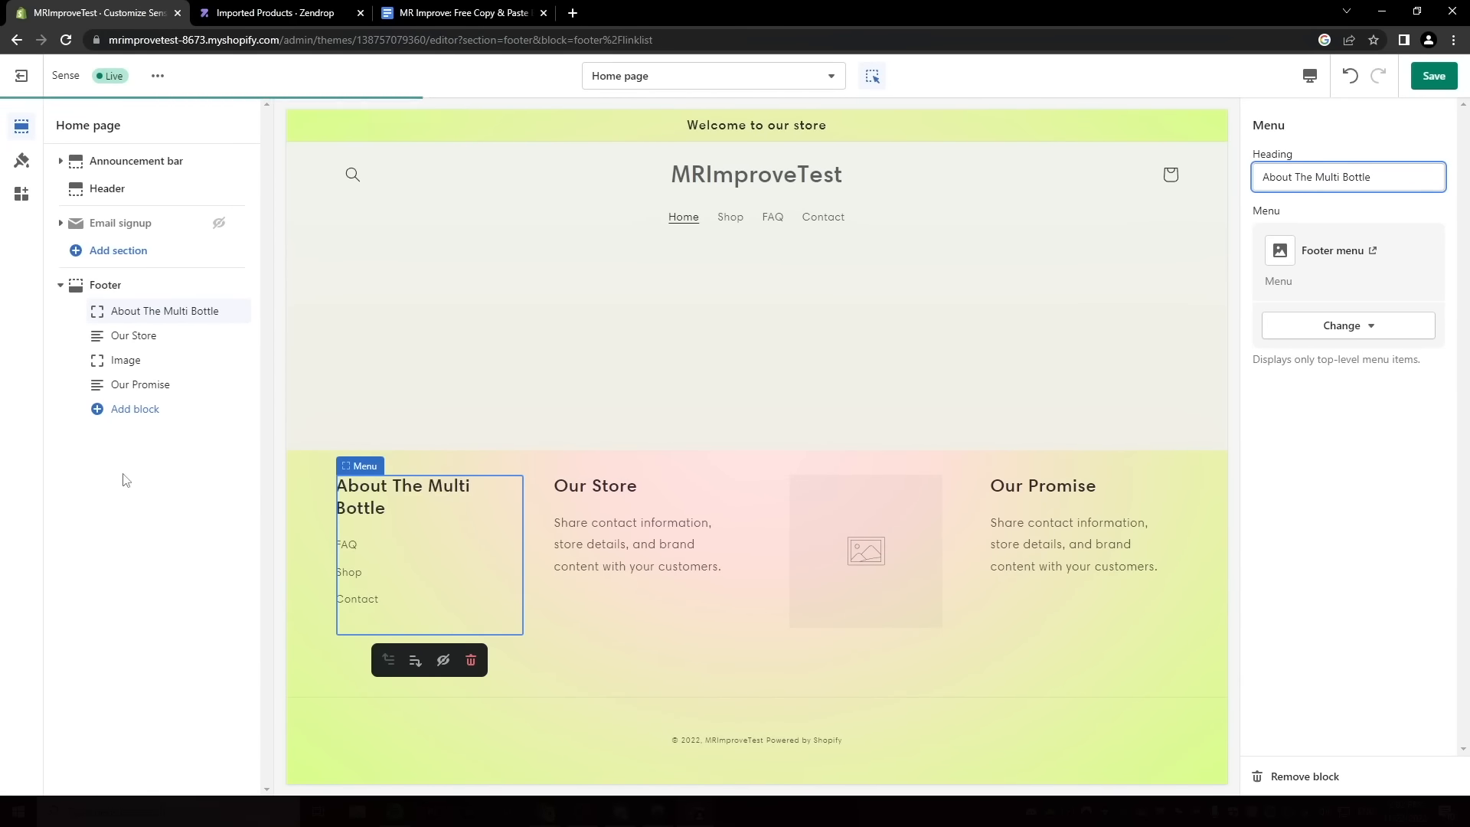
left_click(177, 337)
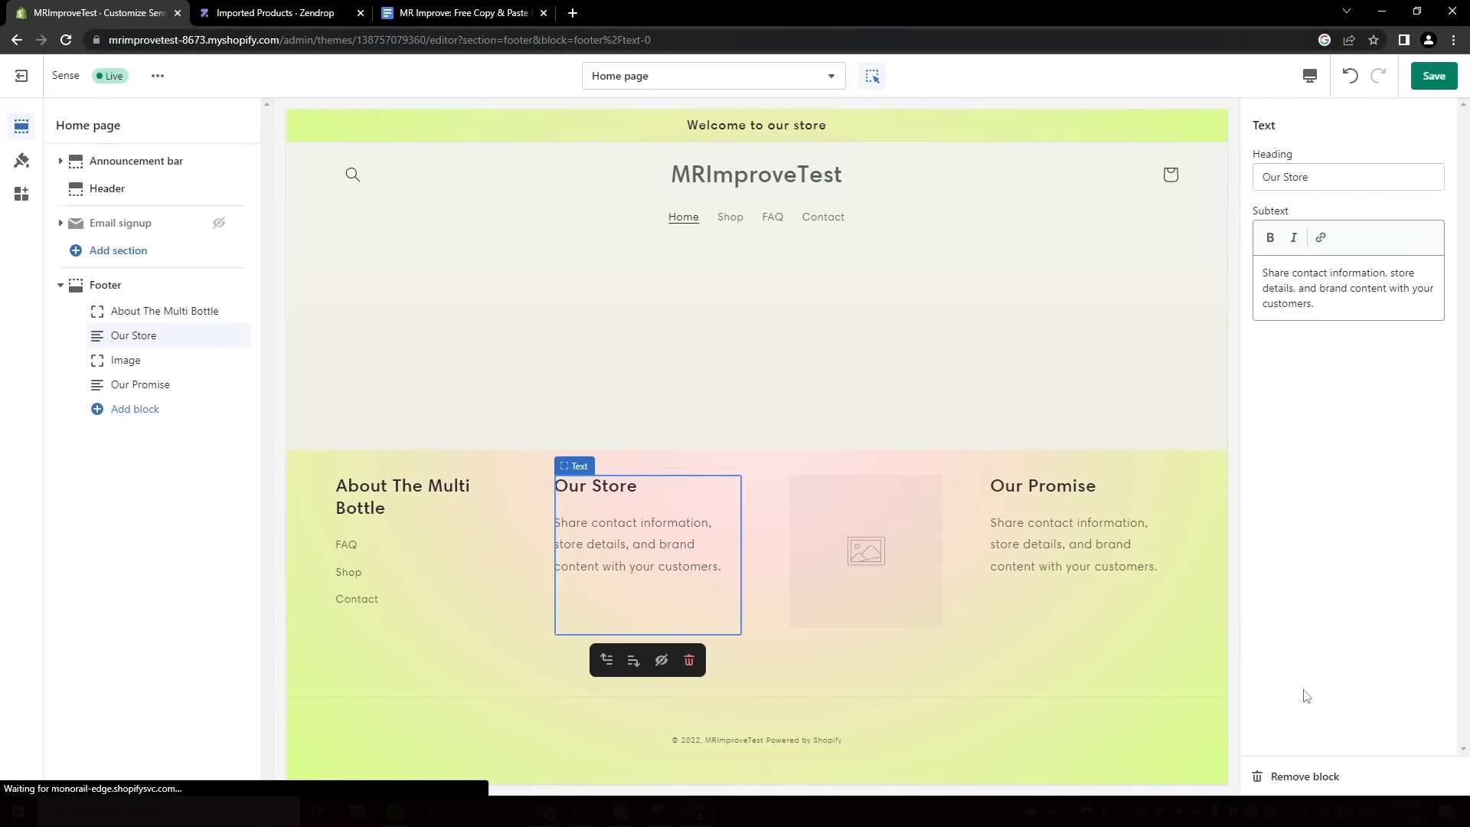
left_click(1302, 776)
left_click_drag(246, 335, 226, 310)
left_click(192, 361)
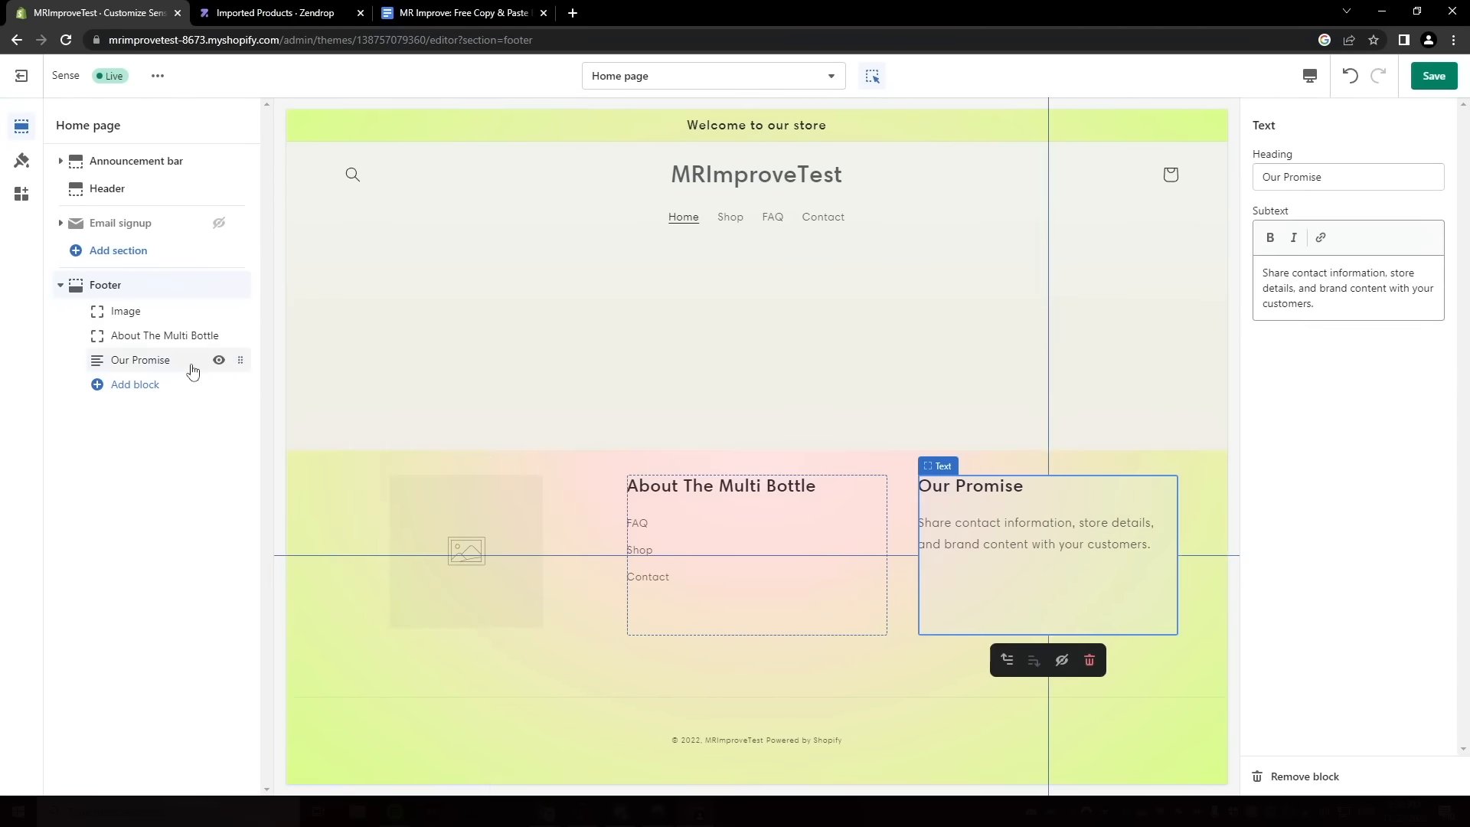
left_click(1336, 781)
Add a footer Menu block that shows the Information menu under an Information heading.
left_click(124, 360)
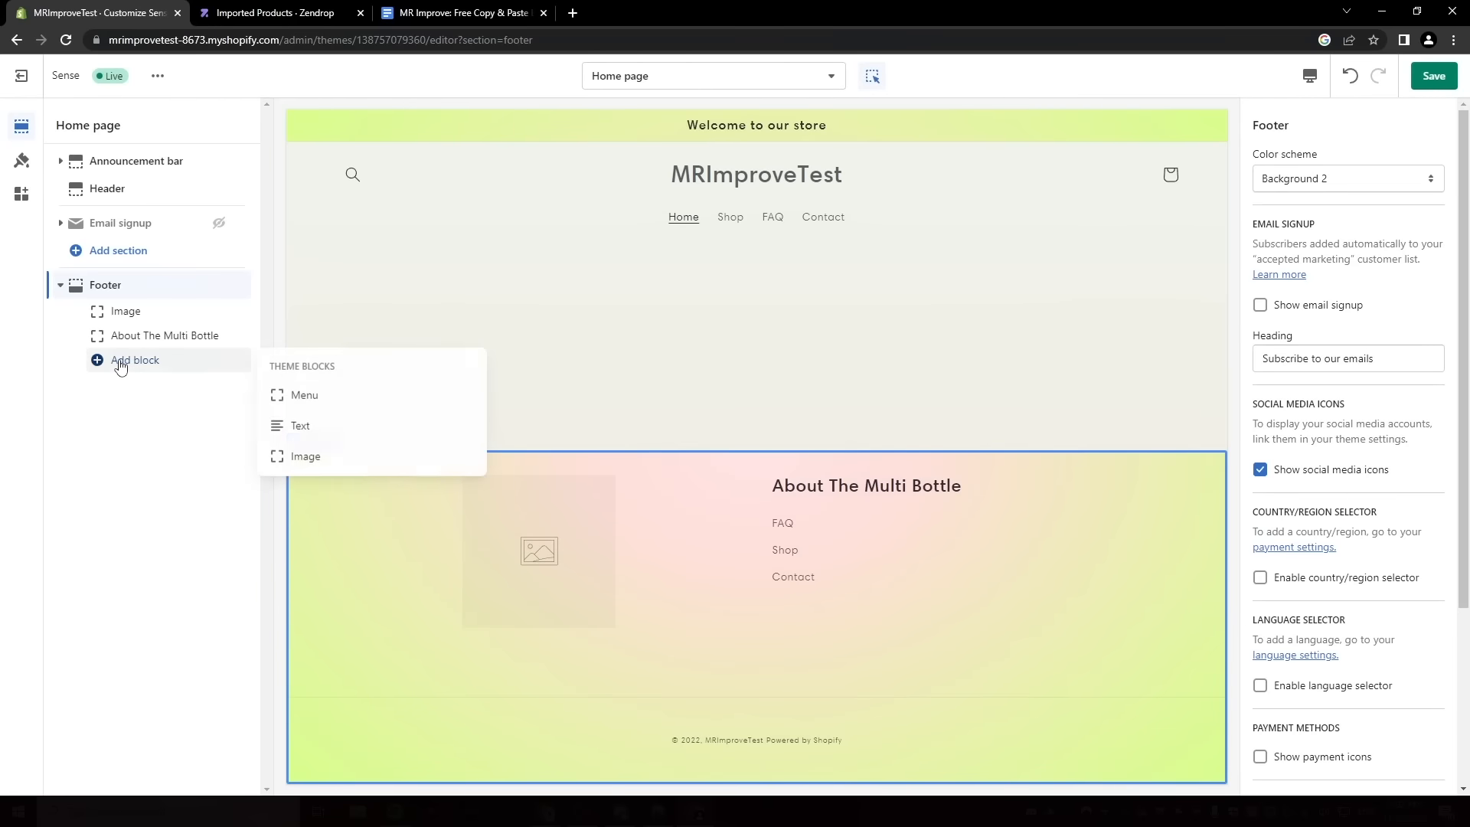
left_click(301, 396)
left_click(1348, 325)
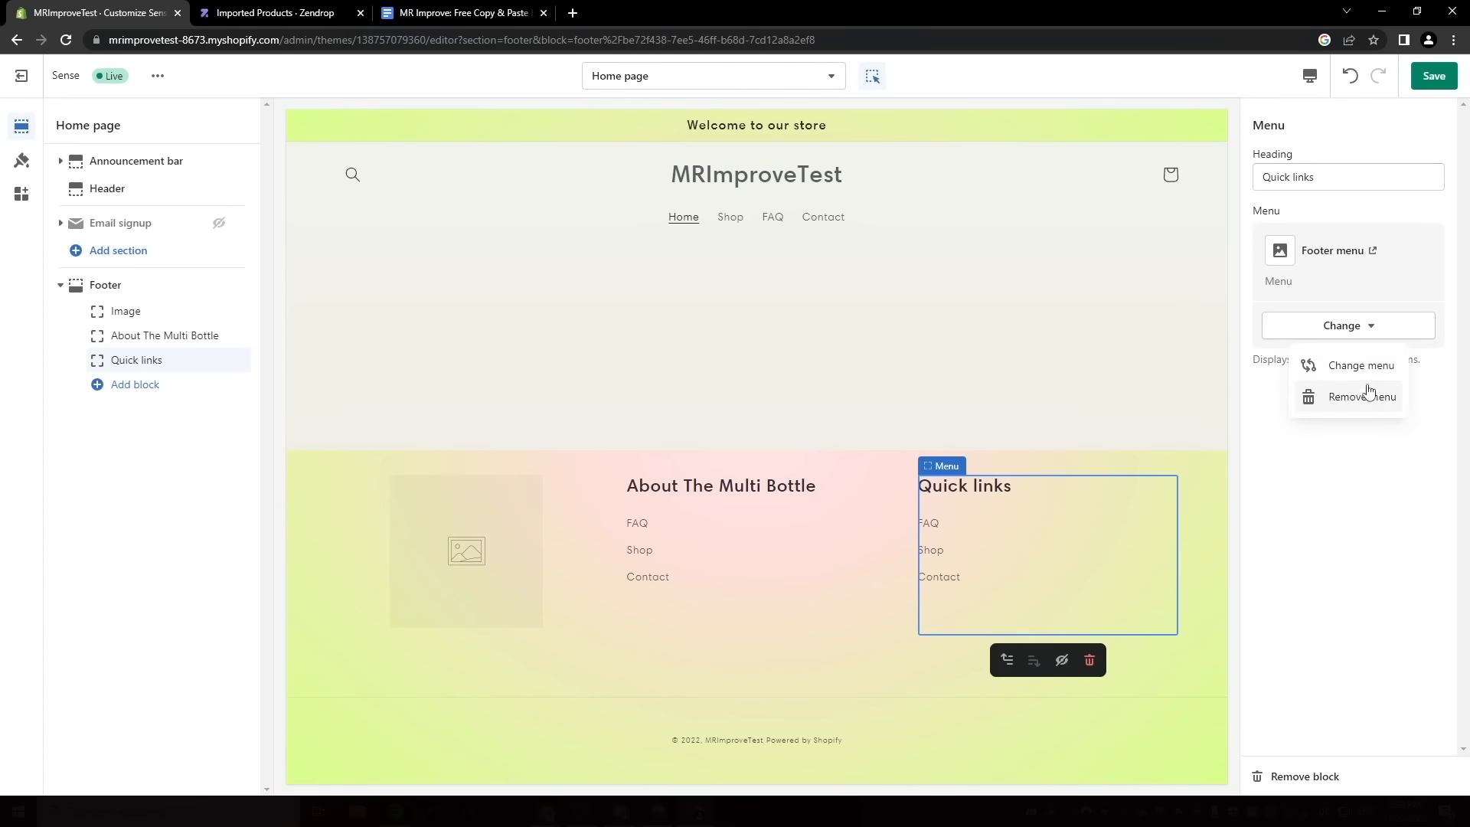
left_click(1361, 366)
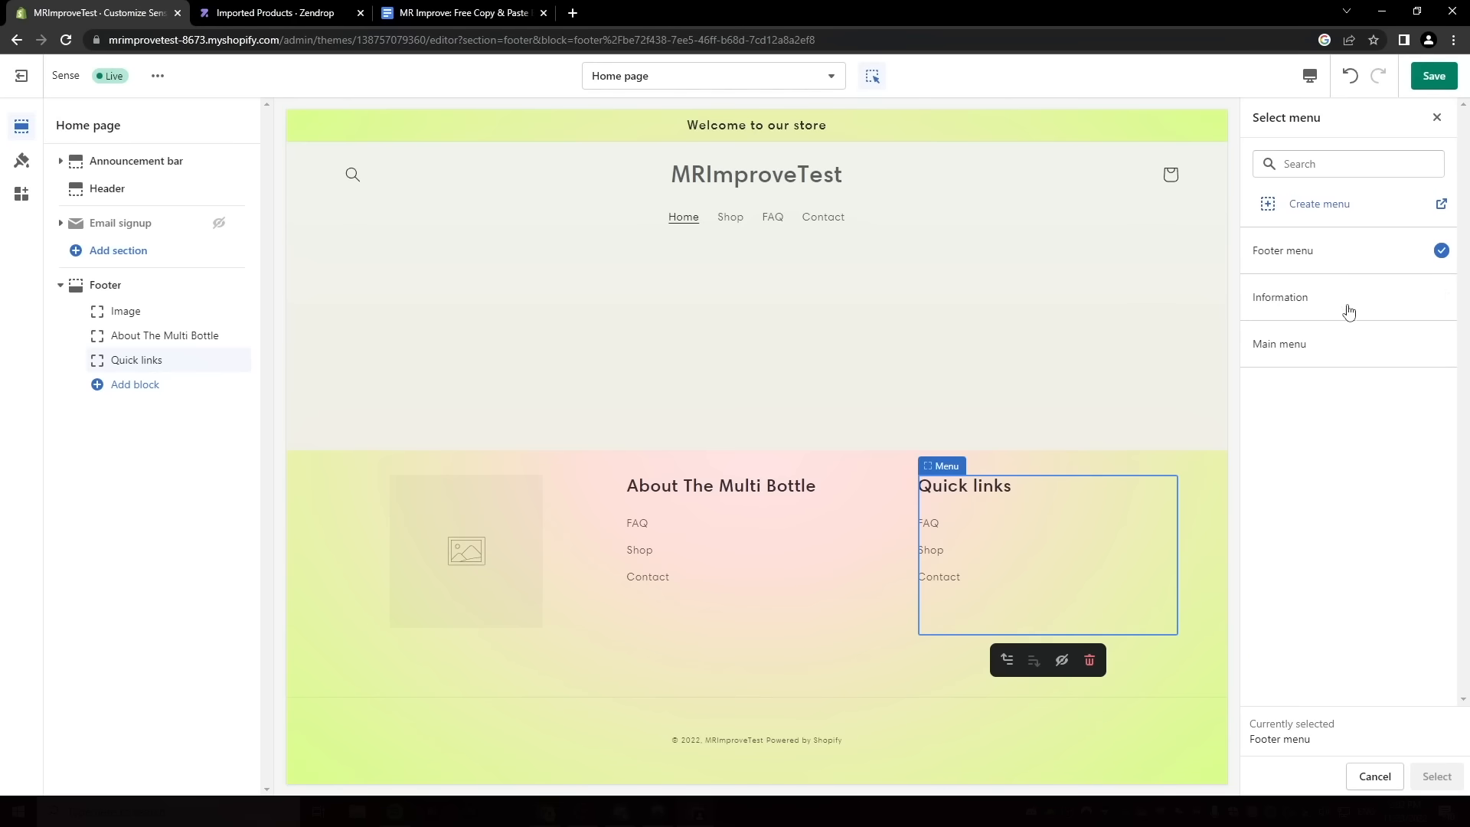
left_click(1345, 306)
left_click(1437, 777)
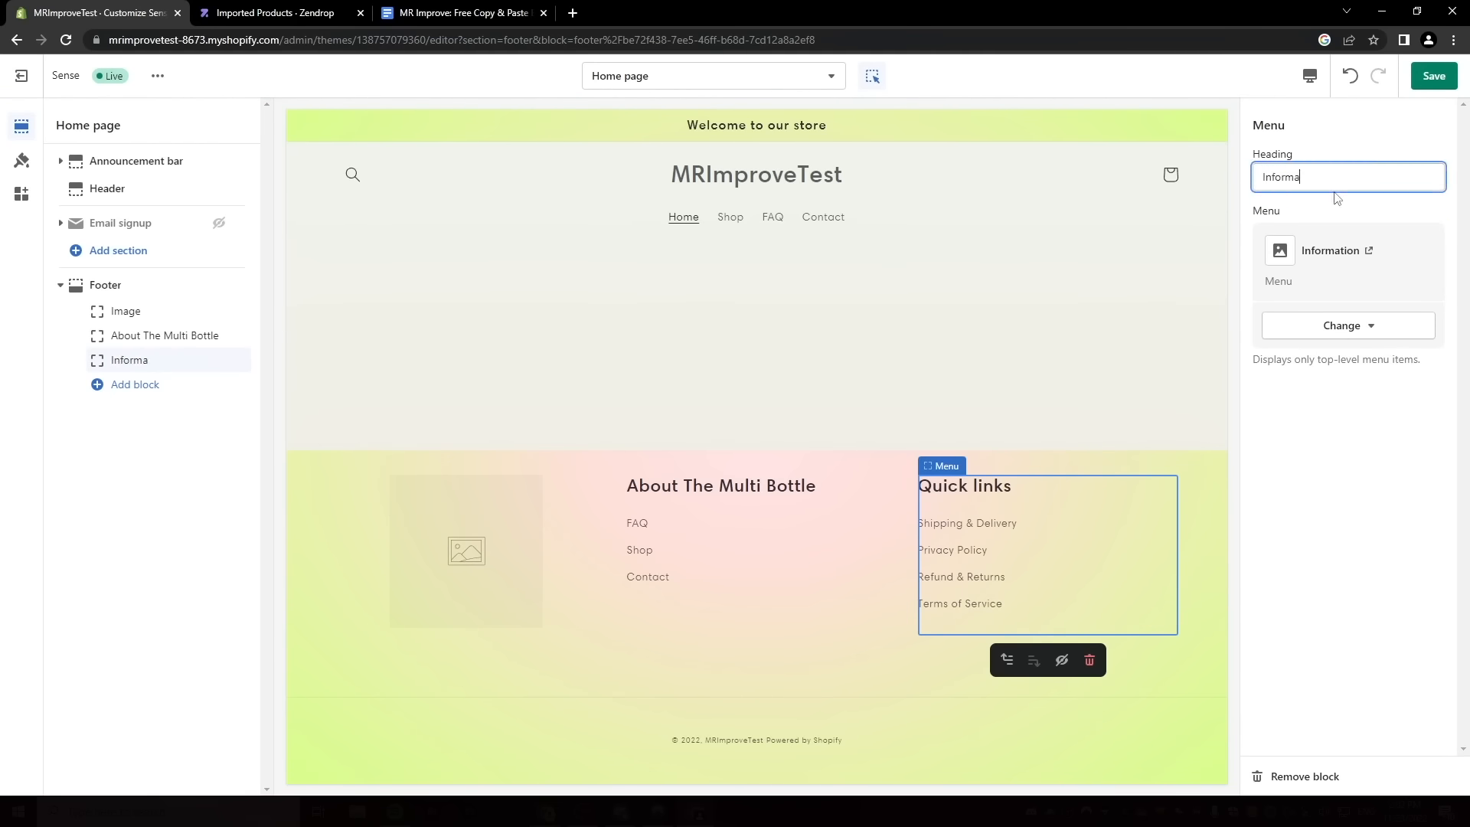
left_click(117, 392)
Expand the theme settings' colour options and adjust a colour setting.
left_click(23, 161)
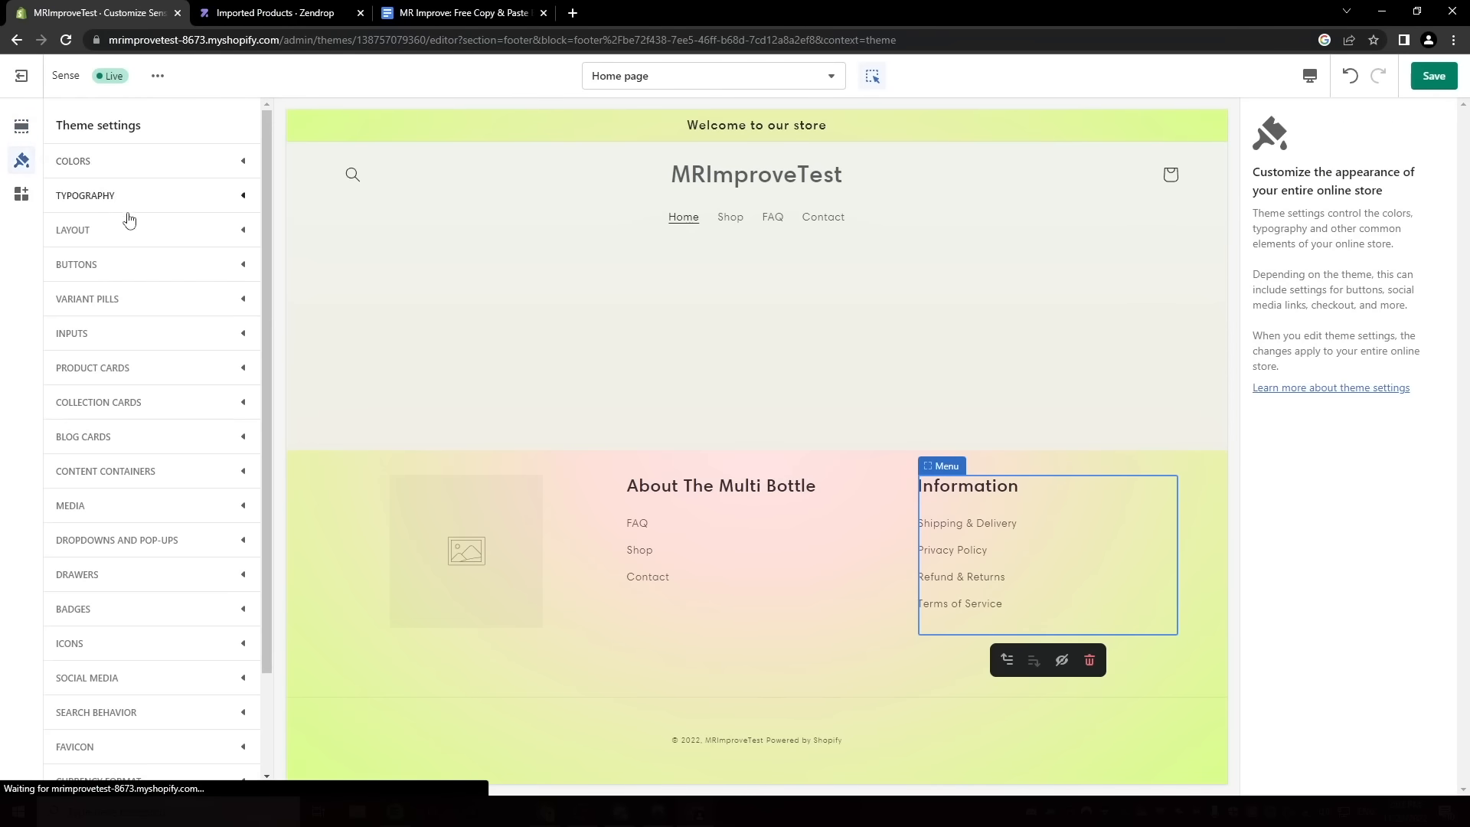
left_click(153, 161)
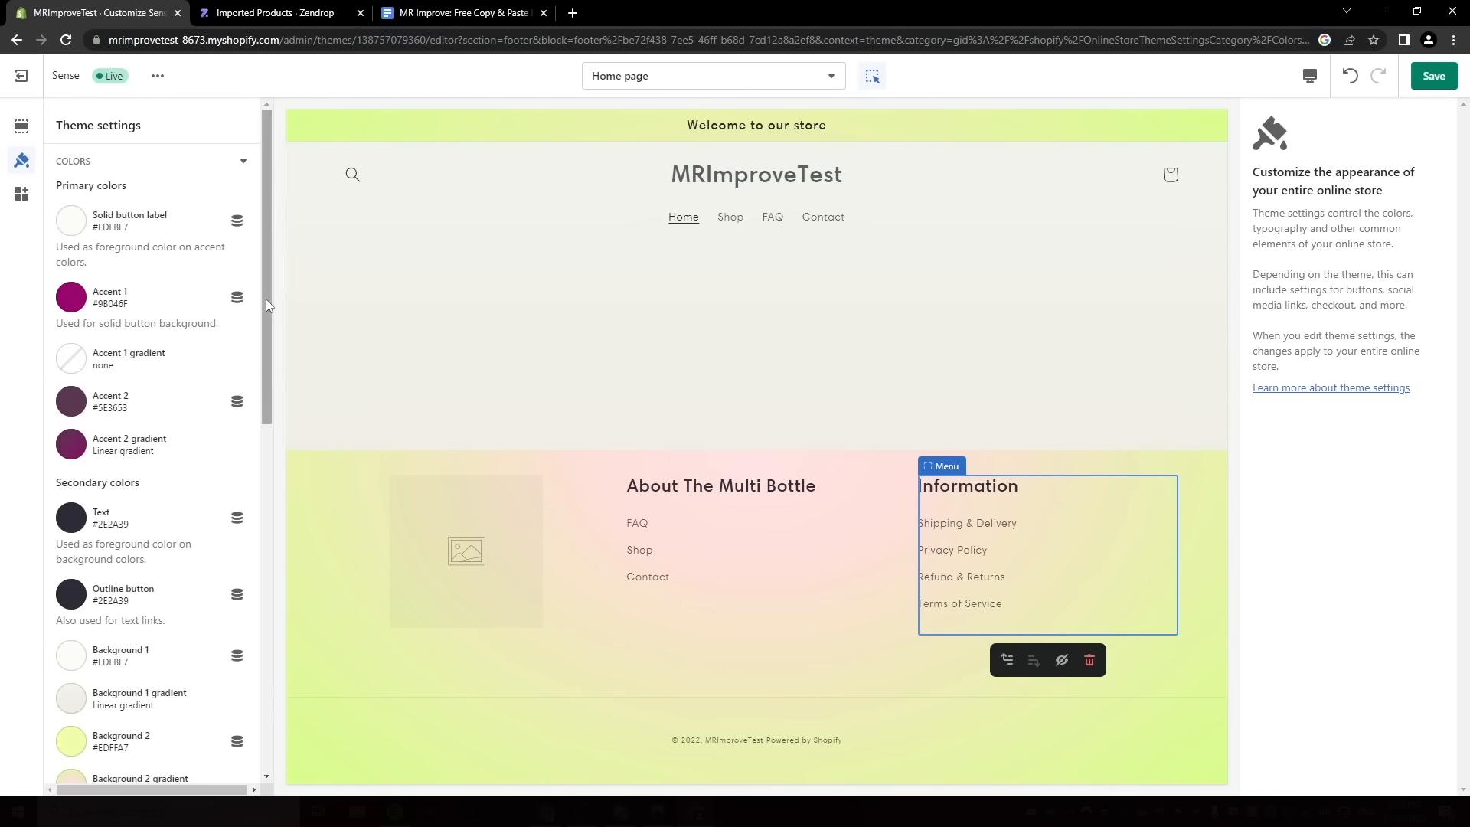
left_click_drag(265, 299, 266, 320)
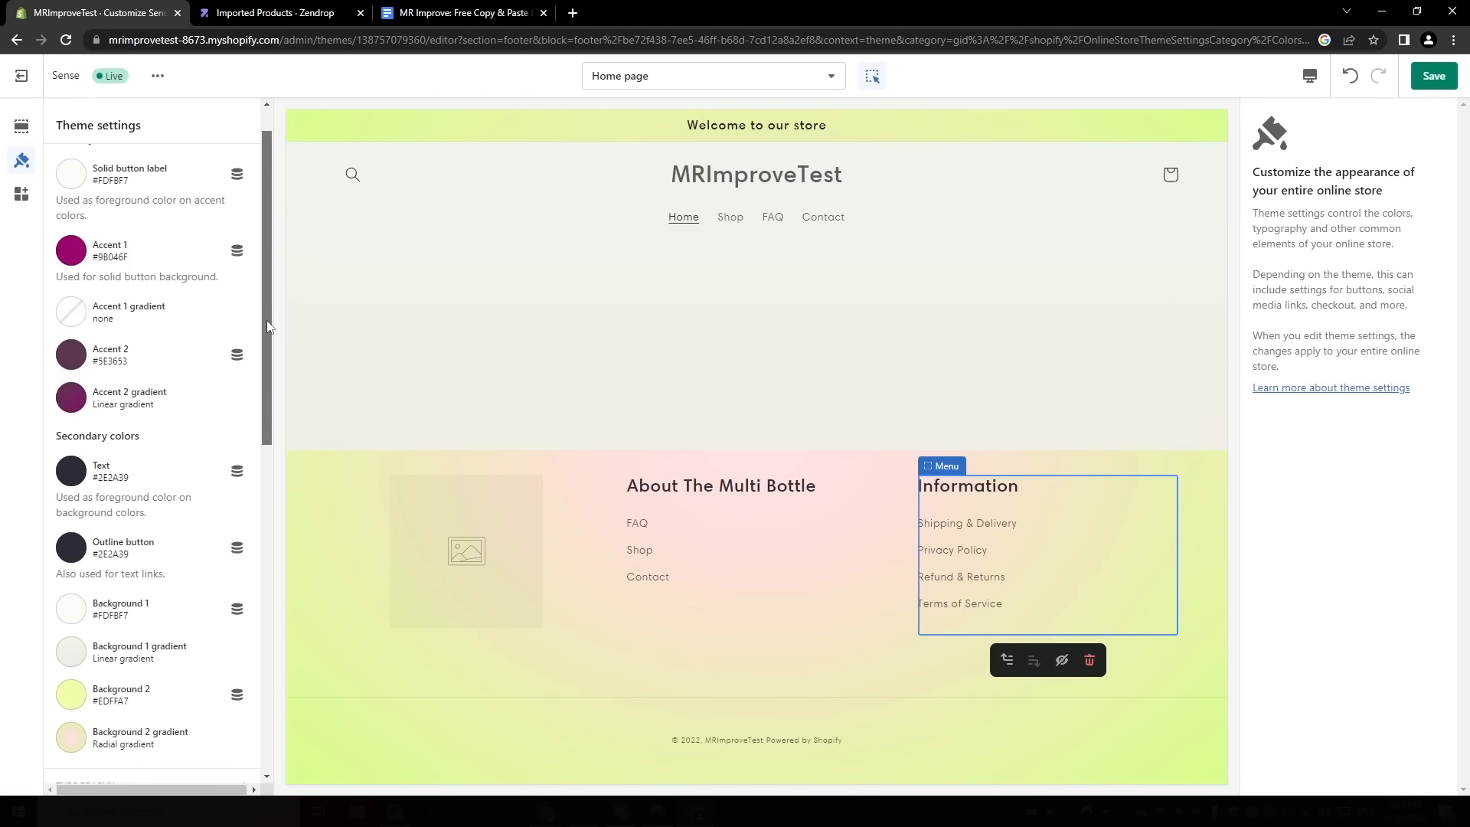
left_click(574, 13)
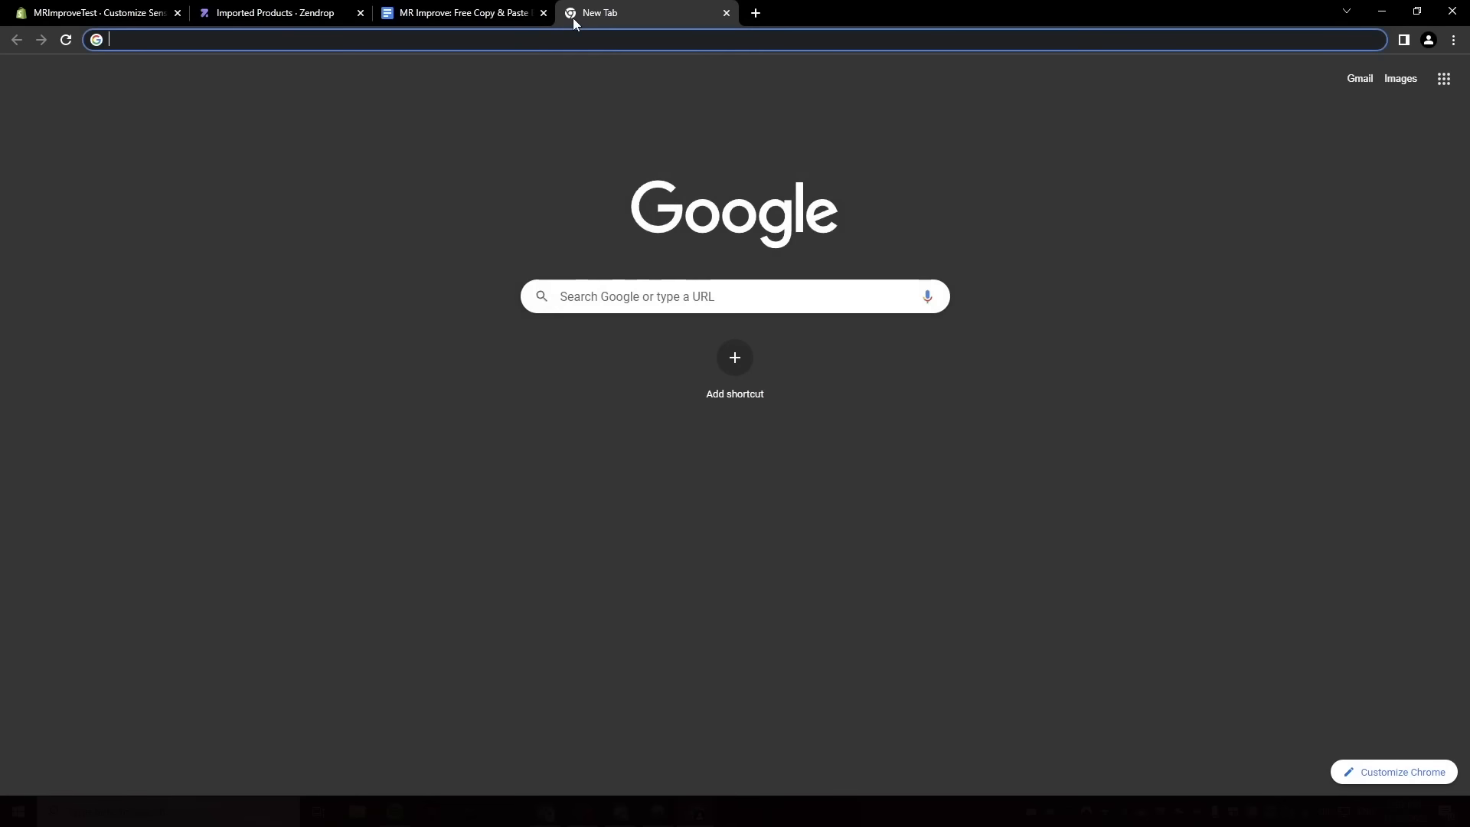
Search Google for 'blue color palette'.
type("blue color p")
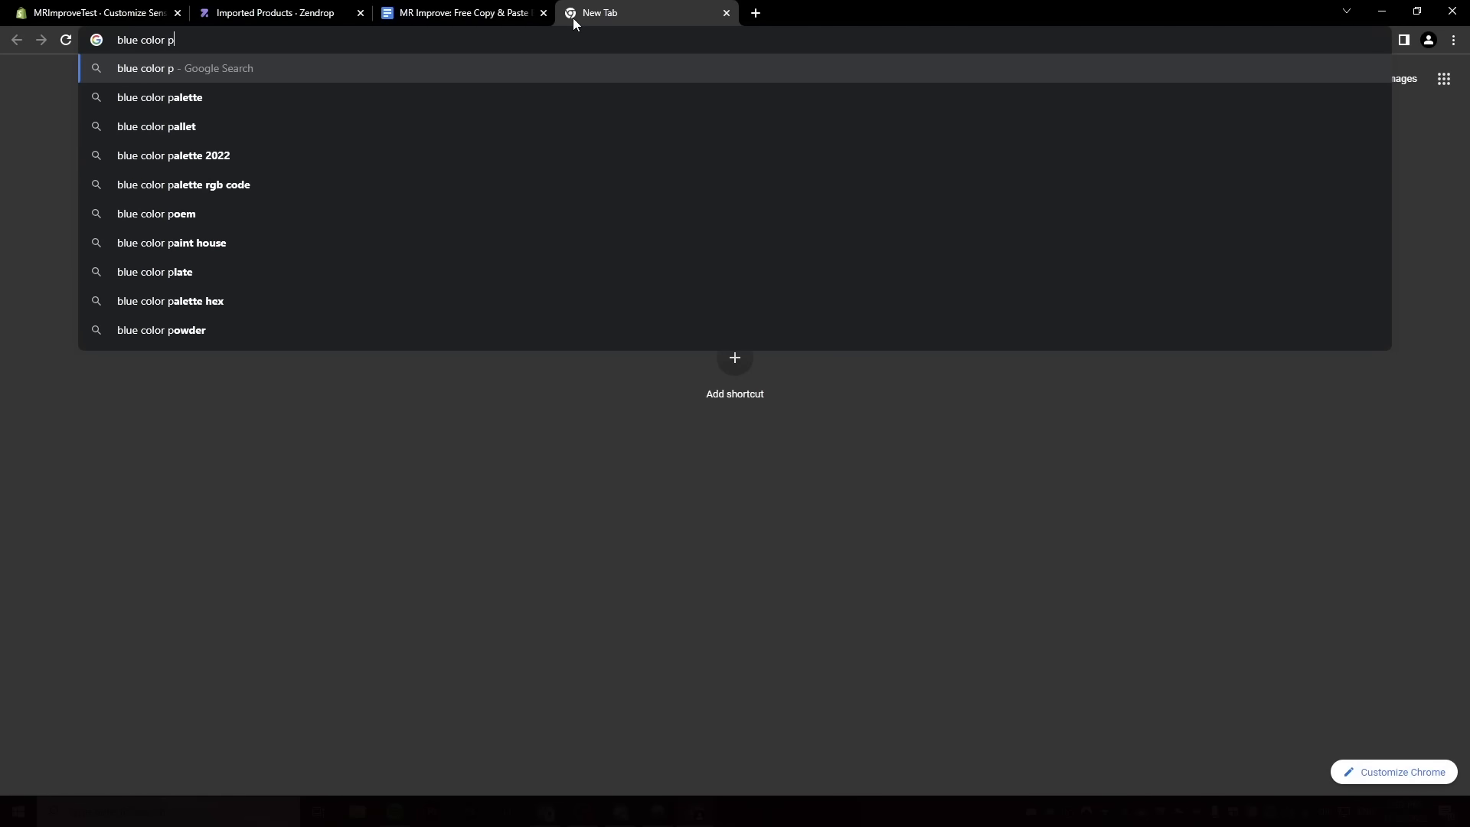
key("Down")
key("Return")
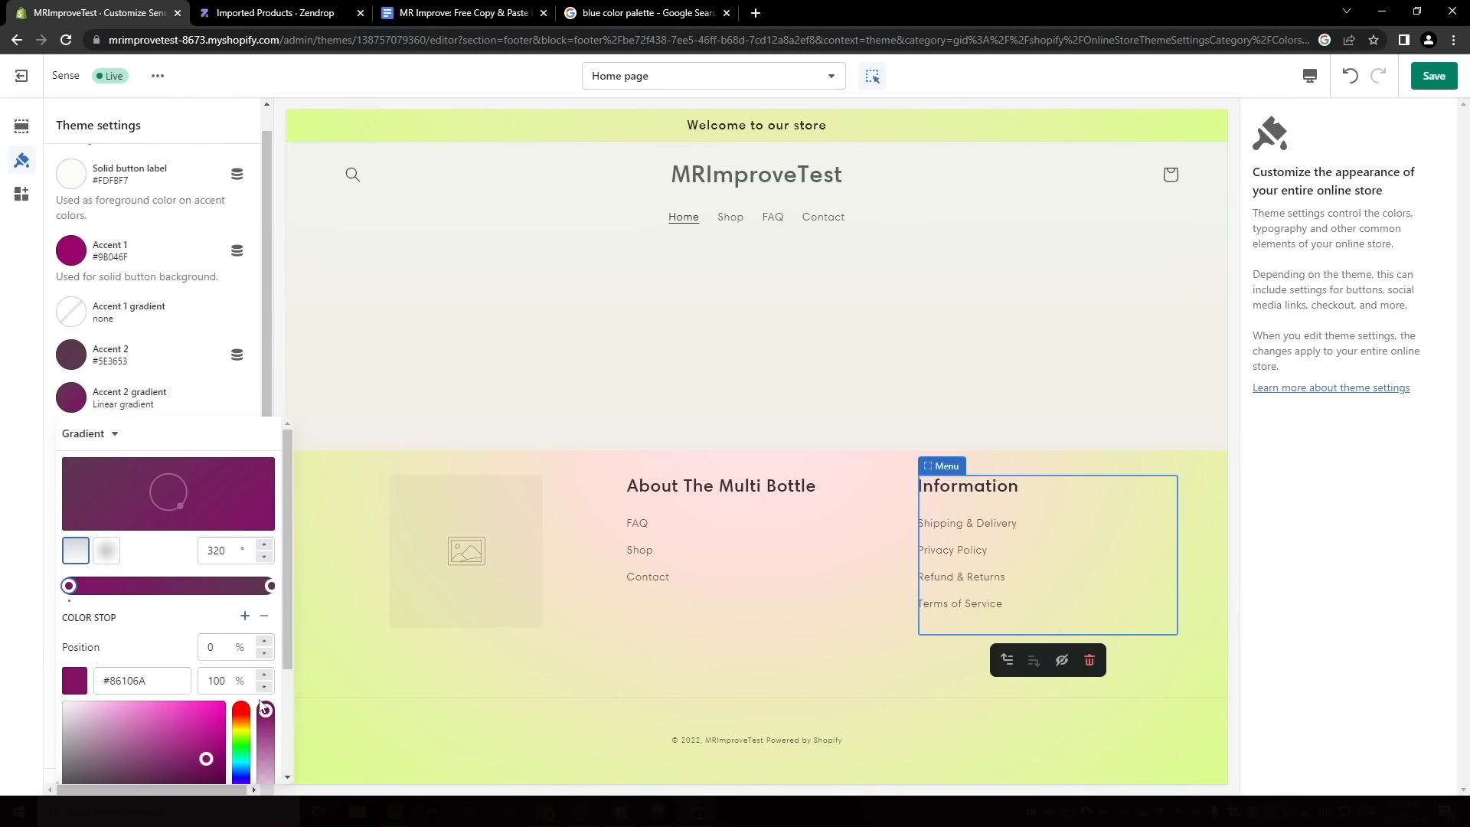
Make the Accent 2 gradient radial, with #1AA7EC stops at 0% and 75% and white at 100%.
scroll(162, 599, "down", 2)
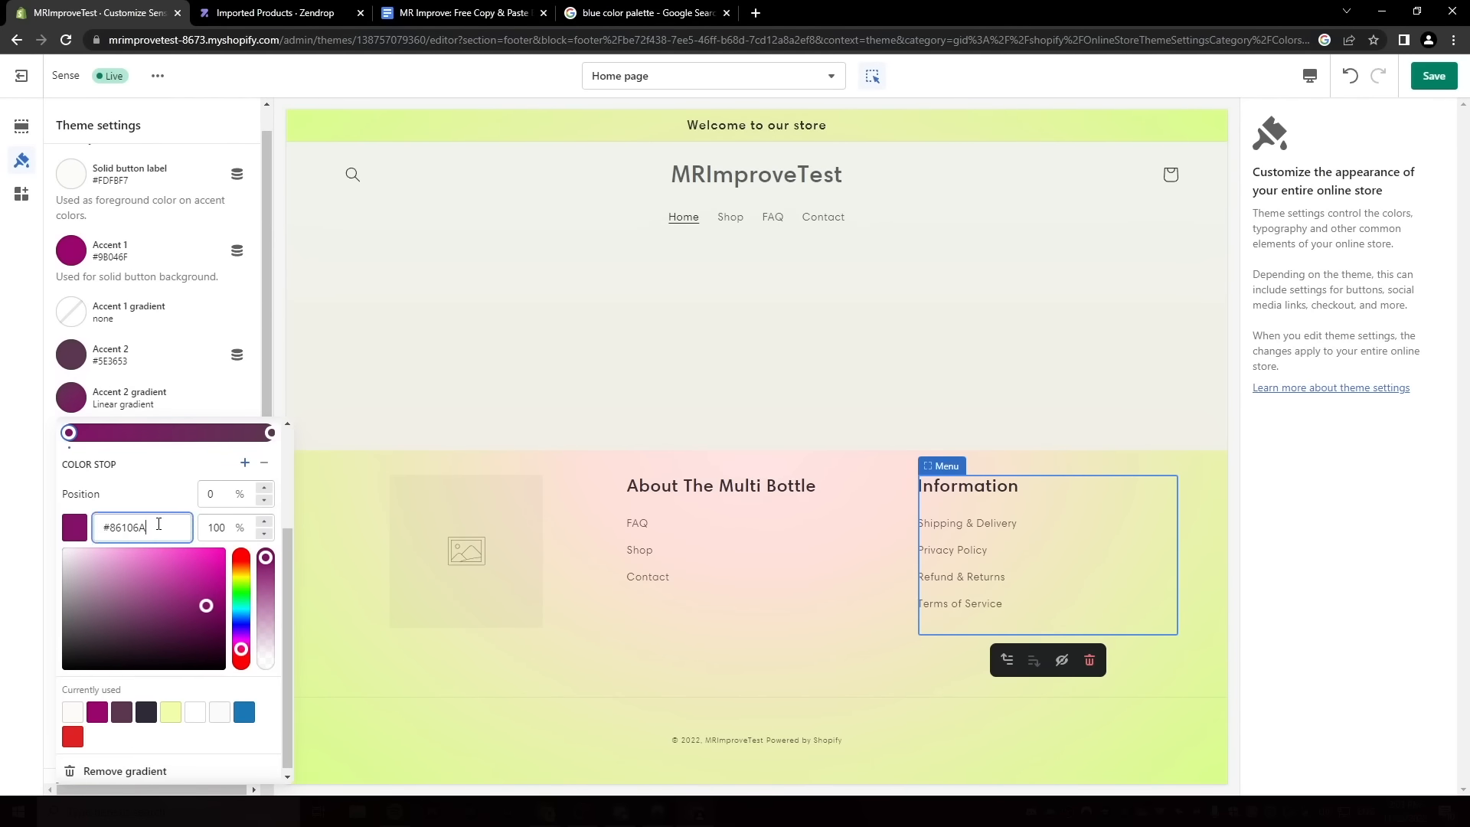
type("1AA7EC")
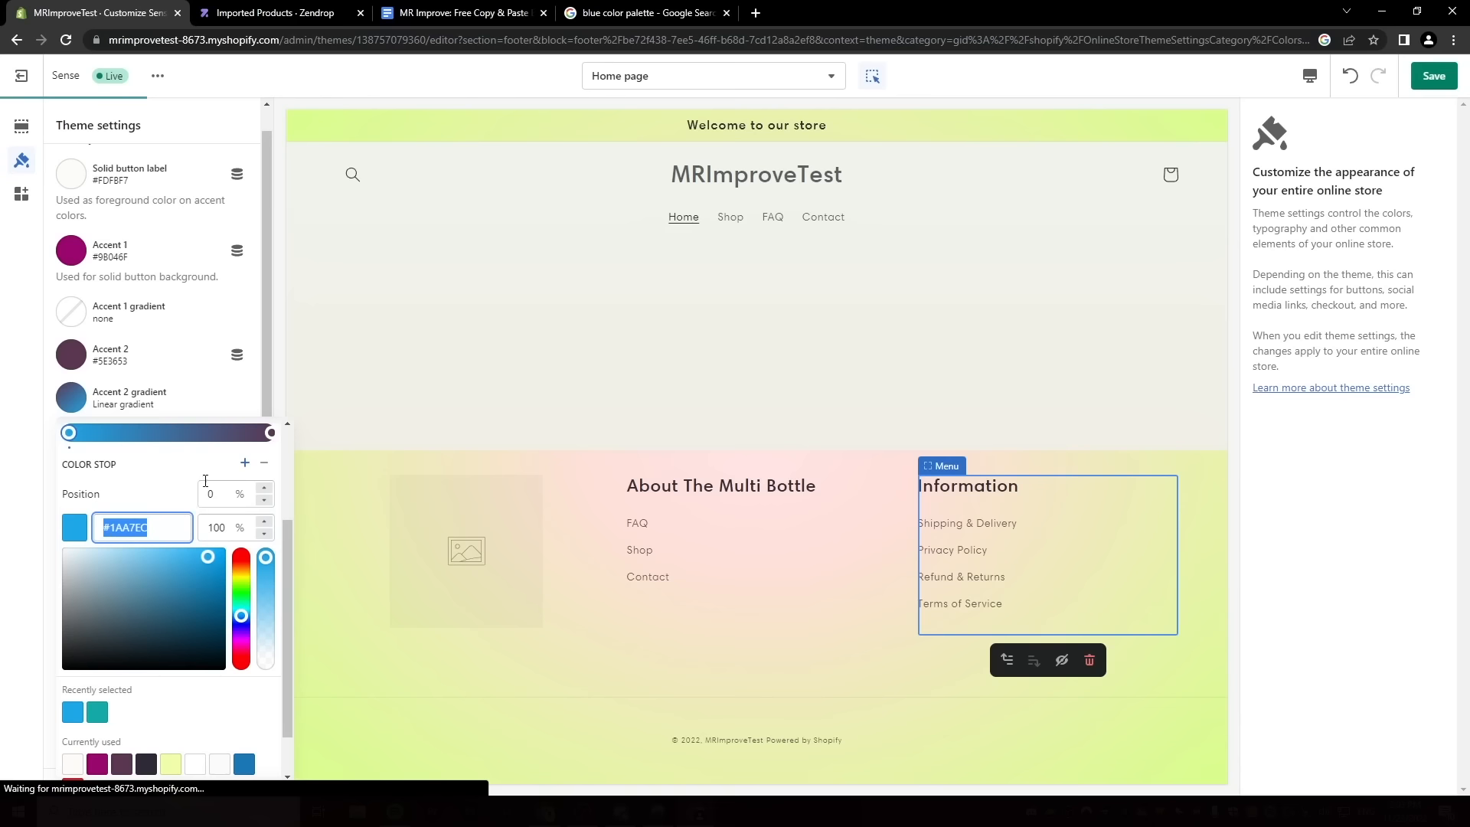
left_click(209, 432)
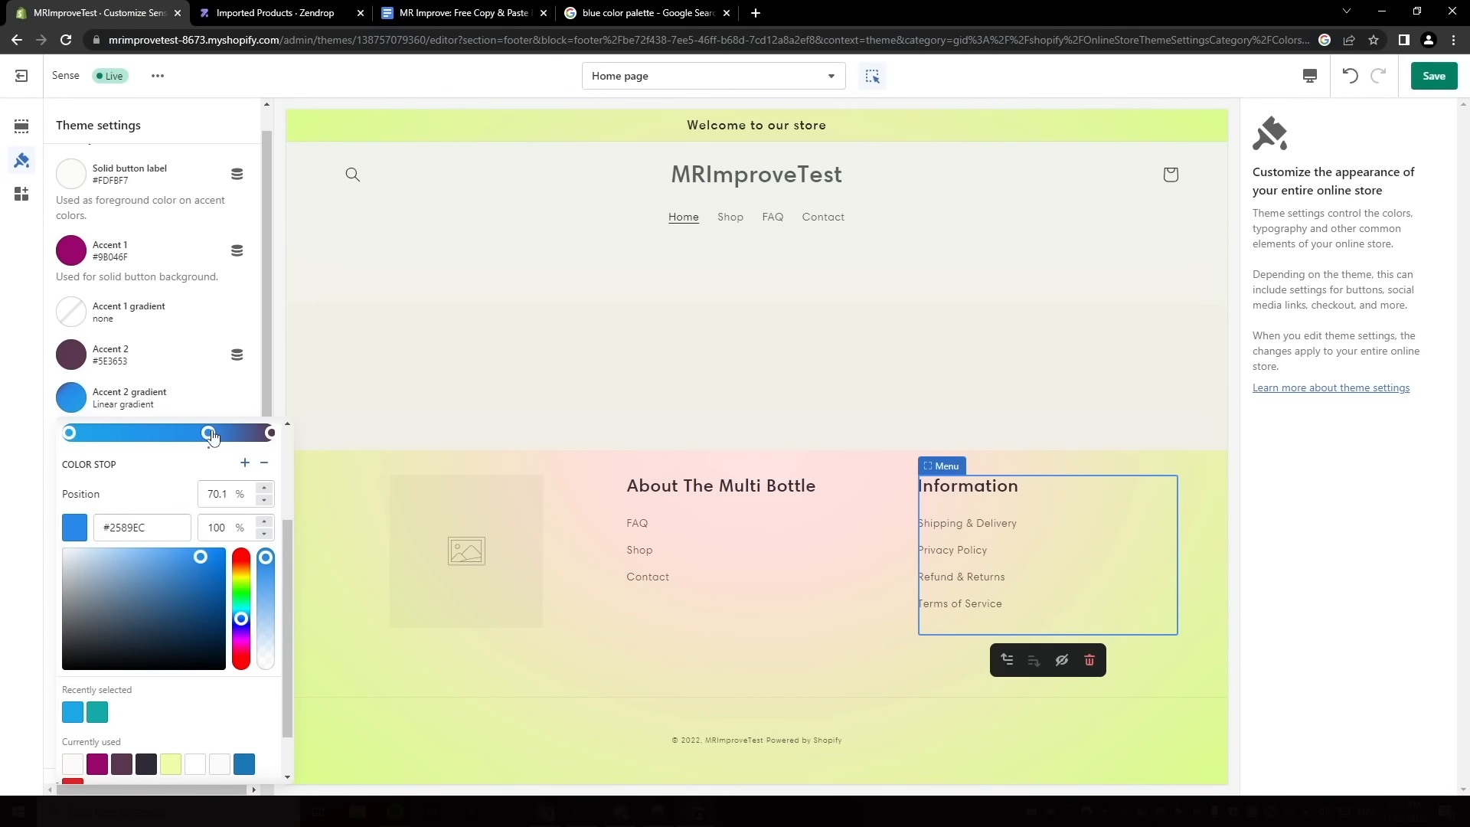
type("#1AA7EC")
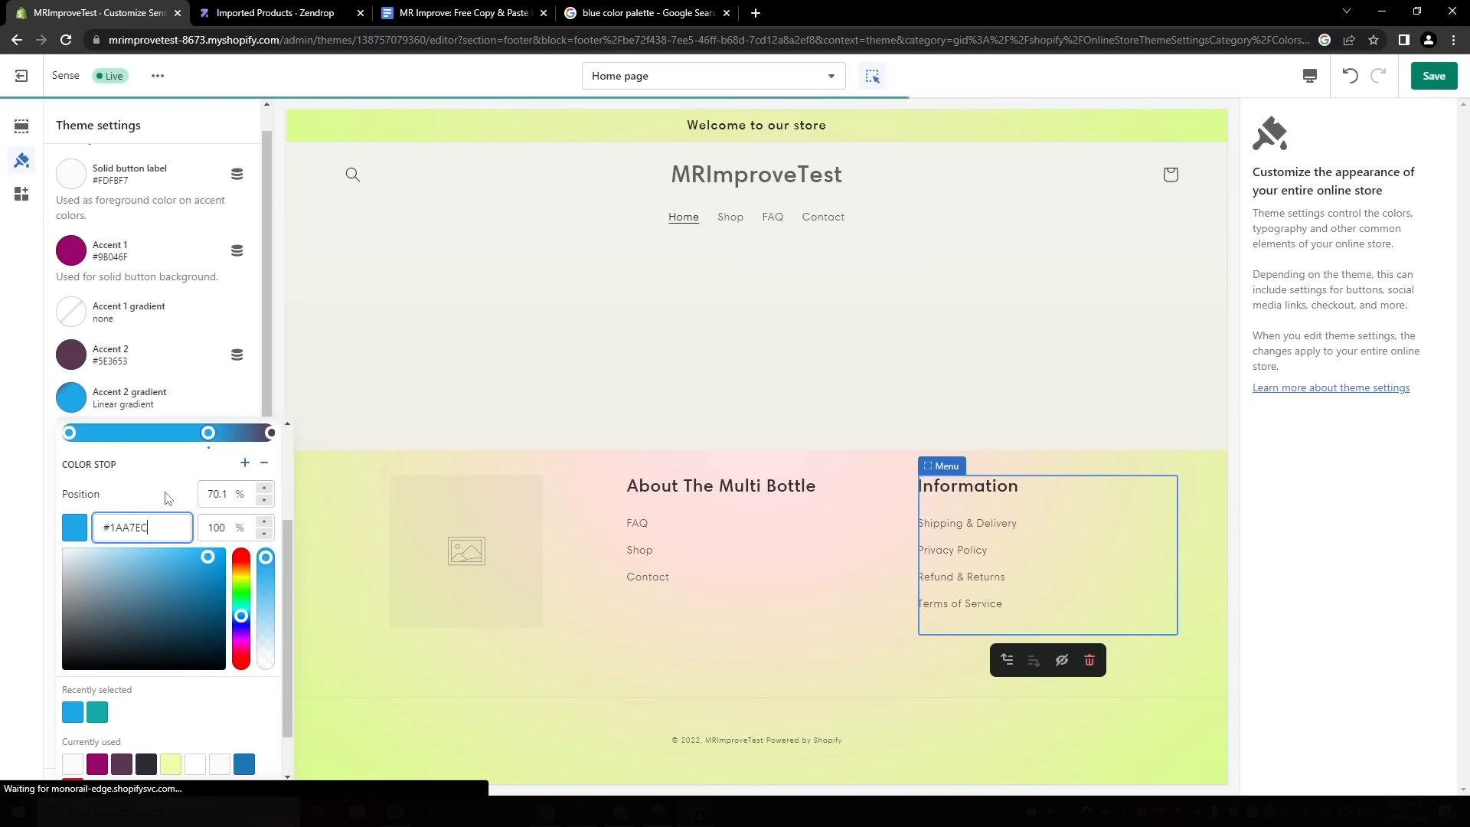
type("75")
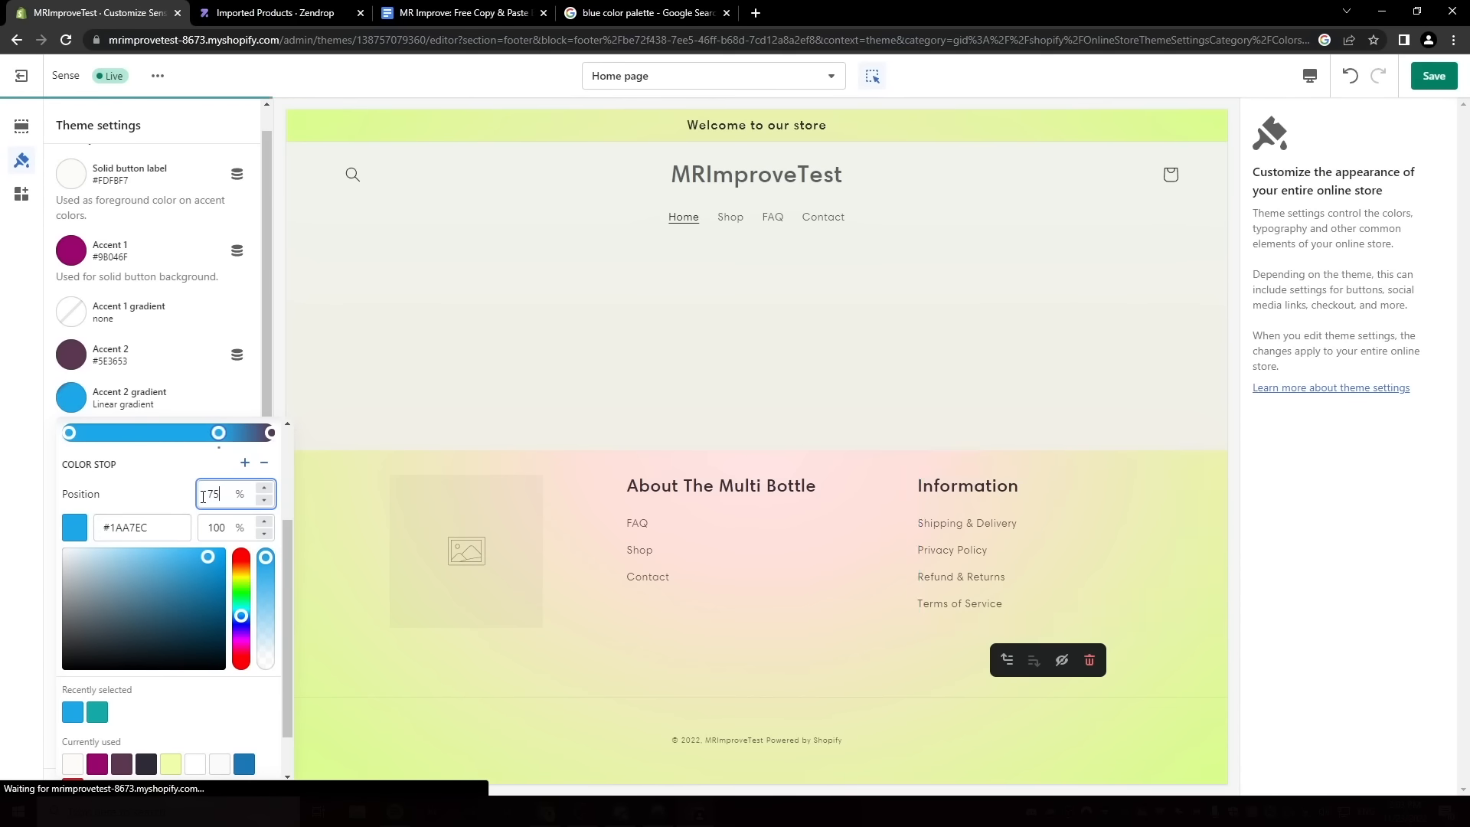
left_click(274, 434)
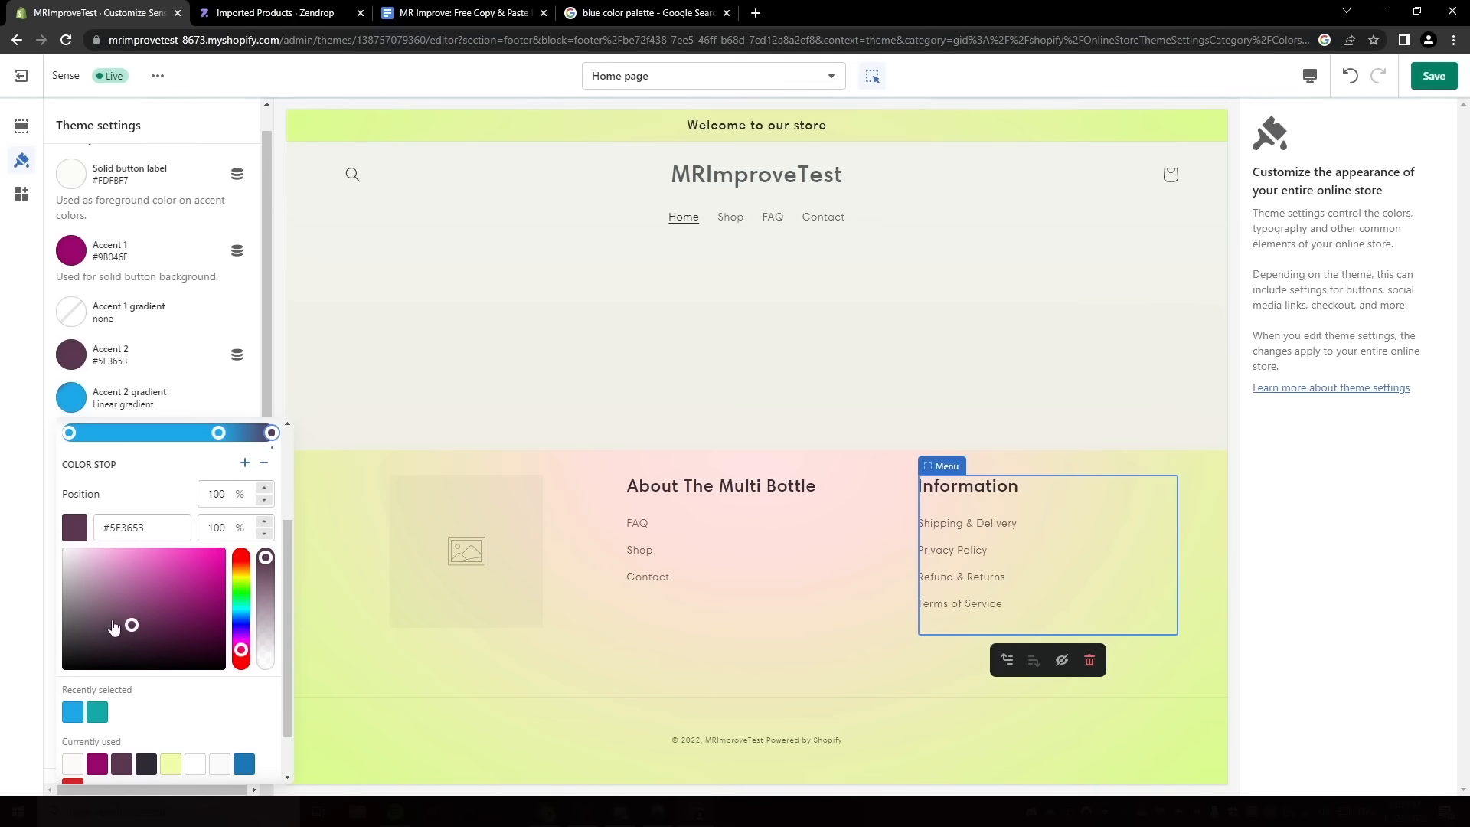
left_click_drag(124, 625, 33, 514)
left_click(33, 514)
left_click(71, 397)
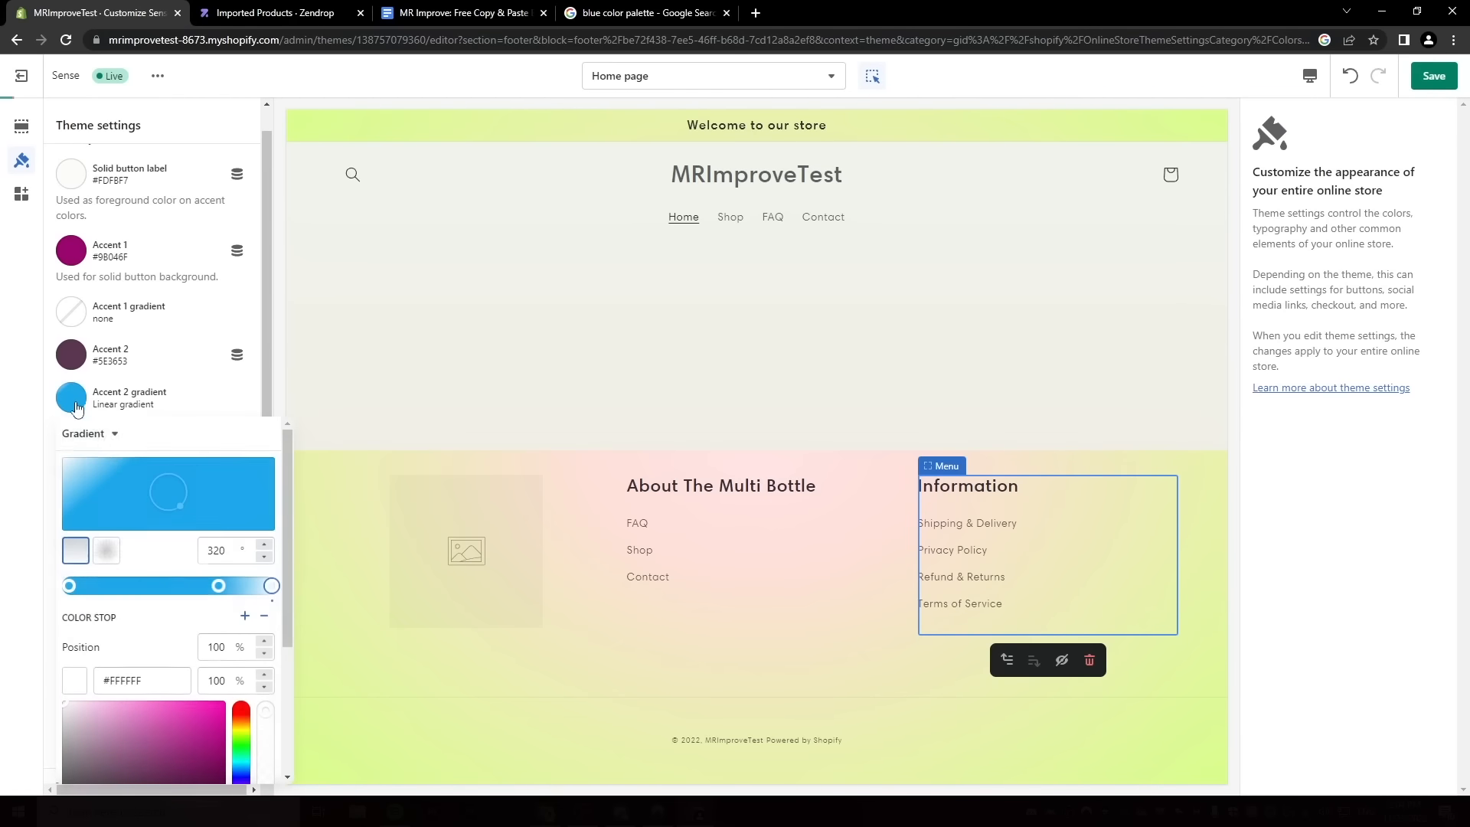
left_click(107, 551)
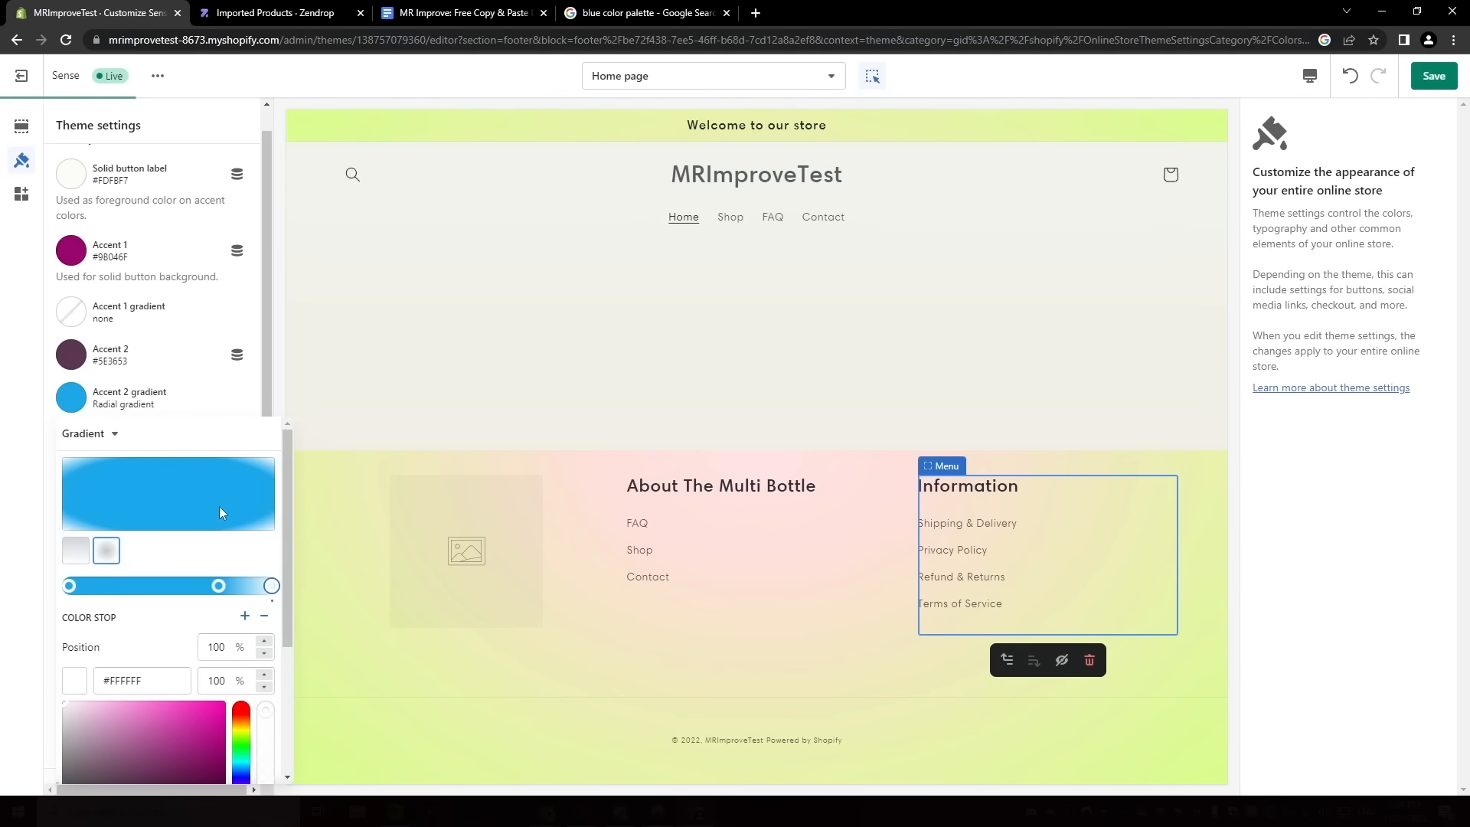
Set the Accent 2 colour to white and keep Accent 1 at #1AA7EC.
left_click(80, 357)
left_click_drag(118, 440, 23, 324)
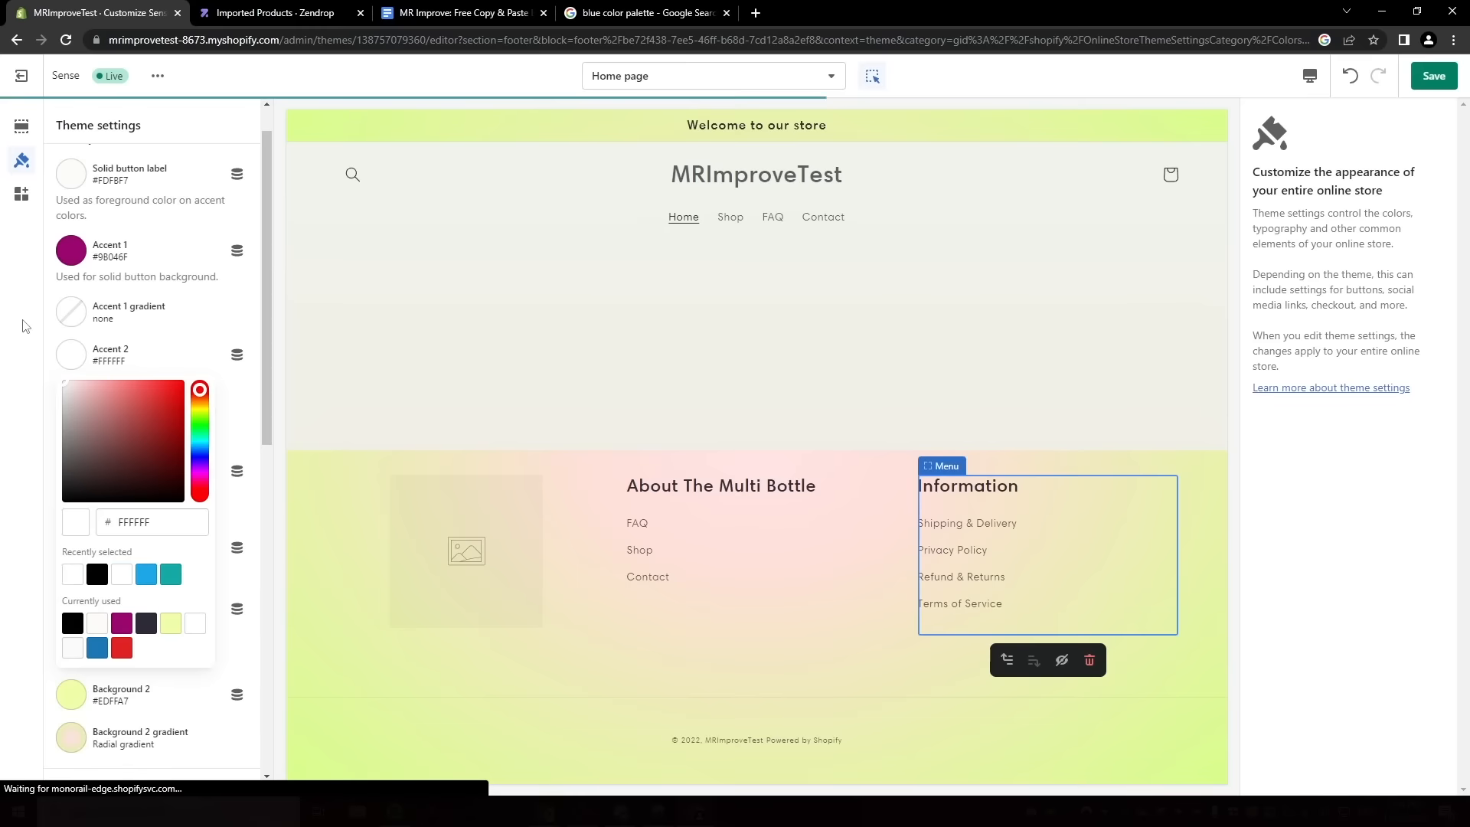
left_click(23, 324)
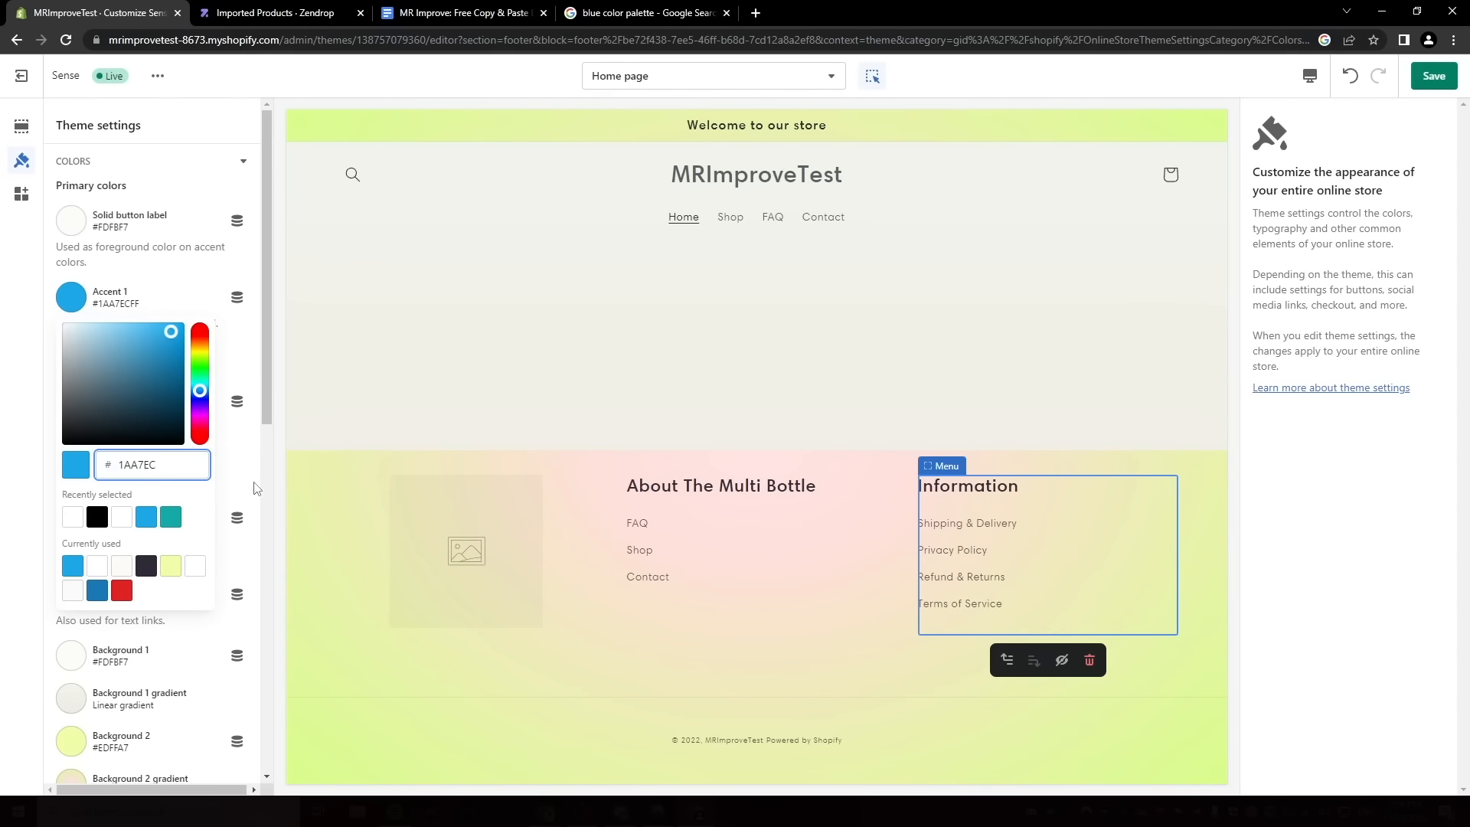
left_click(256, 488)
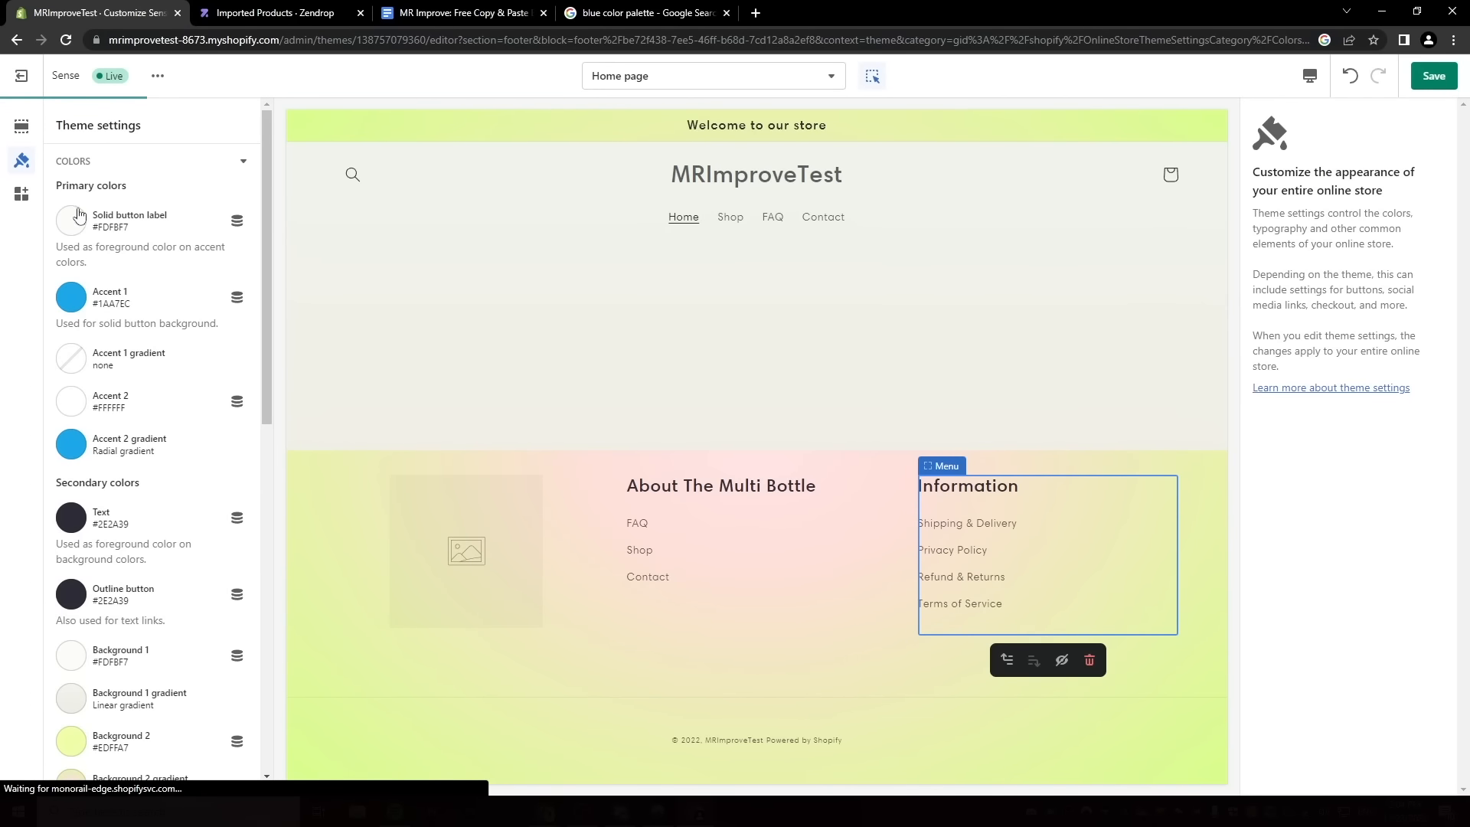
left_click(21, 126)
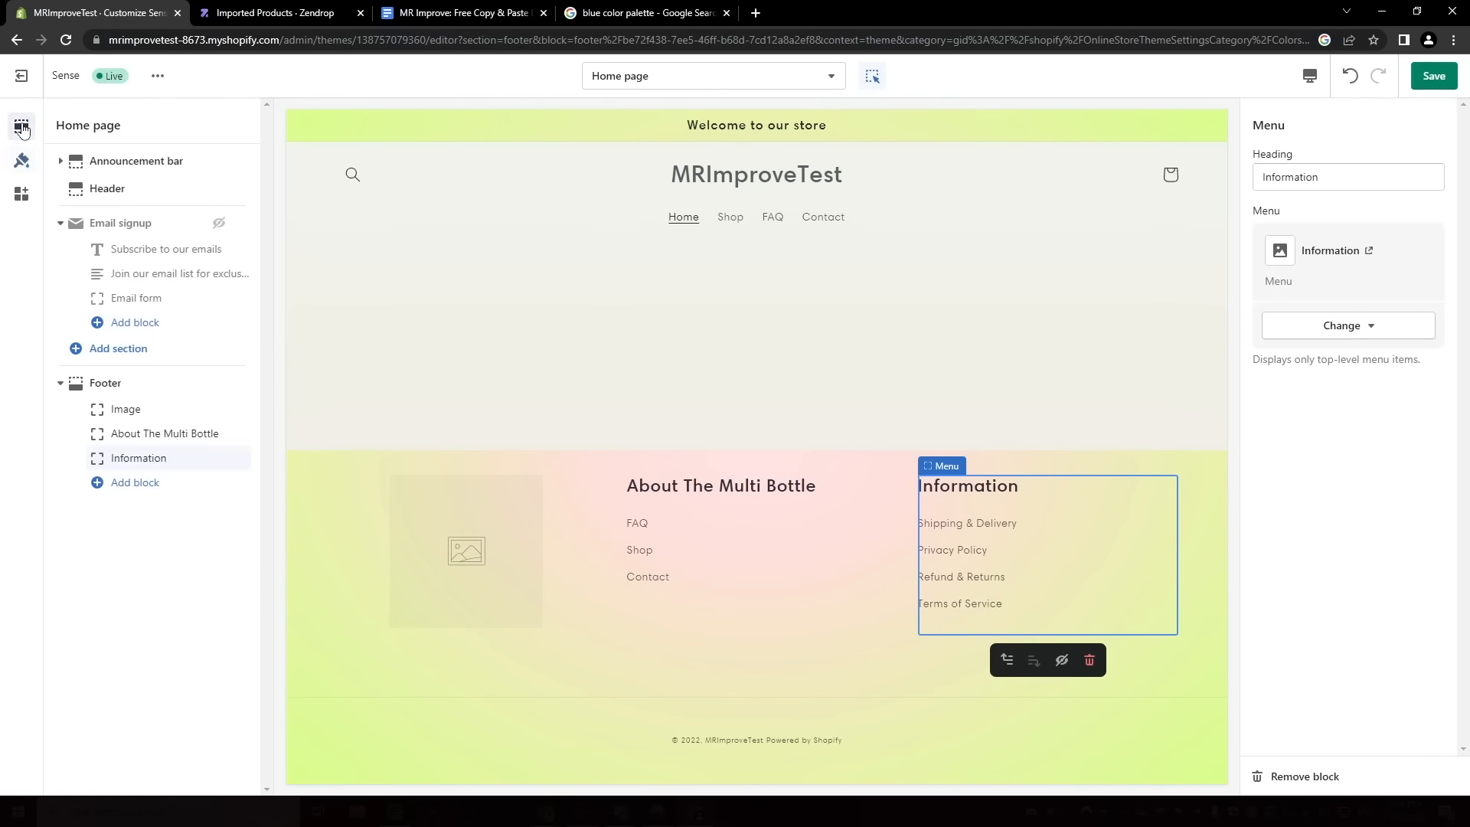
Switch the footer's colour scheme to Accent 2.
left_click(147, 384)
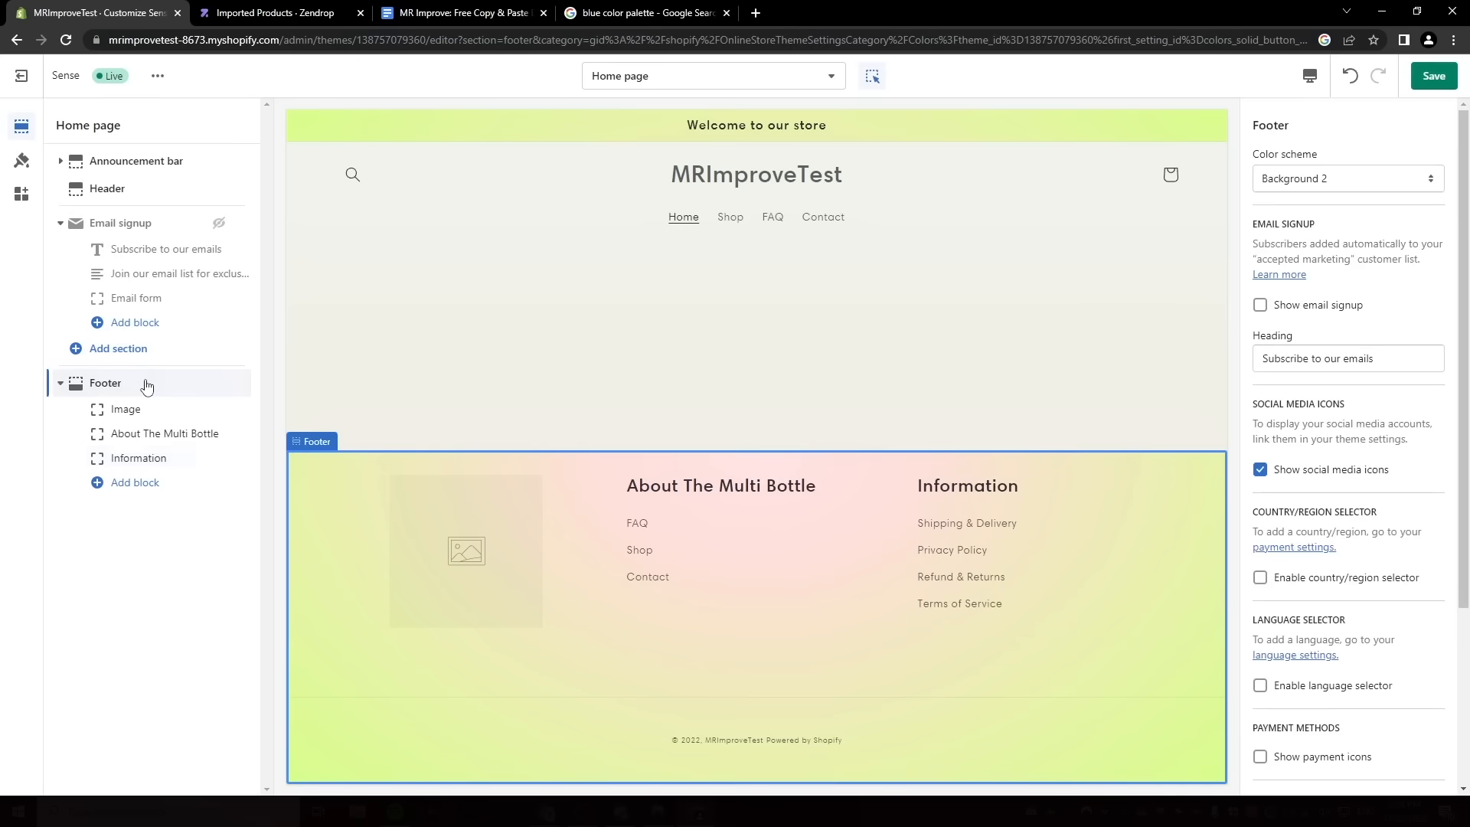
left_click(1342, 179)
left_click(1310, 220)
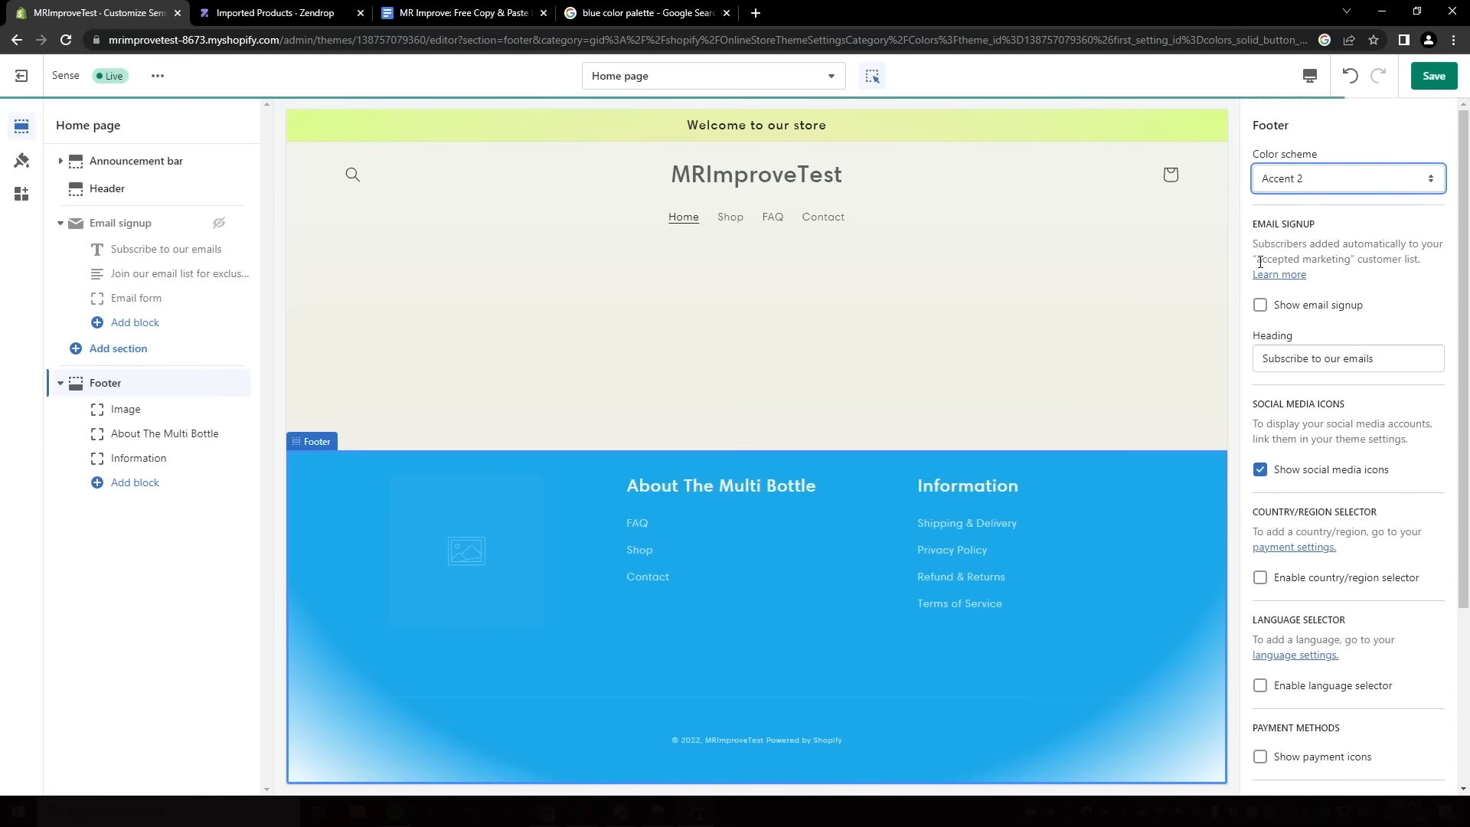
Give the announcement bar the Accent 2 scheme and the text 'Shop Now & Get 40% OFF'.
left_click(636, 126)
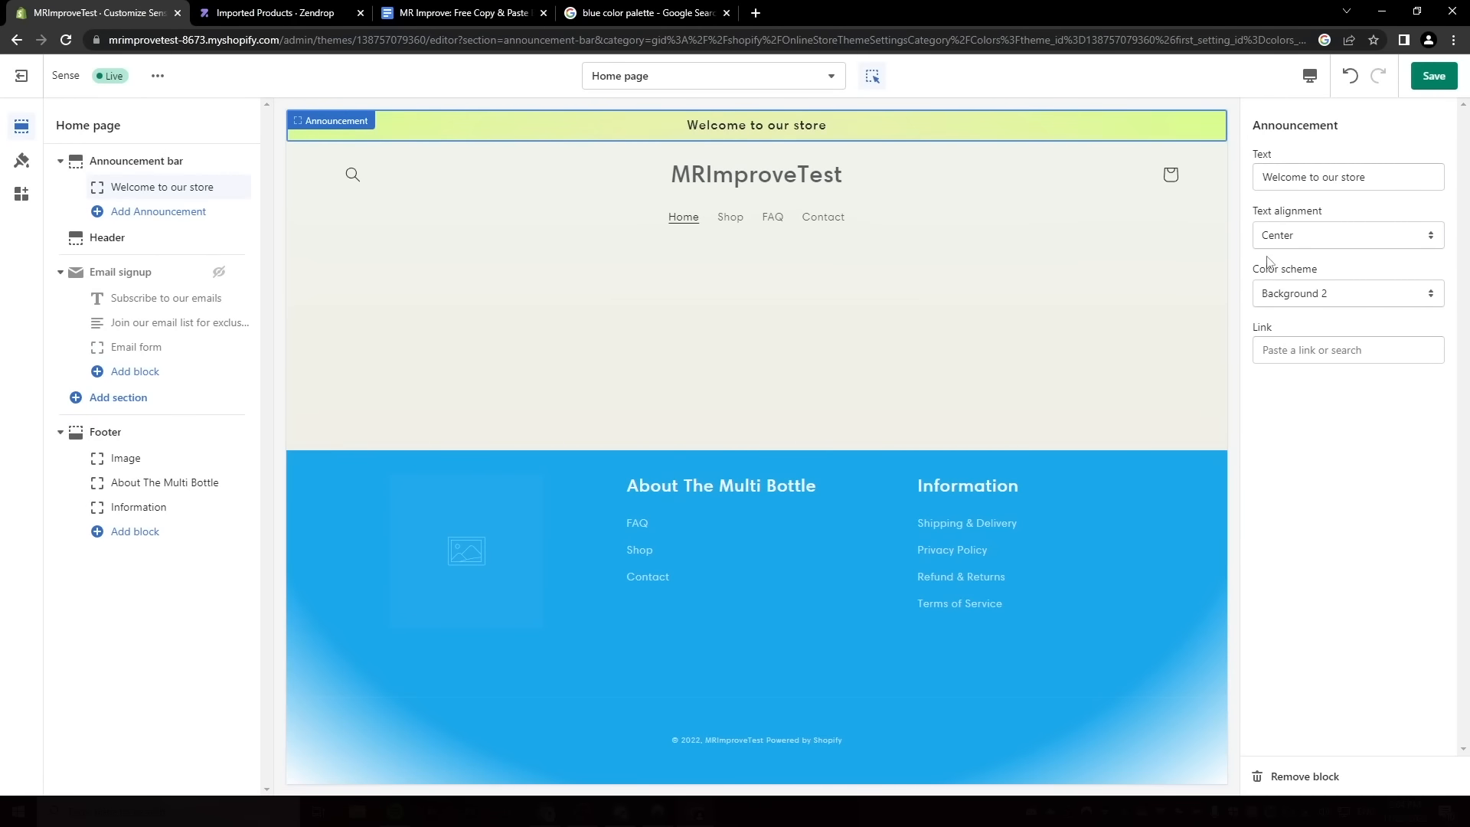
left_click(1370, 287)
left_click(1304, 330)
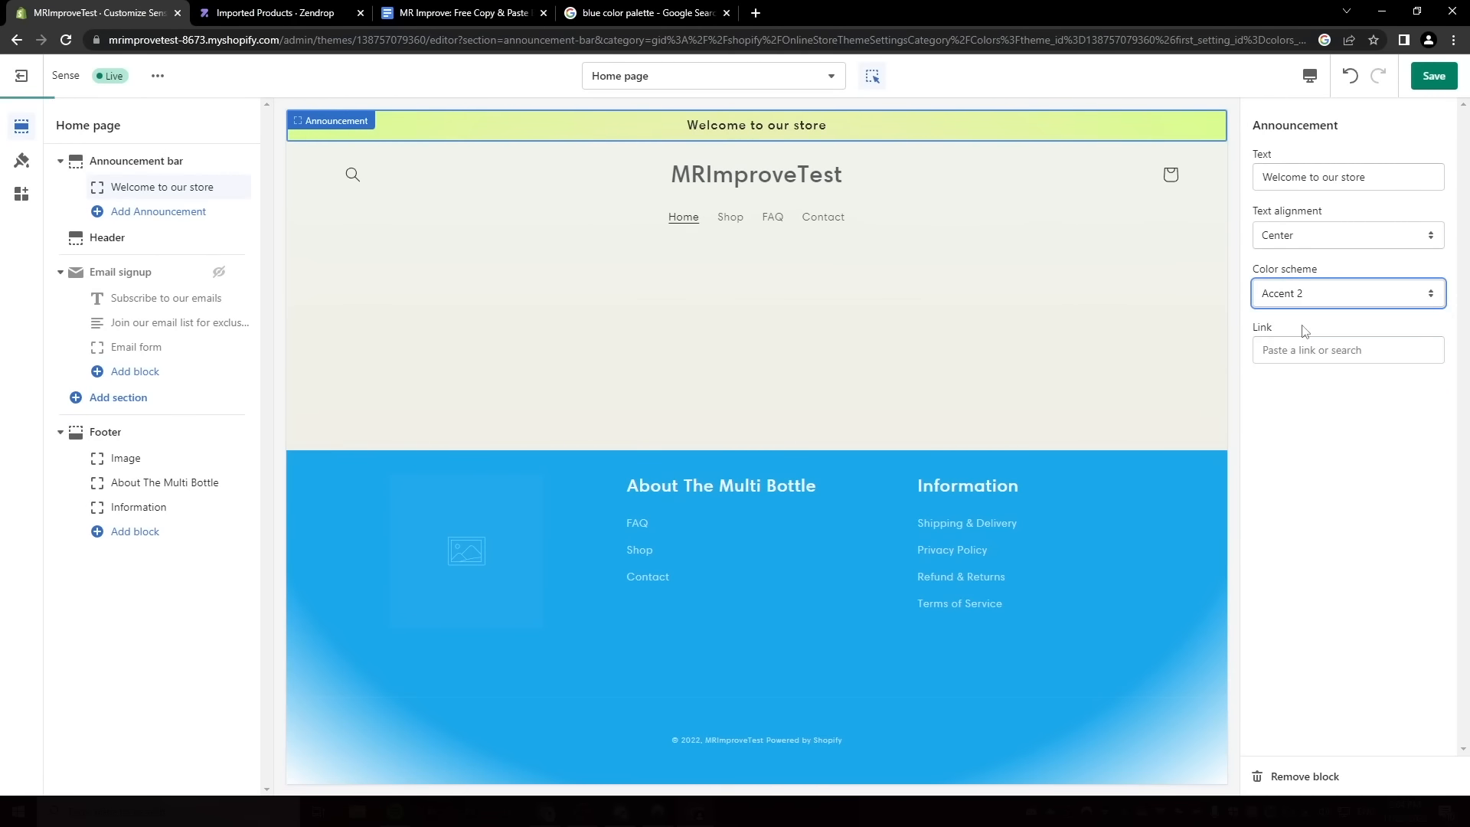
triple_click(1366, 177)
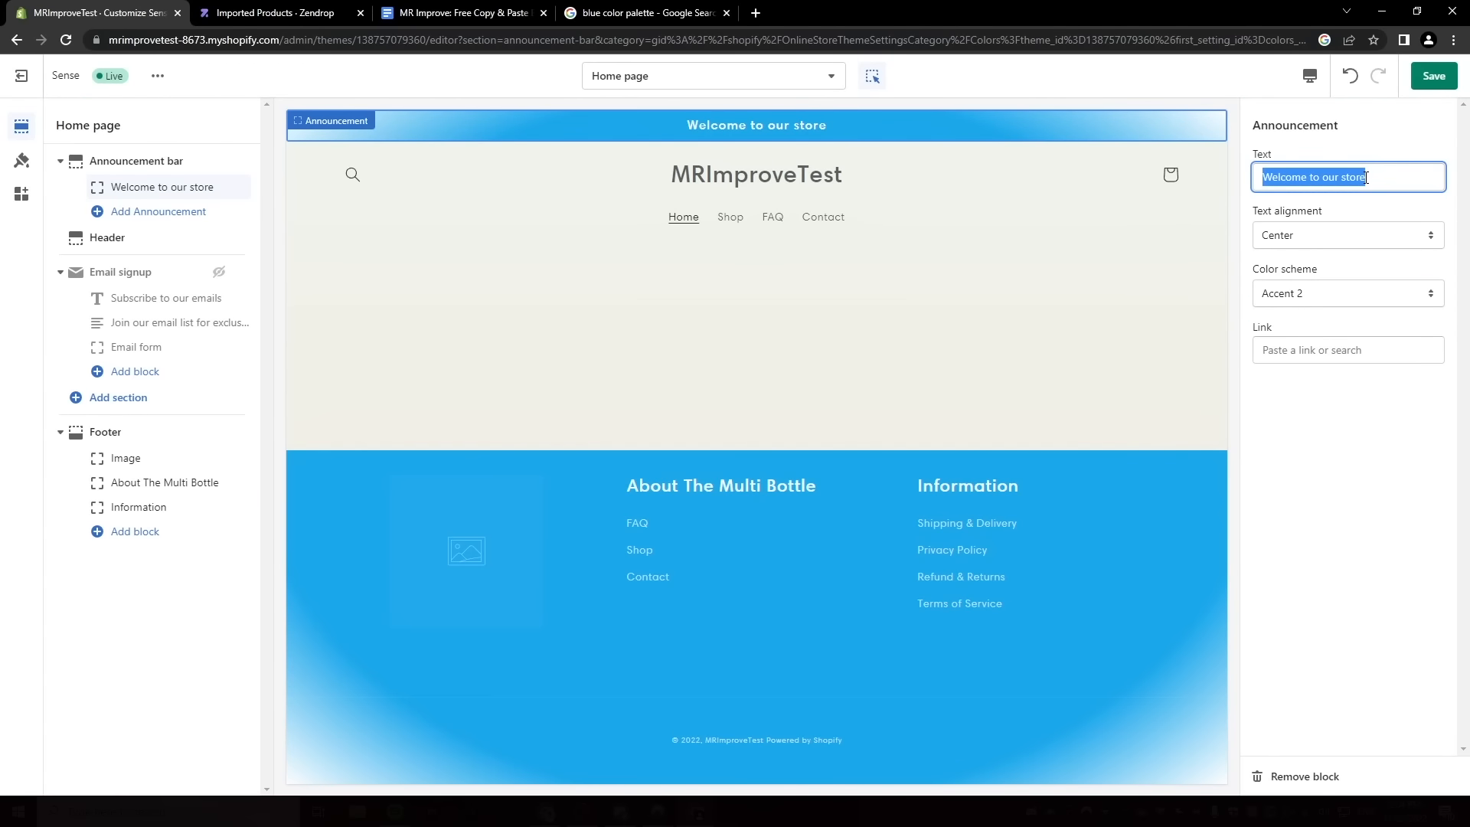
type("Shop Now & Get")
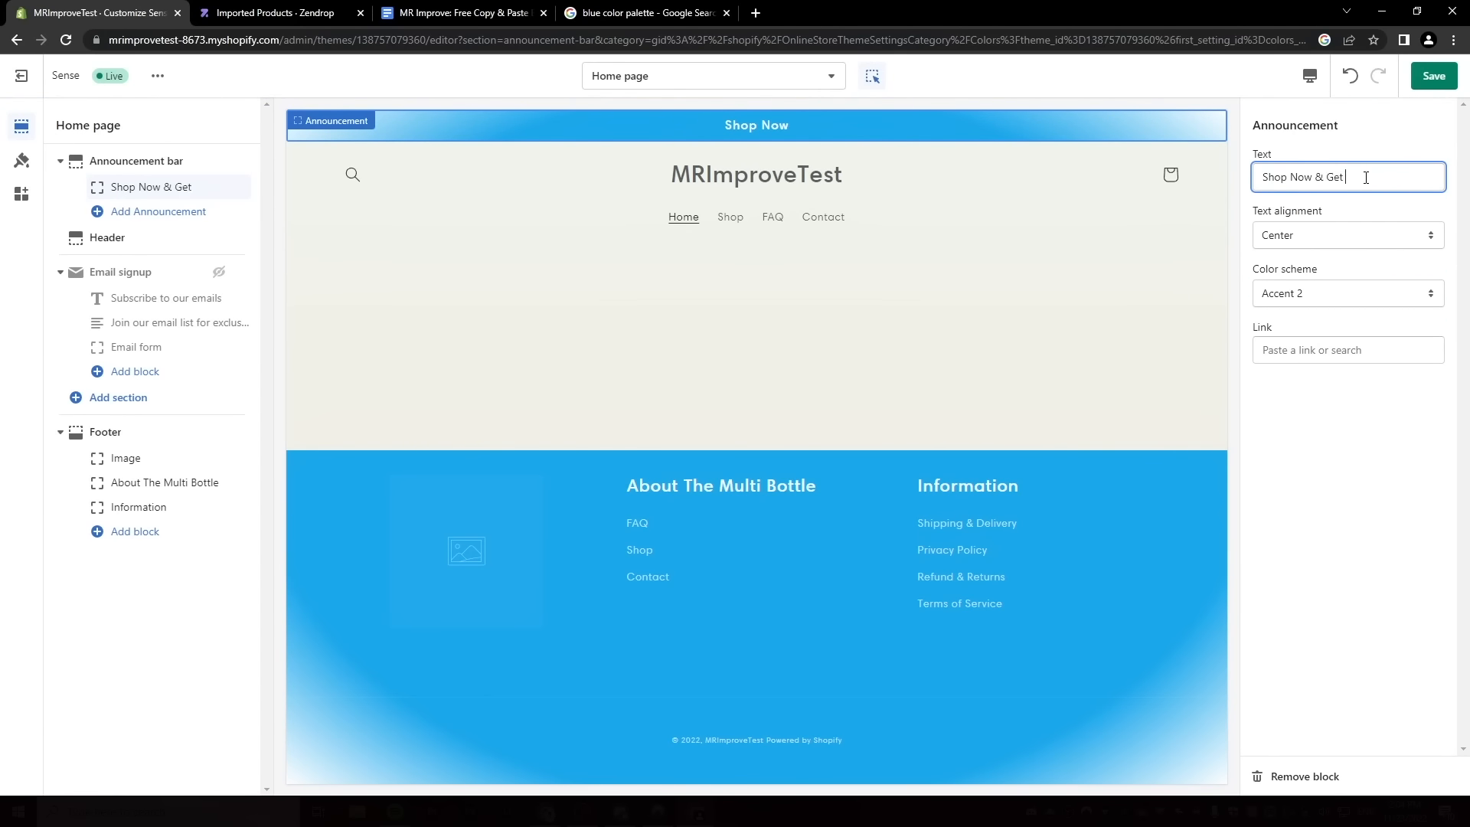
type(" 40")
left_click(107, 237)
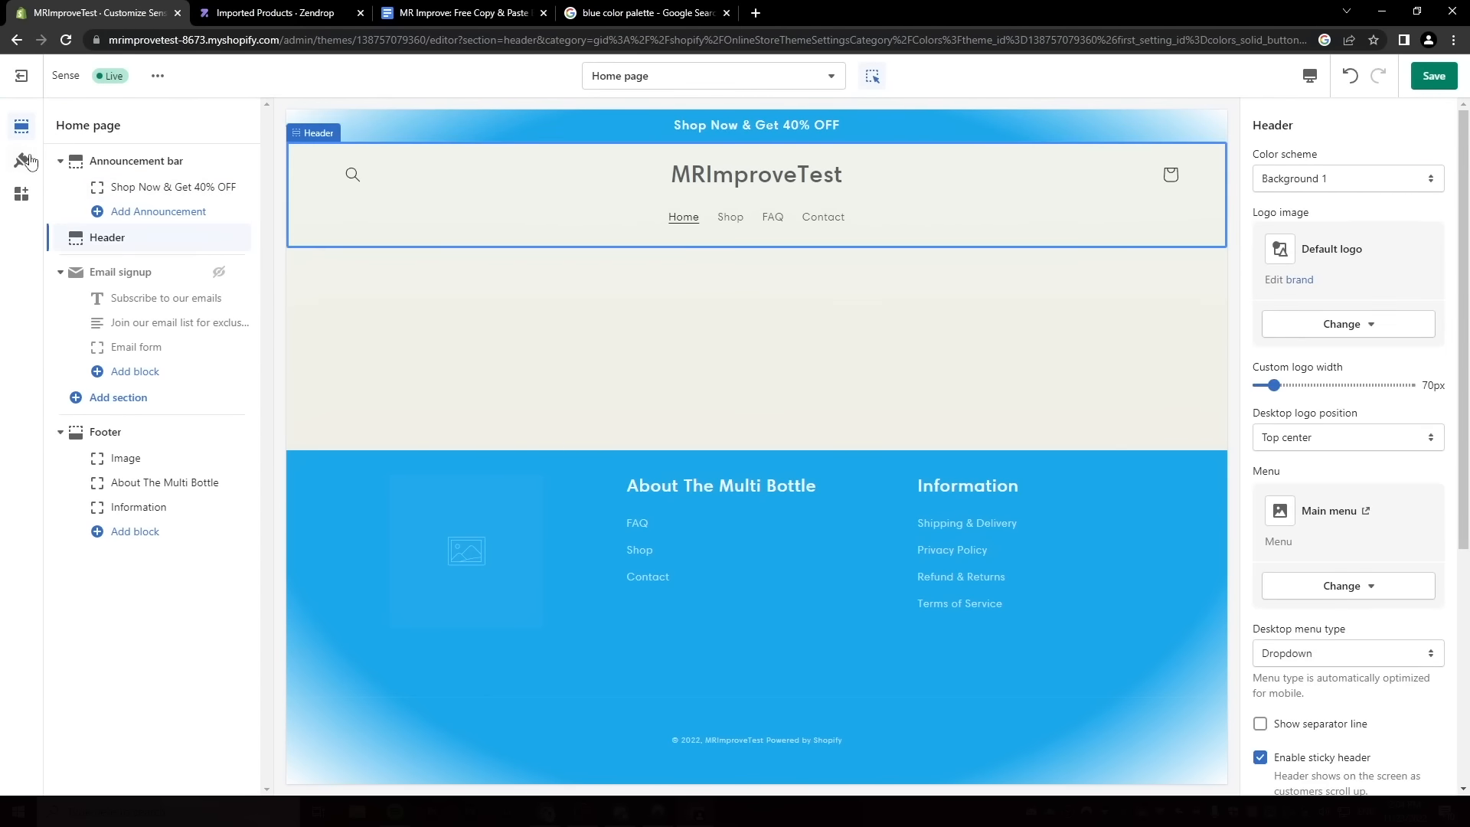
Make Background 1 and both of its gradient stops white (#FFFFFF).
left_click(23, 161)
scroll(71, 536, "down", 2)
left_click(69, 553)
left_click(96, 513)
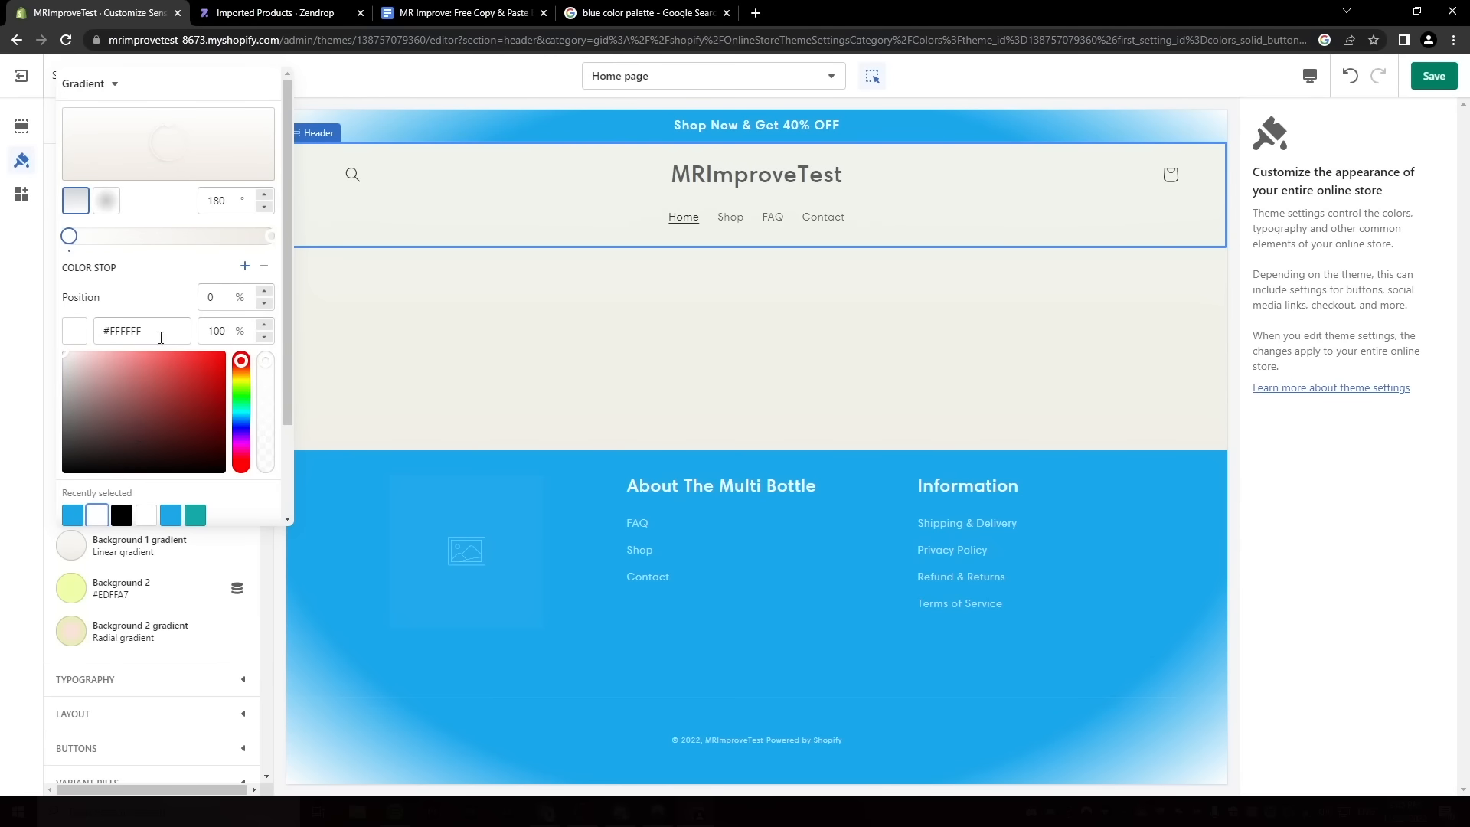
left_click(271, 236)
left_click(97, 514)
left_click(70, 502)
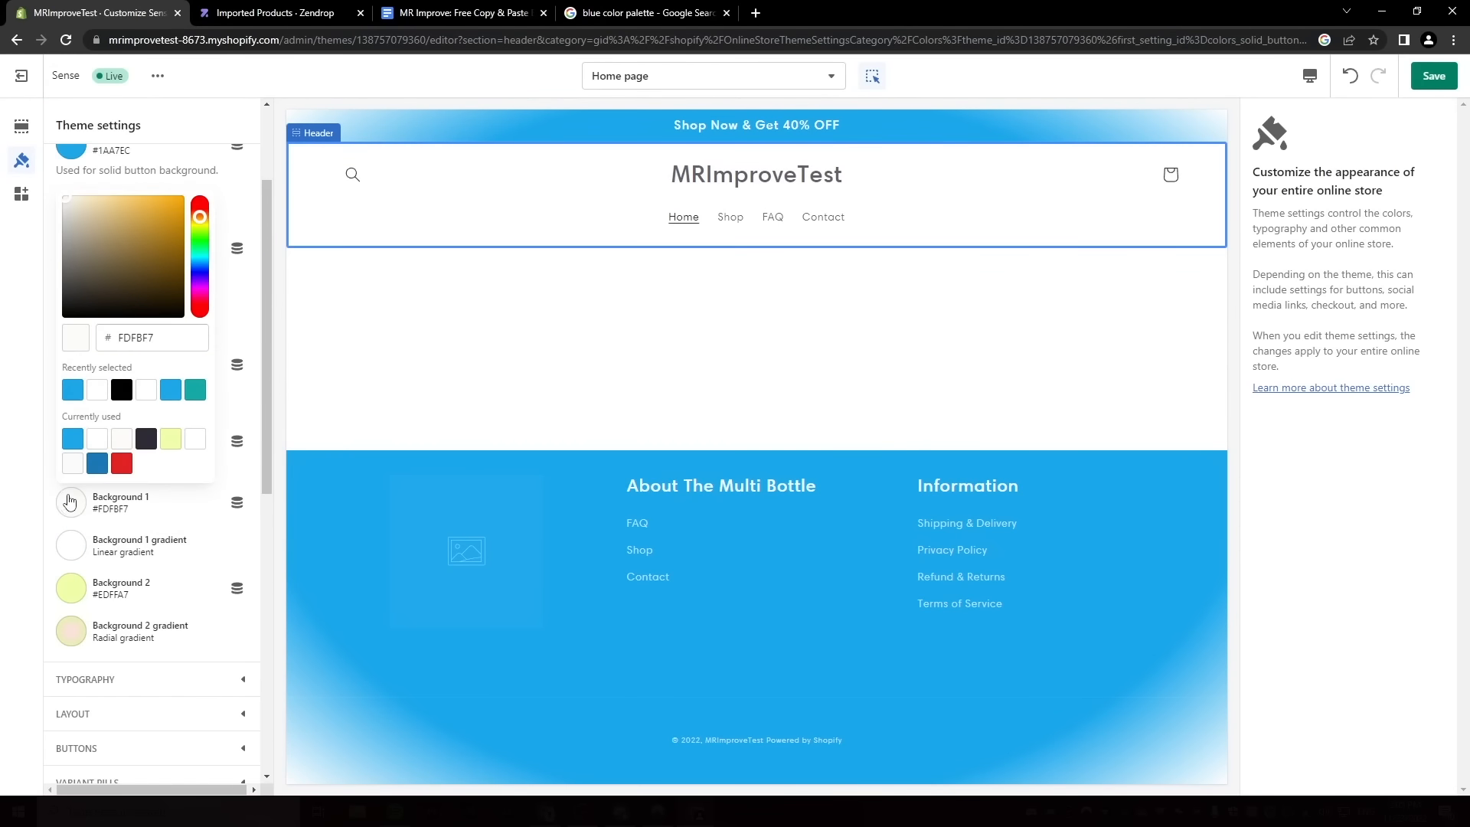
left_click(22, 127)
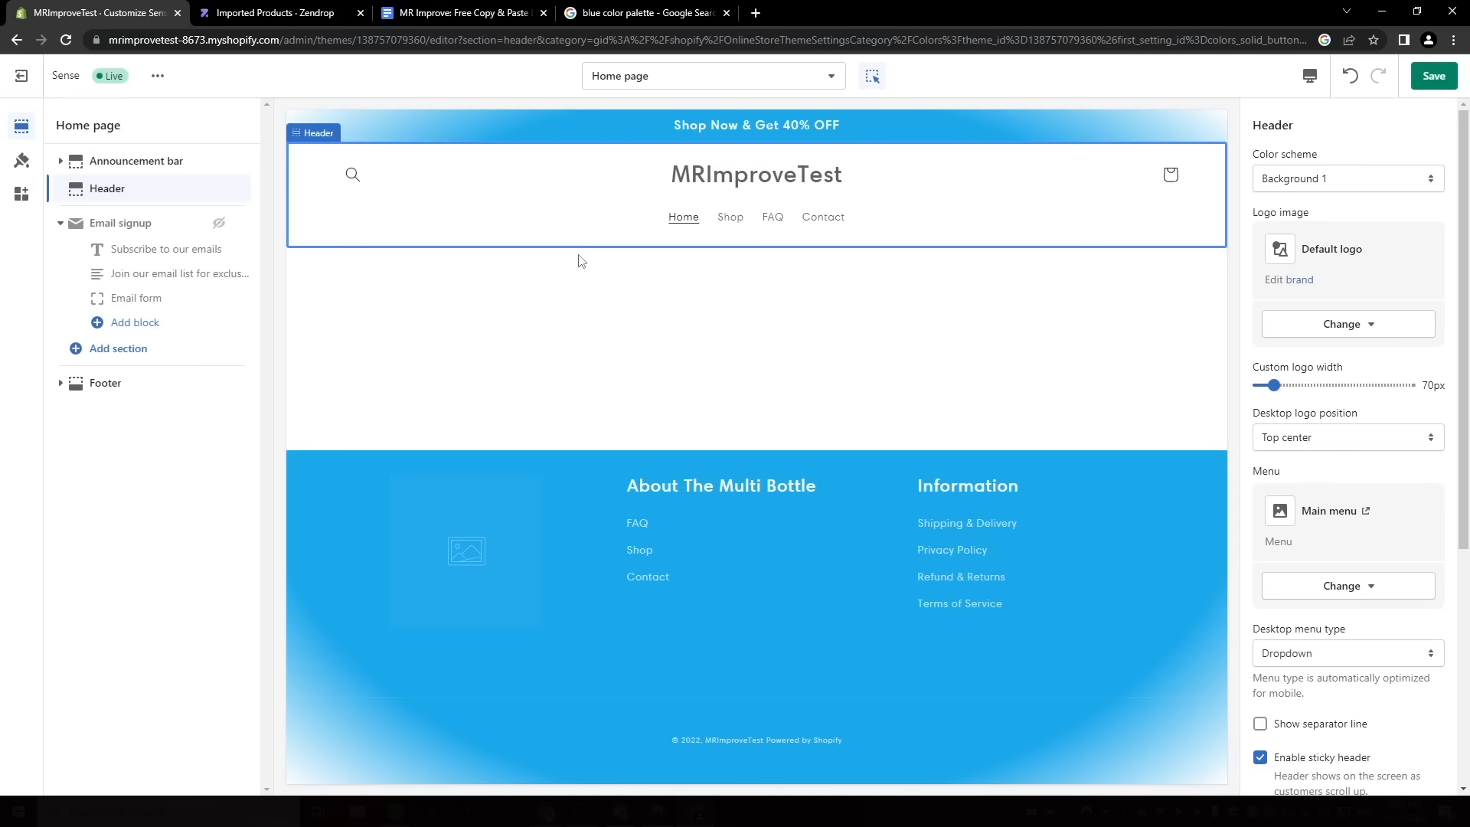
Set the header's desktop logo position to Middle left.
left_click(1352, 440)
left_click(1338, 487)
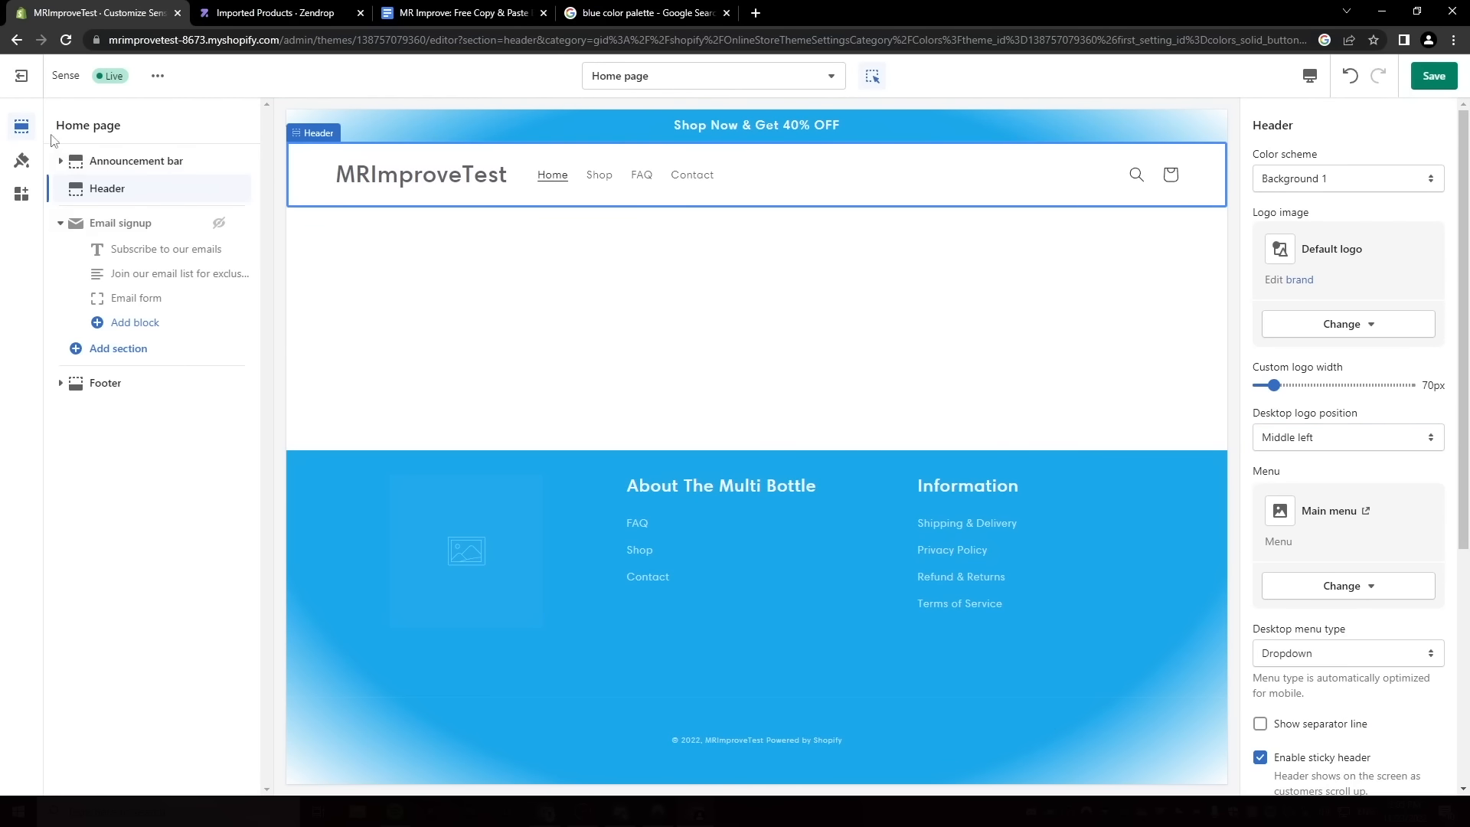
left_click(22, 160)
left_click(21, 194)
left_click(23, 174)
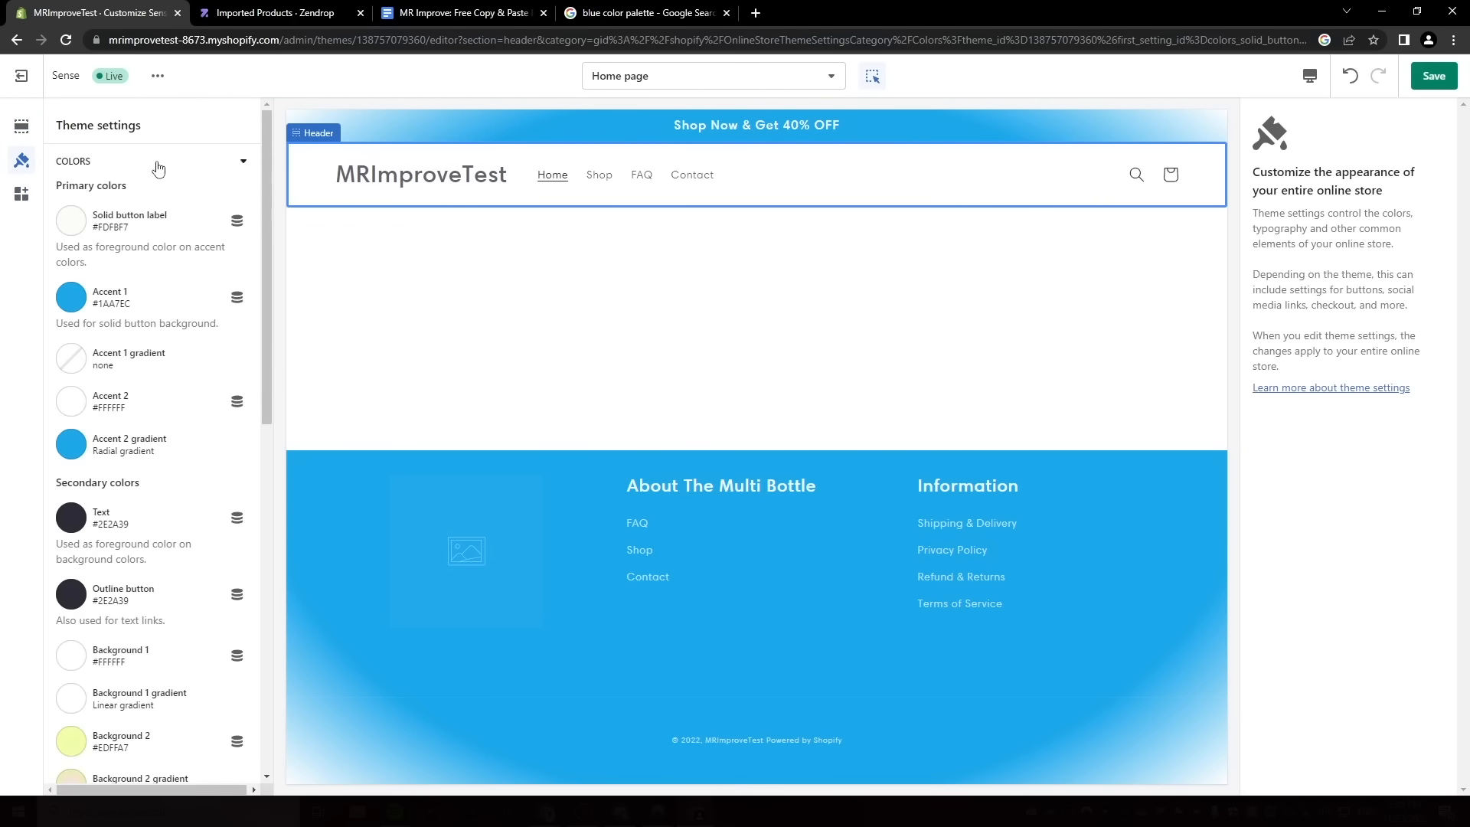
Change the heading font to ITC Avant Garde Gothic Bold.
left_click(243, 162)
left_click(162, 204)
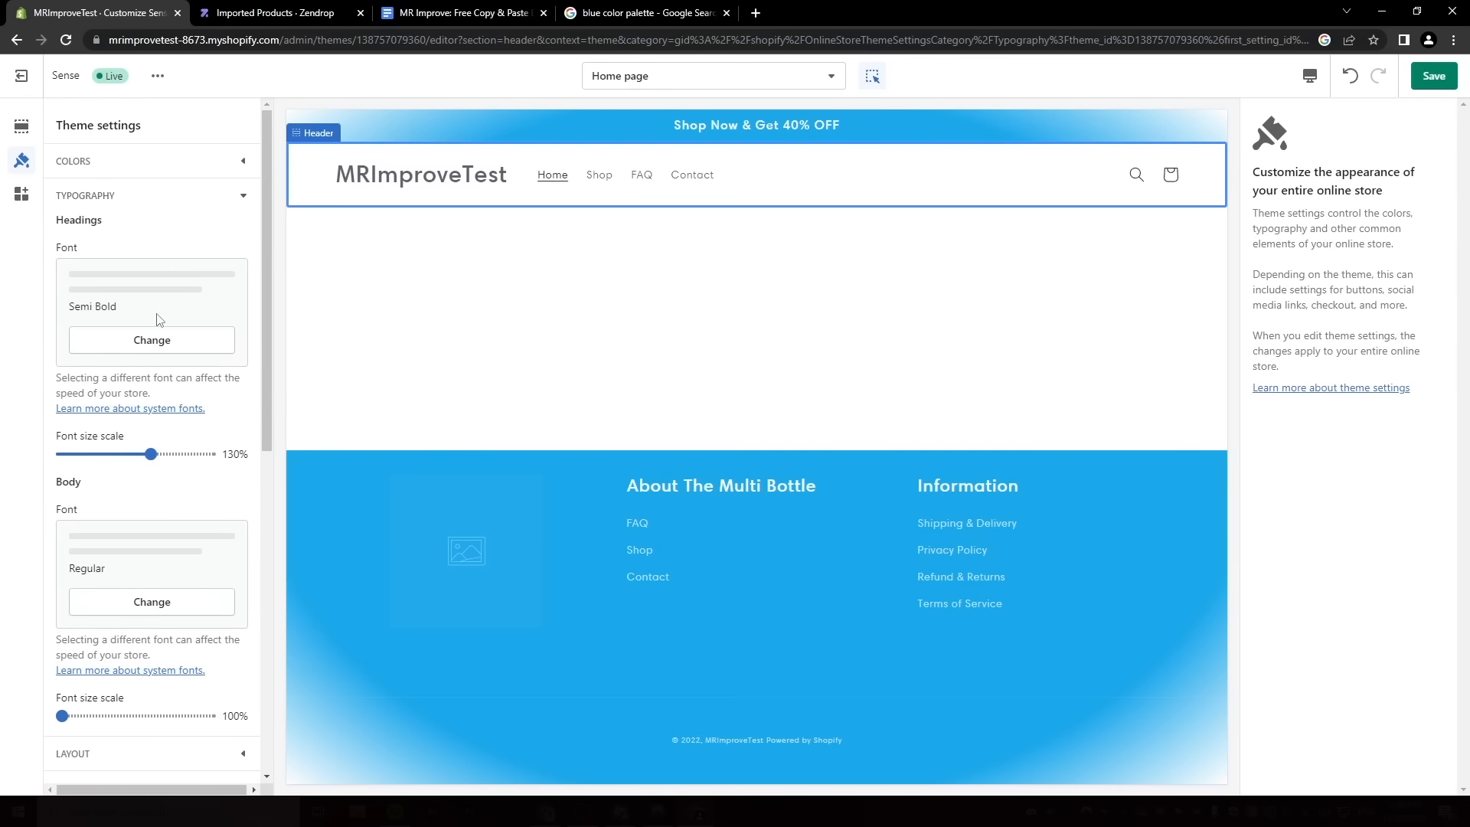
left_click(152, 339)
left_click(134, 165)
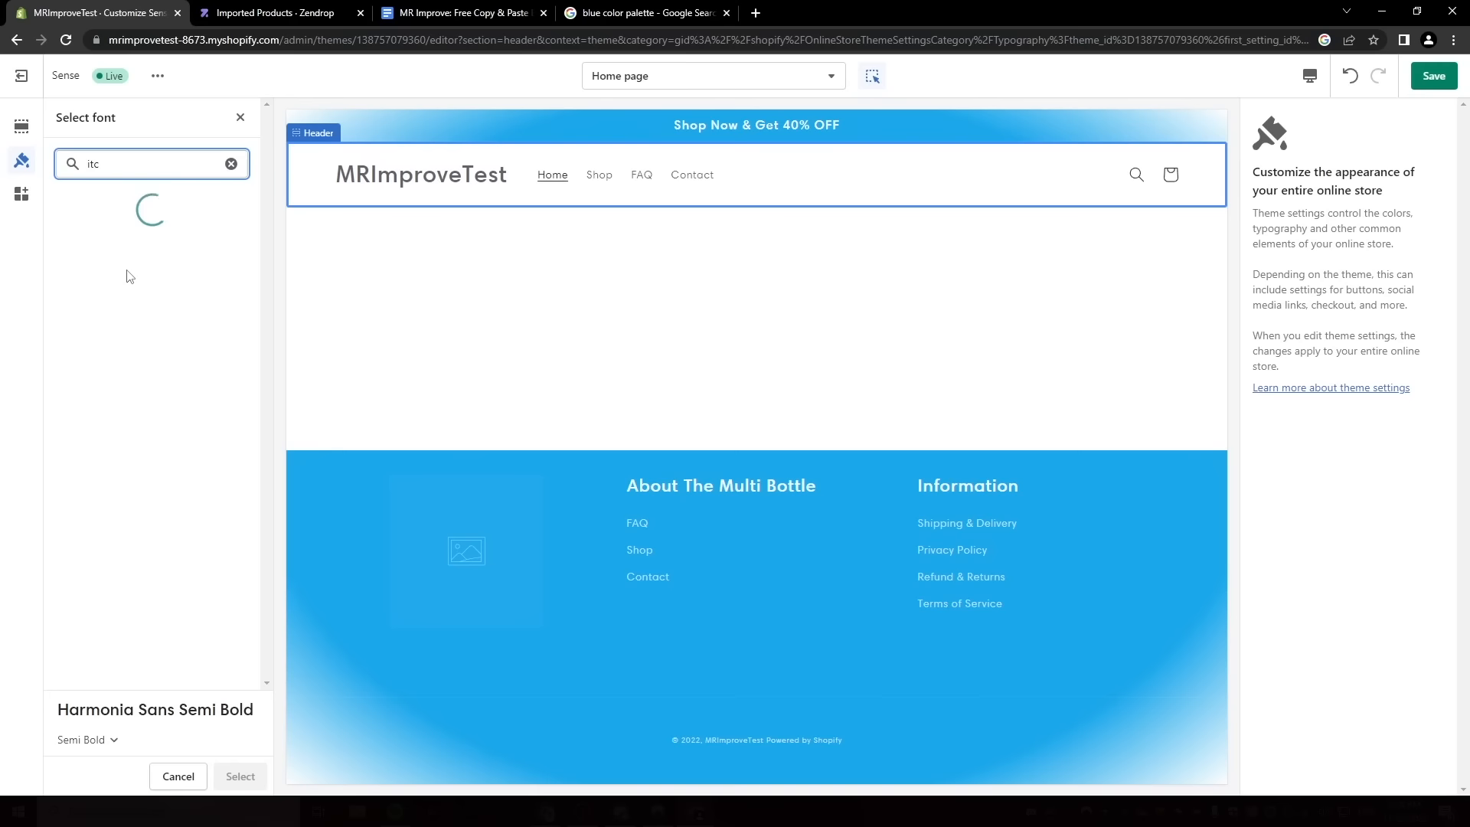
left_click(170, 277)
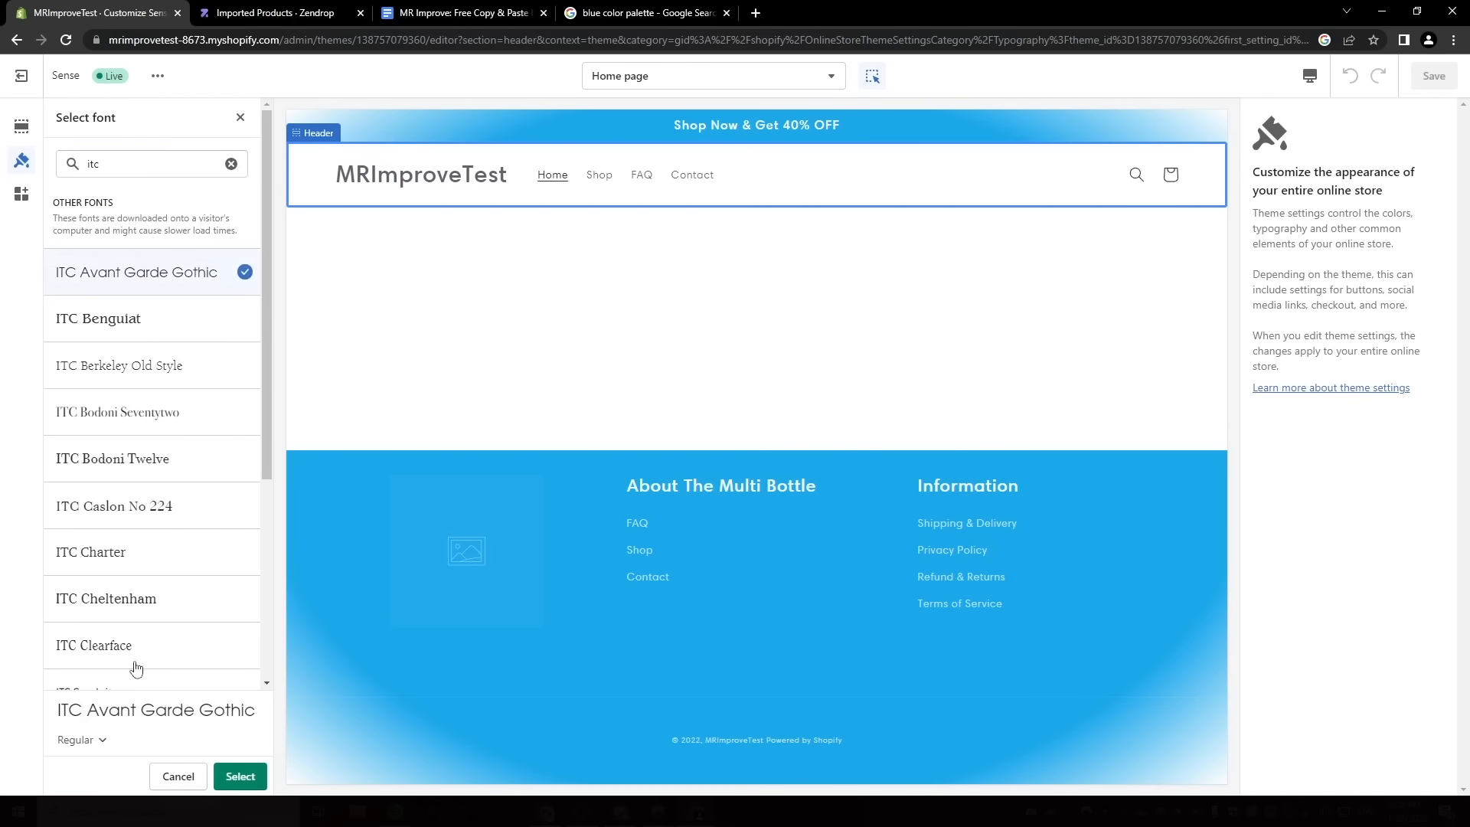
left_click(105, 744)
left_click(68, 674)
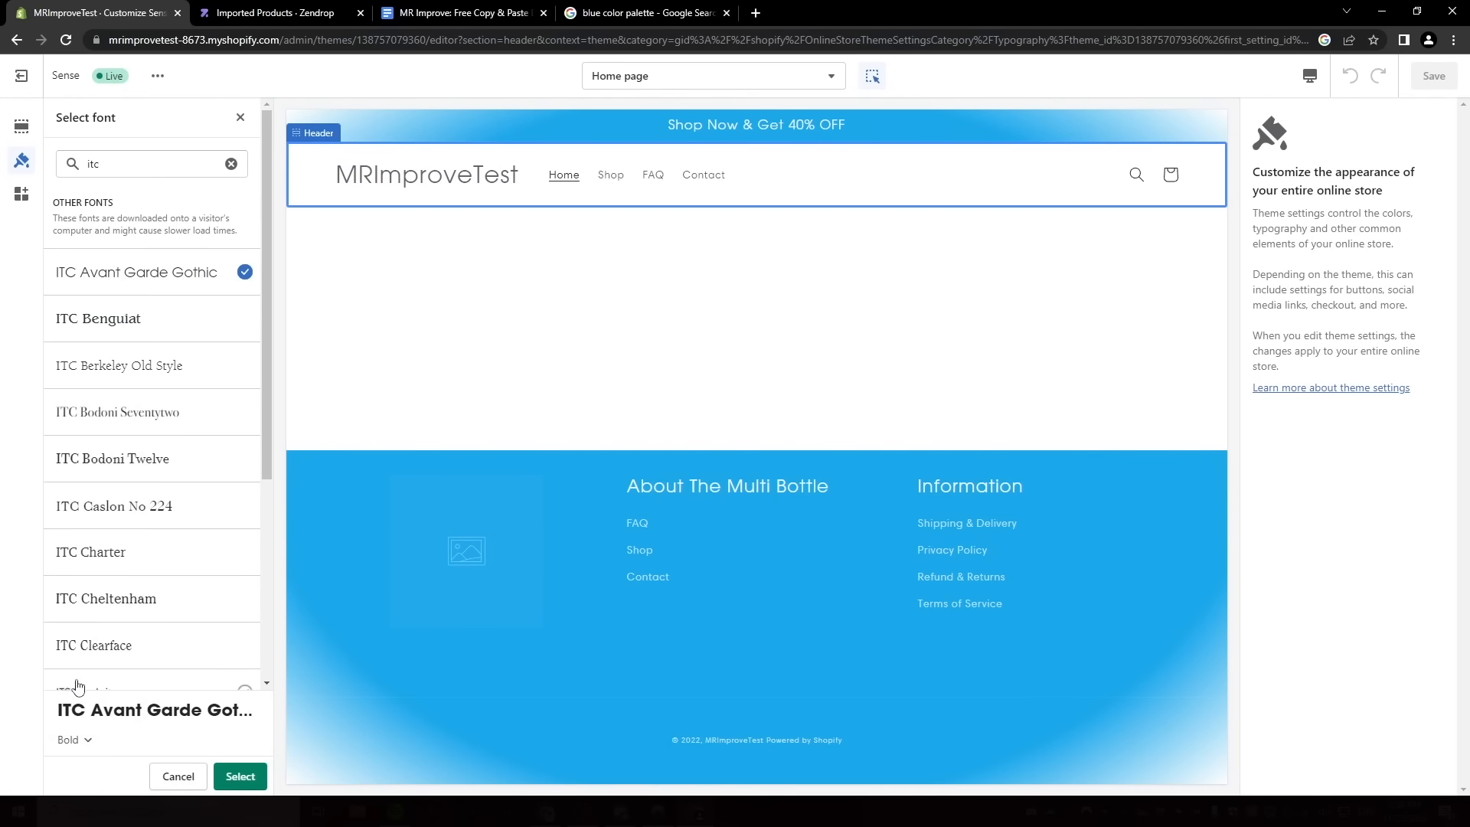
left_click(233, 778)
Change the body font to Roboto Regular.
left_click(136, 162)
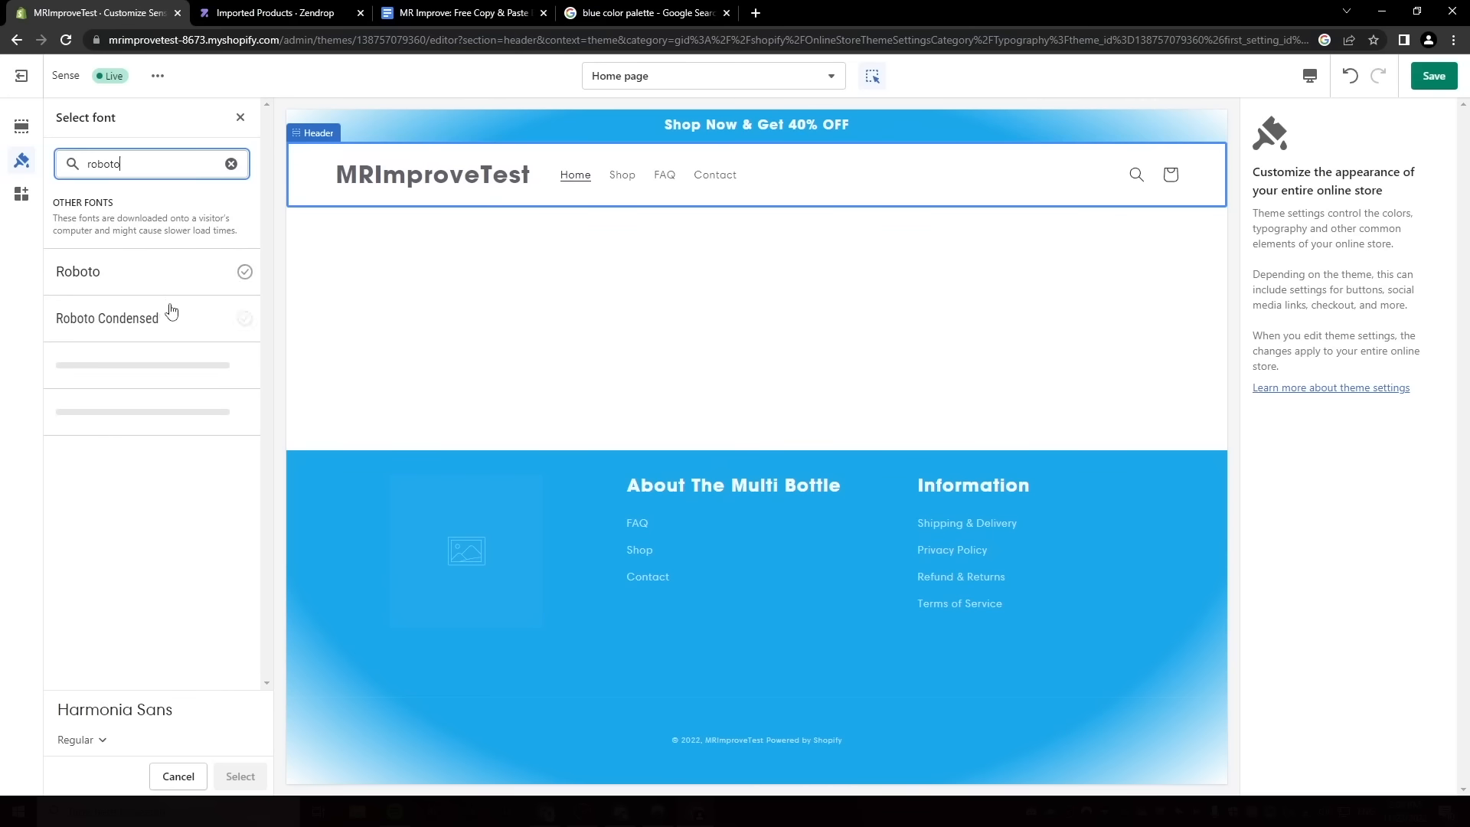
left_click(178, 285)
left_click(240, 776)
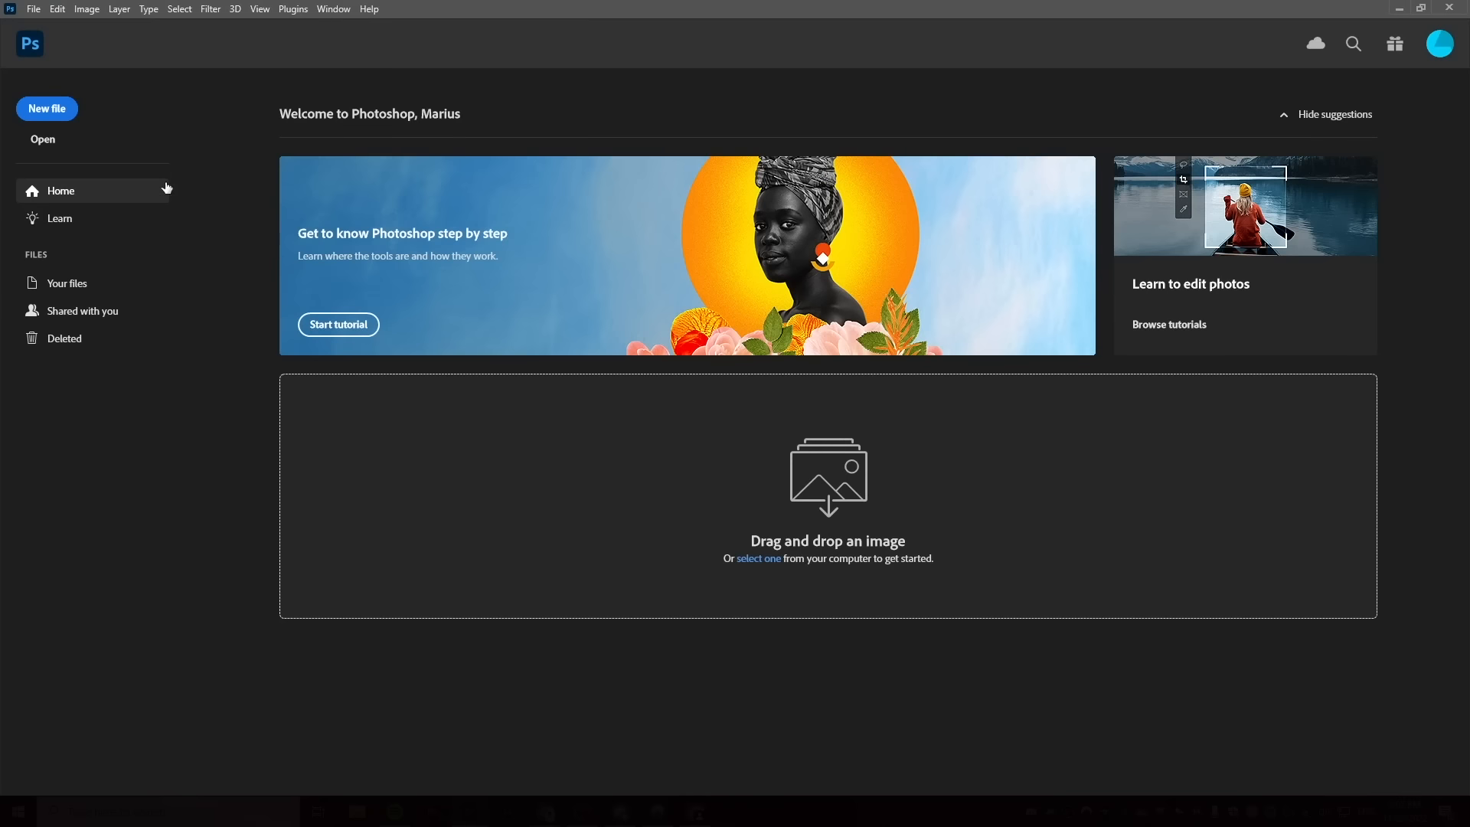
Create a 500 × 100 px document and paste in a dog paw image, scaled down to fit.
left_click(47, 119)
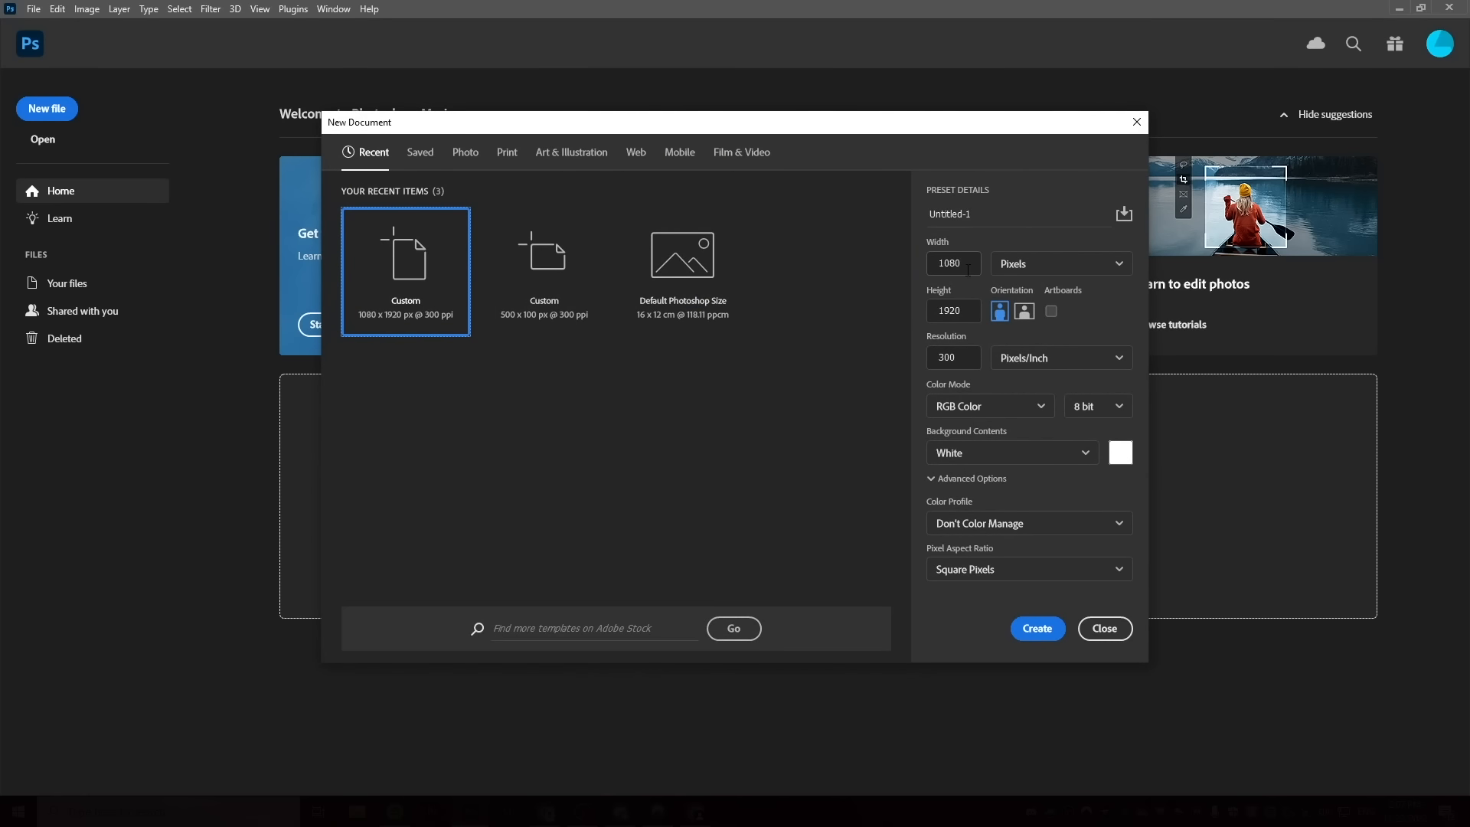
left_click(966, 266)
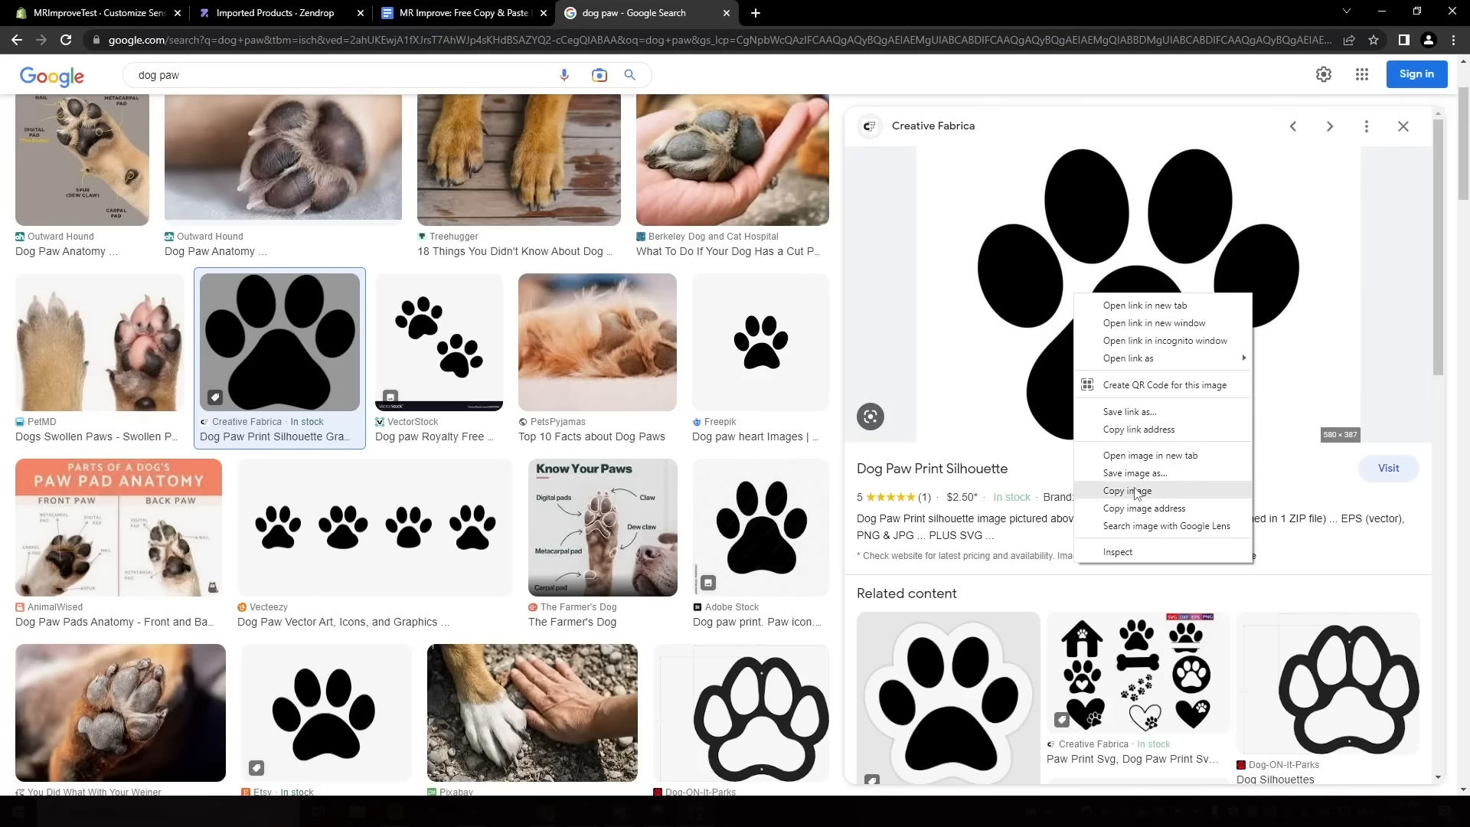
left_click(1164, 485)
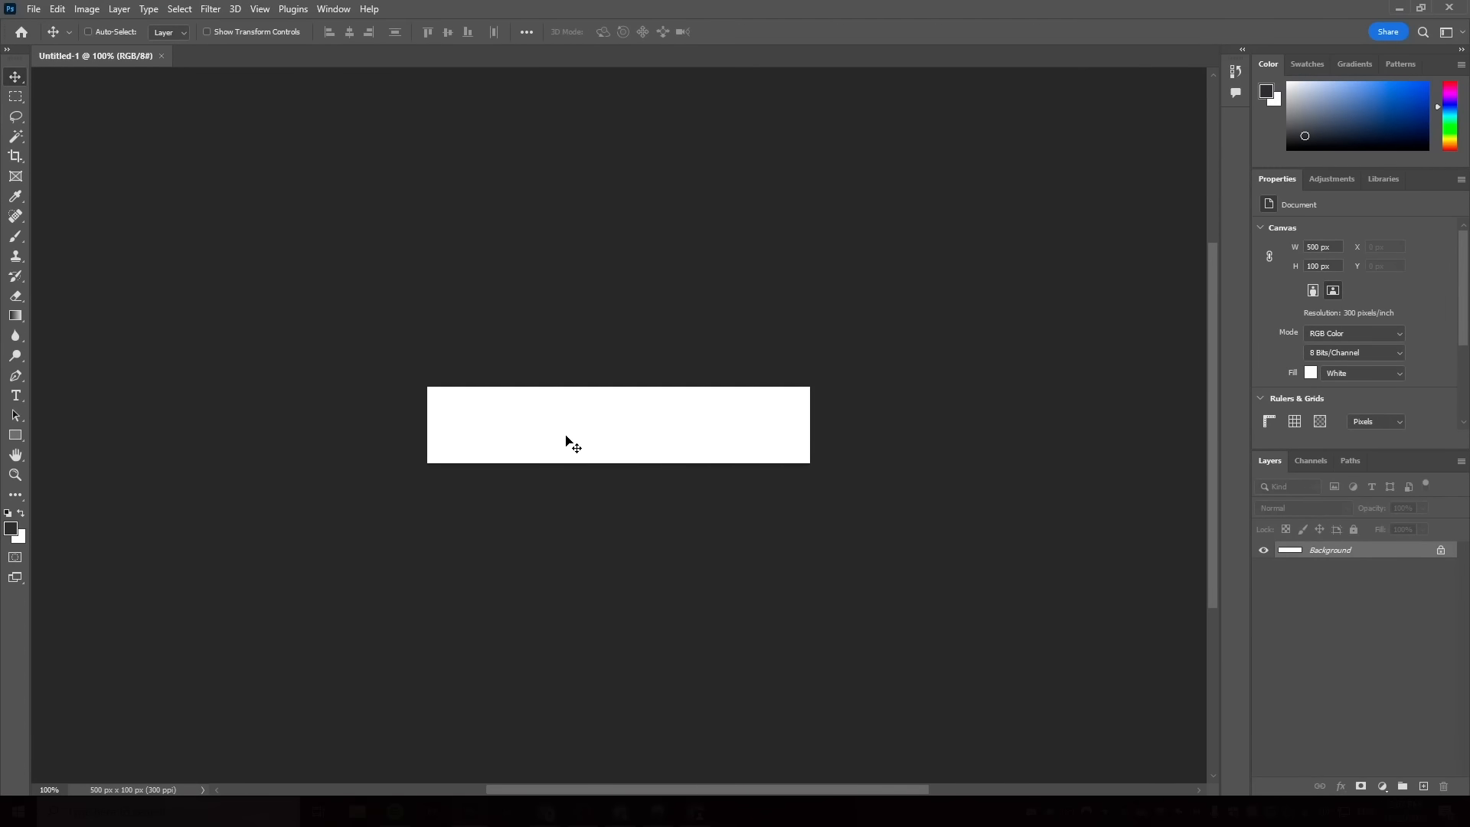
key("ctrl+v")
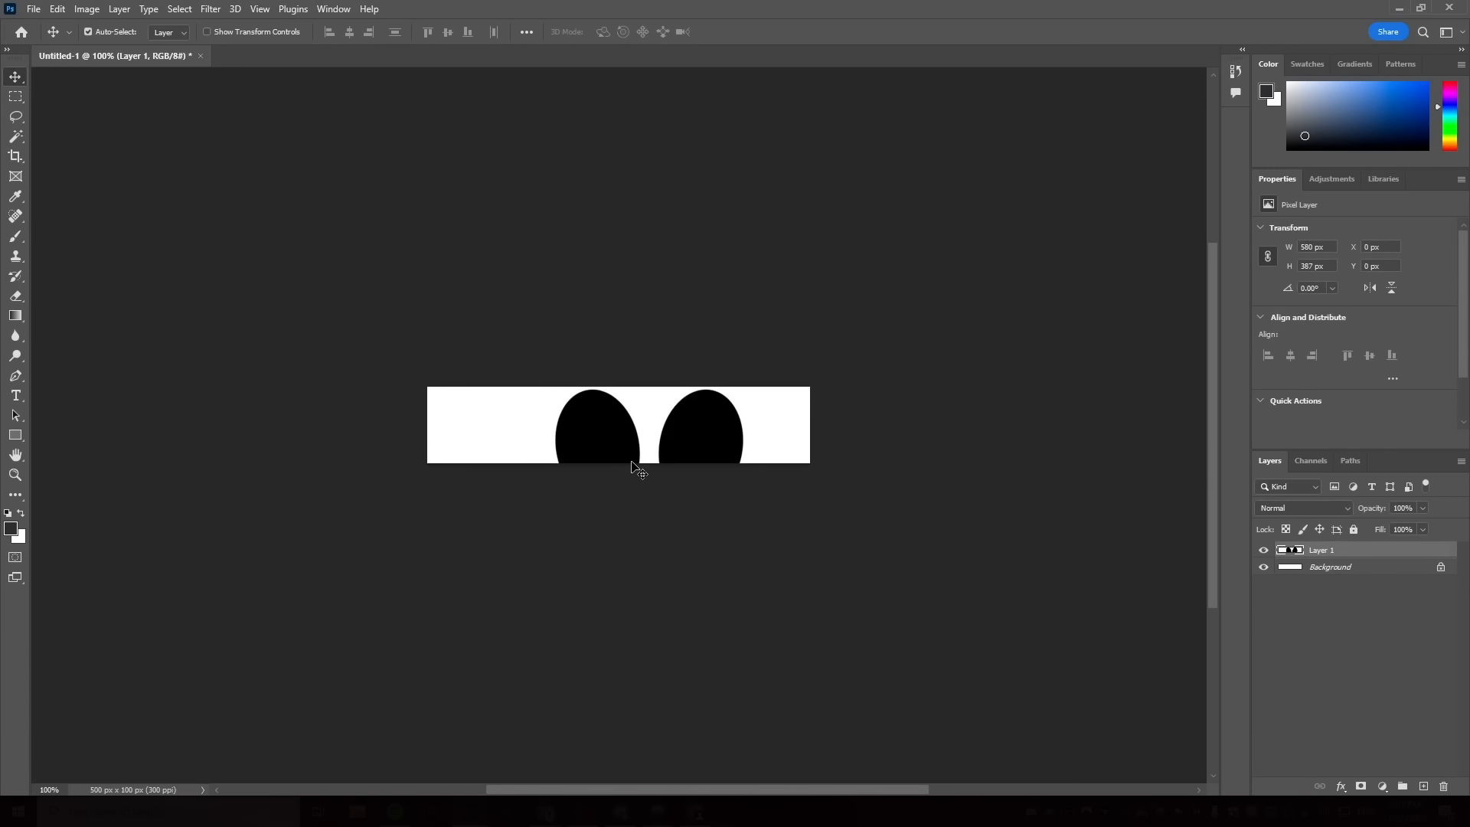
key("ctrl+t")
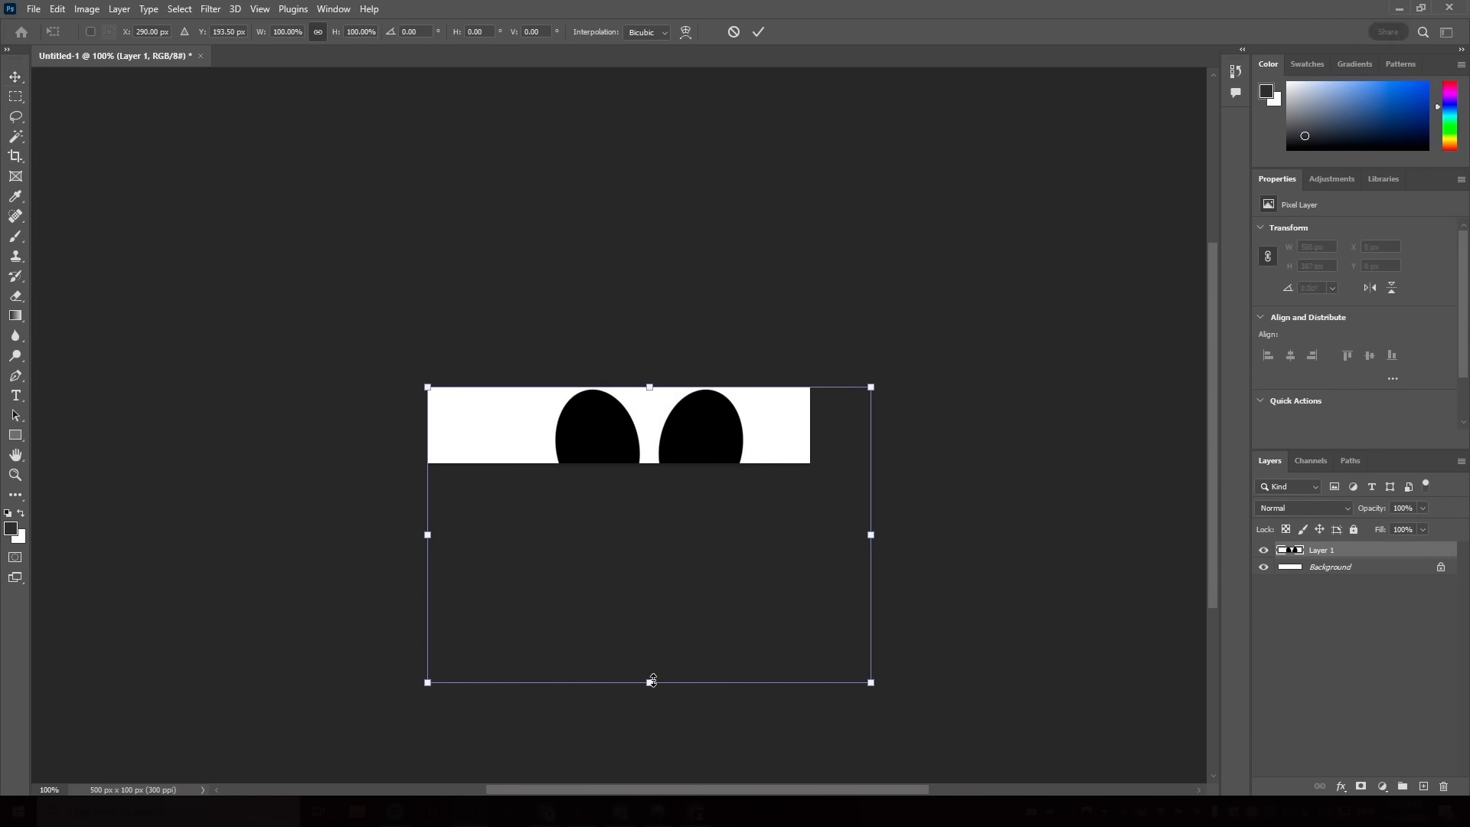
left_click_drag(653, 681, 673, 431)
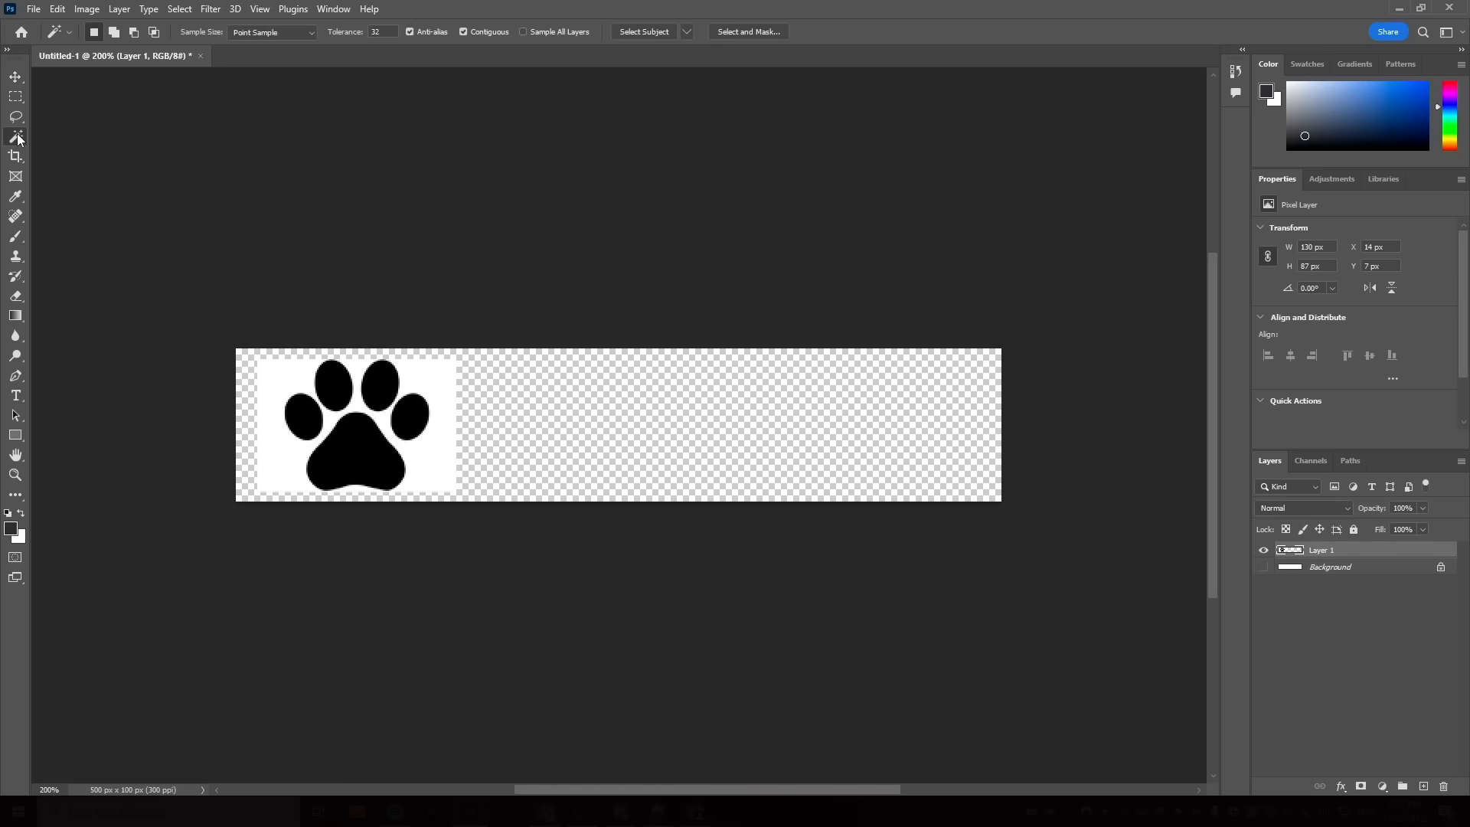
right_click(19, 137)
Delete the white background around the paw using the Magic Wand.
left_click(98, 166)
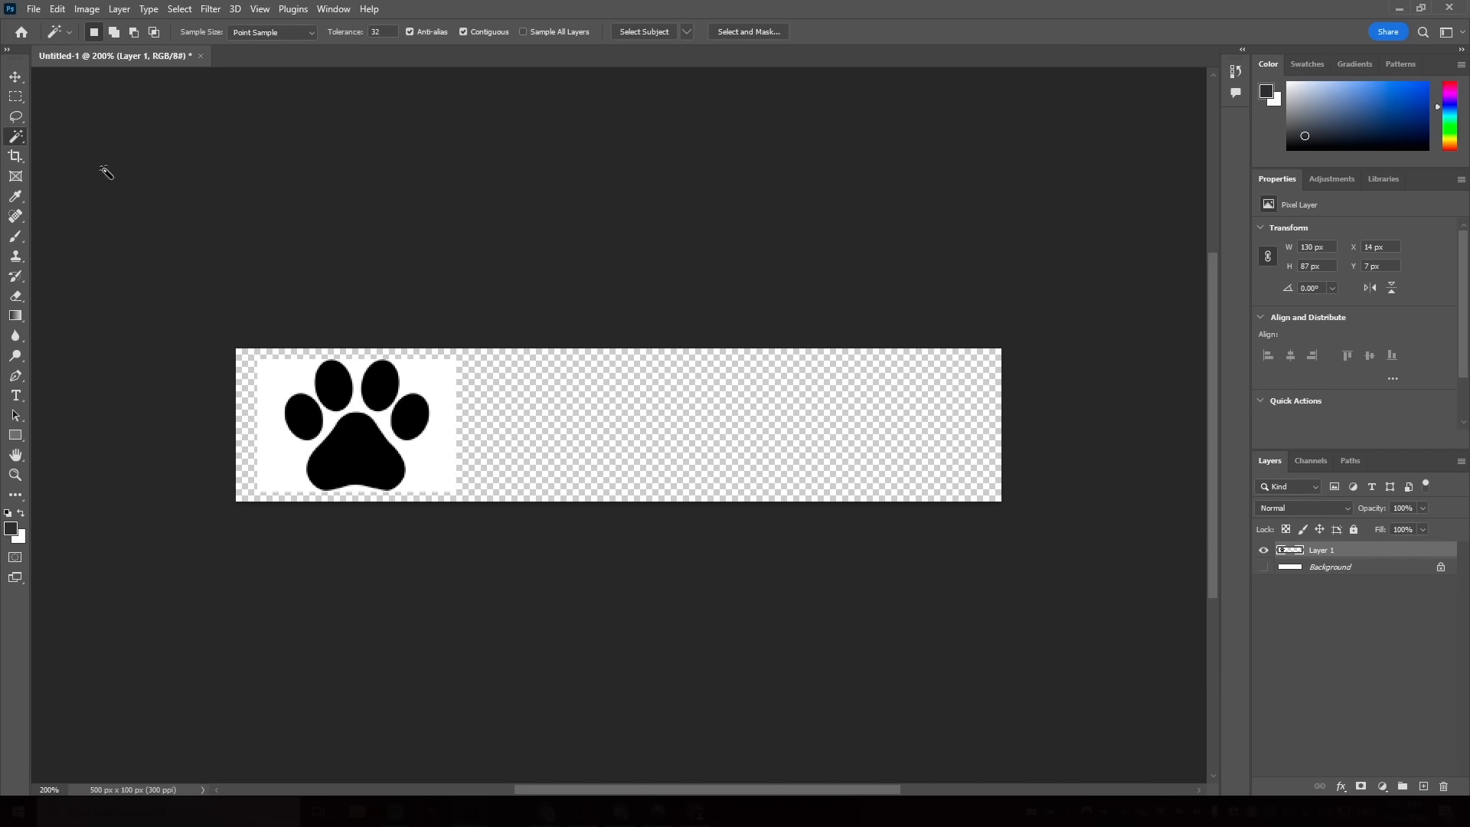
left_click(272, 381)
key("Delete")
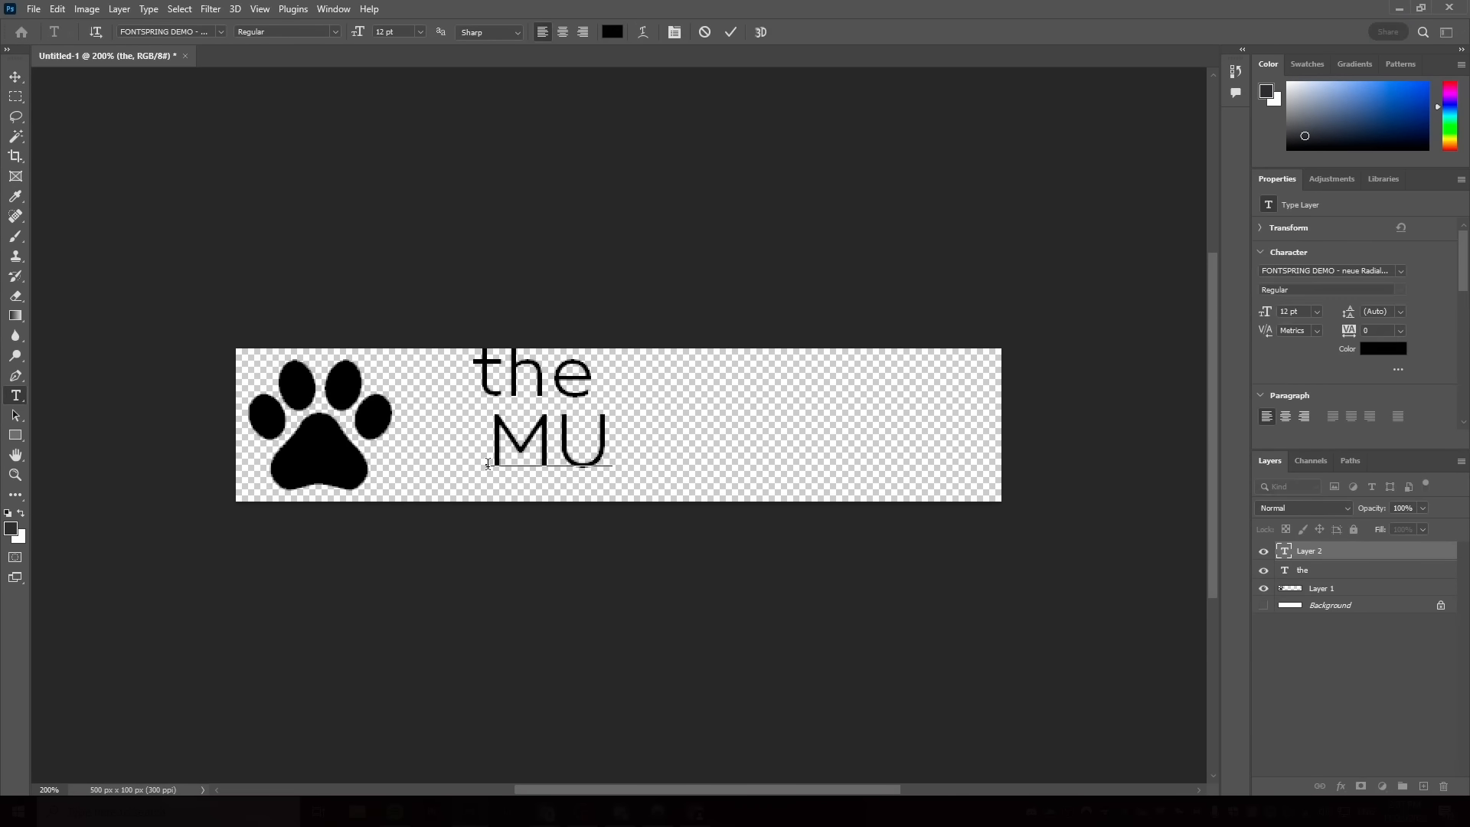
Finish and commit the 'MULTIBOTTLE' text layer.
type("BOTTL")
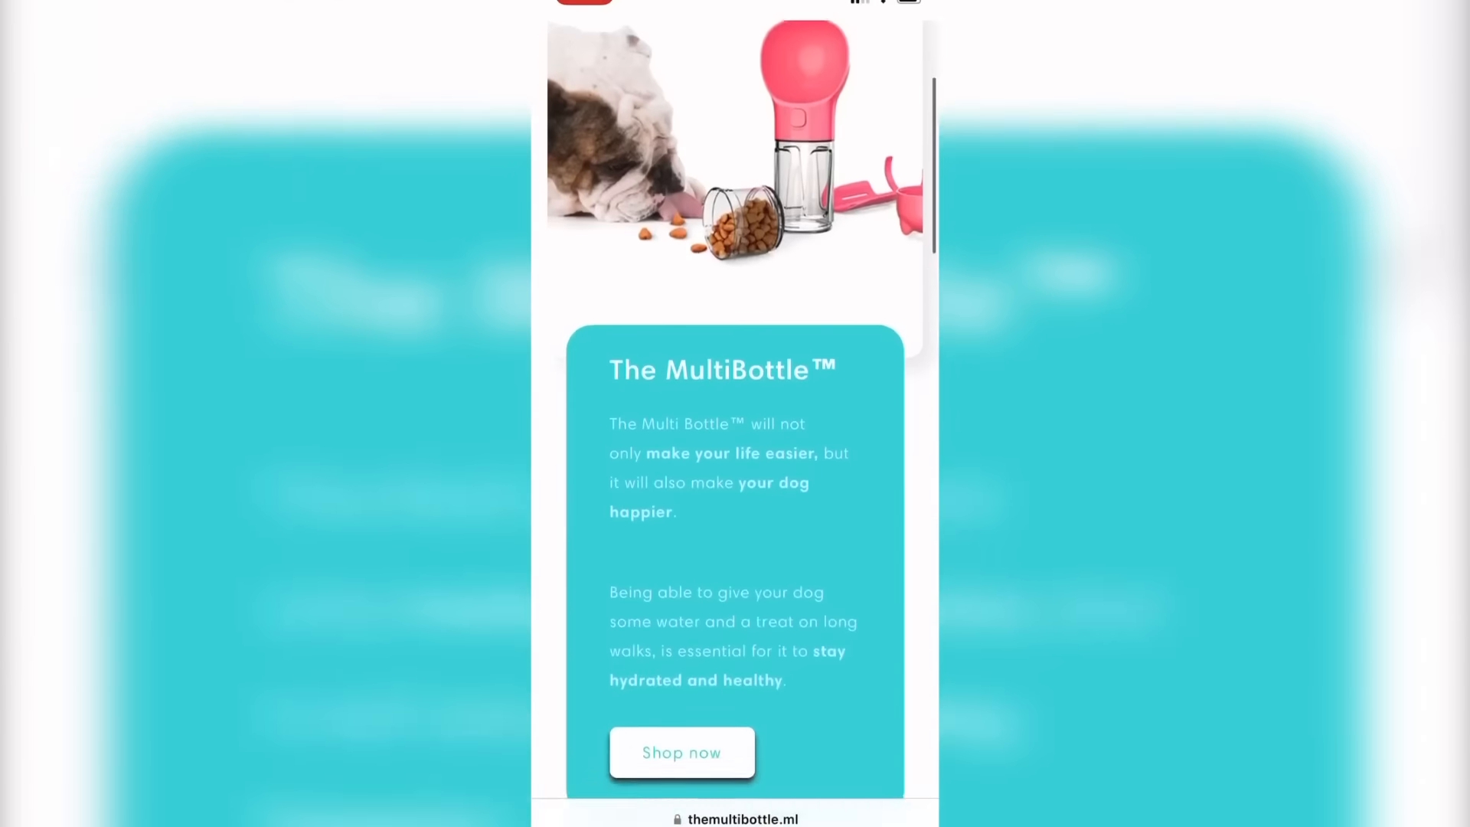
scroll(735, 413, "down", 15)
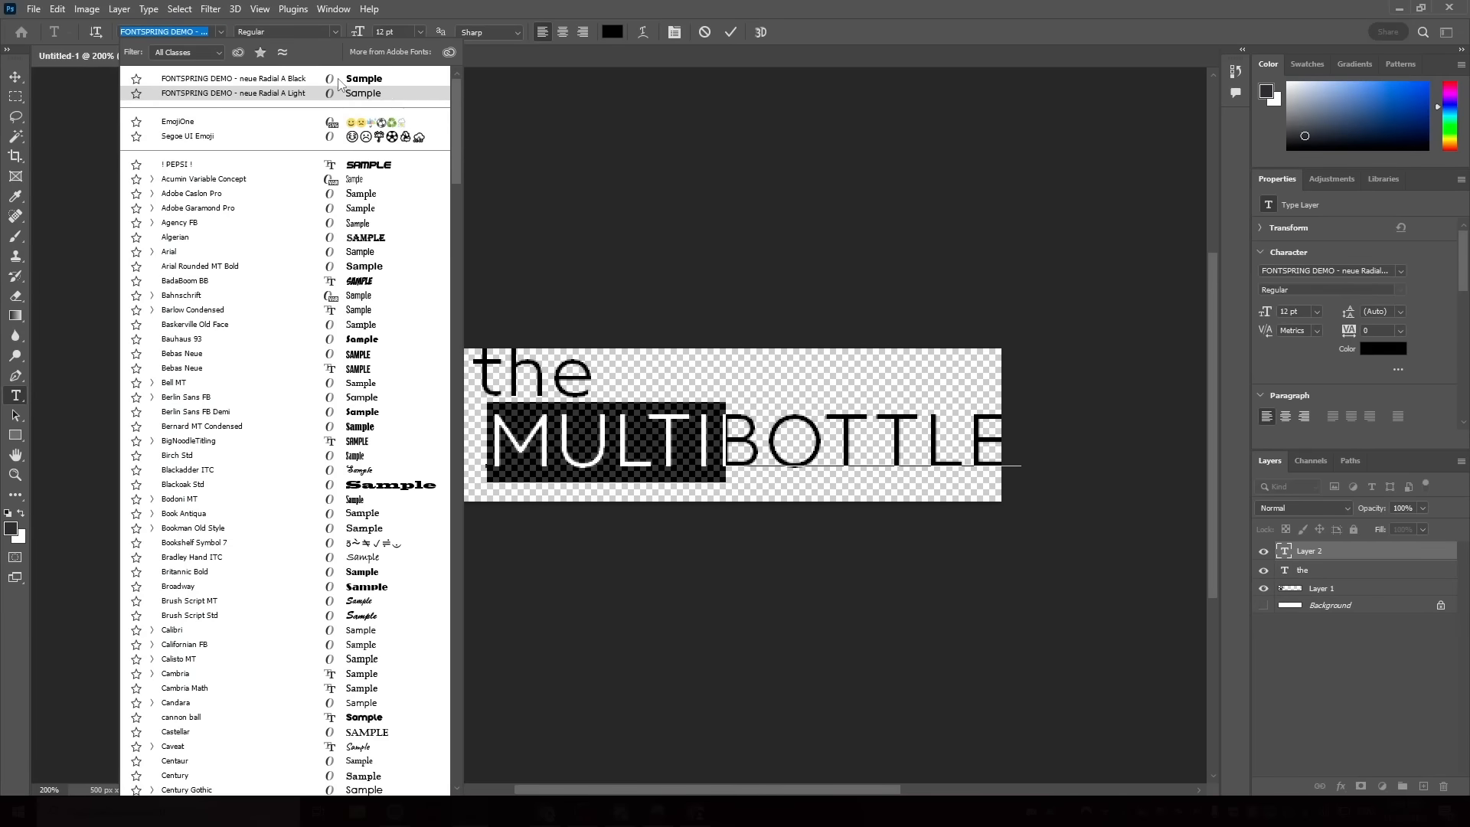
key("Return")
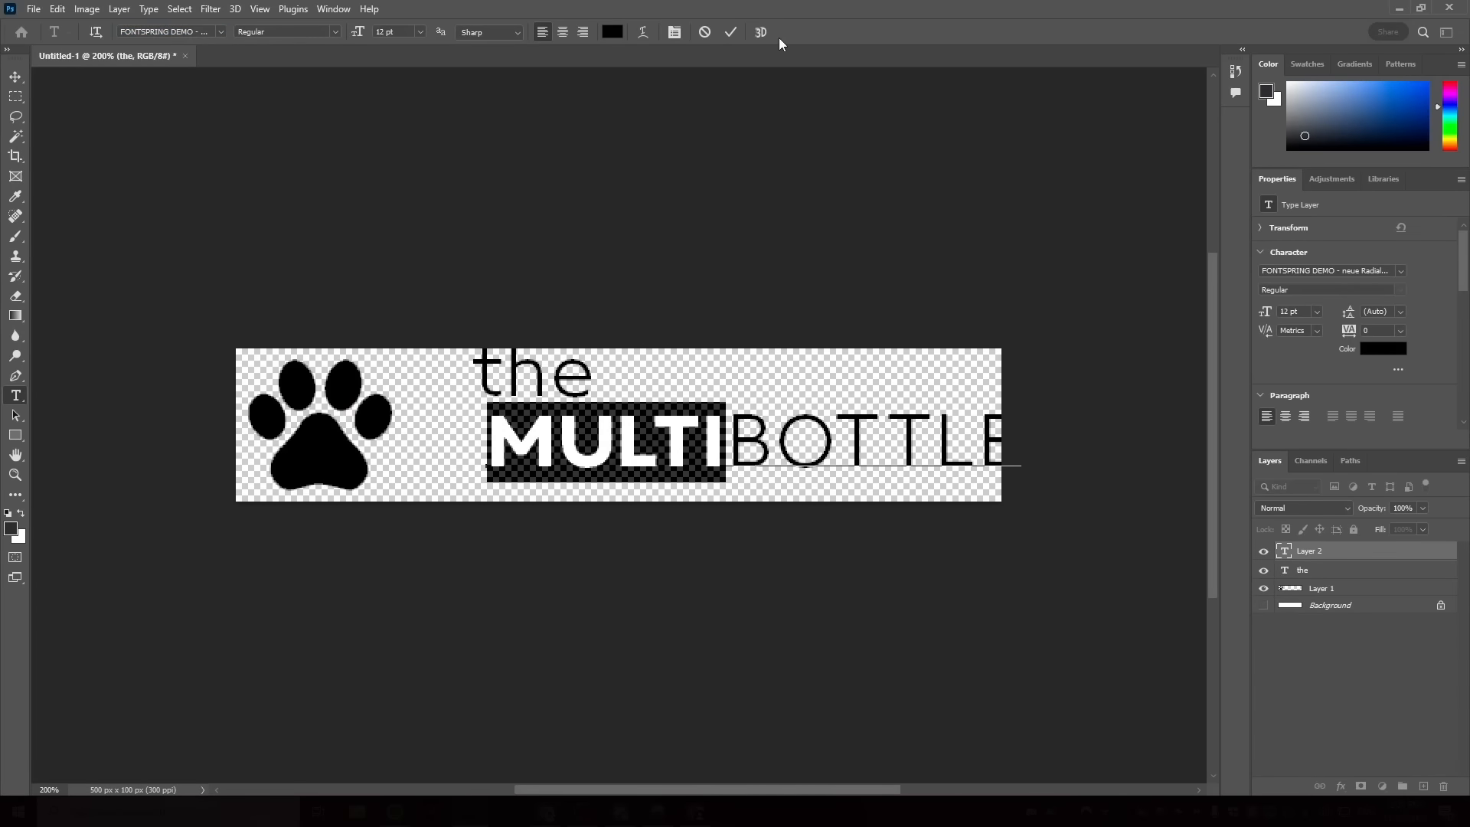
left_click(733, 34)
Move and enlarge MULTIBOTTLE beside the paw, then scale the paw, 'the' and MULTIBOTTLE together.
left_click(16, 76)
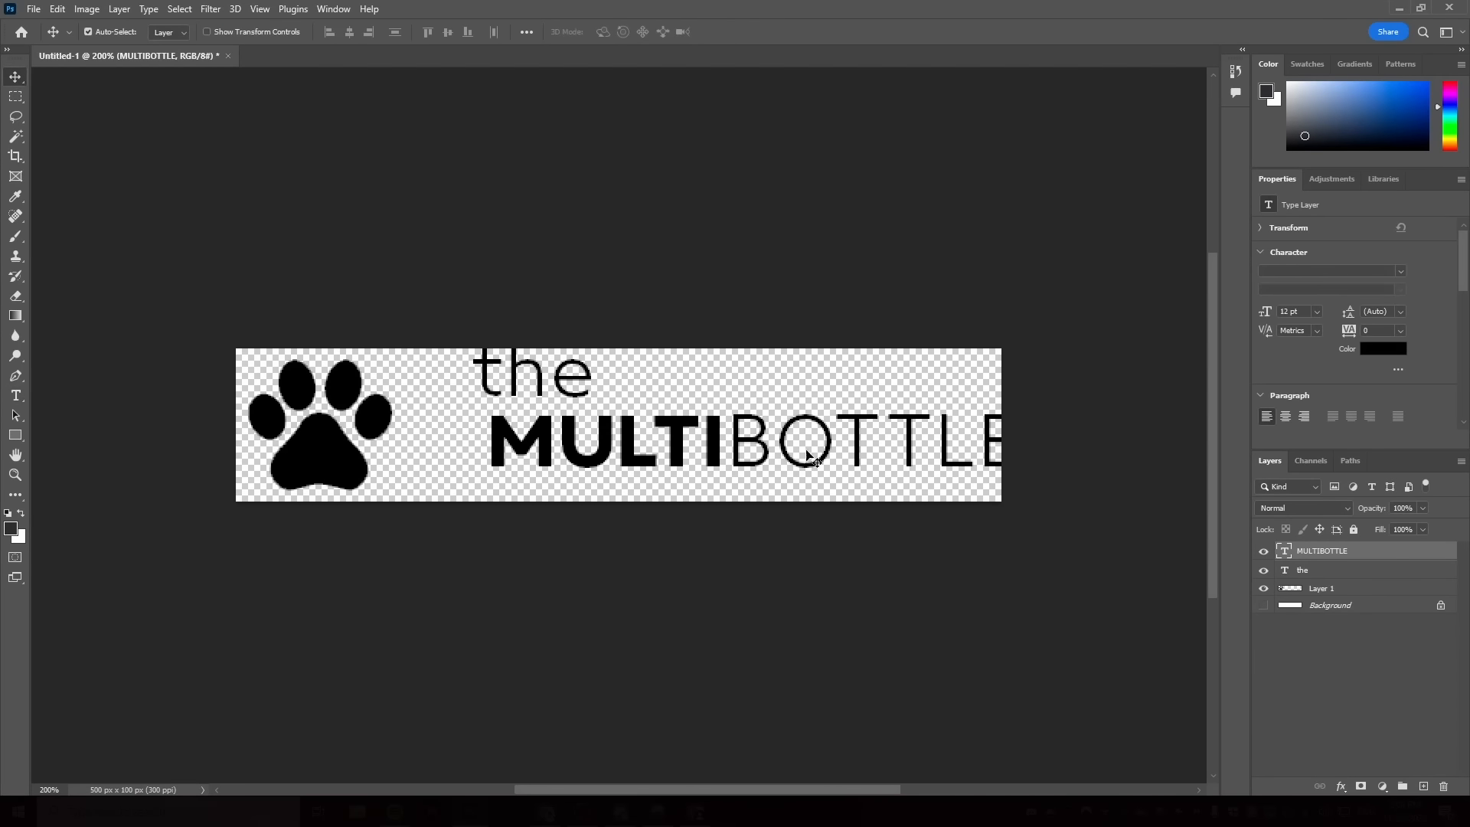
left_click_drag(808, 458, 714, 468)
key("ctrl+t")
left_click_drag(916, 490, 1004, 502)
left_click(760, 33)
left_click(1302, 571)
left_click(1321, 588)
left_click_drag(530, 462, 531, 452)
left_click(758, 32)
Lower 'the' toward MULTIBOTTLE and shift MULTIBOTTLE down, shrinking it slightly.
left_click(1332, 571)
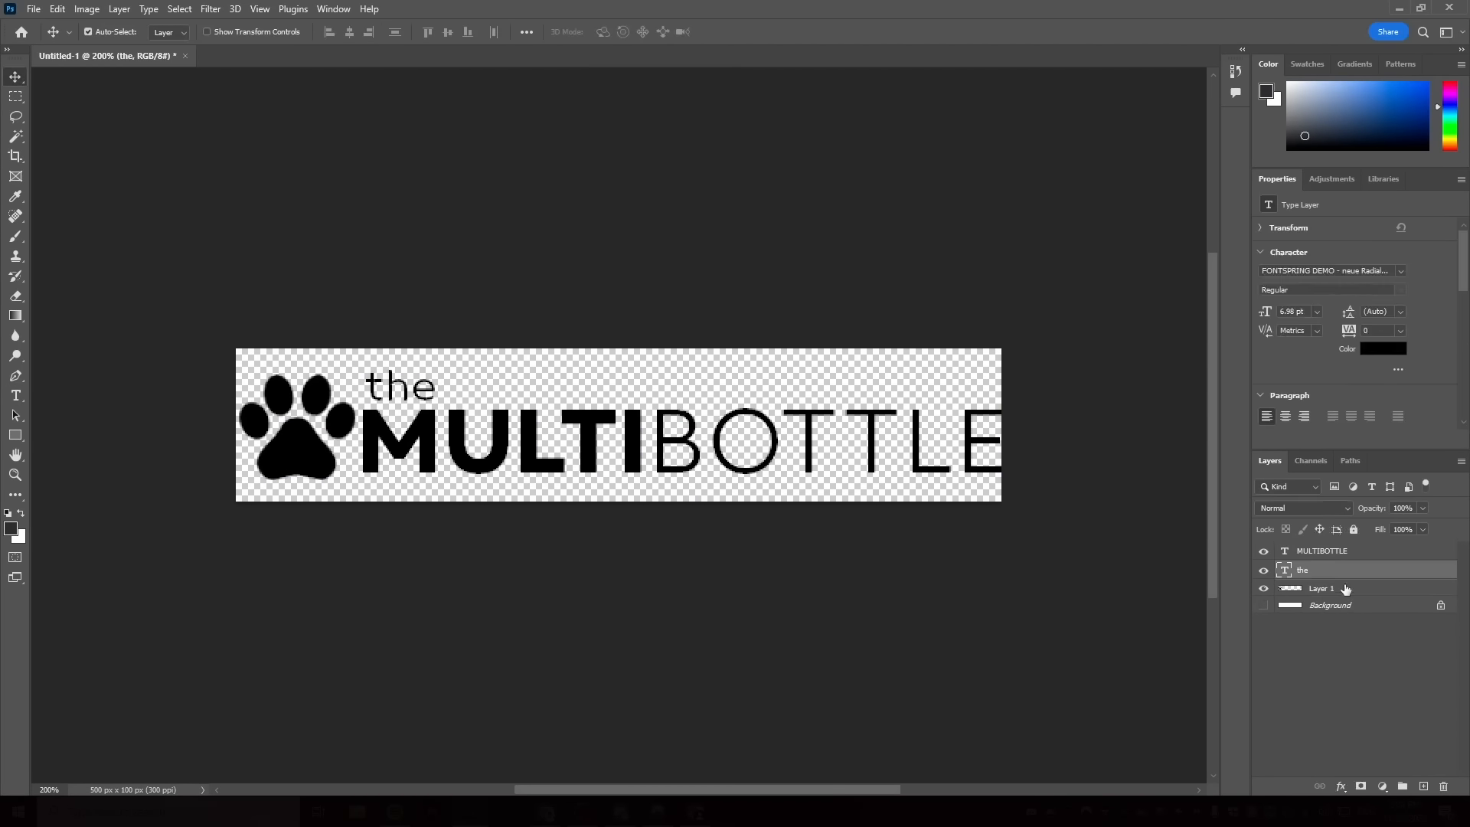
key("ctrl+t")
left_click_drag(400, 390, 401, 395)
key("Return")
left_click_drag(997, 452, 1002, 459)
key("ctrl+t")
left_click(757, 32)
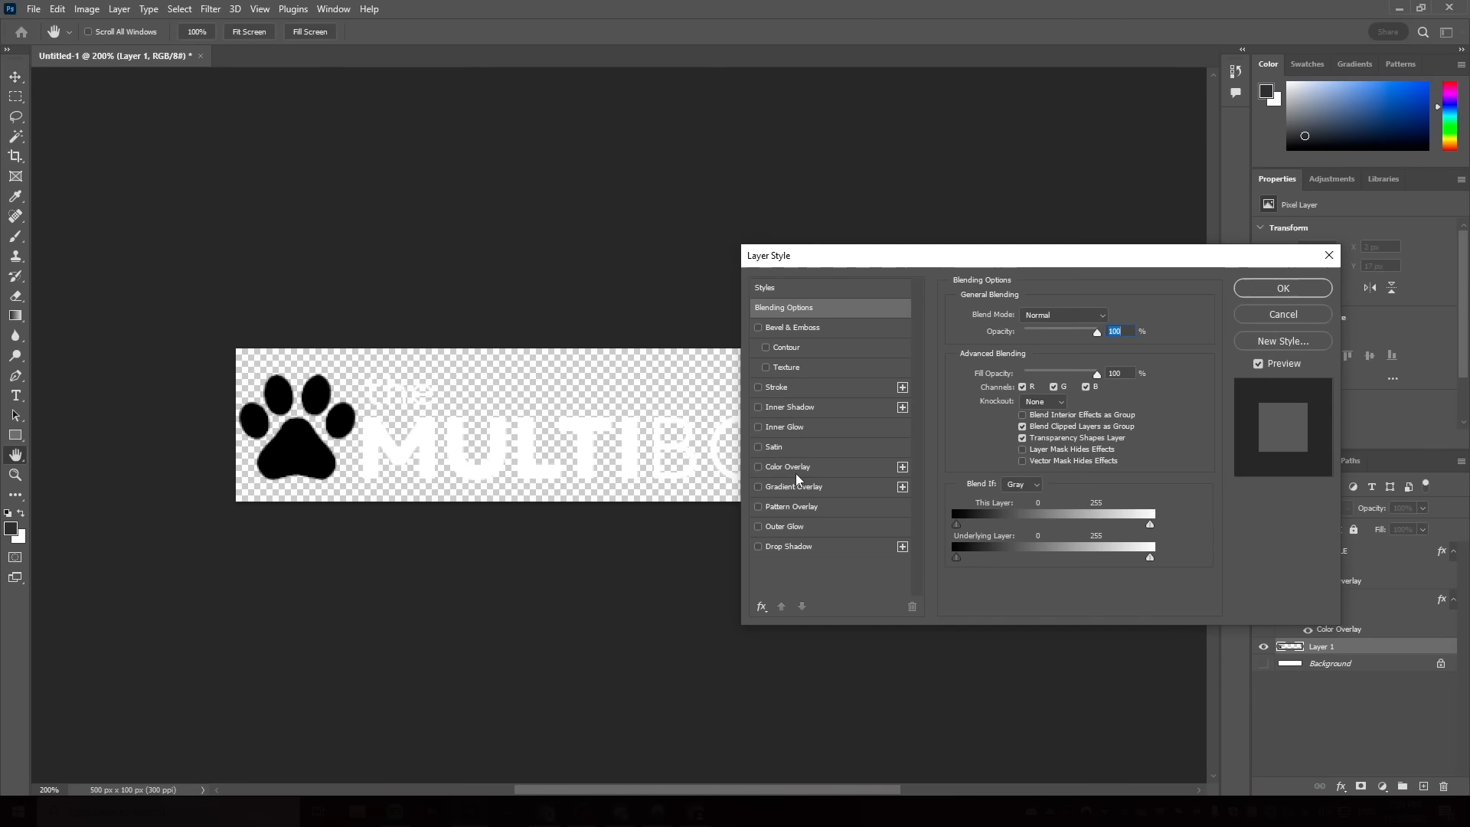
Add a colour overlay to the logo and export white and blue versions as transparent PNGs.
left_click(797, 468)
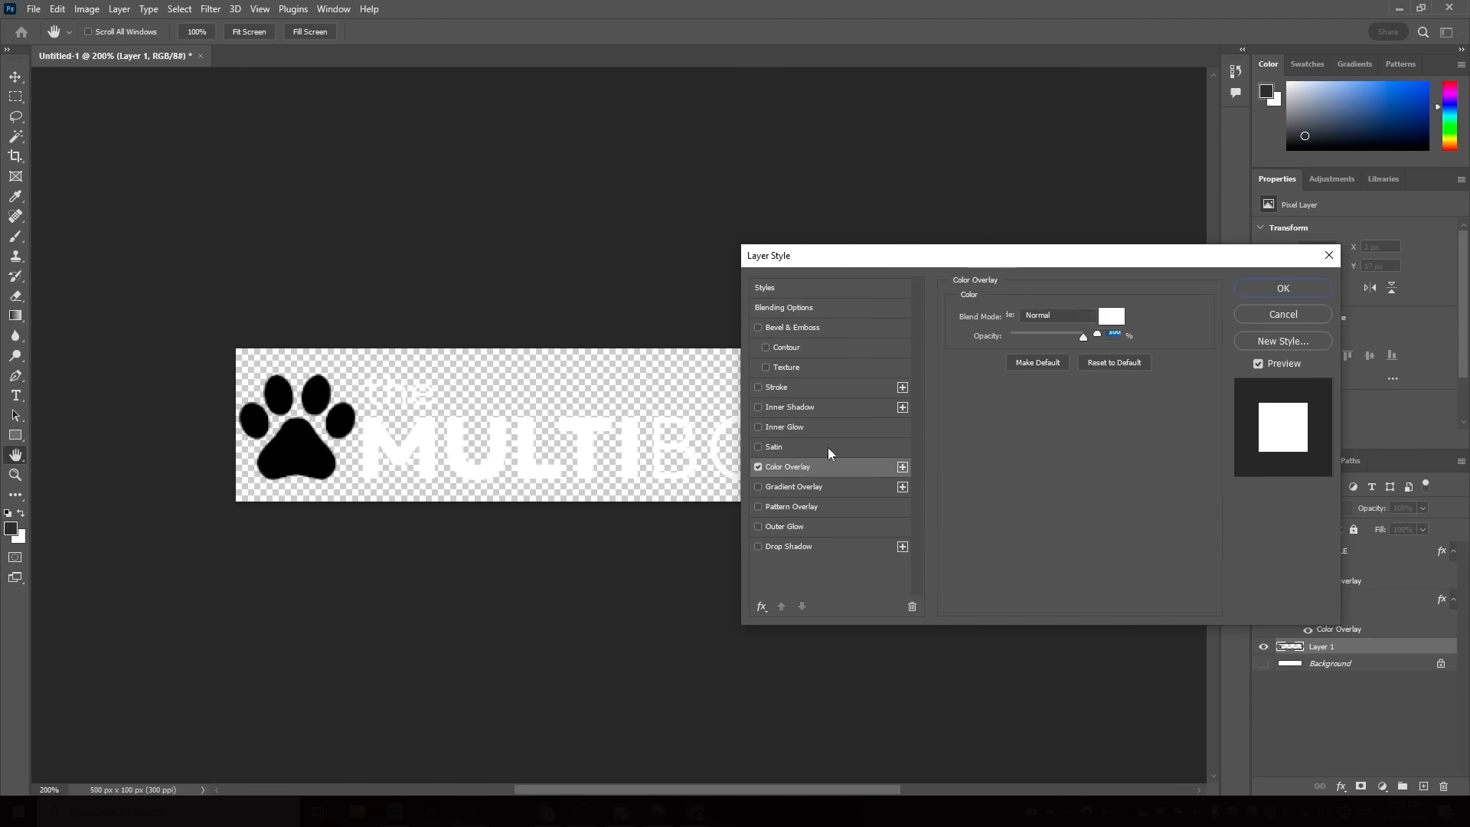
left_click(1278, 290)
key("alt+shift+ctrl+w")
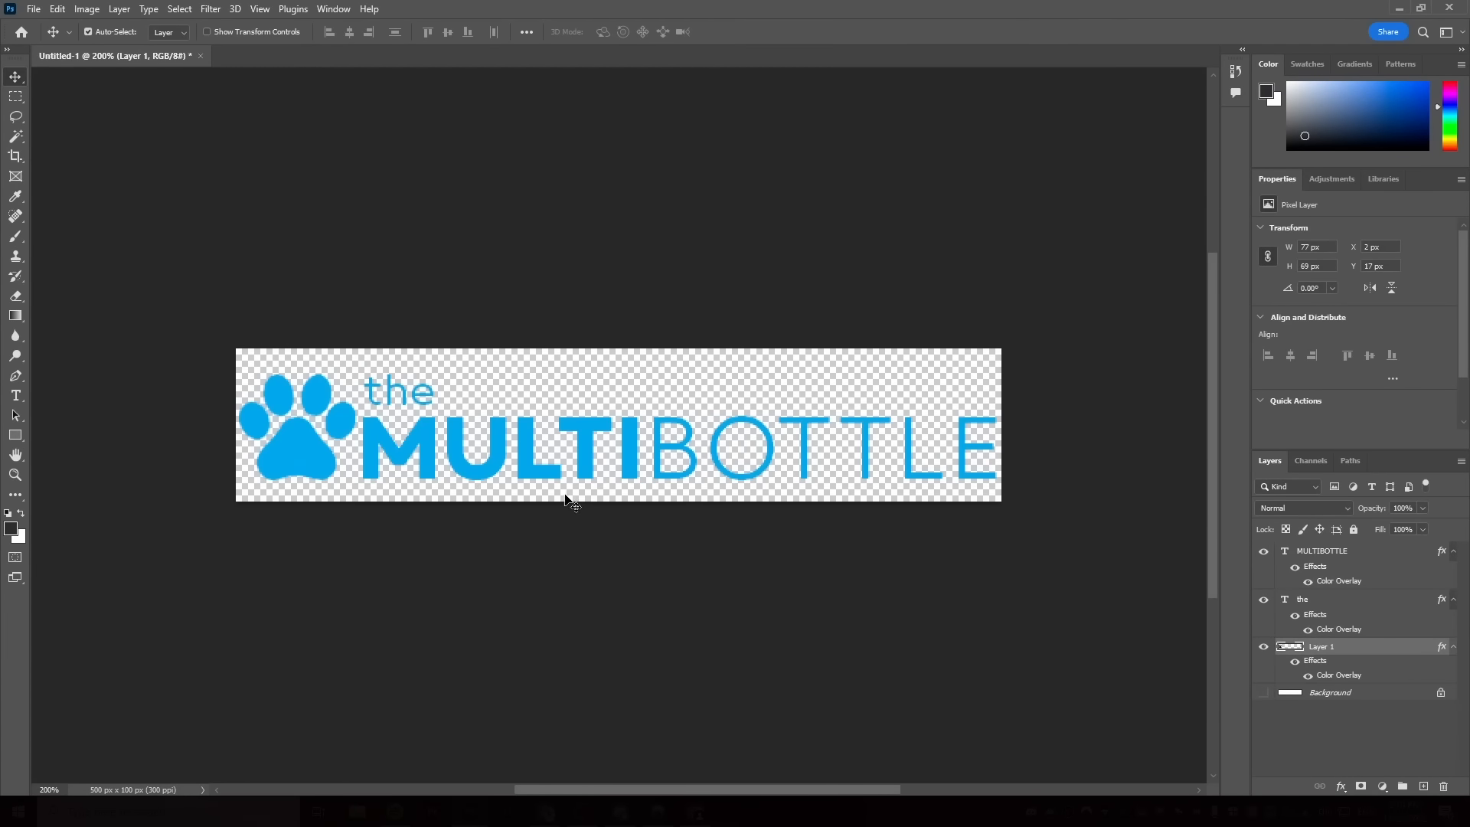
key("alt+shift+ctrl+w")
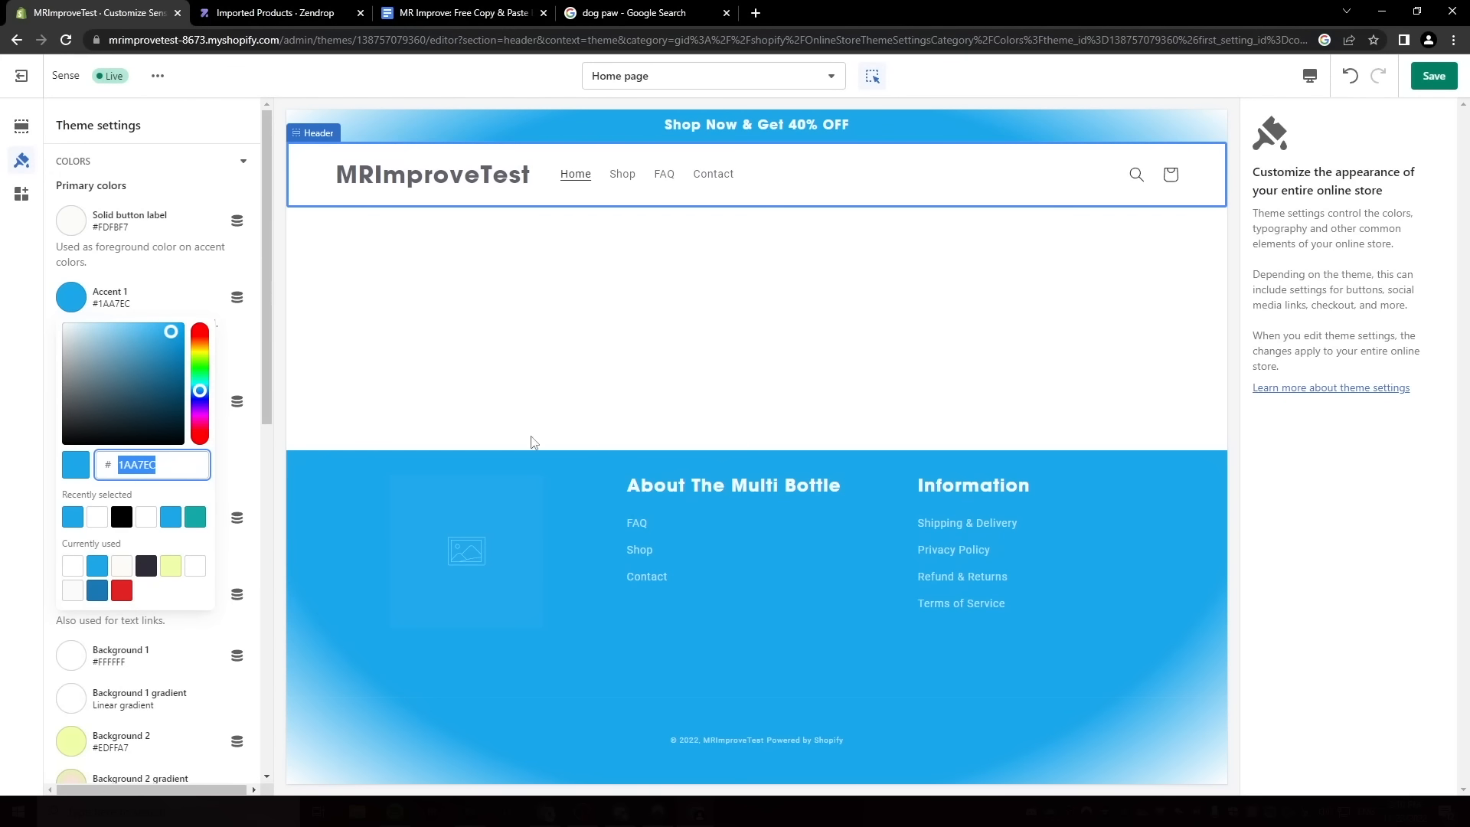
left_click(503, 508)
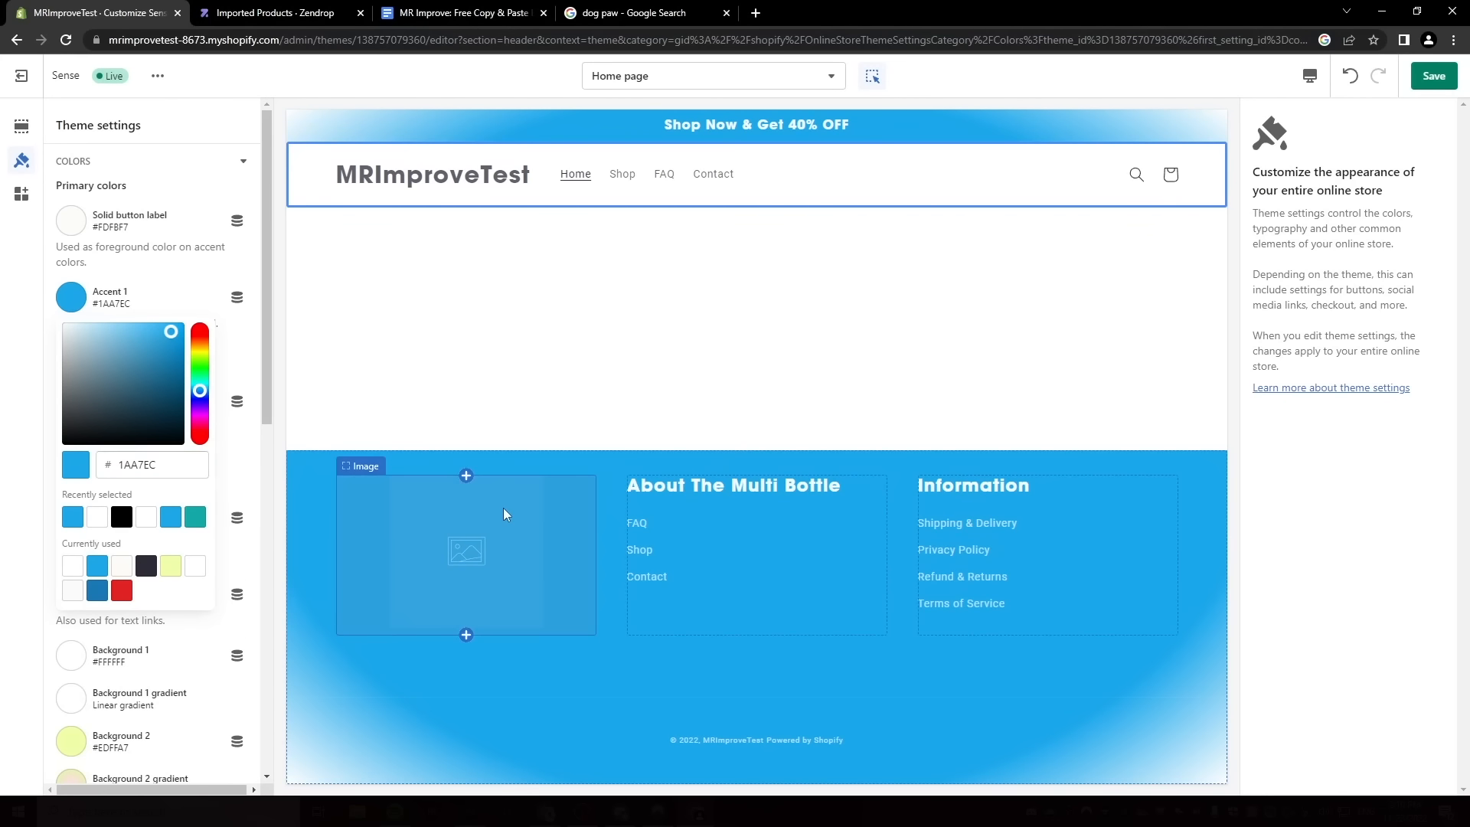
Put the white logo in the footer and the blue logo at 250px in the header, then save.
left_click(1348, 201)
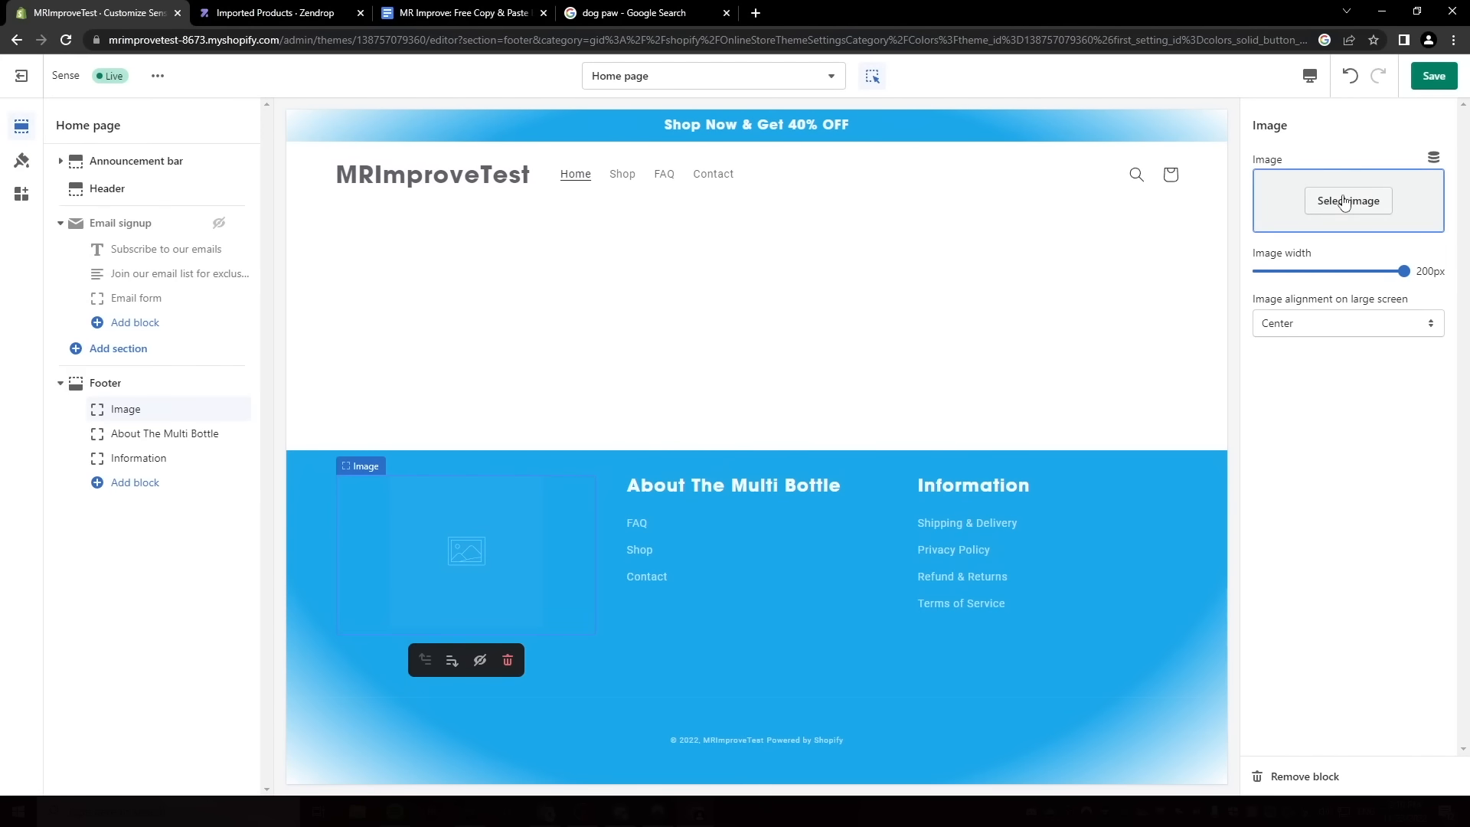
left_click(1434, 778)
left_click(419, 180)
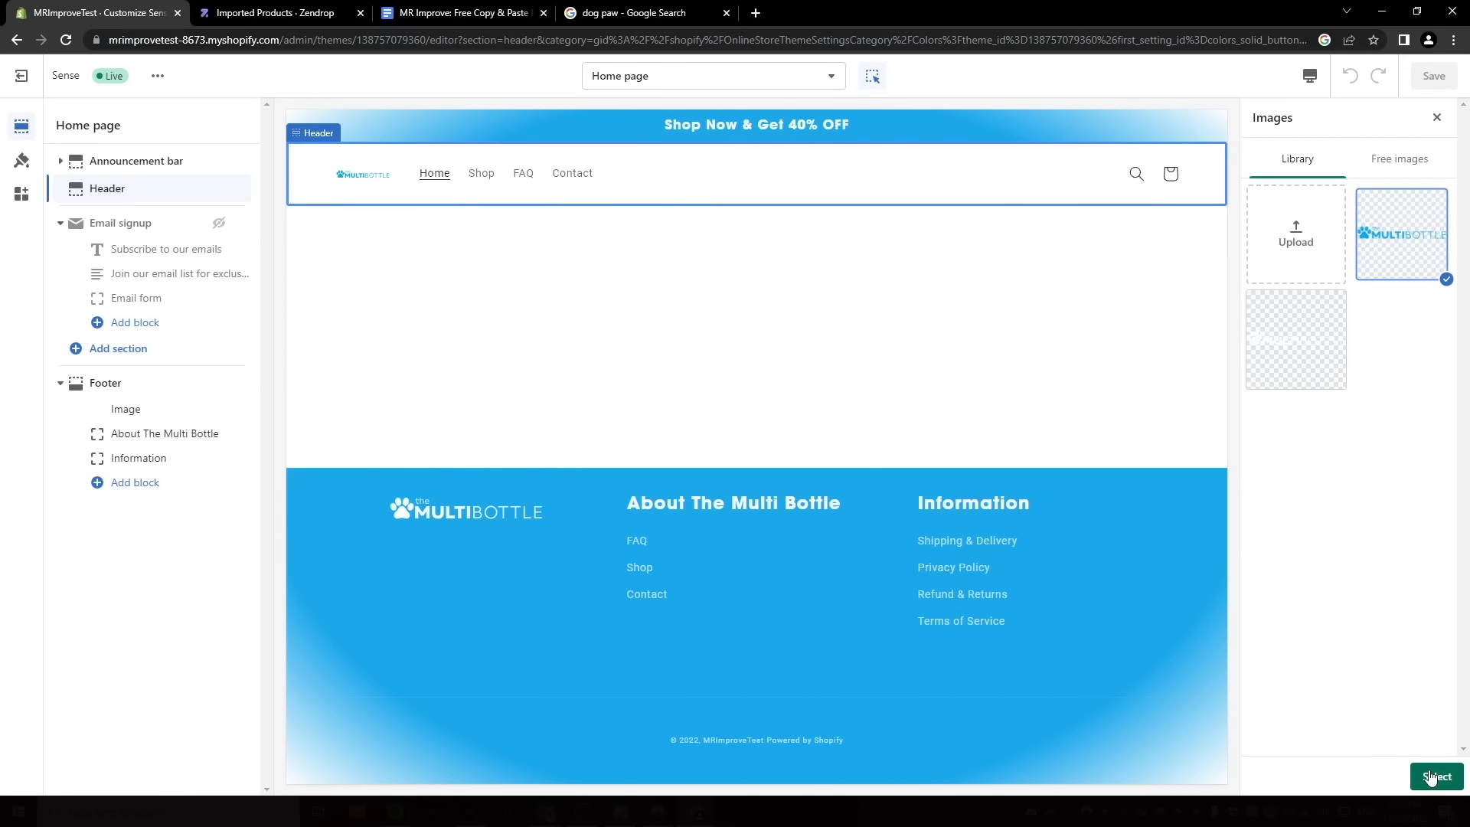
left_click(1432, 779)
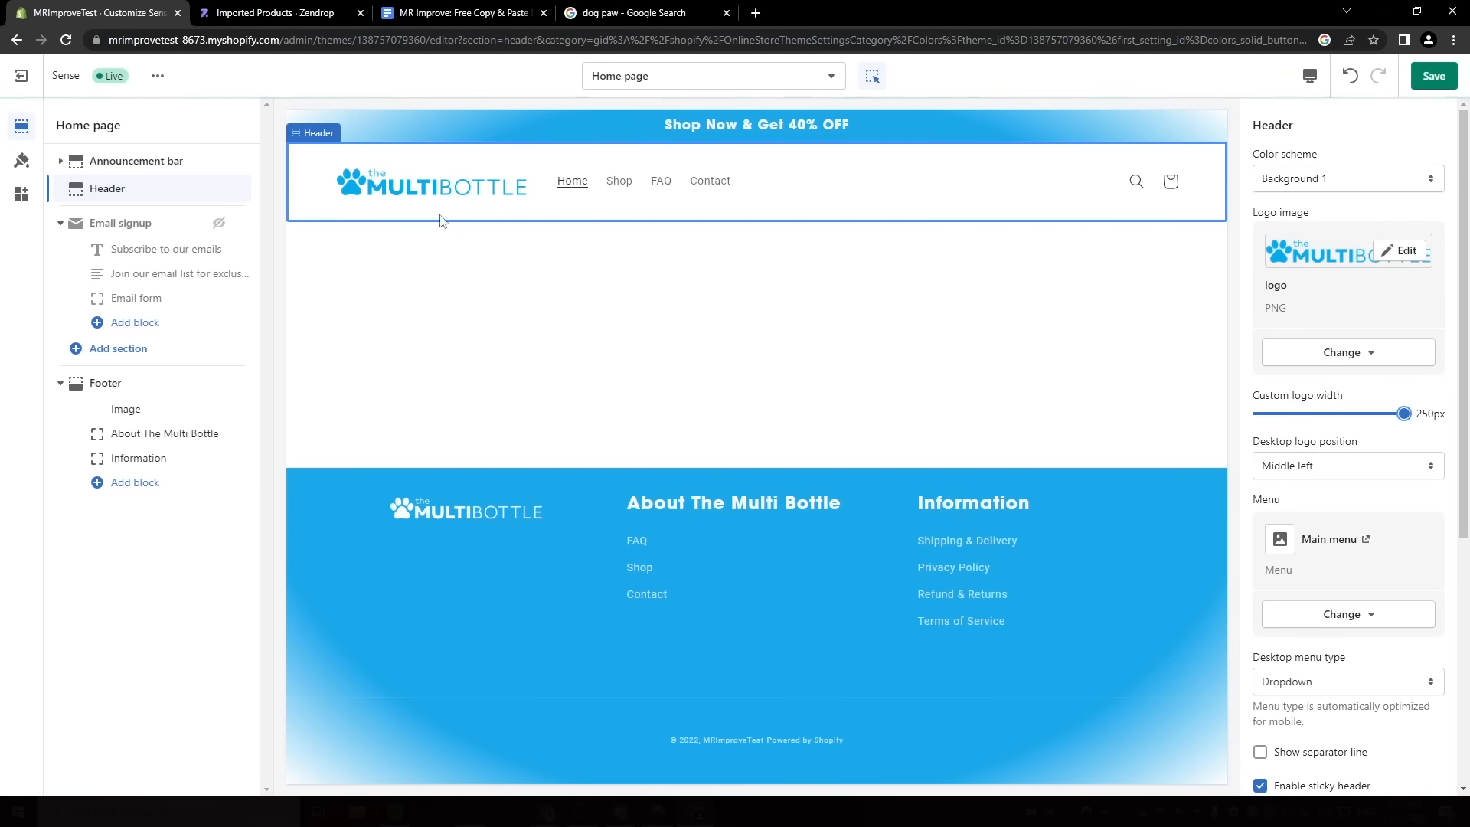
left_click(1424, 77)
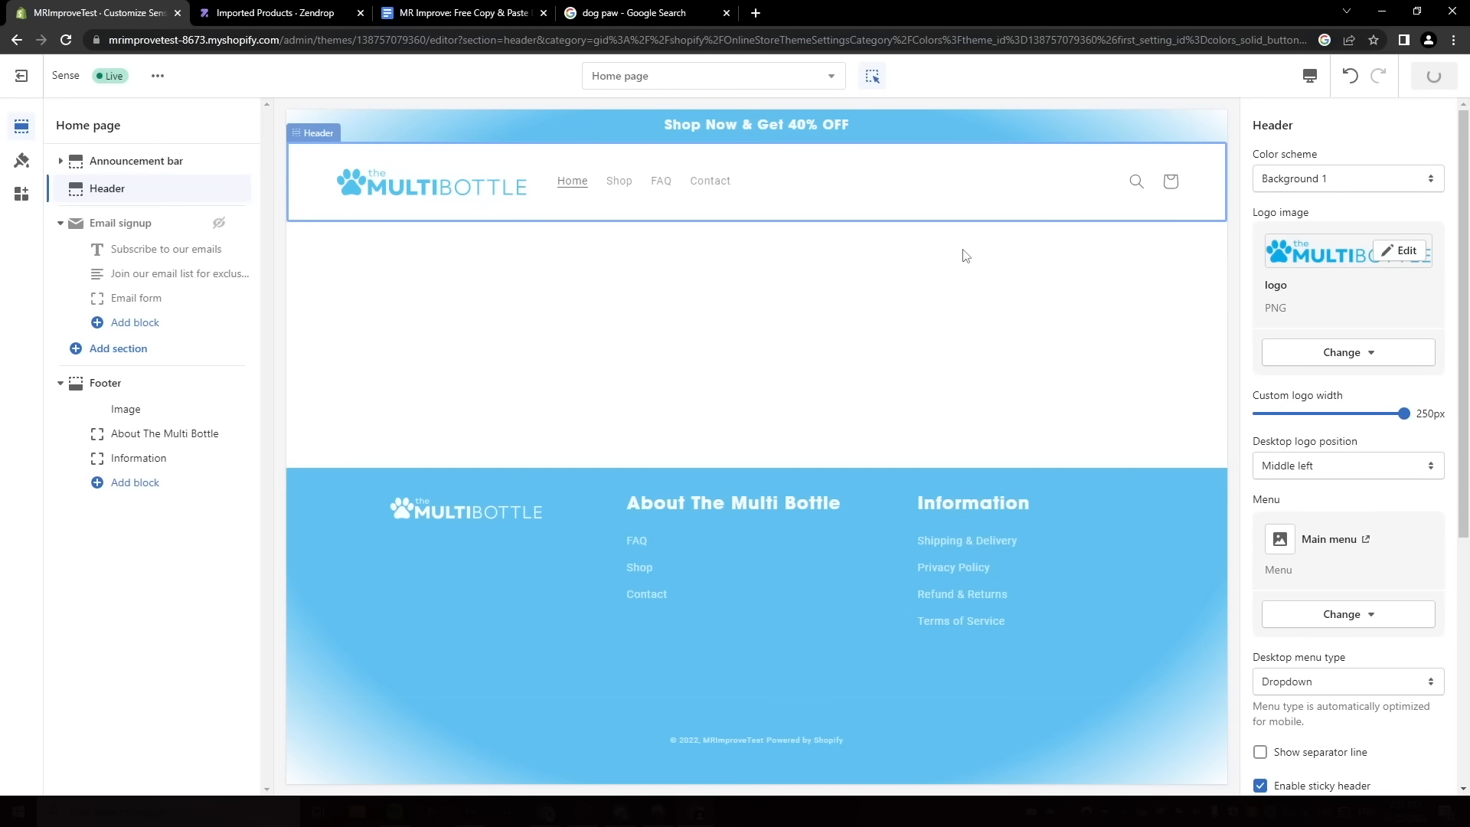
left_click(712, 76)
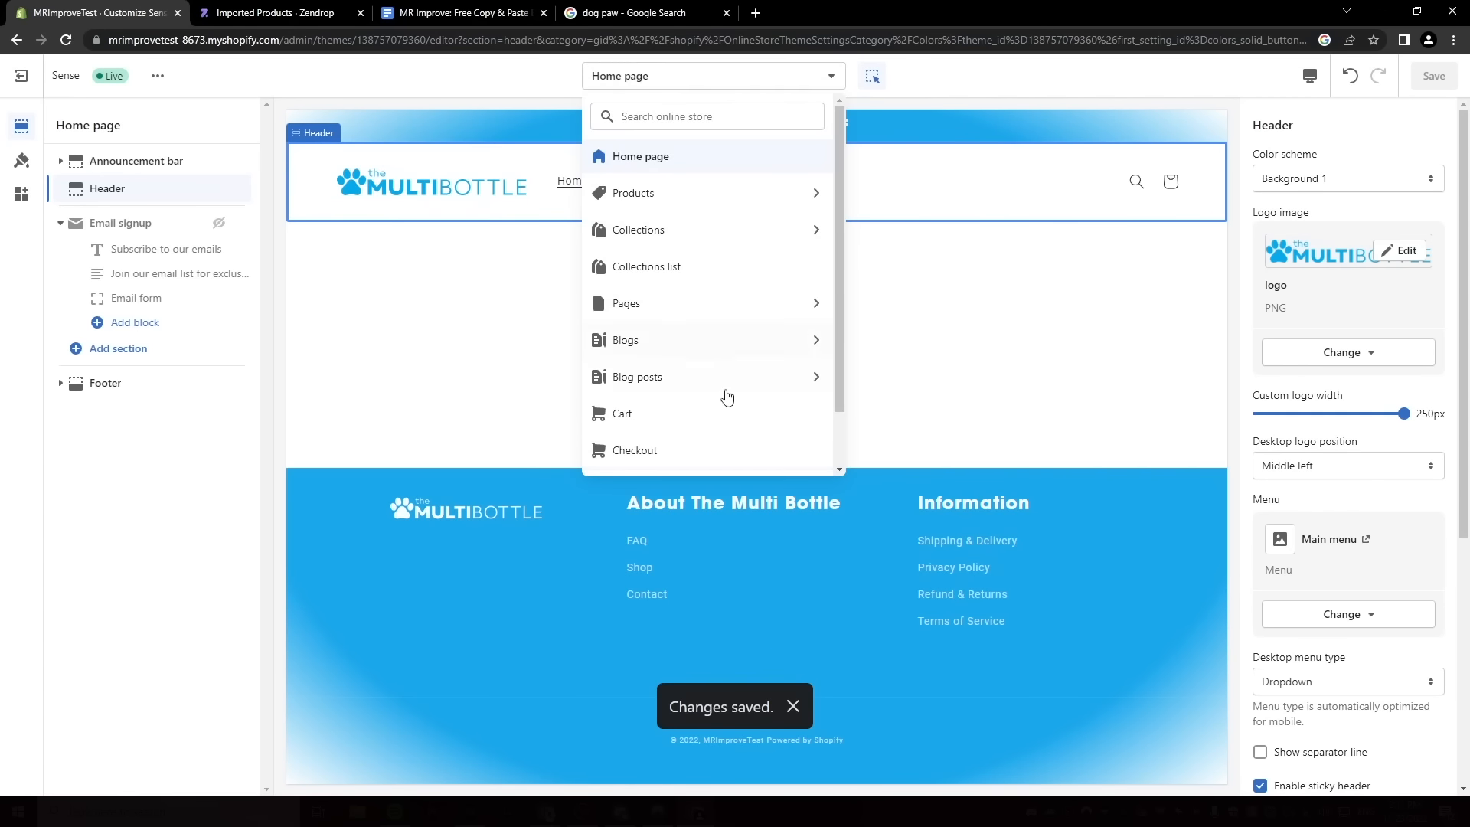
Set the checkout page's custom logo image to the MULTIBOTTLE logo.
scroll(694, 383, "down", 1)
left_click(673, 391)
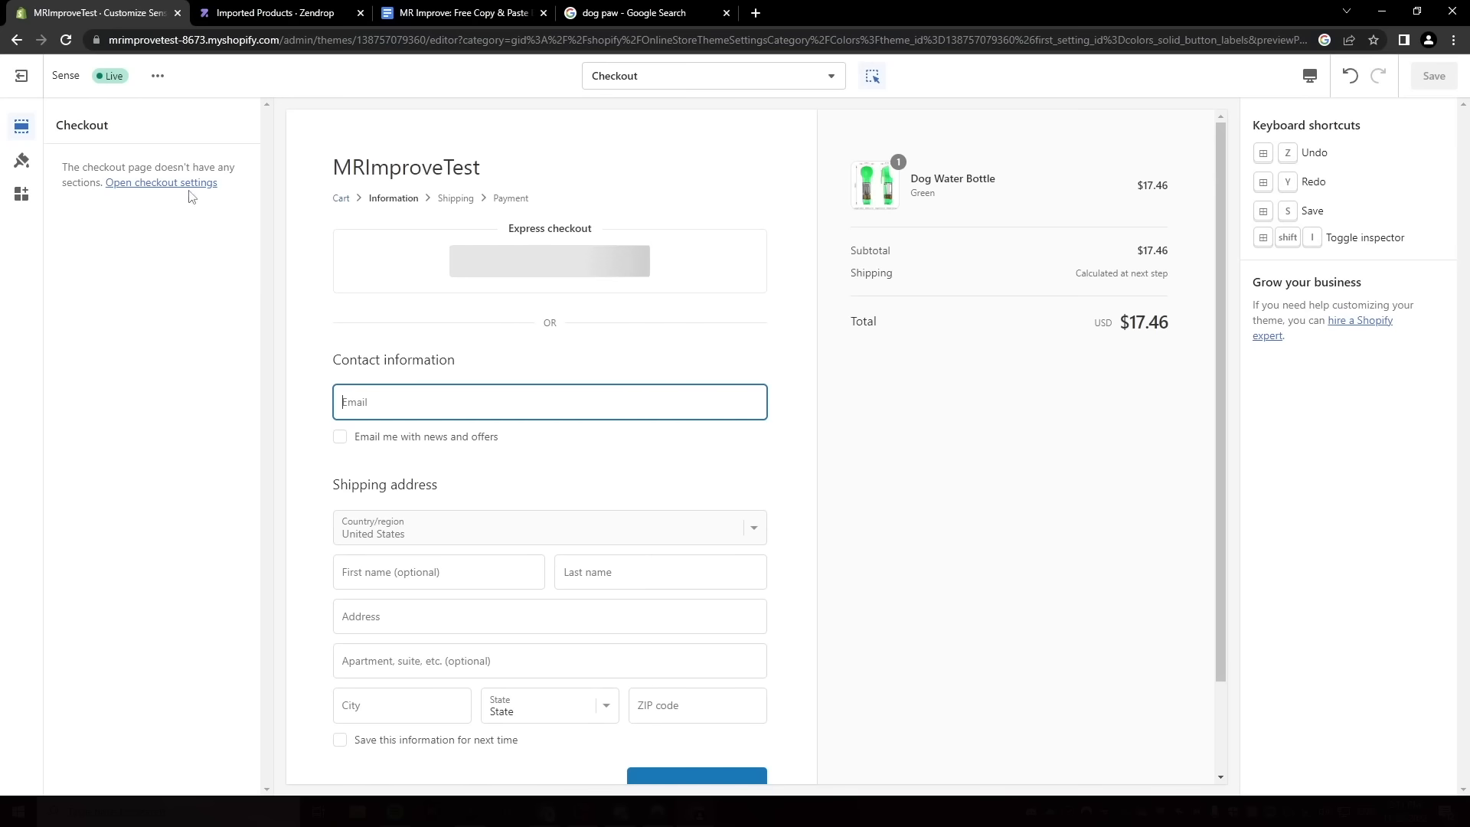
left_click(170, 185)
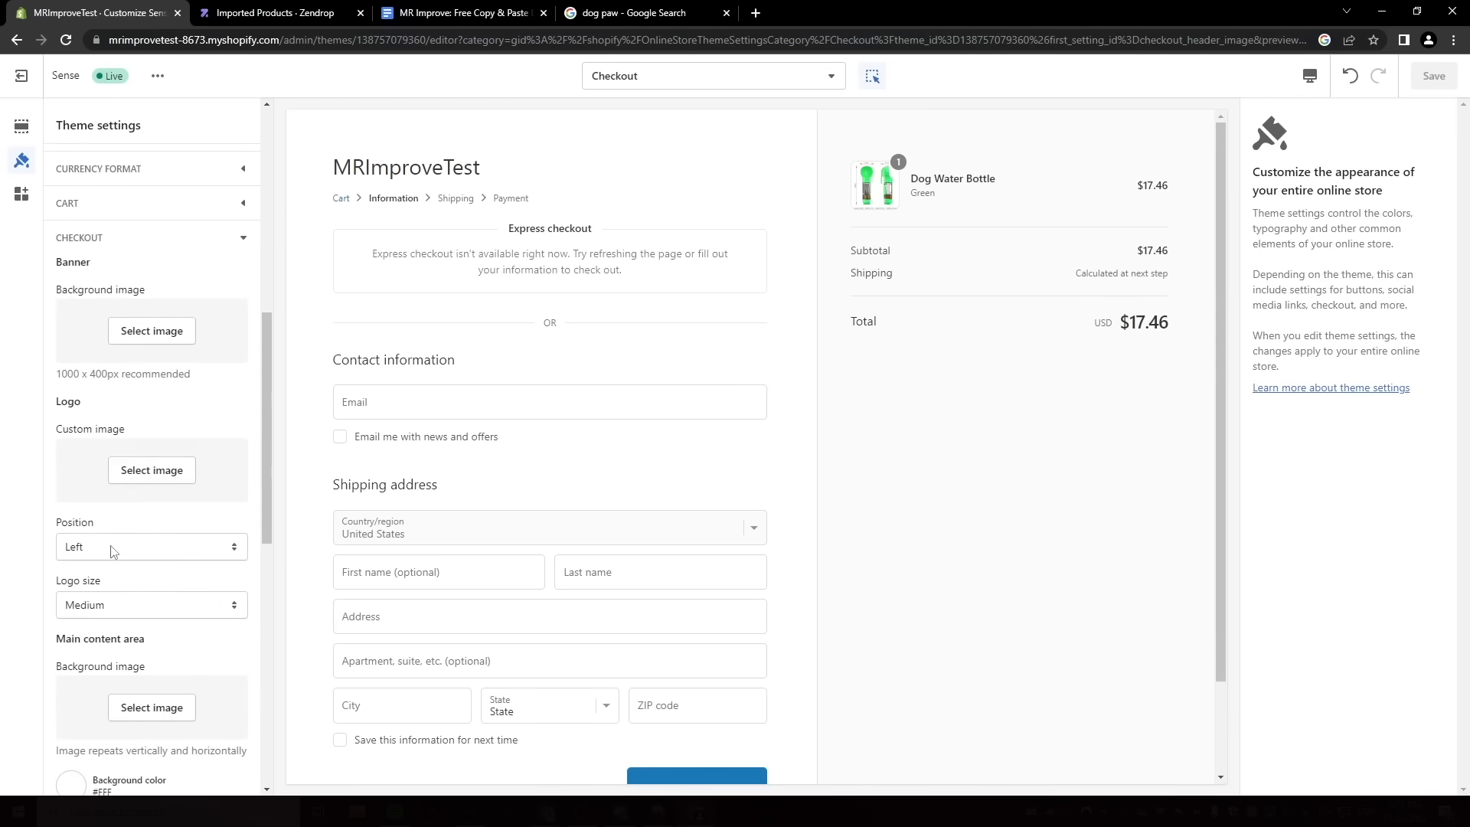
left_click(151, 498)
left_click(204, 233)
left_click(243, 774)
Preview the home page in mobile view.
left_click(1347, 146)
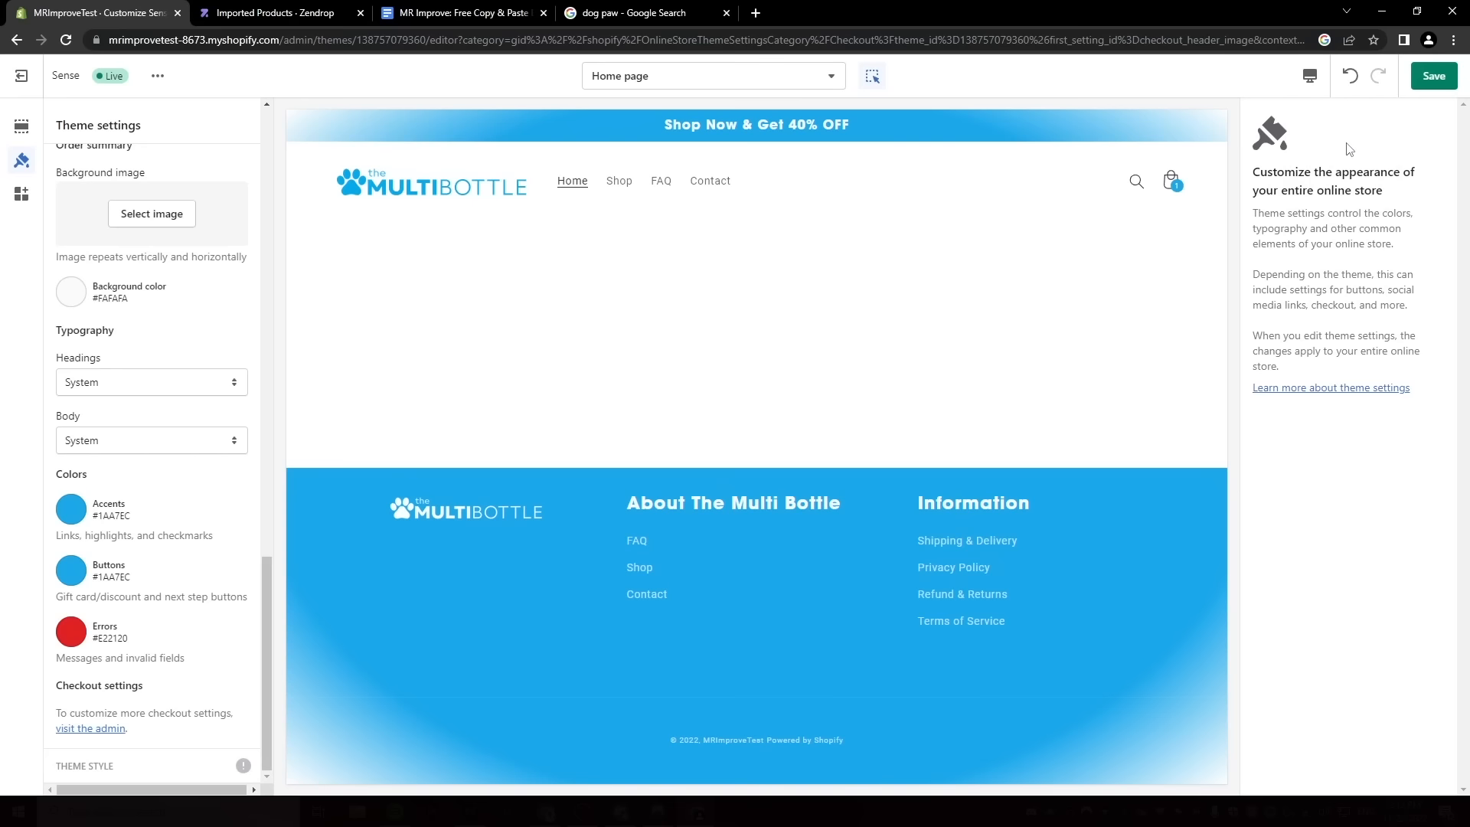
left_click(1312, 77)
left_click(1330, 115)
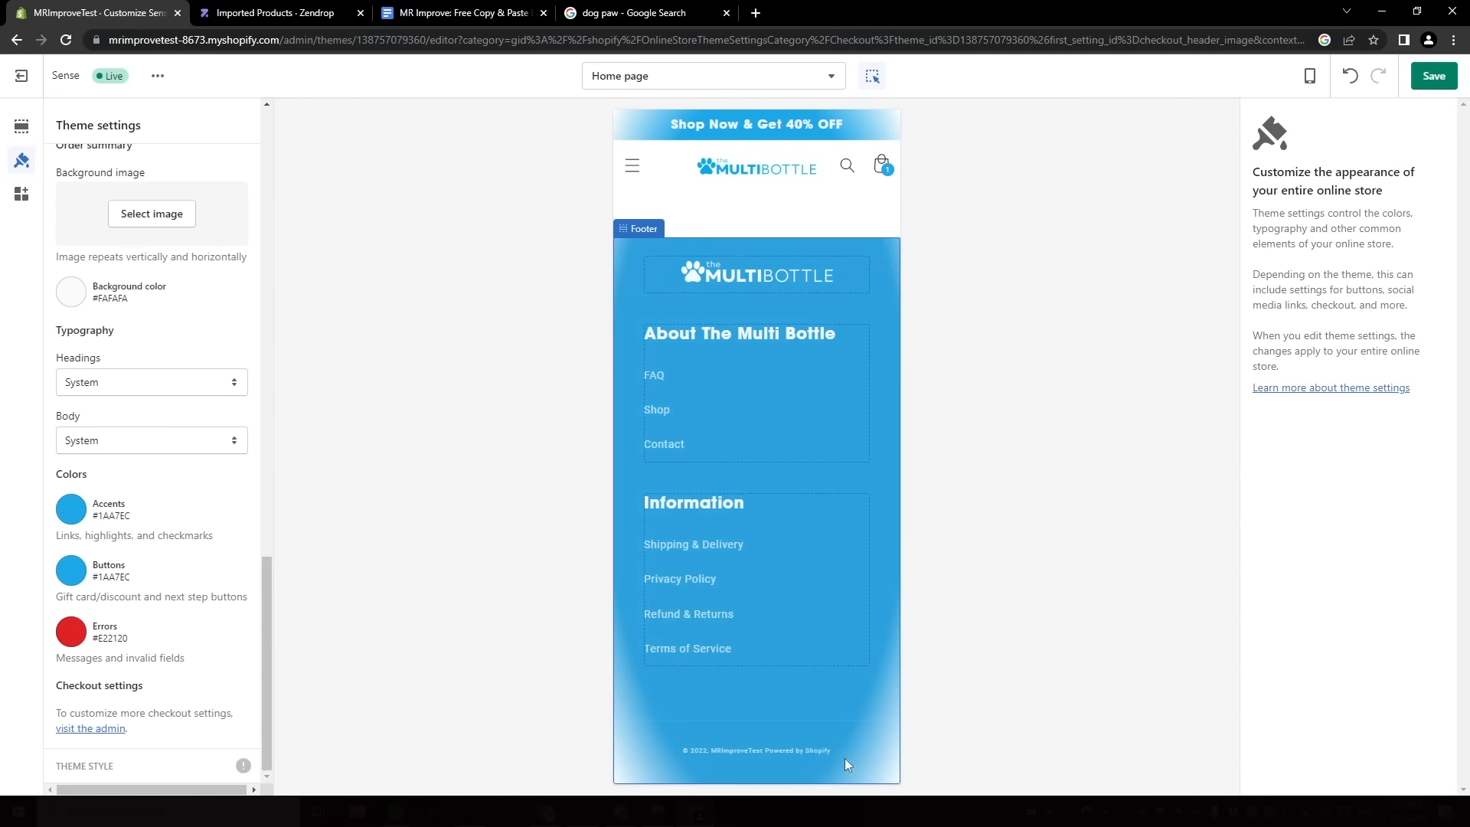
left_click(764, 754)
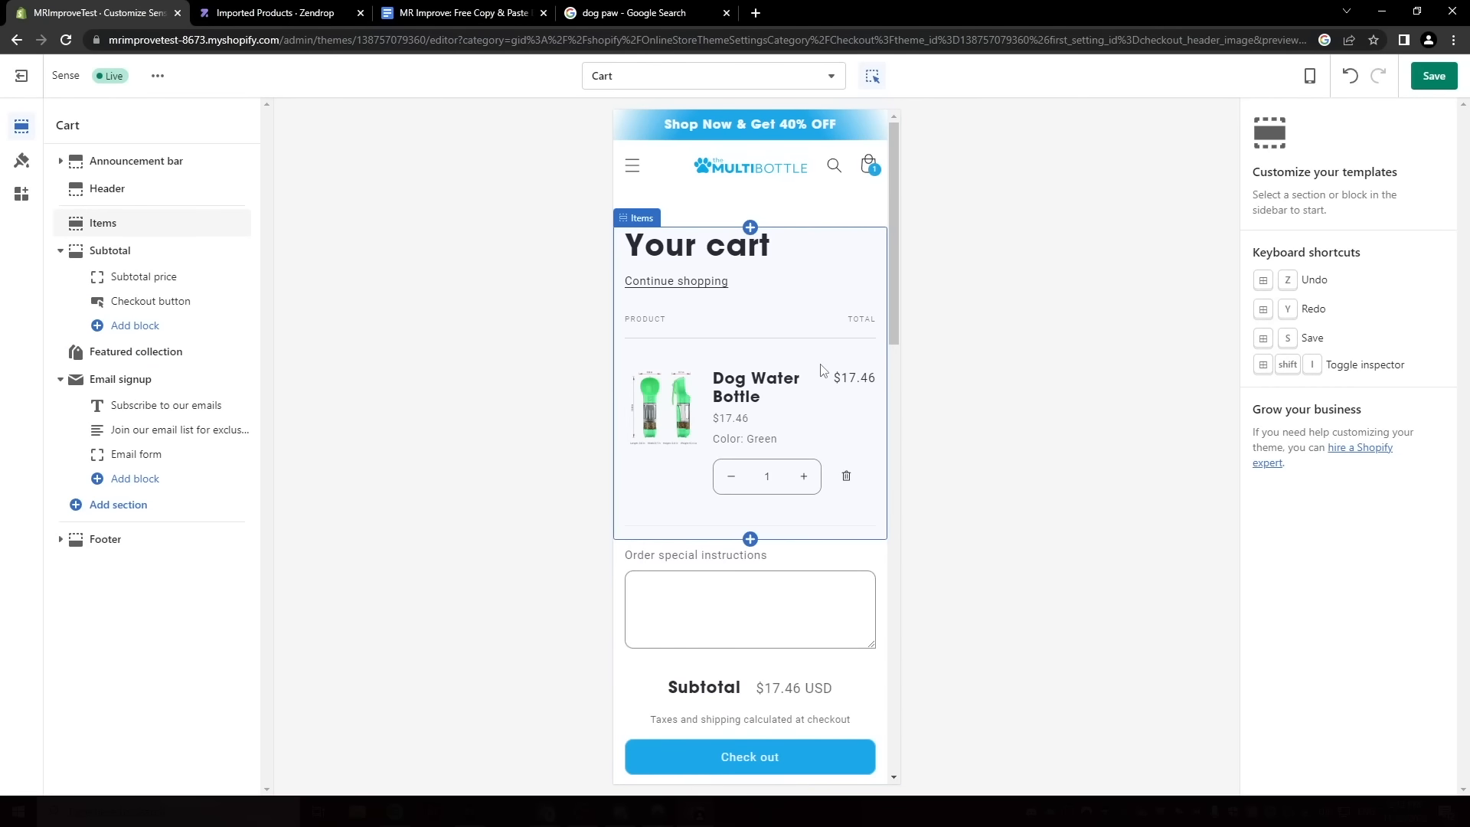
Hide the Featured collection and Email signup sections on the cart page.
scroll(820, 365, "down", 2)
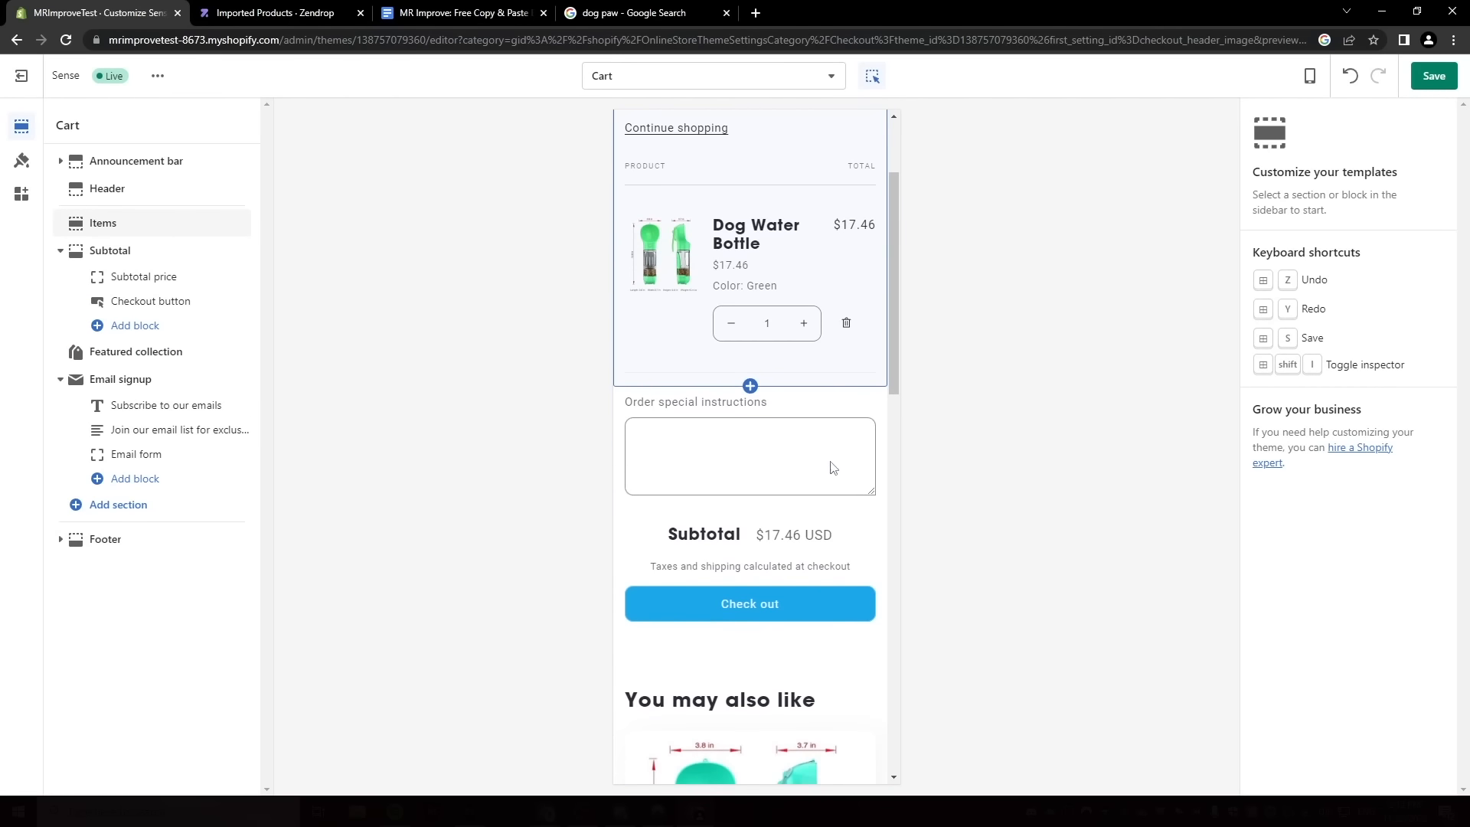
left_click_drag(682, 576, 858, 575)
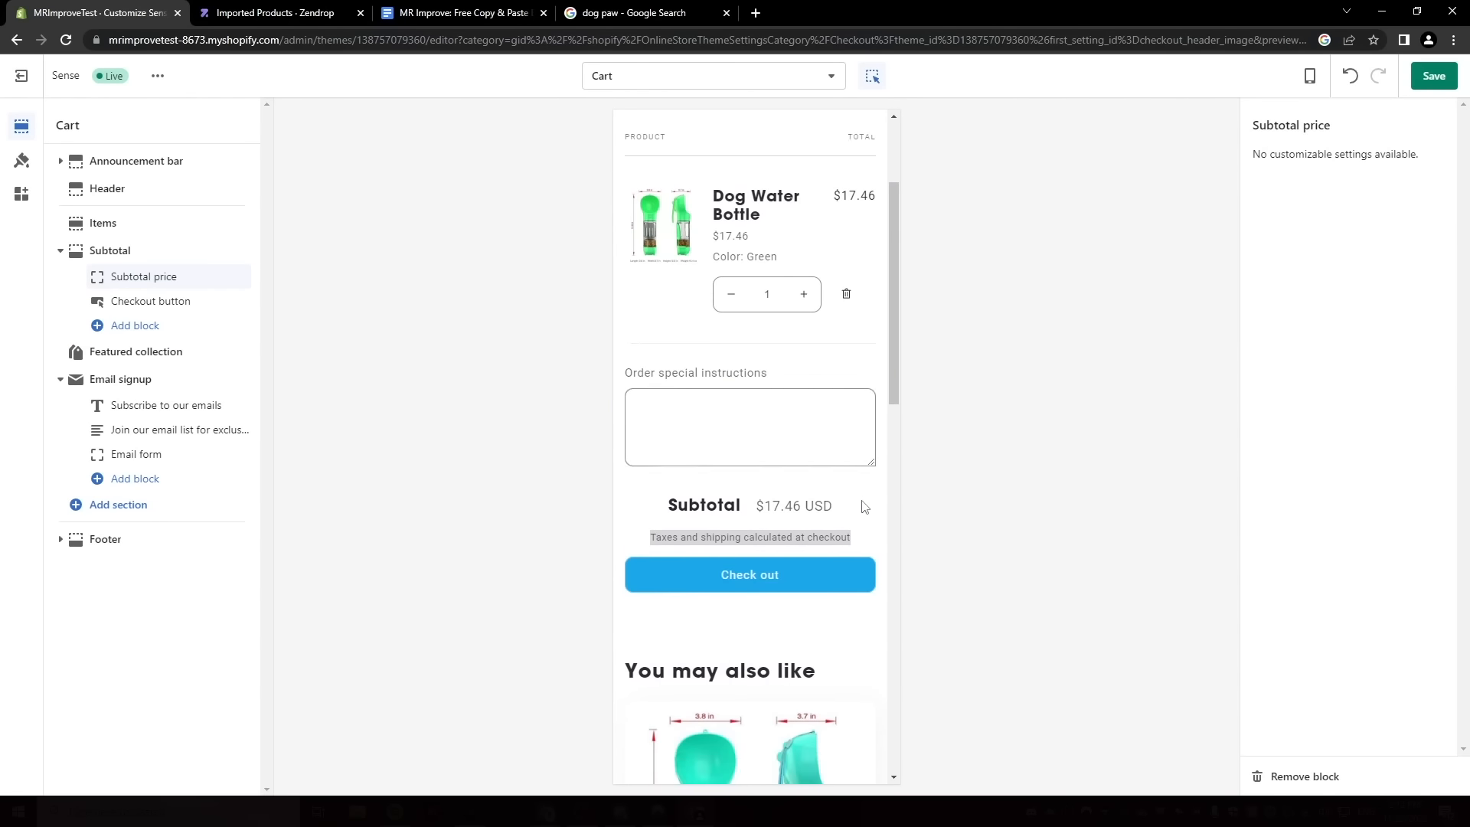
left_click(222, 349)
left_click(218, 351)
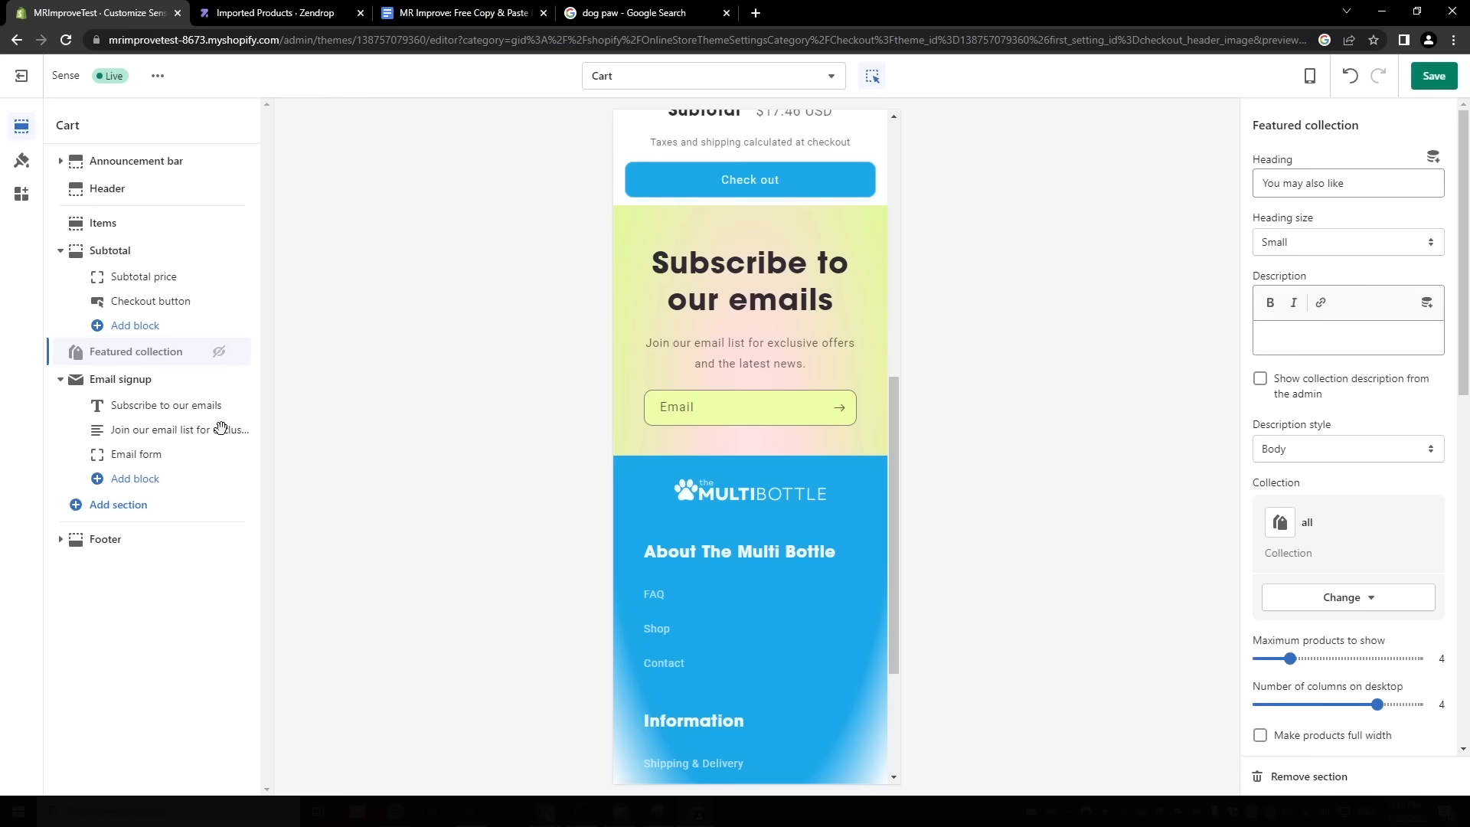
left_click(218, 381)
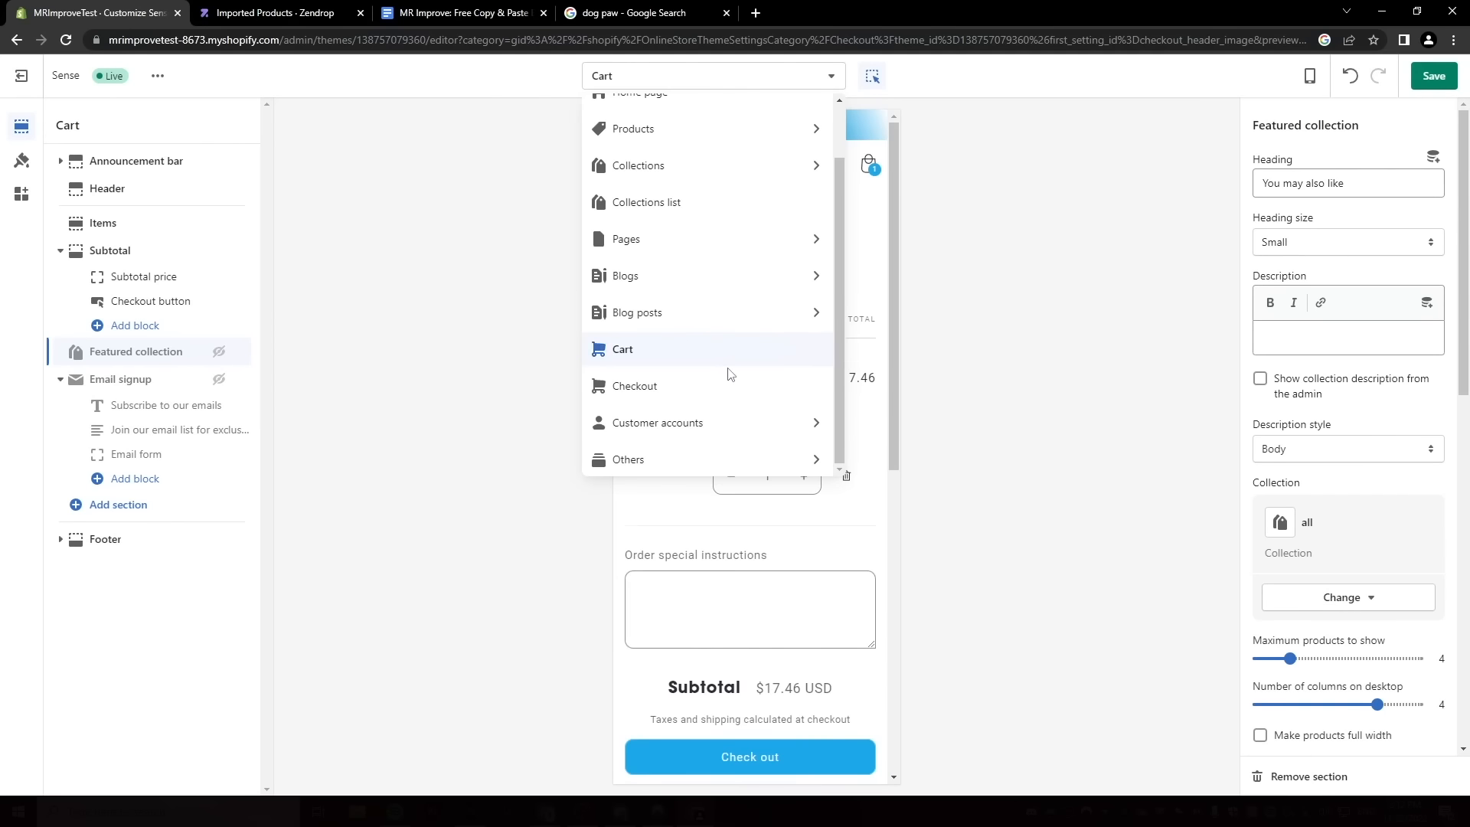
Hide the Email signup section on the default page (FAQ) and contact templates.
left_click(800, 242)
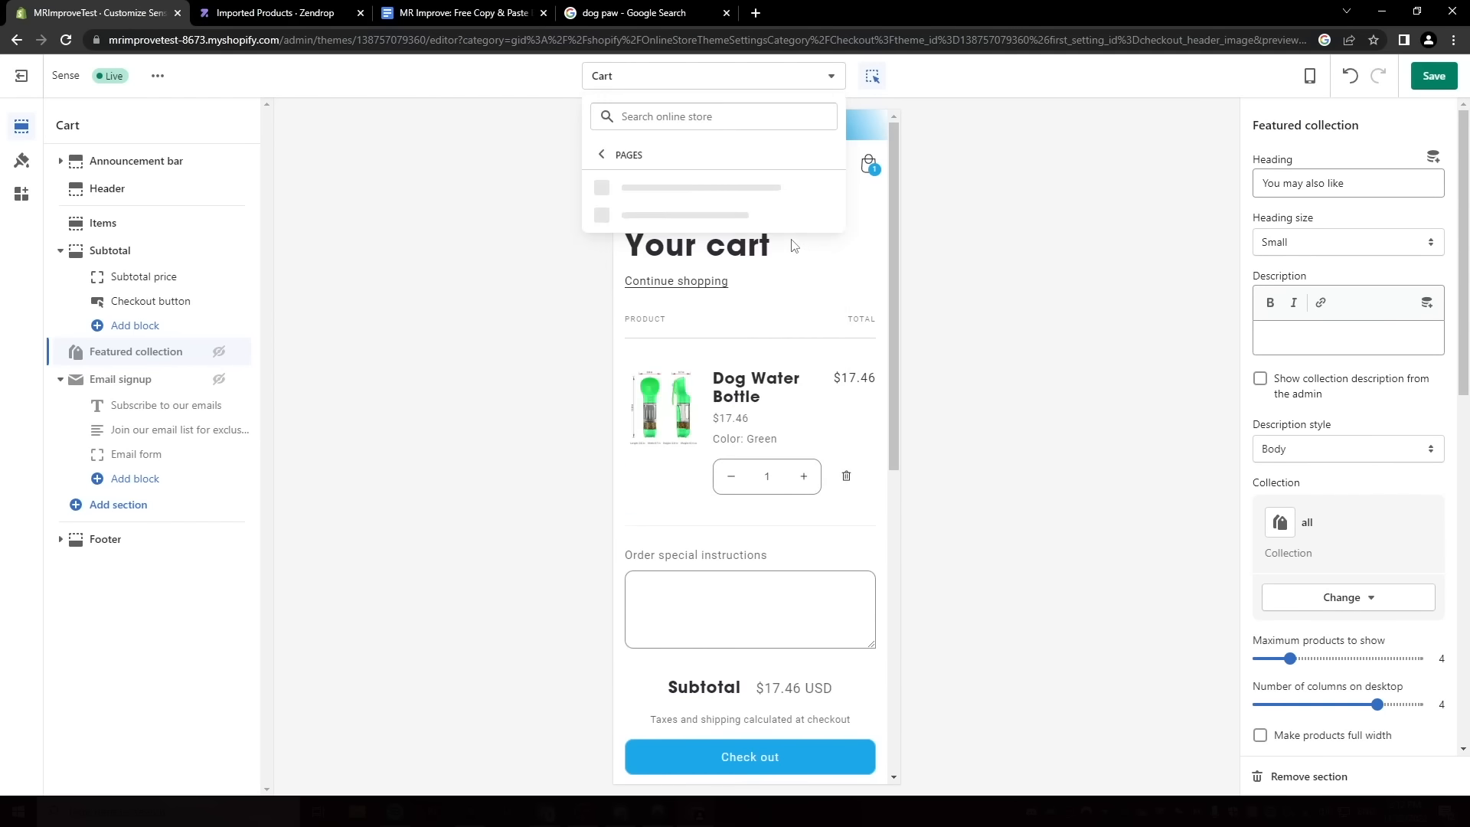
left_click(677, 195)
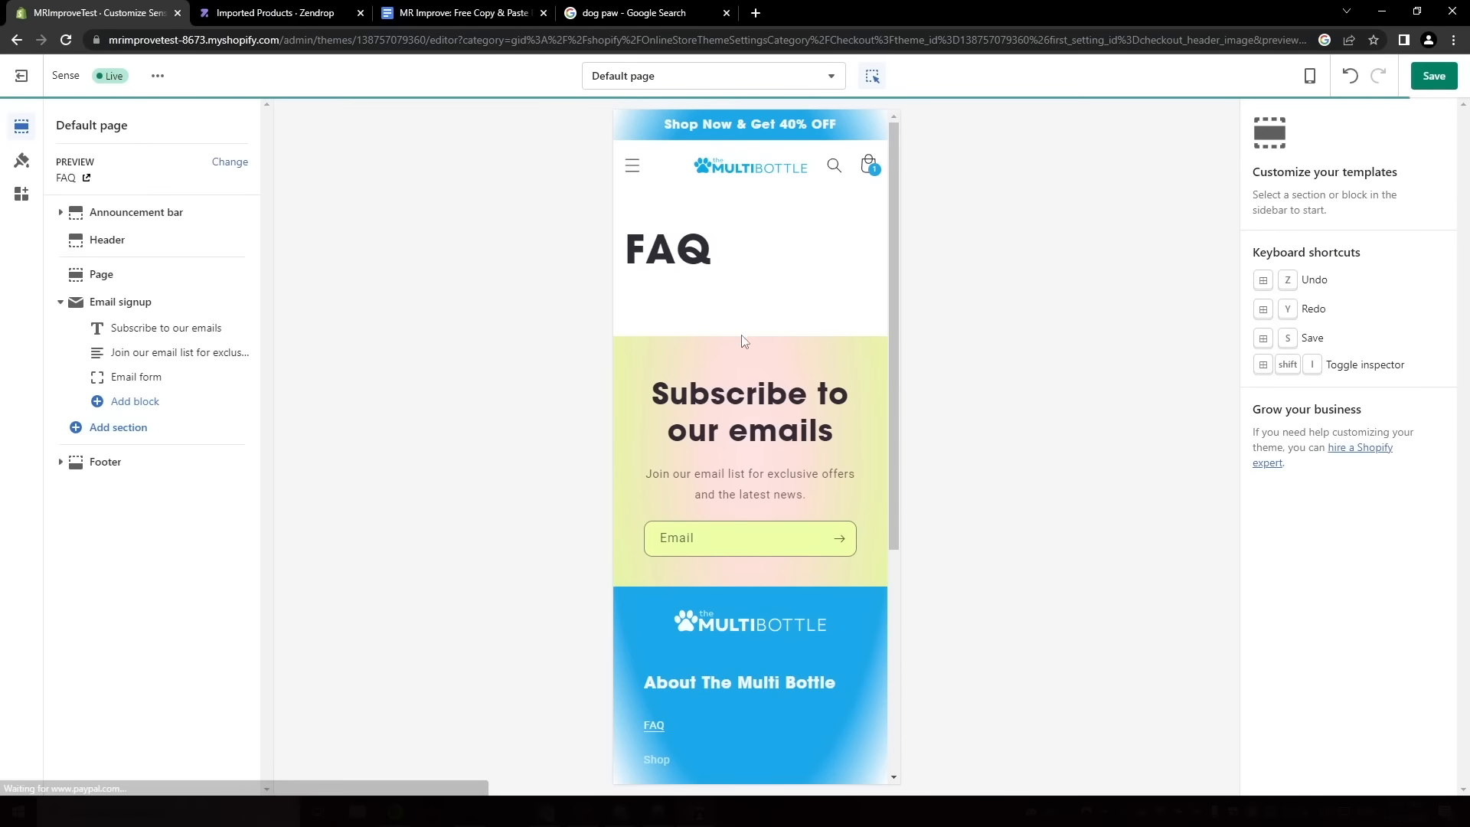
left_click(219, 303)
left_click(699, 80)
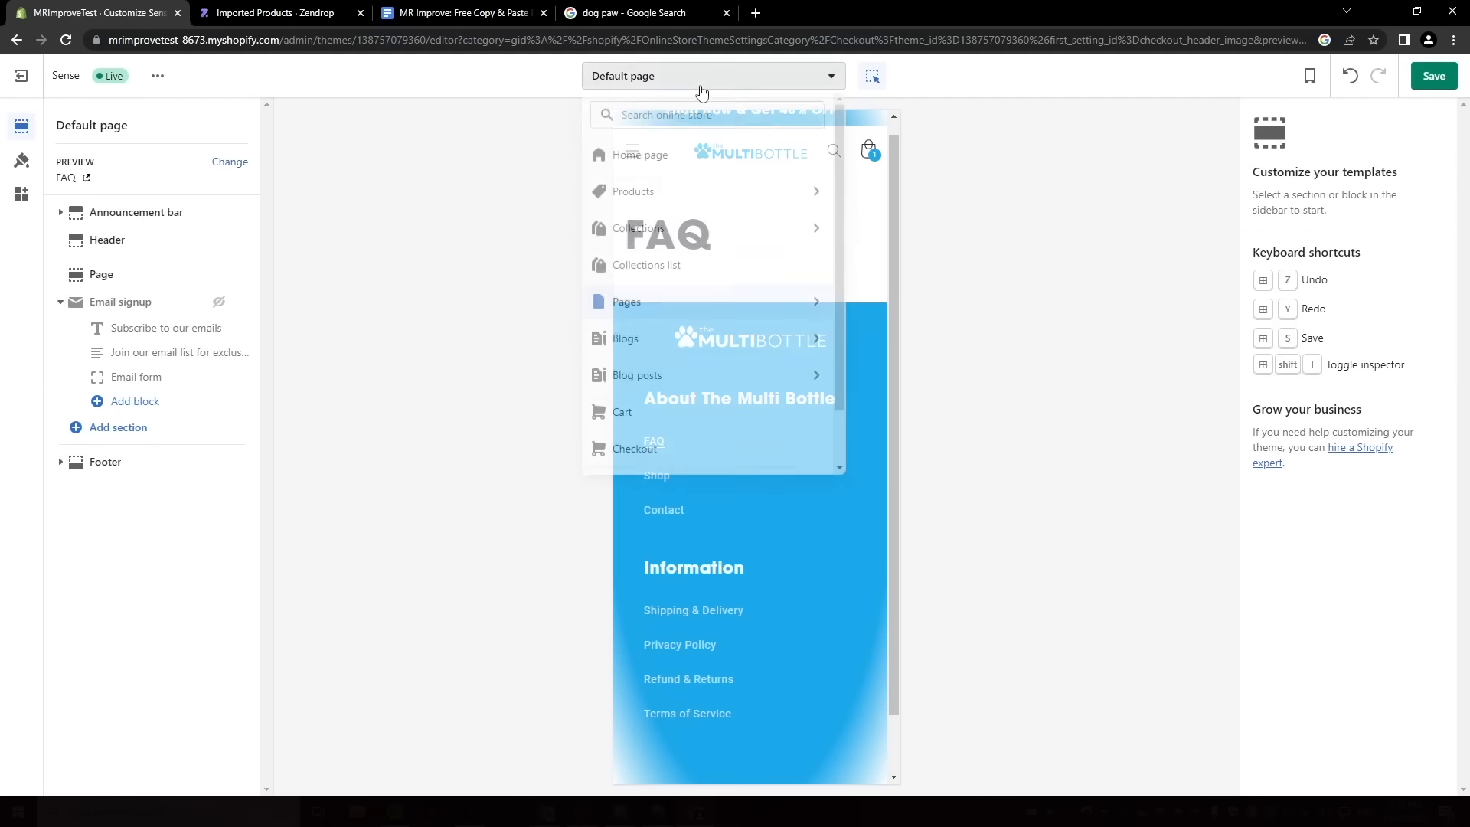
left_click(668, 303)
left_click(665, 242)
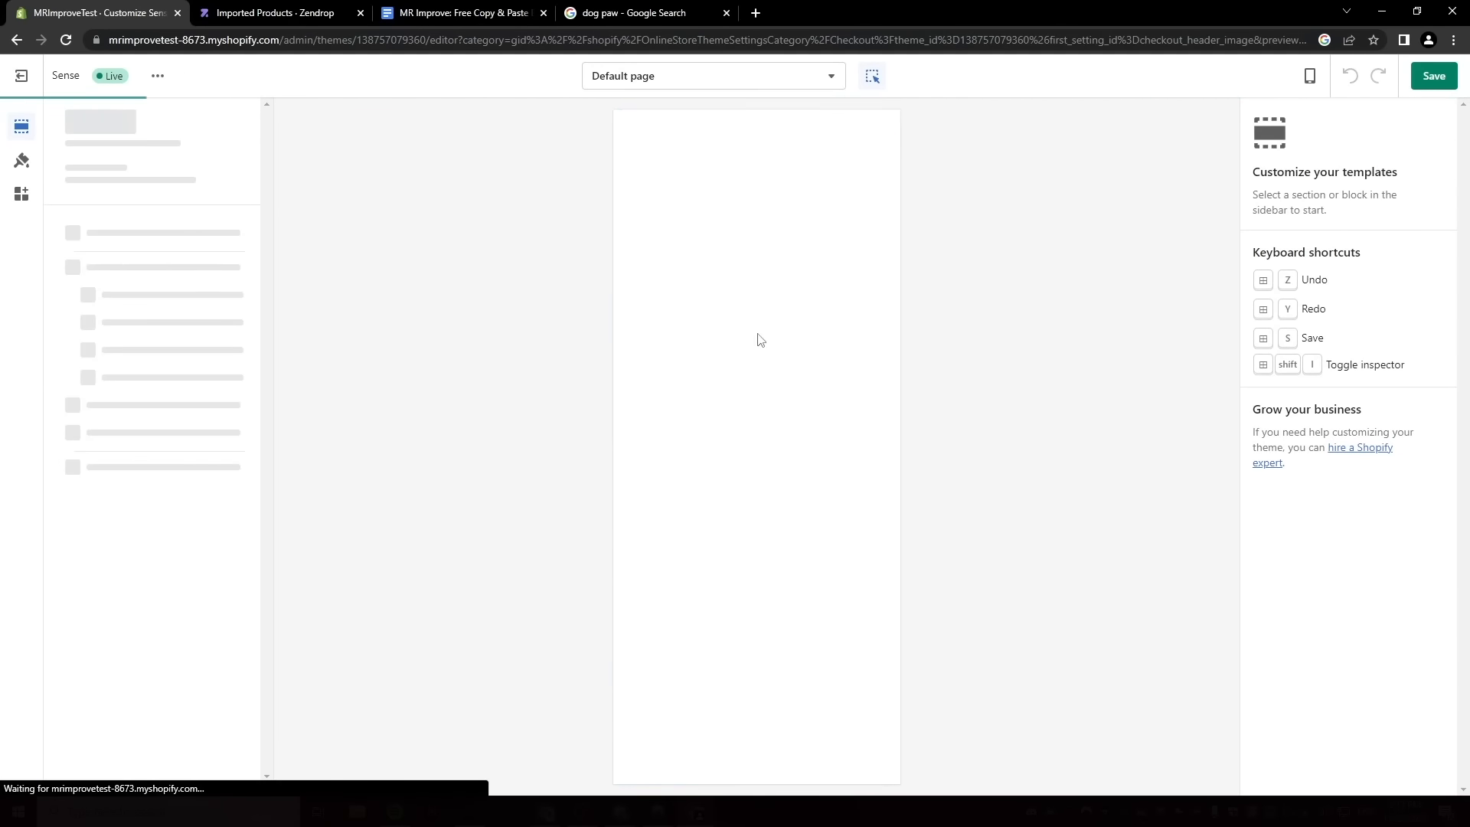
left_click(219, 348)
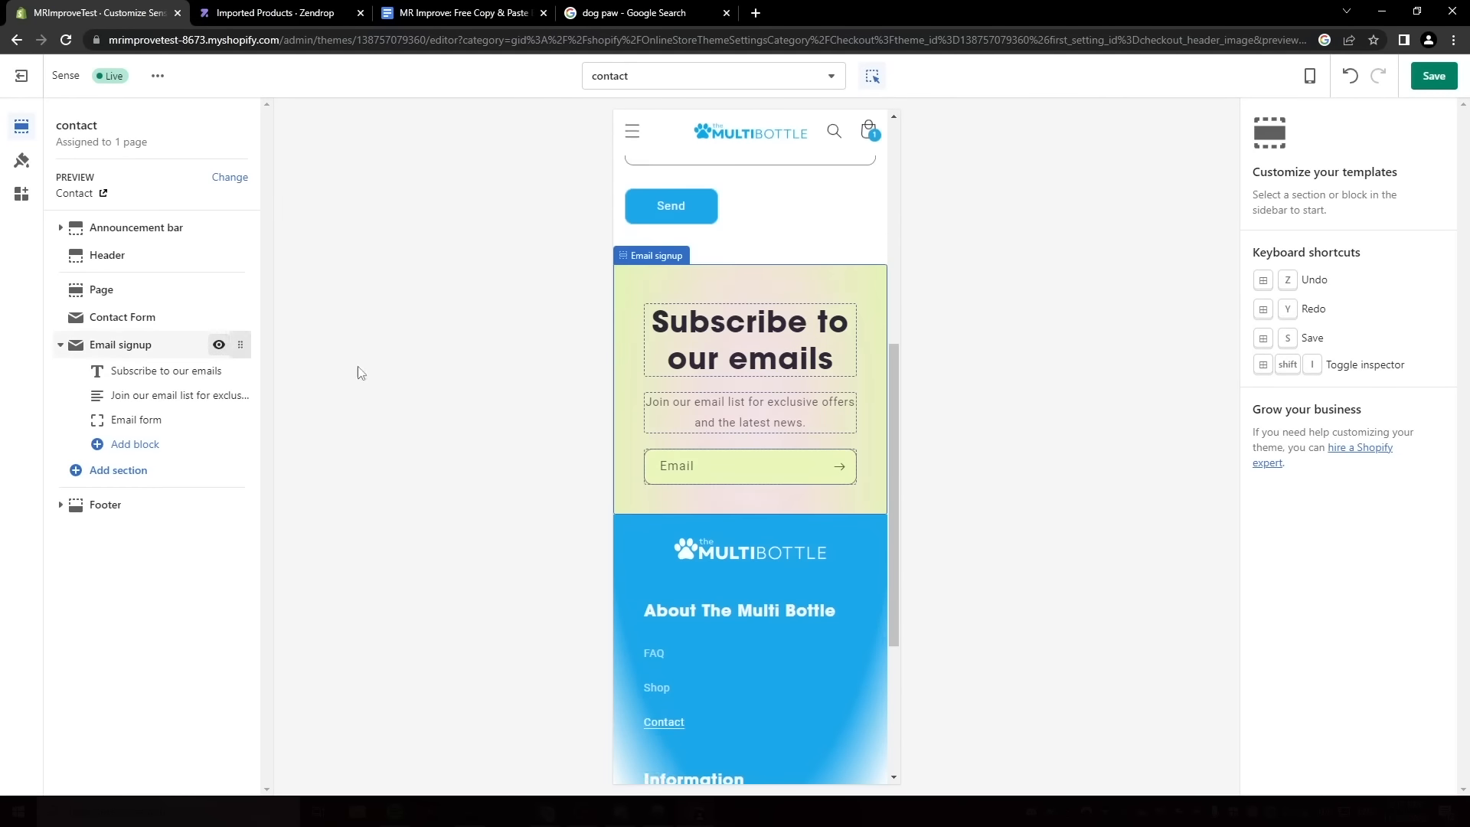
Save the theme edits, exit to the Themes page and view the live storefront.
left_click(1441, 79)
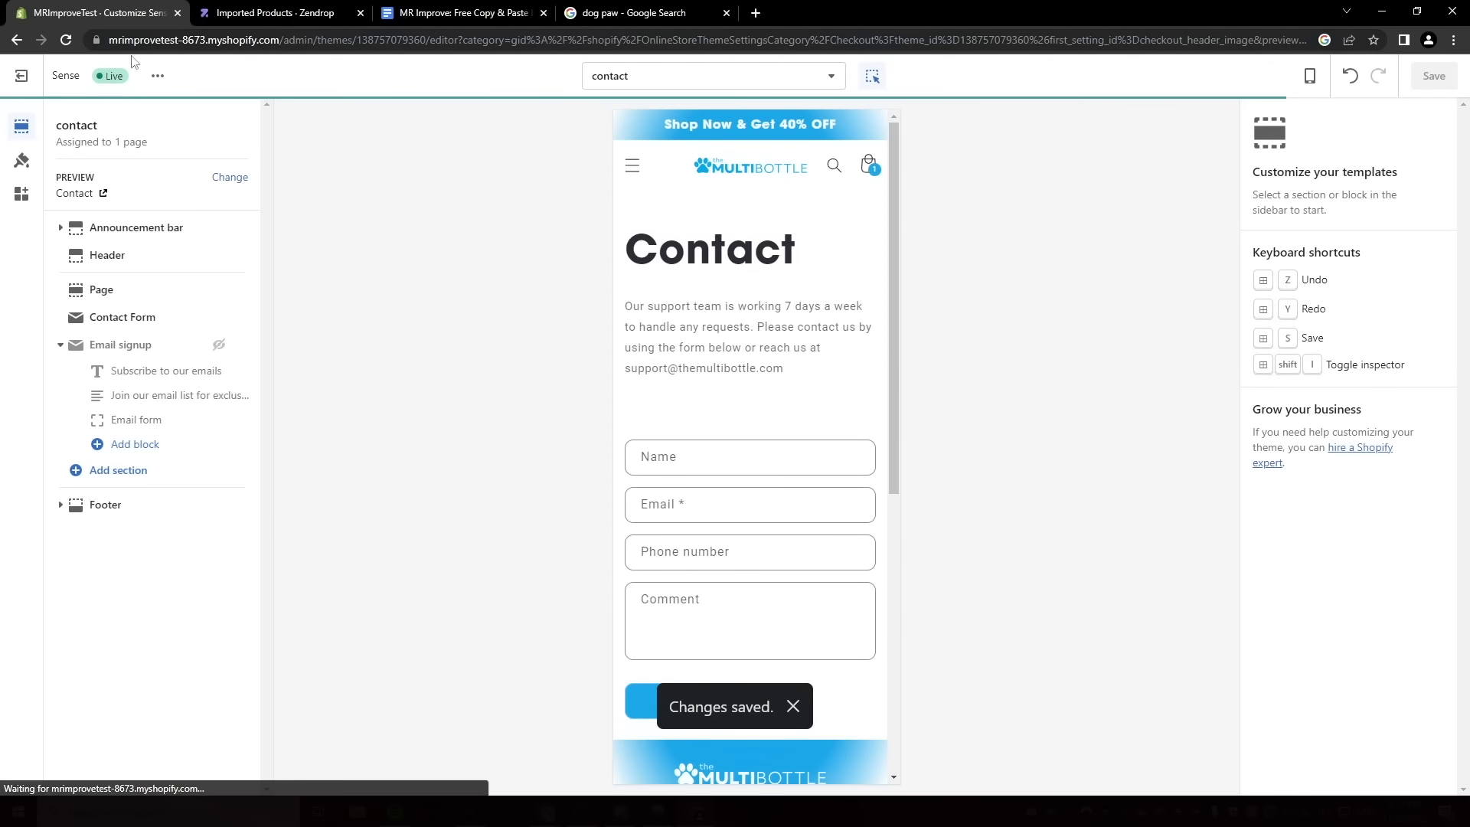
middle_click(21, 77)
left_click(304, 10)
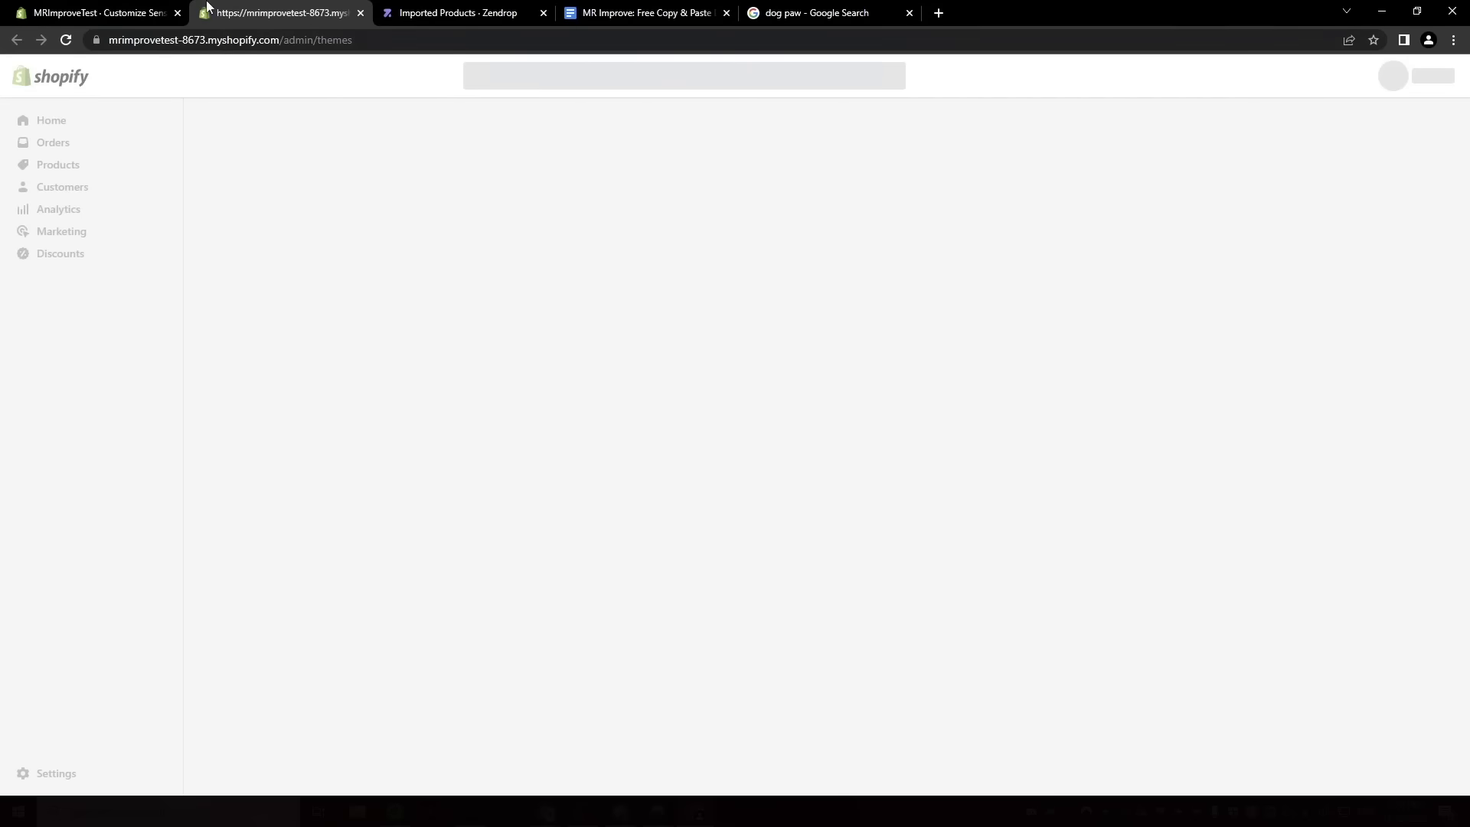
left_click(160, 370)
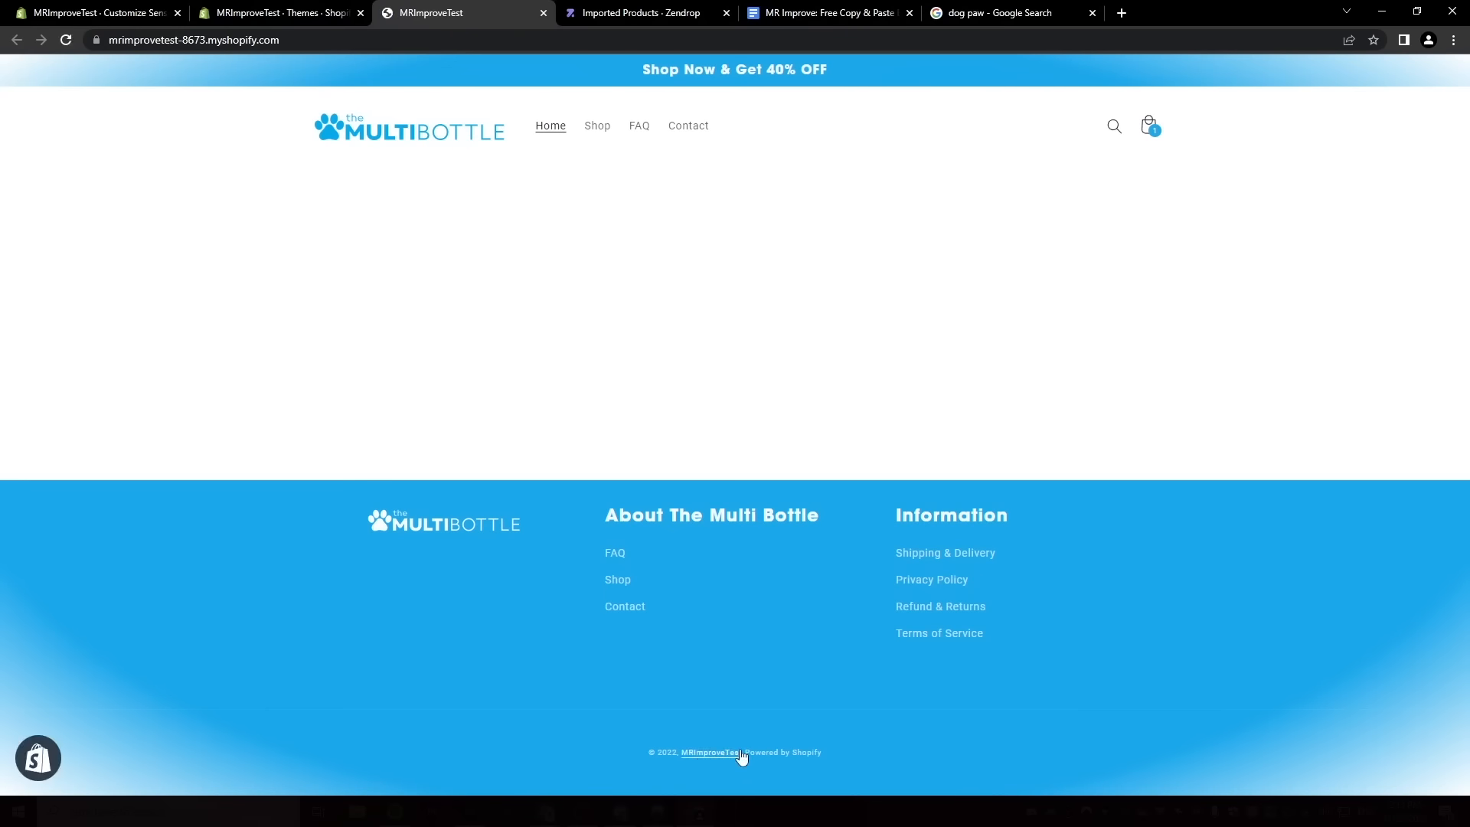
left_click(335, 8)
left_click(1069, 523)
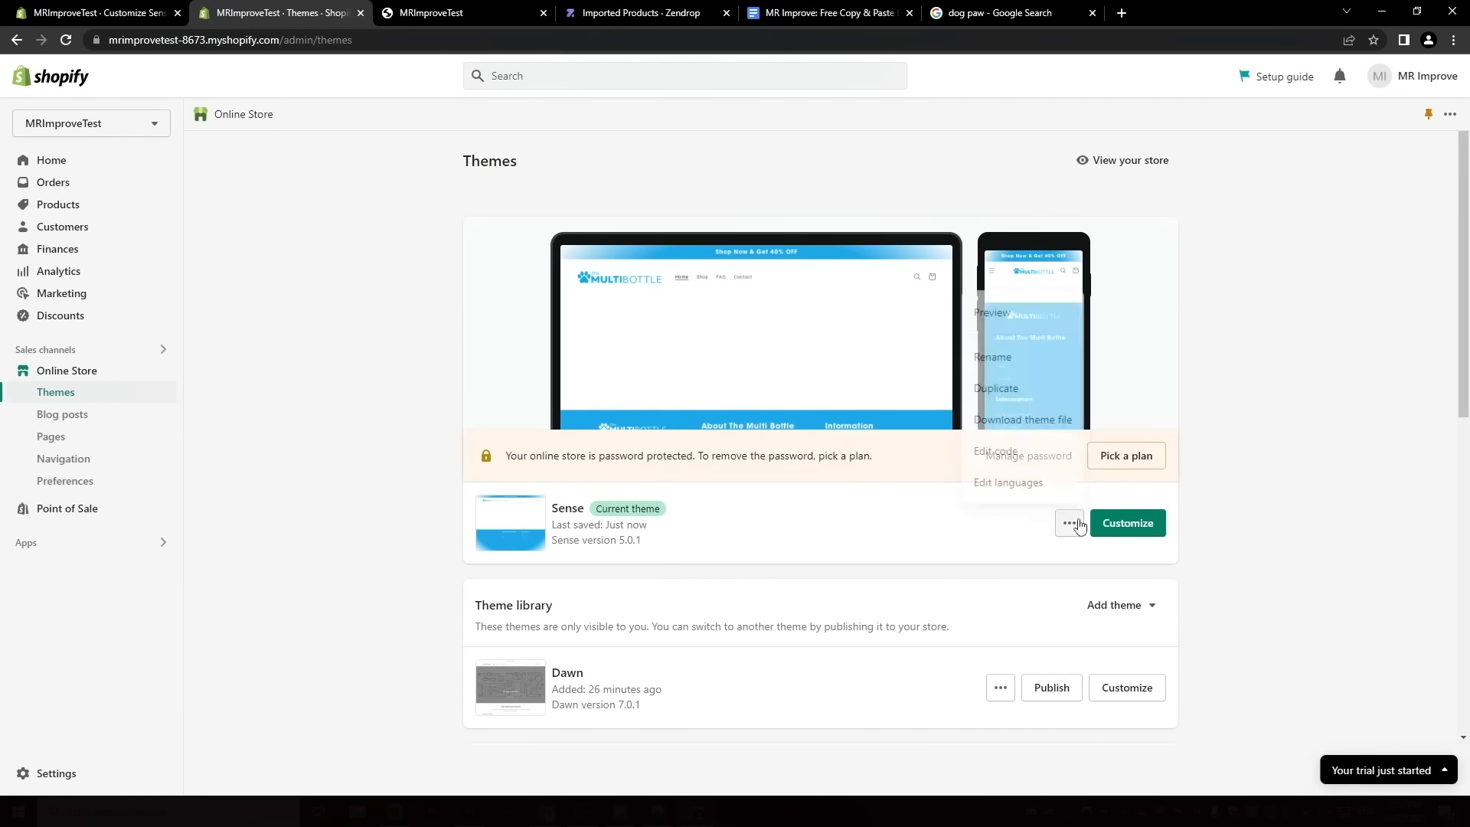
Clear the 'Powered by Shopify' footer text in the theme's language editor.
left_click(1051, 490)
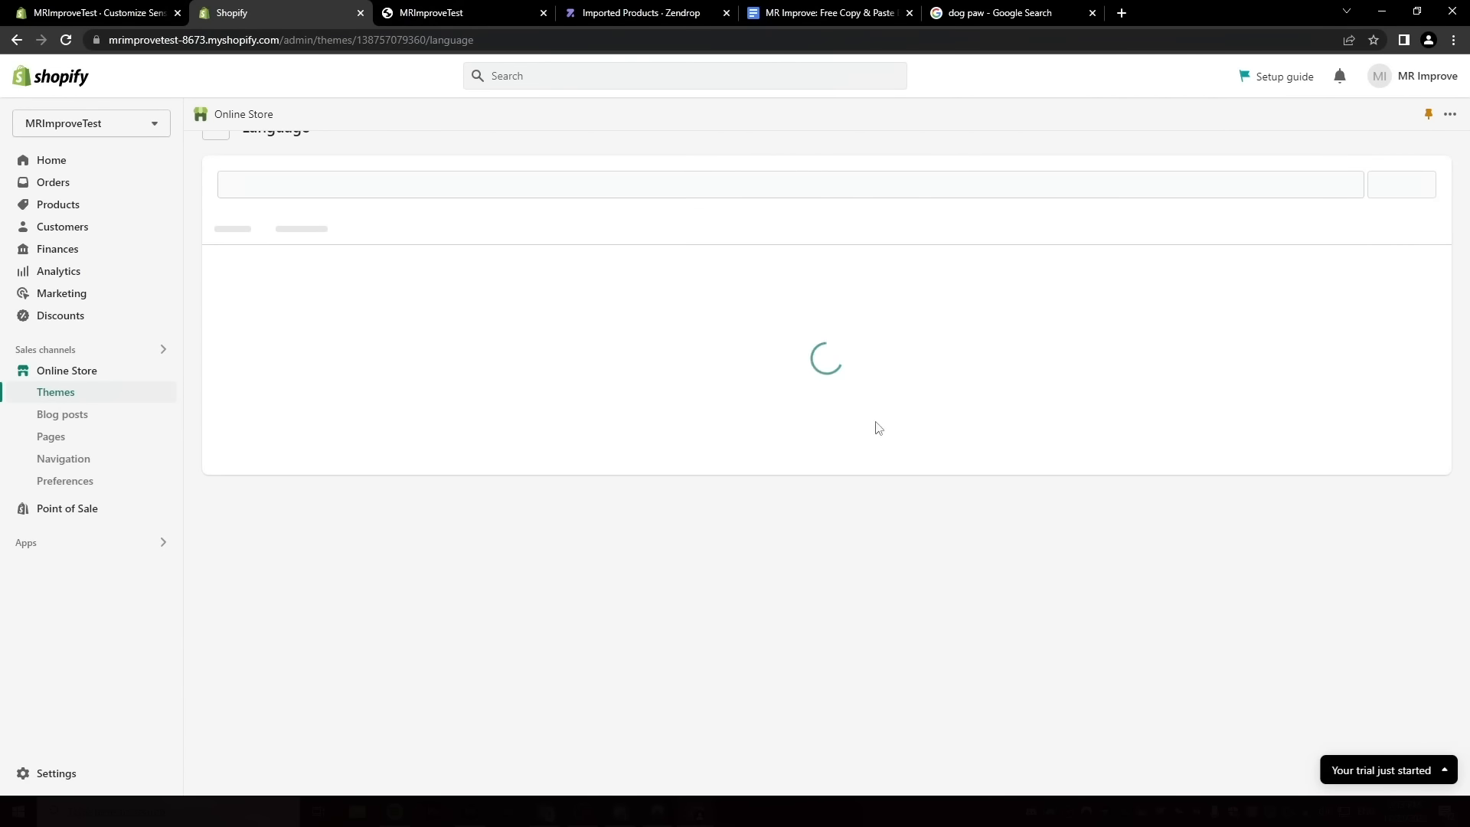
left_click(347, 220)
type("powered")
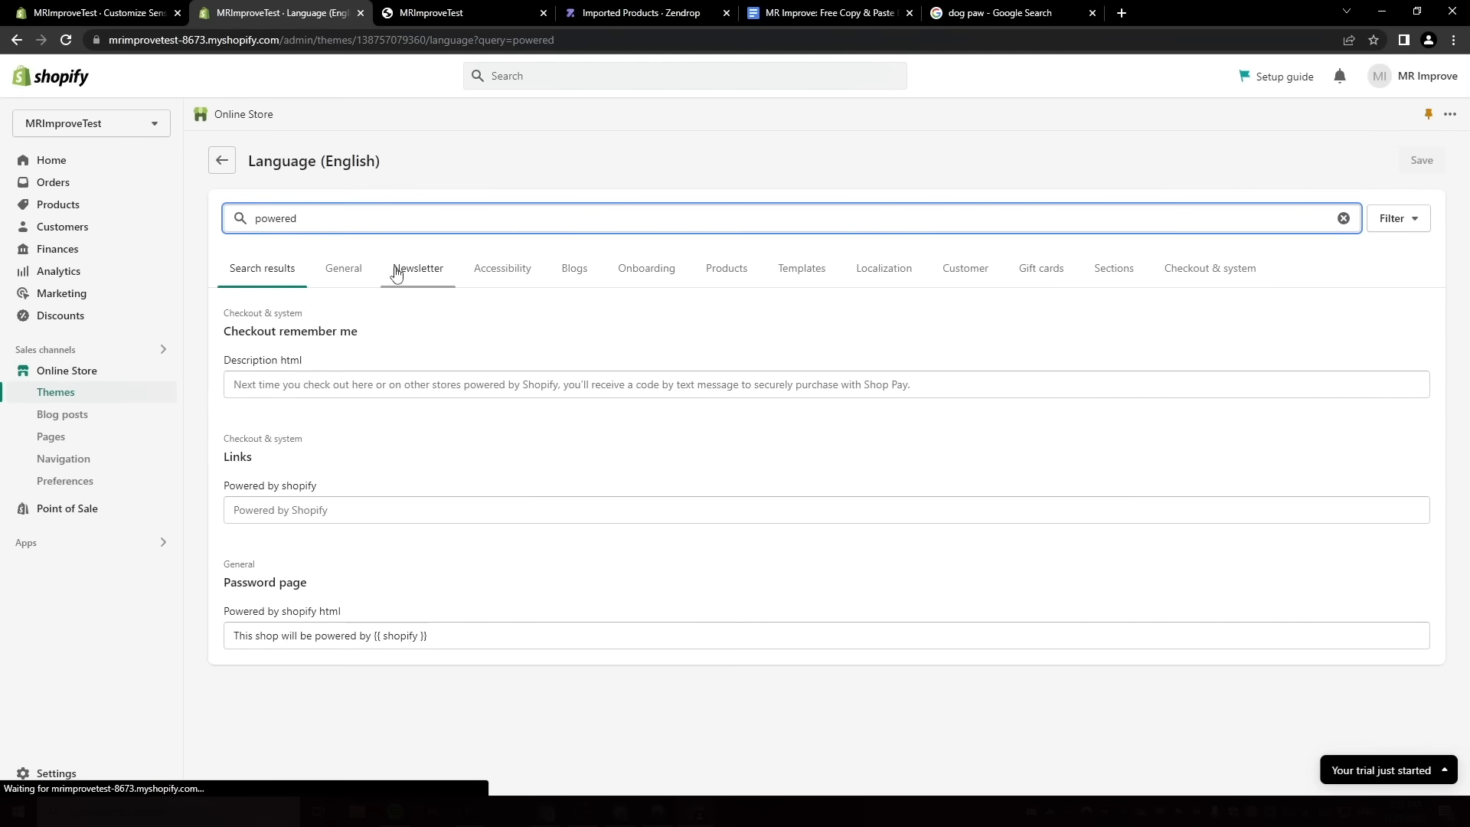
left_click(291, 509)
key("ctrl+a")
key("BackSpace")
left_click(456, 447)
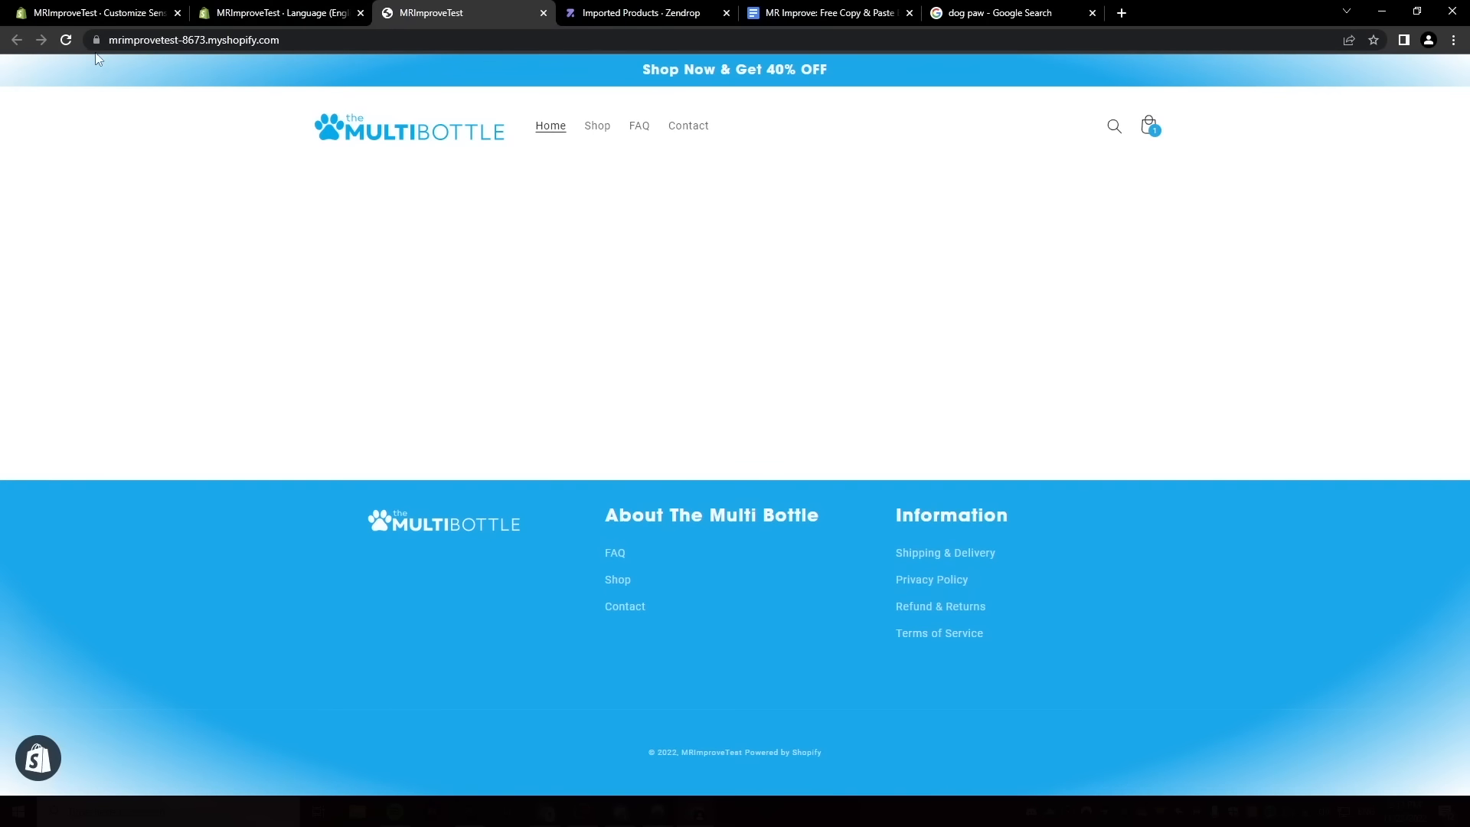
left_click(73, 41)
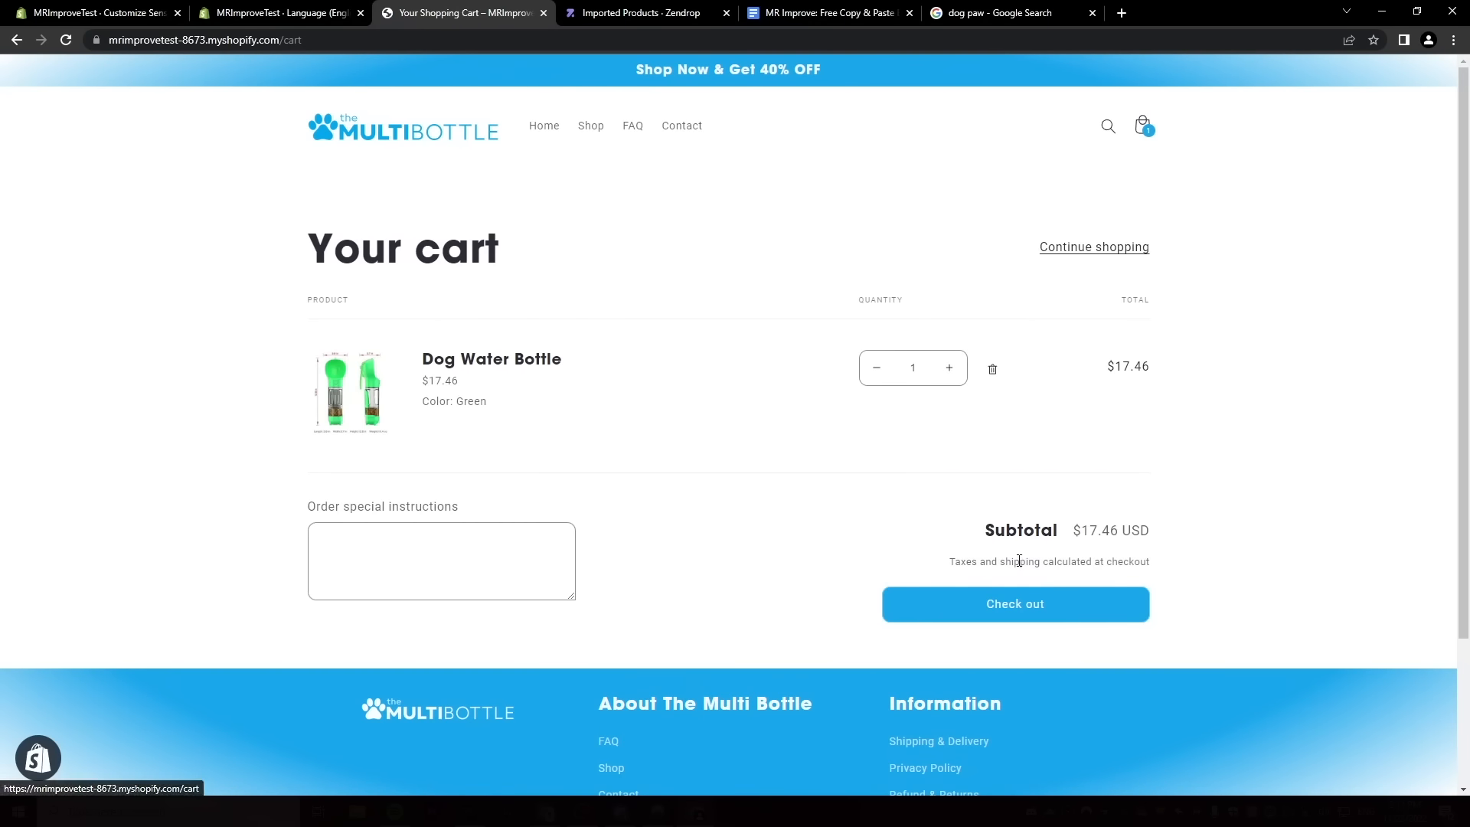
Replace the cart's taxes-and-shipping line with 'This Week Only: Free Shipping!' and save it.
left_click_drag(949, 565, 1153, 564)
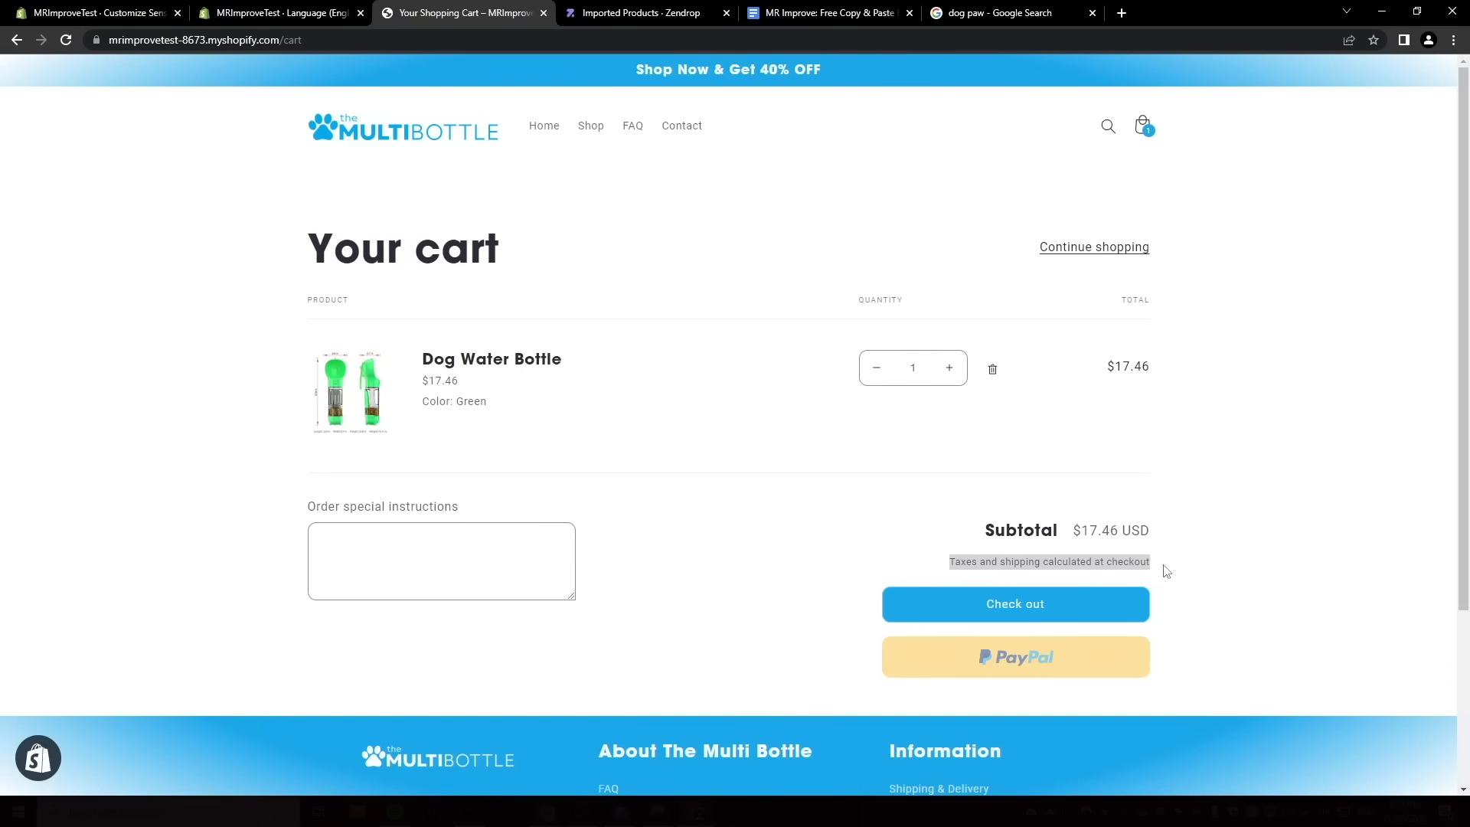
left_click_drag(928, 568, 1178, 561)
key("ctrl+c")
left_click(280, 13)
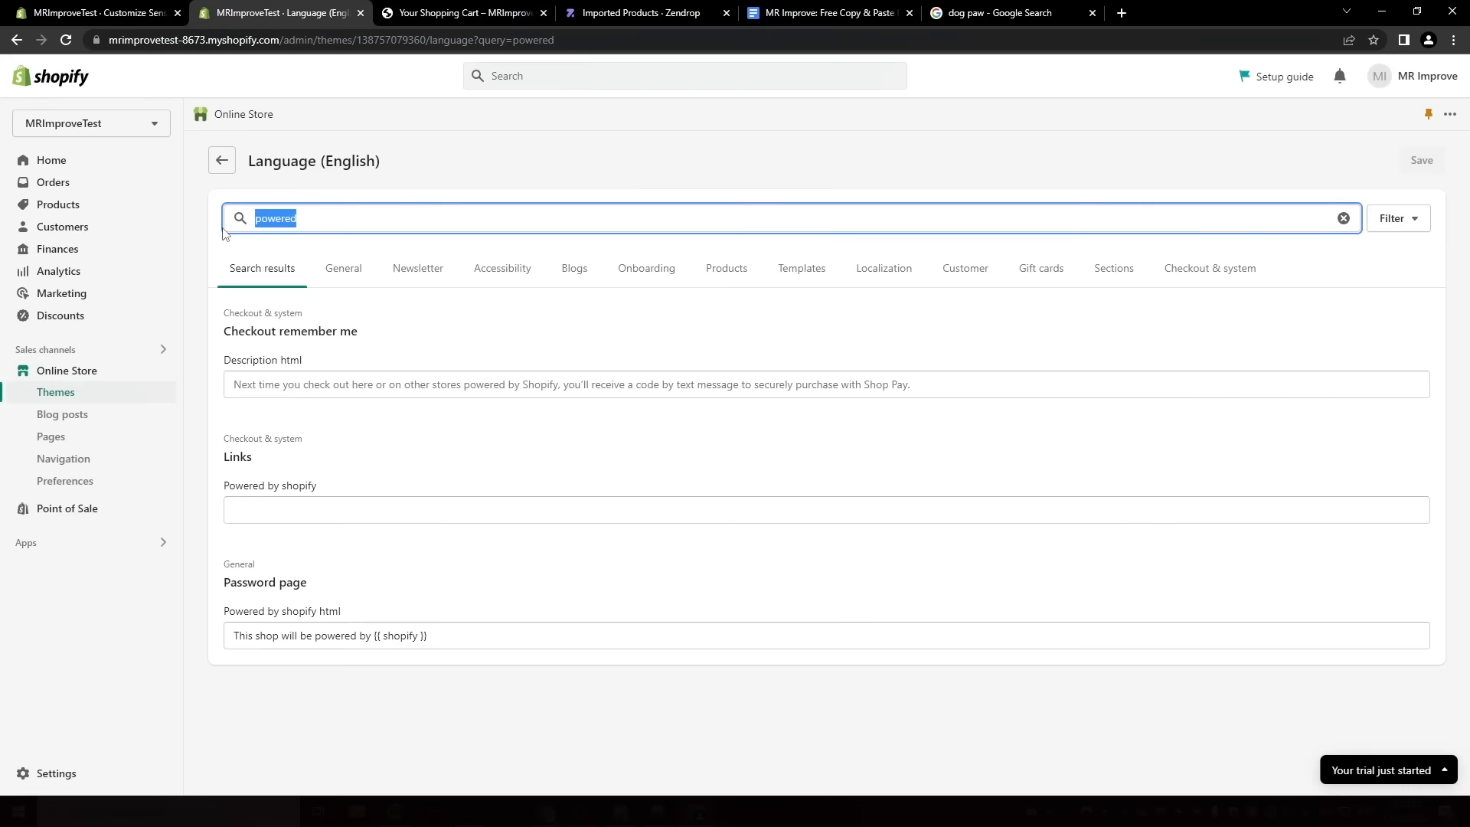
key("ctrl+v")
left_click(407, 392)
key("ctrl+a")
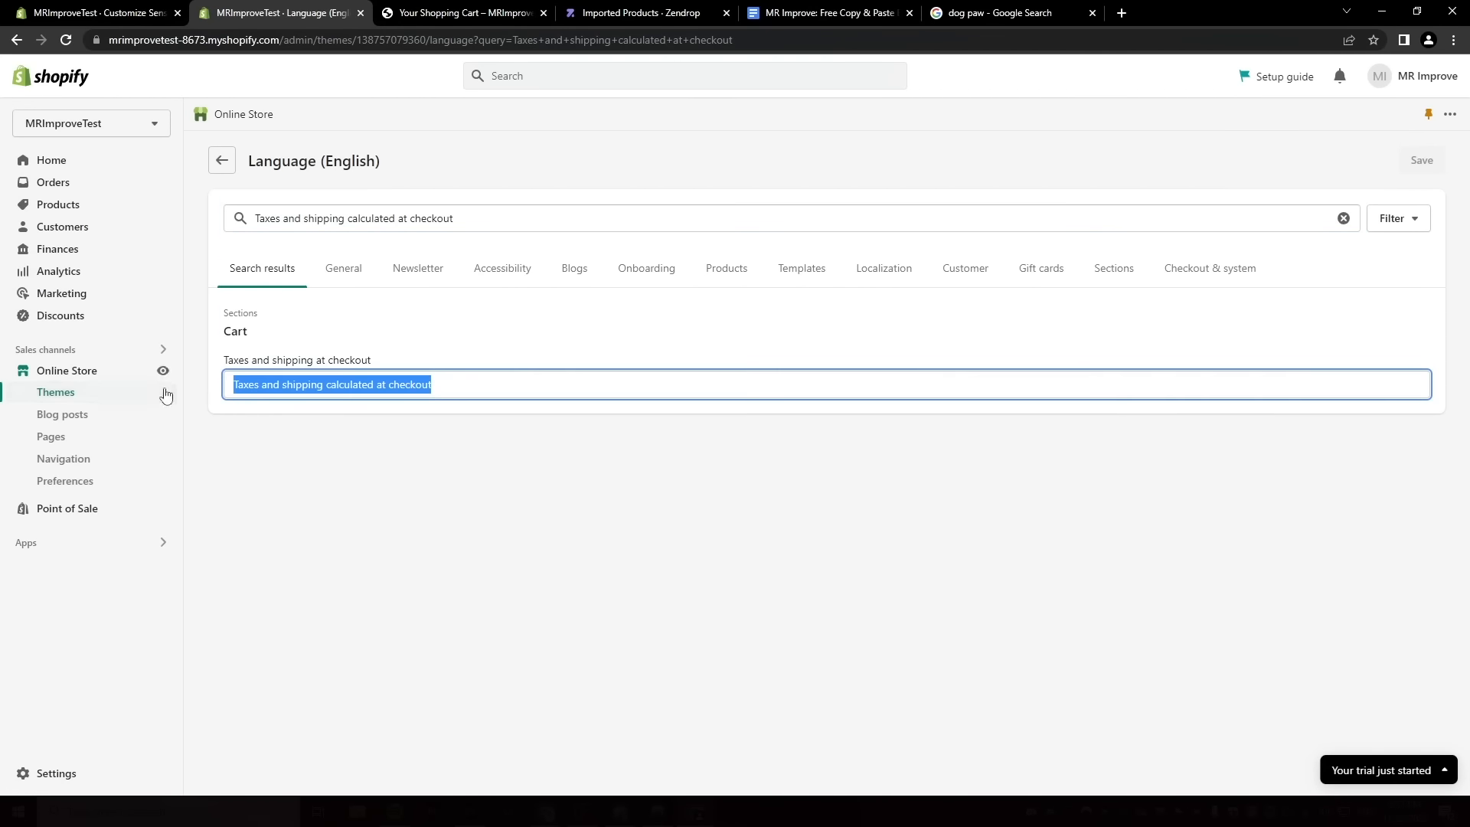
type("This Week Only")
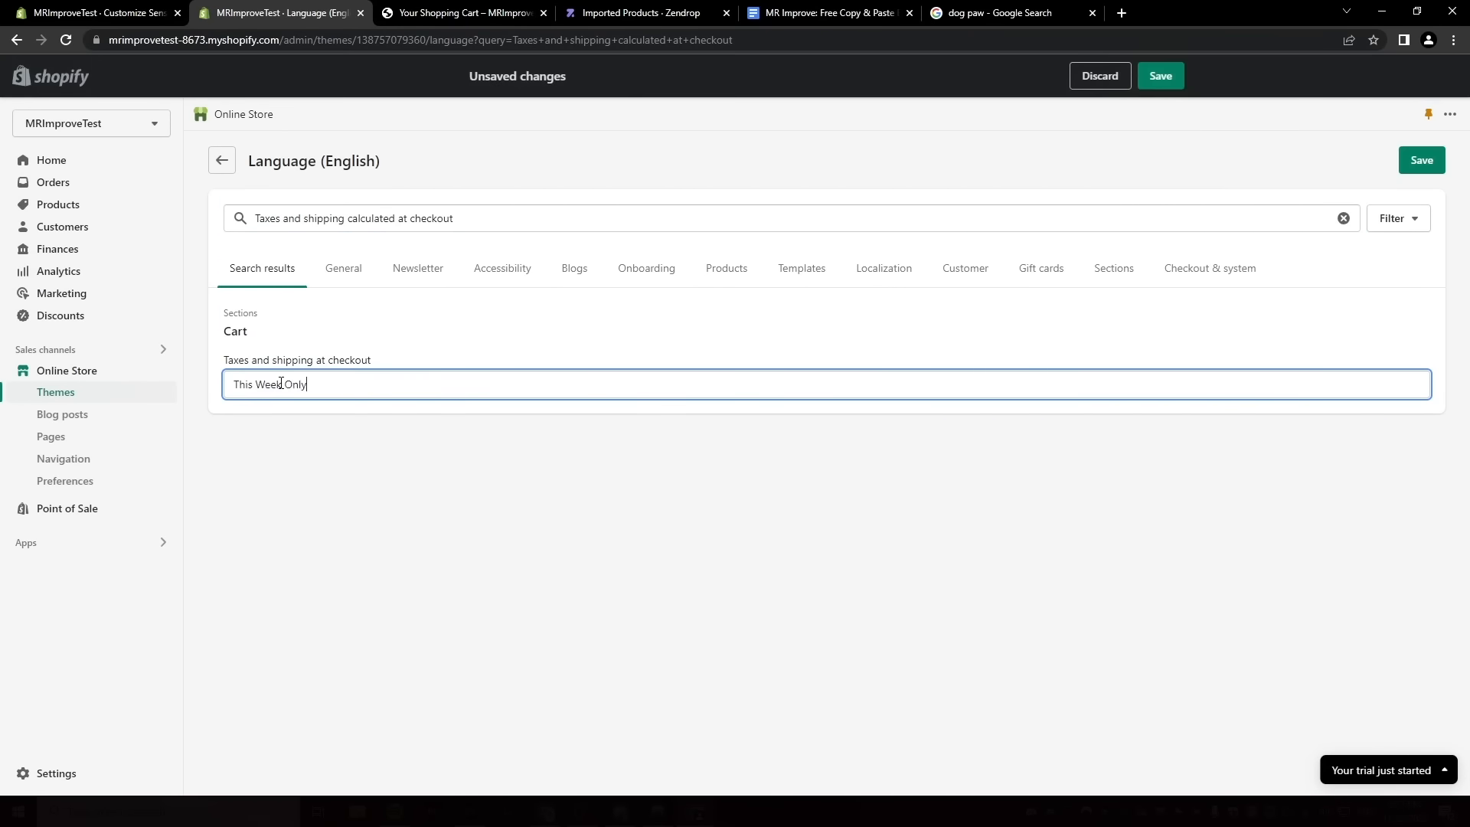
type(": Free Shippi")
key("F5")
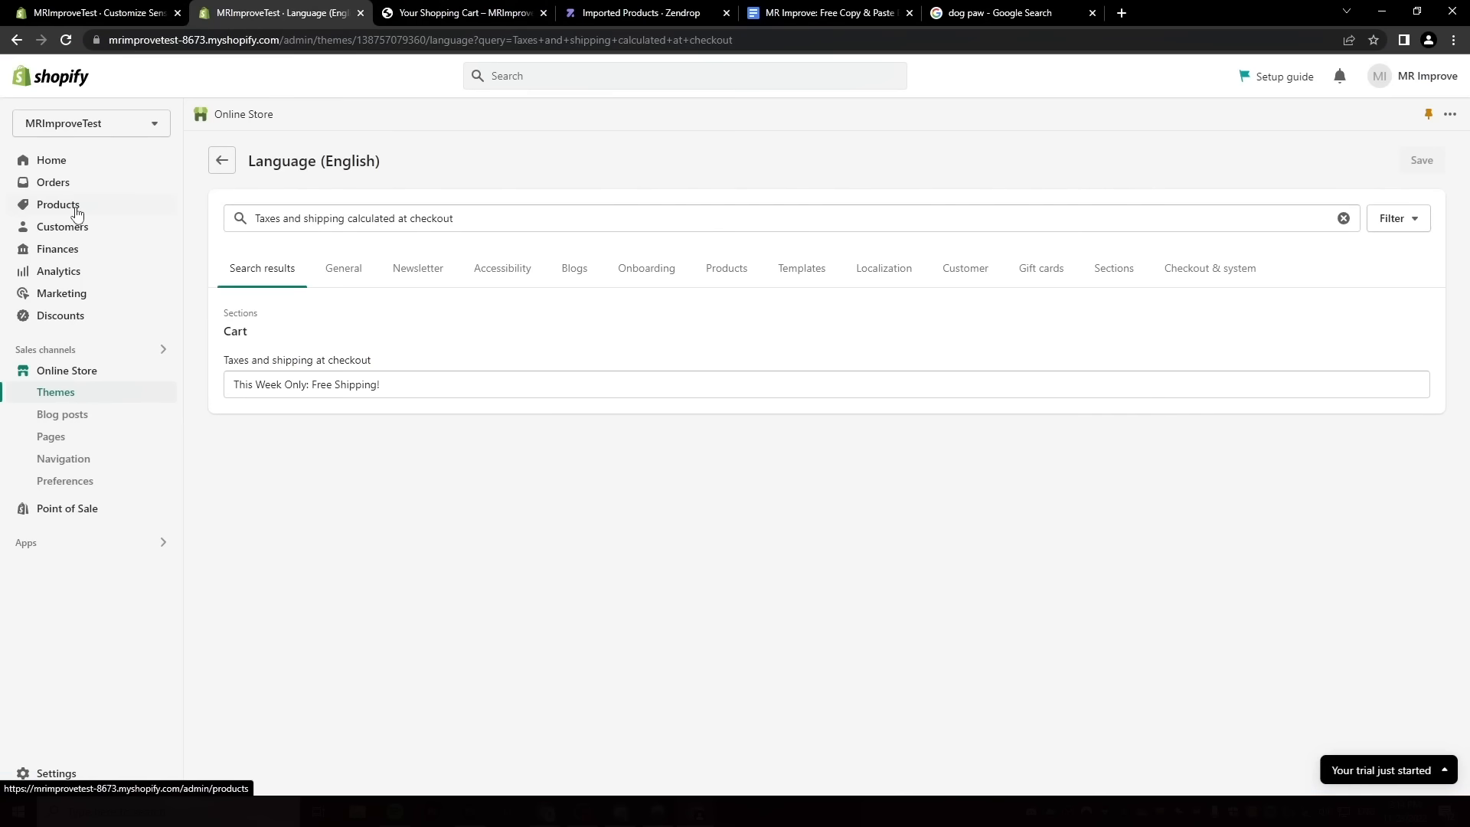
left_click(75, 209)
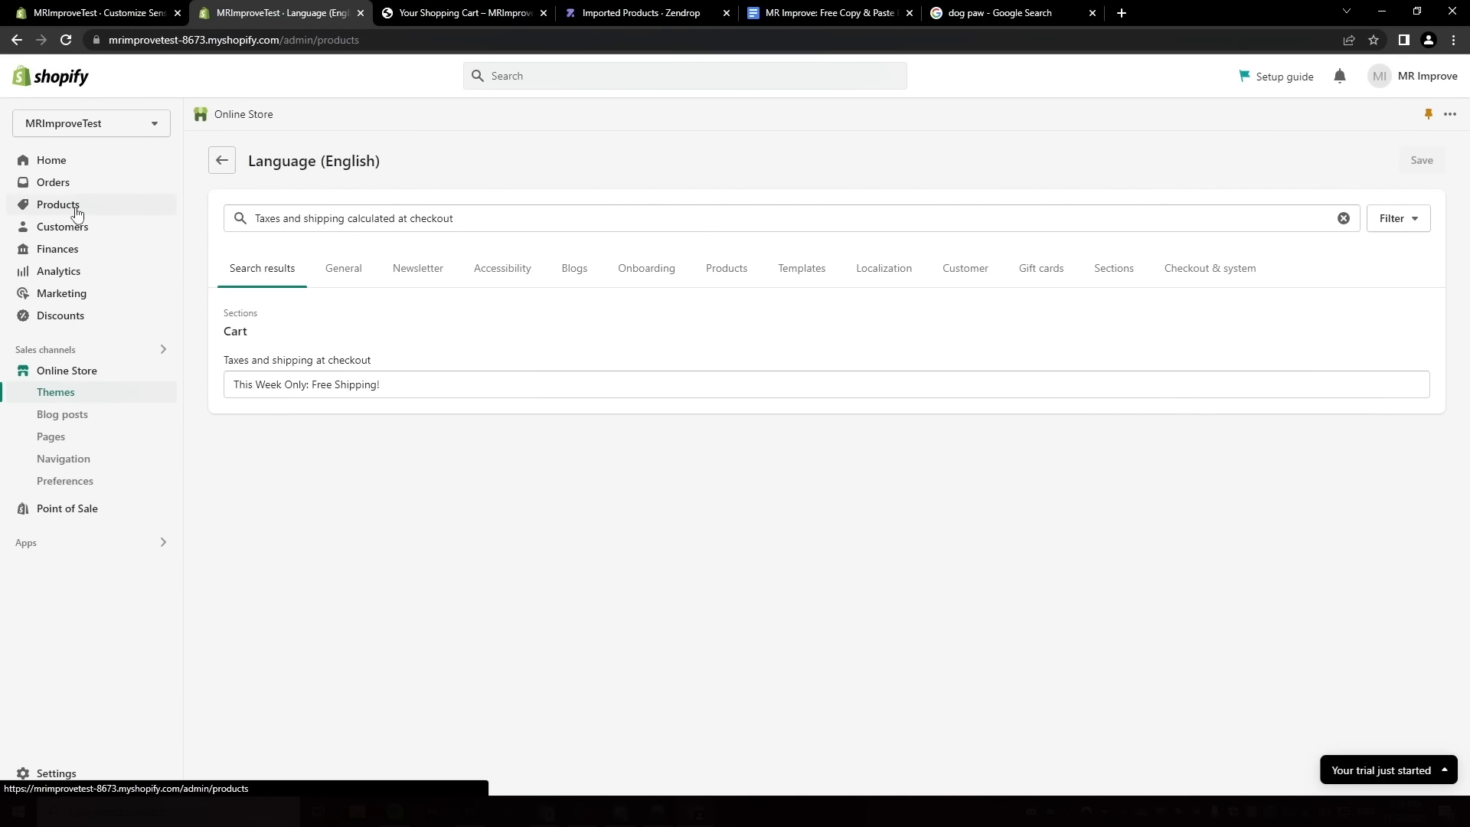
Retitle the Dog Water Bottle product 'The Multi Bottle' and delete the four bottle images.
left_click(443, 308)
type("The ")
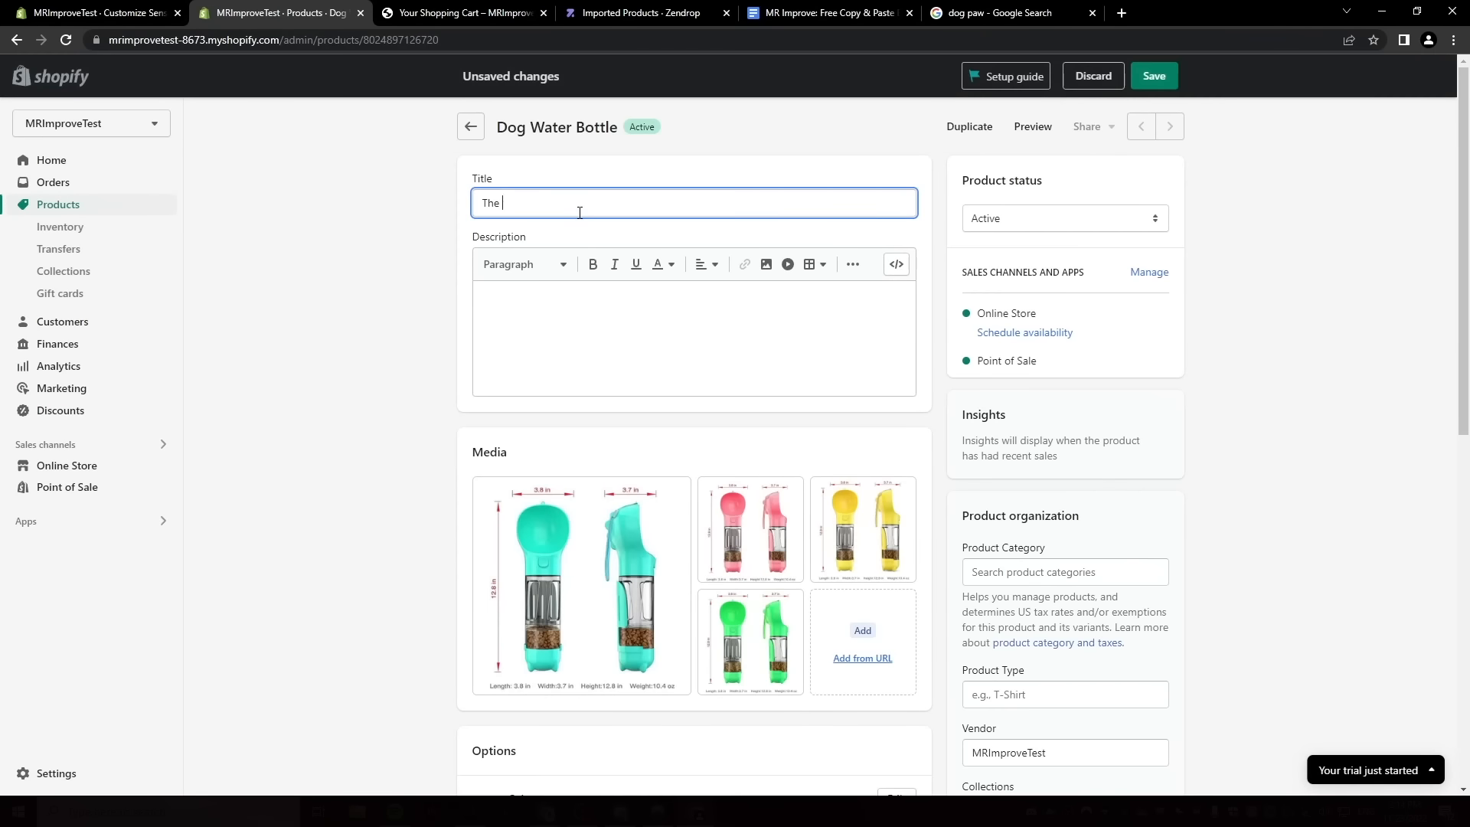
type("Multi Bottle")
left_click(487, 491)
left_click(712, 491)
left_click(825, 491)
left_click(712, 603)
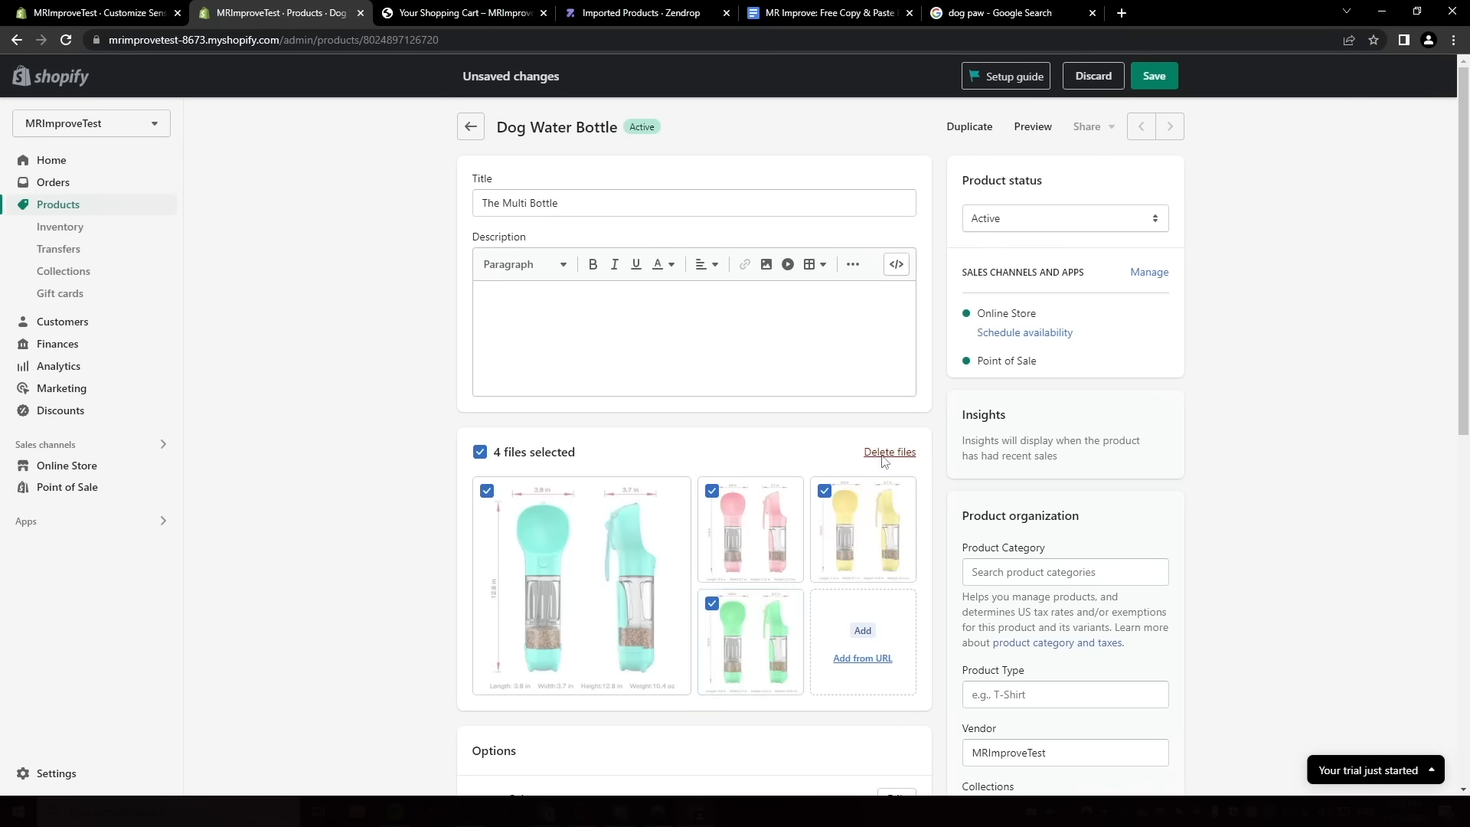
left_click(885, 455)
left_click(931, 474)
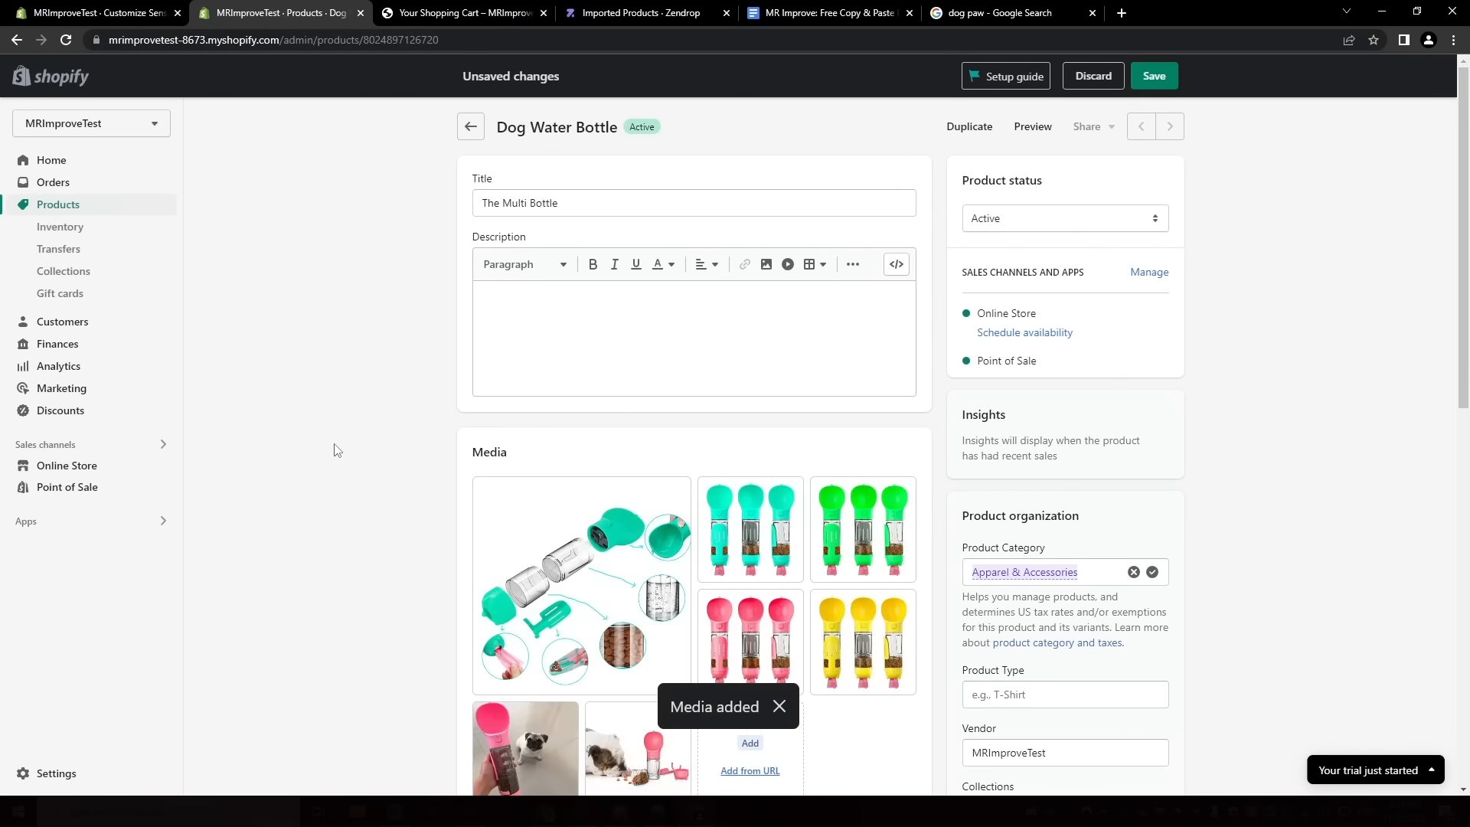
Put the pug photo first and dog-bowl second in media, and order colours Pink, Blue, Green, Yellow.
scroll(580, 492, "down", 2)
left_click_drag(562, 622, 570, 433)
left_click_drag(685, 560, 806, 329)
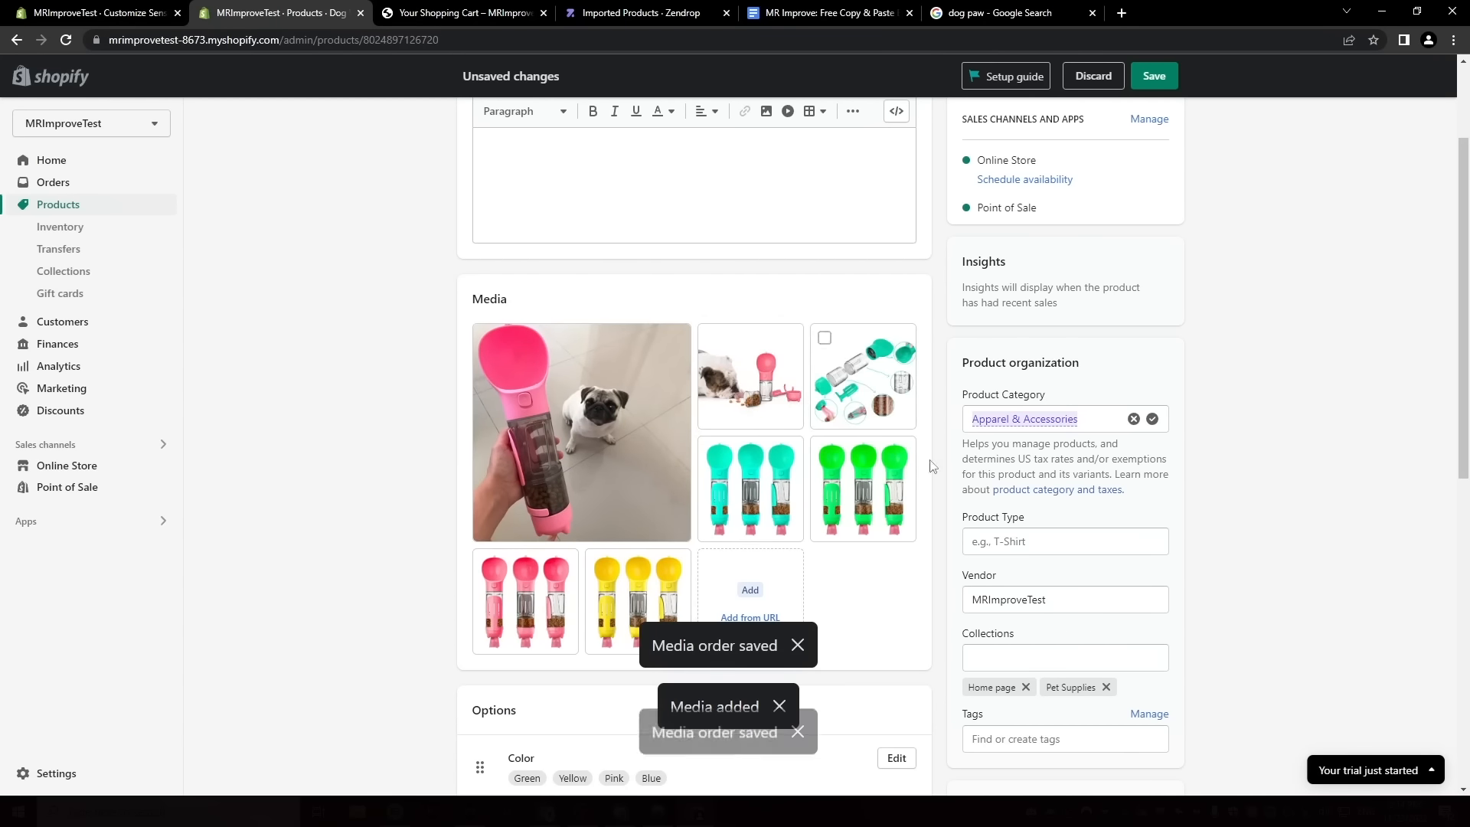
left_click_drag(528, 609, 756, 499)
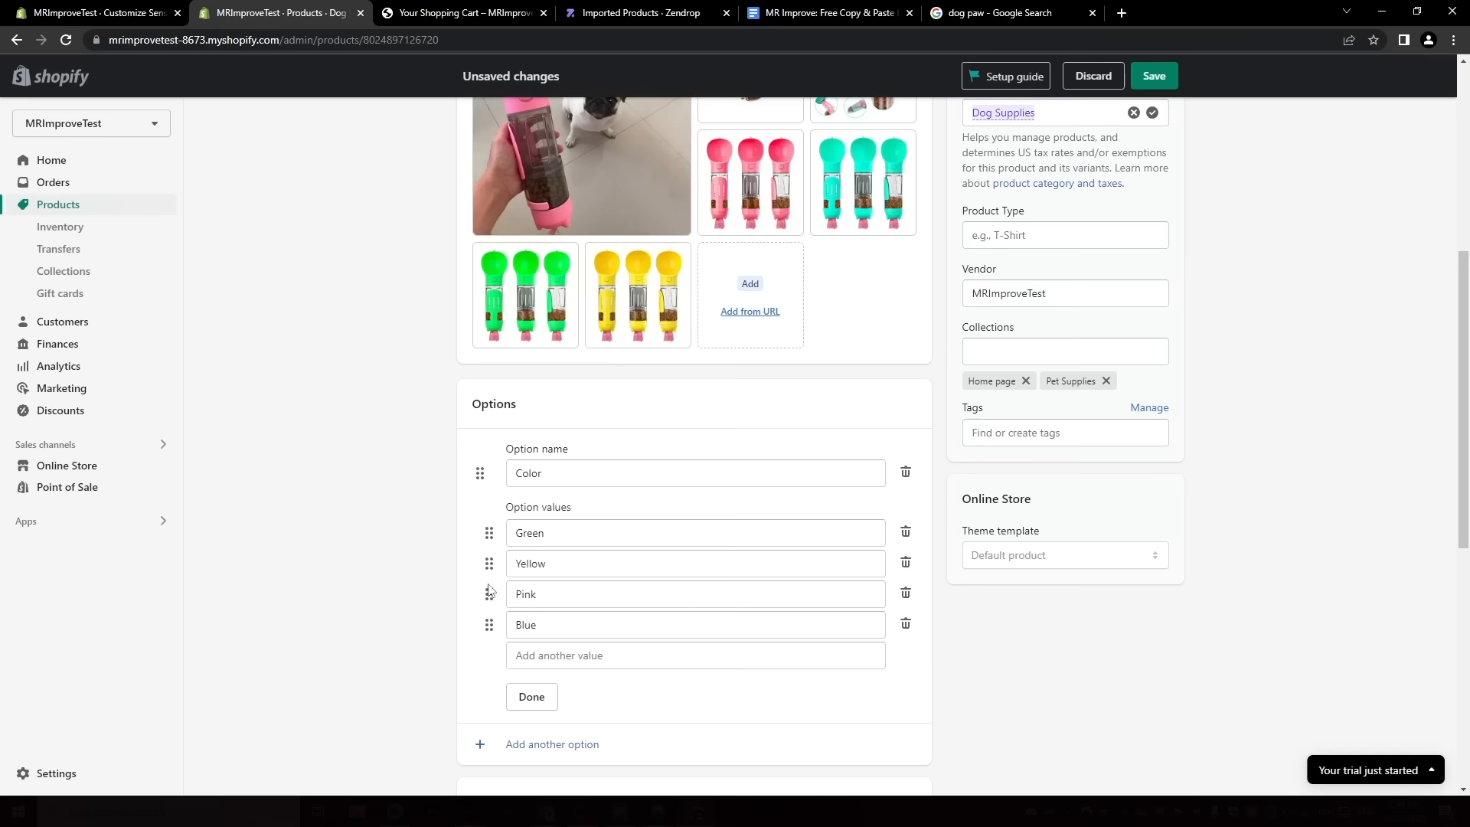
left_click_drag(487, 595, 488, 533)
left_click_drag(489, 624, 481, 566)
scroll(546, 412, "down", 6)
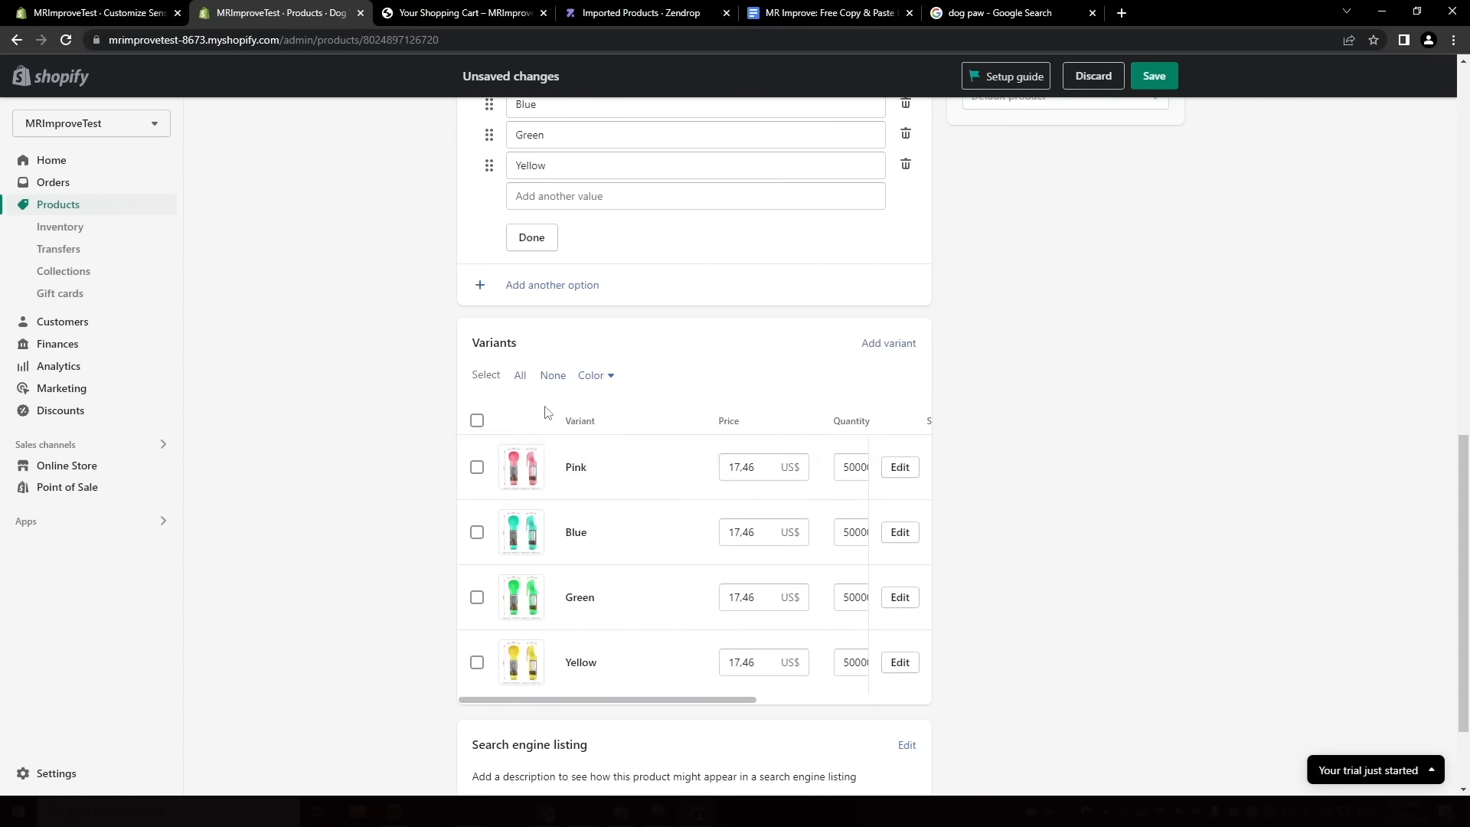
left_click(551, 238)
Assign images to the Pink, Blue, Green and Yellow variants and save the product.
left_click(522, 342)
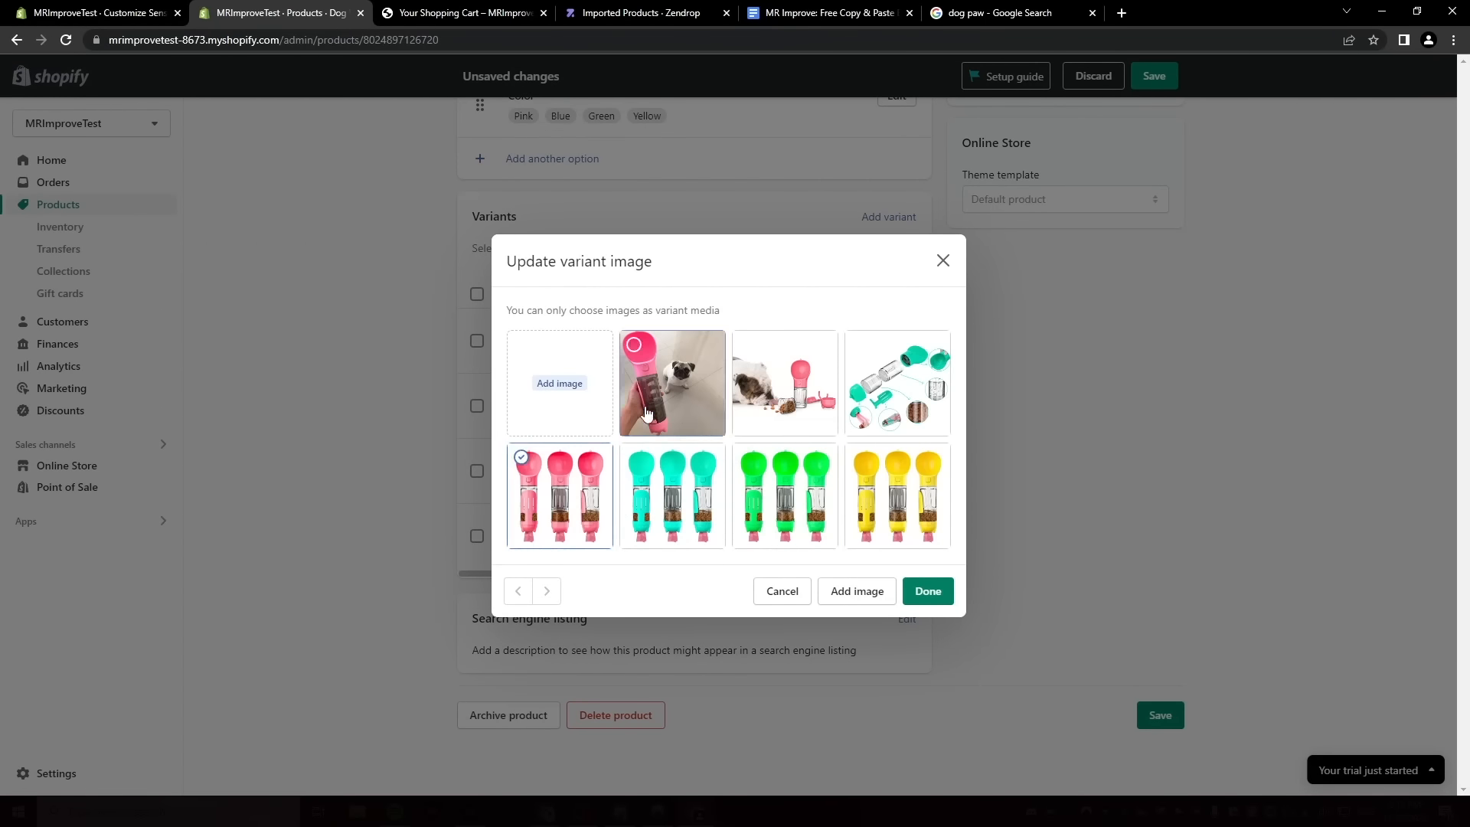
left_click(706, 389)
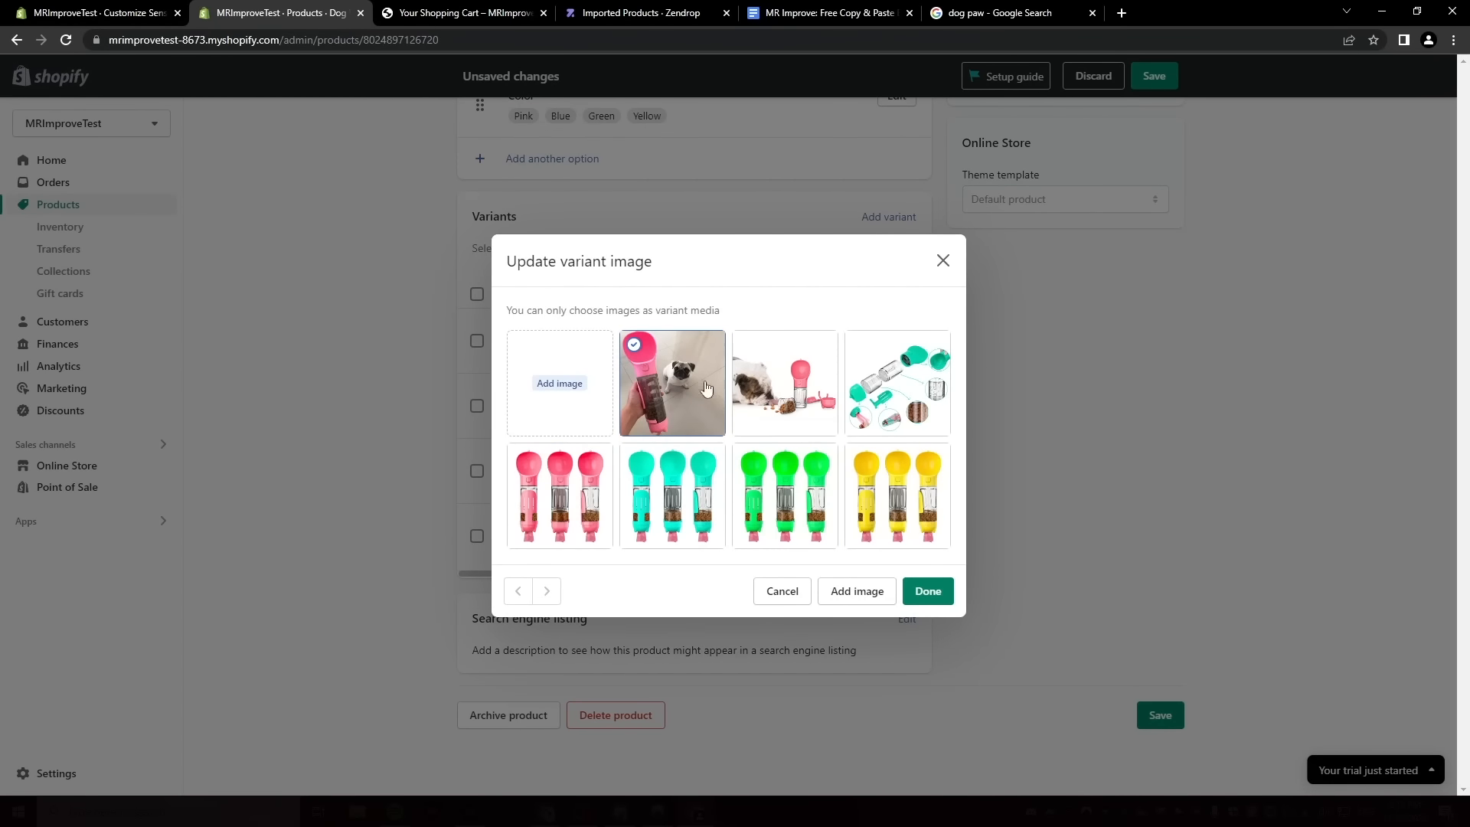
left_click(922, 597)
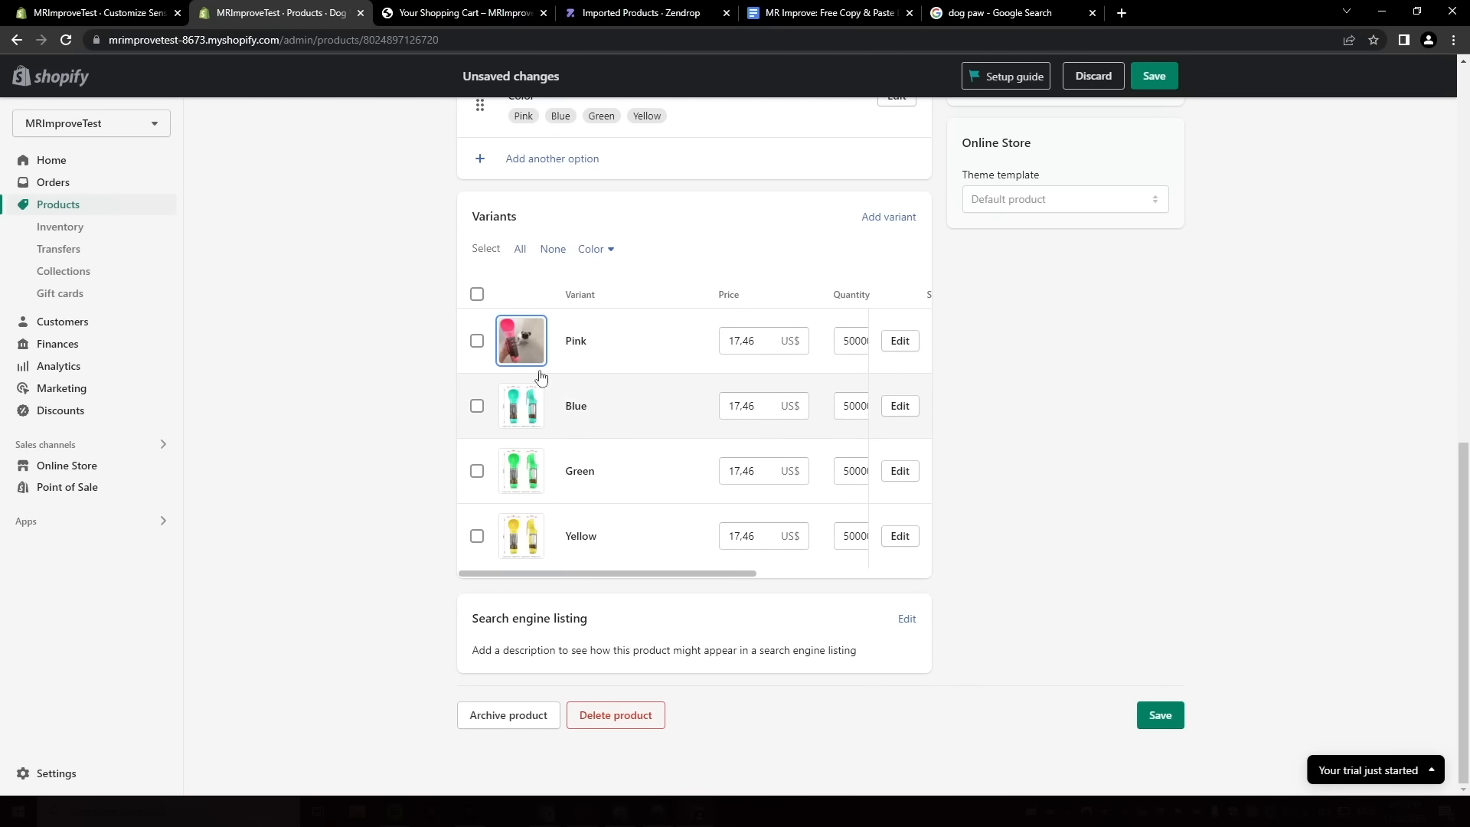
left_click(541, 412)
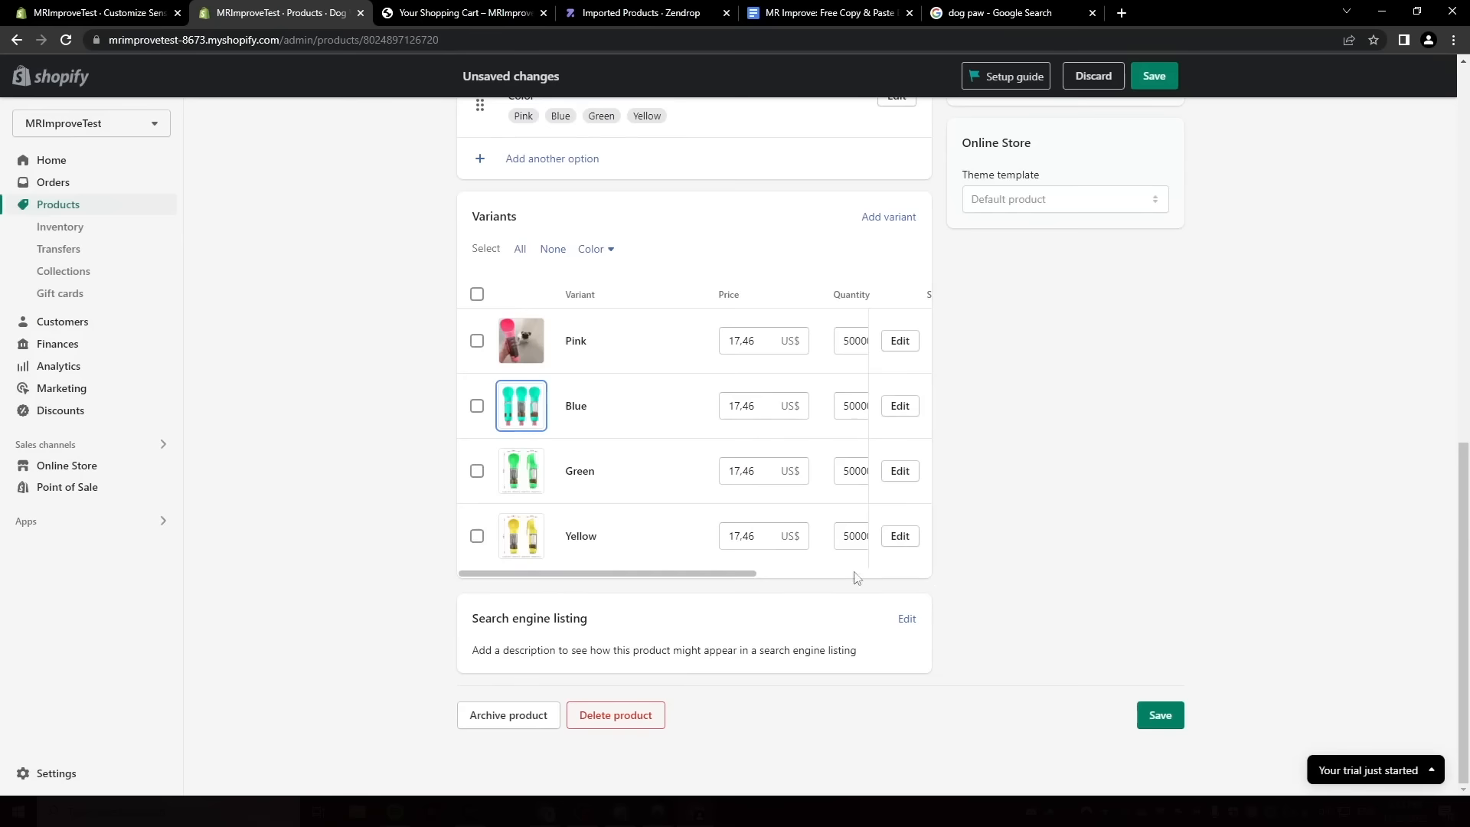
left_click(516, 482)
left_click(907, 597)
left_click(511, 547)
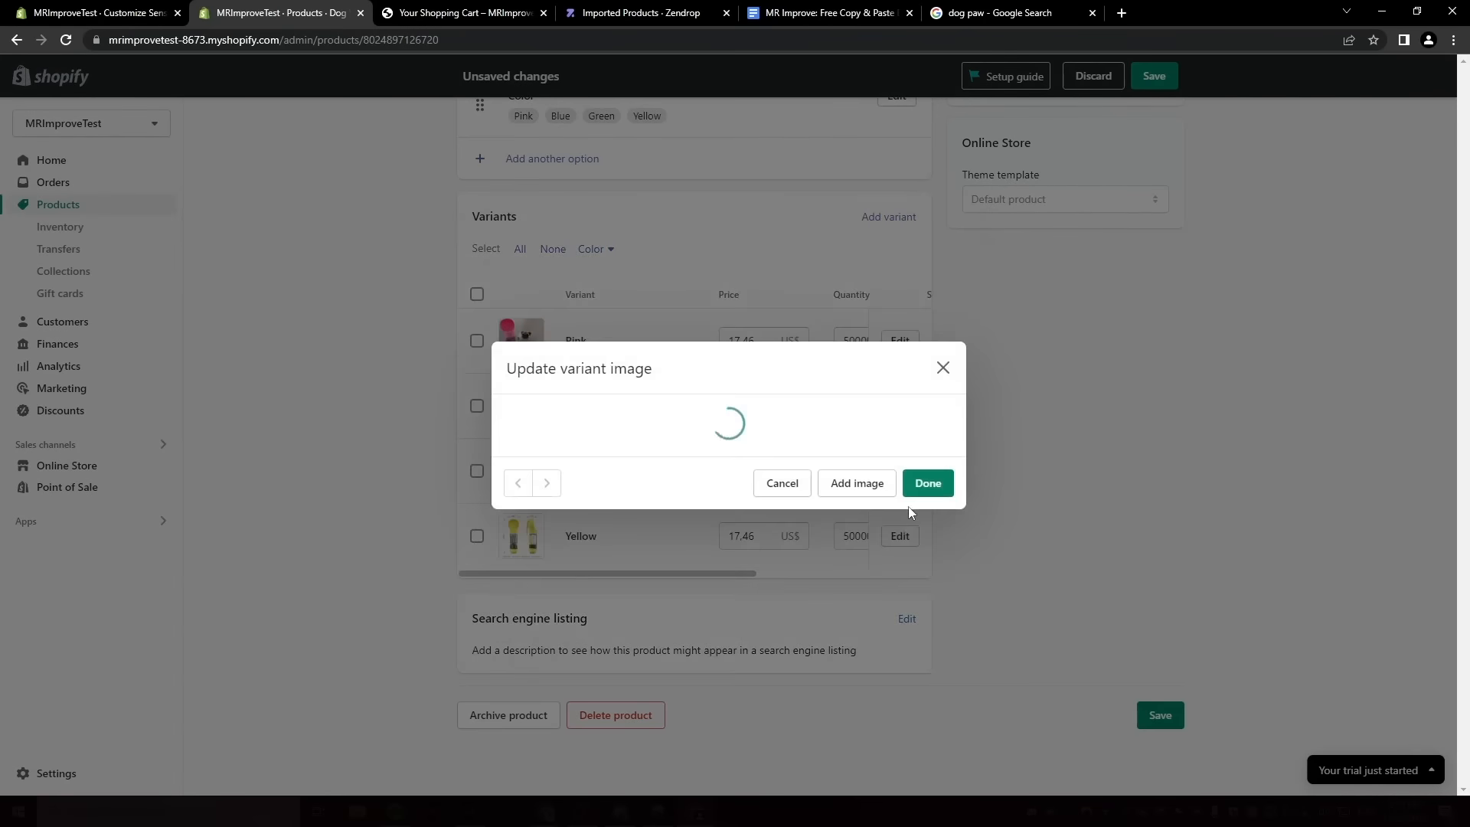
left_click(908, 509)
left_click(935, 594)
left_click(1176, 717)
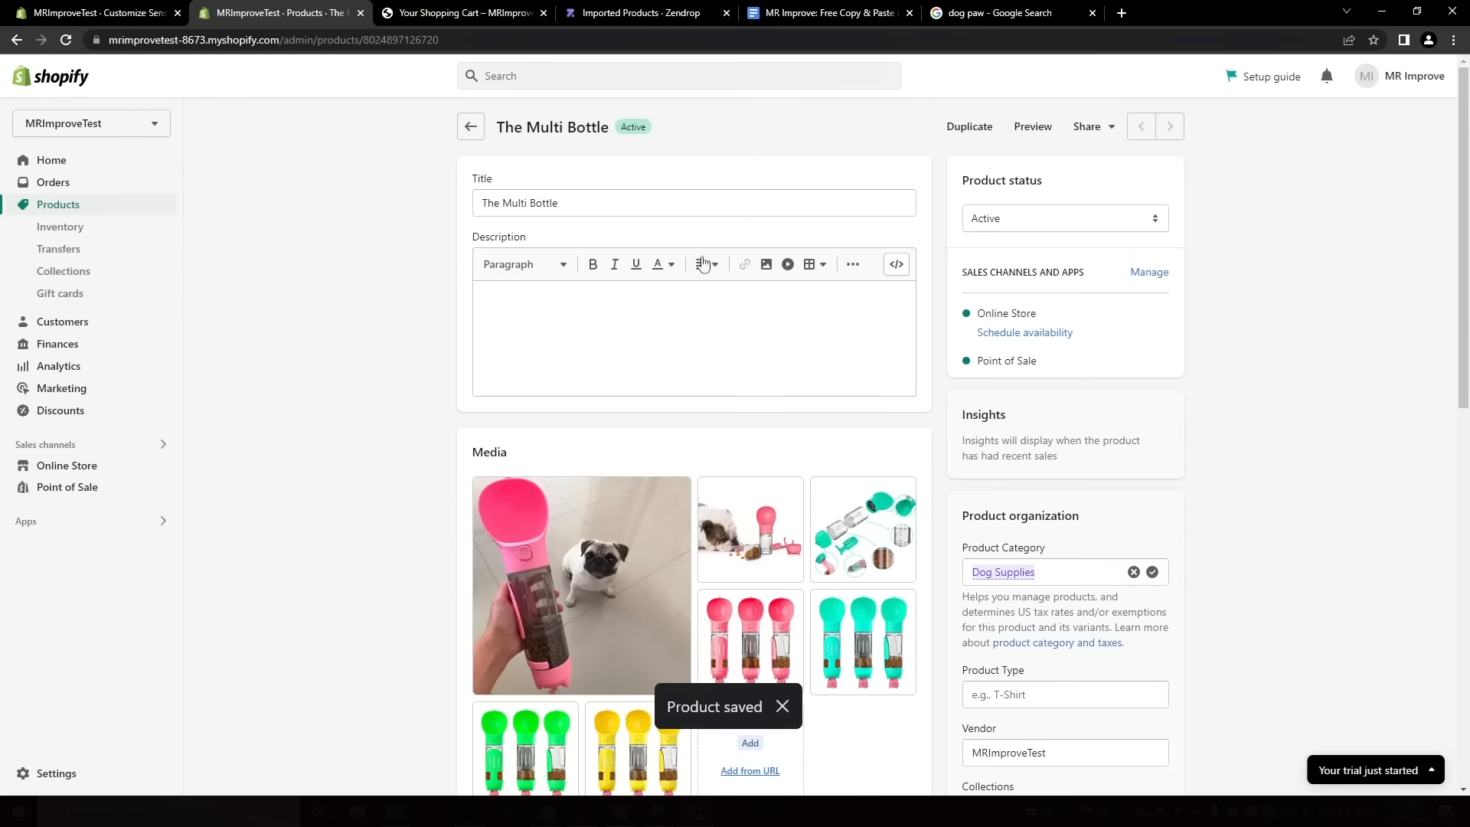
Bulk-edit all variants to price 29,95 with compare-at price 49,95 and save.
left_click(473, 134)
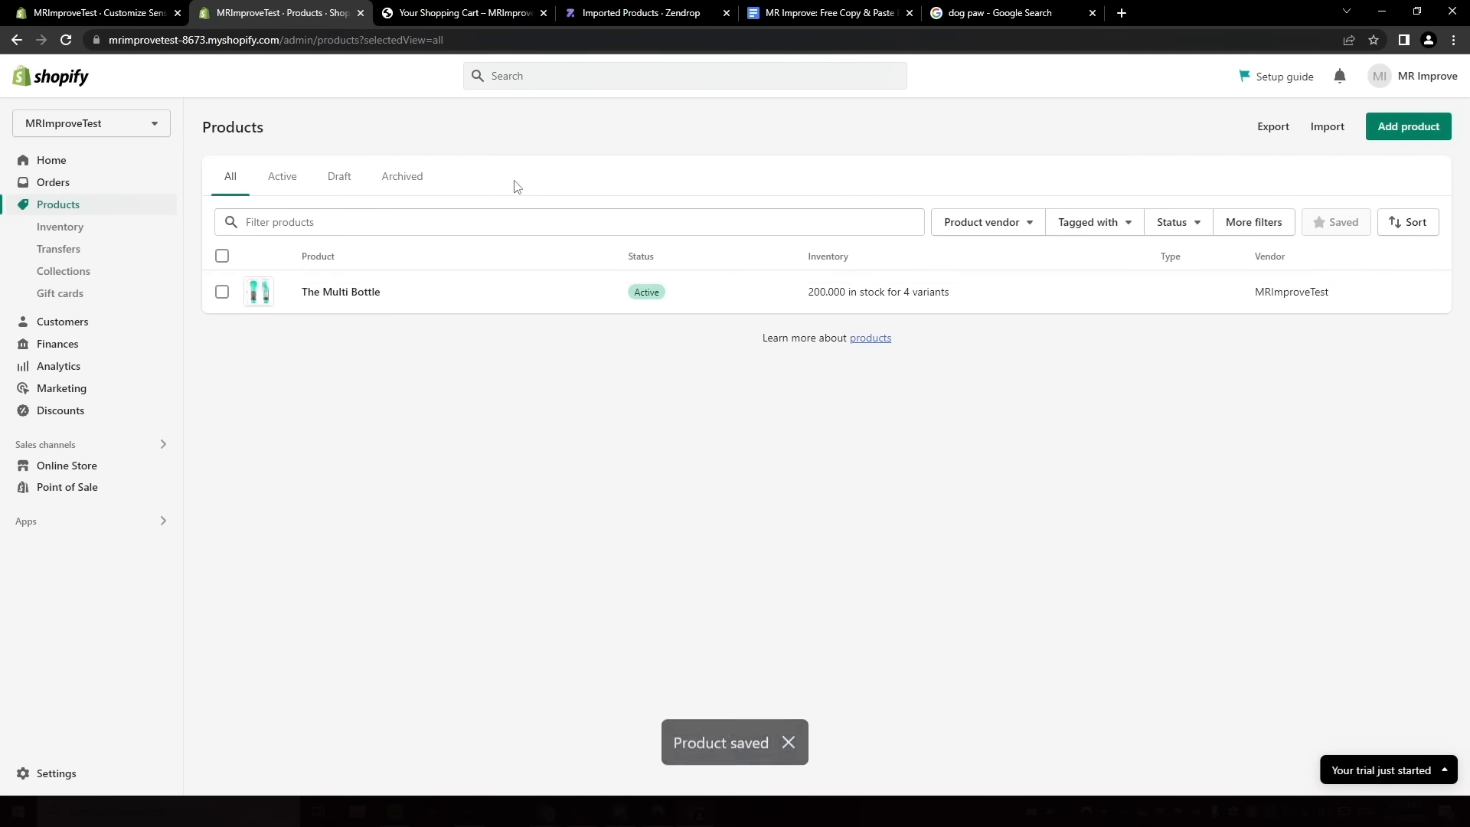
left_click(222, 294)
left_click(346, 263)
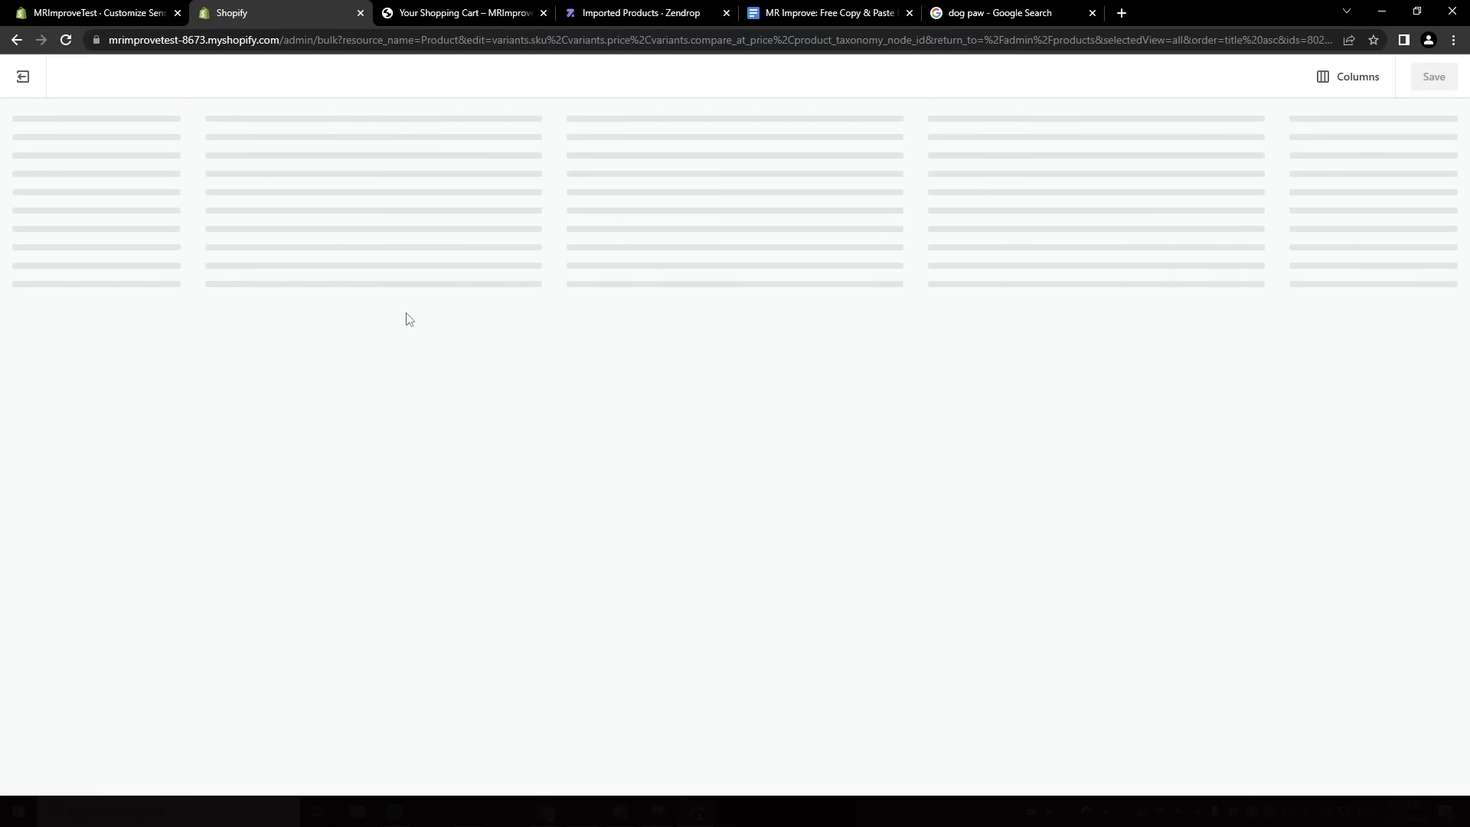
left_click_drag(613, 272, 614, 272)
left_click(712, 184)
type("49,95")
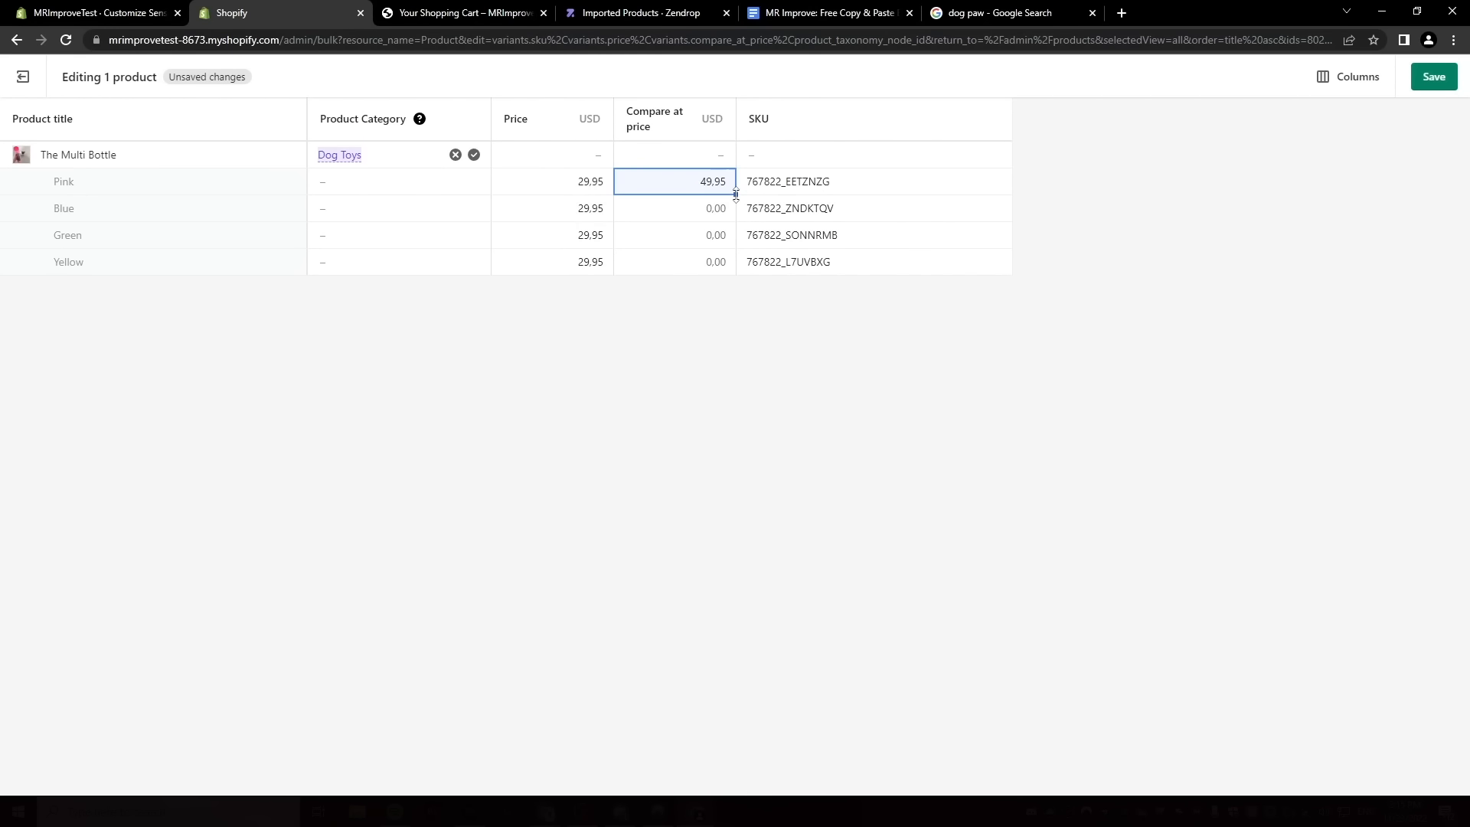
left_click_drag(735, 195, 723, 287)
left_click(1431, 80)
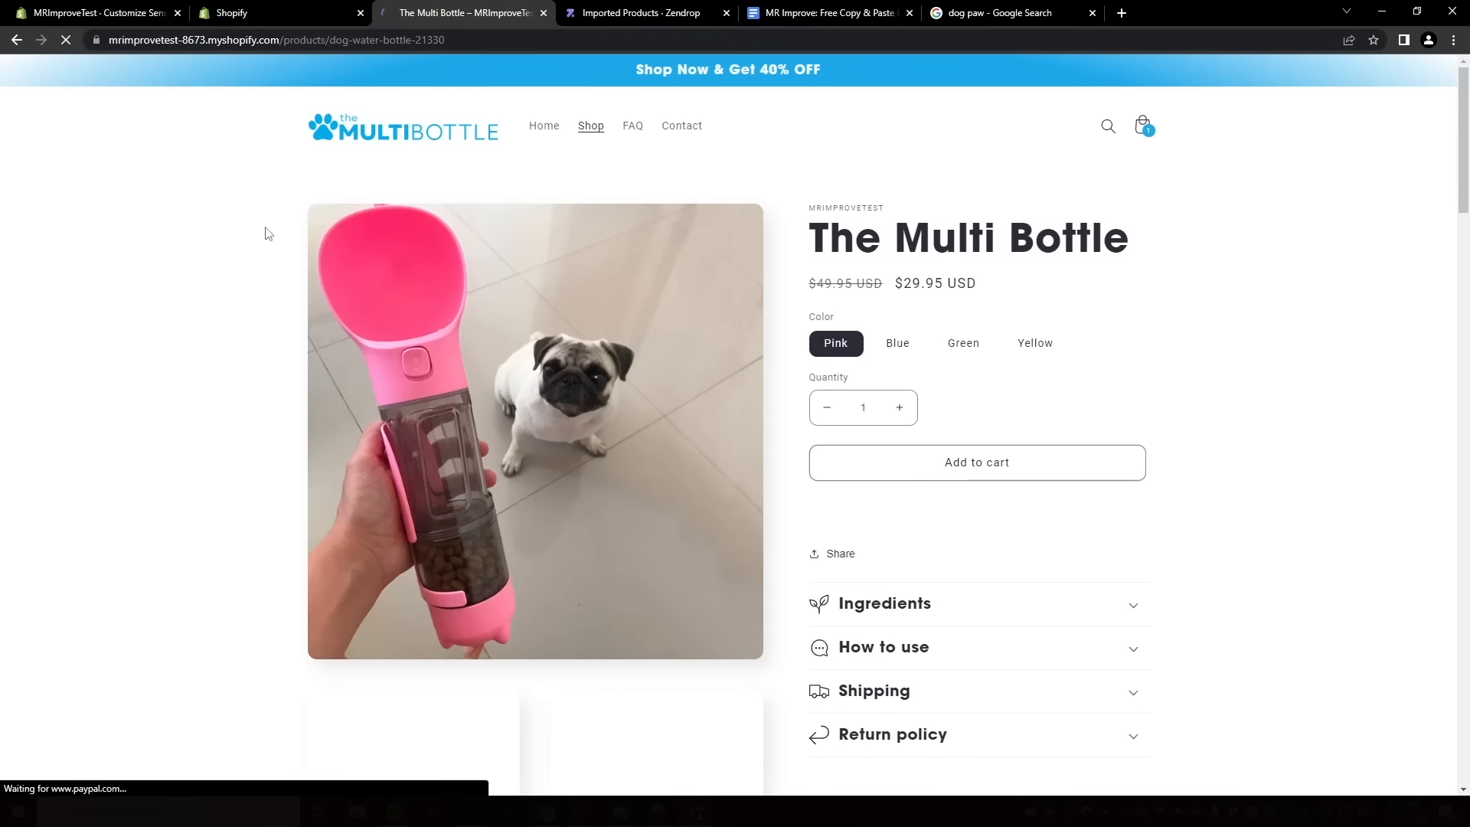
left_click_drag(810, 235, 998, 291)
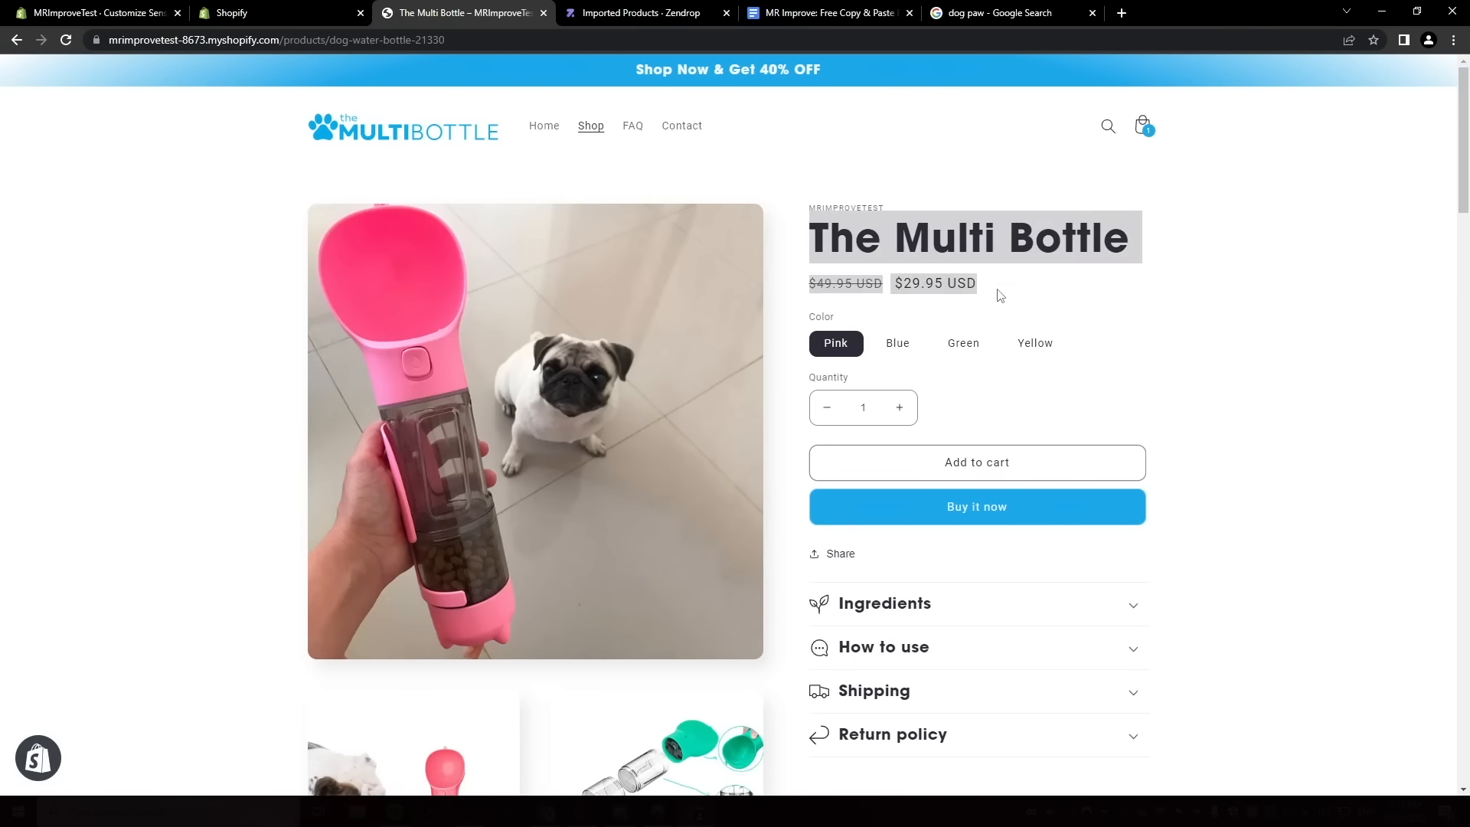
left_click(1011, 290)
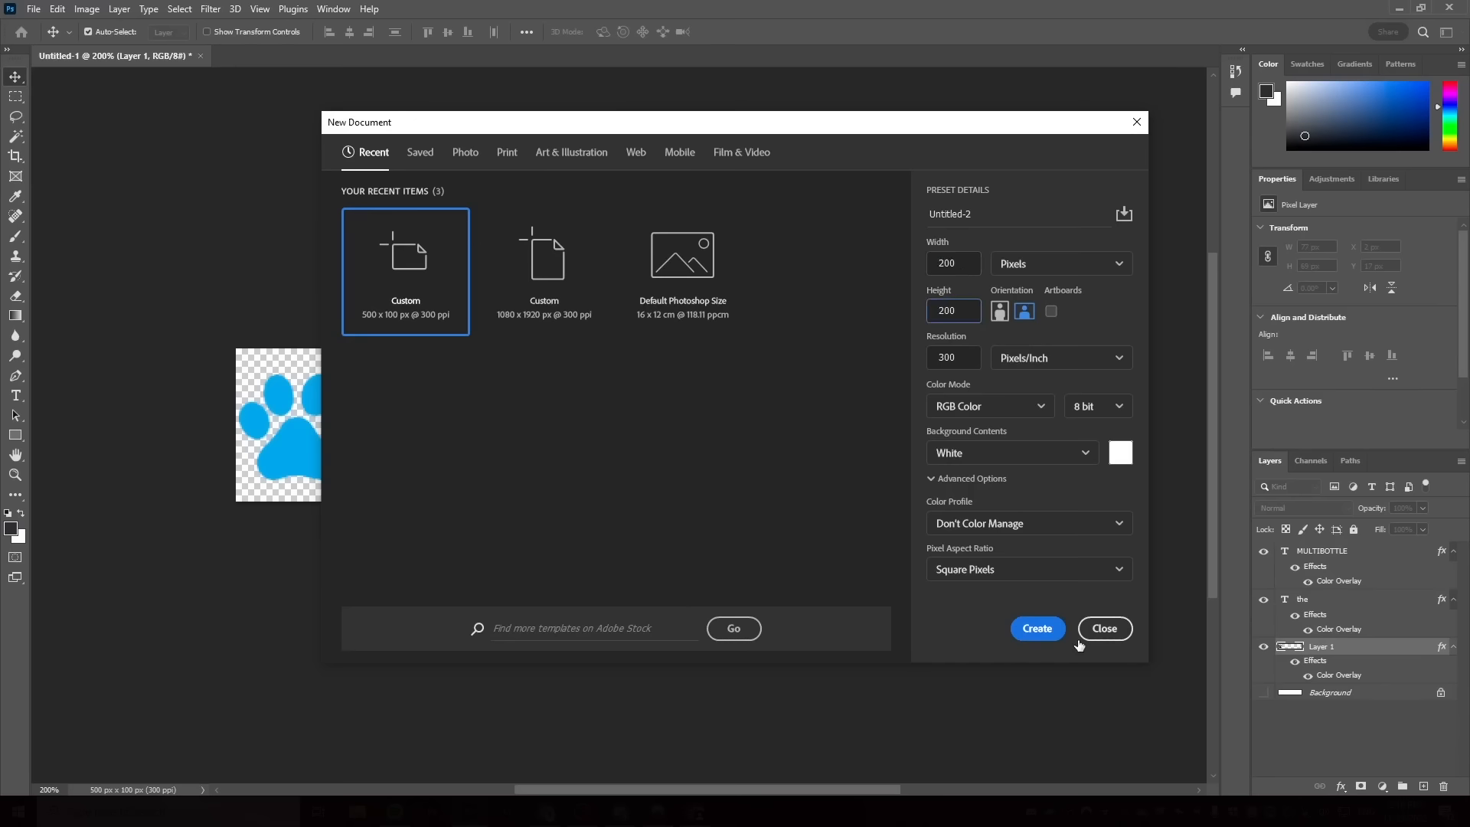
Make a 200×200 px document with the pasted paw print resized to fit, and export the blue paw.
left_click(1037, 628)
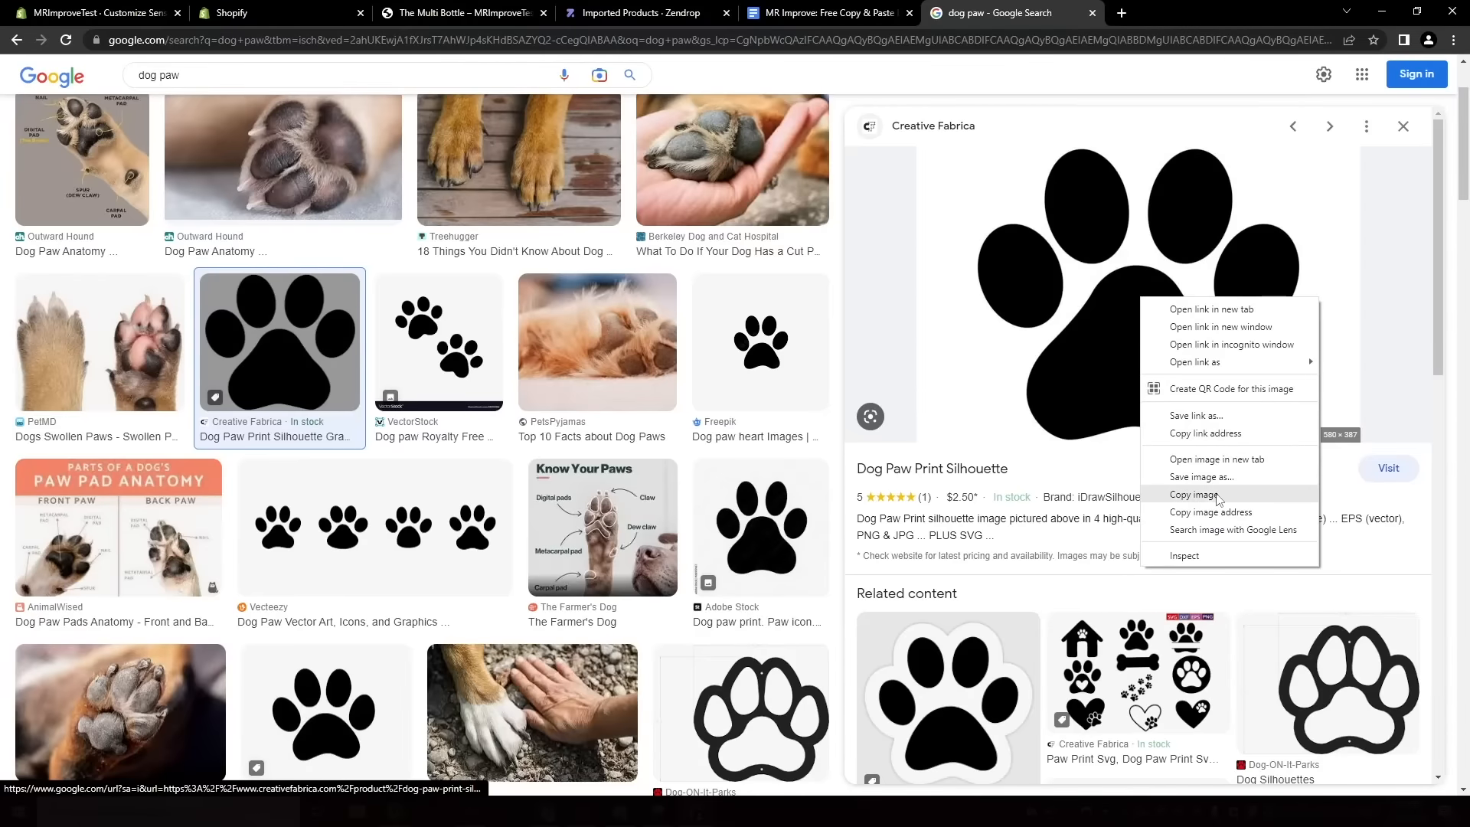
left_click(1217, 497)
key("alt+Tab")
key("ctrl+v")
key("ctrl+t")
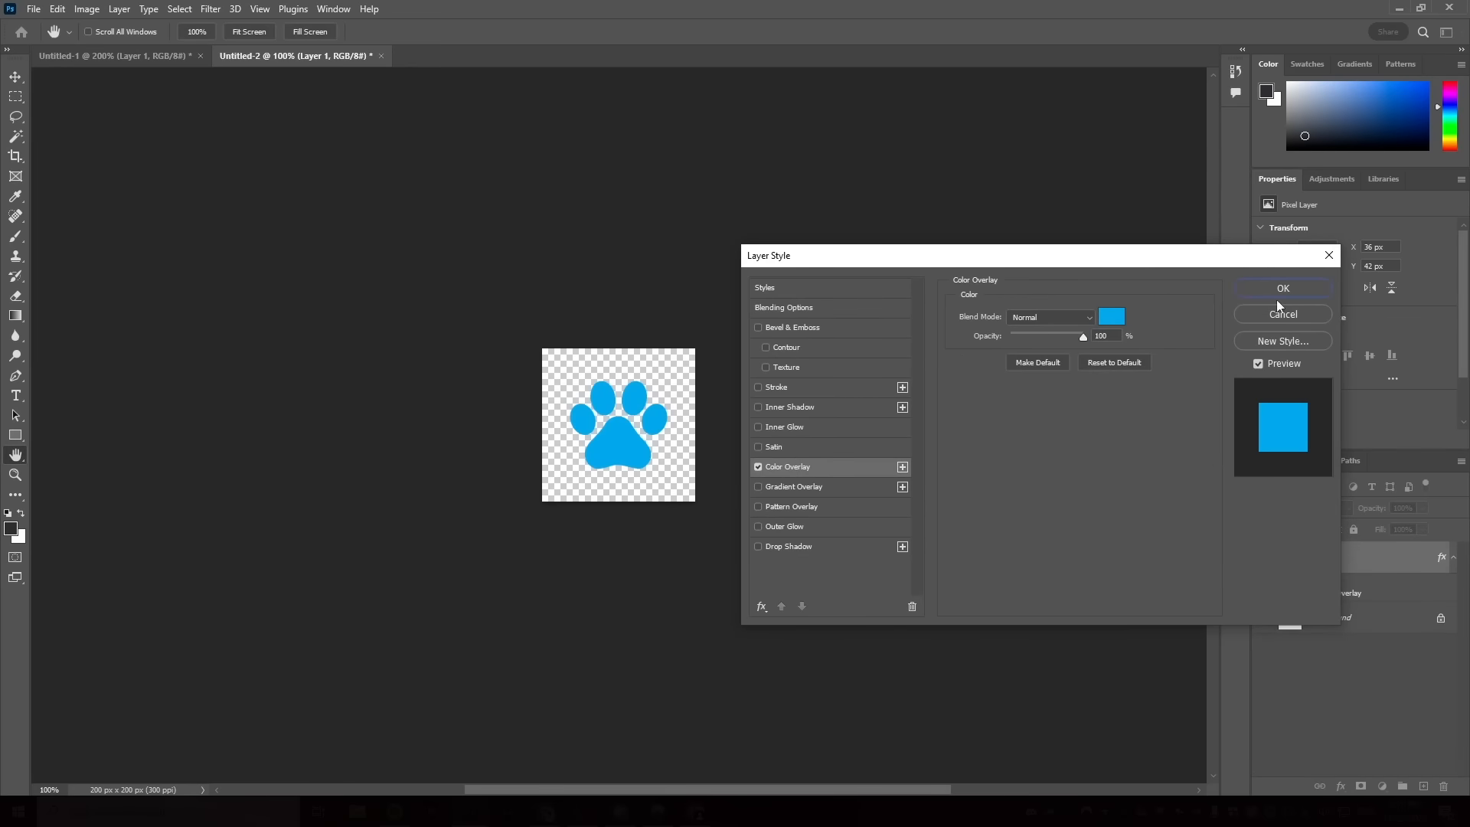
left_click(1283, 289)
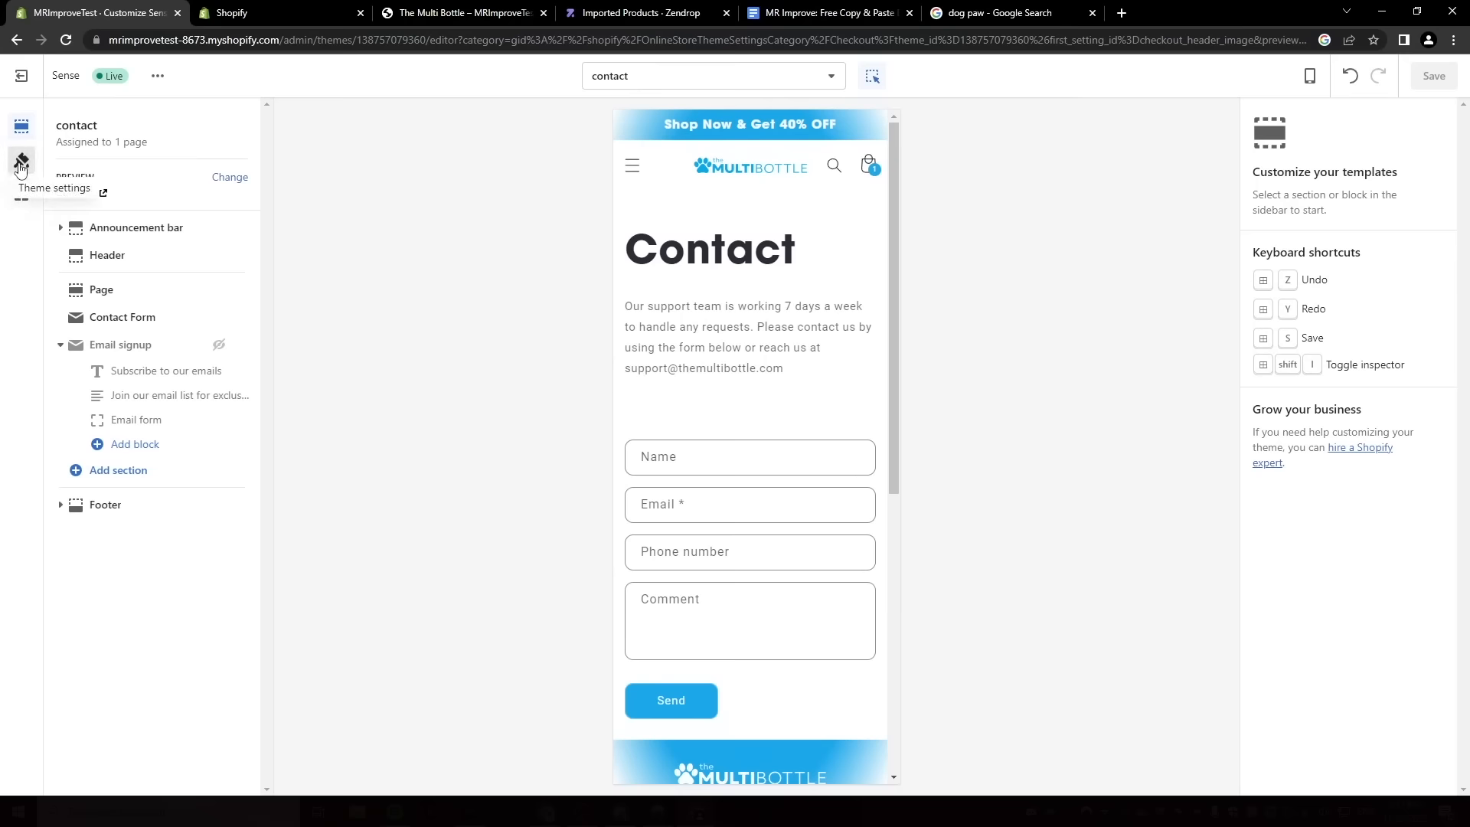
left_click(22, 163)
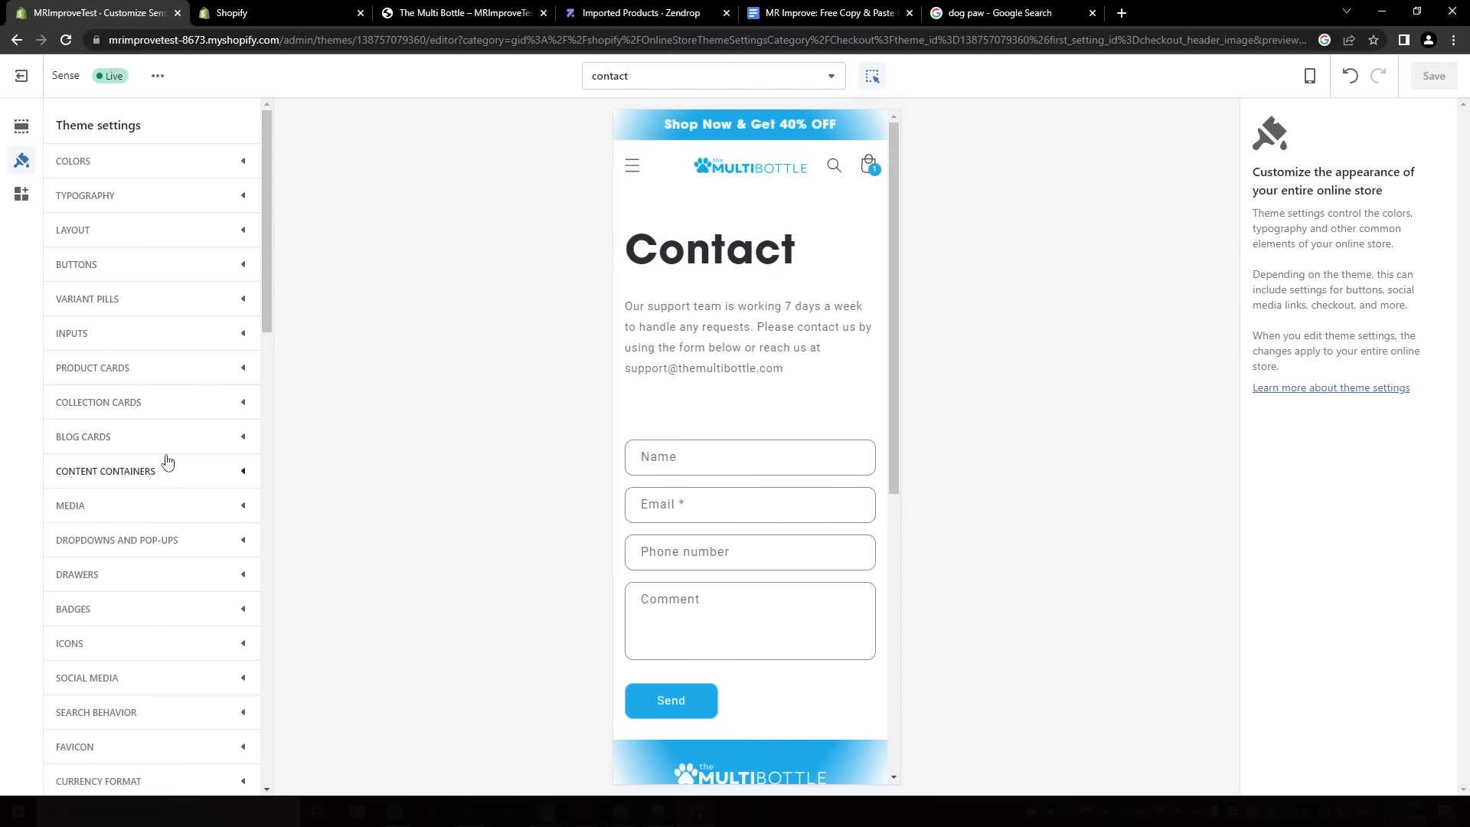
Go from the theme's Favicon image selector to the Shopify App Store in a new tab.
scroll(164, 463, "down", 3)
left_click(75, 593)
left_click(152, 665)
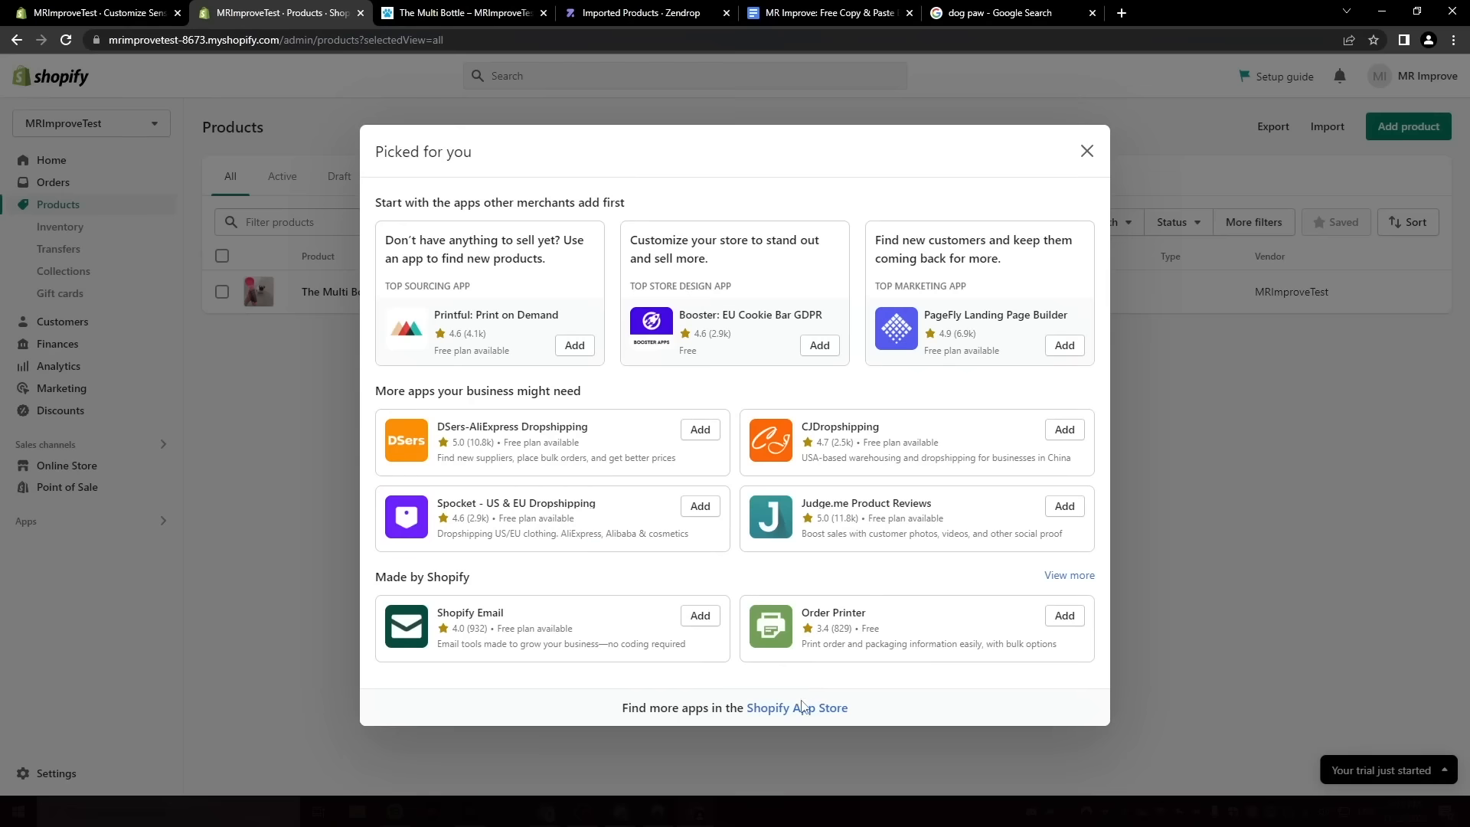
left_click(800, 703)
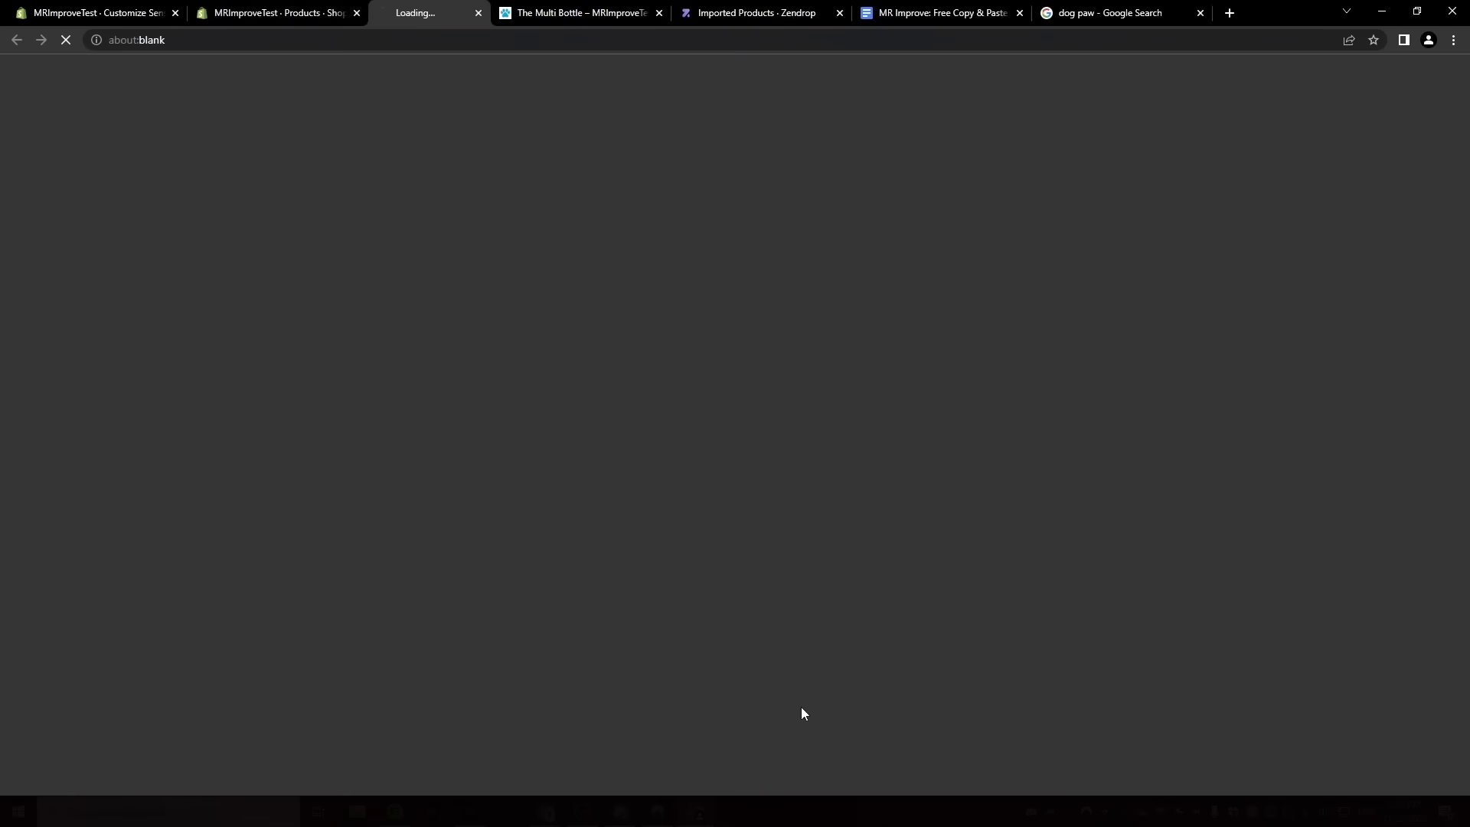
Search the App Store for 'gempages' and add the GemPages app.
left_click(343, 322)
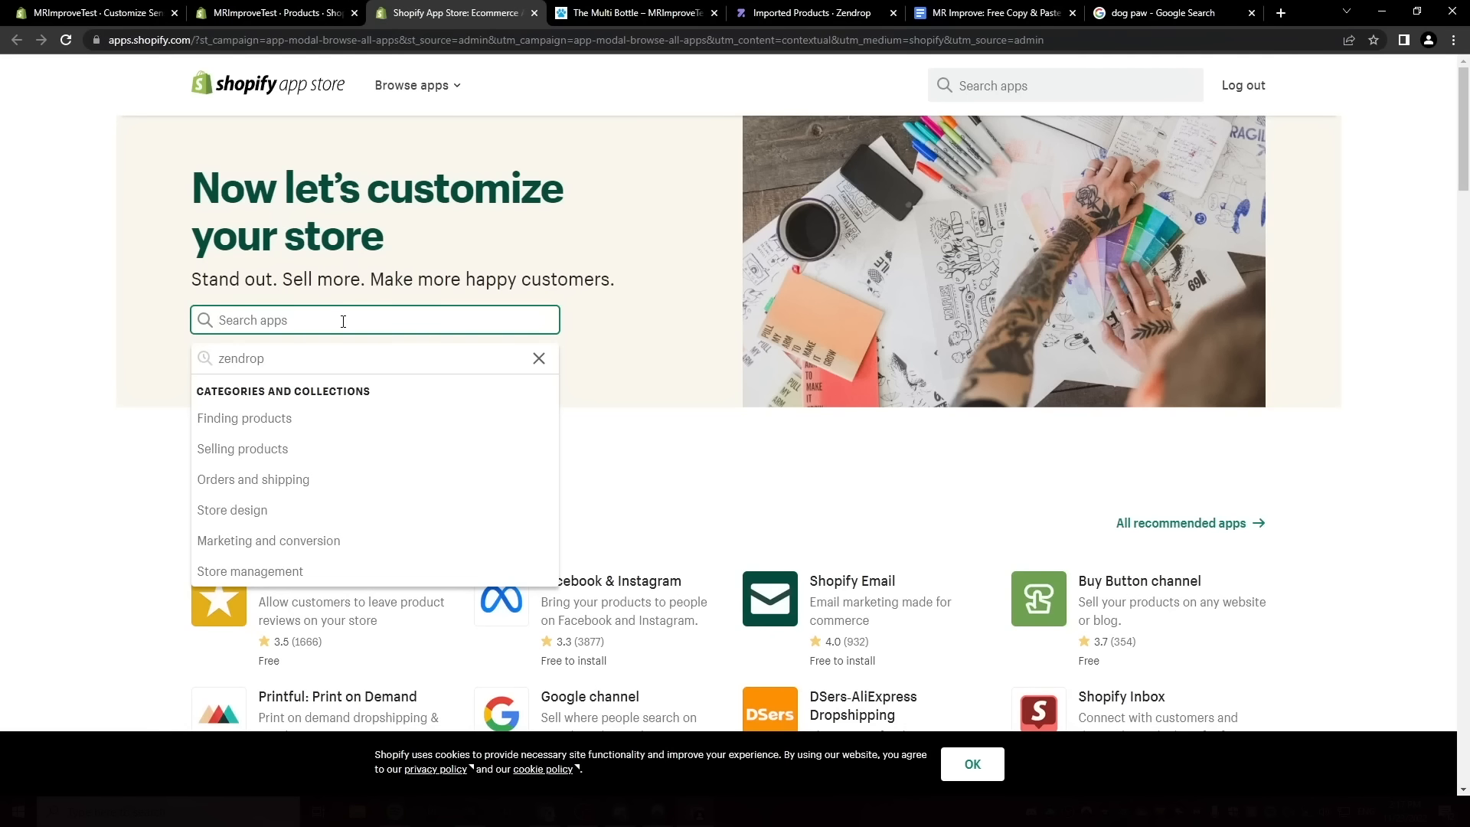
type("gempages")
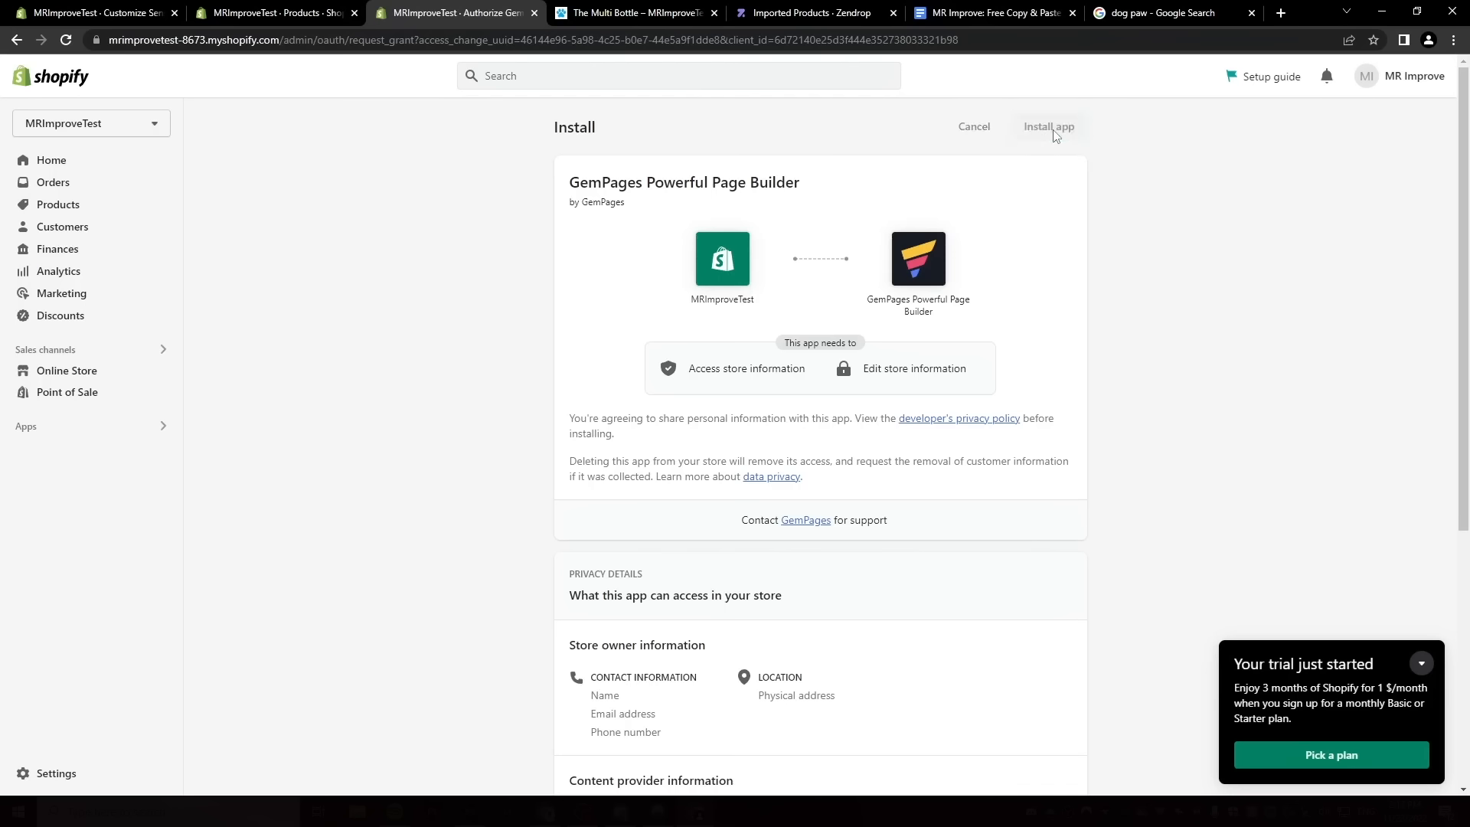
left_click(1051, 126)
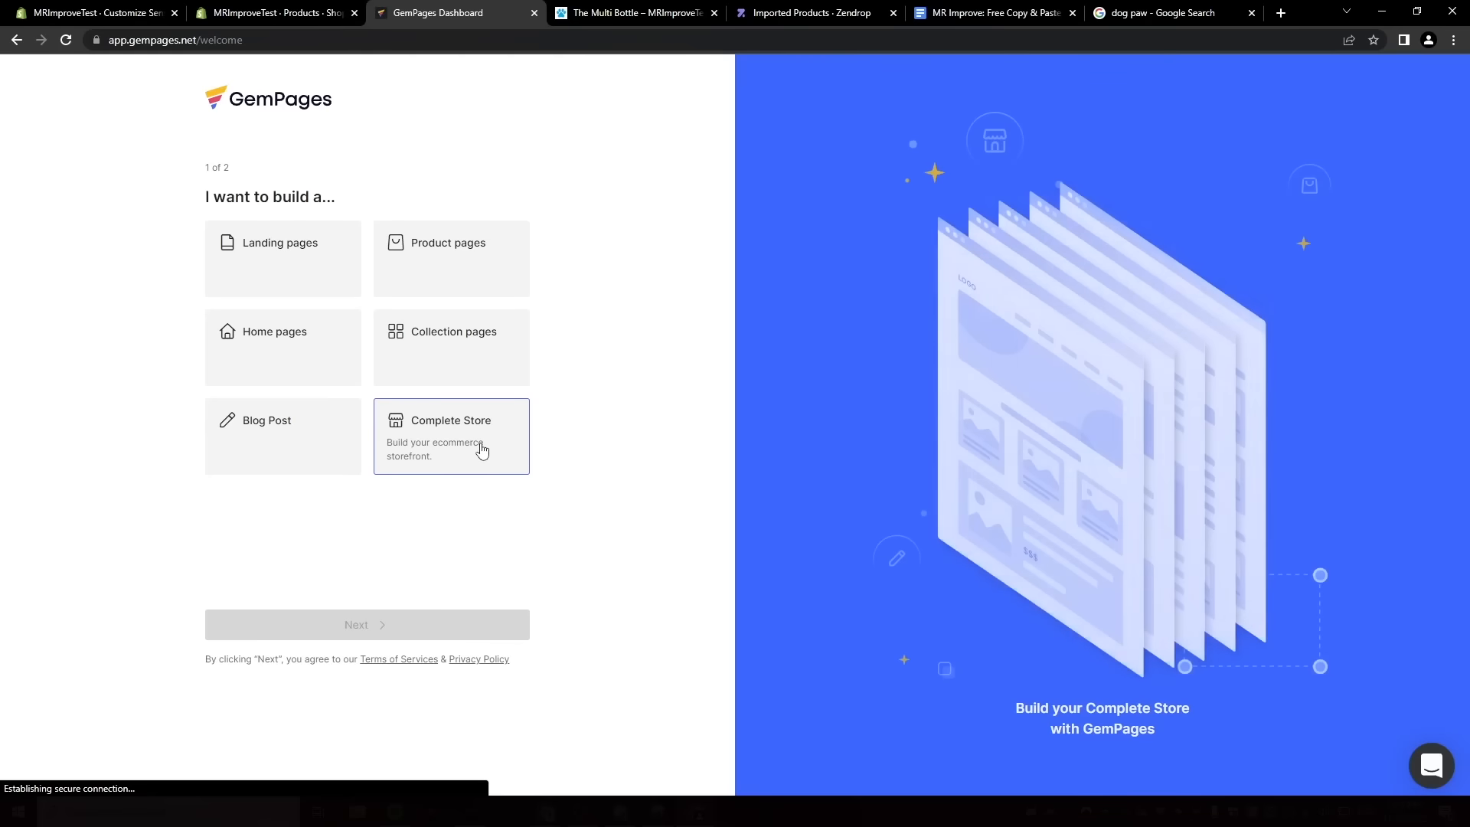
Answer onboarding with Complete Store and Animals & Pet Supplies, then create a landing page.
left_click(482, 450)
left_click(495, 633)
left_click(298, 266)
type("pet")
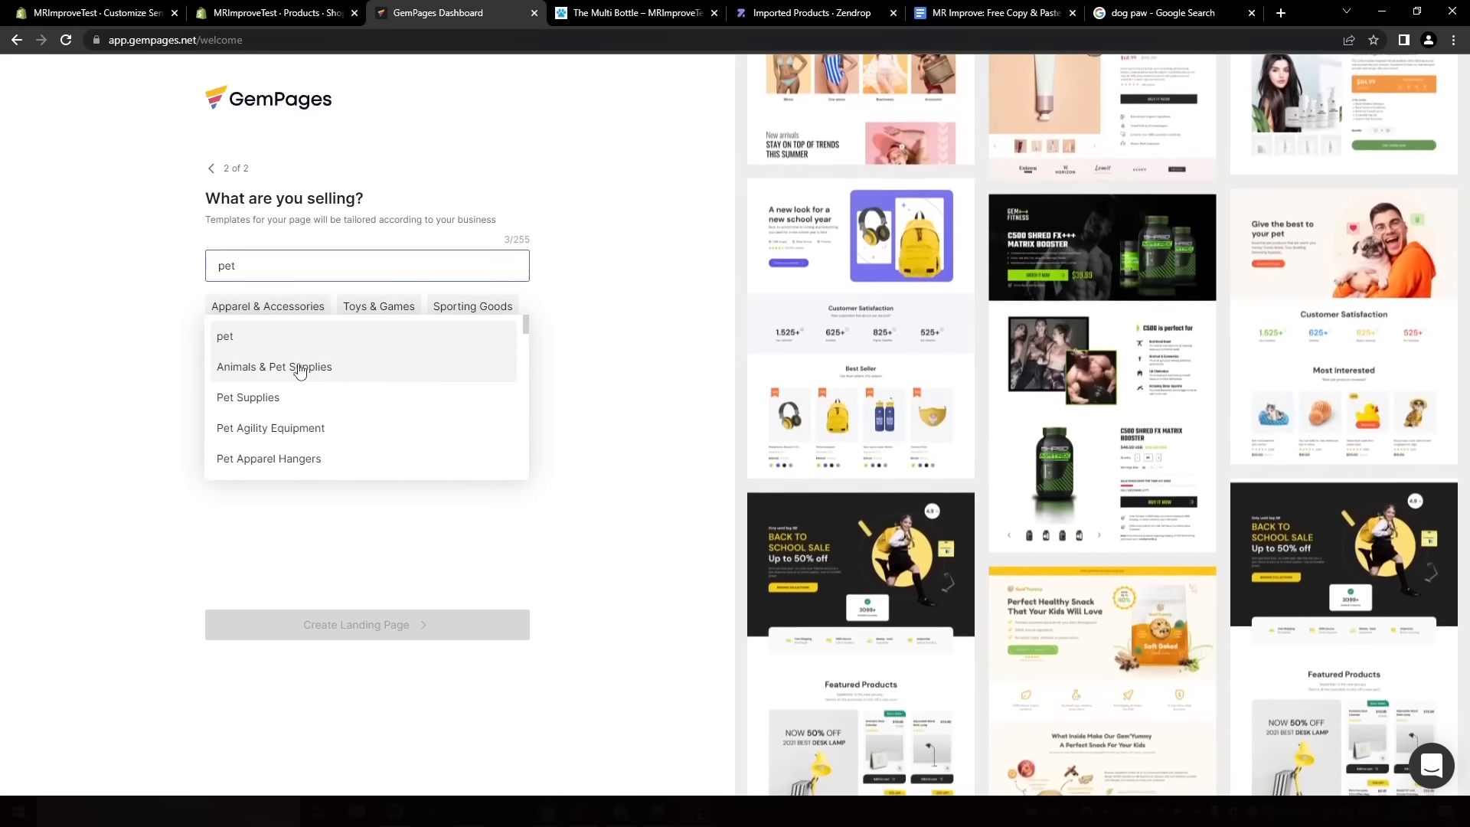
left_click(298, 367)
left_click(387, 630)
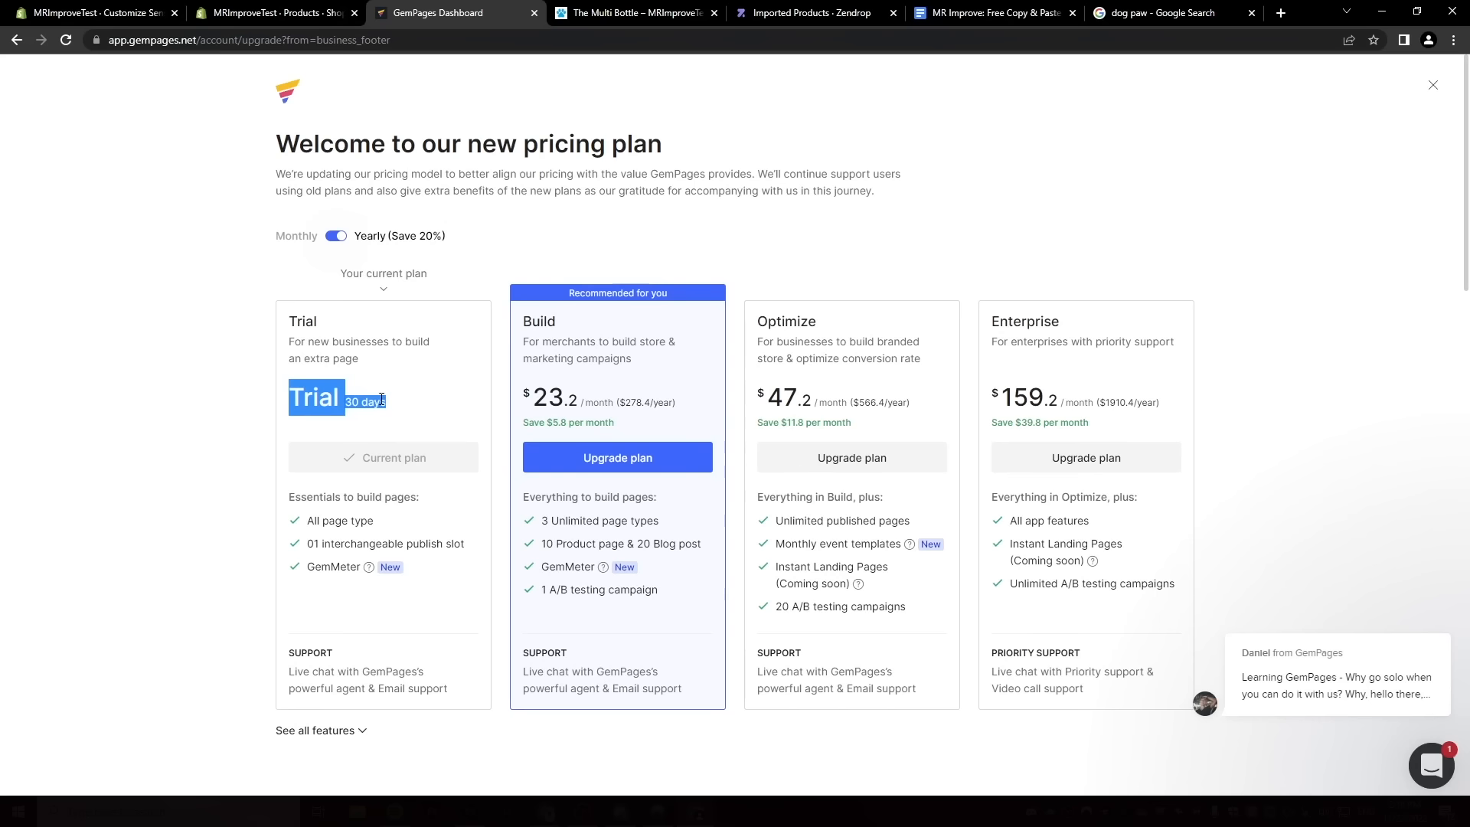
Switch the GemPages plans to monthly pricing, close the pricing page and go to product pages.
left_click(341, 237)
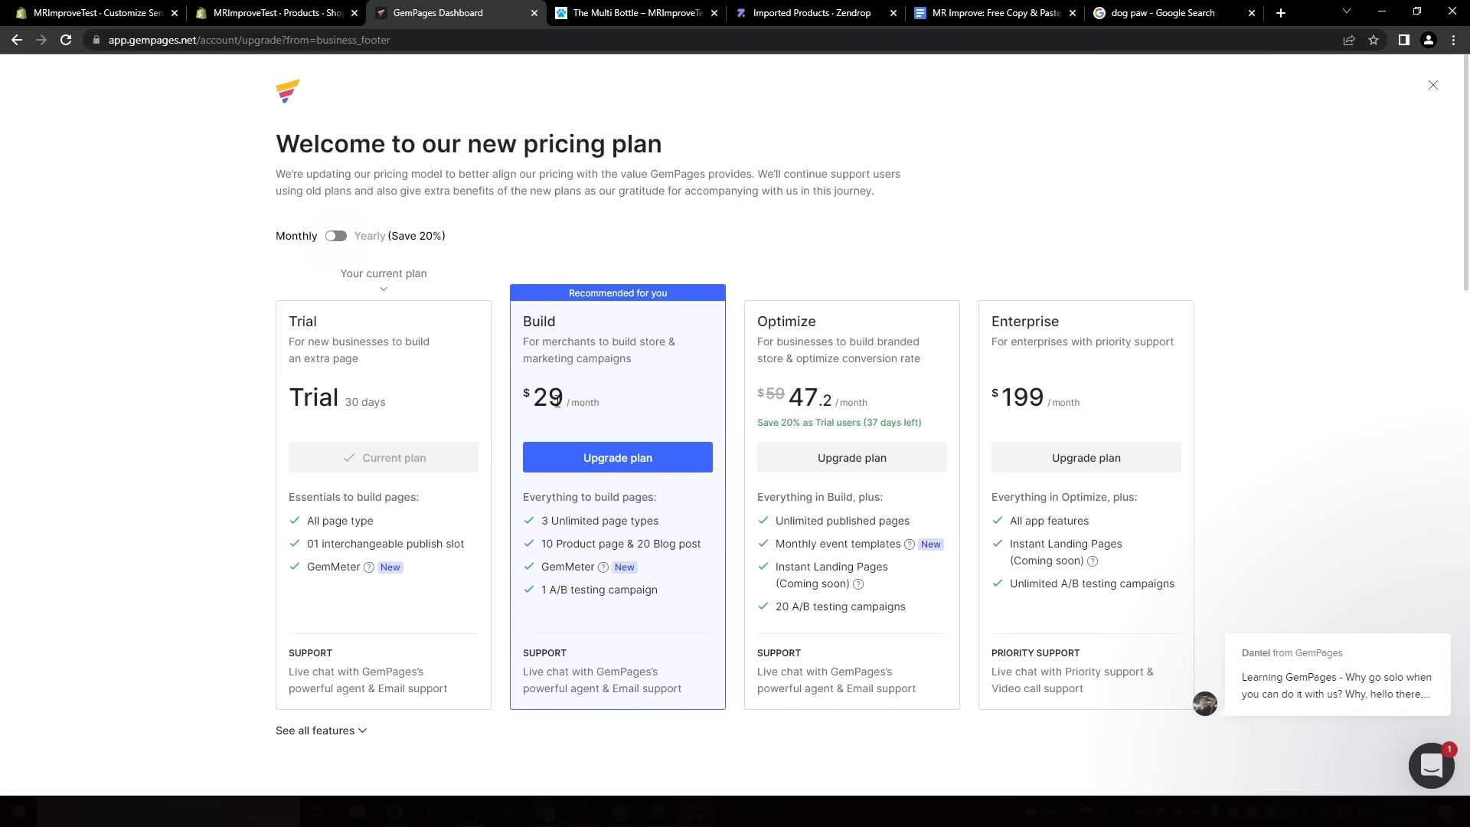
left_click(1433, 86)
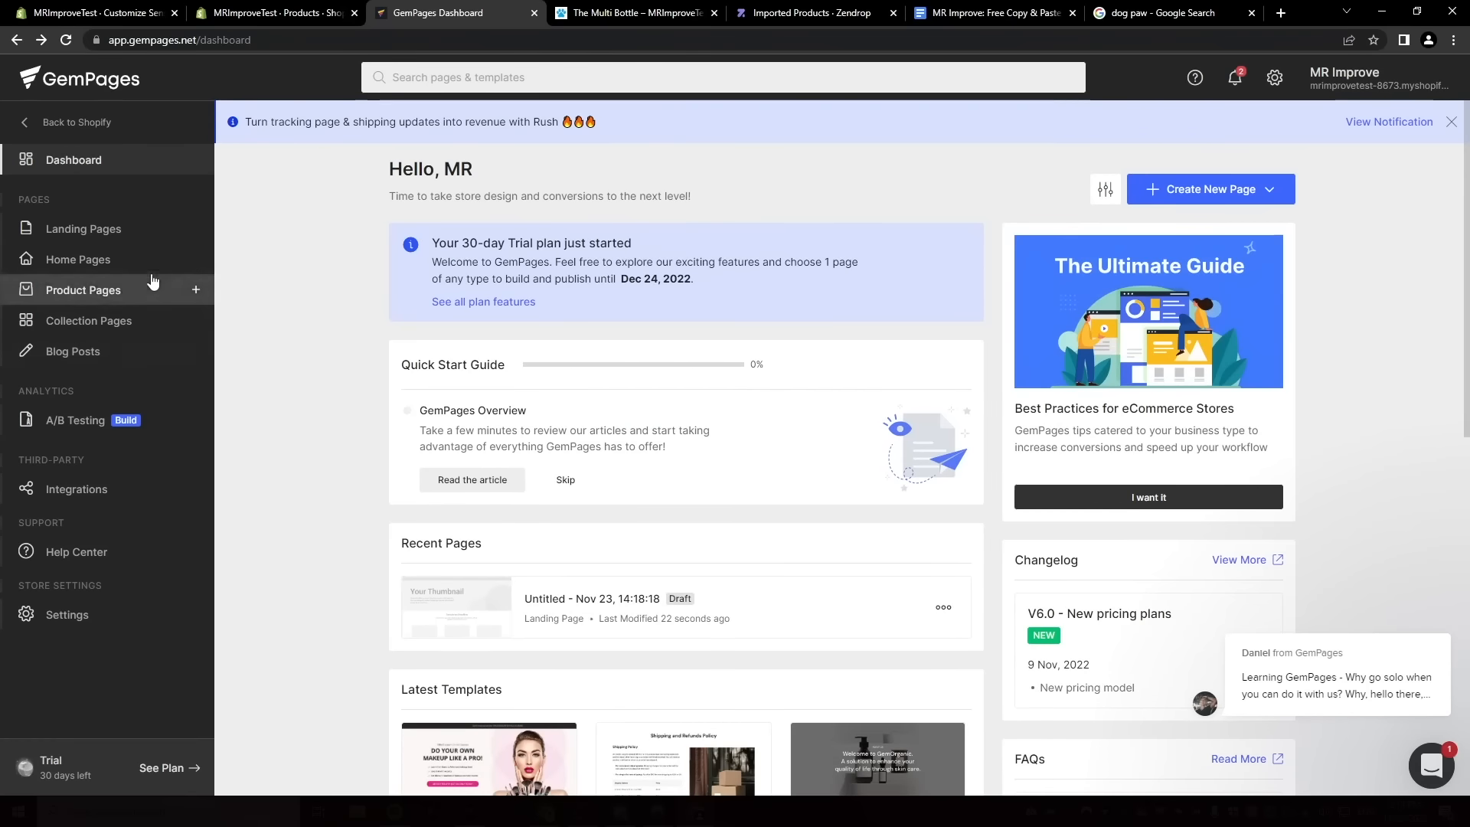
left_click(118, 288)
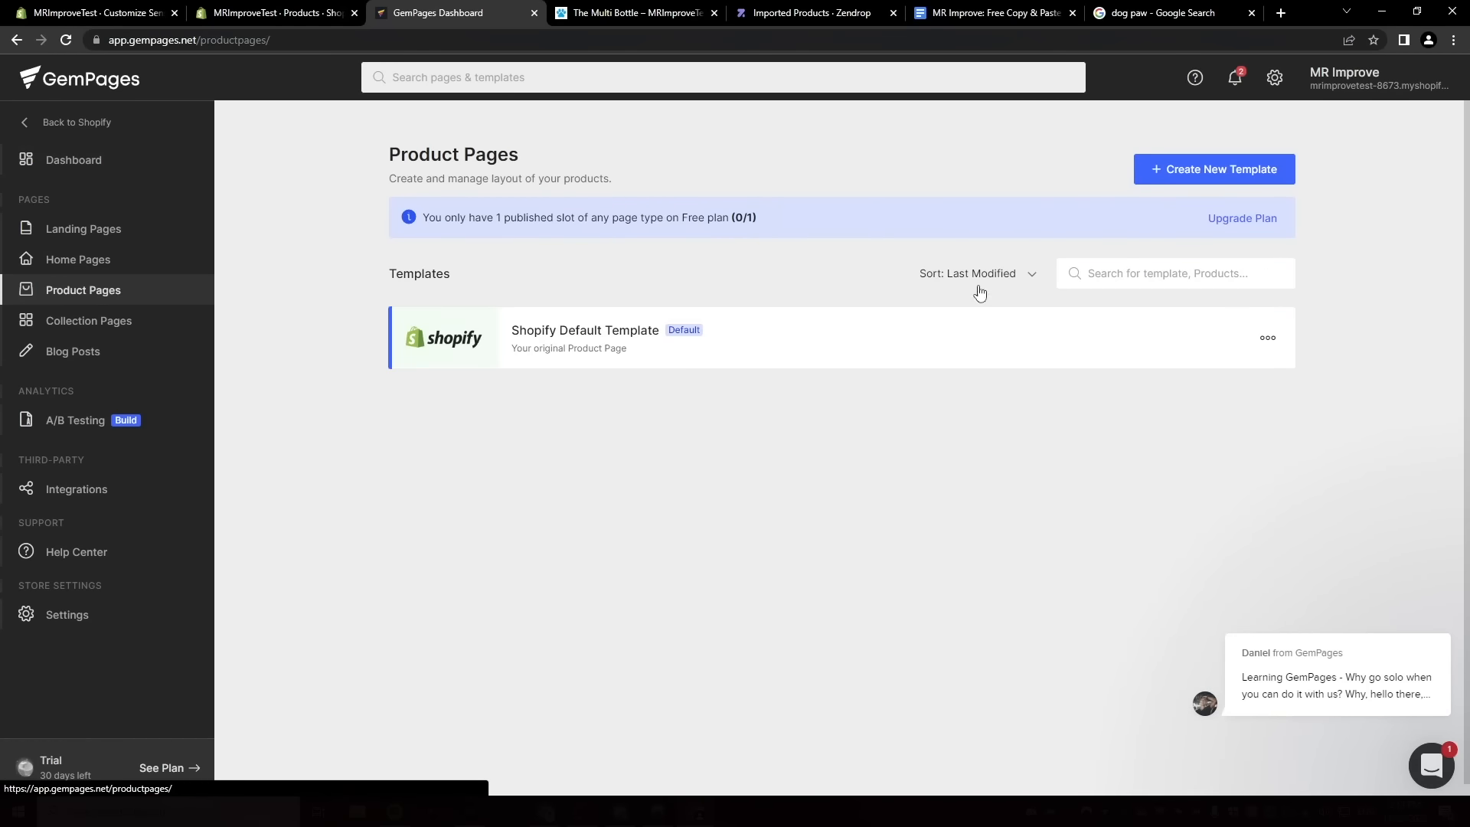
Start a new product page template and delete its default Product (dynamic) section.
left_click(1212, 174)
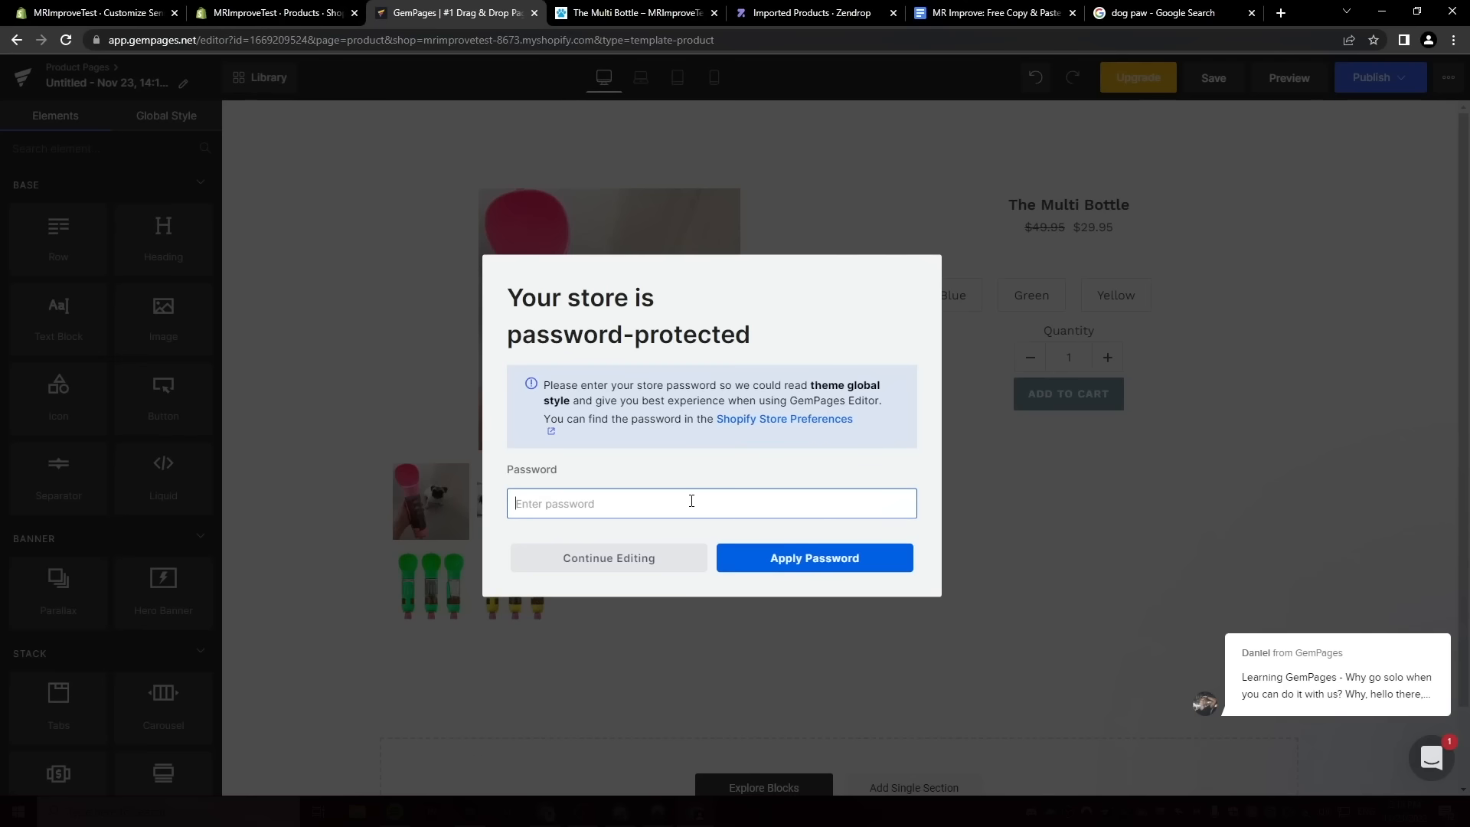
left_click(590, 570)
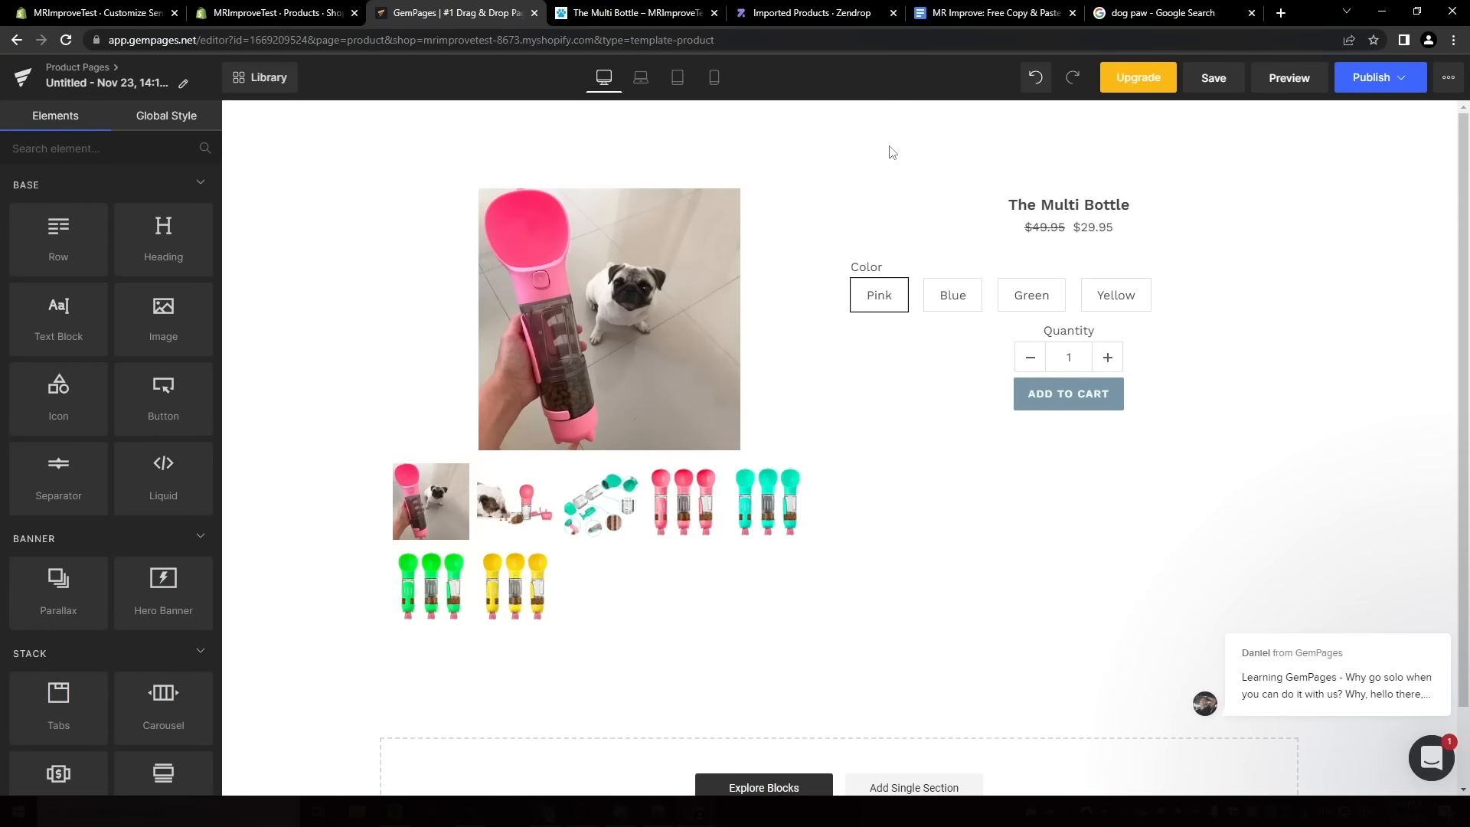
left_click(900, 157)
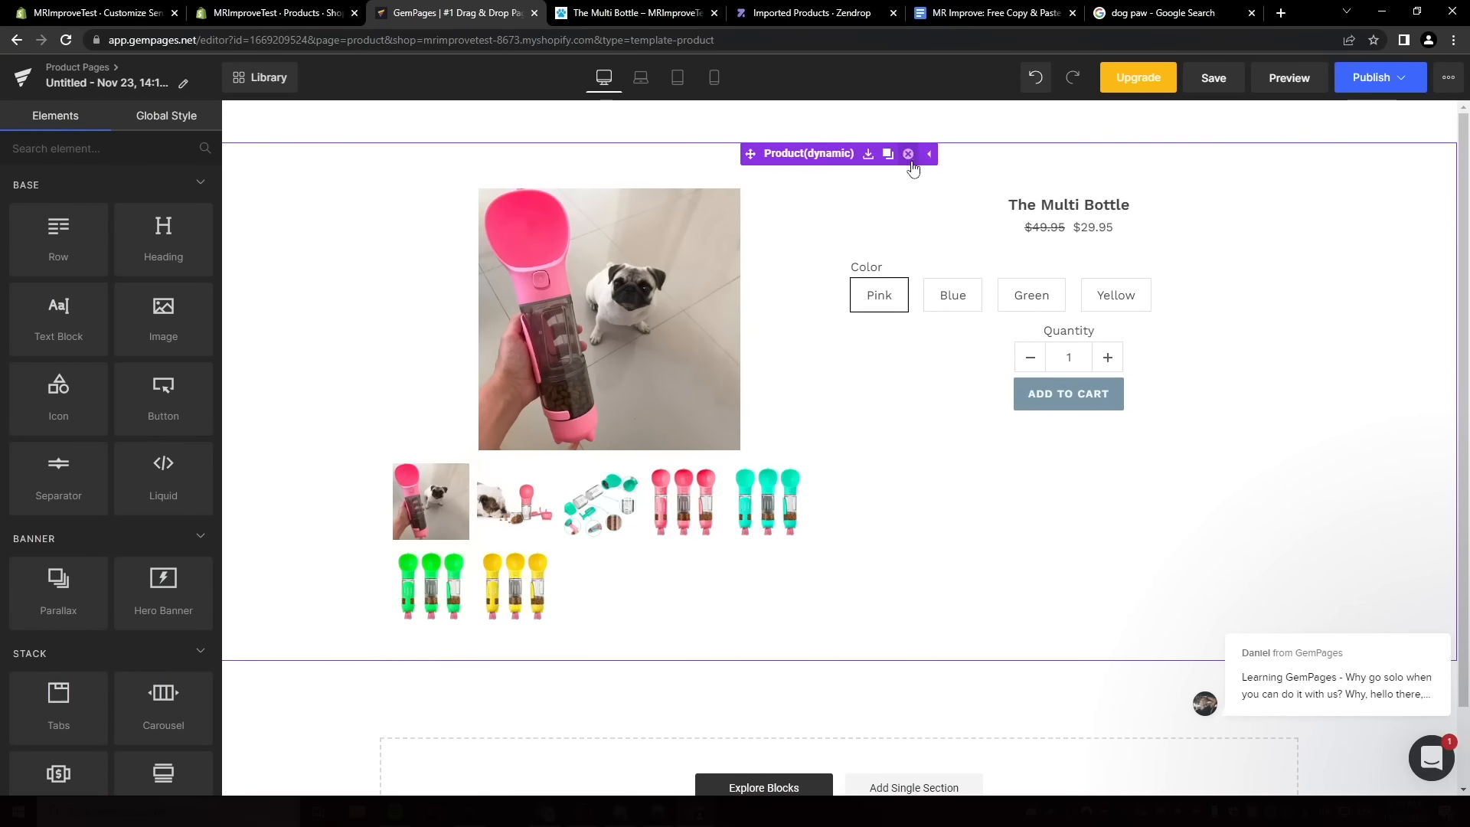
left_click(908, 154)
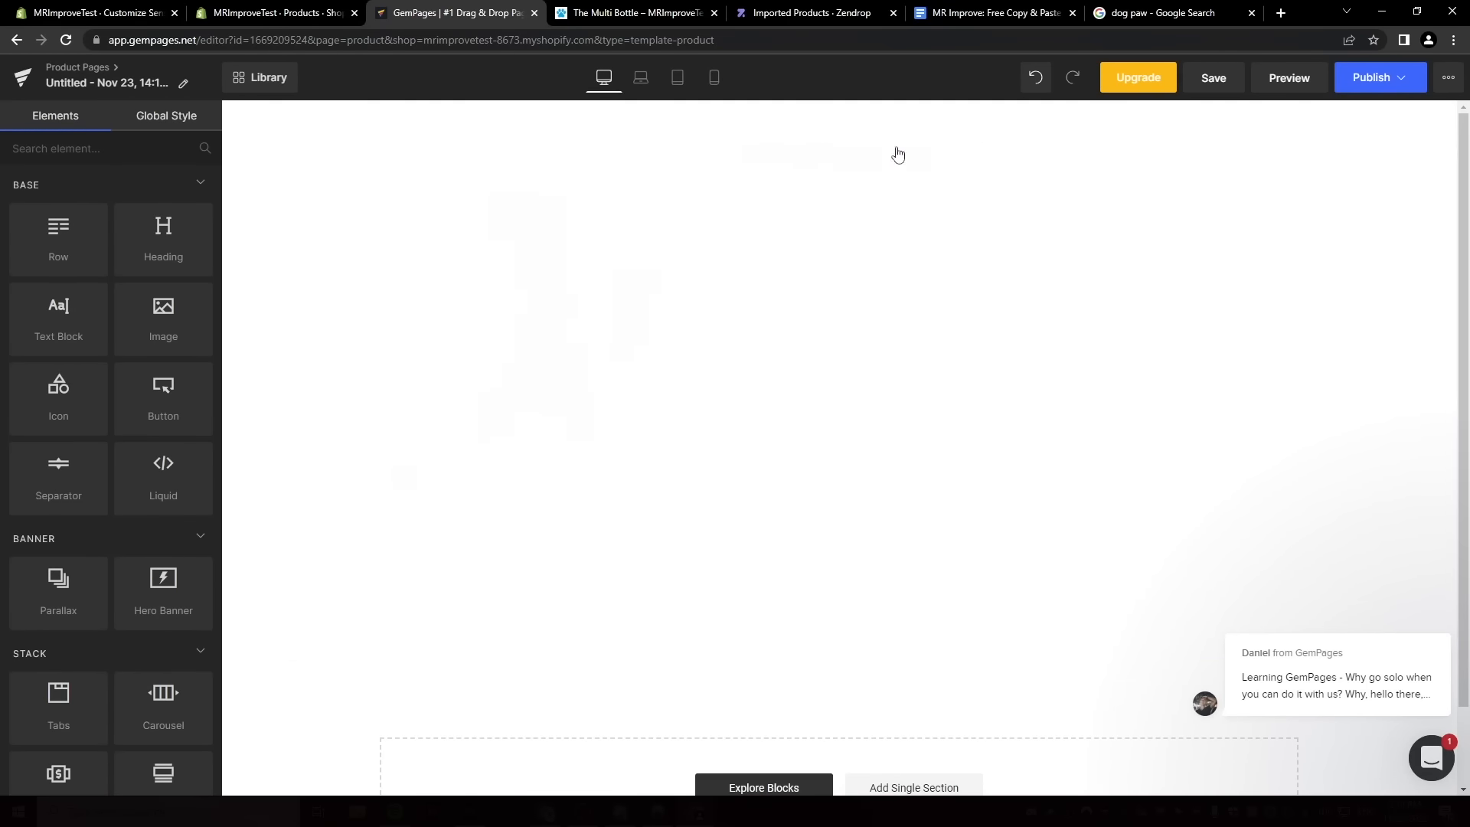
scroll(105, 460, "down", 10)
scroll(105, 517, "down", 5)
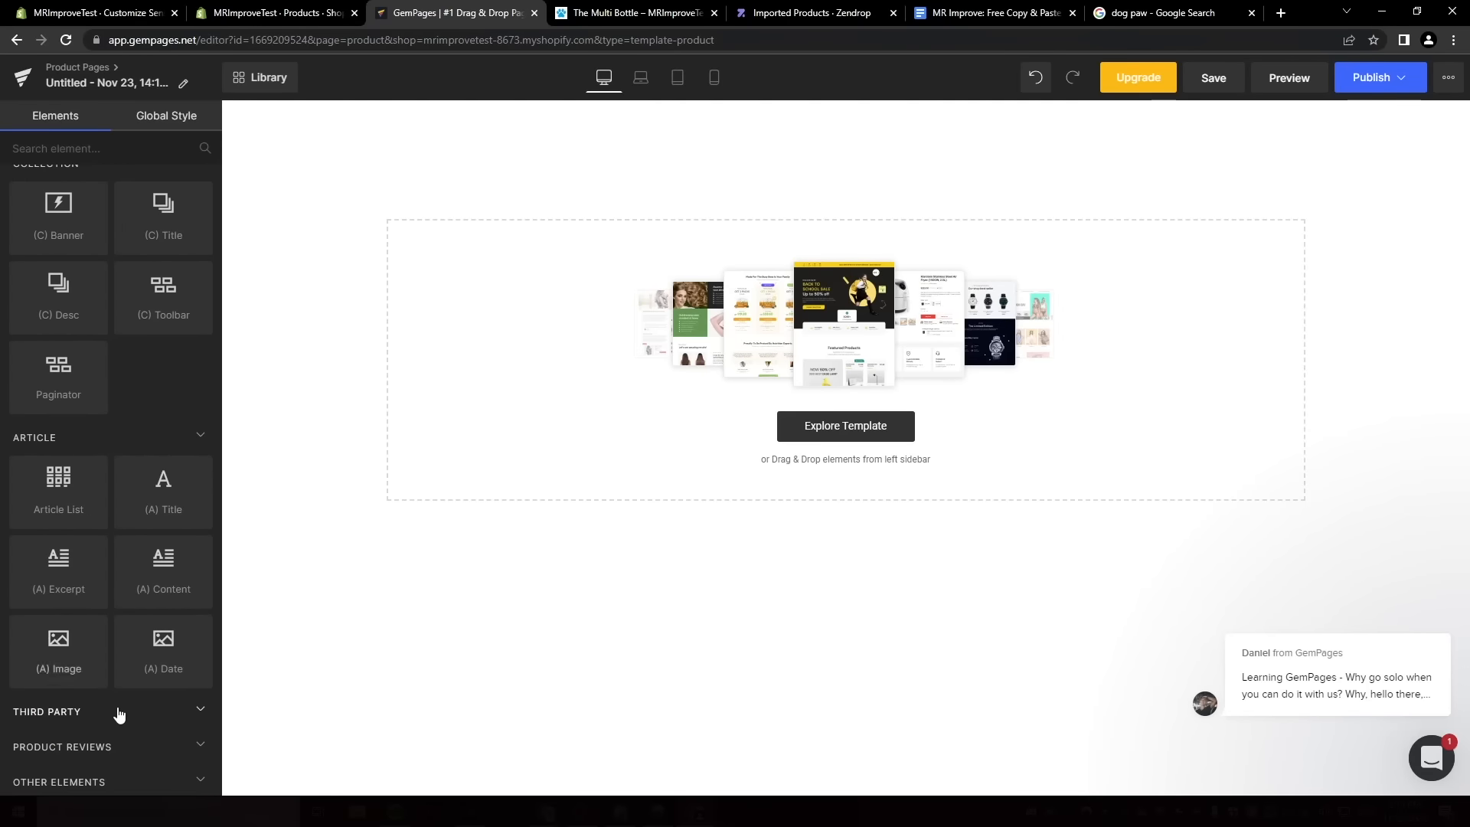
scroll(102, 765, "up", 15)
left_click(814, 435)
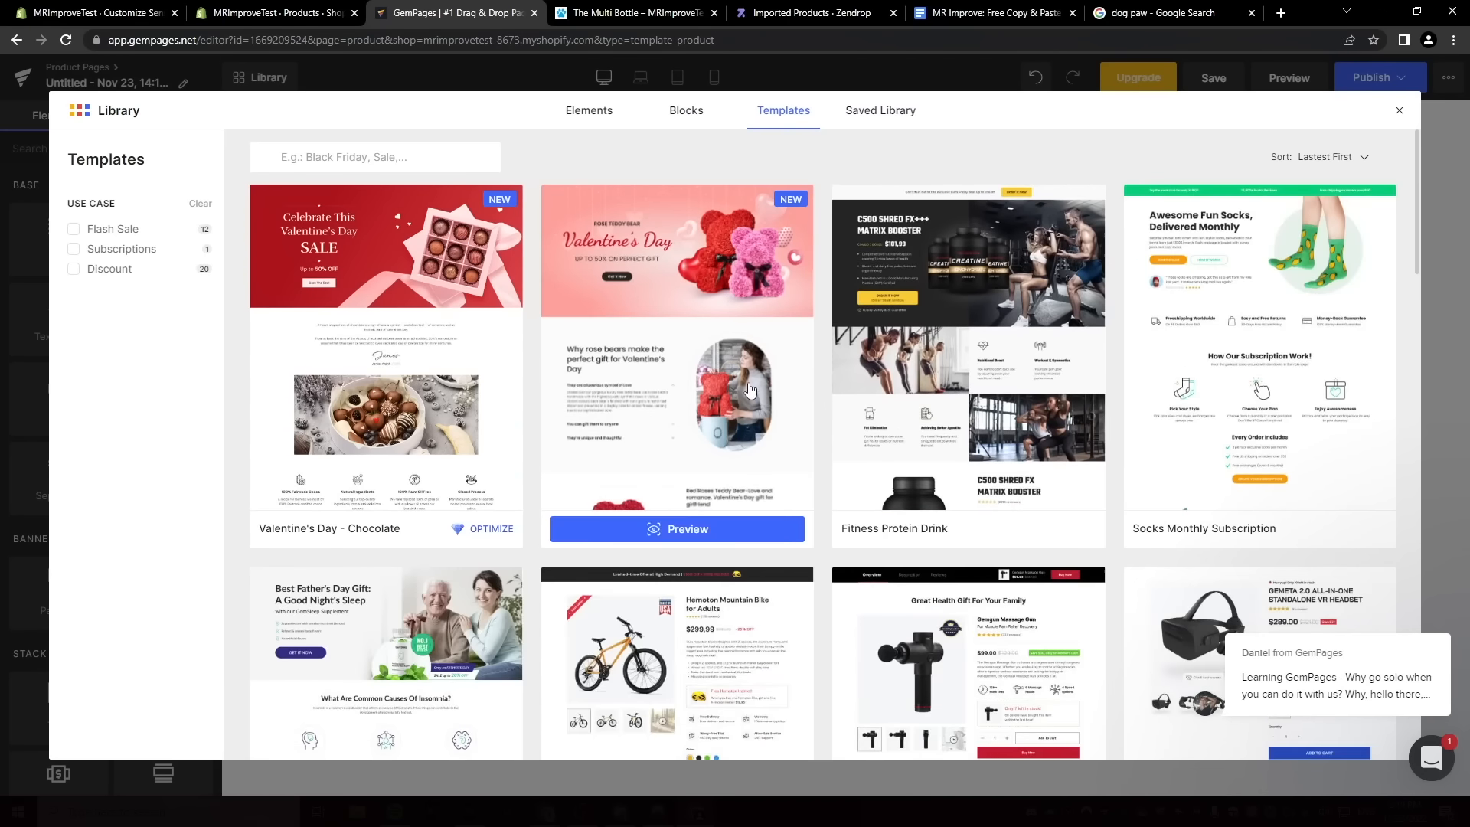
scroll(842, 379, "down", 10)
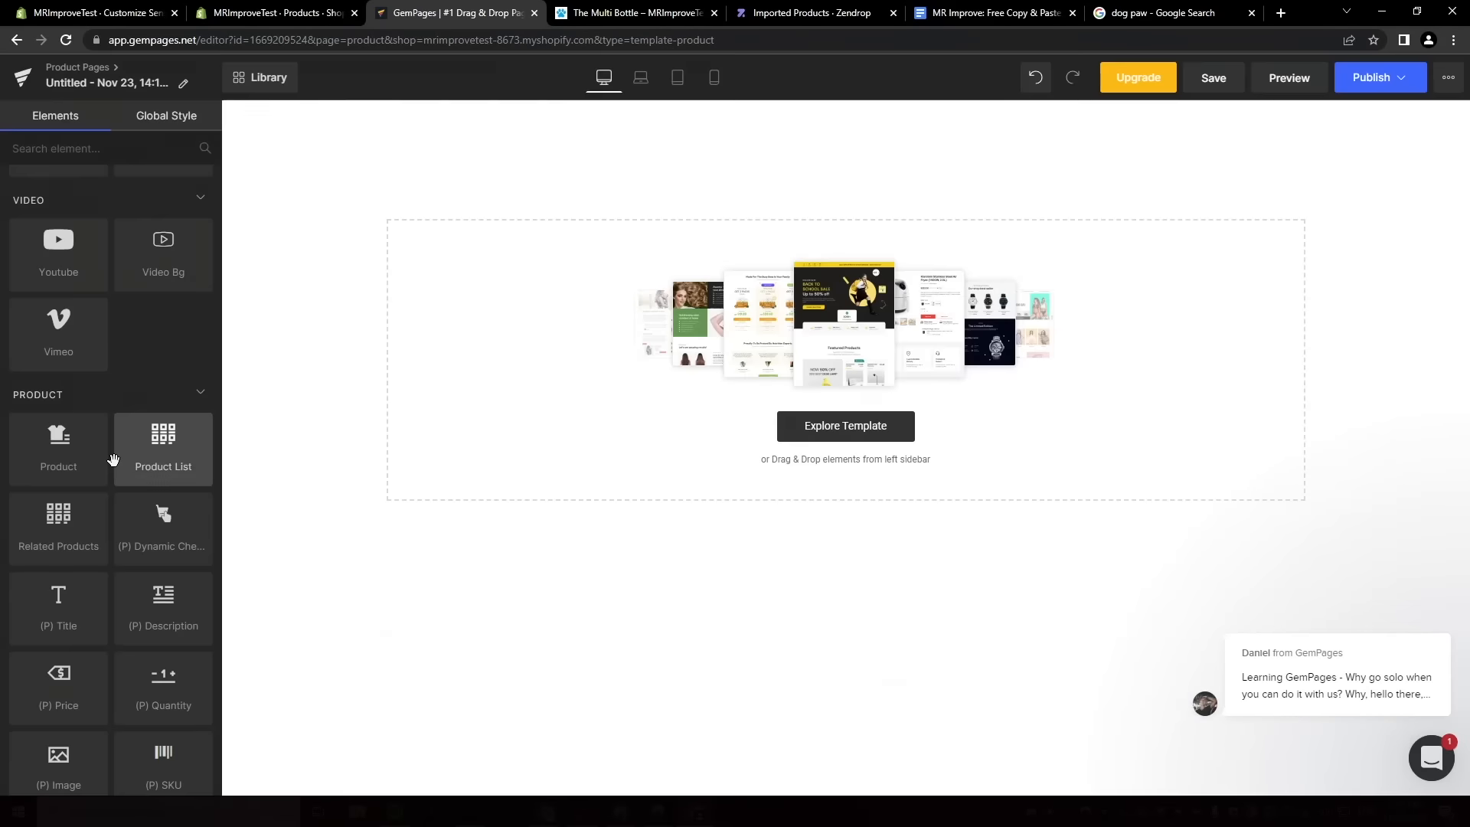
Add a product block, then remove its image, title, price and add-to-cart button.
left_click_drag(58, 452, 838, 176)
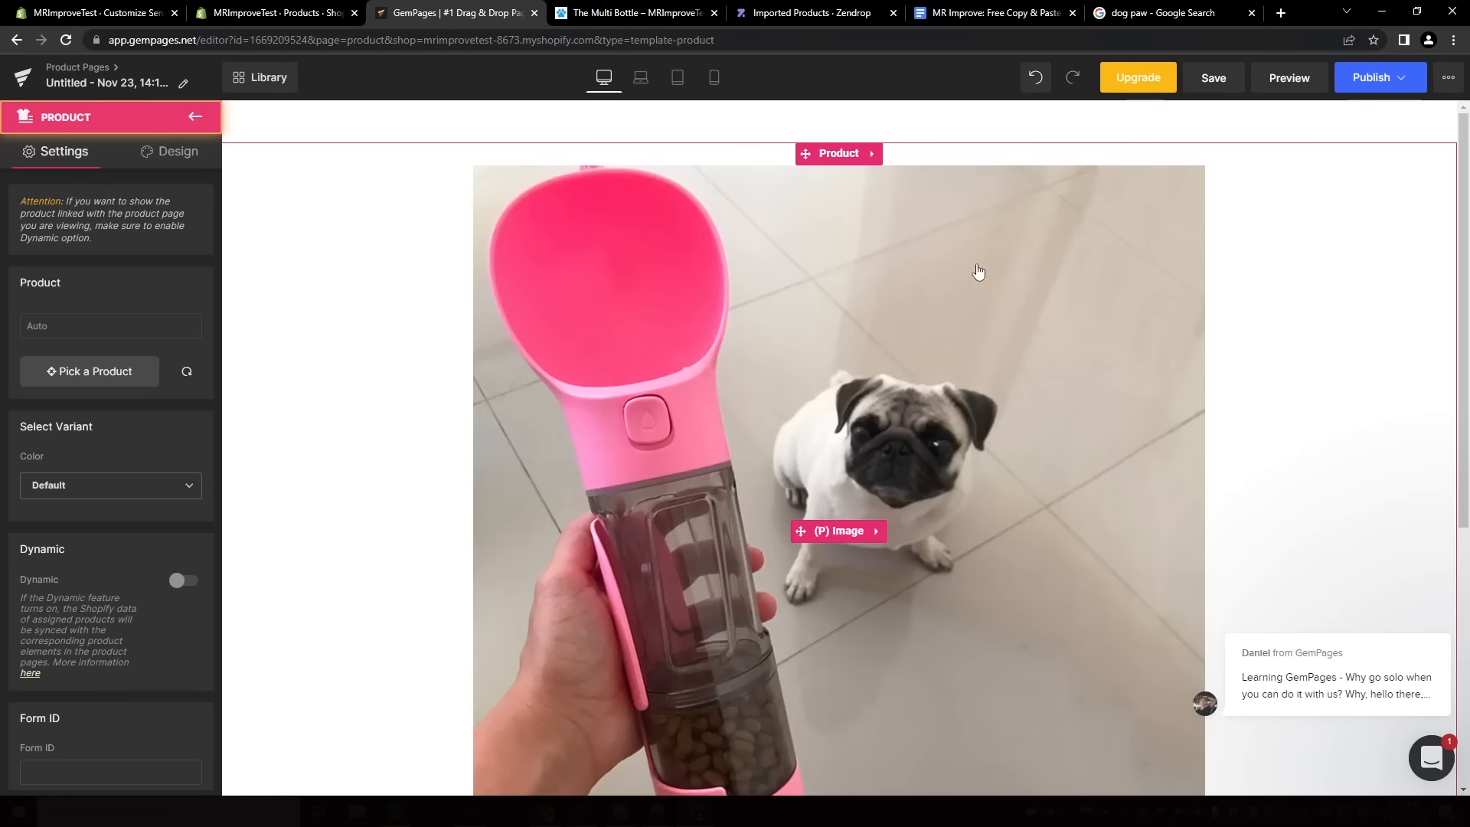
left_click(886, 529)
left_click(886, 531)
left_click(891, 184)
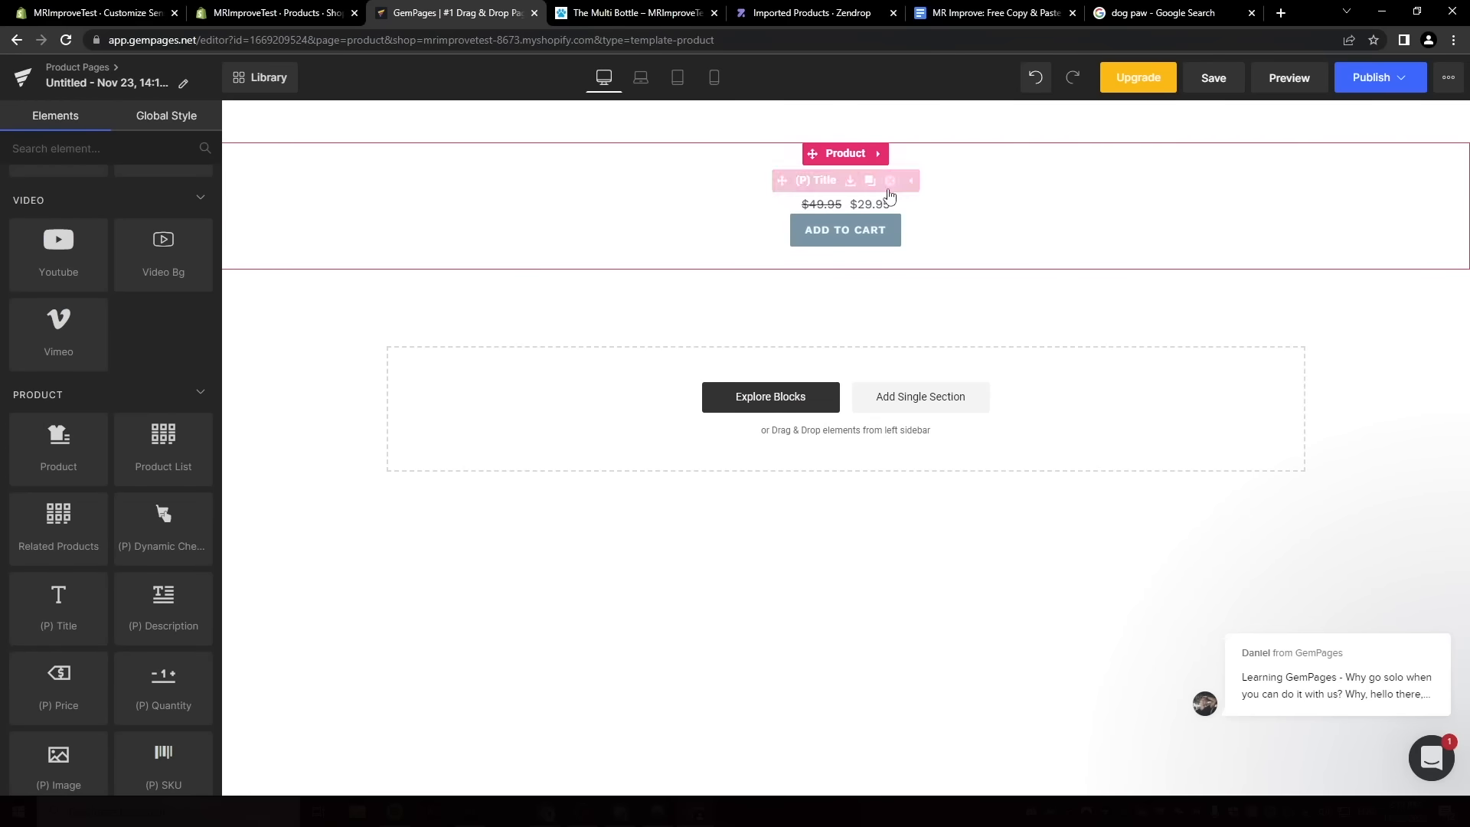
left_click(912, 181)
left_click(908, 181)
Add a two-column row with the product image in the left column at 100% width.
left_click_drag(58, 239, 773, 184)
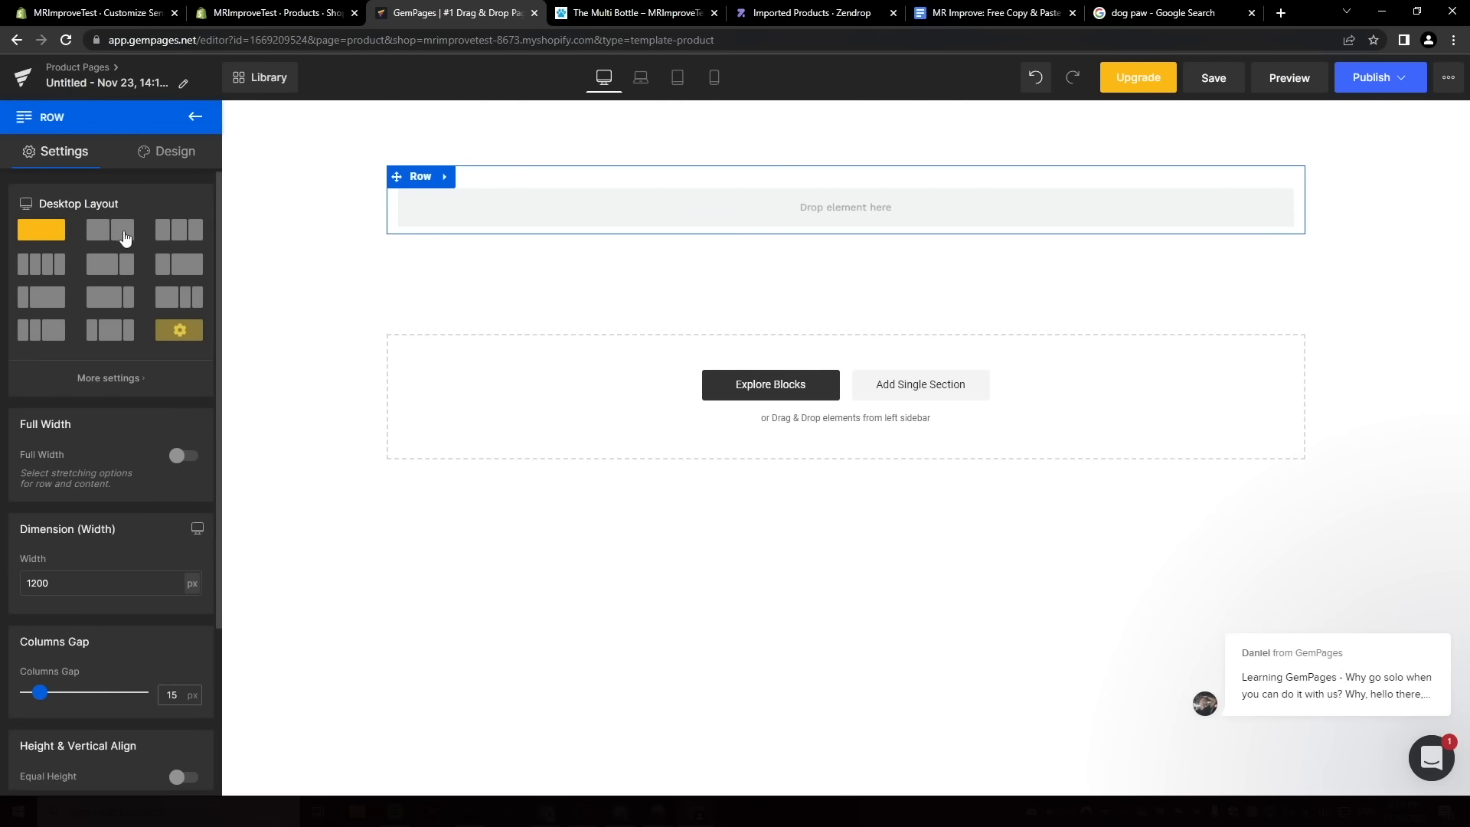
left_click(112, 235)
scroll(121, 541, "down", 1)
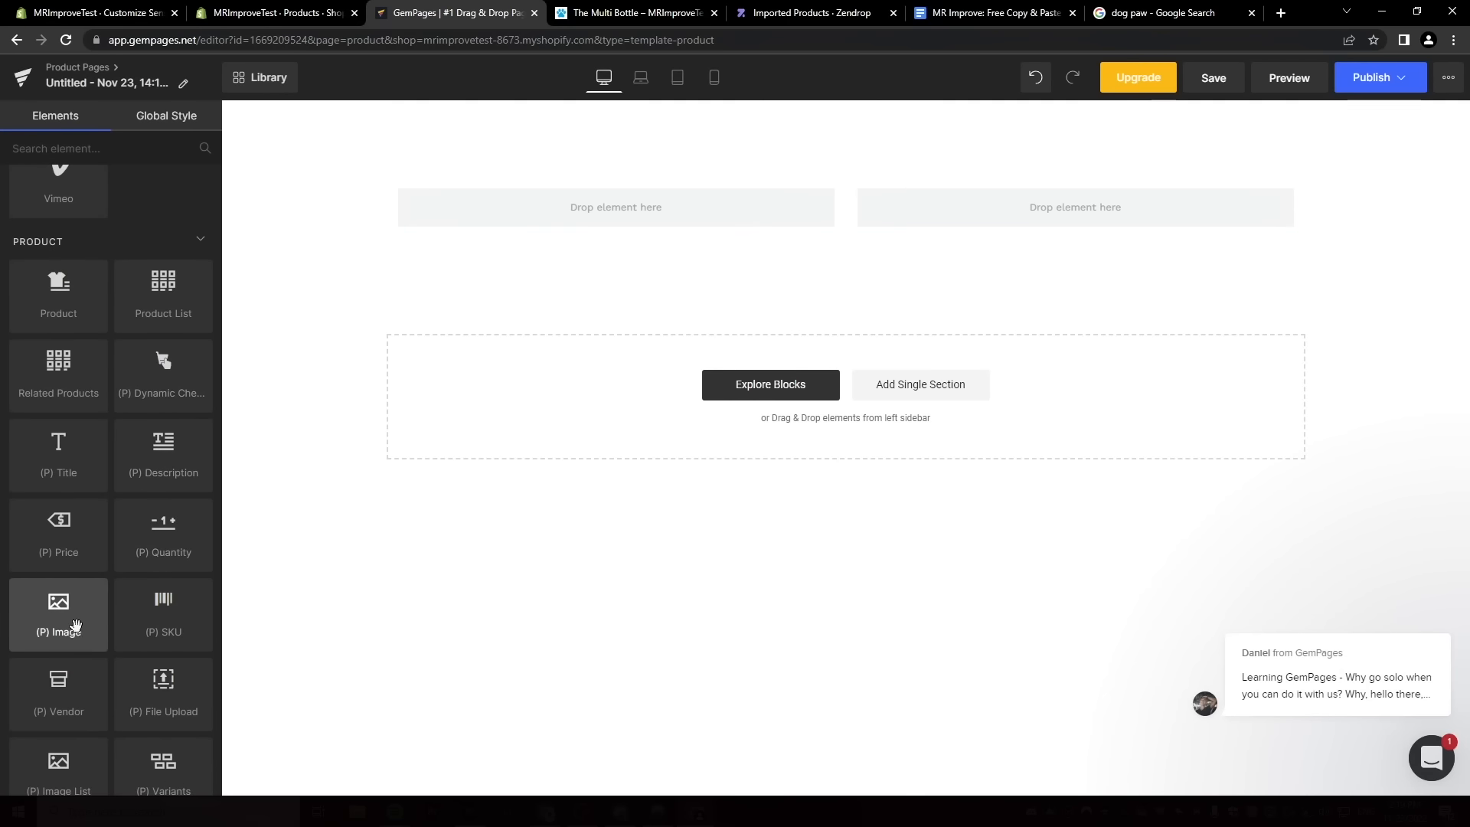
left_click_drag(68, 611, 584, 208)
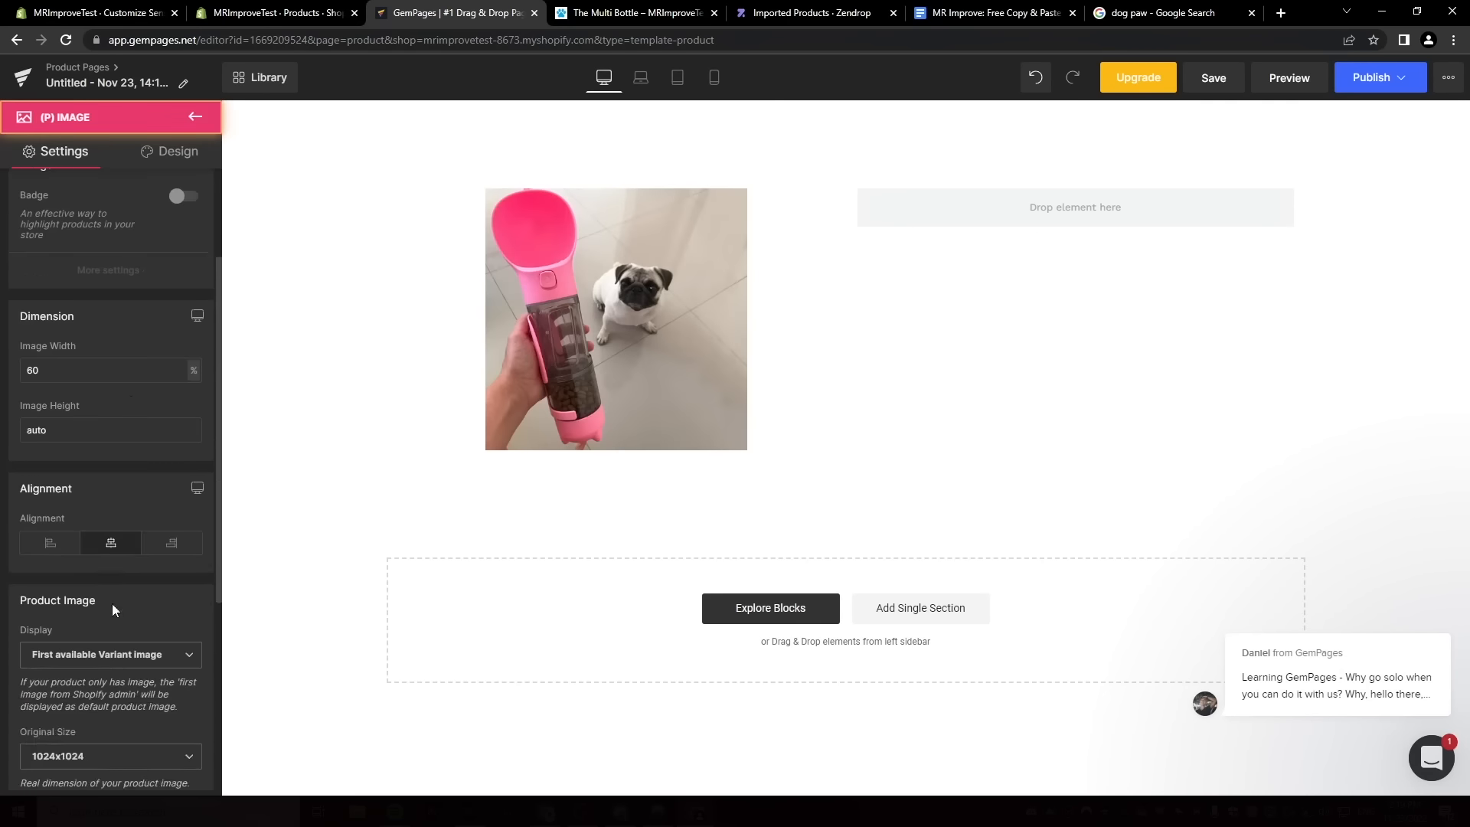
double_click(66, 526)
type("100")
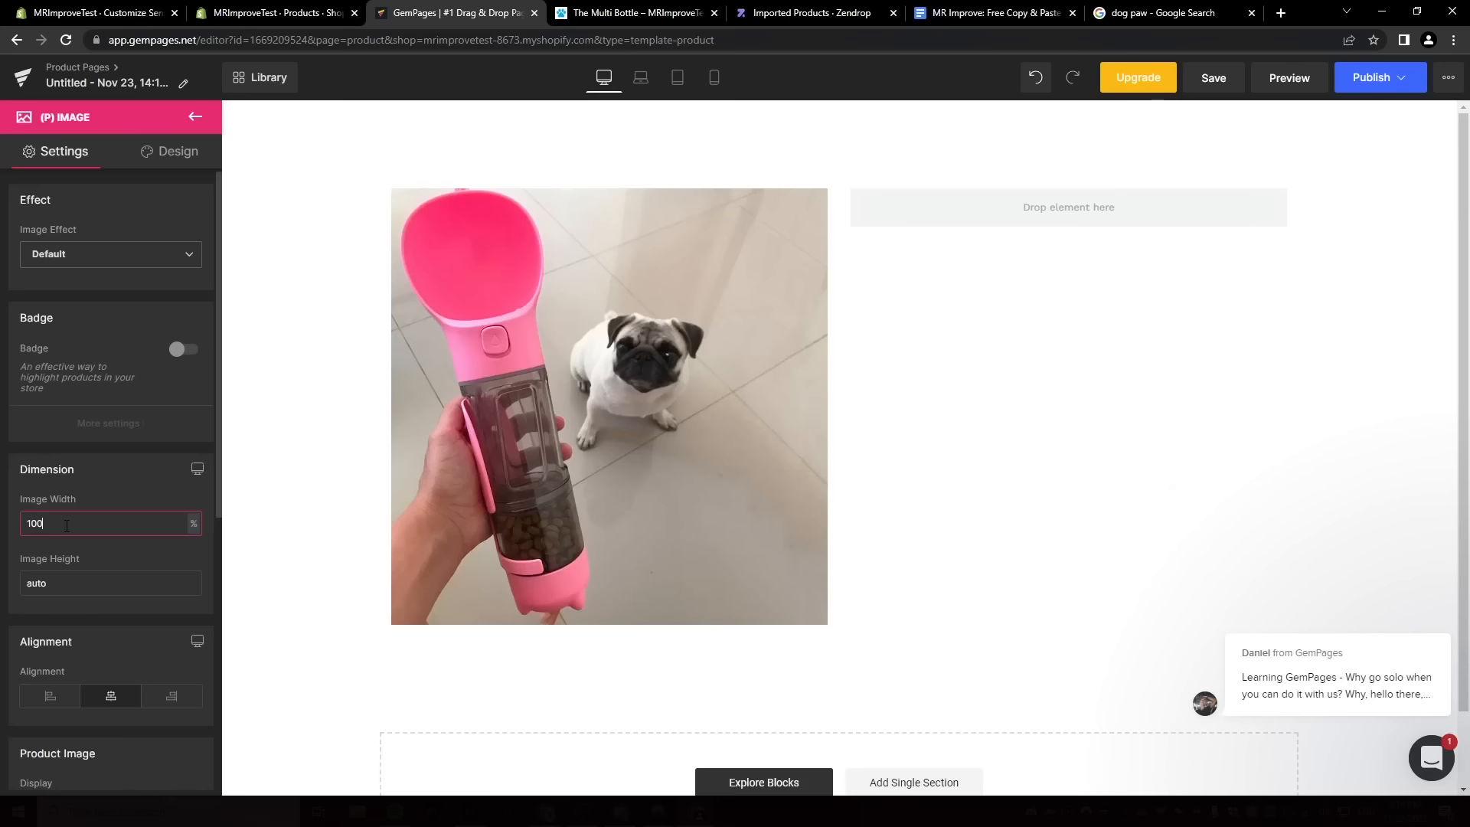
key("Escape")
Add the product image list below as a slider and the product title in the right column.
left_click_drag(59, 620, 543, 632)
left_click(115, 257)
left_click(80, 302)
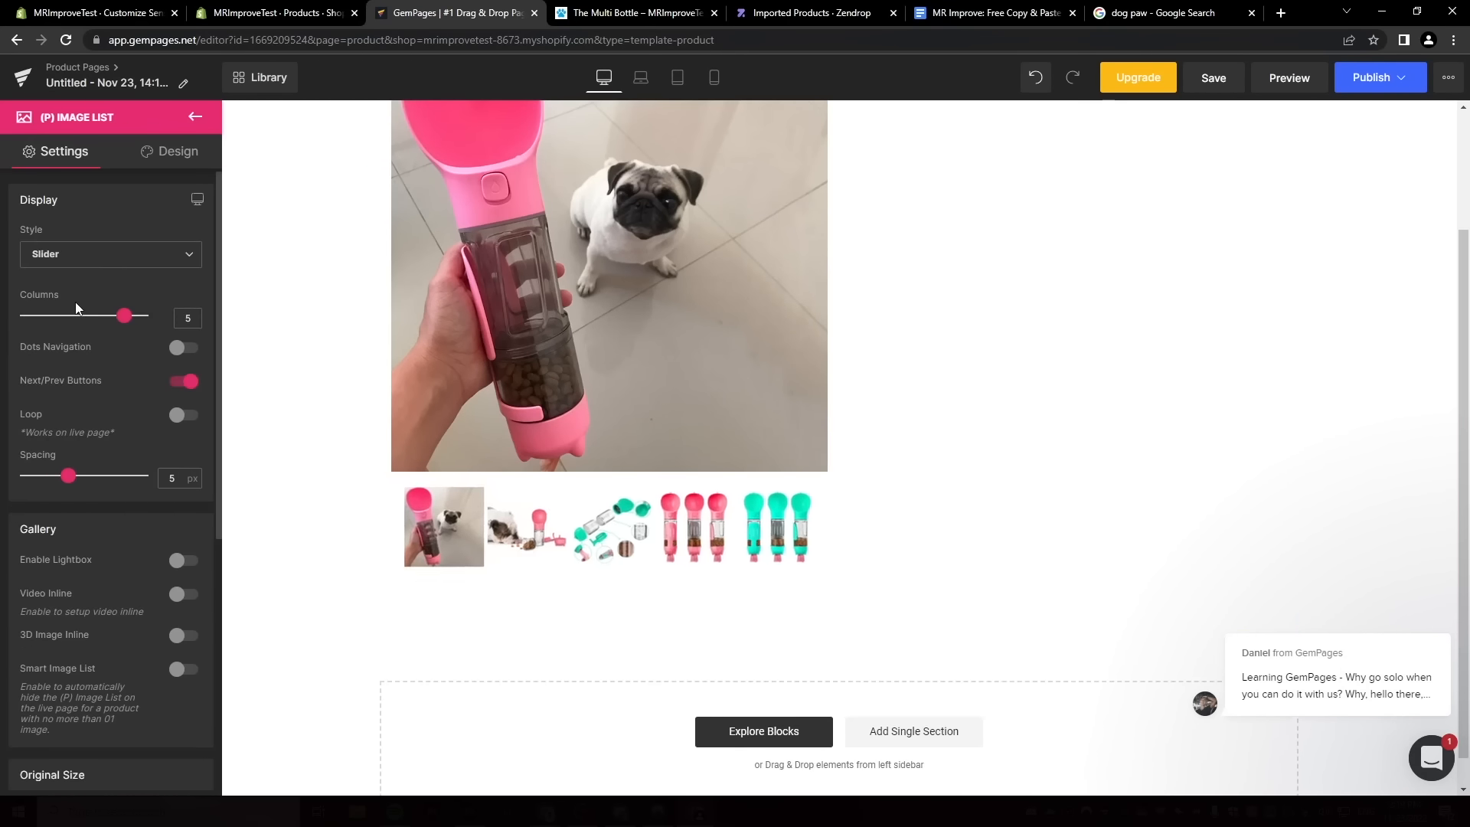
key("Escape")
left_click_drag(75, 303, 1003, 201)
Style the product title at size 35, black #000000, left-aligned.
type("35")
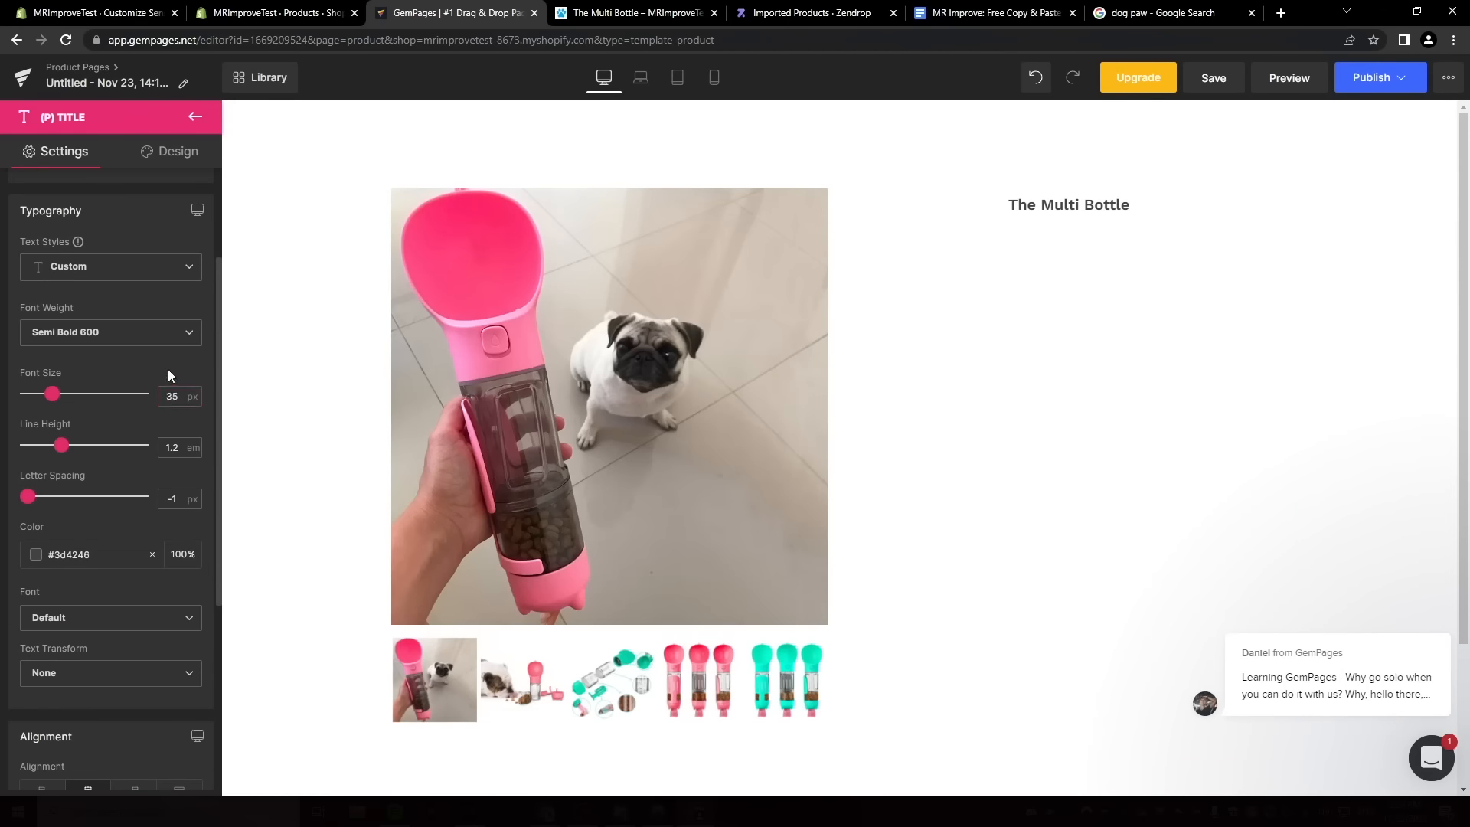
left_click(35, 557)
left_click_drag(77, 402, 18, 492)
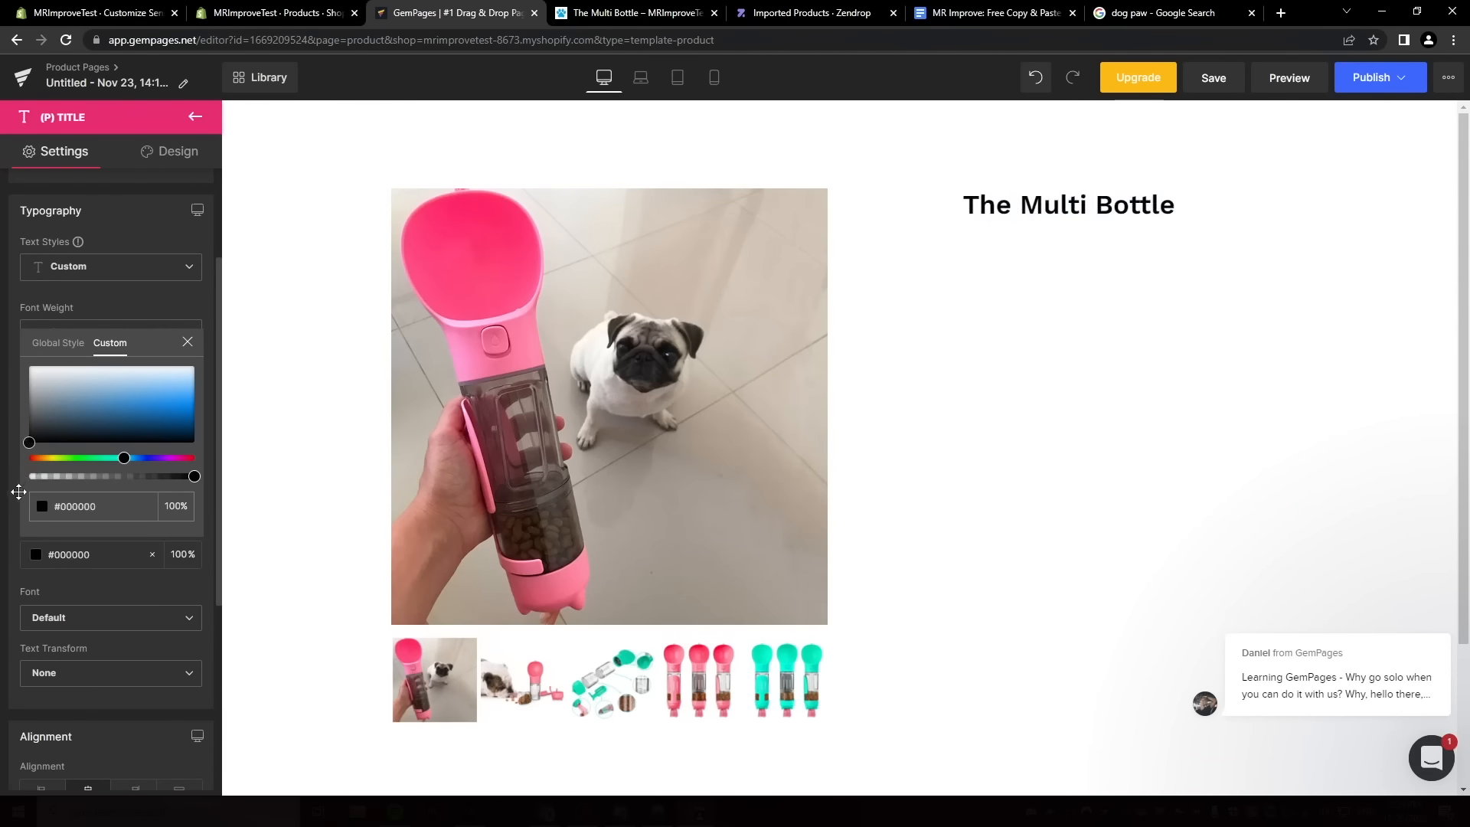
left_click(78, 587)
scroll(77, 498, "down", 2)
left_click(42, 642)
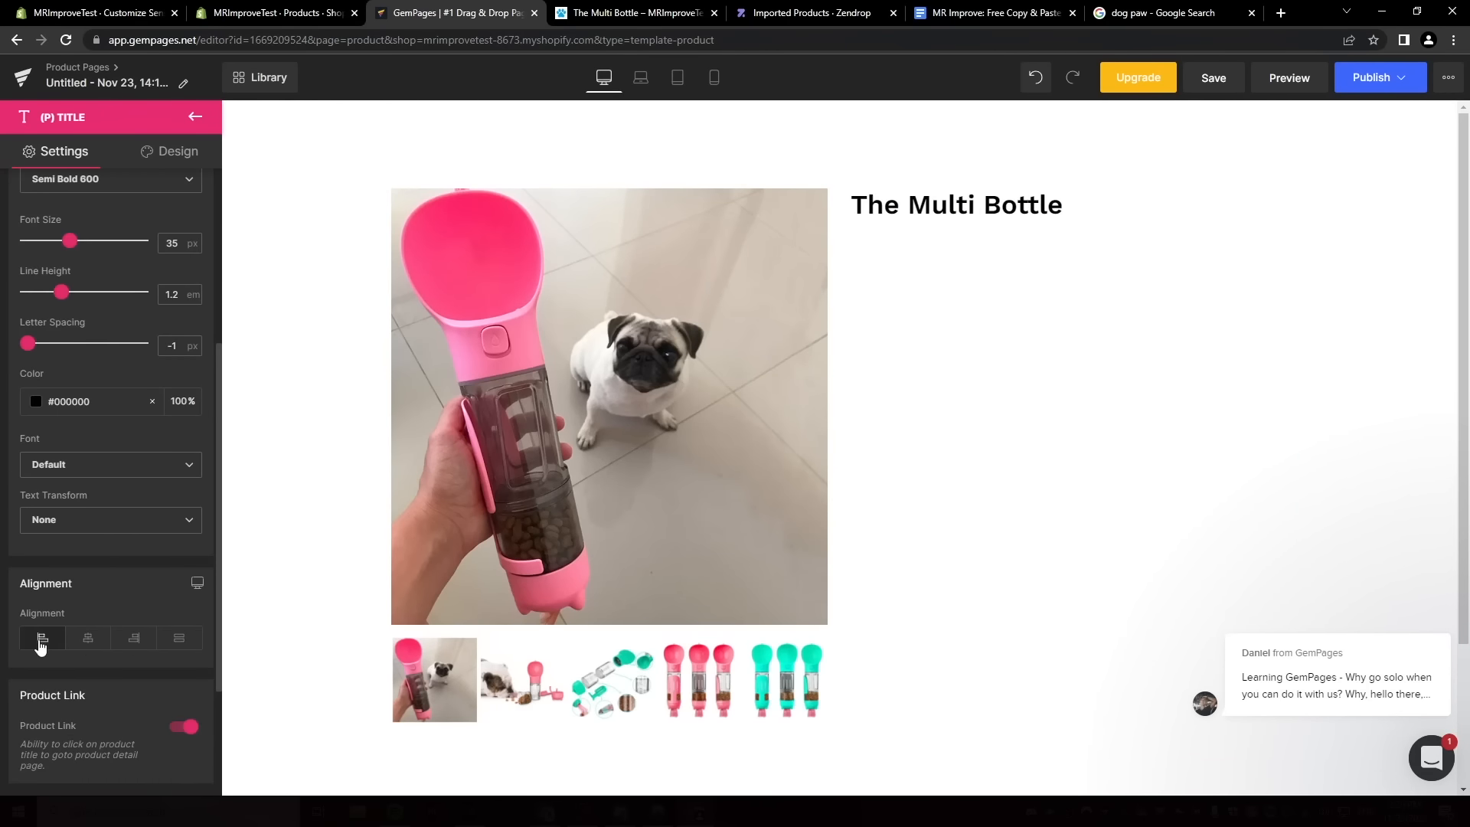
left_click(197, 119)
Add the product price under the title and copy the theme's #1aa7ec accent colour for it.
left_click_drag(92, 392, 1044, 225)
type("3")
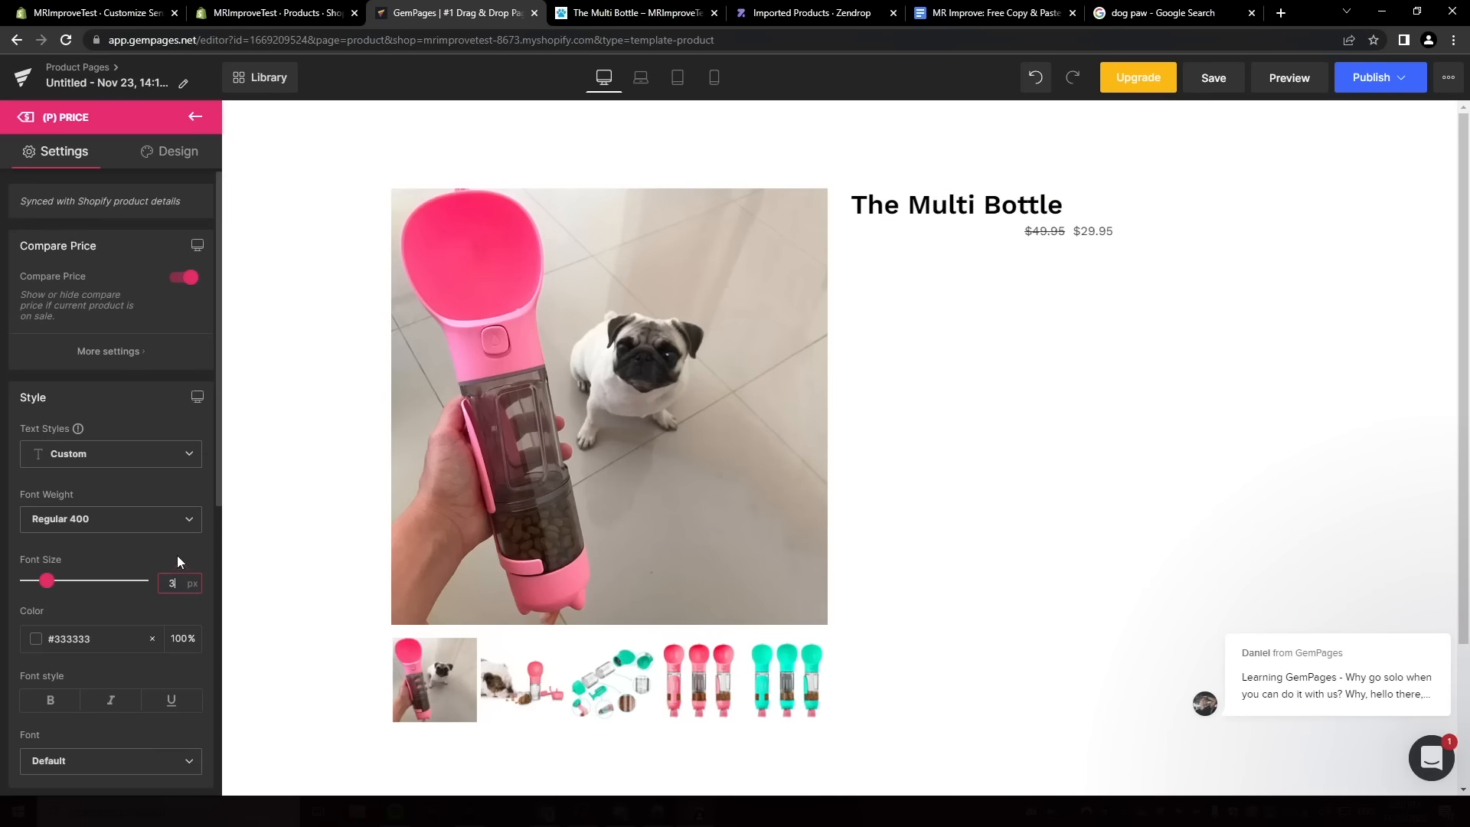
type("5")
left_click(246, 9)
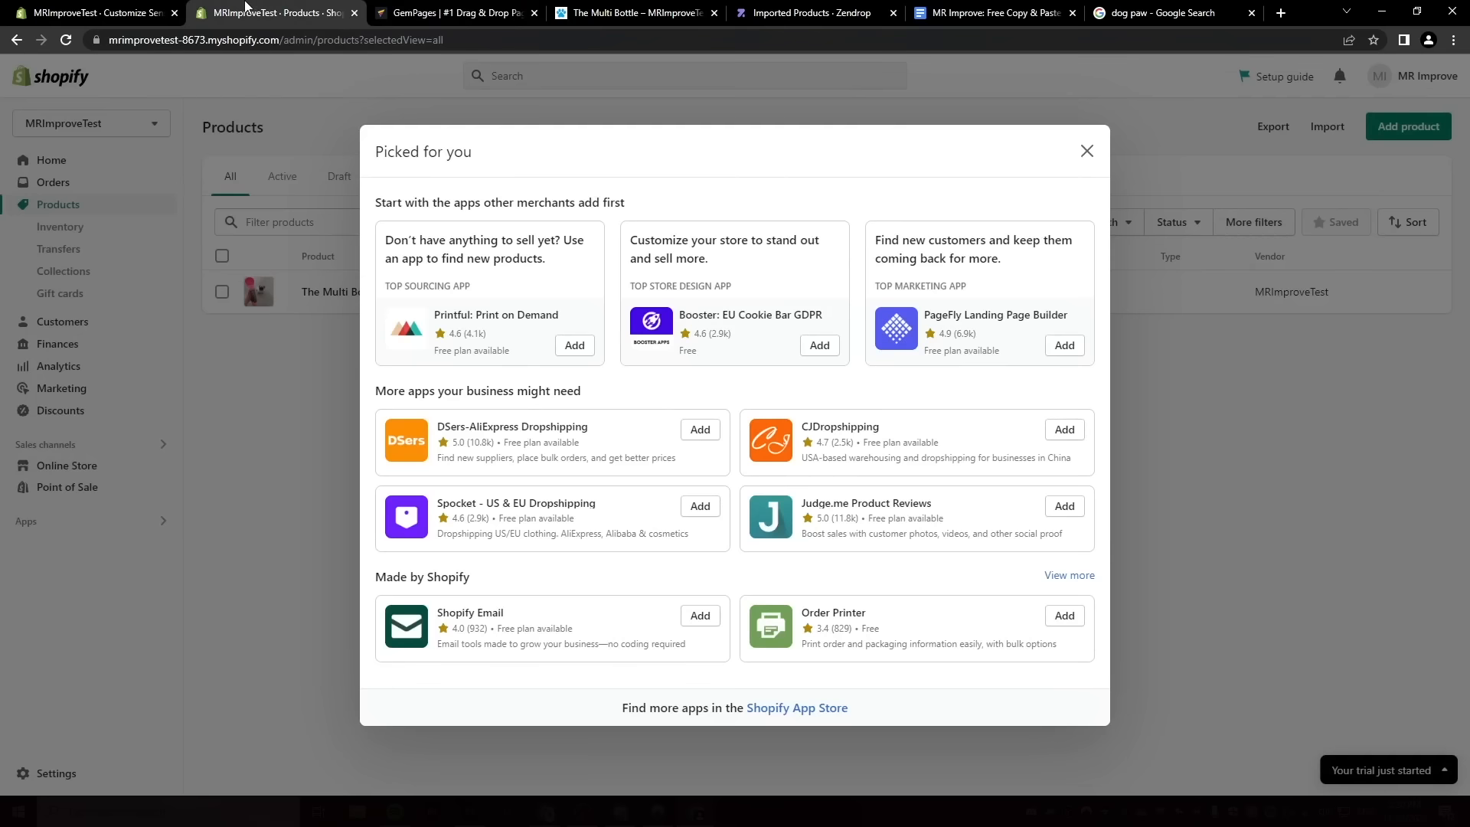
left_click(115, 7)
double_click(152, 468)
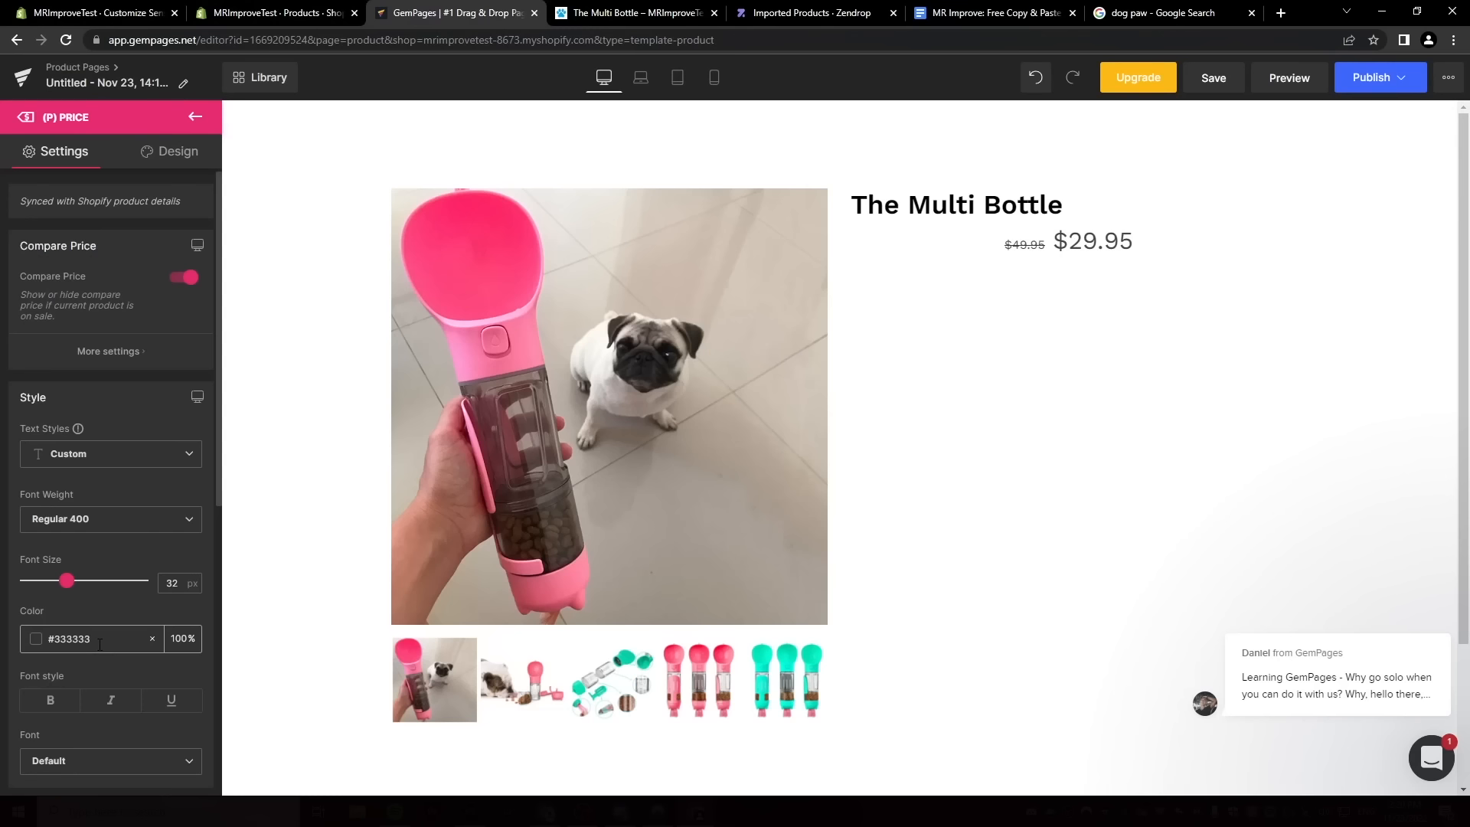
Make the price Semi Bold 600 and left-aligned, and colour the compare price grey #bcbcbd.
left_click(111, 519)
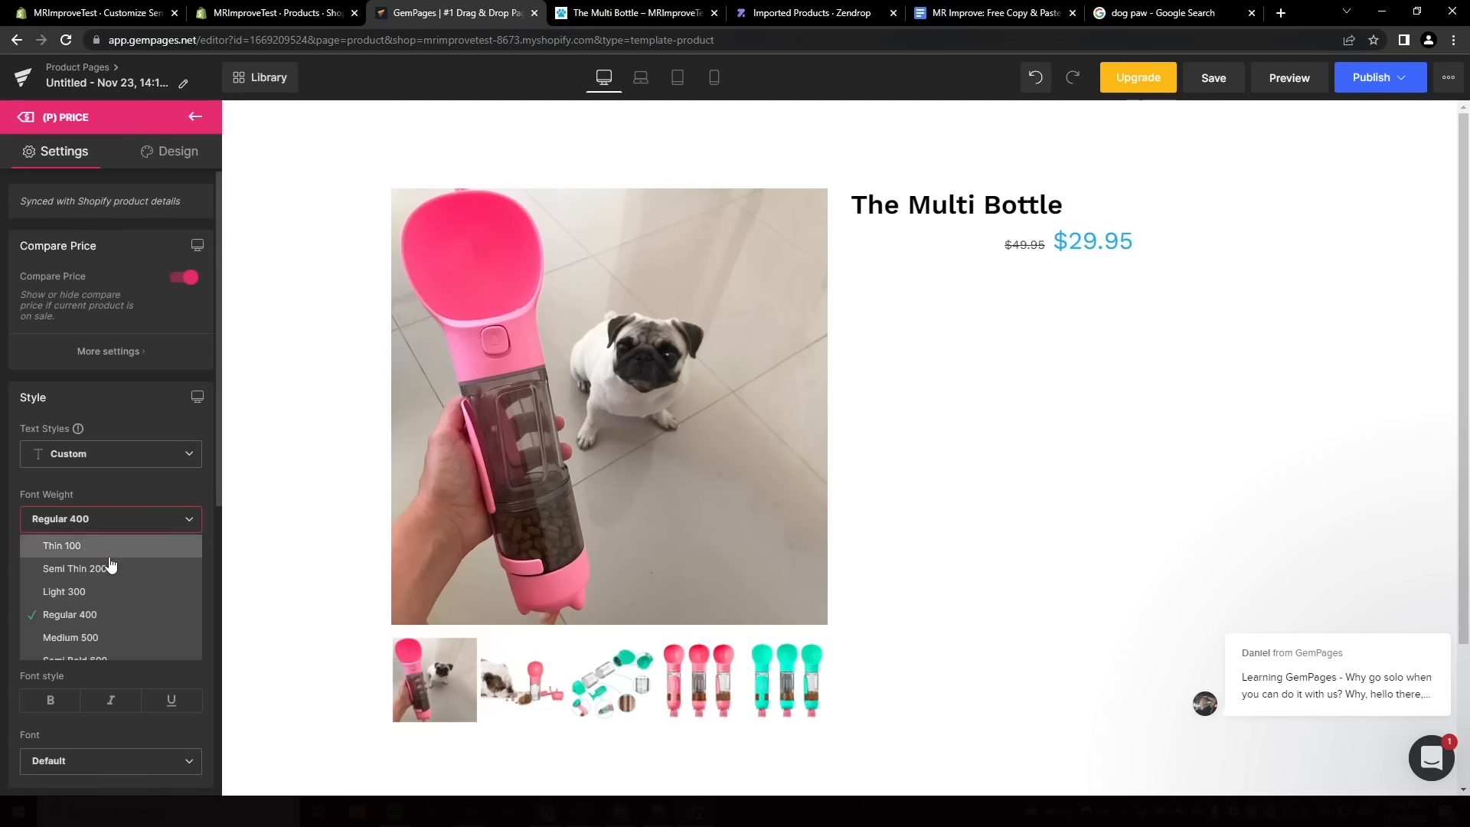
scroll(80, 587, "down", 3)
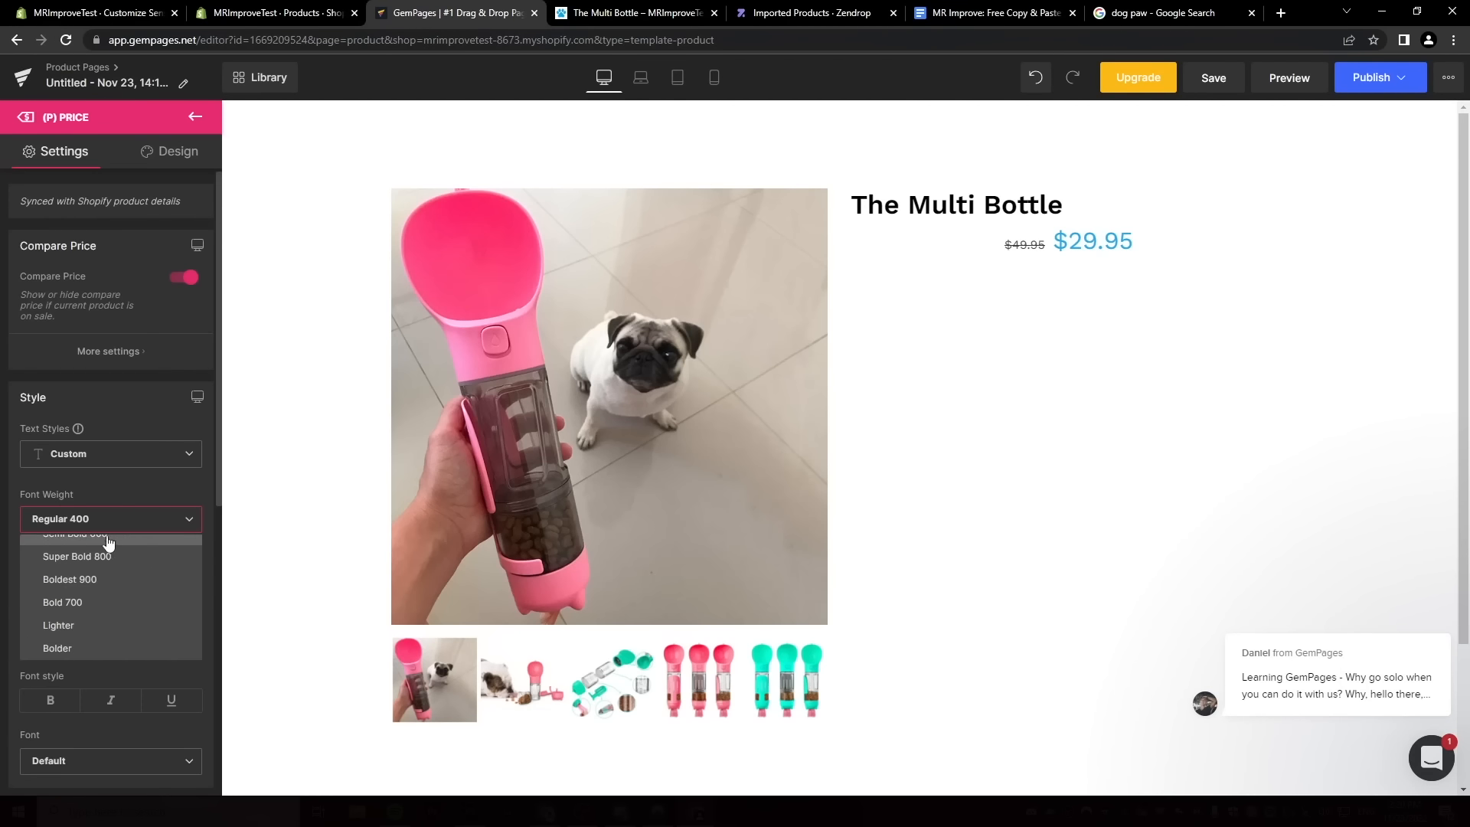
scroll(107, 612, "up", 3)
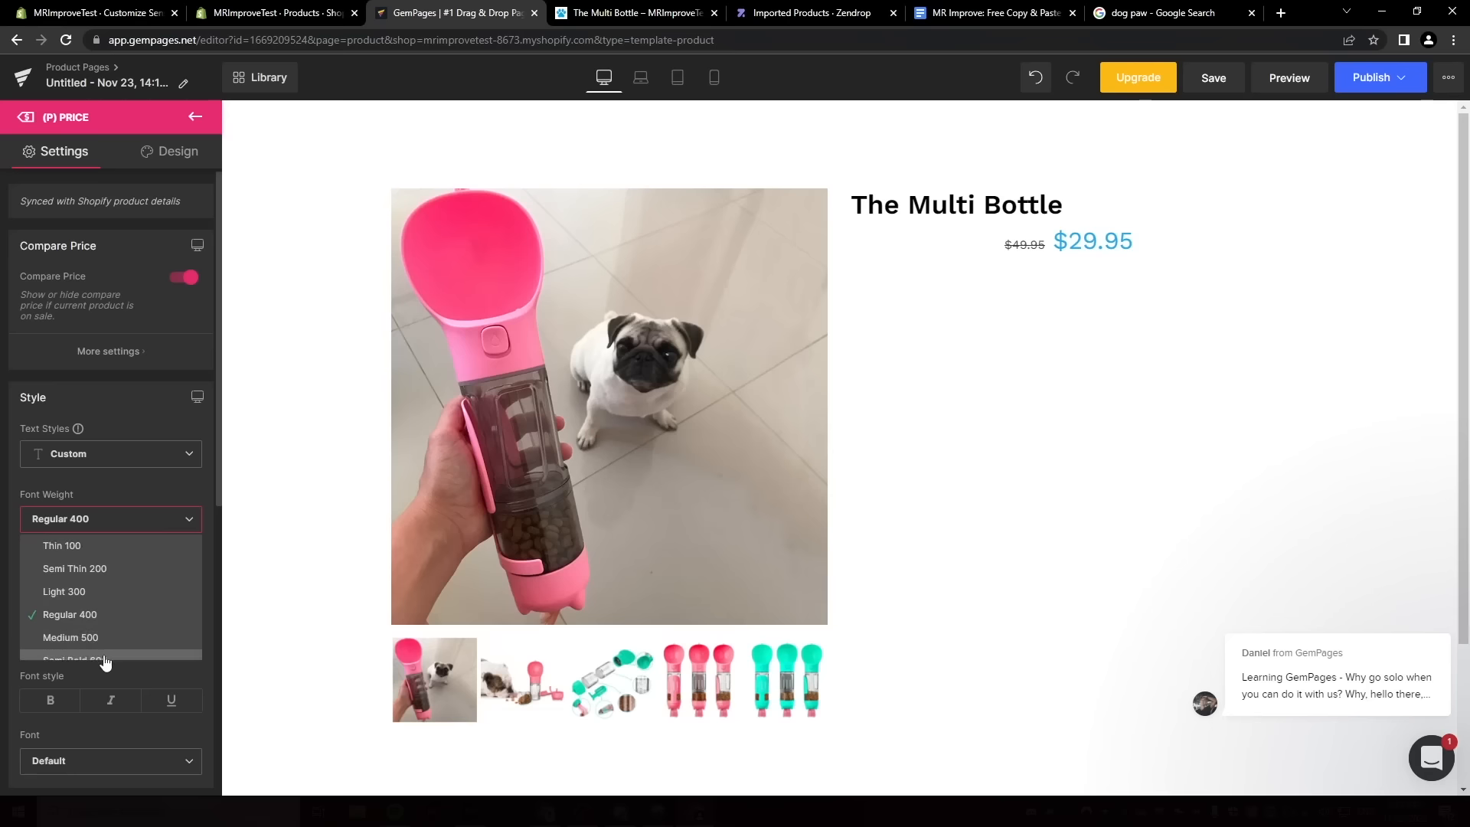
left_click(105, 660)
scroll(107, 613, "down", 5)
left_click(53, 568)
scroll(145, 561, "up", 5)
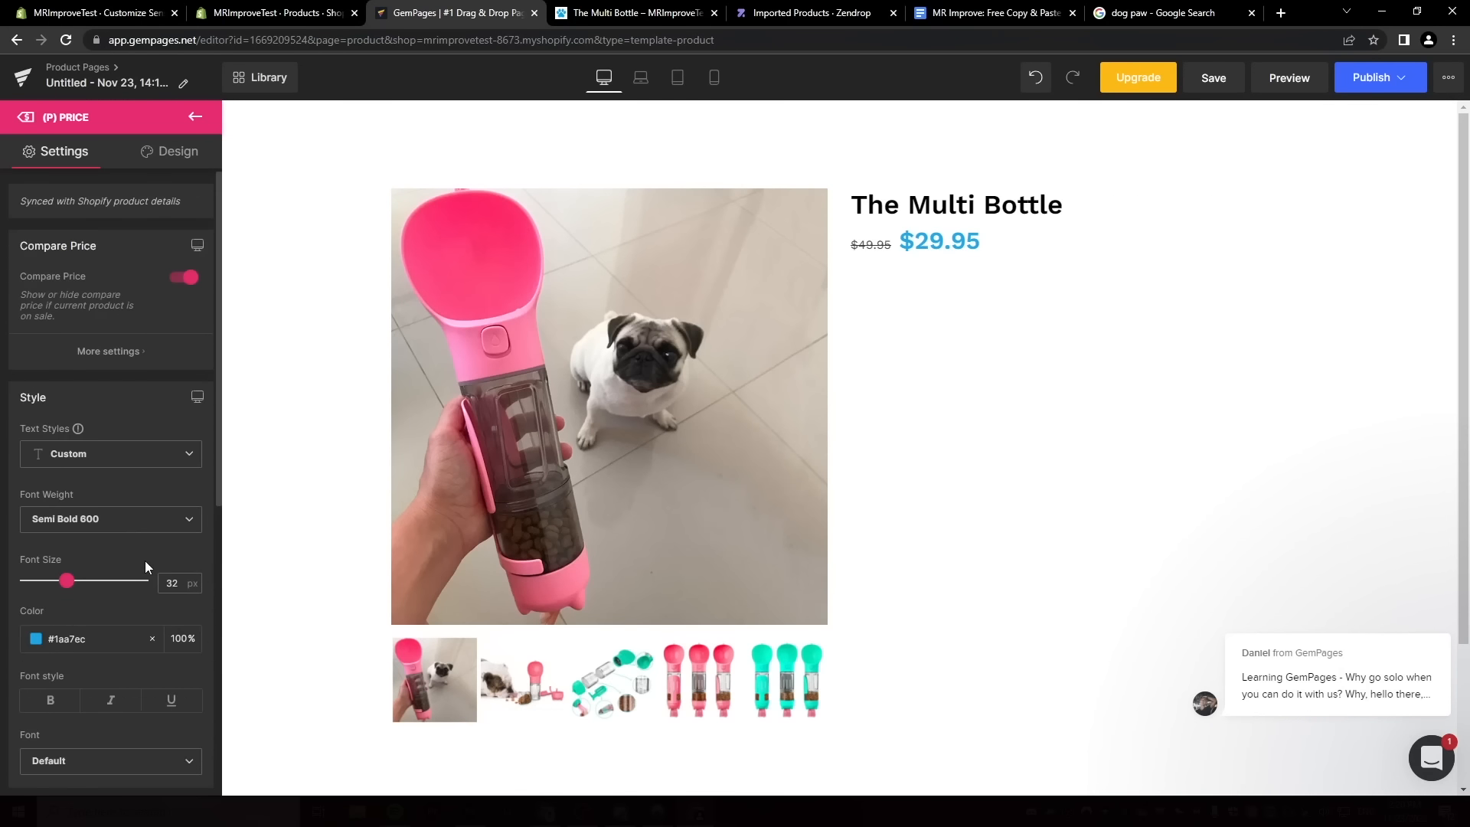
left_click(114, 352)
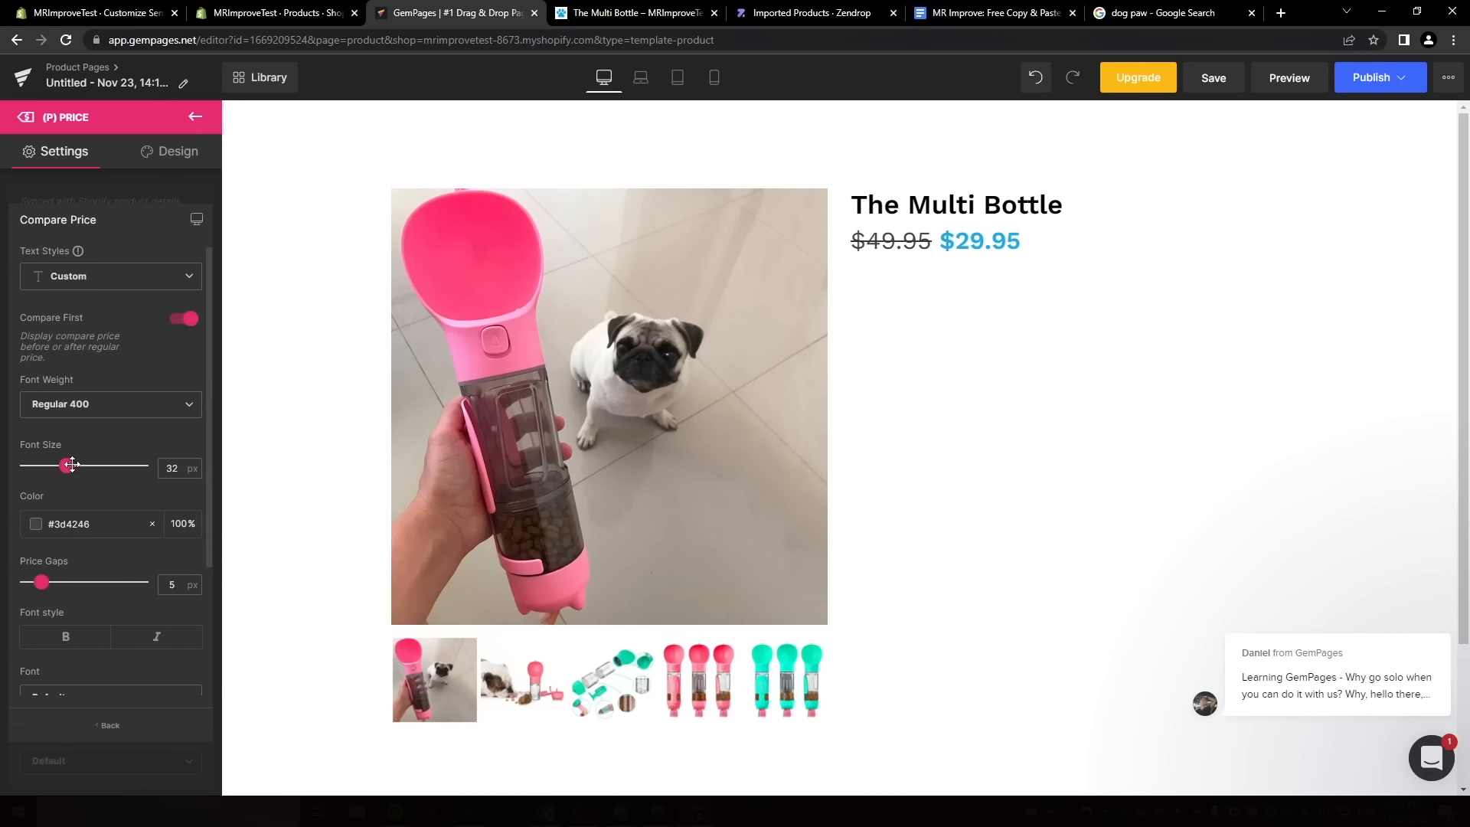
scroll(145, 505, "down", 3)
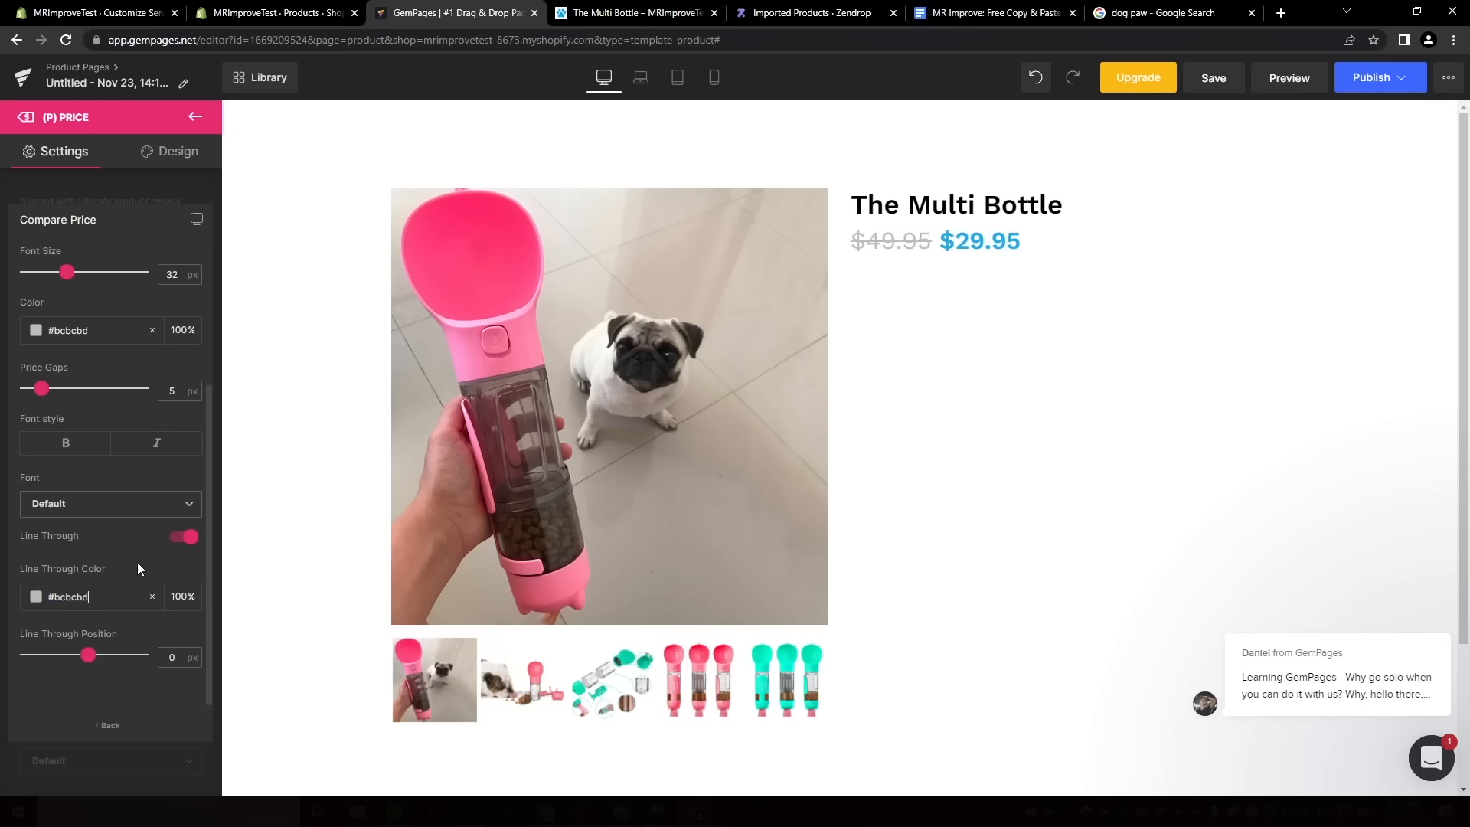
left_click(196, 117)
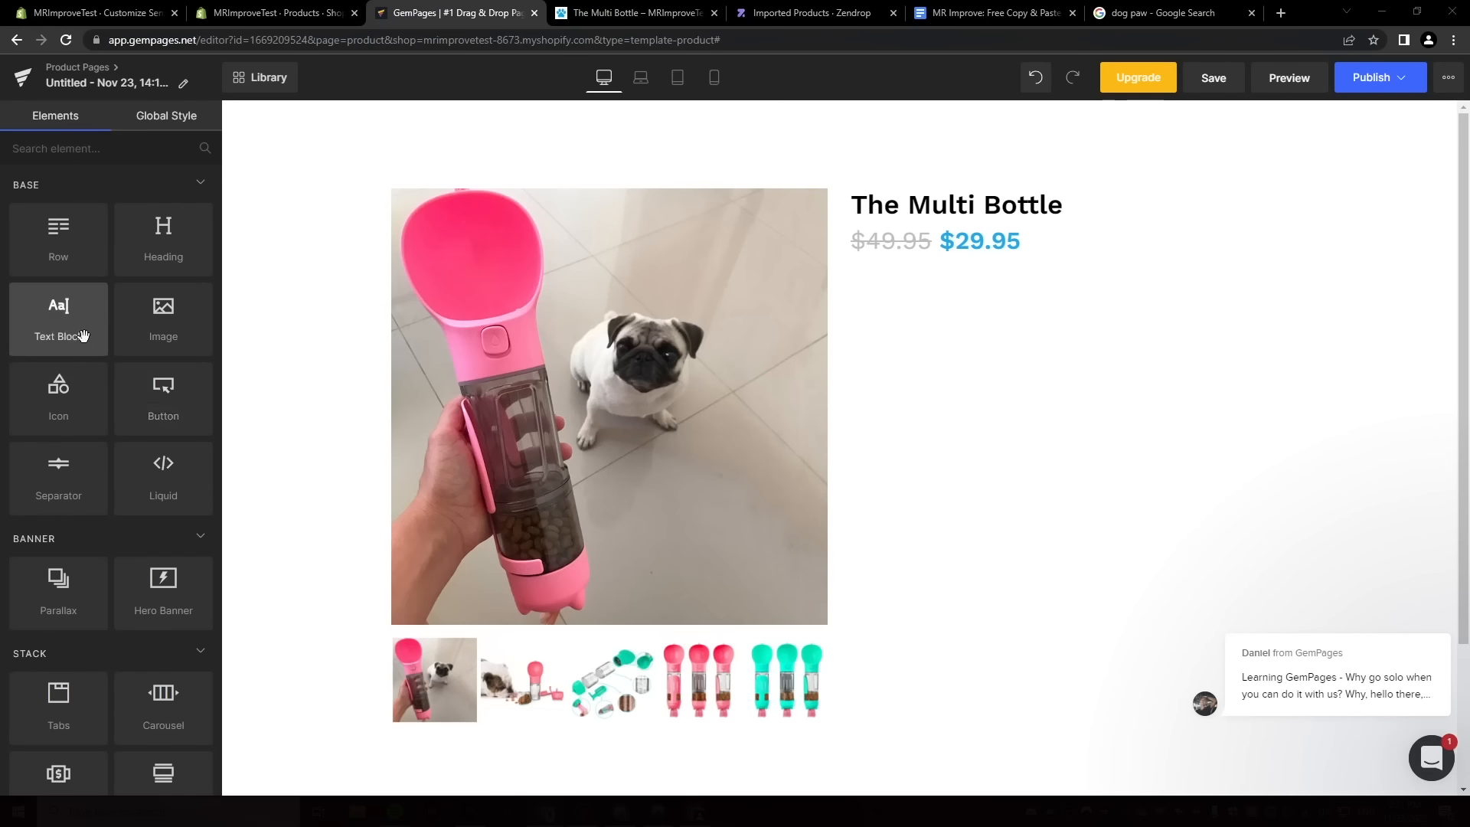
Add a text block below the price and paste the product description into it as plain text.
left_click_drag(83, 333, 952, 269)
key("ctrl+a")
key("ctrl+v")
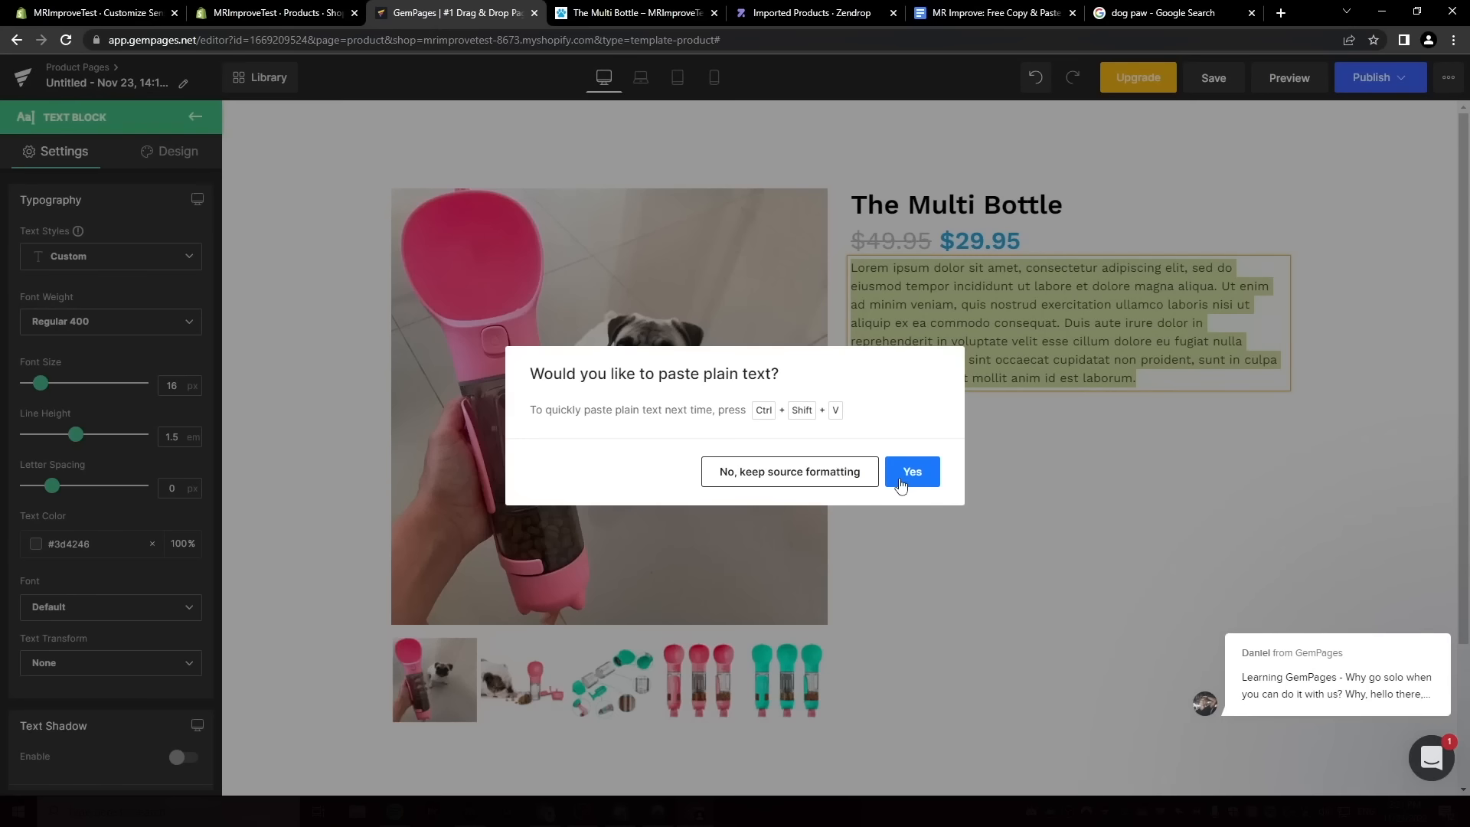
left_click(909, 469)
Style the subheading at 18 px font size, #000000 black, Bold 700.
triple_click(927, 265)
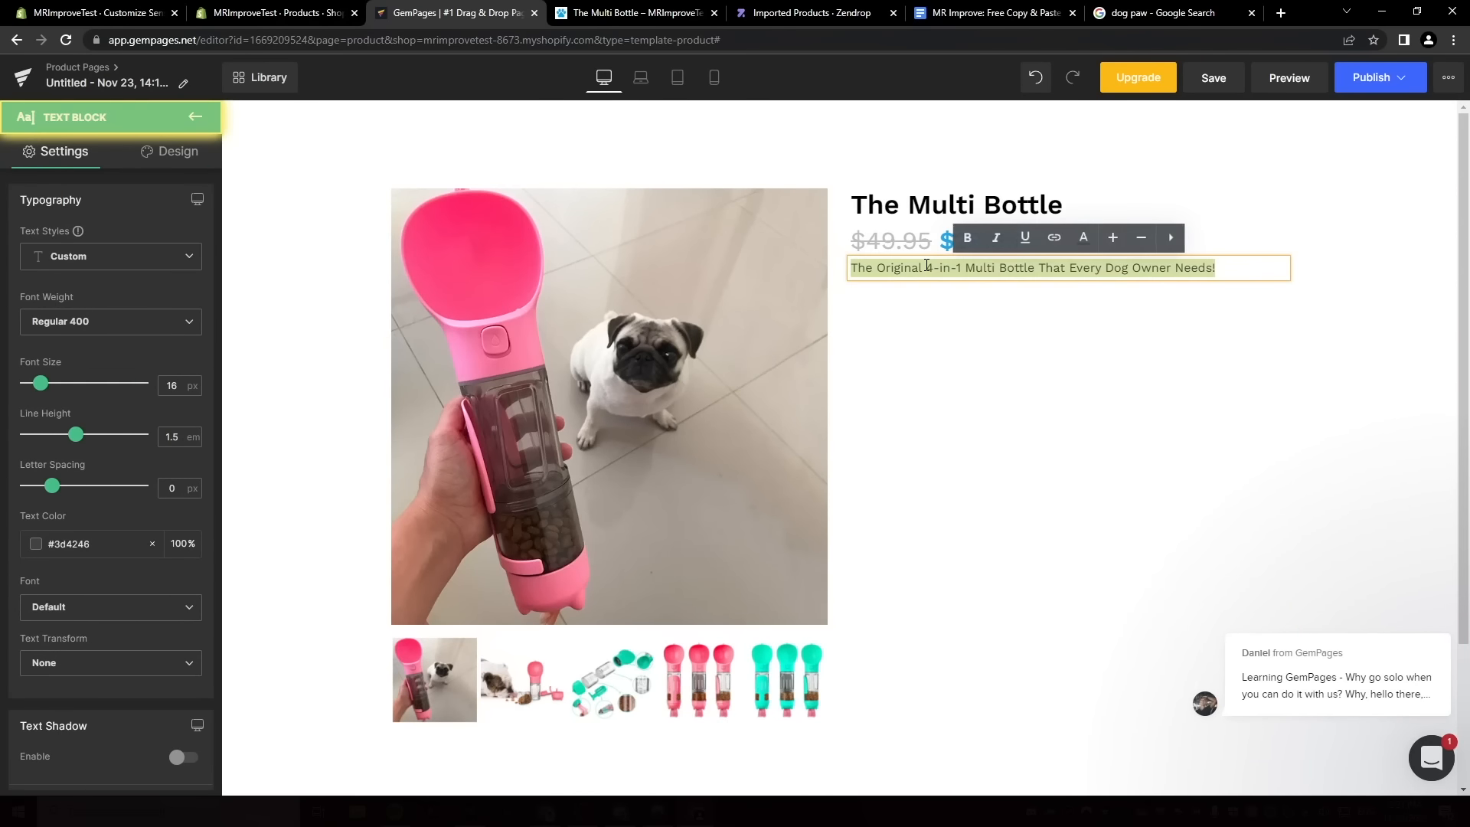
left_click(196, 384)
key("BackSpace")
type("8")
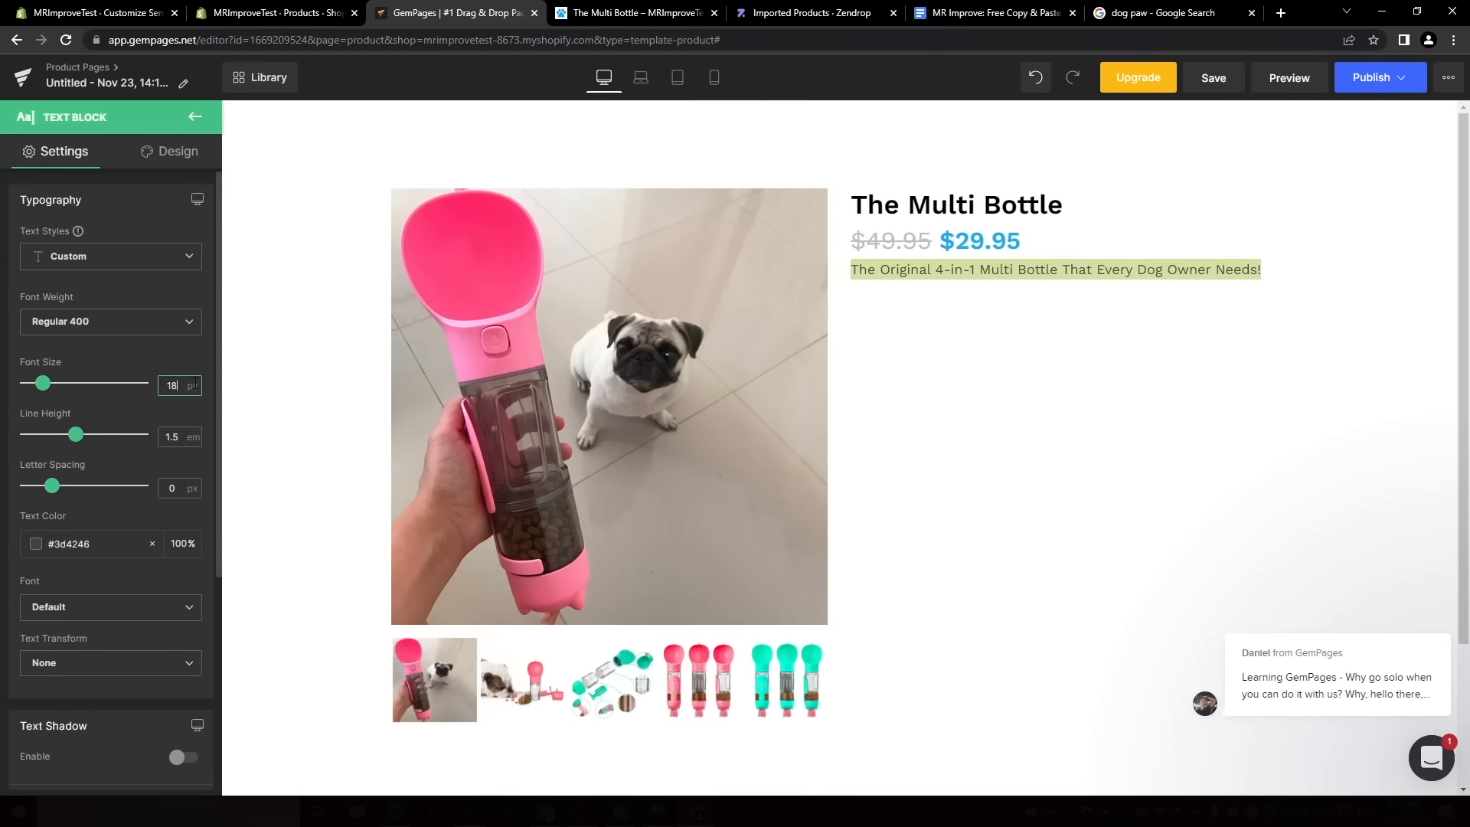
left_click(34, 545)
left_click(108, 320)
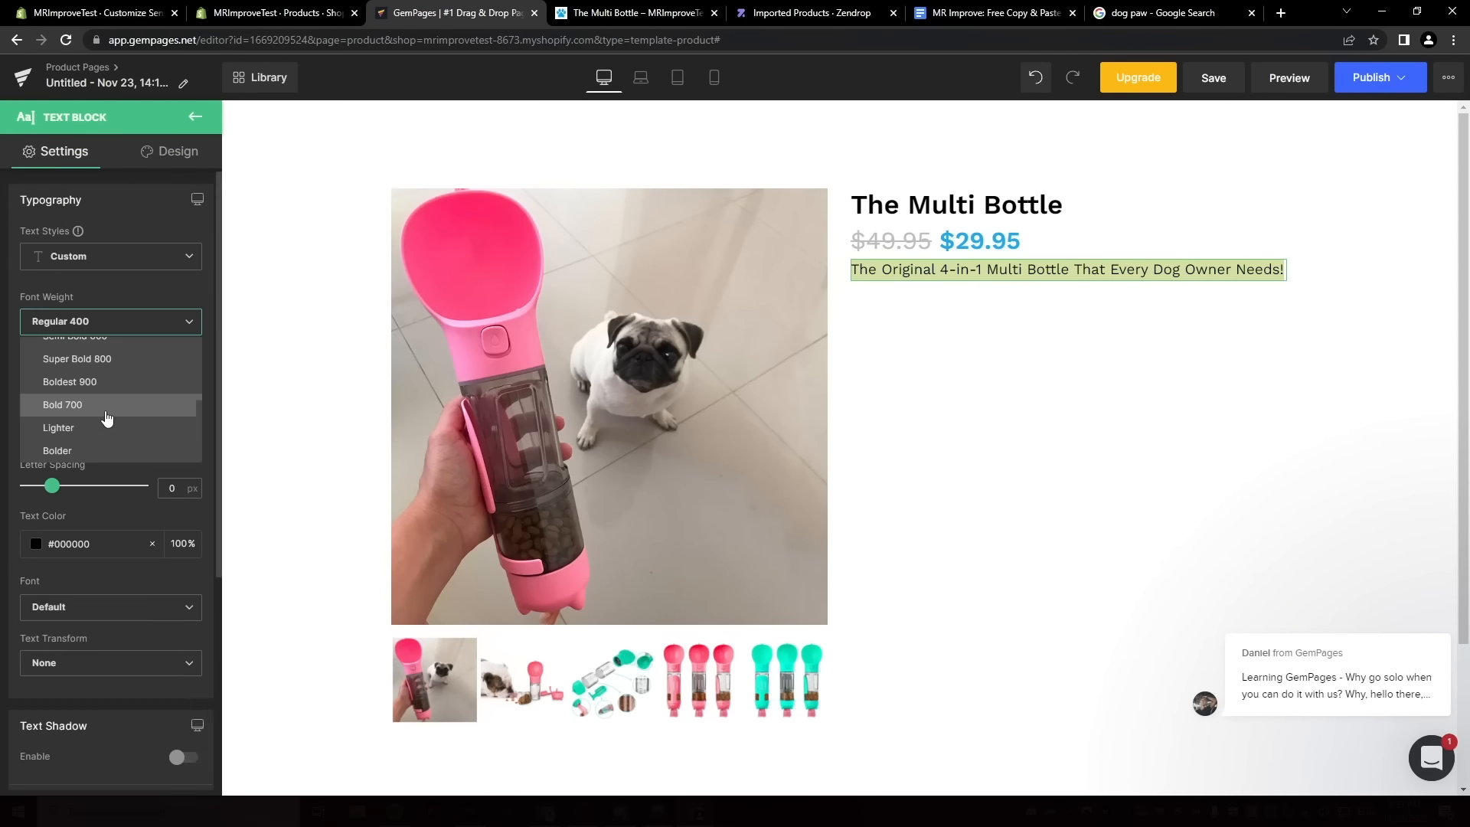
left_click(98, 404)
Add an Icon List element below the subheading and select it.
left_click(922, 326)
left_click_drag(163, 596, 935, 348)
left_click(943, 375)
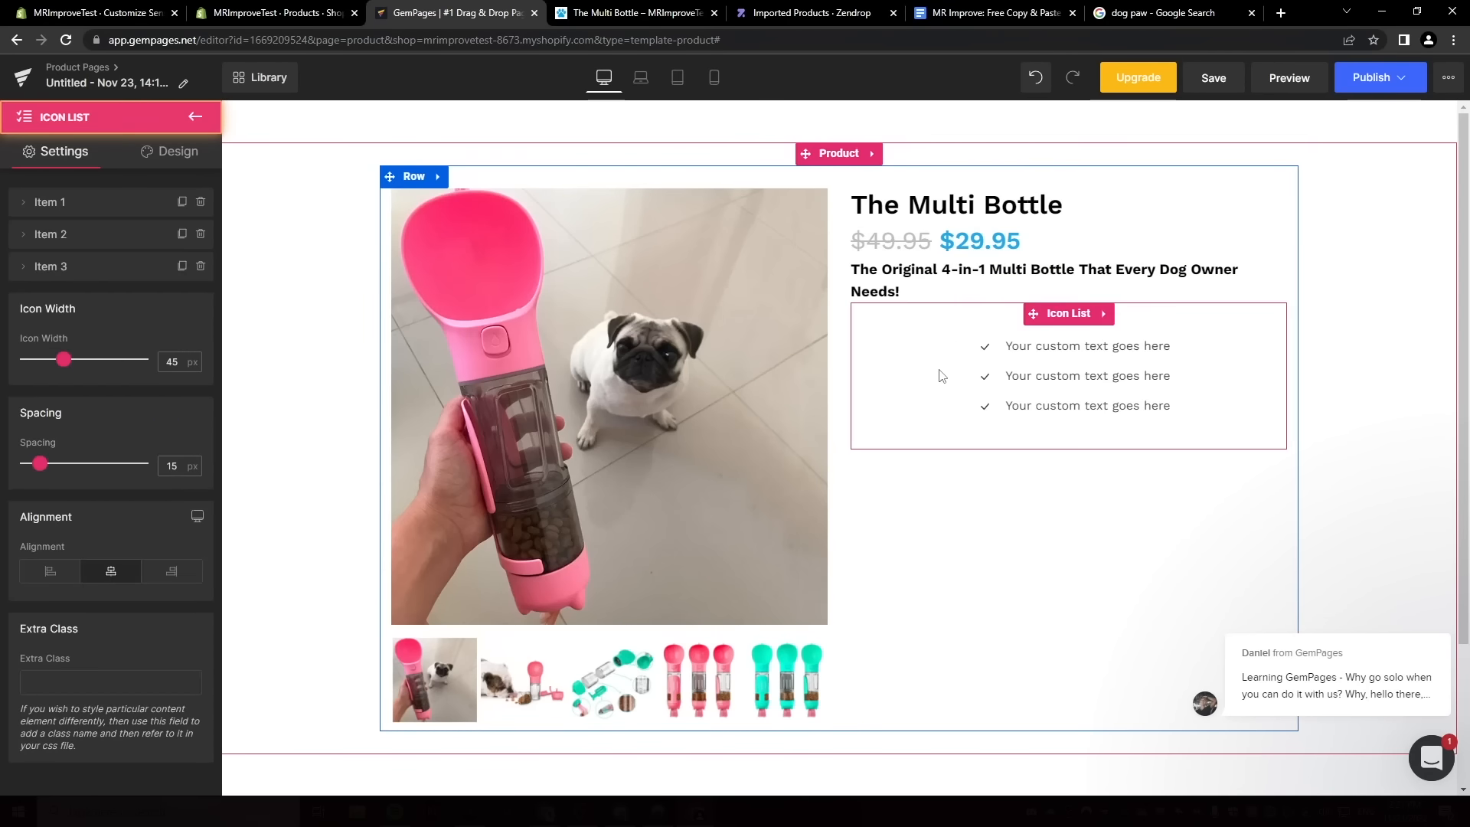
Cut the icon list to one left-aligned item with the boxed check icon.
left_click(202, 234)
left_click(201, 235)
left_click(62, 507)
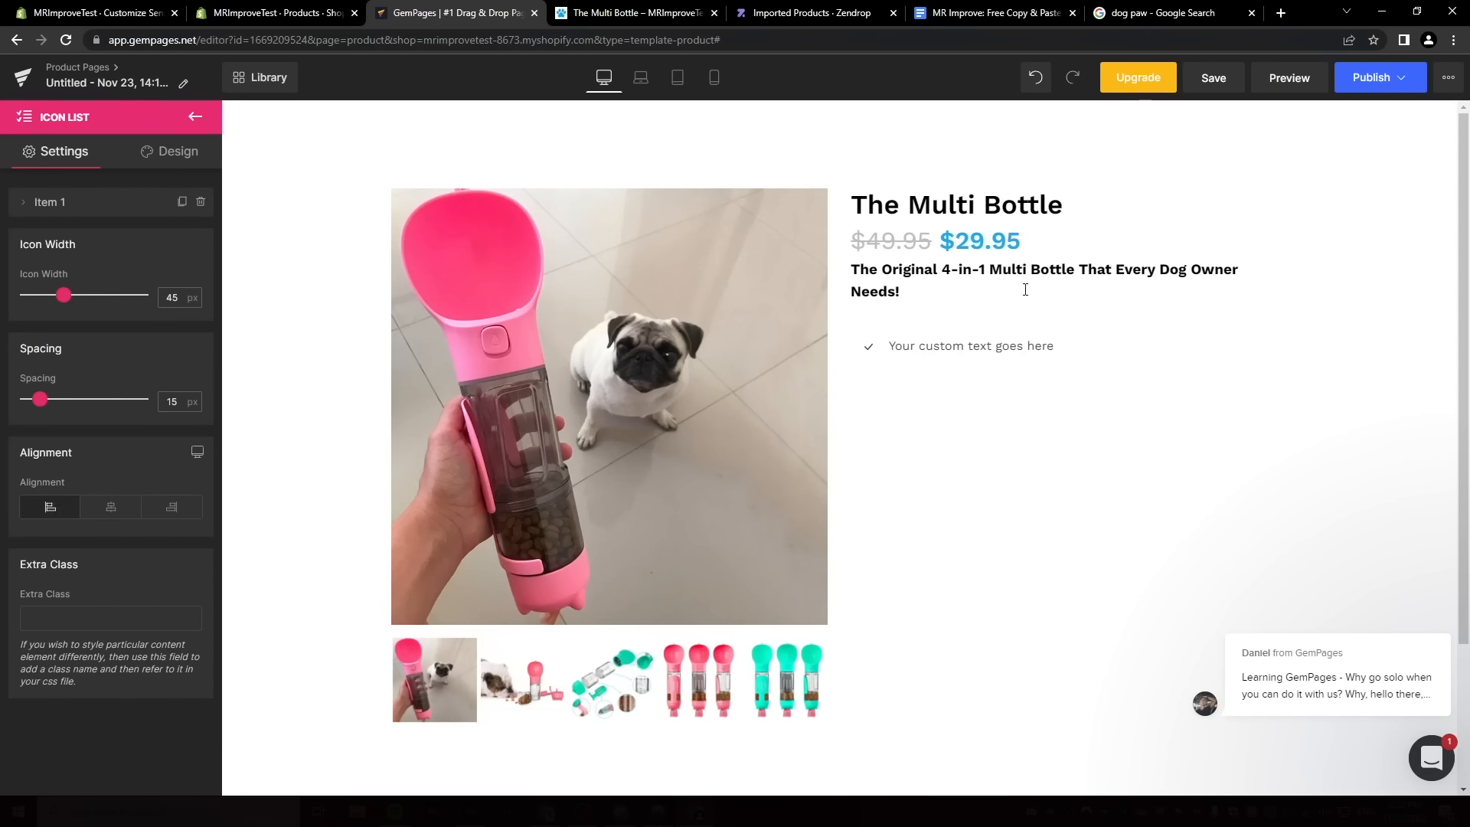
left_click(868, 348)
left_click(124, 381)
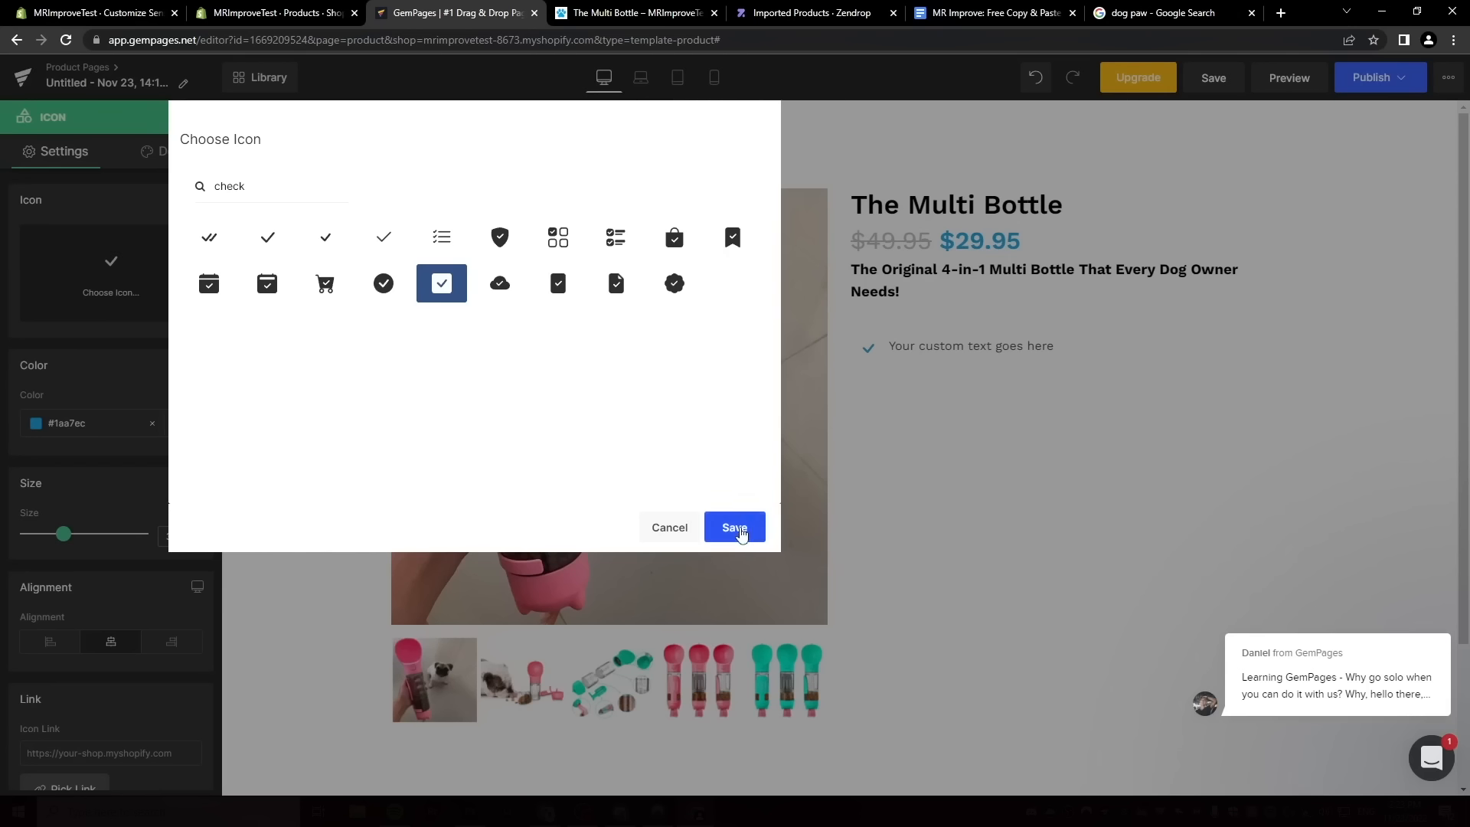
left_click(735, 528)
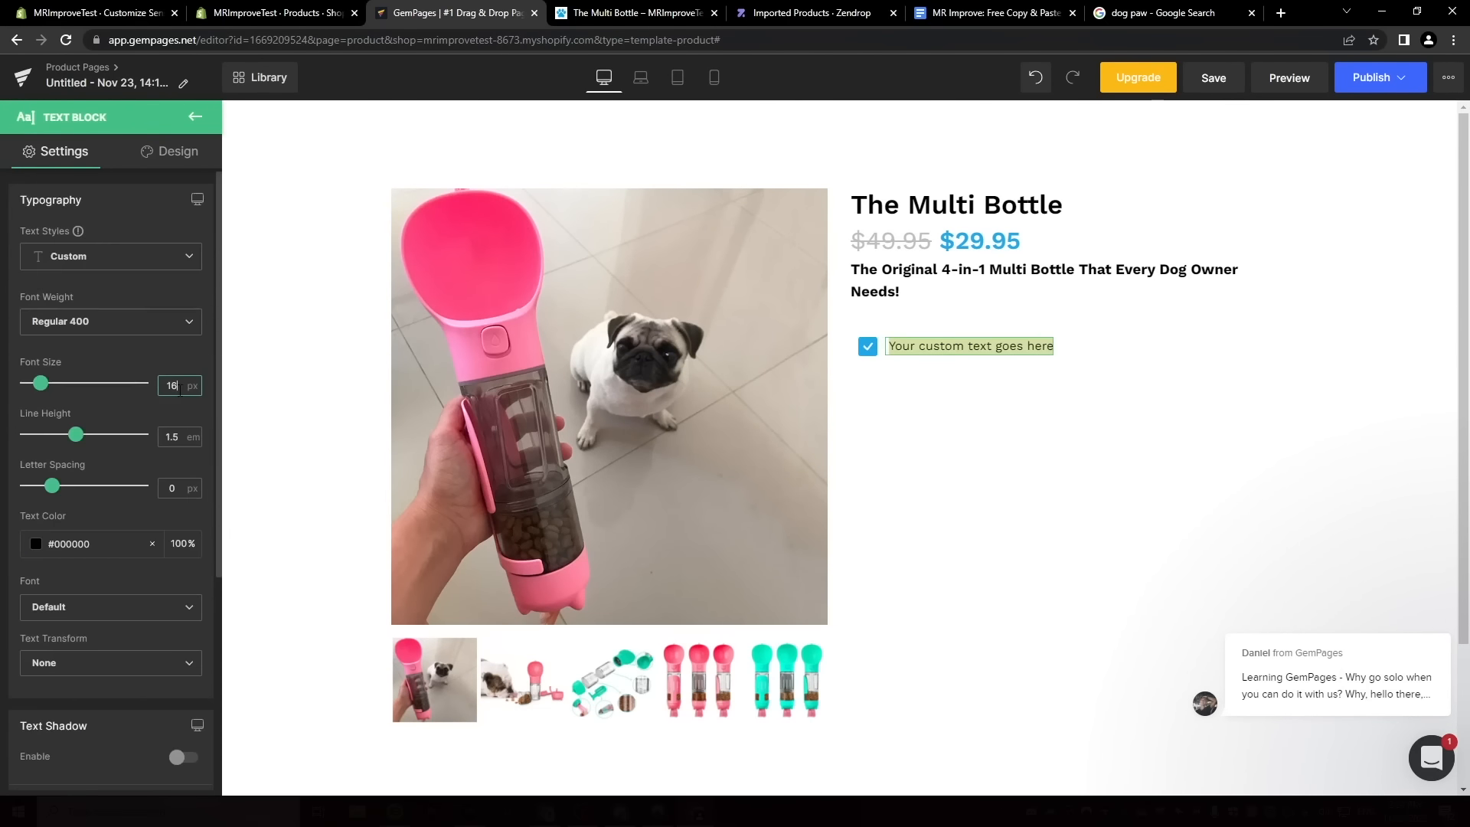
Edit and duplicate the item into five benefits ending '30-Day Money Back Guarantee', then add colour swatches.
left_click(144, 361)
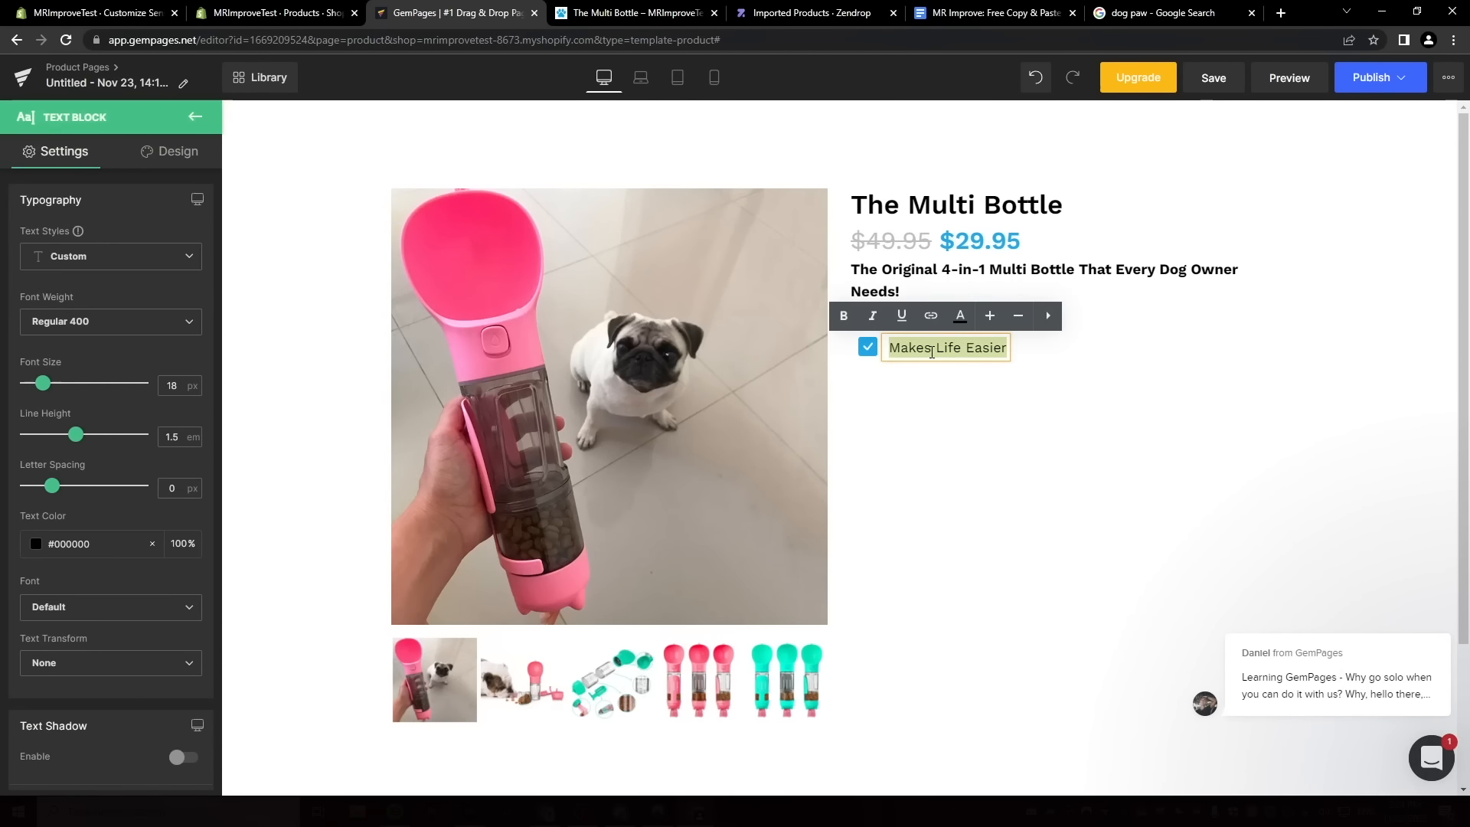
left_click(999, 423)
left_click(901, 375)
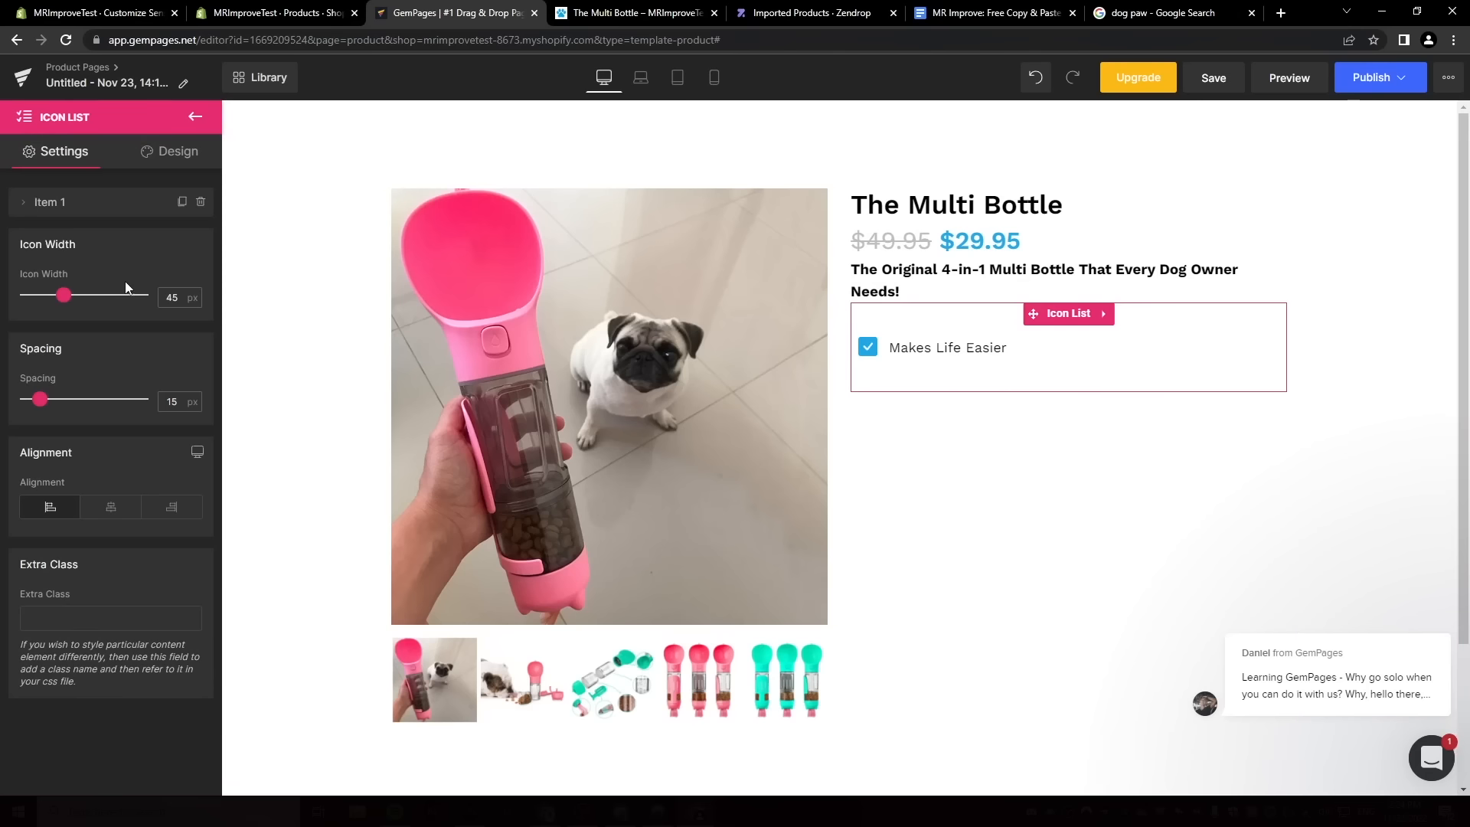
left_click(182, 204)
left_click(182, 204)
left_click(182, 203)
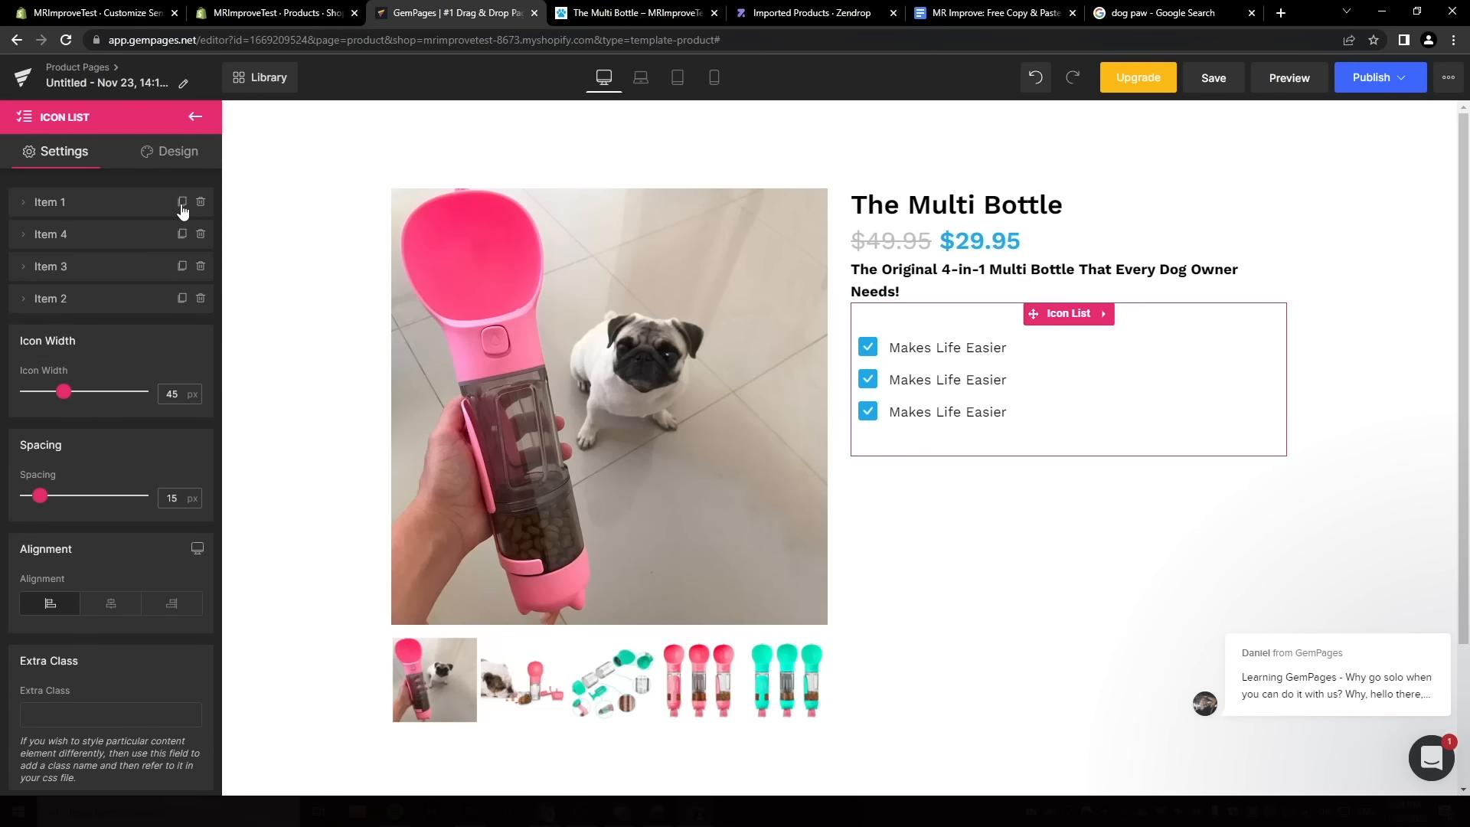
left_click(182, 204)
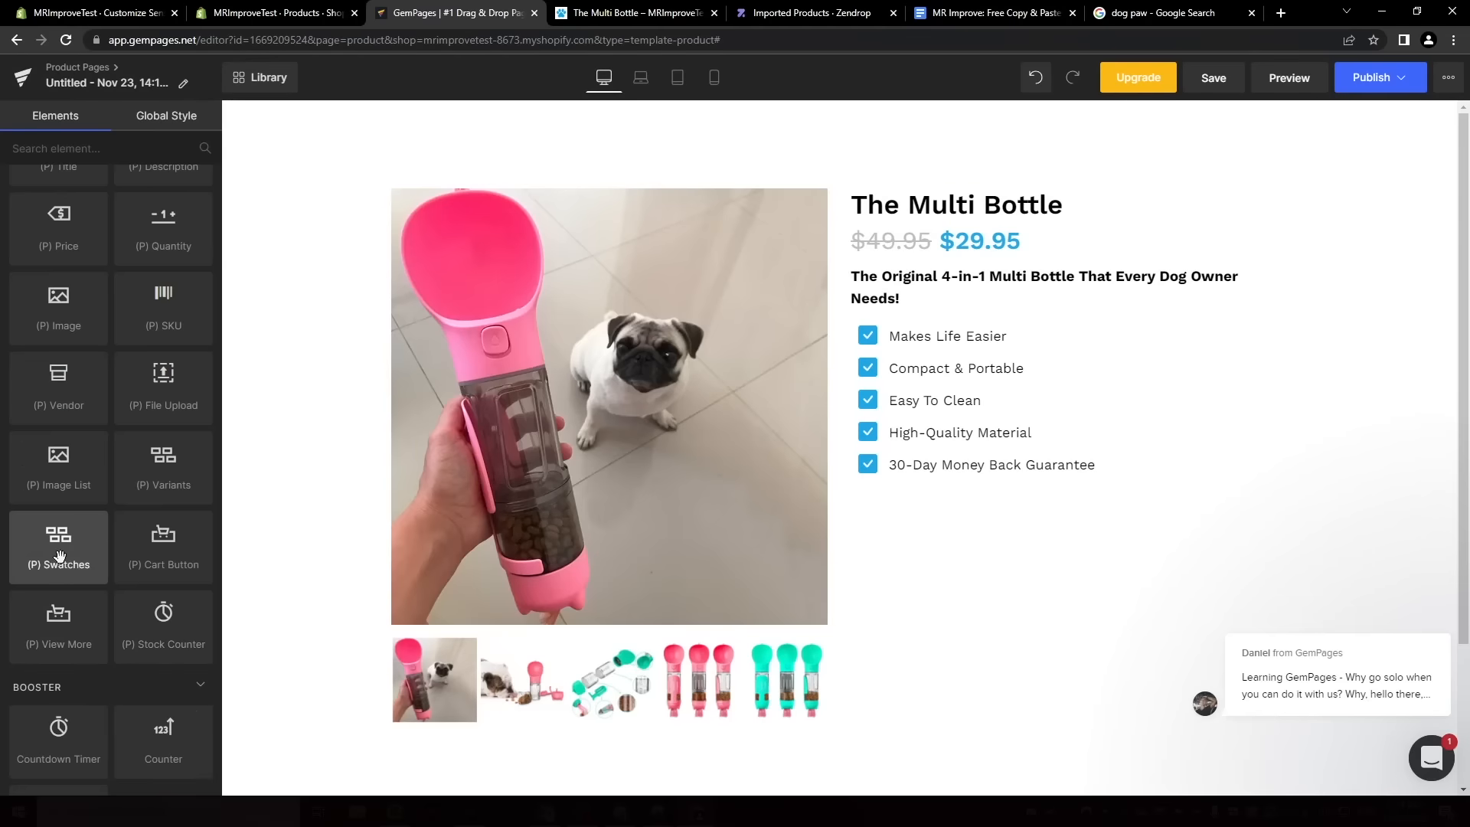
left_click_drag(58, 544, 1134, 498)
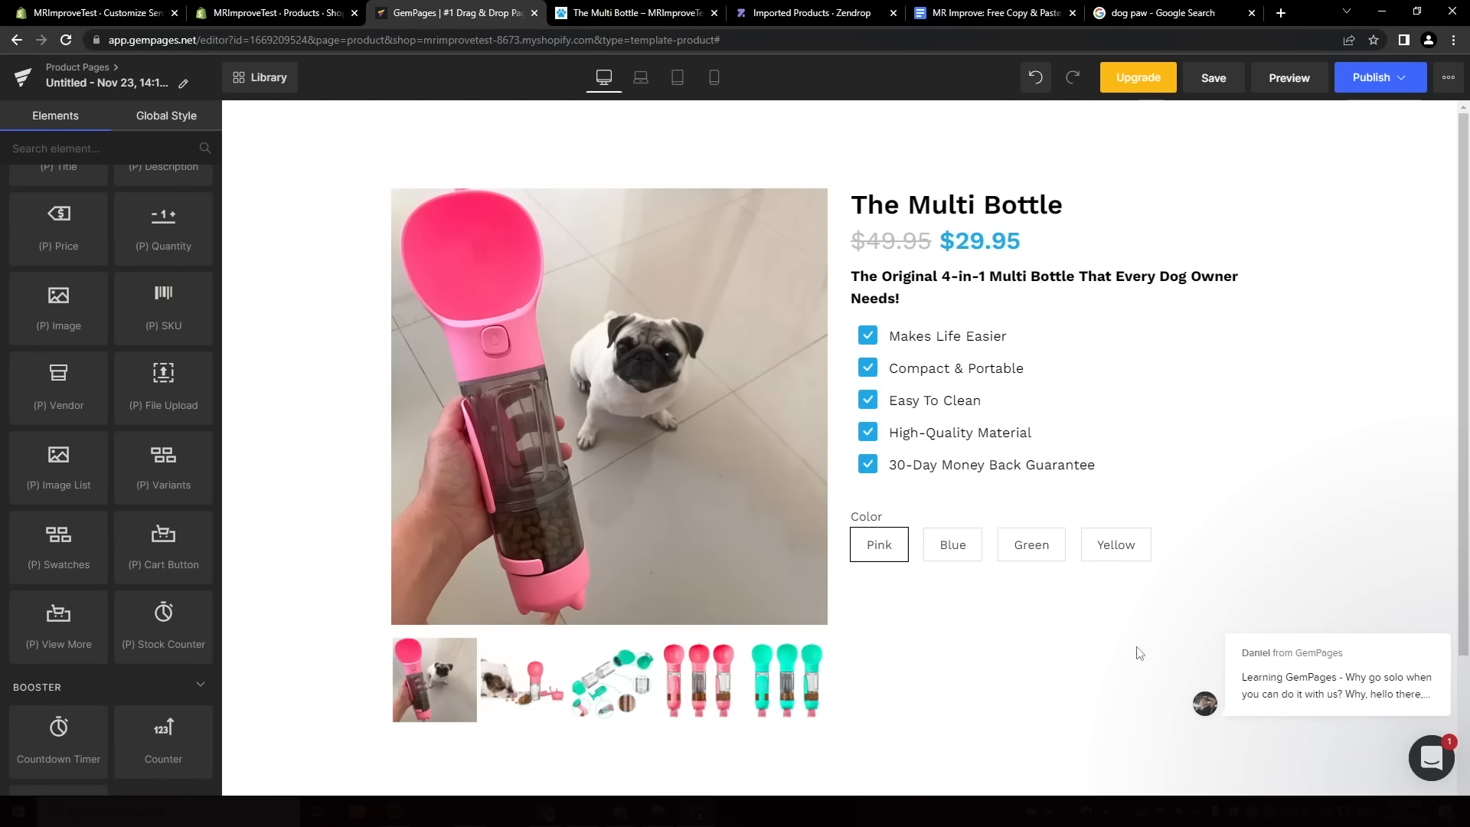
Hide the swatch label and centre the colour swatches.
left_click(187, 341)
scroll(113, 443, "down", 2)
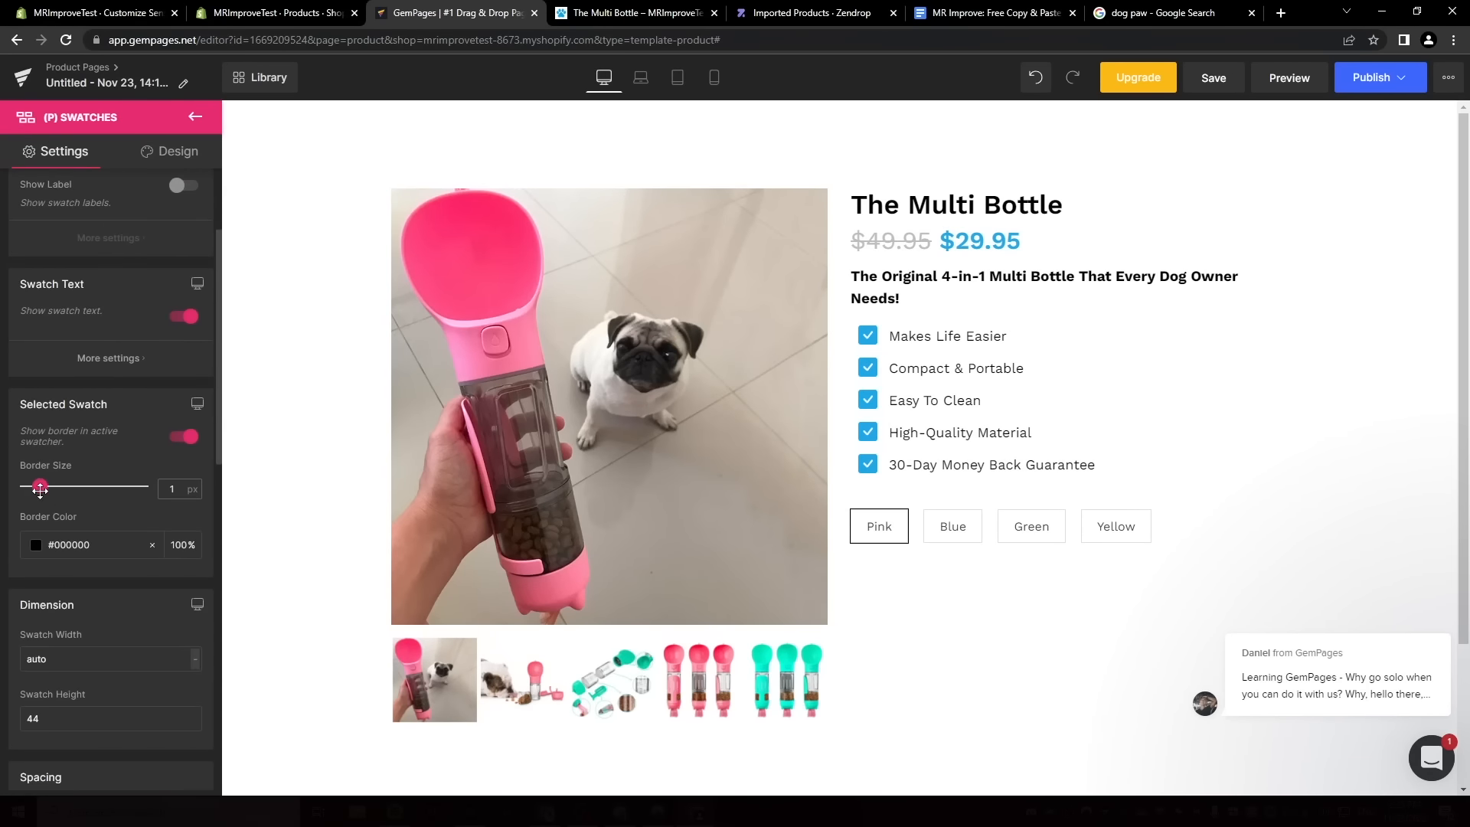
scroll(115, 540, "down", 2)
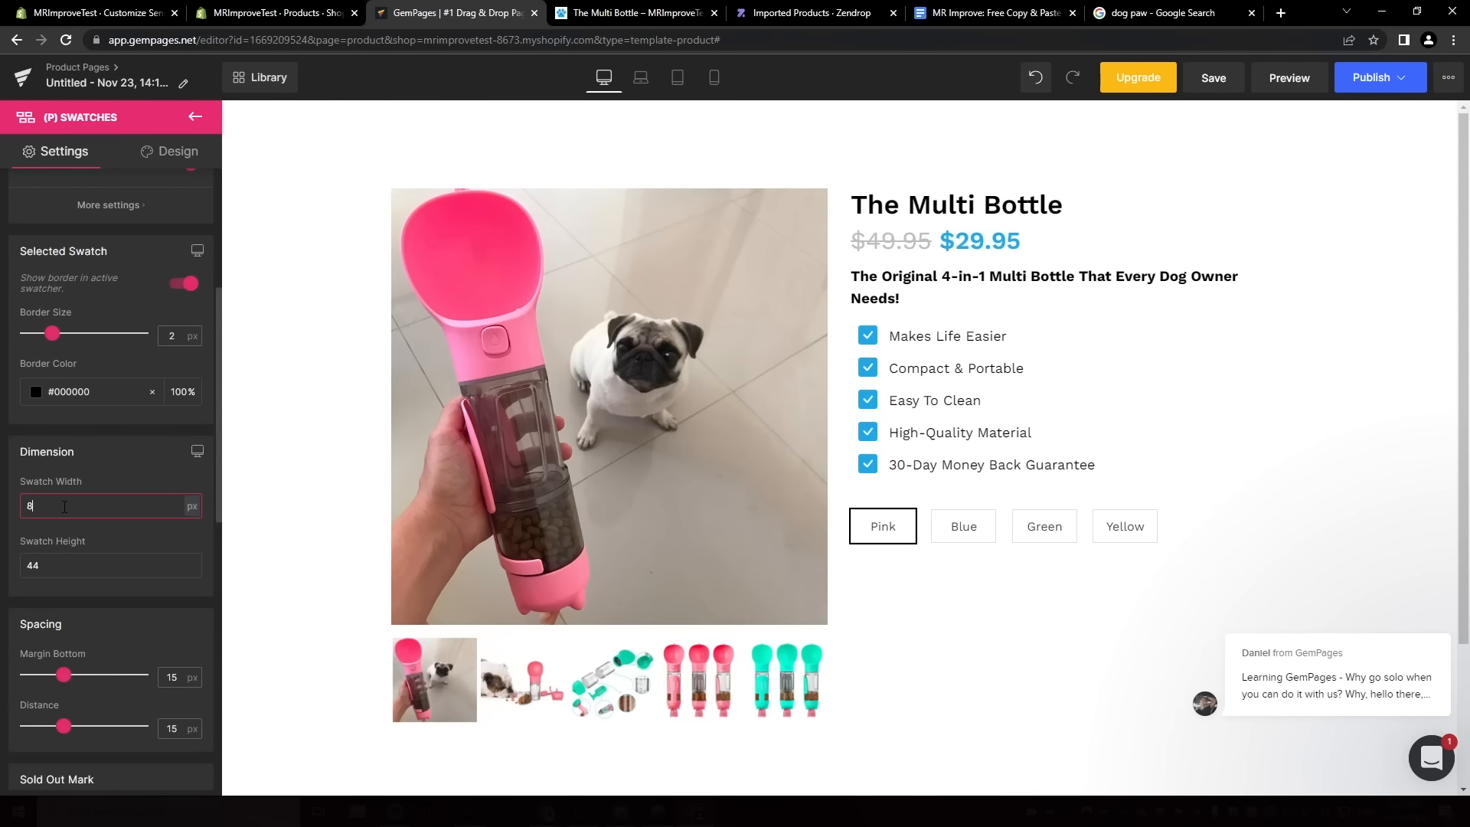
scroll(65, 506, "down", 8)
left_click(105, 683)
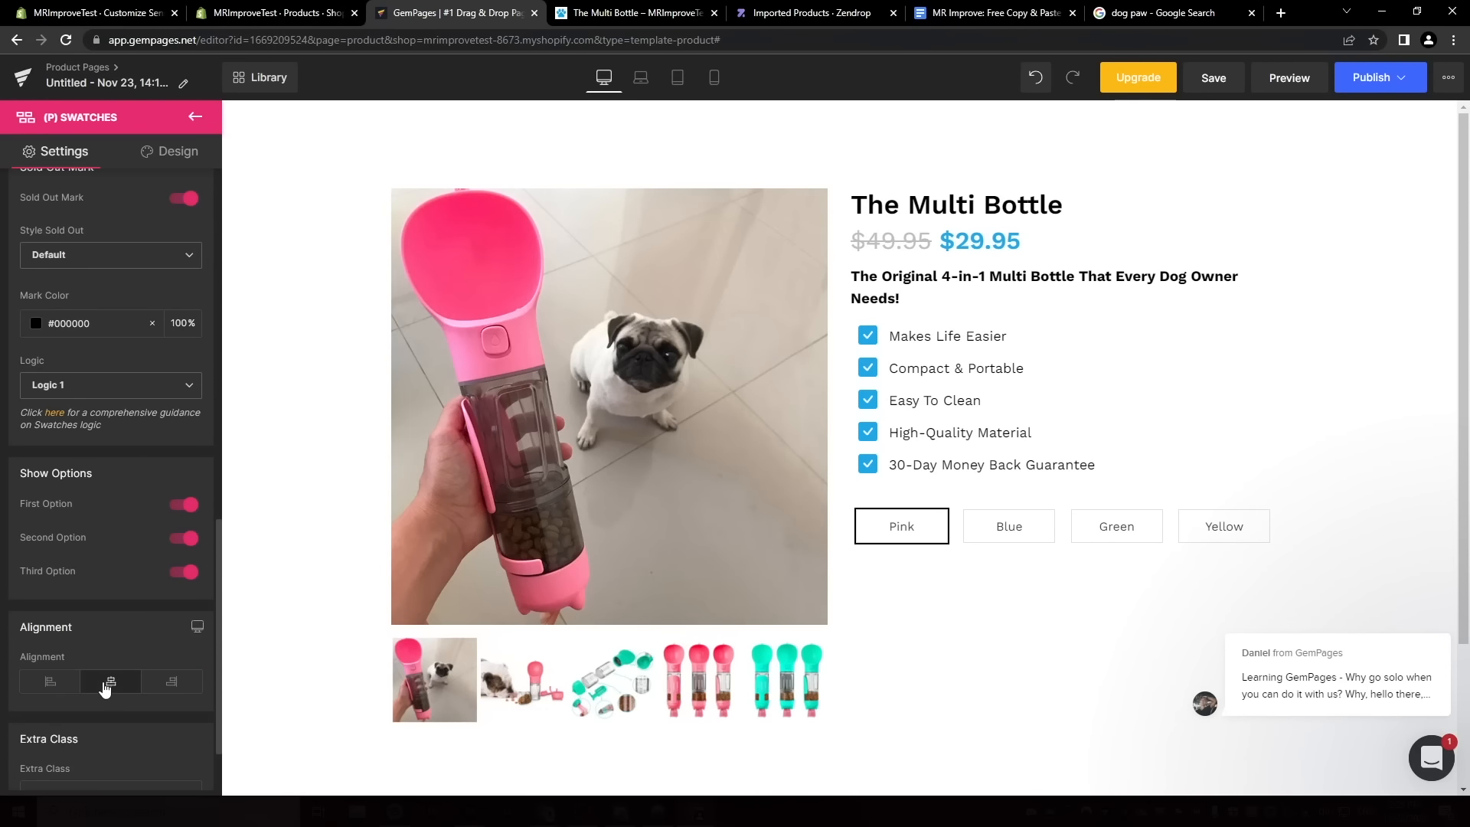
Add a quantity selector below the swatches, stretched to full width.
left_click_drag(164, 236, 1035, 565)
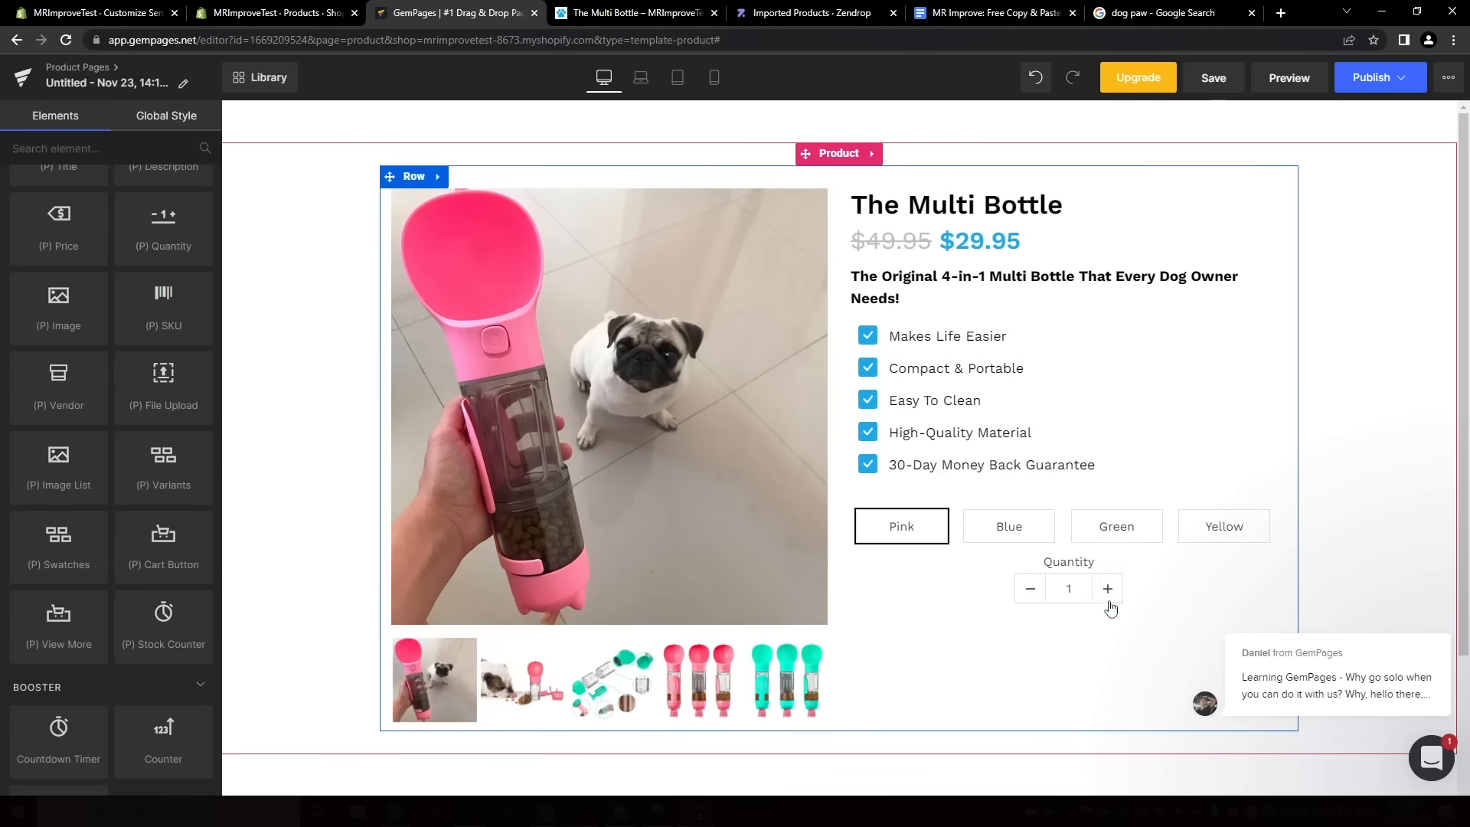
left_click(1110, 602)
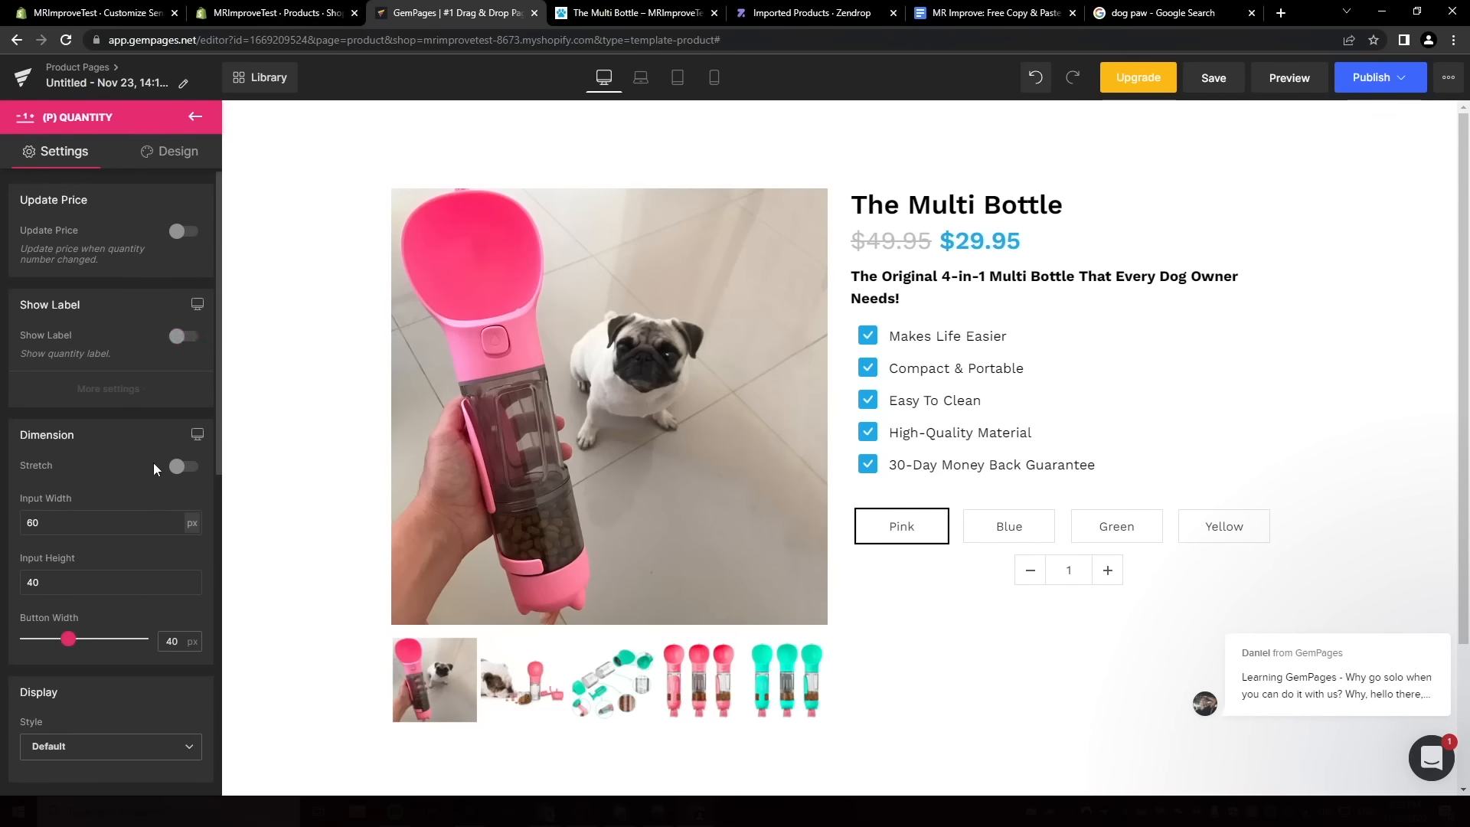
left_click(184, 467)
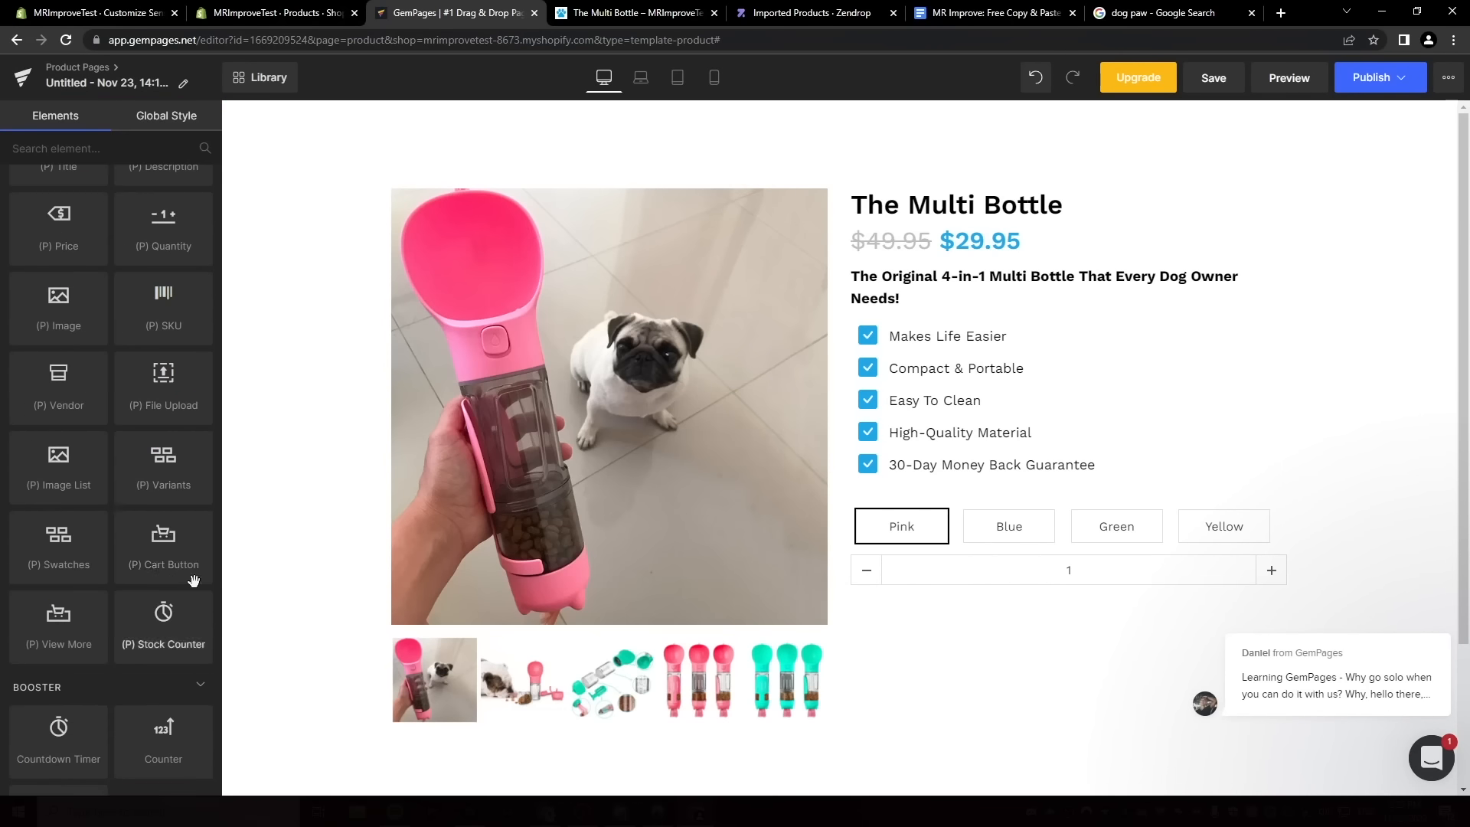
Add a full-width ADD TO CART button with larger text and a 3 px black border.
left_click_drag(191, 578, 1069, 613)
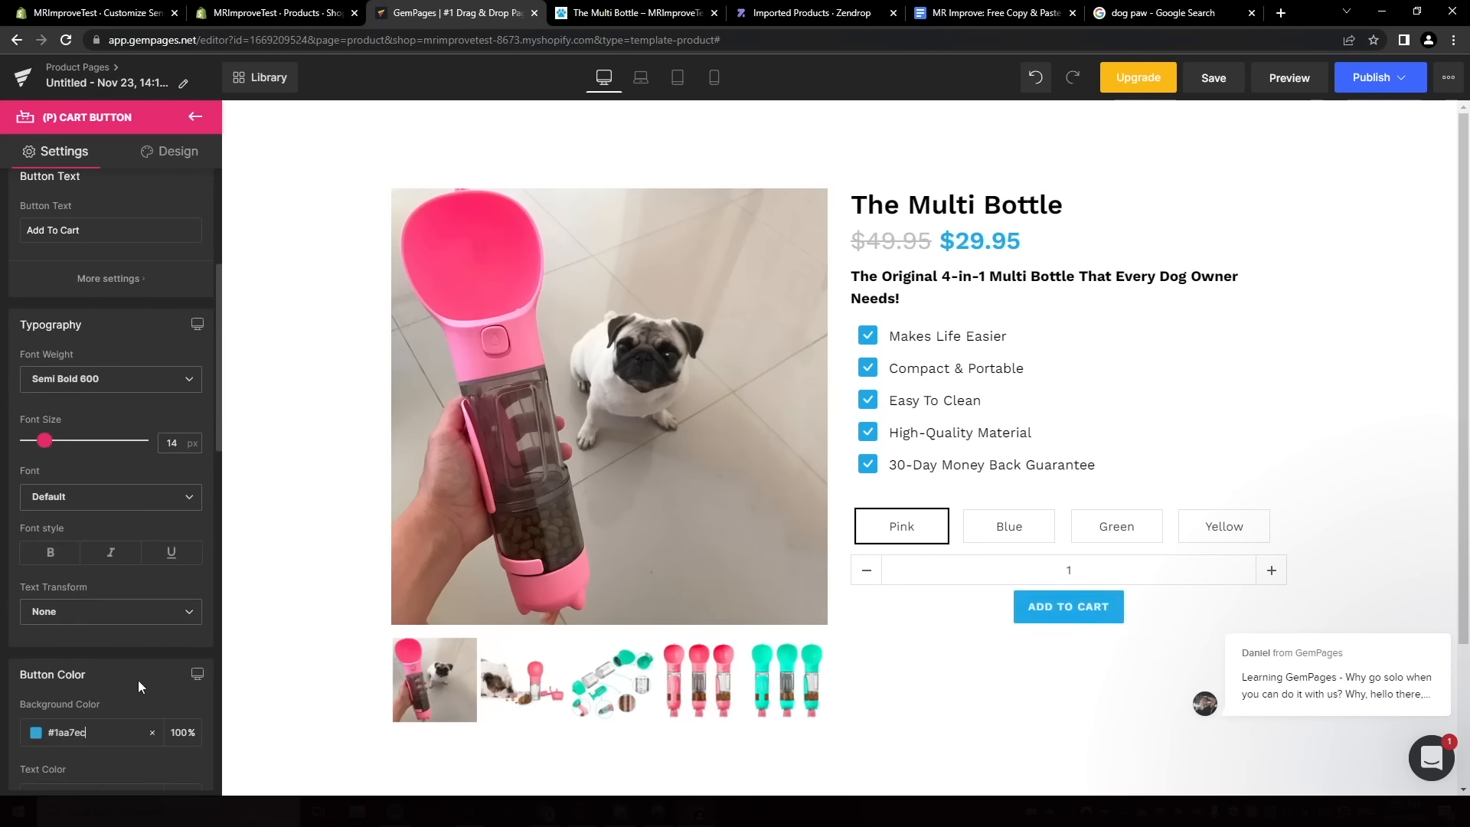
left_click_drag(44, 440, 53, 442)
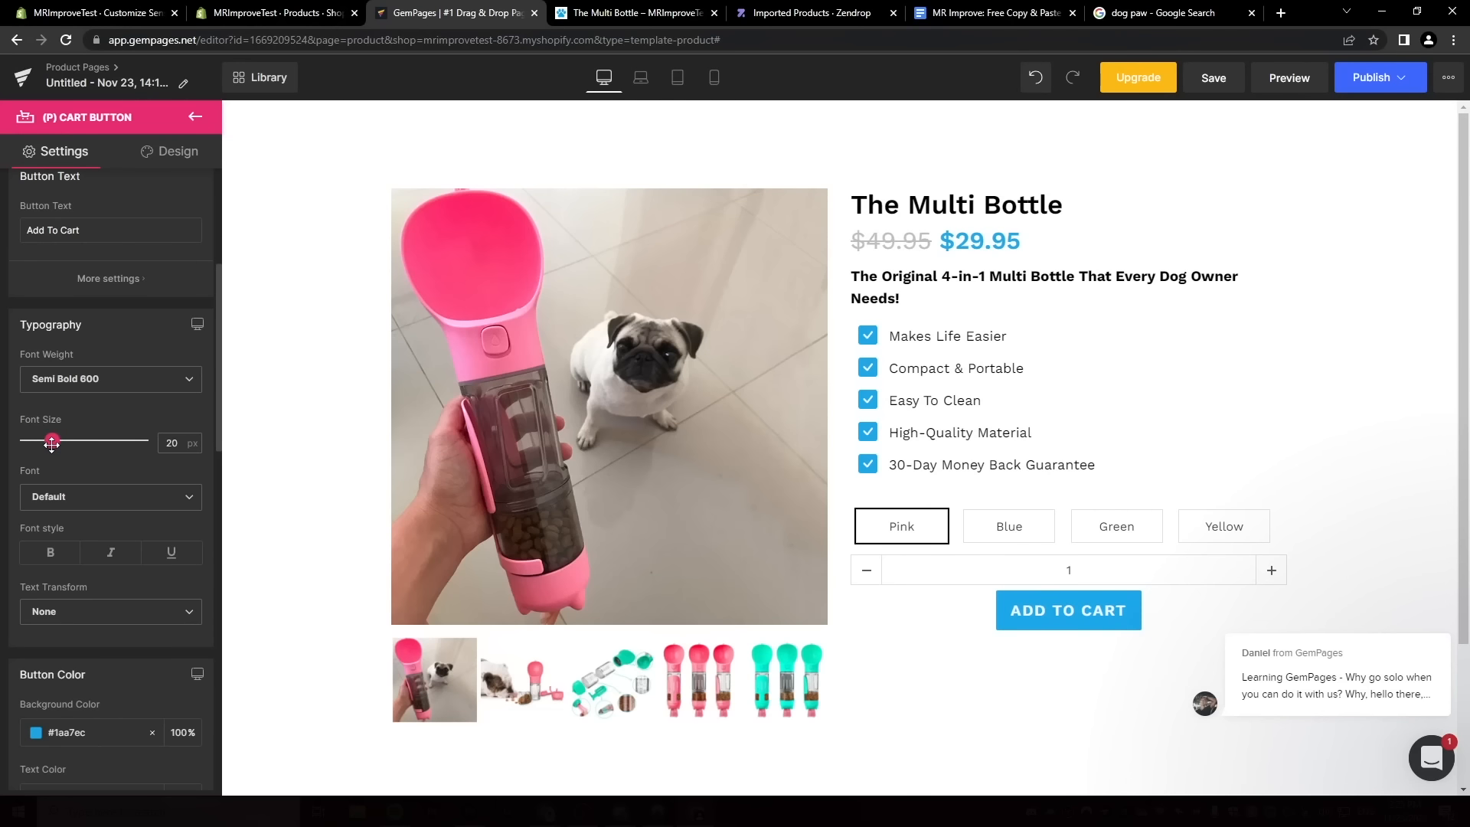
scroll(188, 659, "down", 4)
left_click(184, 616)
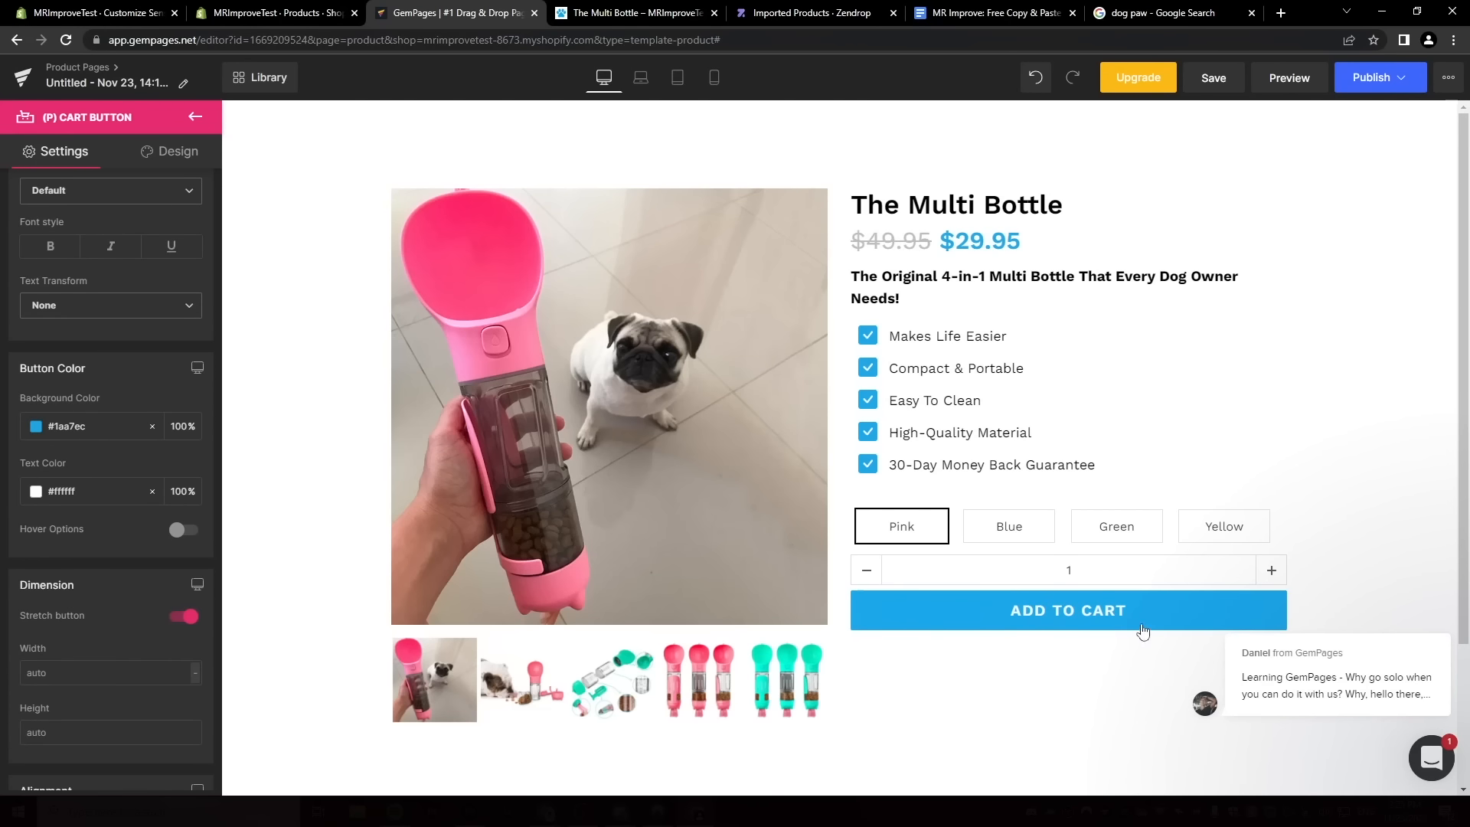
left_click(169, 151)
left_click(36, 515)
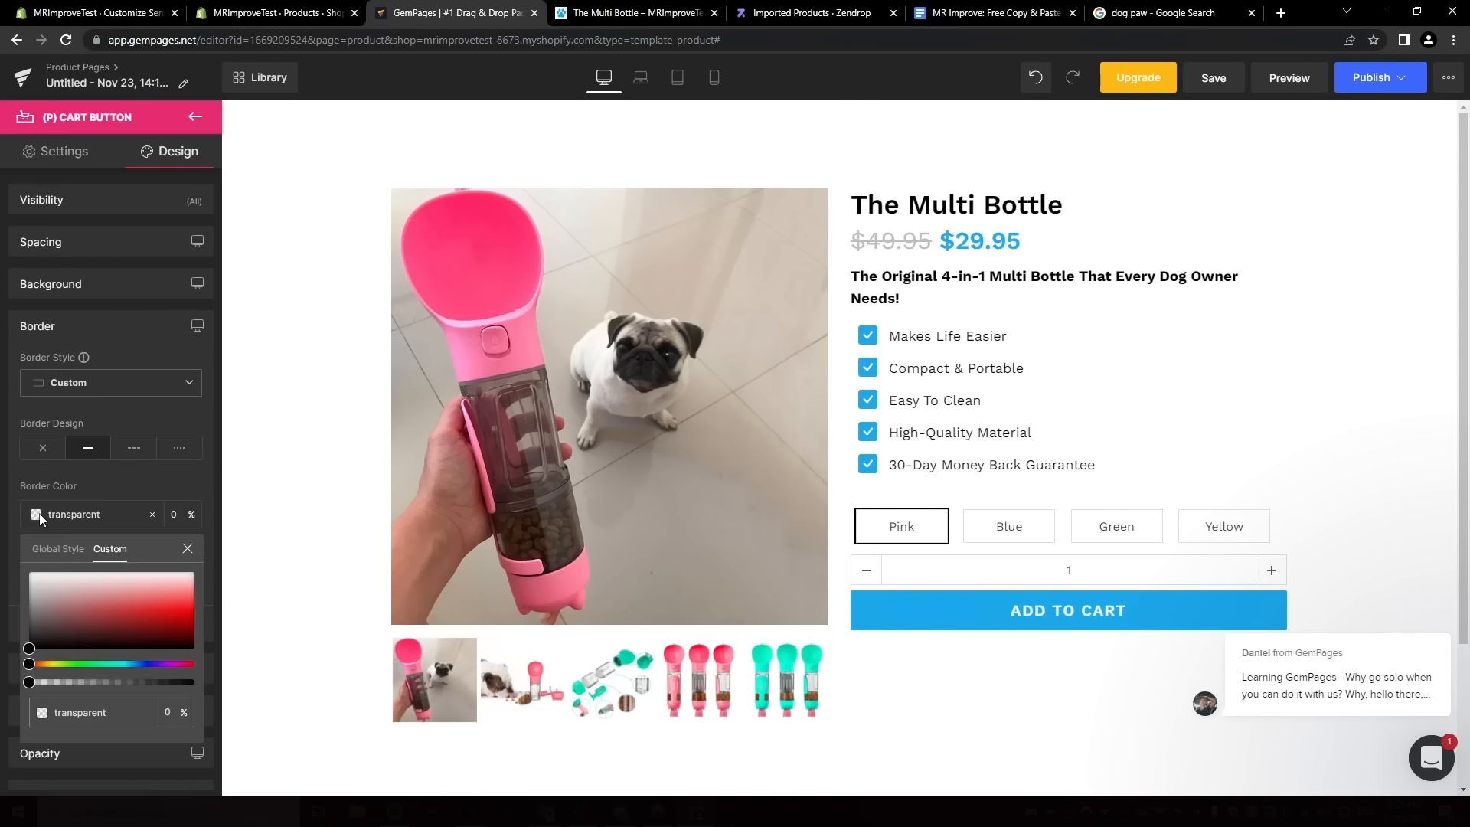
left_click(77, 637)
left_click(189, 574)
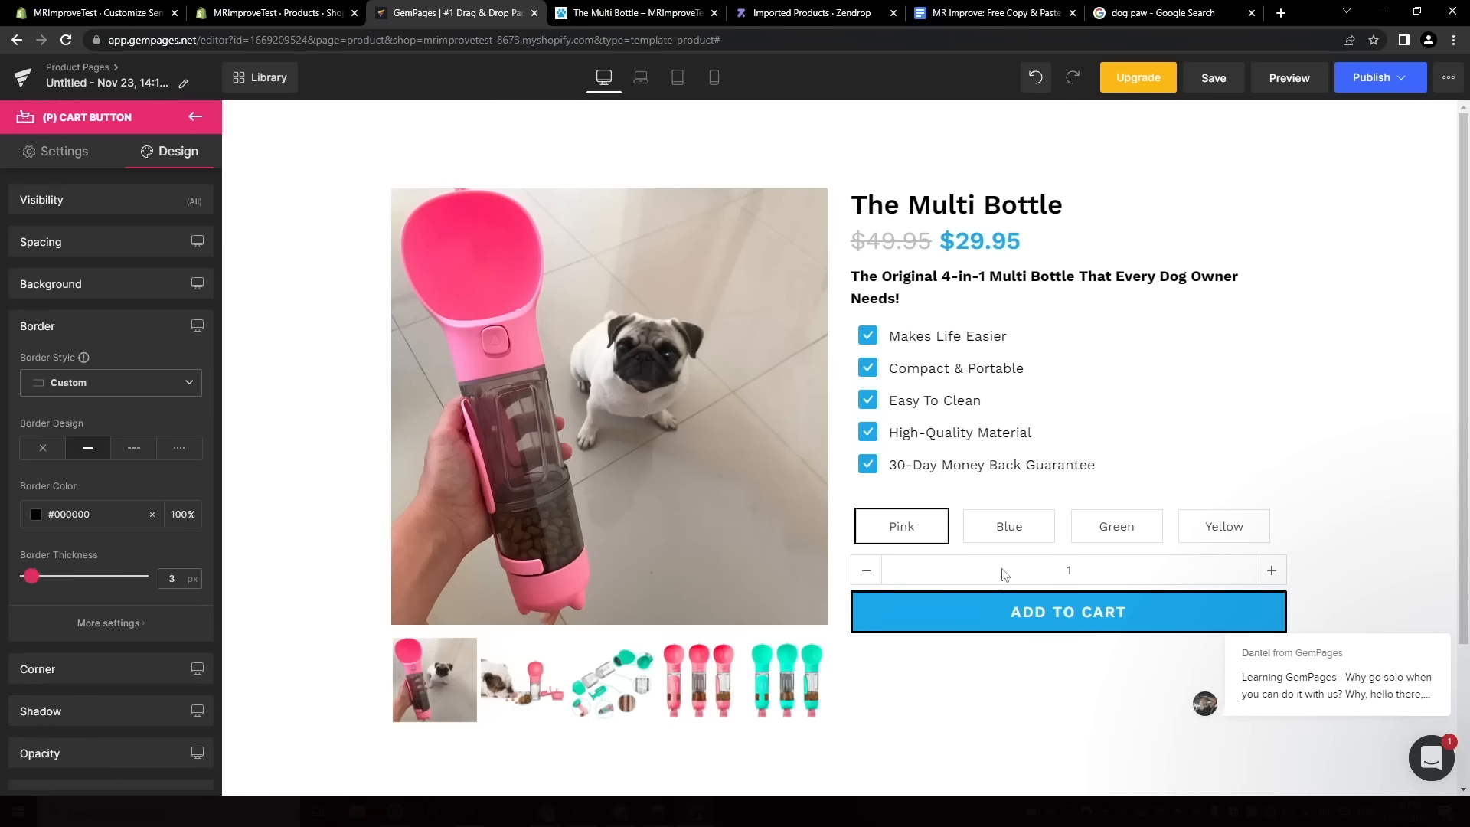
Add an image element beneath the ADD TO CART button.
scroll(1001, 569, "down", 2)
left_click(1291, 614)
scroll(1291, 614, "up", 2)
left_click_drag(167, 336, 1017, 643)
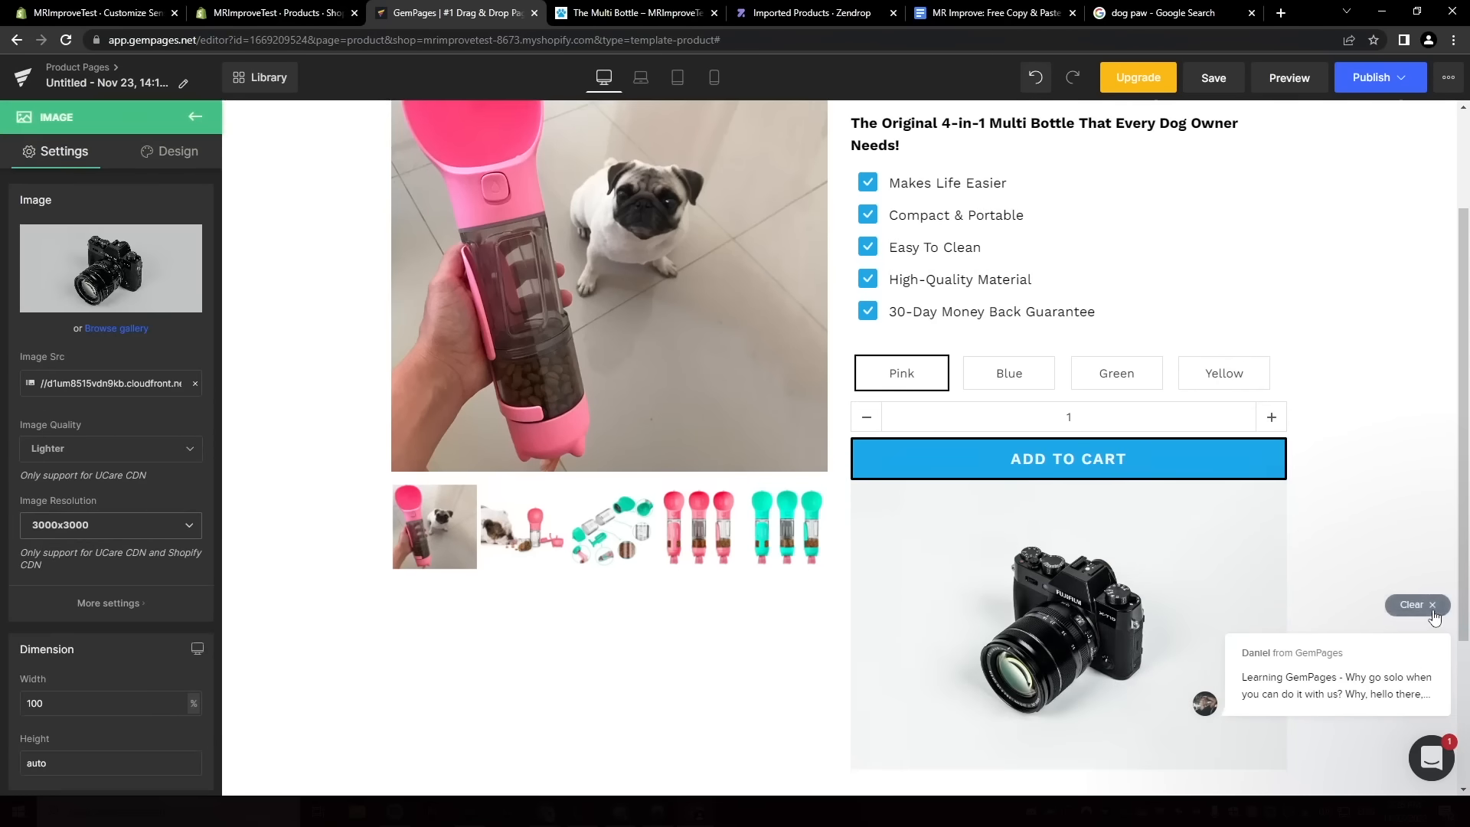
Set the payment badges image width to 60%.
left_click(1433, 611)
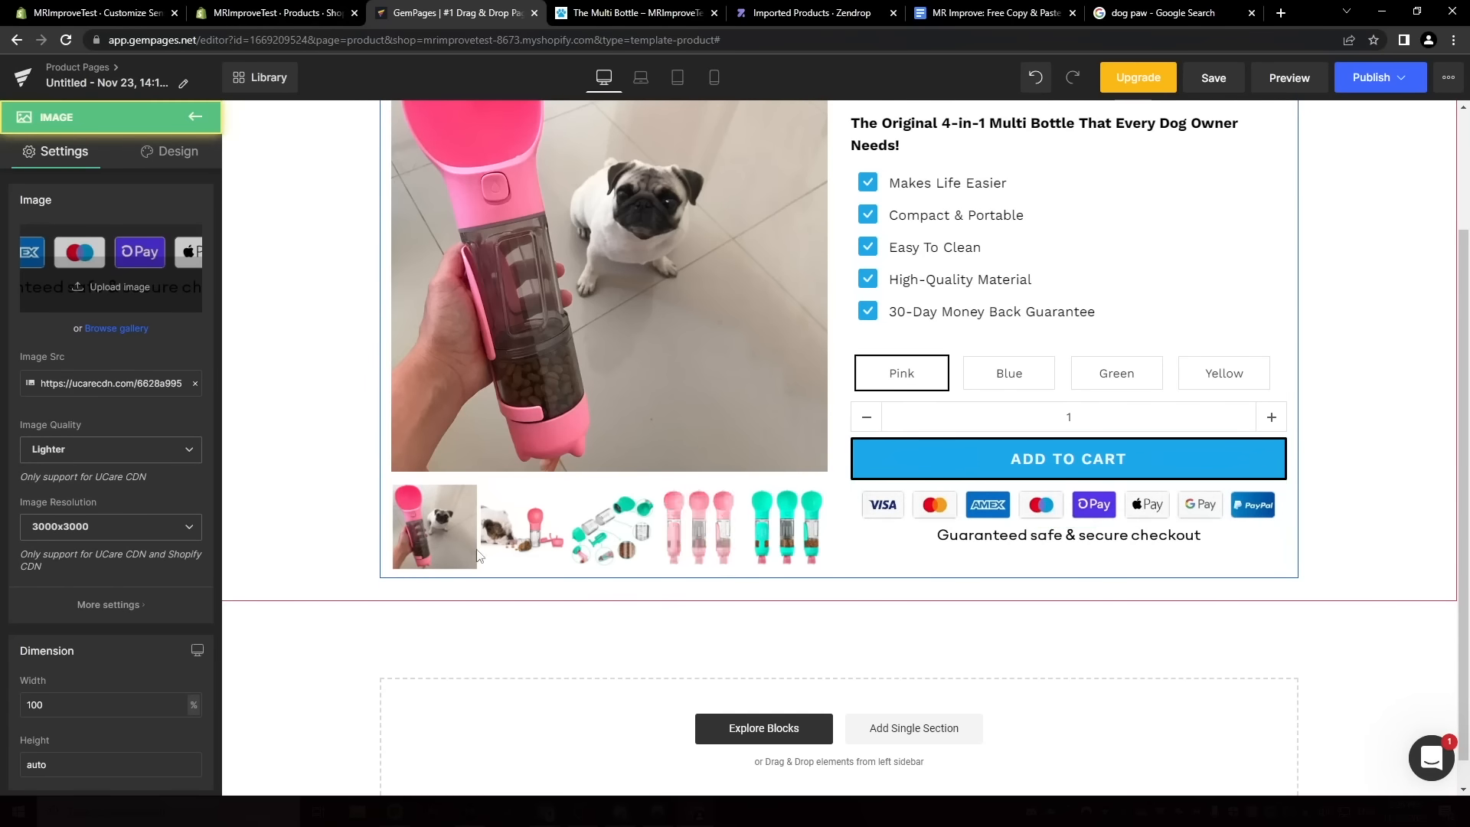
double_click(35, 705)
type("60")
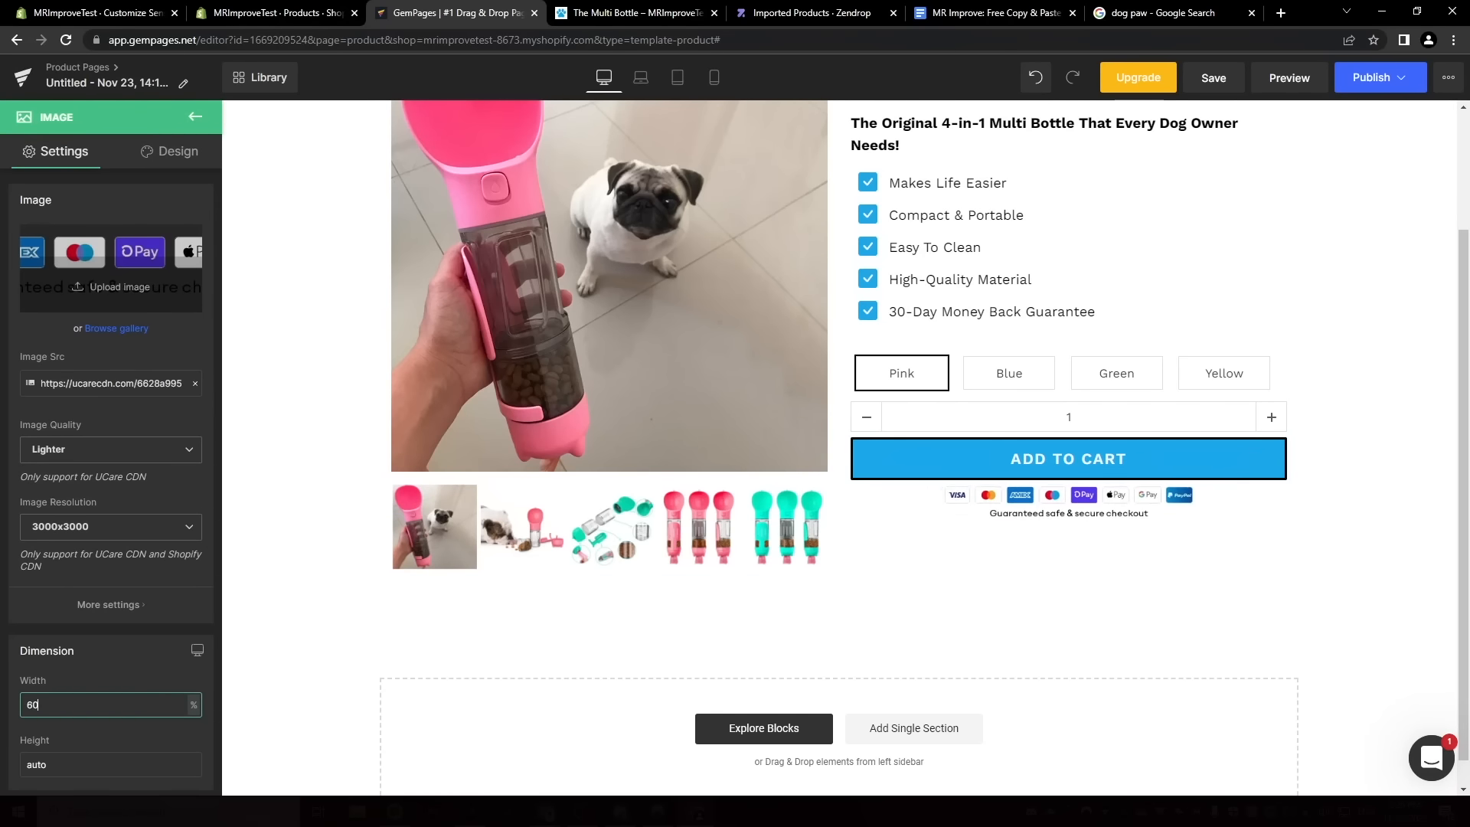
scroll(1148, 574, "up", 2)
Link The Multi Bottle as the product section's store product.
left_click(870, 157)
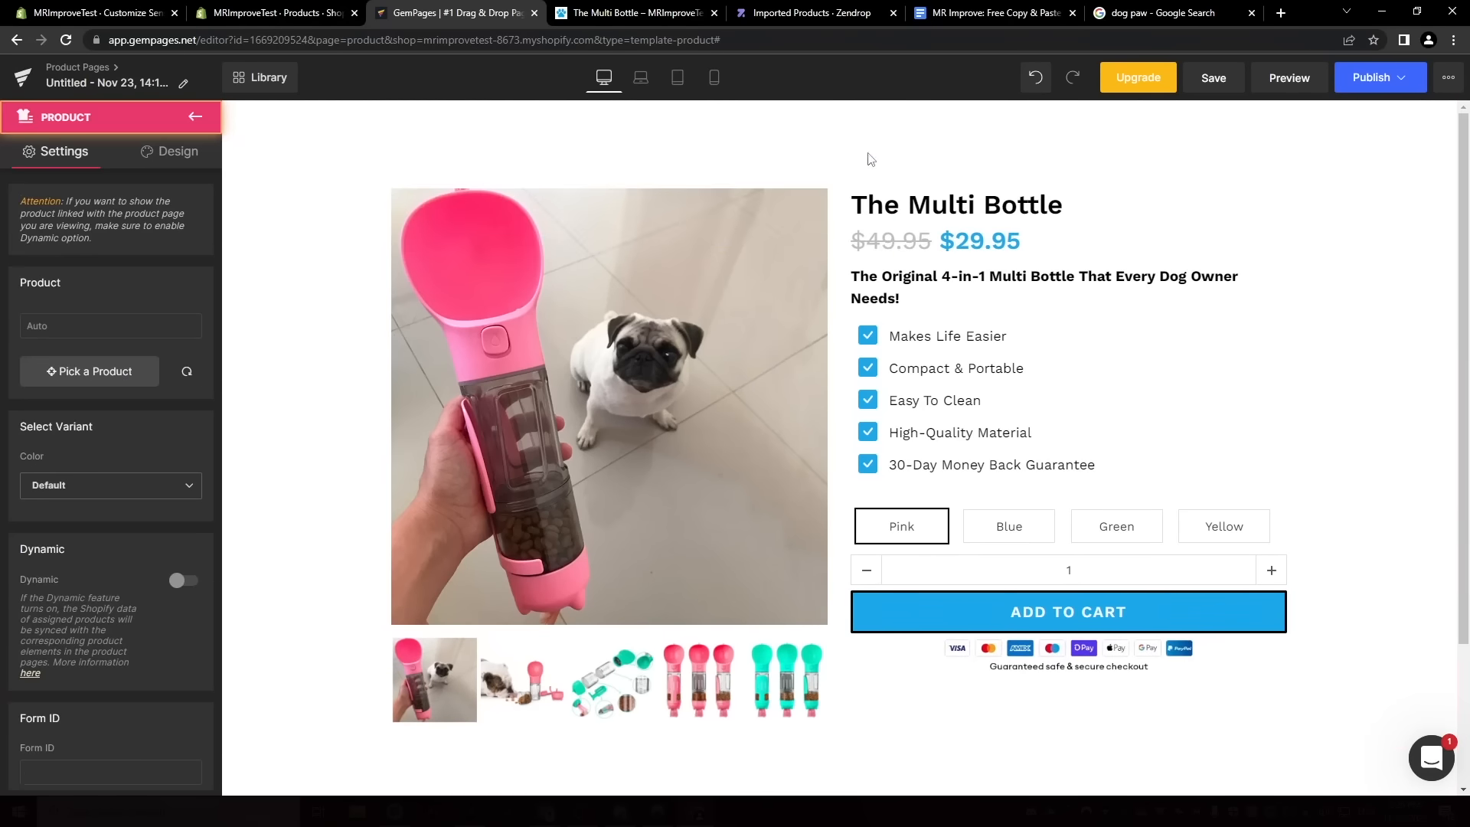
left_click(91, 381)
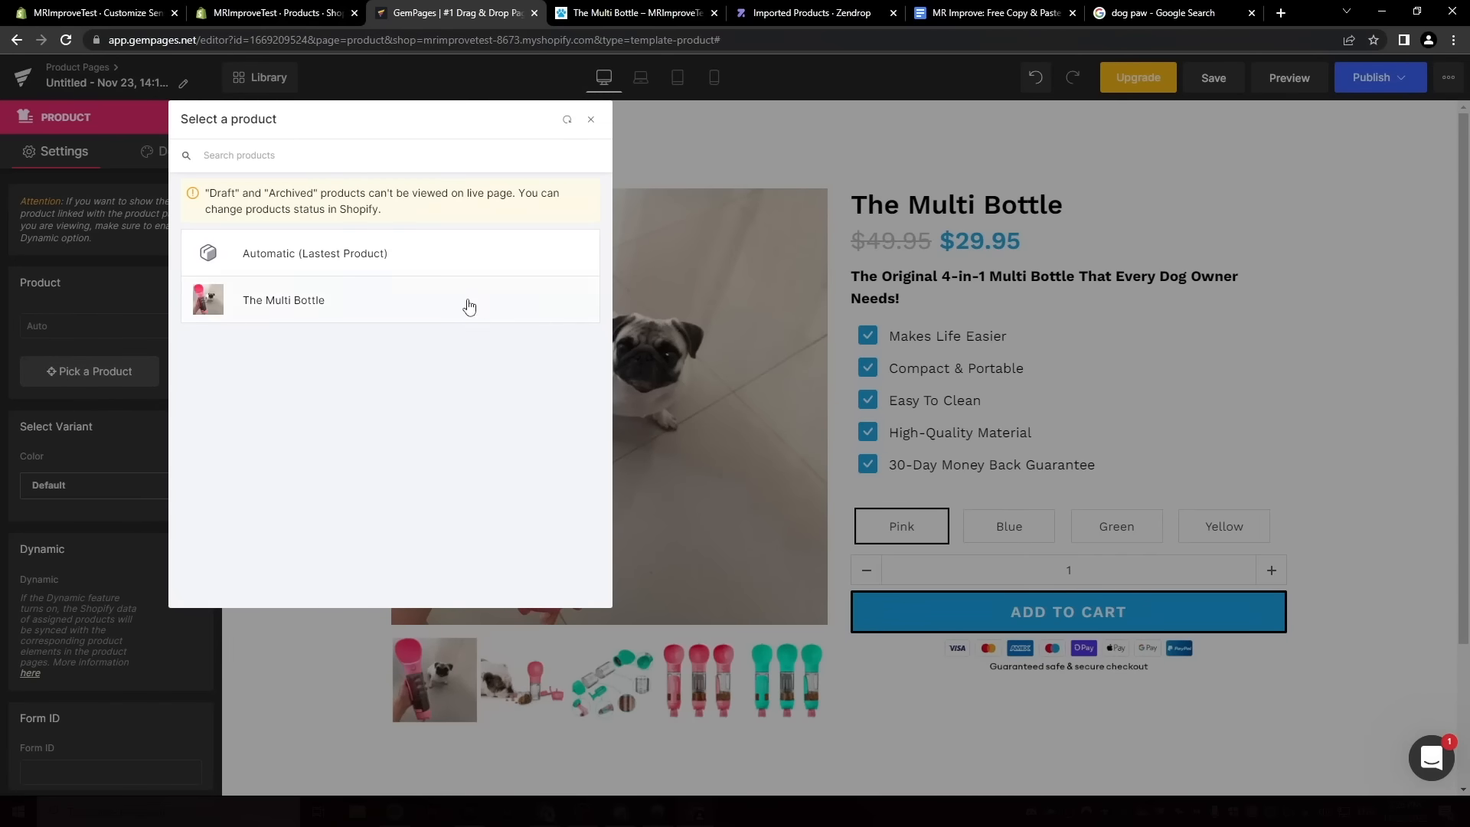
left_click(469, 307)
Add a centred five-star testimonial text block, then a two-column row below it.
left_click_drag(59, 309, 823, 571)
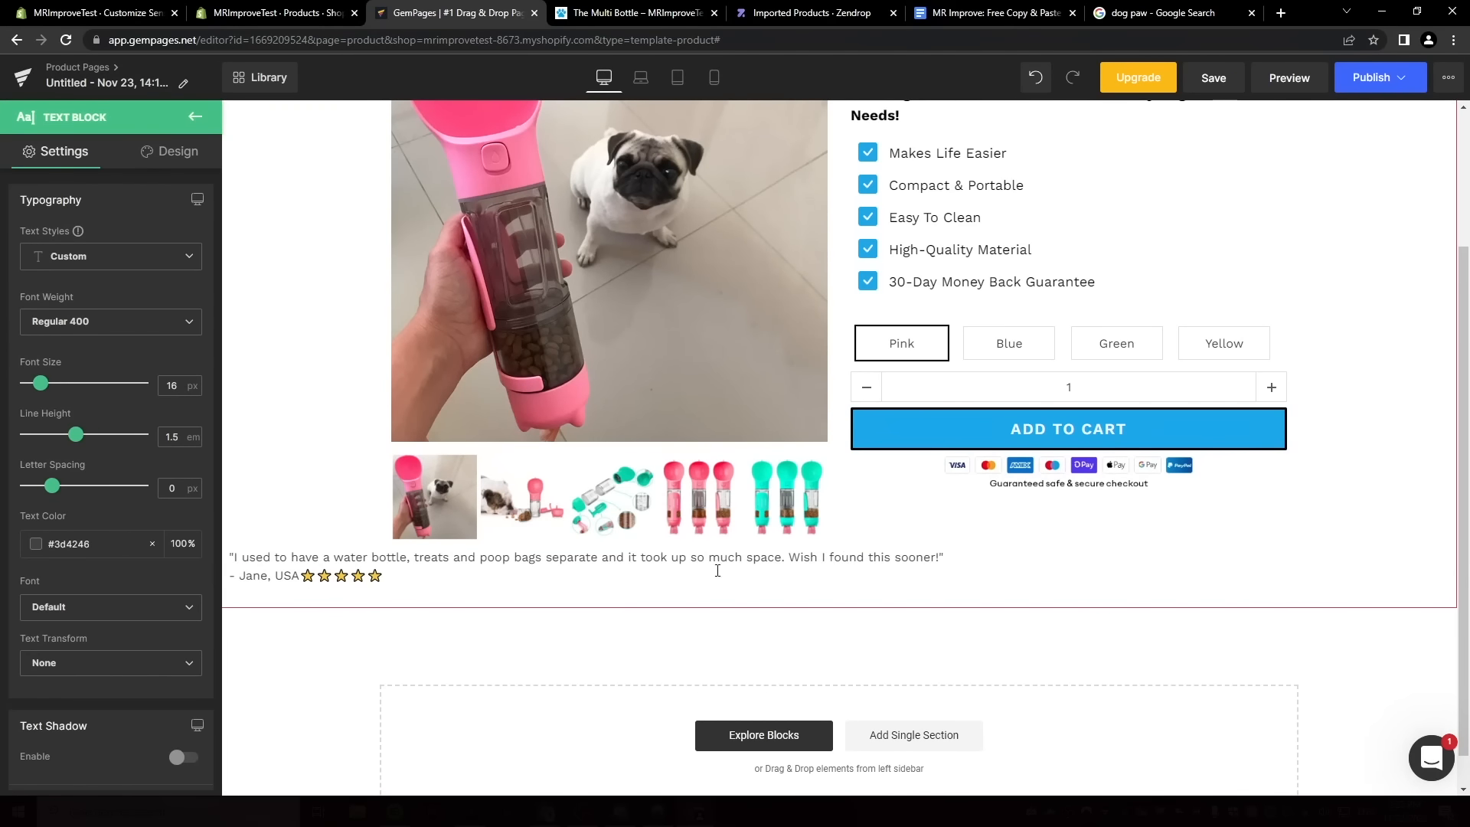
left_click(715, 594)
left_click(344, 576)
scroll(87, 573, "down", 4)
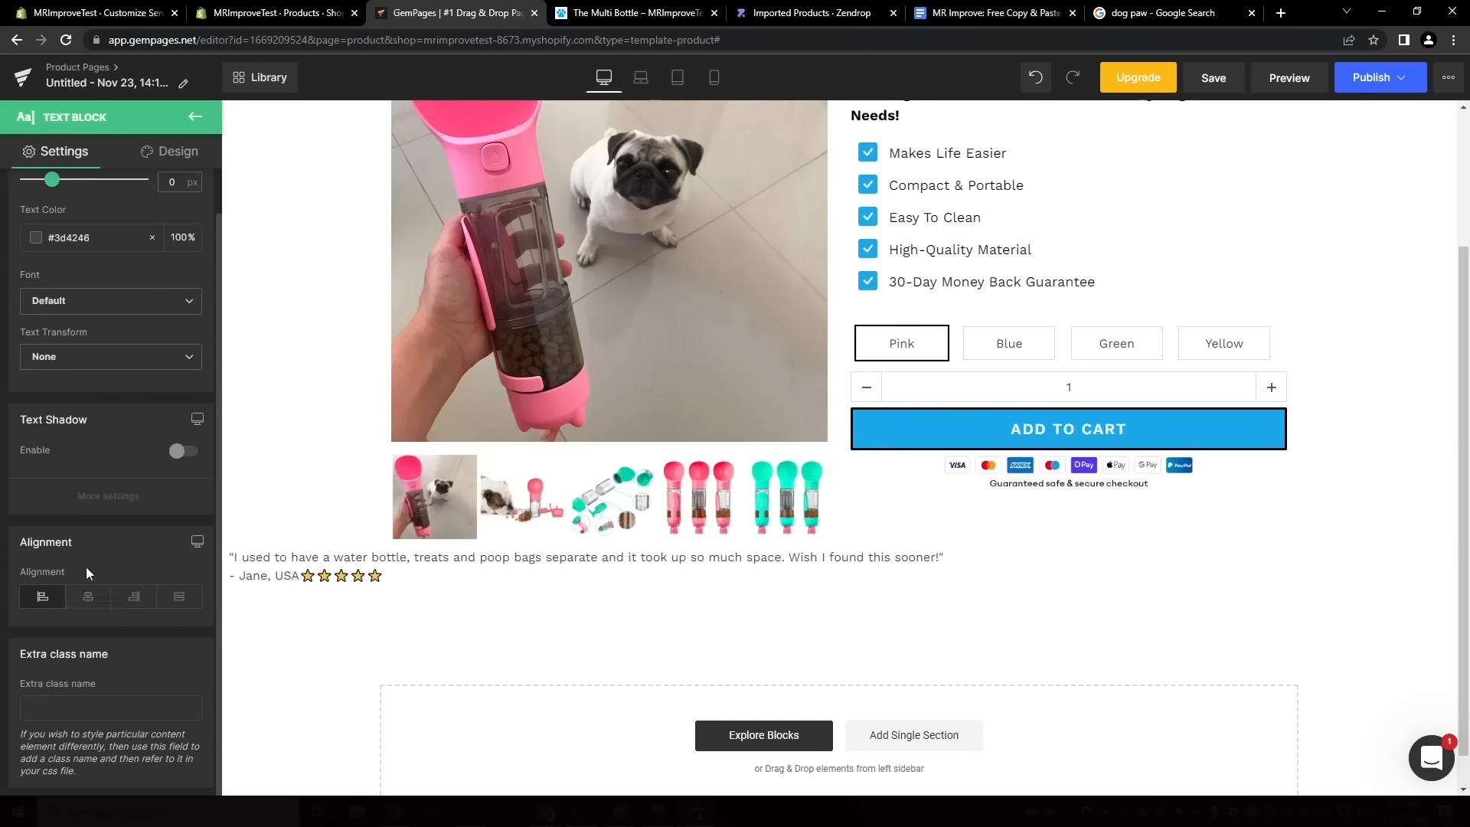
left_click(88, 596)
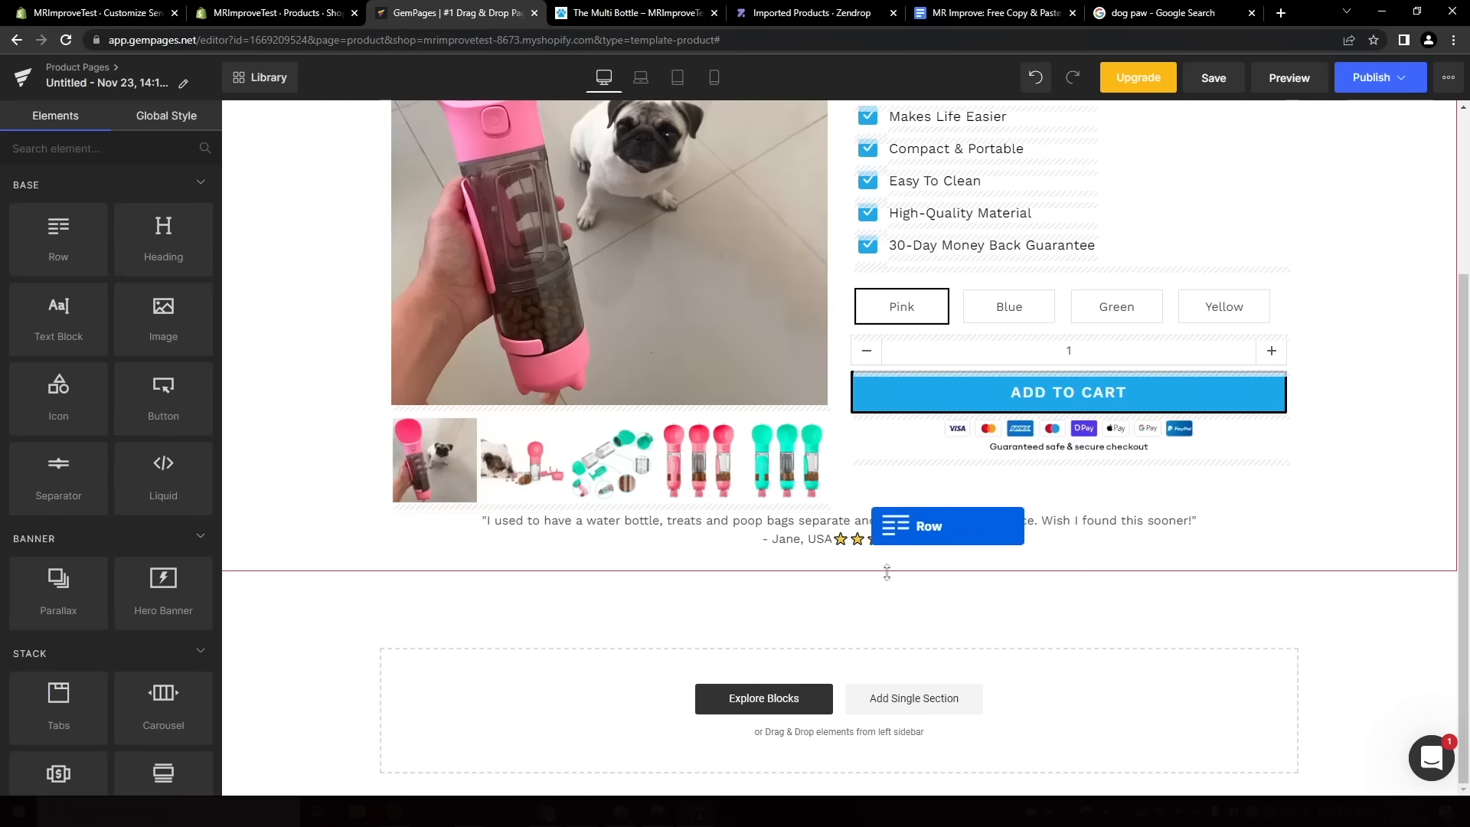
left_click_drag(870, 525, 826, 624)
left_click(134, 238)
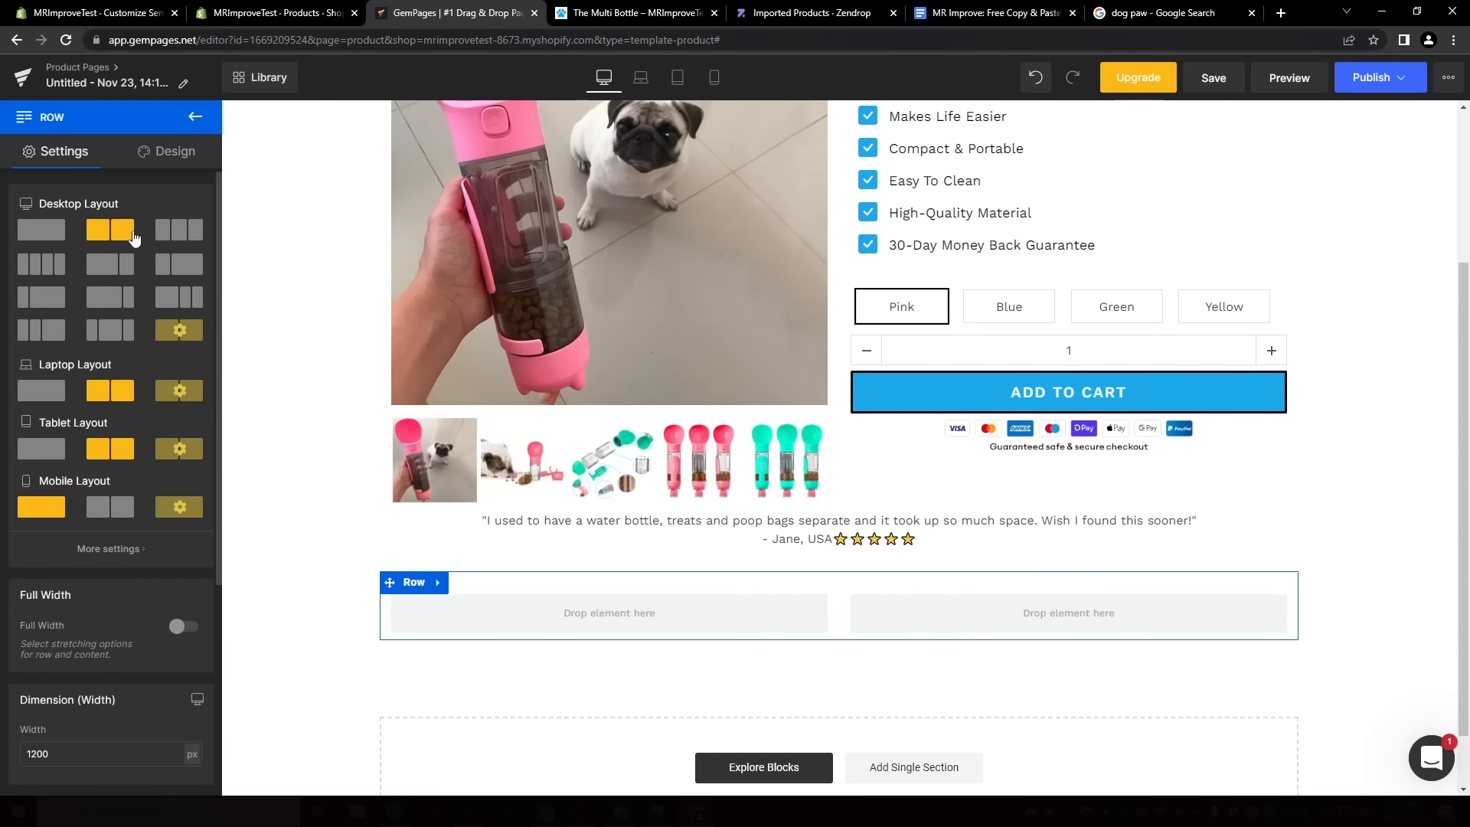
Put an image in the left column, and a heading and text block in the right.
left_click_drag(164, 318, 582, 628)
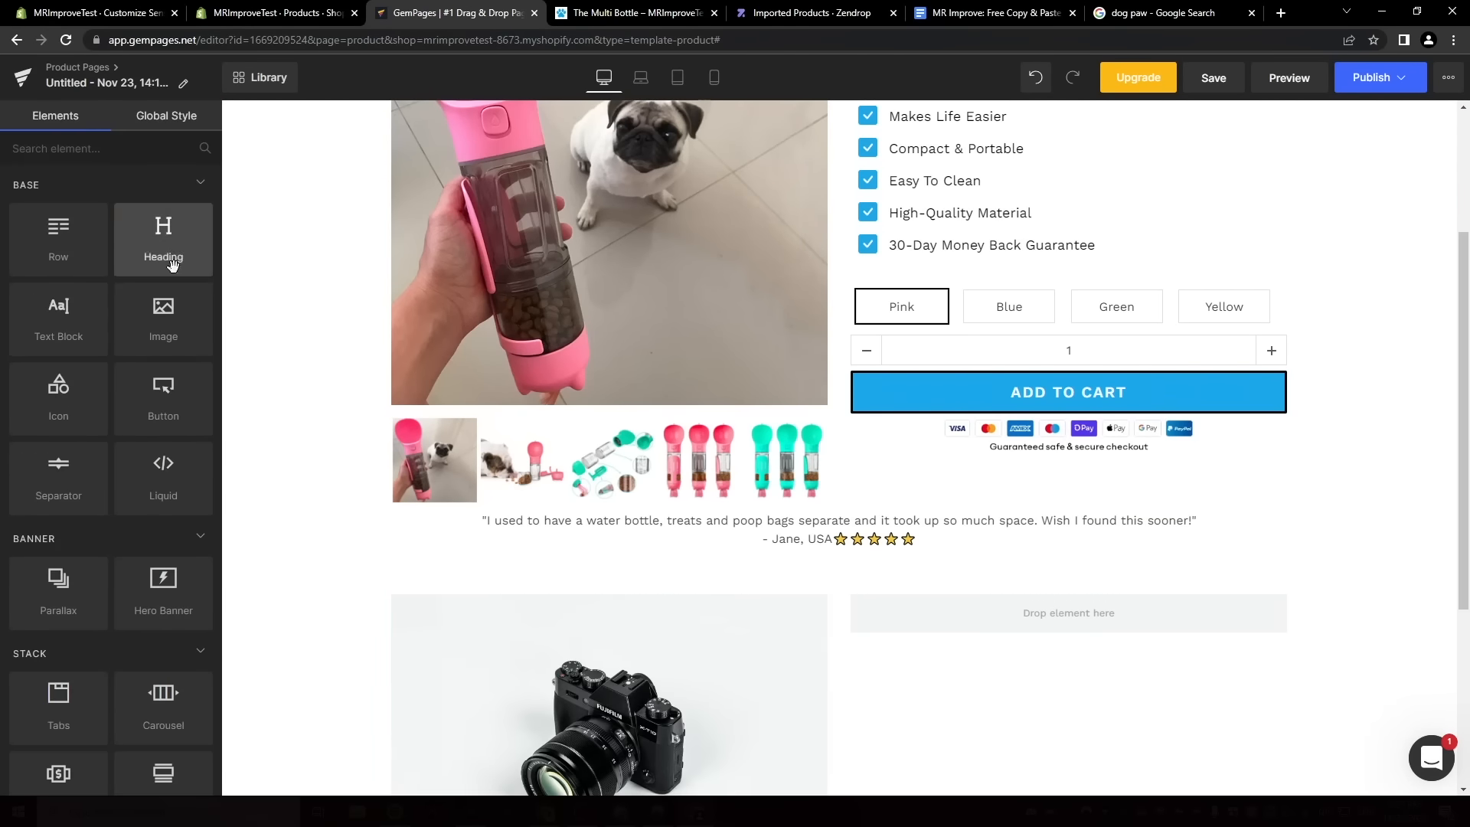
left_click_drag(170, 263, 1068, 610)
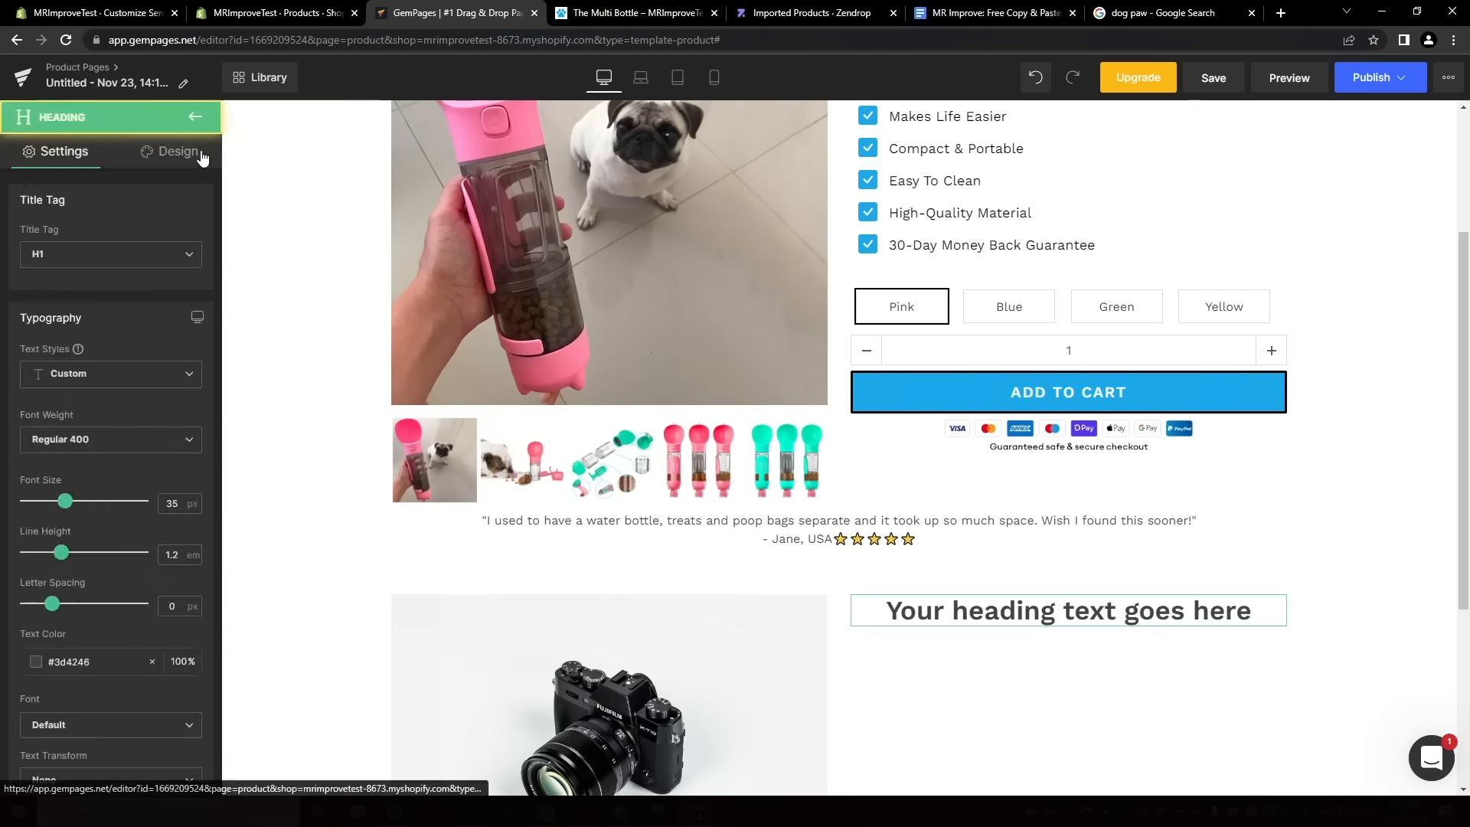
left_click(195, 117)
left_click_drag(59, 318, 1051, 605)
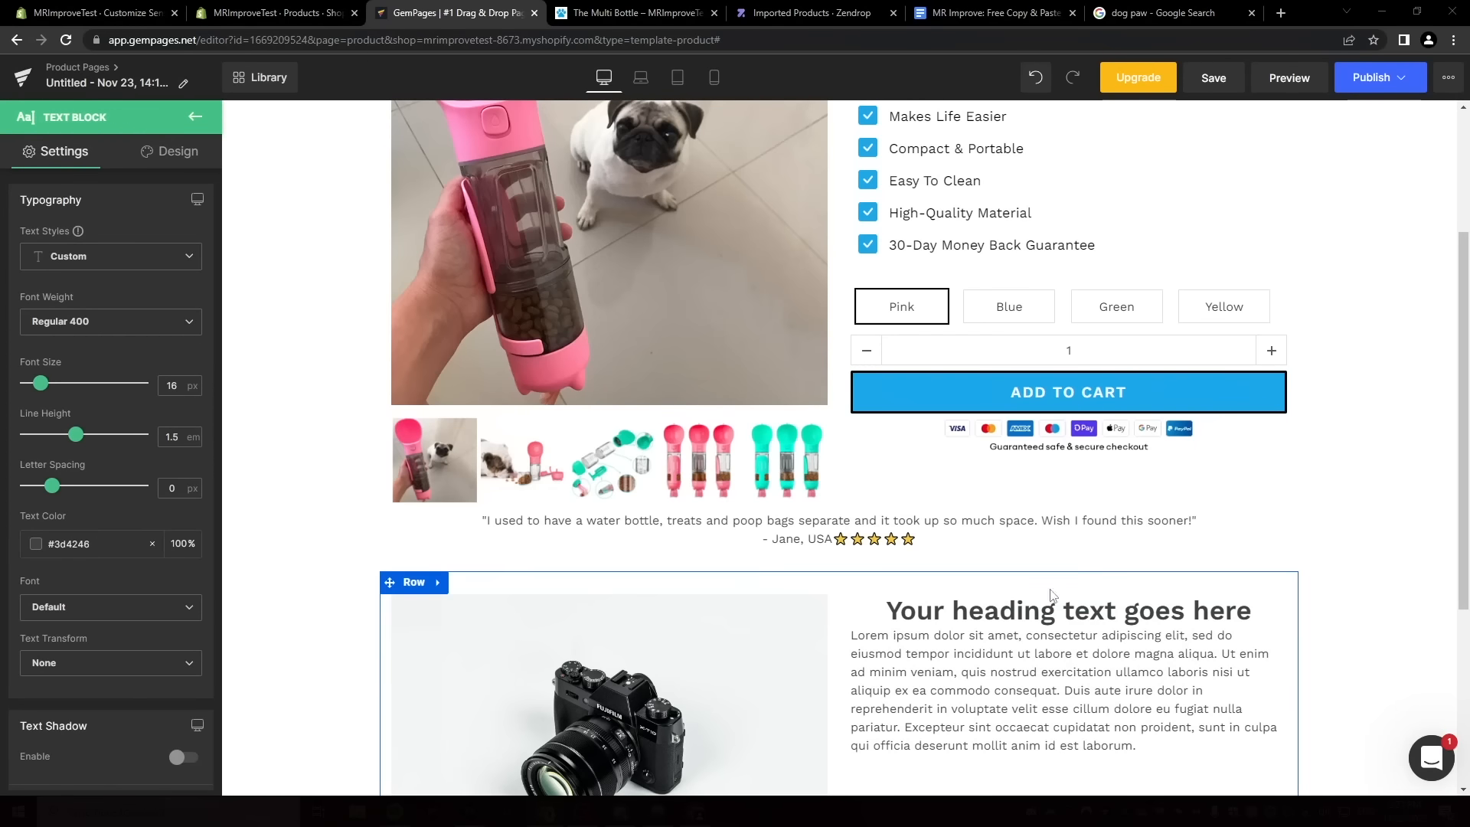
Paste 'YOUR DOG WILL THANK YOU' as the heading and set its colour and weight.
triple_click(973, 606)
type("YOUR DOG WILL THANK YOU")
scroll(1031, 605, "down", 2)
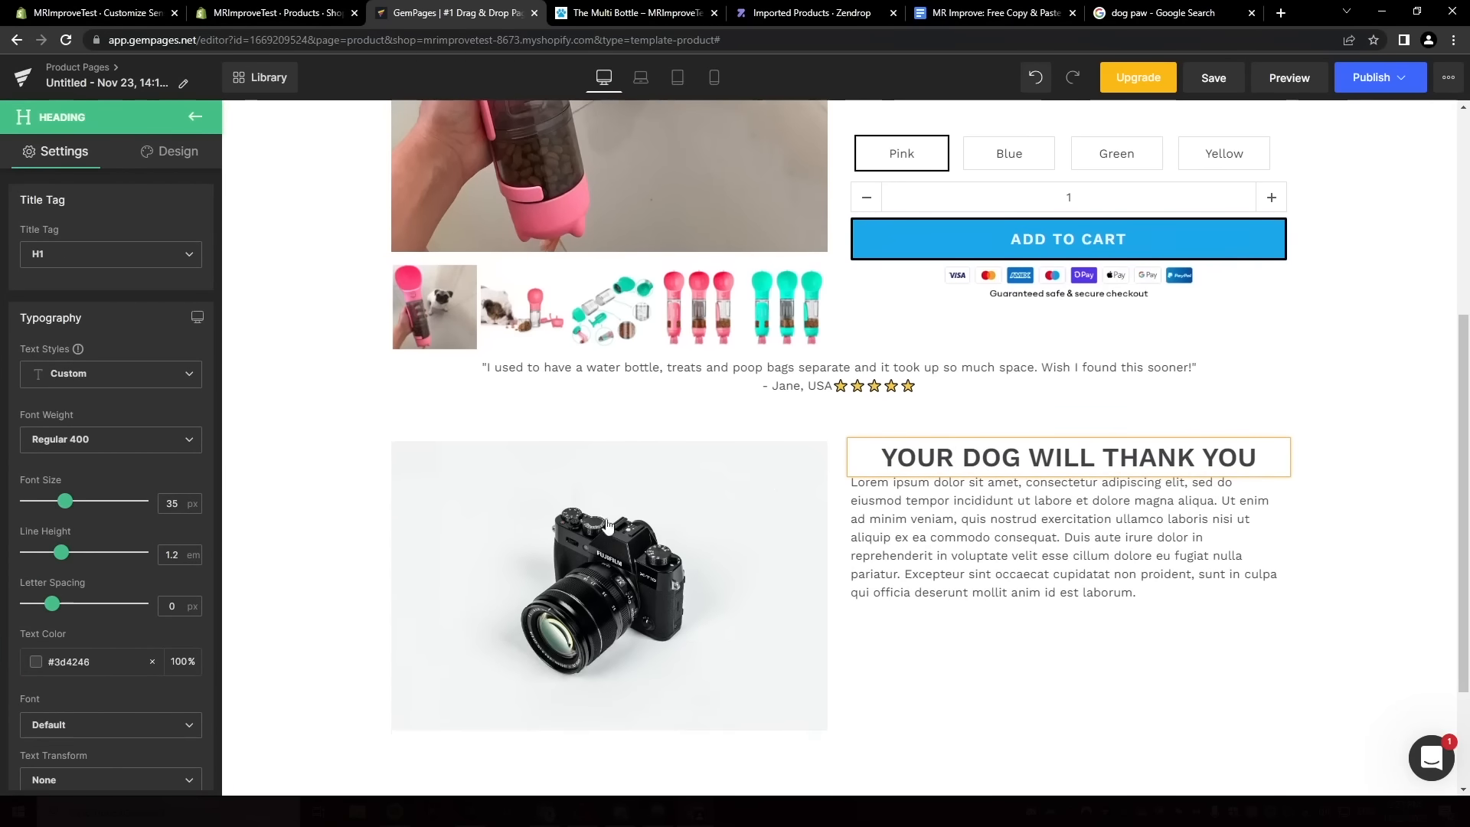
left_click(36, 663)
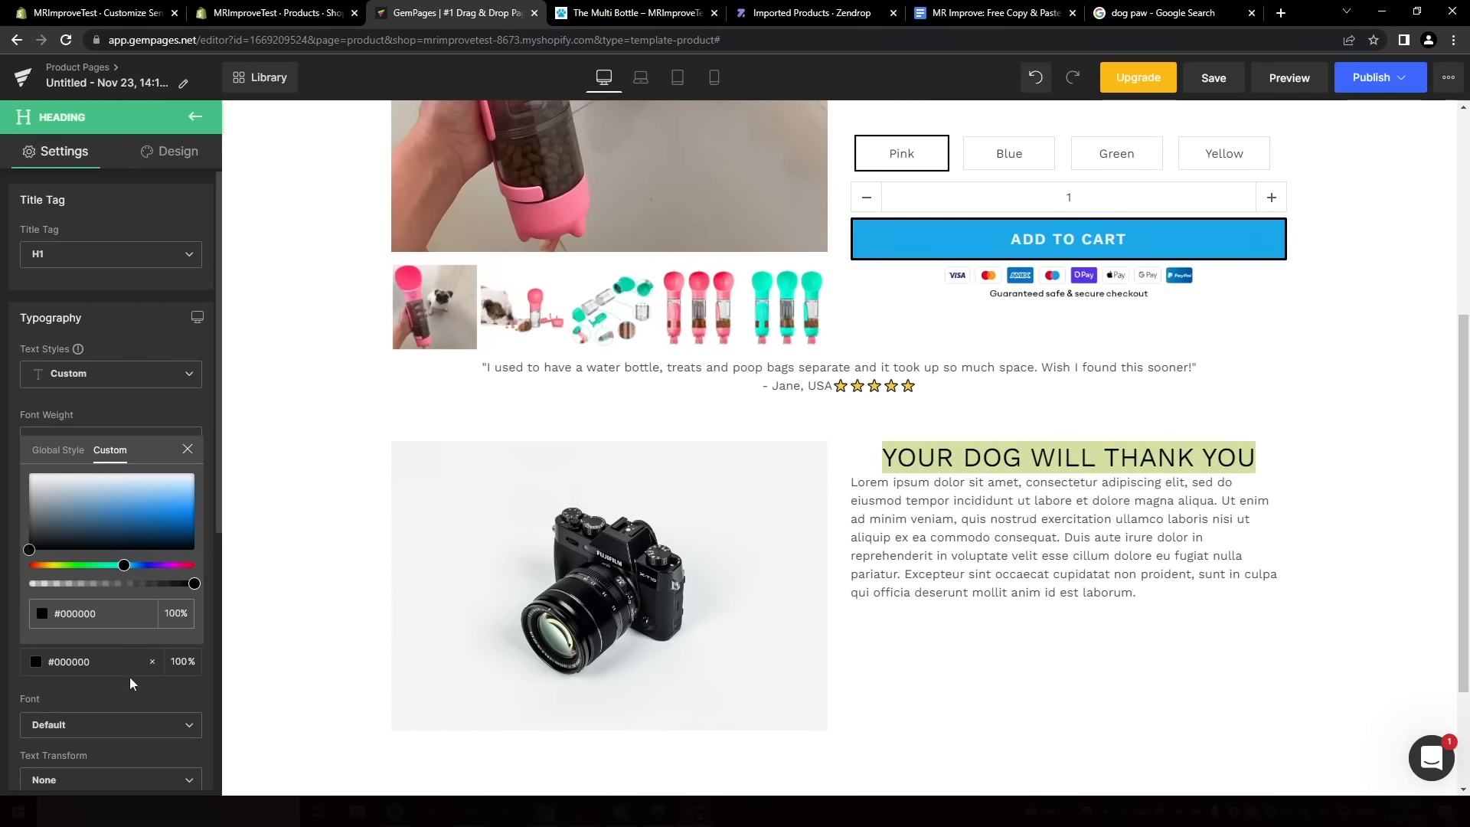
left_click(111, 439)
left_click(112, 463)
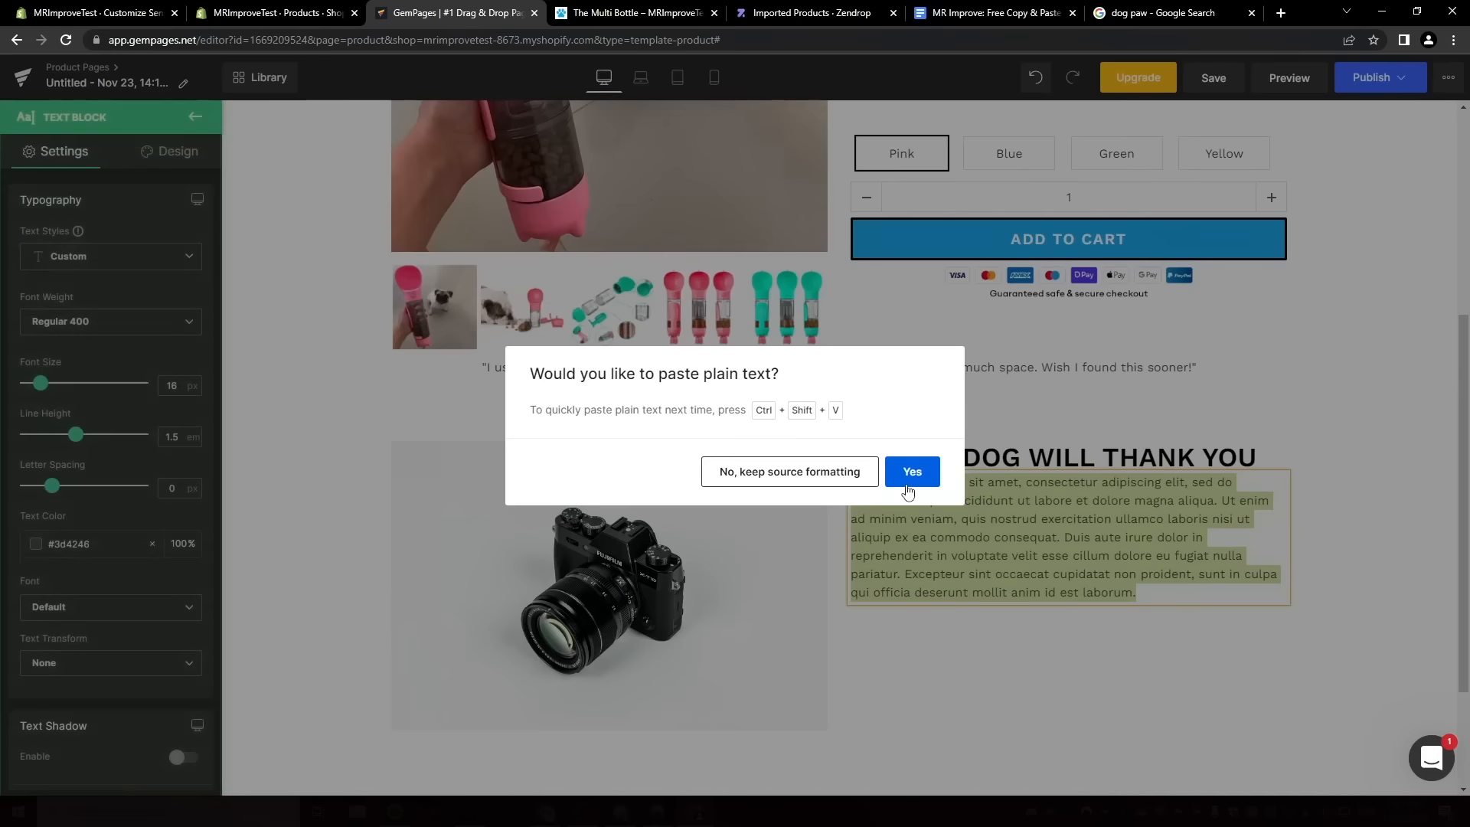
Paste the Multi Bottle body copy as plain text, centre it, and make the heading Bold 700.
left_click(912, 492)
double_click(996, 543)
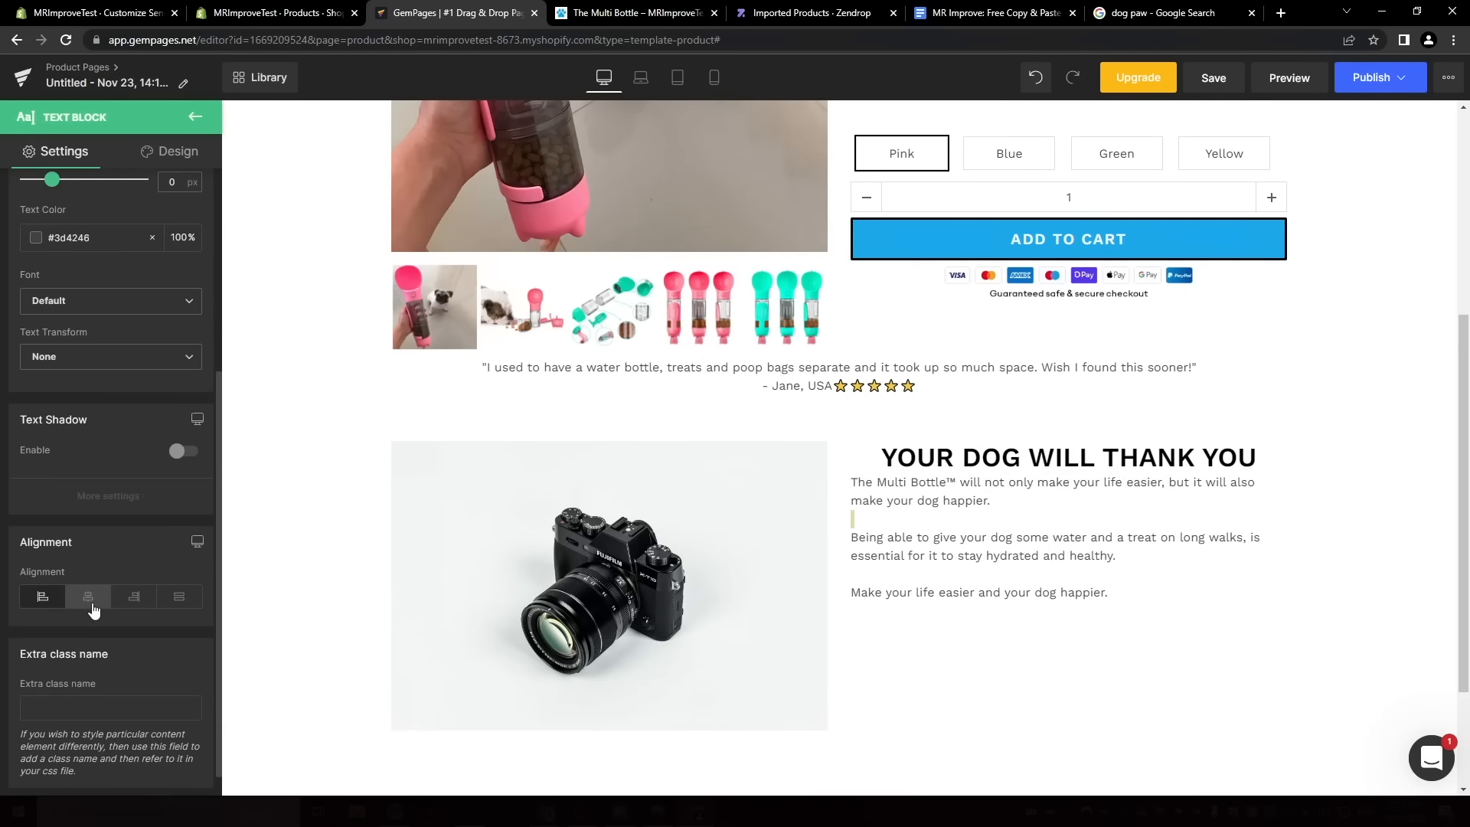
left_click(90, 600)
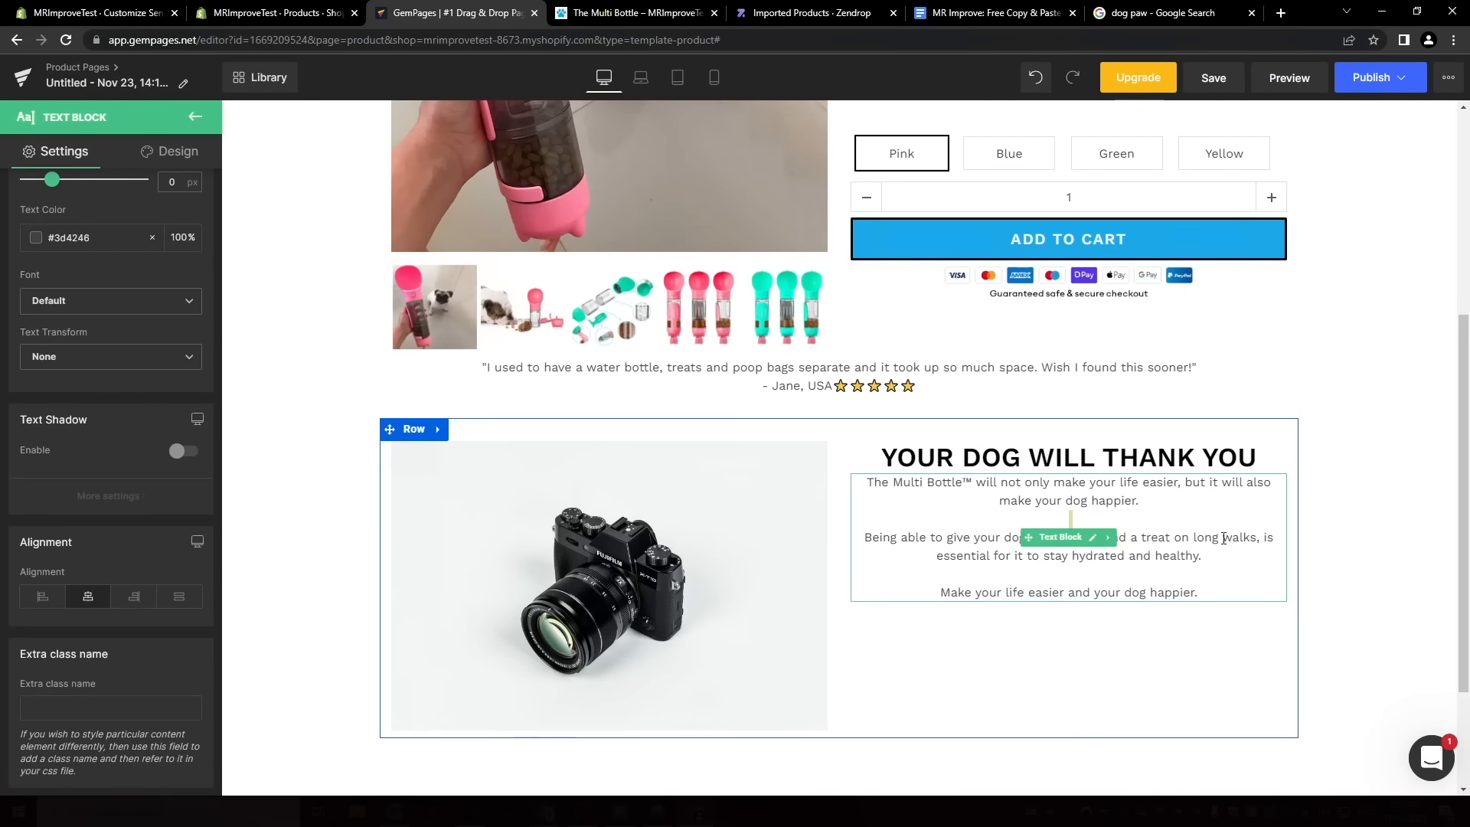
double_click(1222, 535)
left_click_drag(1054, 483, 1178, 483)
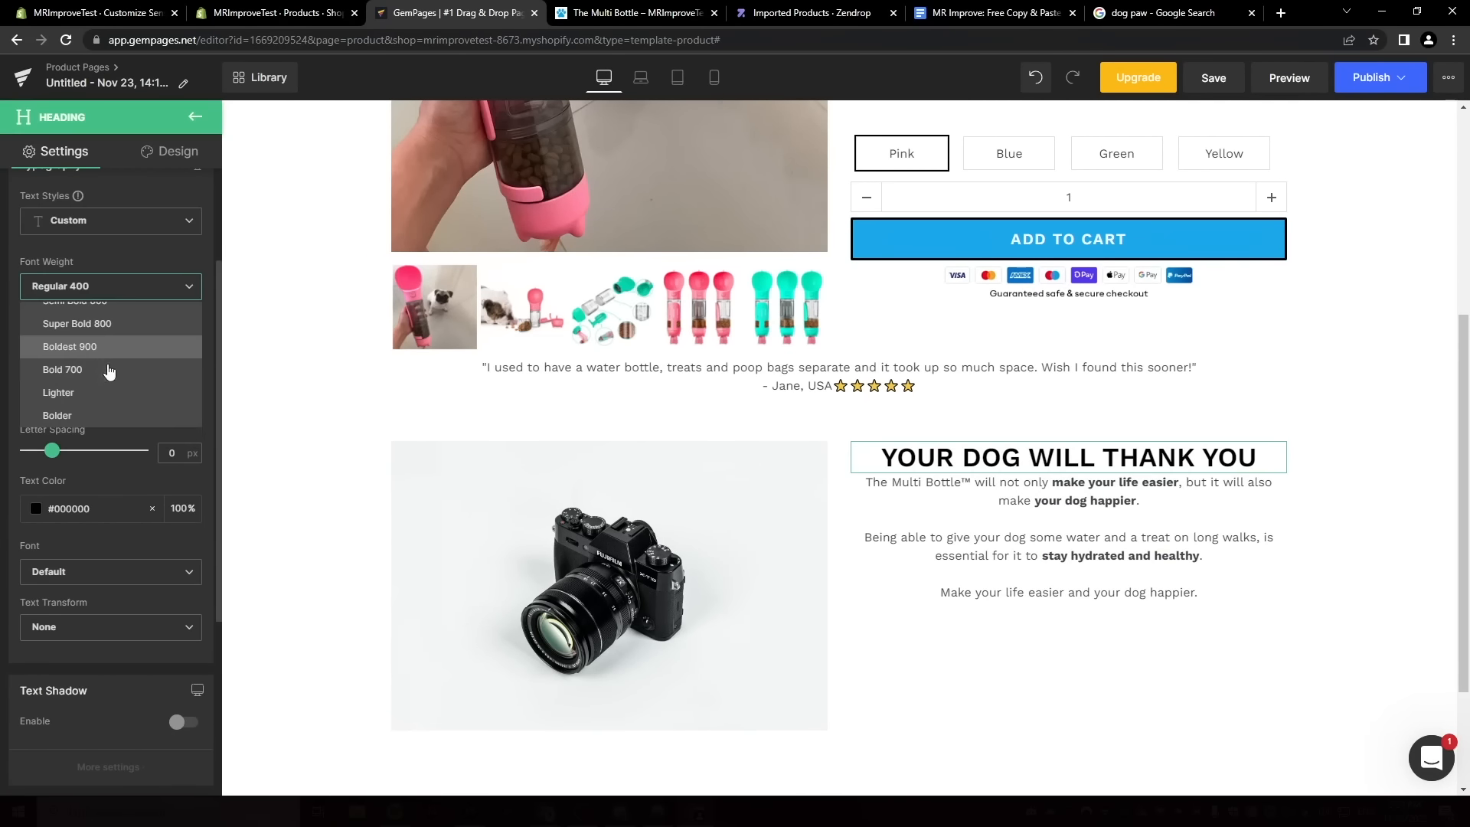
left_click(108, 375)
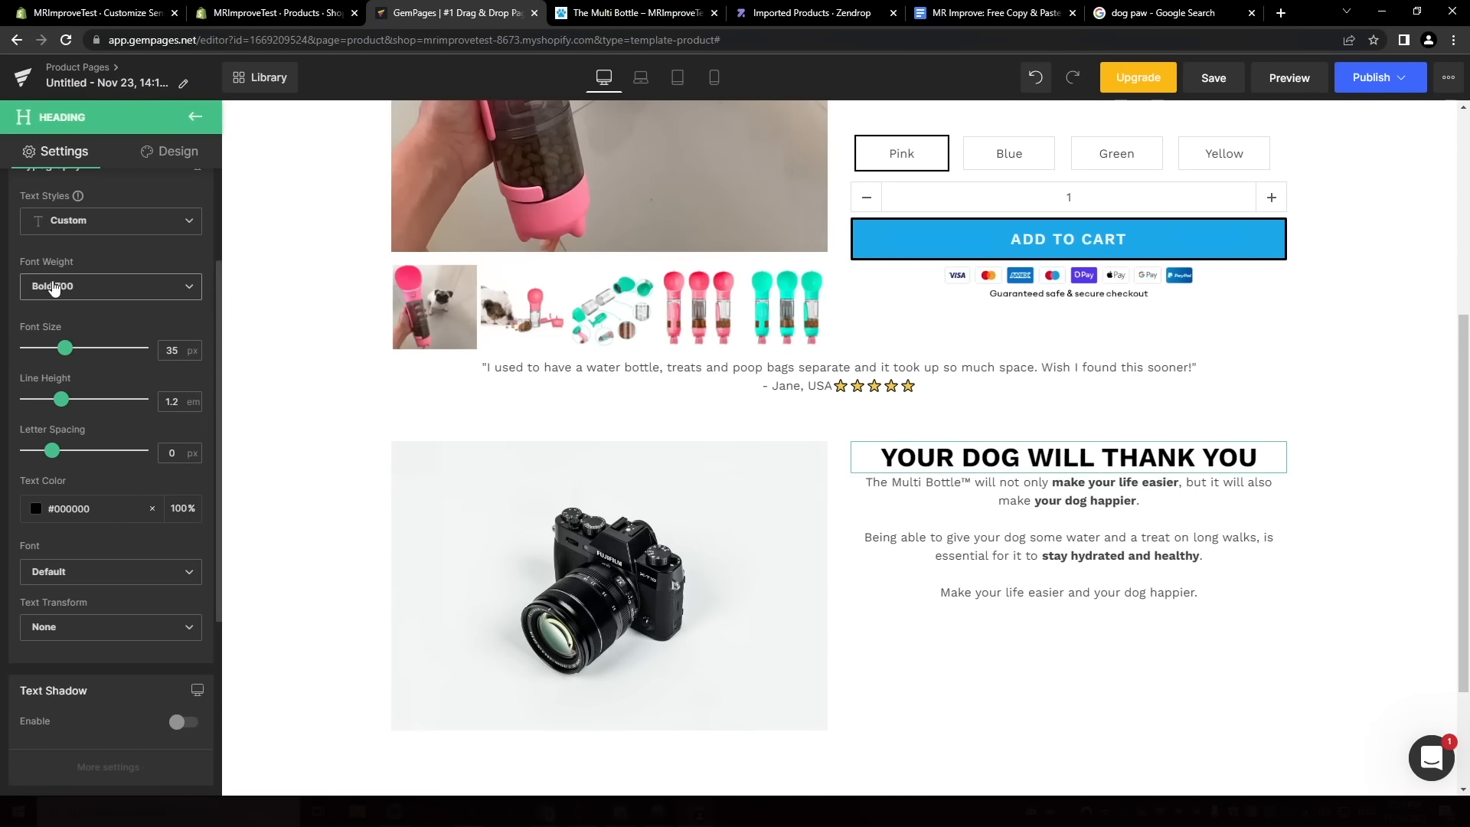
Duplicate the feature row and mirror it, with text left and image right.
scroll(442, 279, "down", 2)
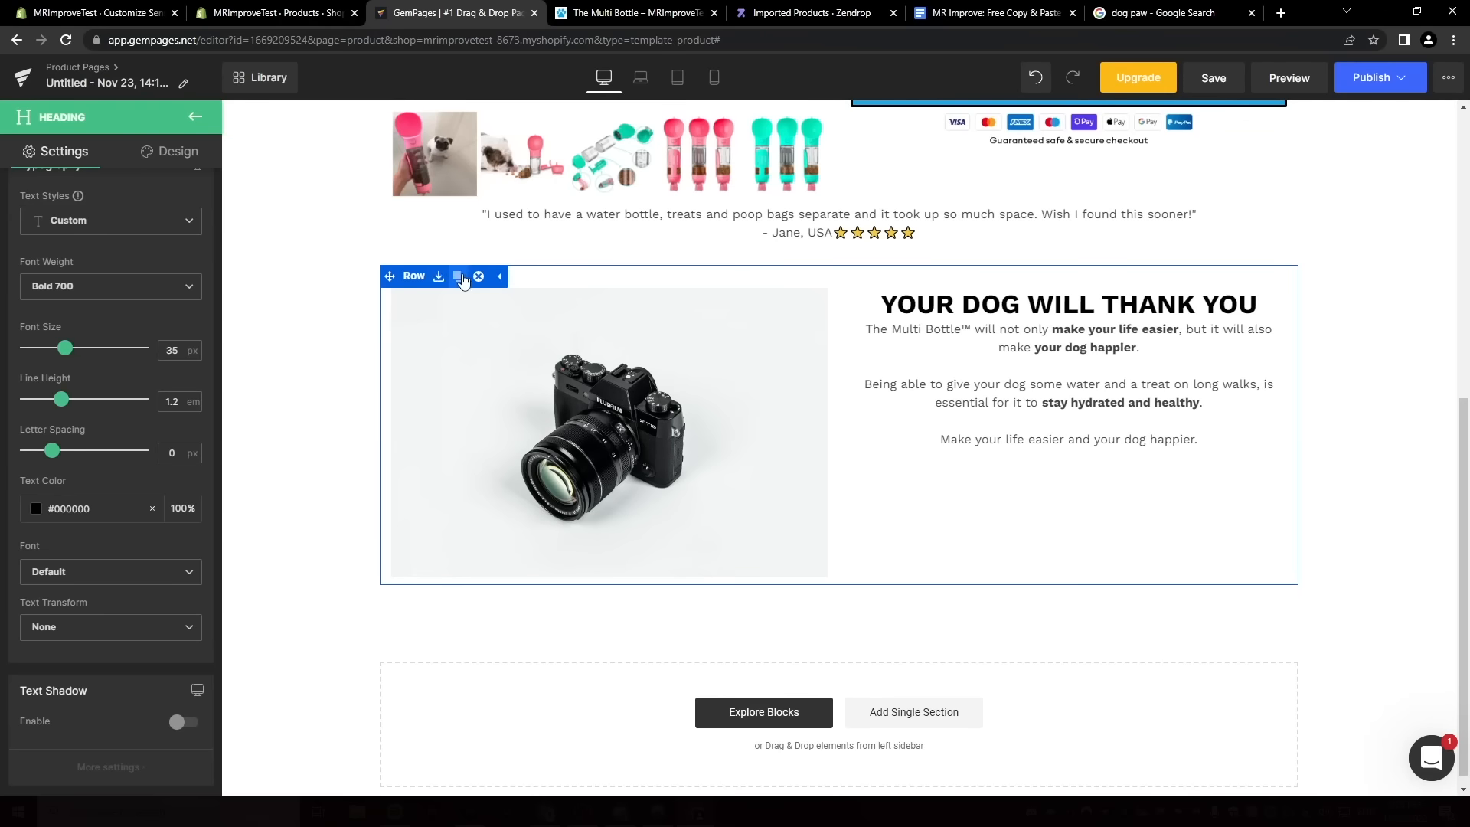
left_click(461, 278)
left_click(461, 277)
scroll(650, 368, "down", 4)
left_click_drag(1061, 397, 640, 538)
left_click_drag(605, 446, 1063, 380)
left_click_drag(1033, 319, 613, 342)
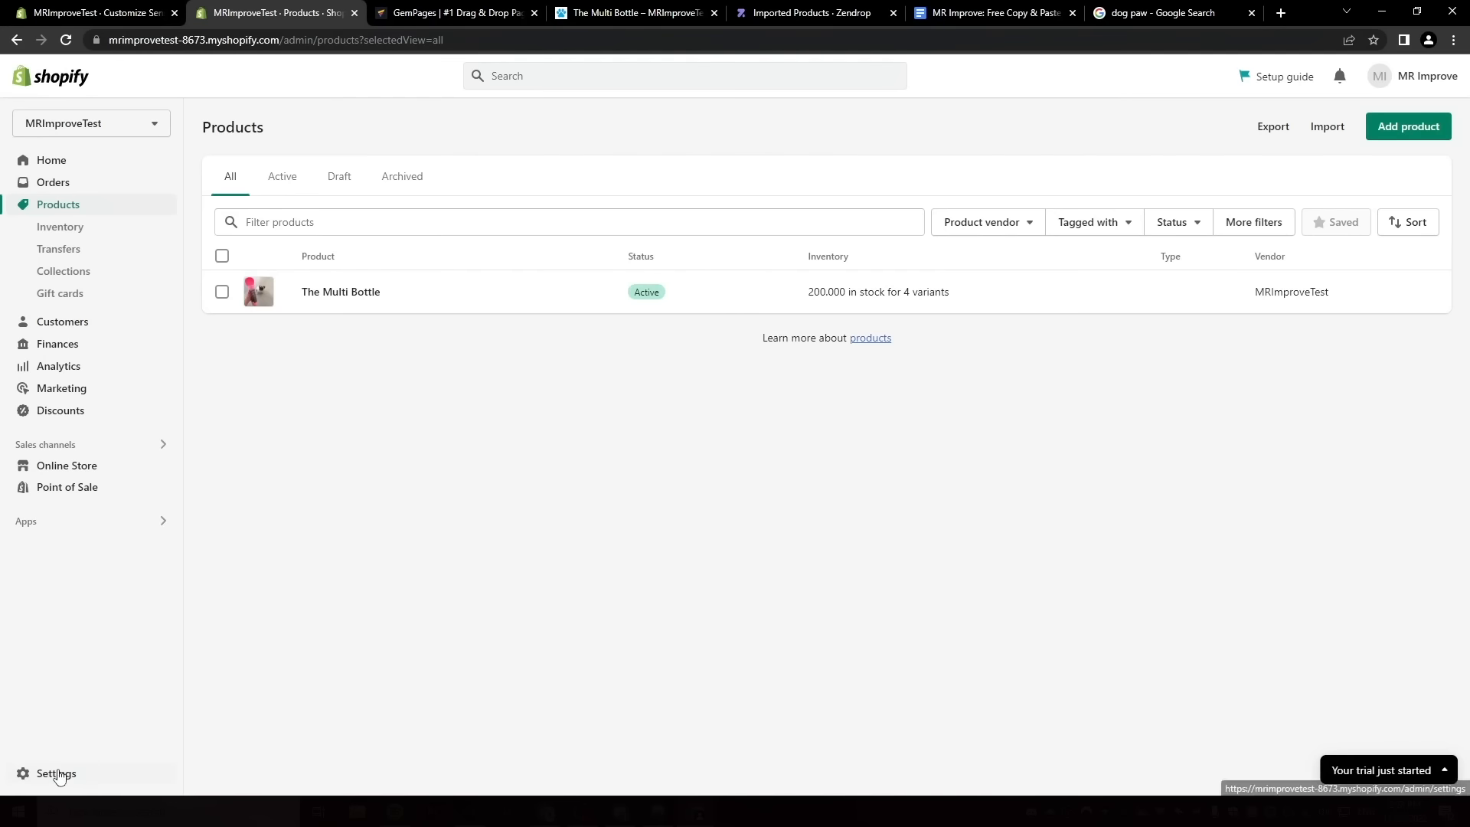
Use the dog GIF's address from the store's uploaded files as the feature image source.
left_click(58, 775)
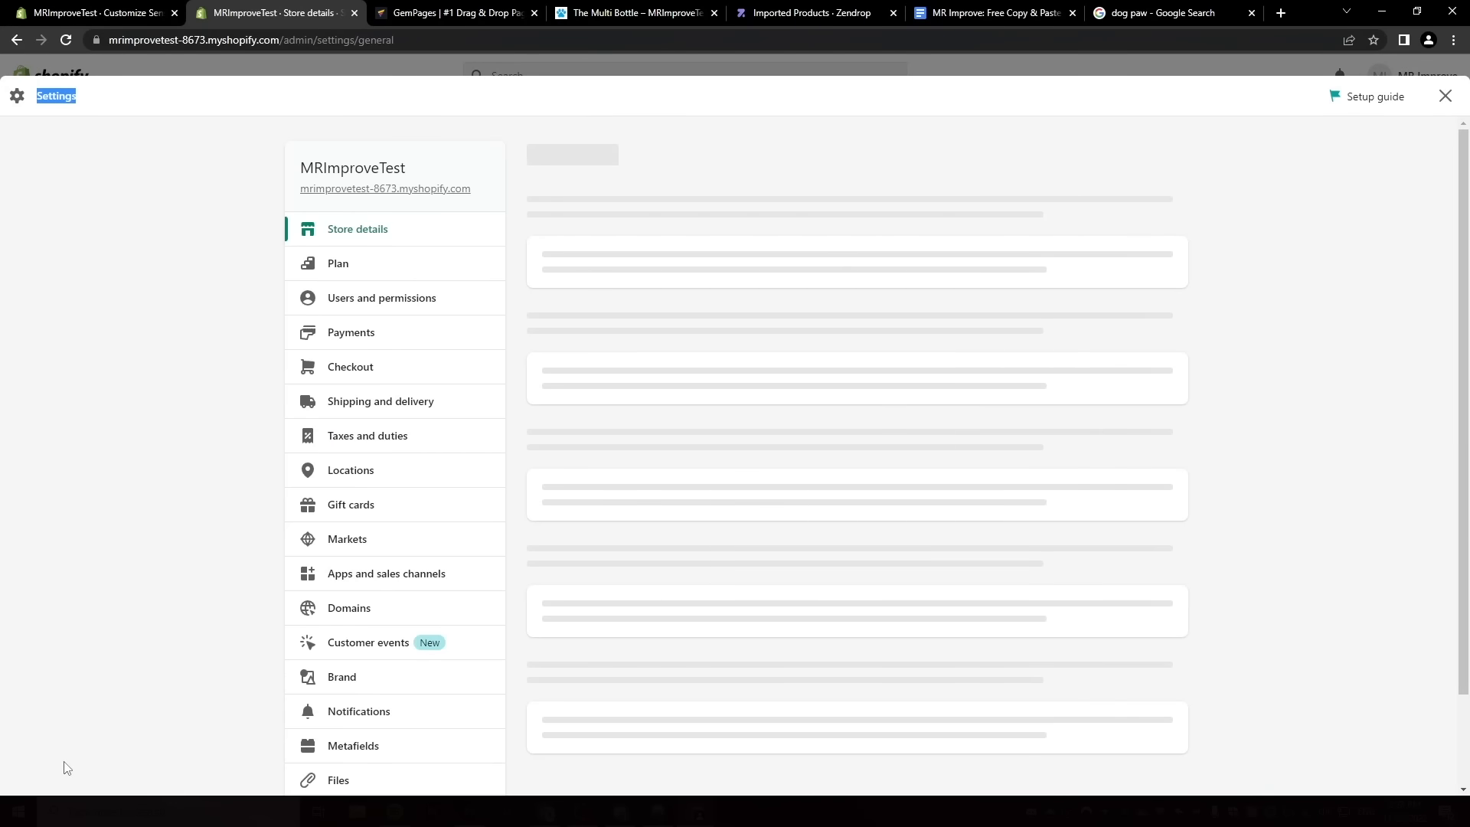
scroll(355, 507, "down", 4)
left_click(343, 474)
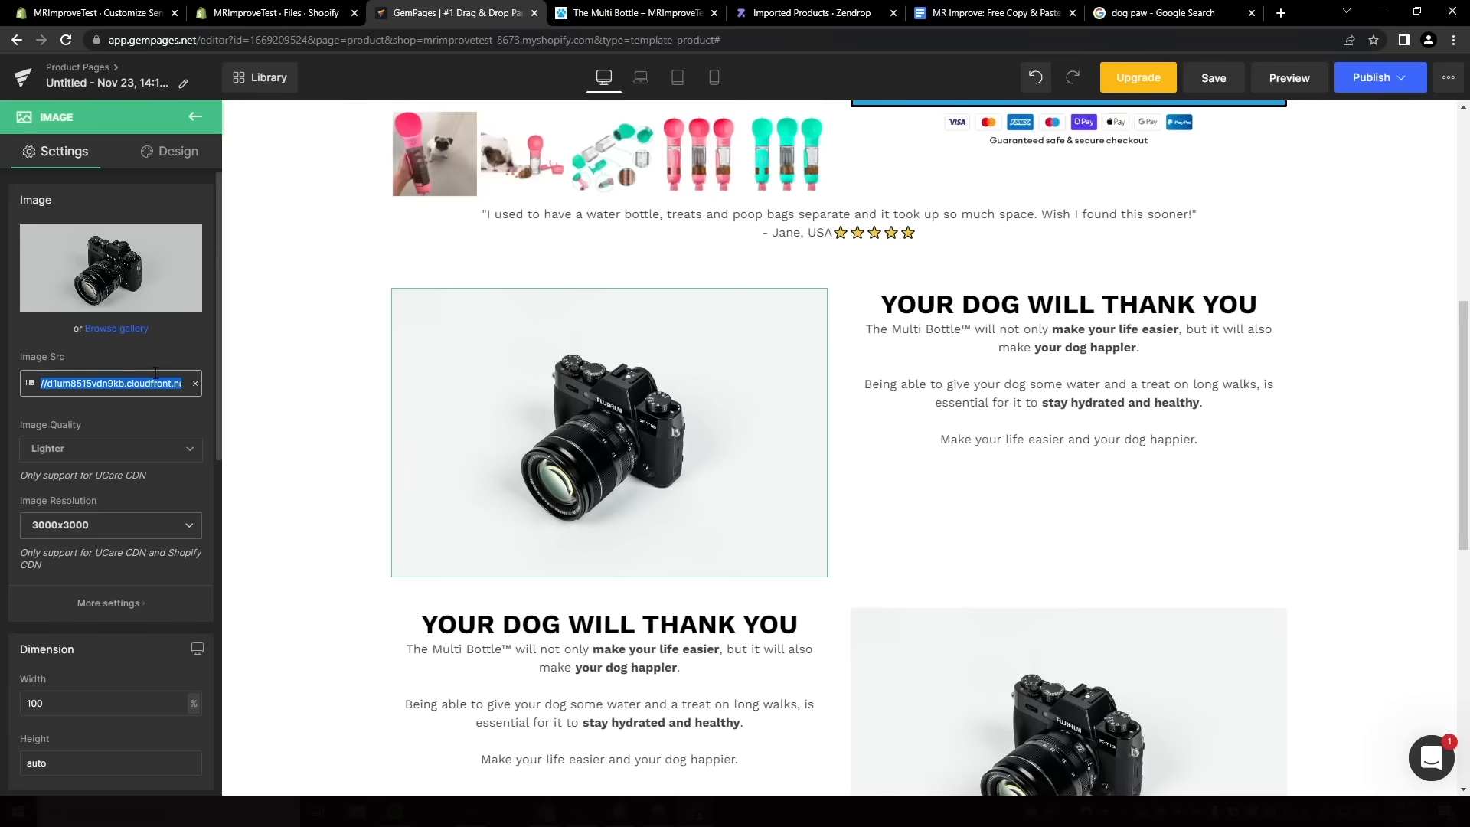
key("ctrl+v")
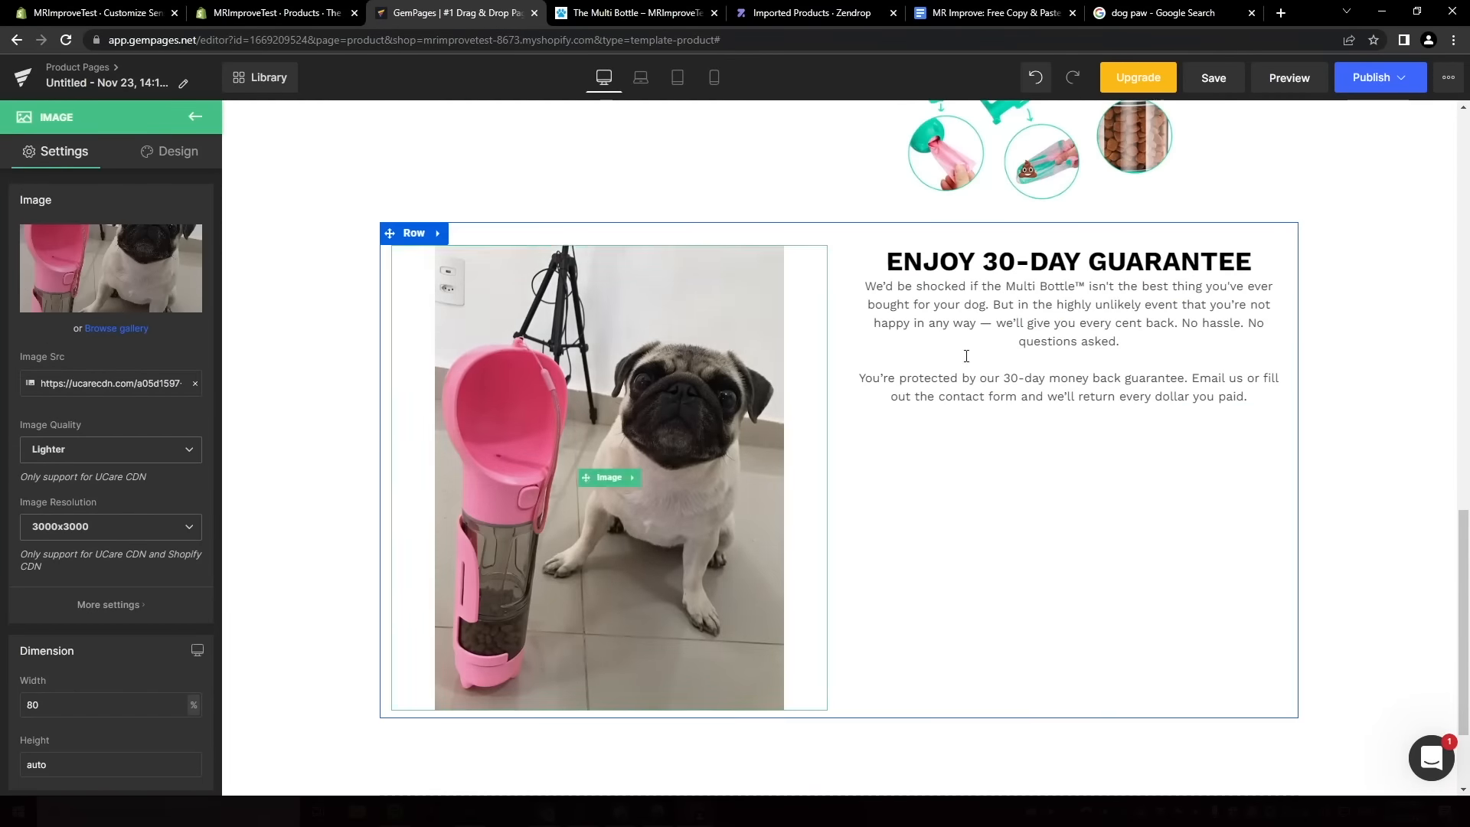
scroll(1020, 430, "up", 8)
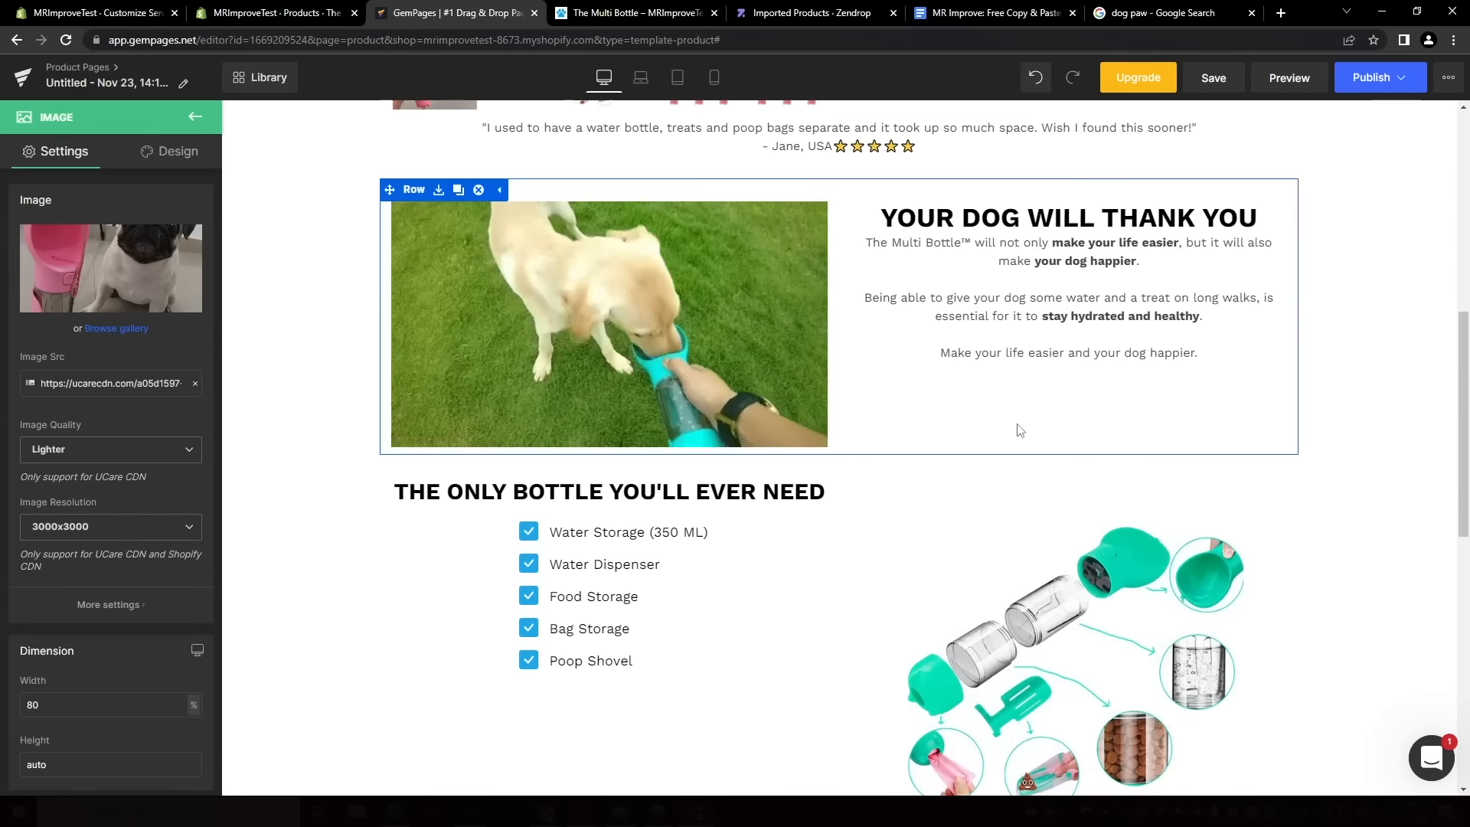
scroll(1019, 430, "up", 2)
Set the YOUR DOG WILL THANK YOU heading's top margin to 40.
left_click(1065, 371)
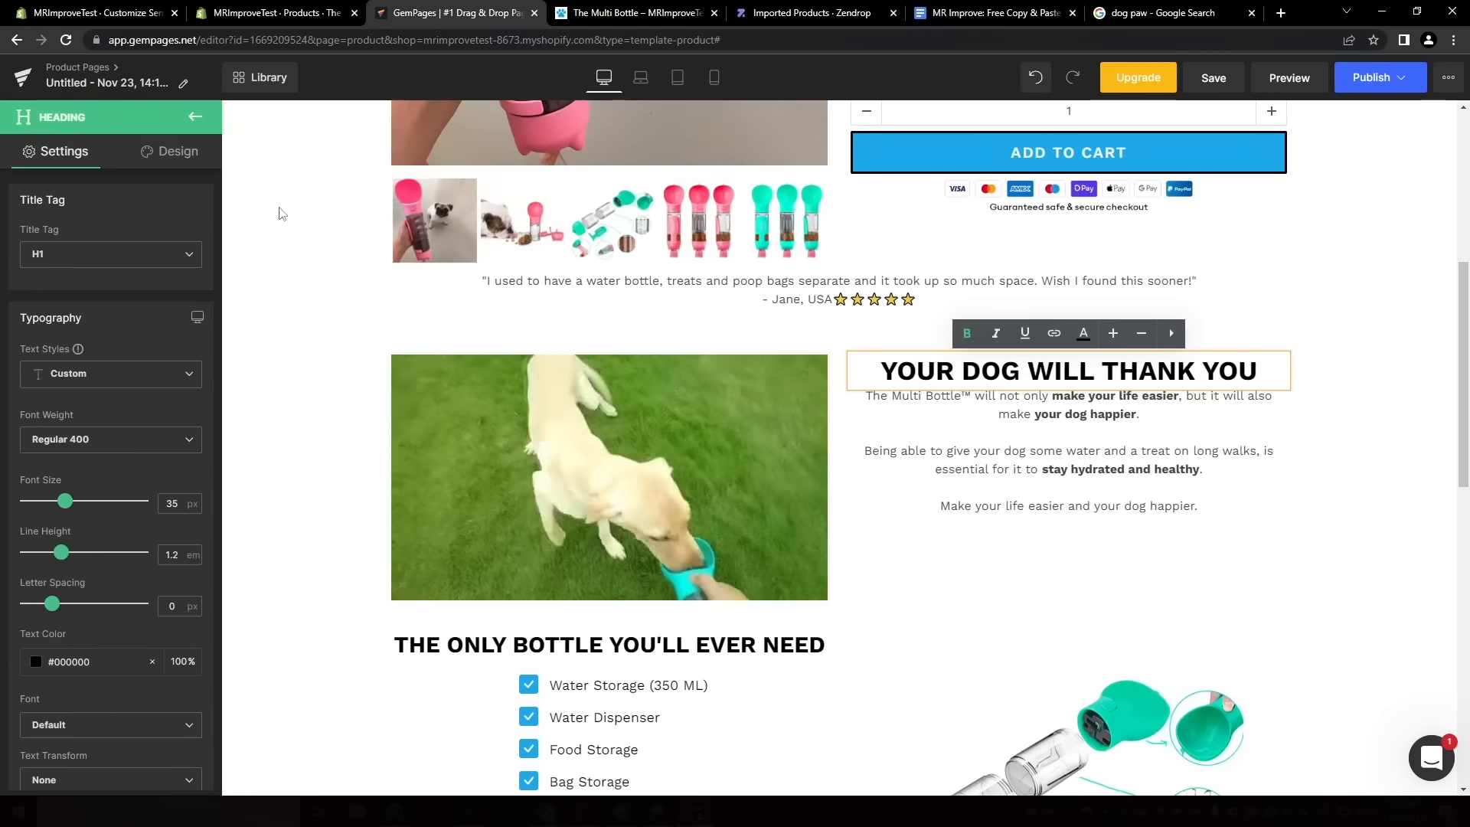
left_click(169, 151)
left_click(107, 241)
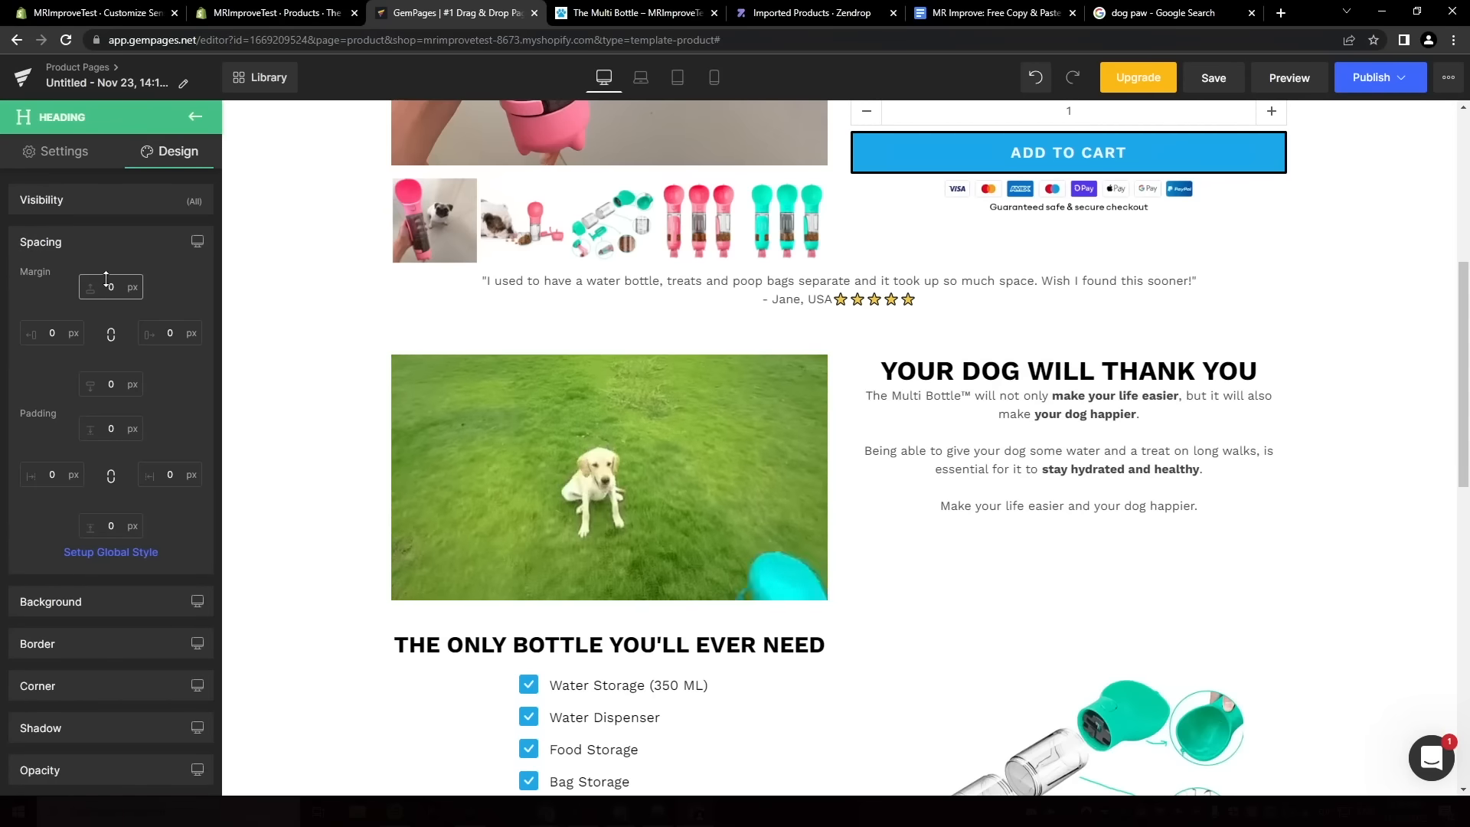
left_click(124, 282)
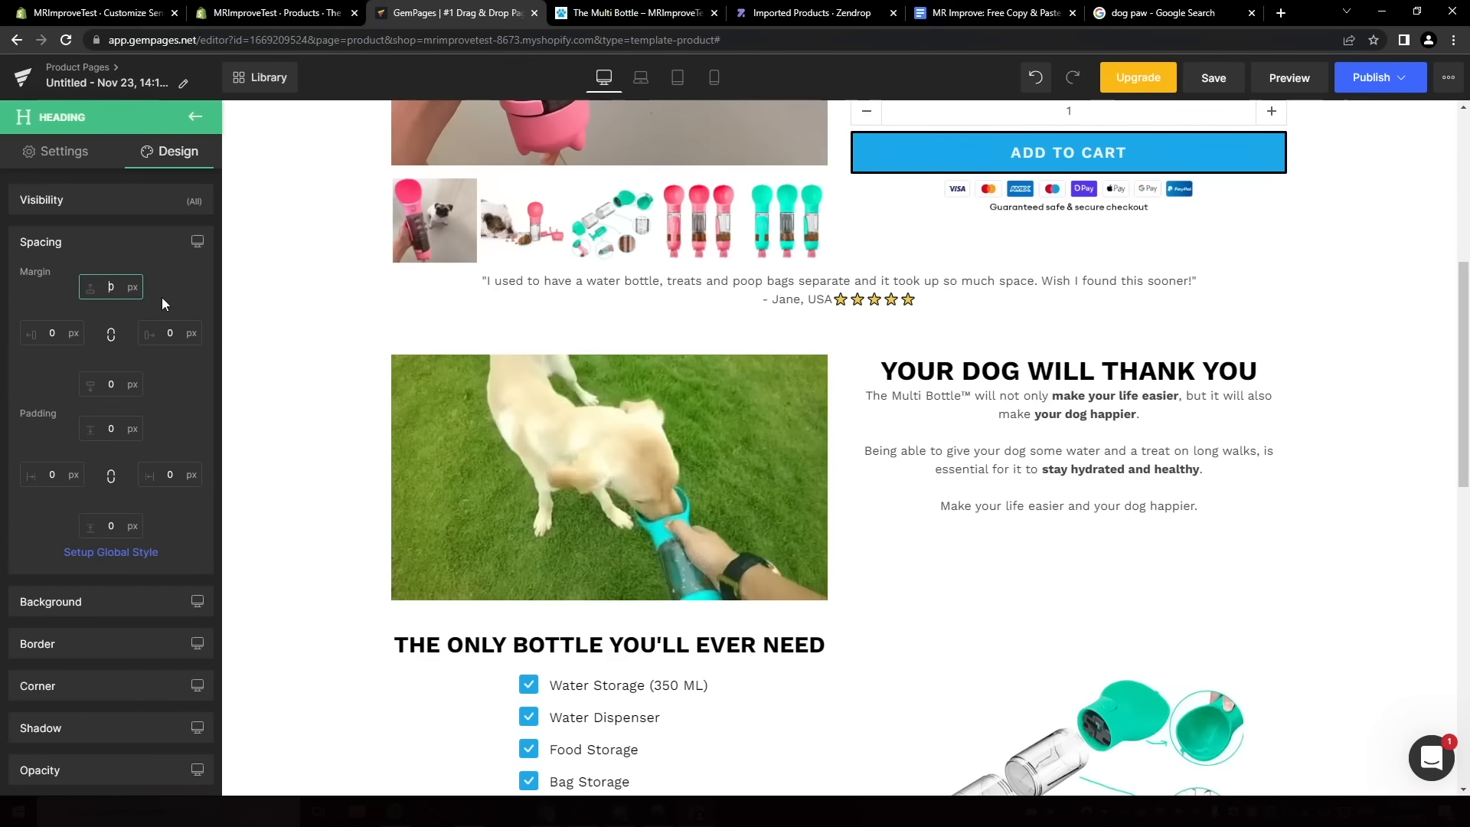
type("30")
key("Left")
key("BackSpace")
type("4")
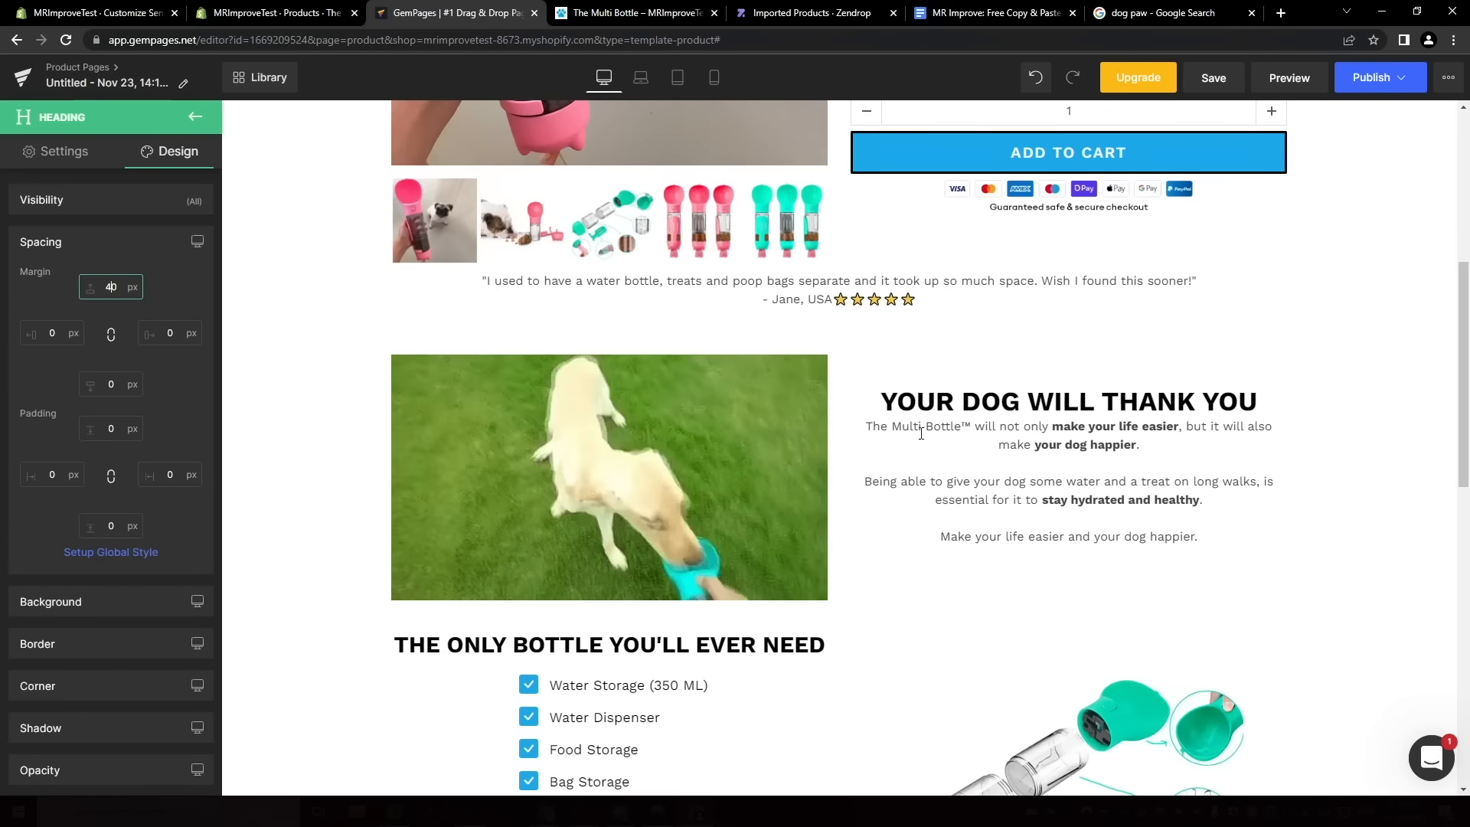
type("130")
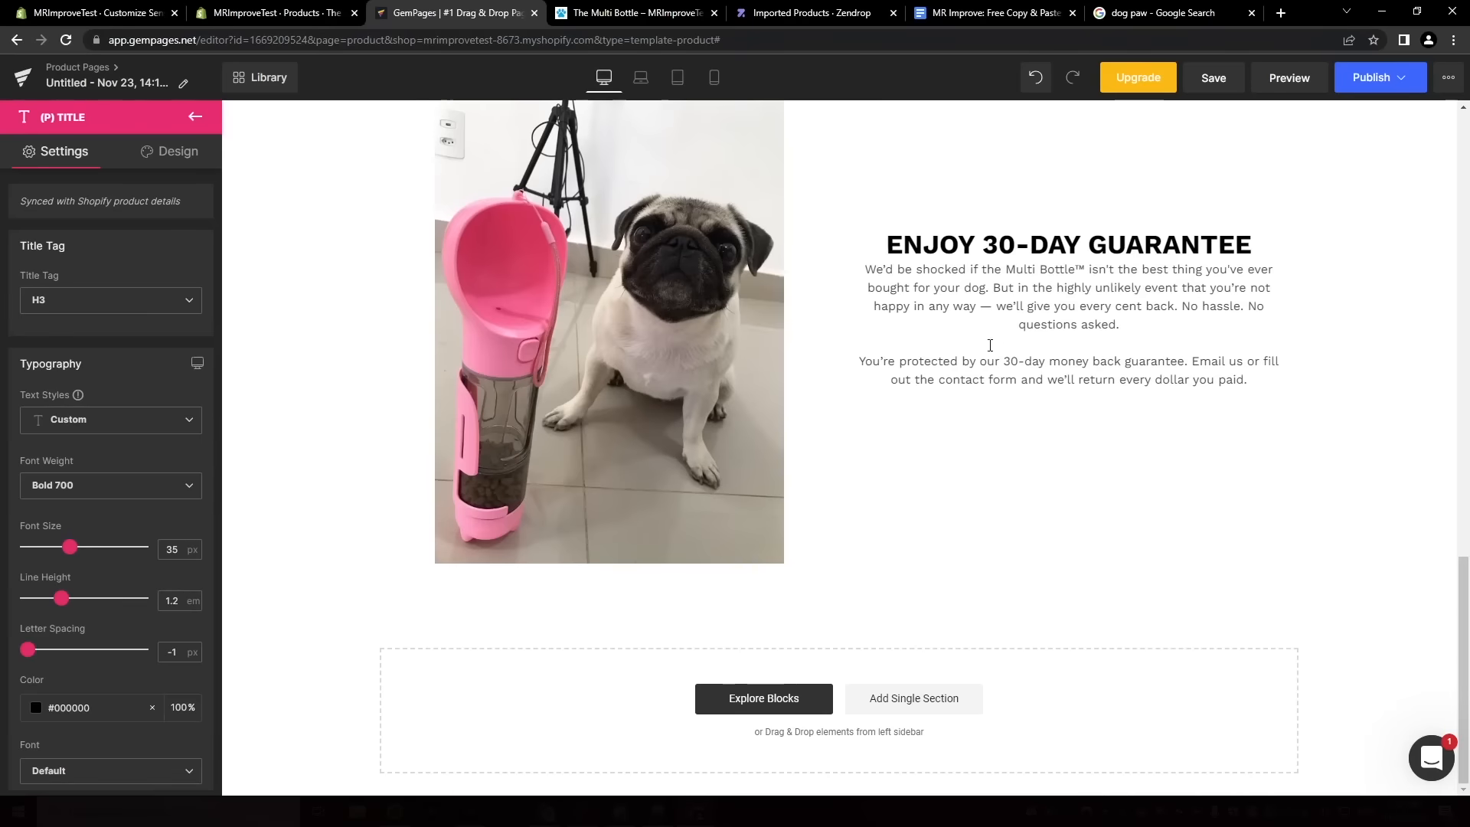
Add an FAQ block from the ready-made library, then view the blueprint doc's FAQ section.
left_click(813, 711)
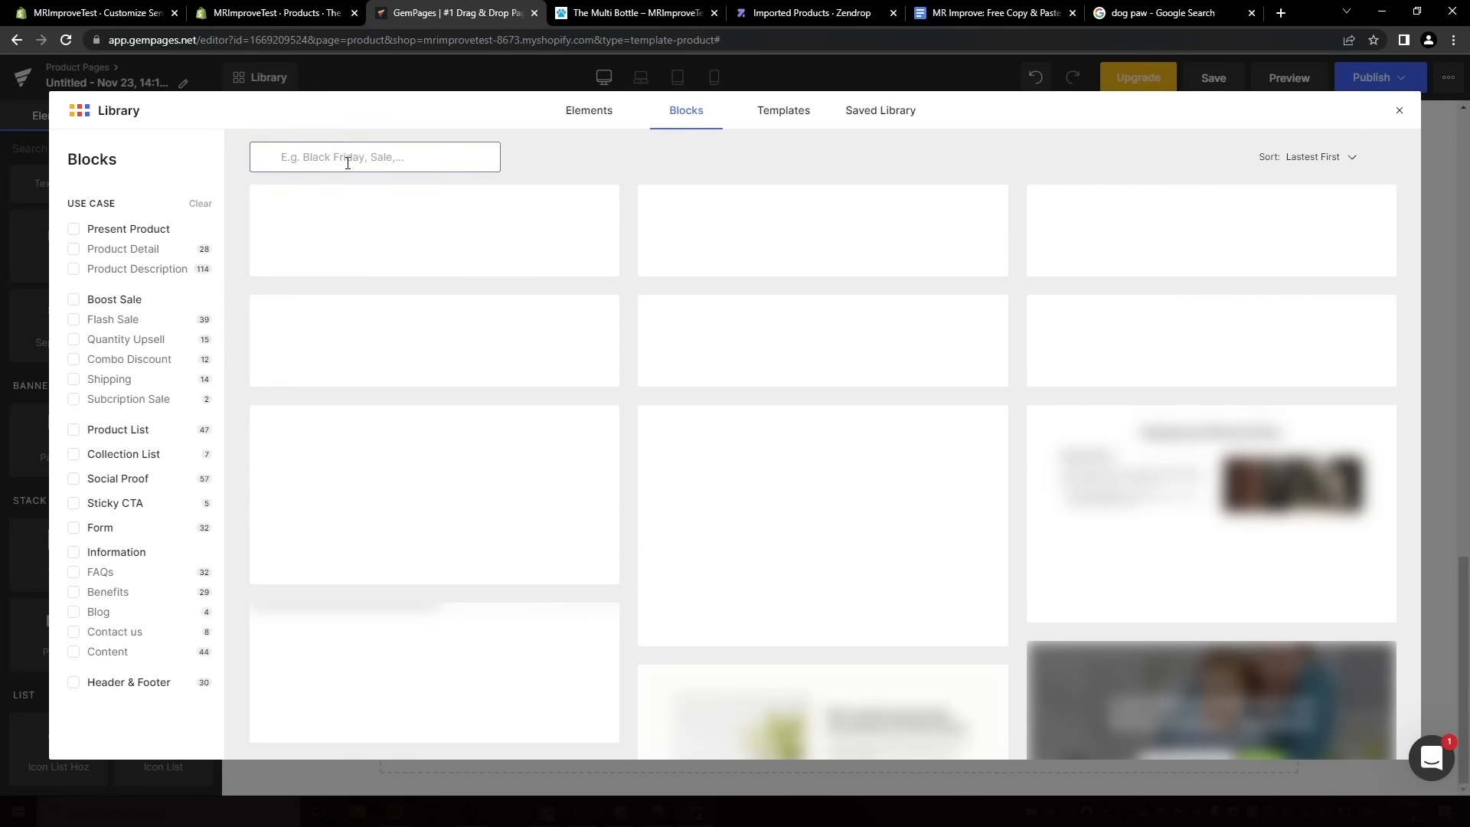
type("faq")
scroll(361, 446, "down", 3)
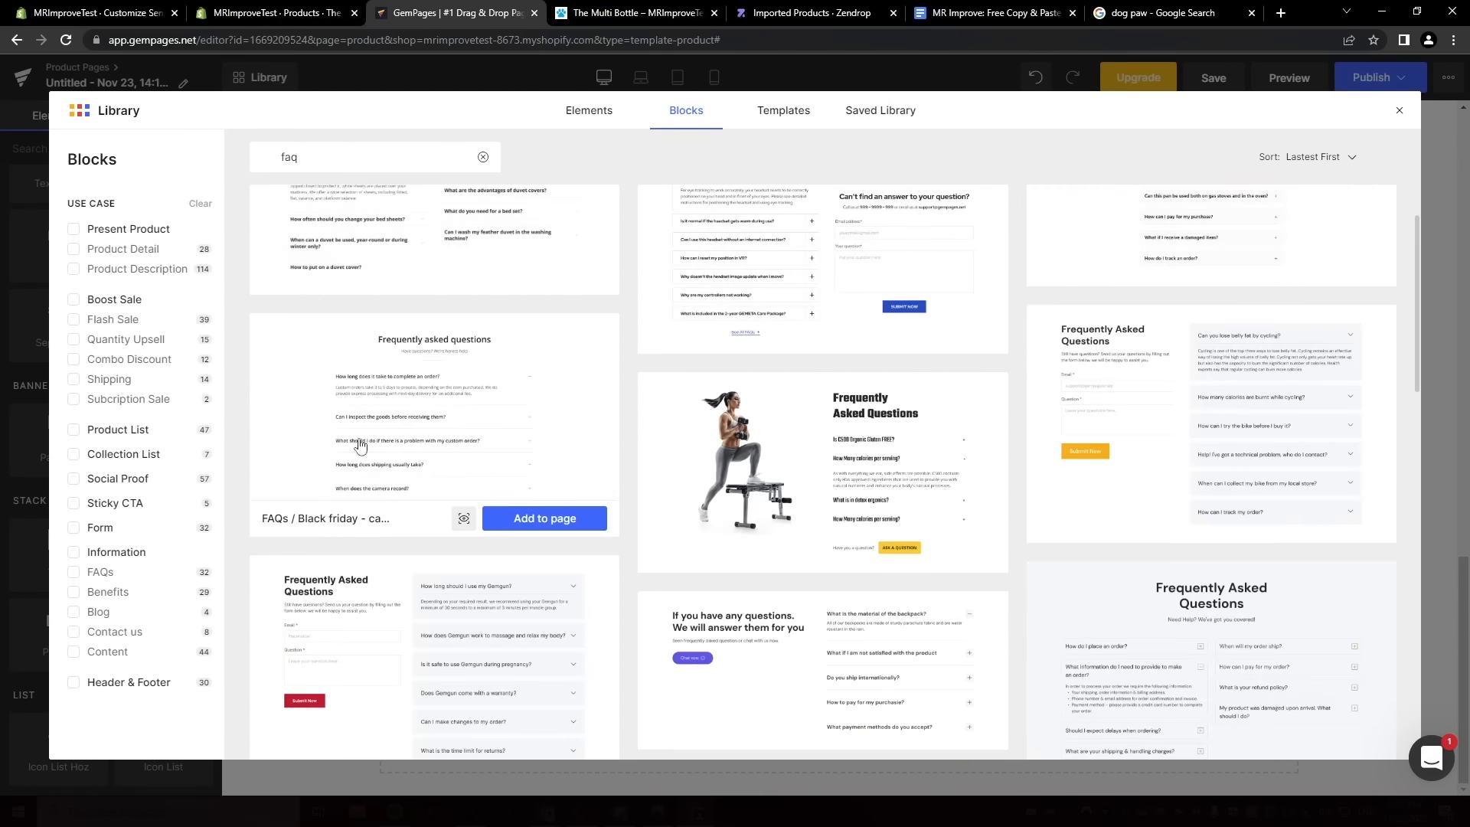
left_click(528, 518)
left_click(808, 348)
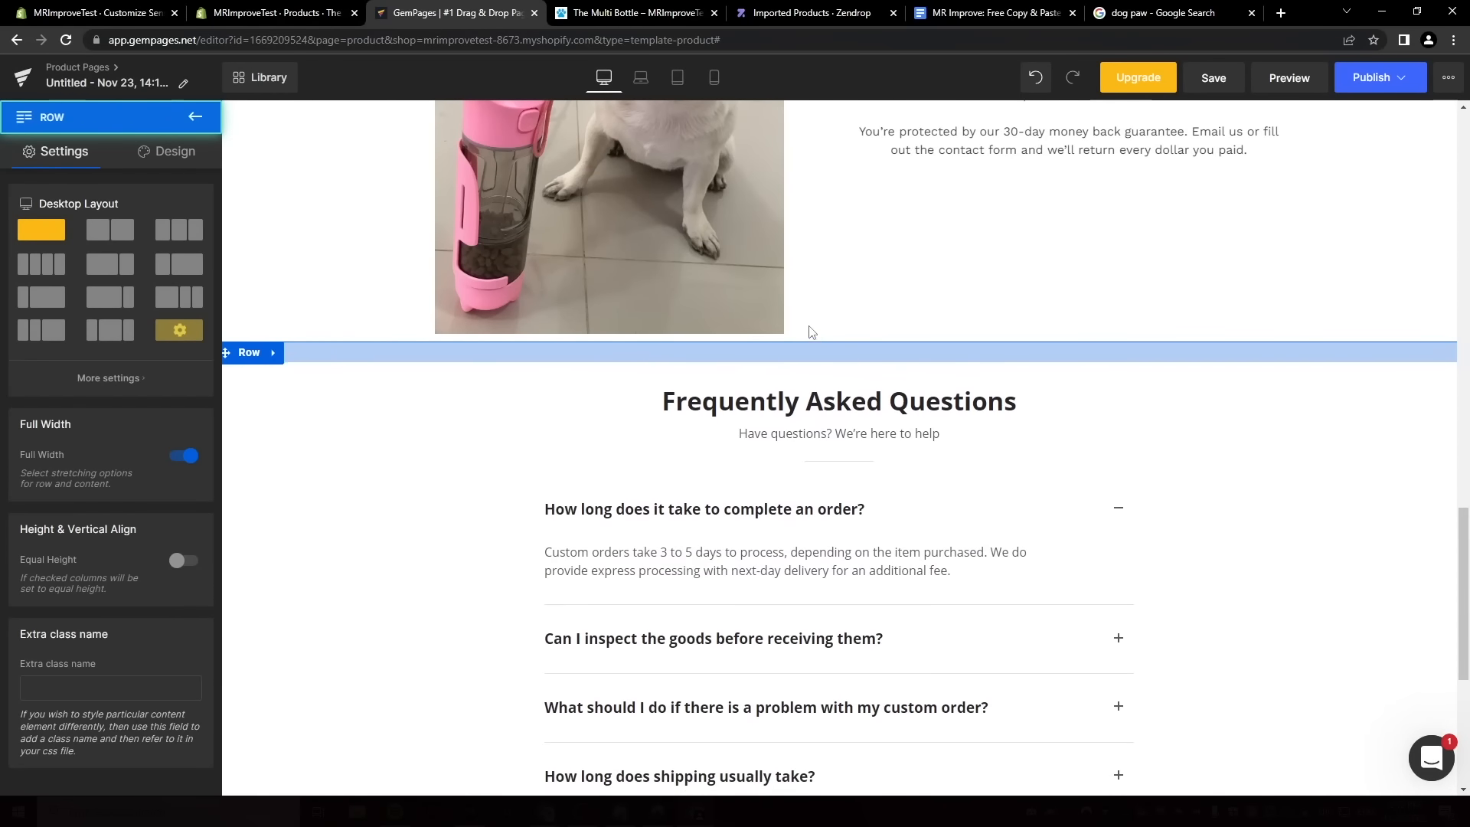
left_click(166, 152)
scroll(932, 430, "down", 1)
left_click(995, 13)
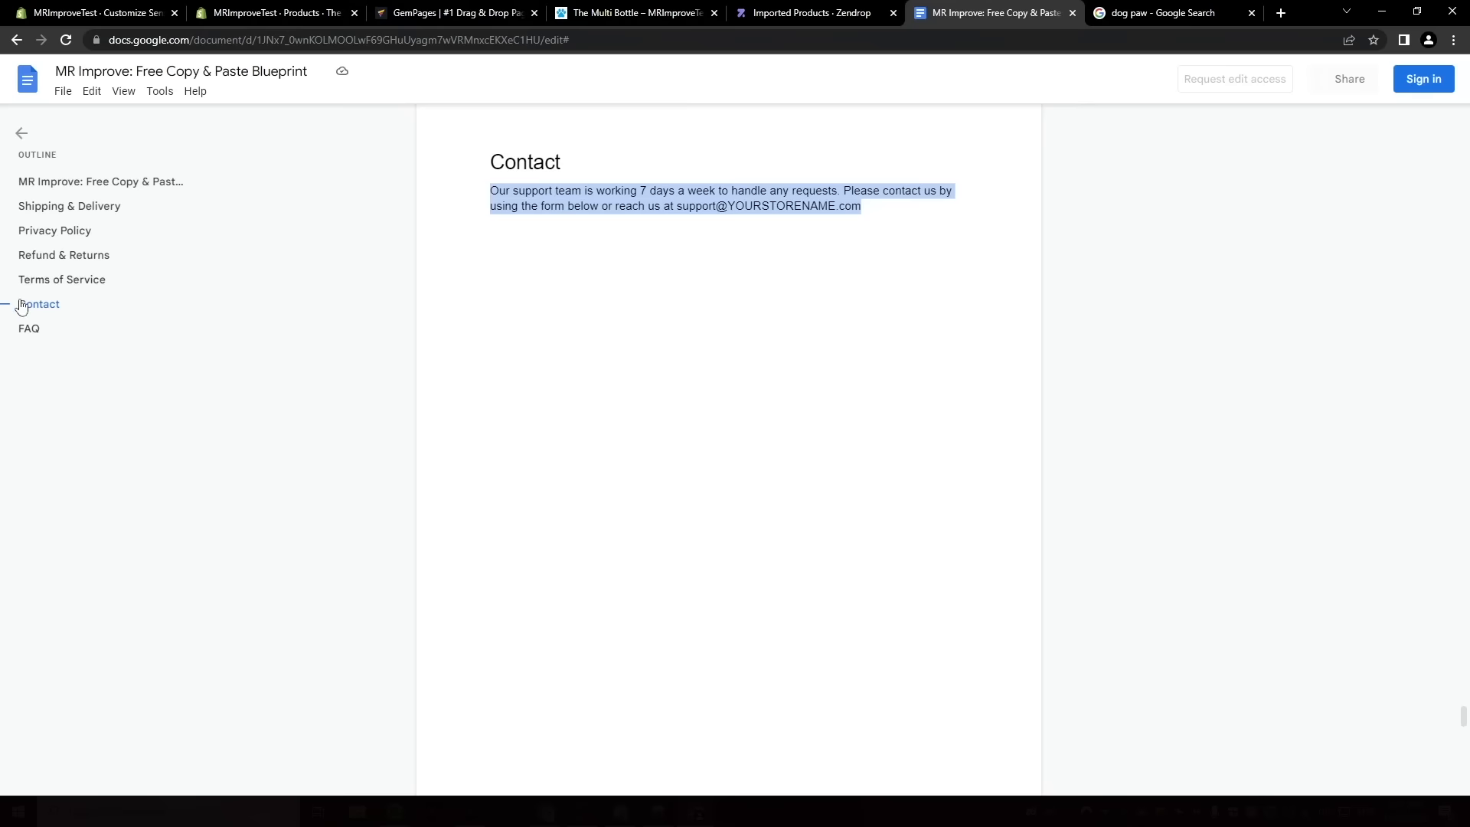
left_click(43, 328)
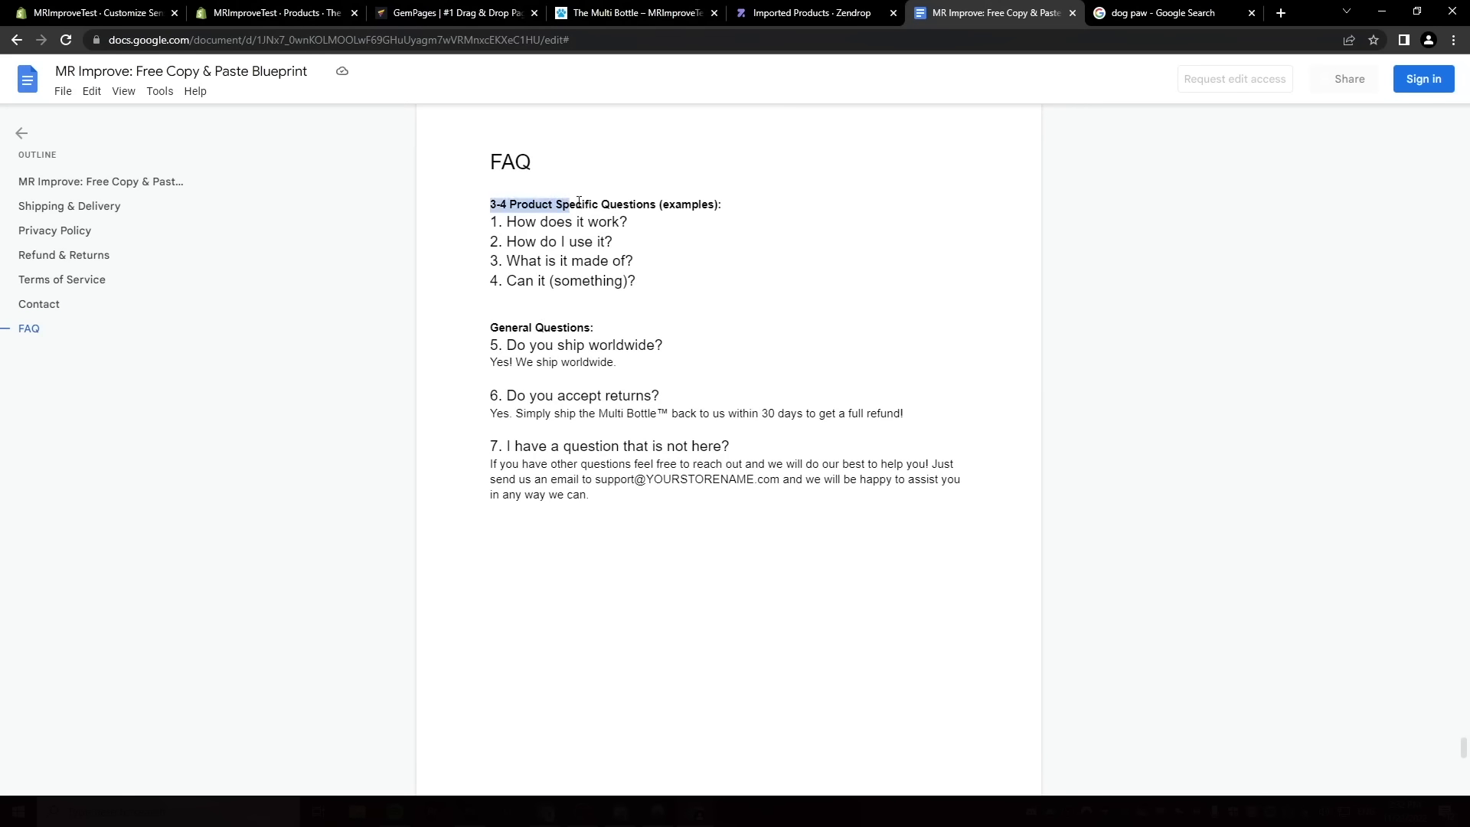
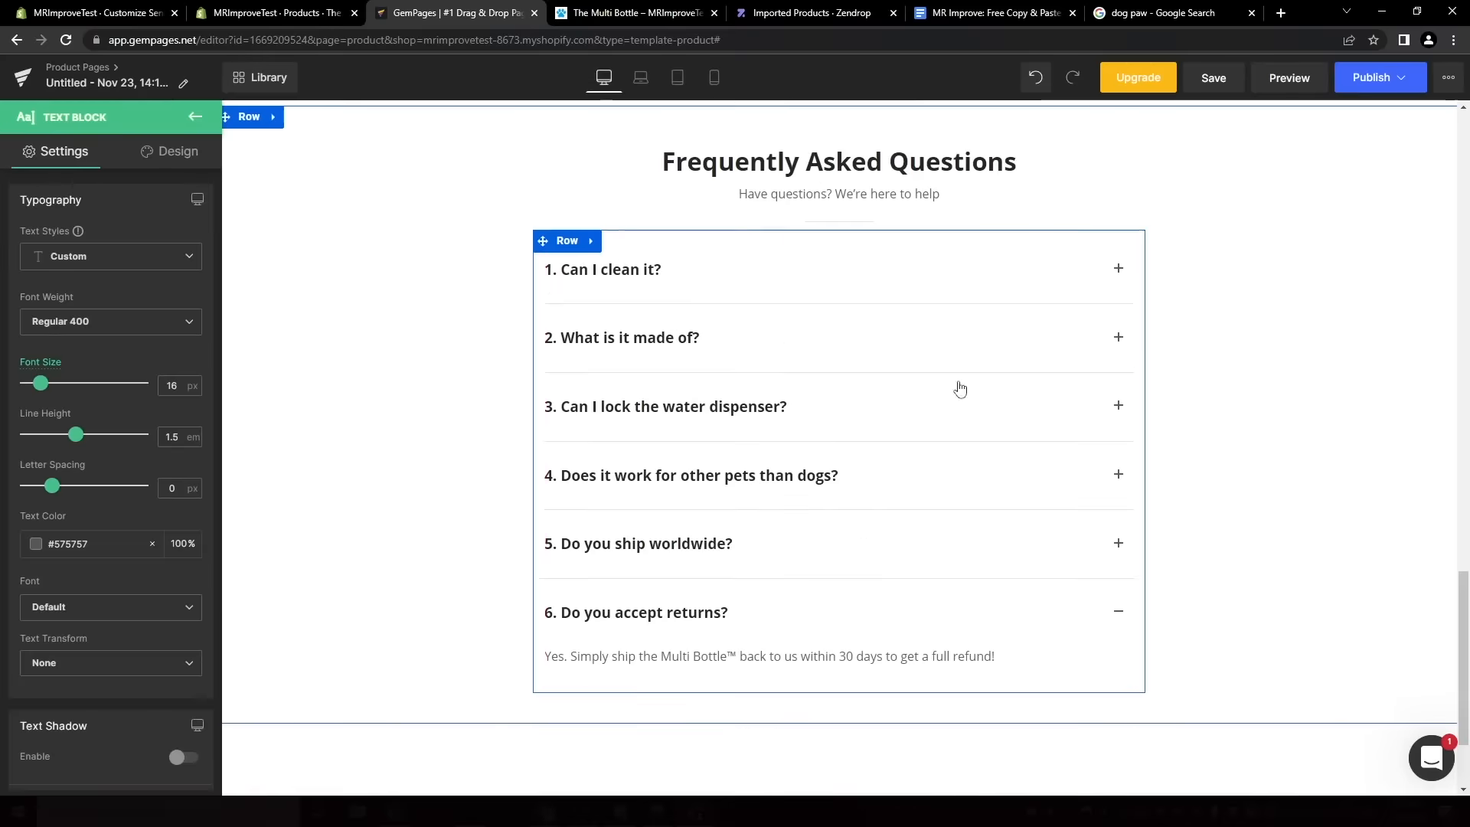
Swap YOURSTORENAME for the store's name in the last FAQ answer's support e-mail.
left_click(325, 11)
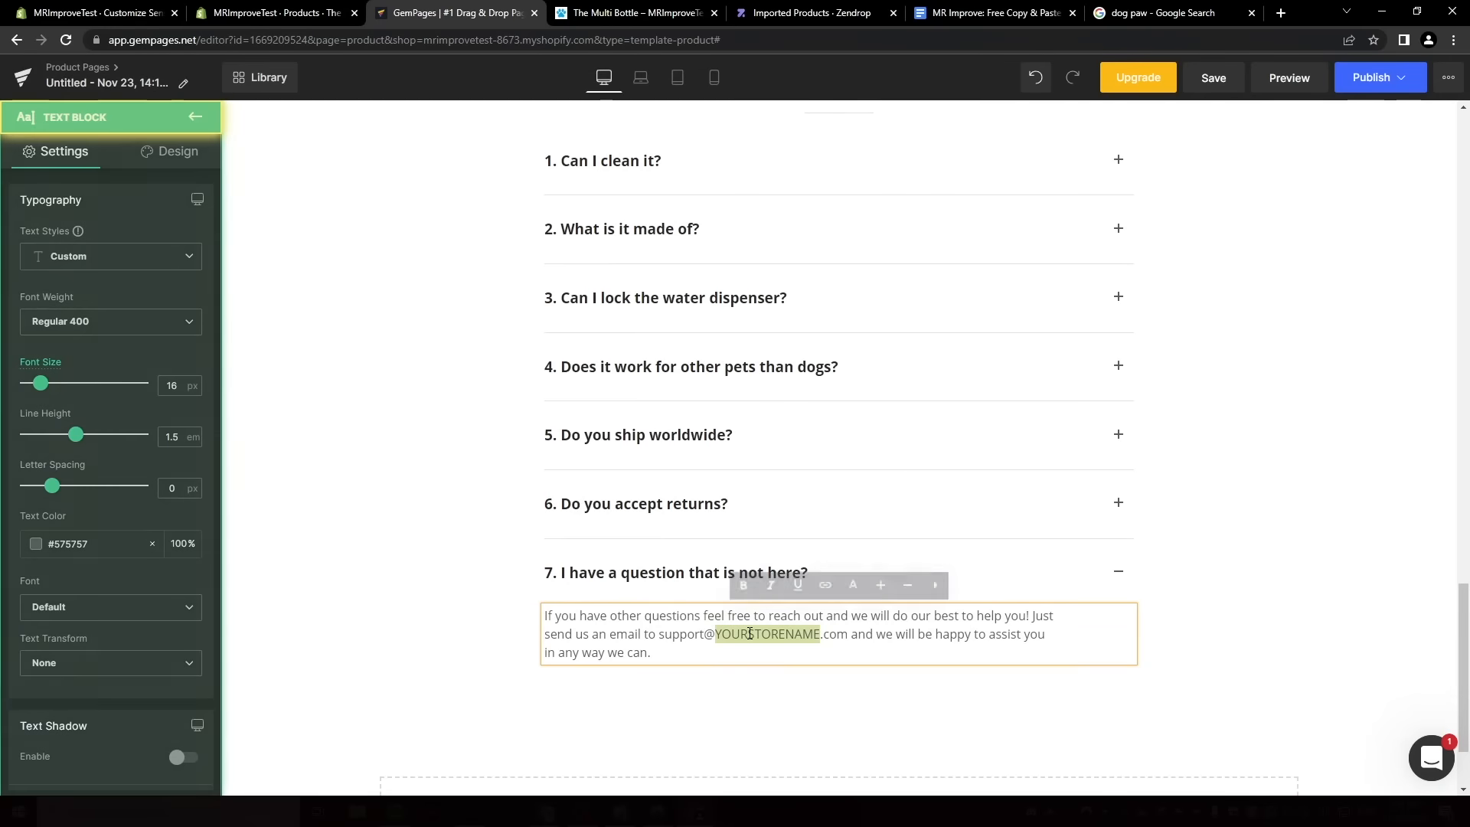
type("themu")
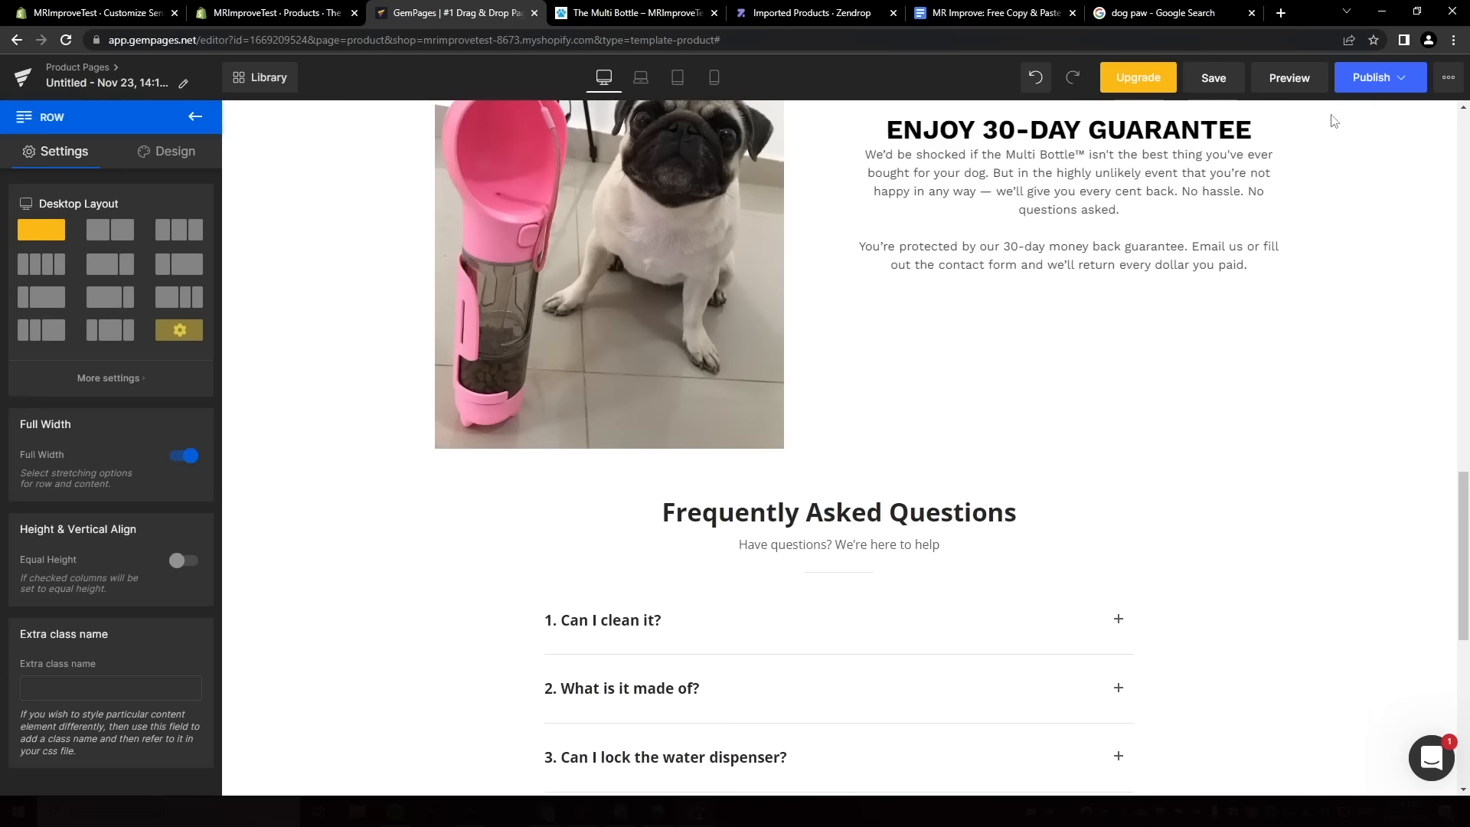
left_click(1365, 81)
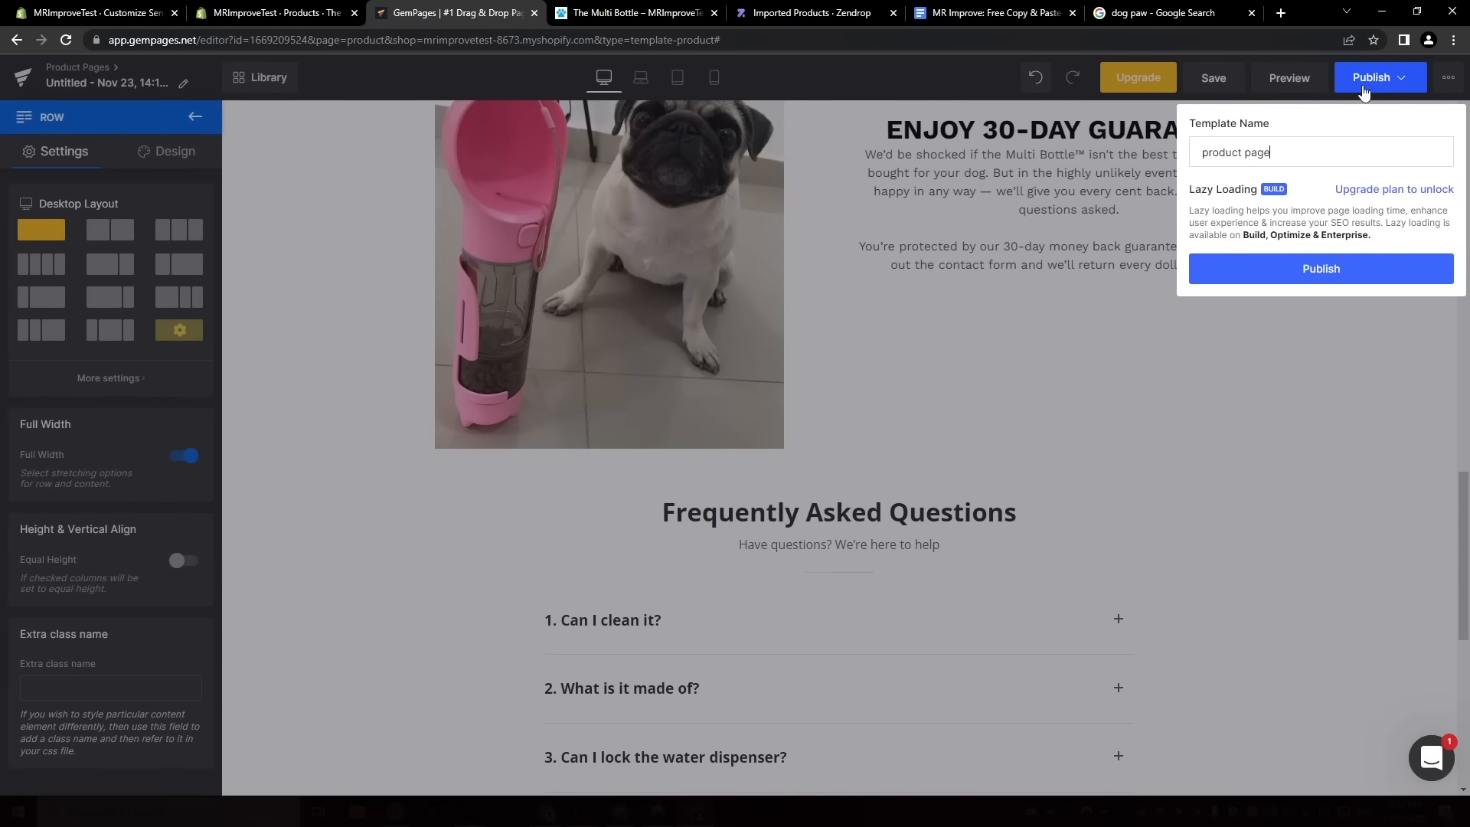
Publish the template and scroll through the live Multi Bottle product page.
left_click(1353, 272)
left_click(1312, 159)
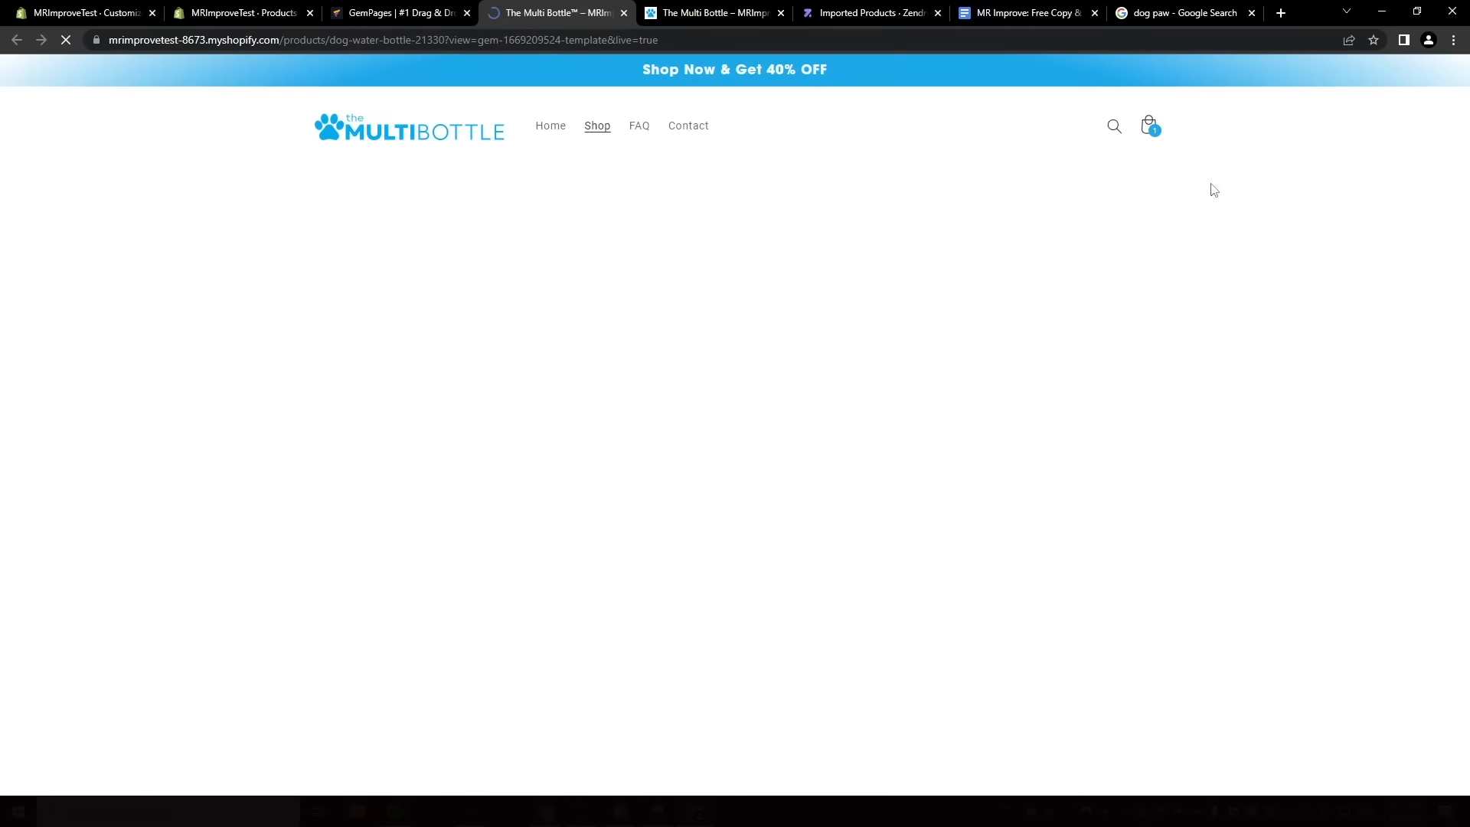
scroll(961, 326, "down", 14)
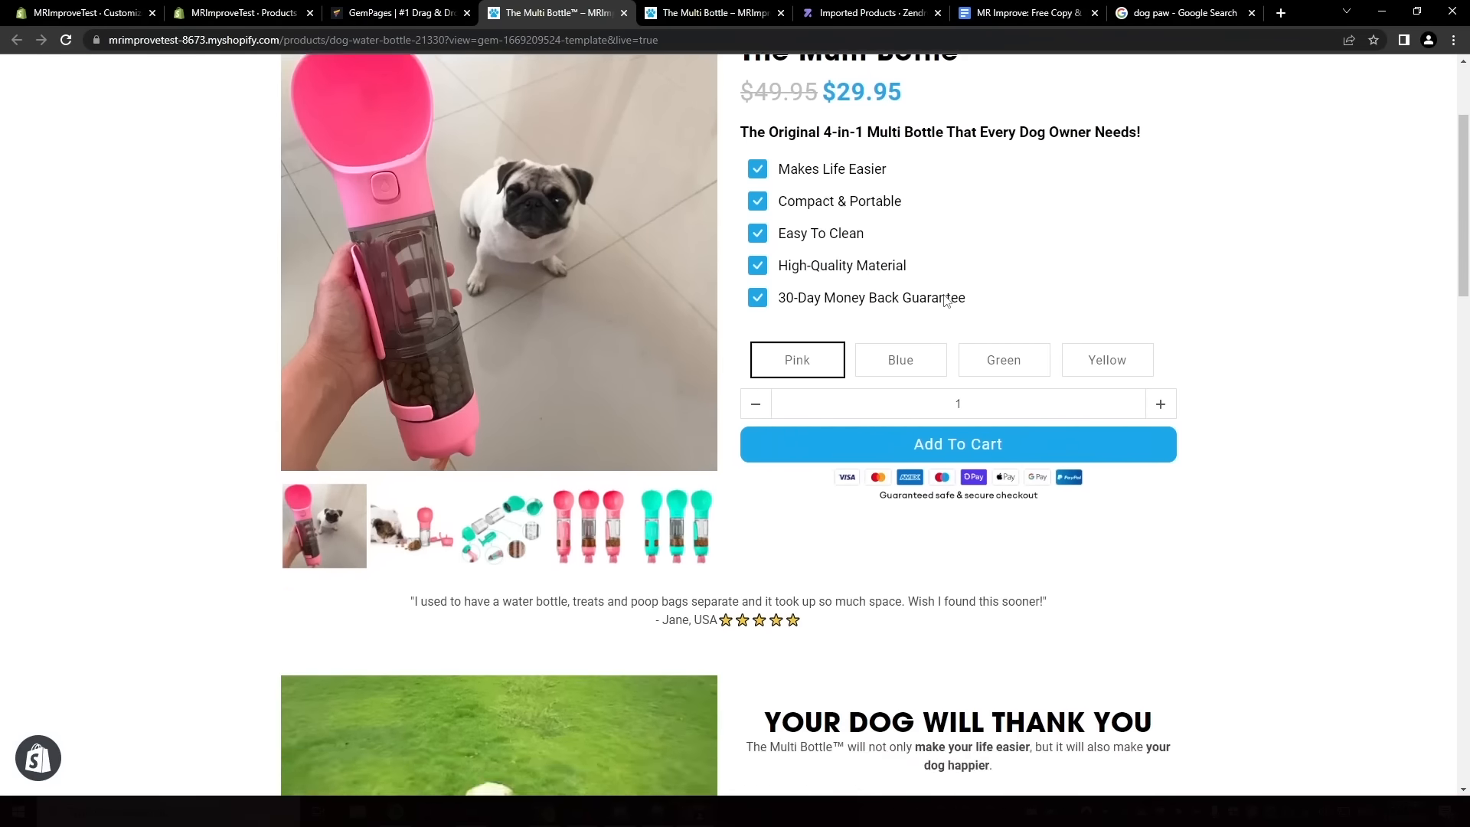
scroll(931, 264, "down", 13)
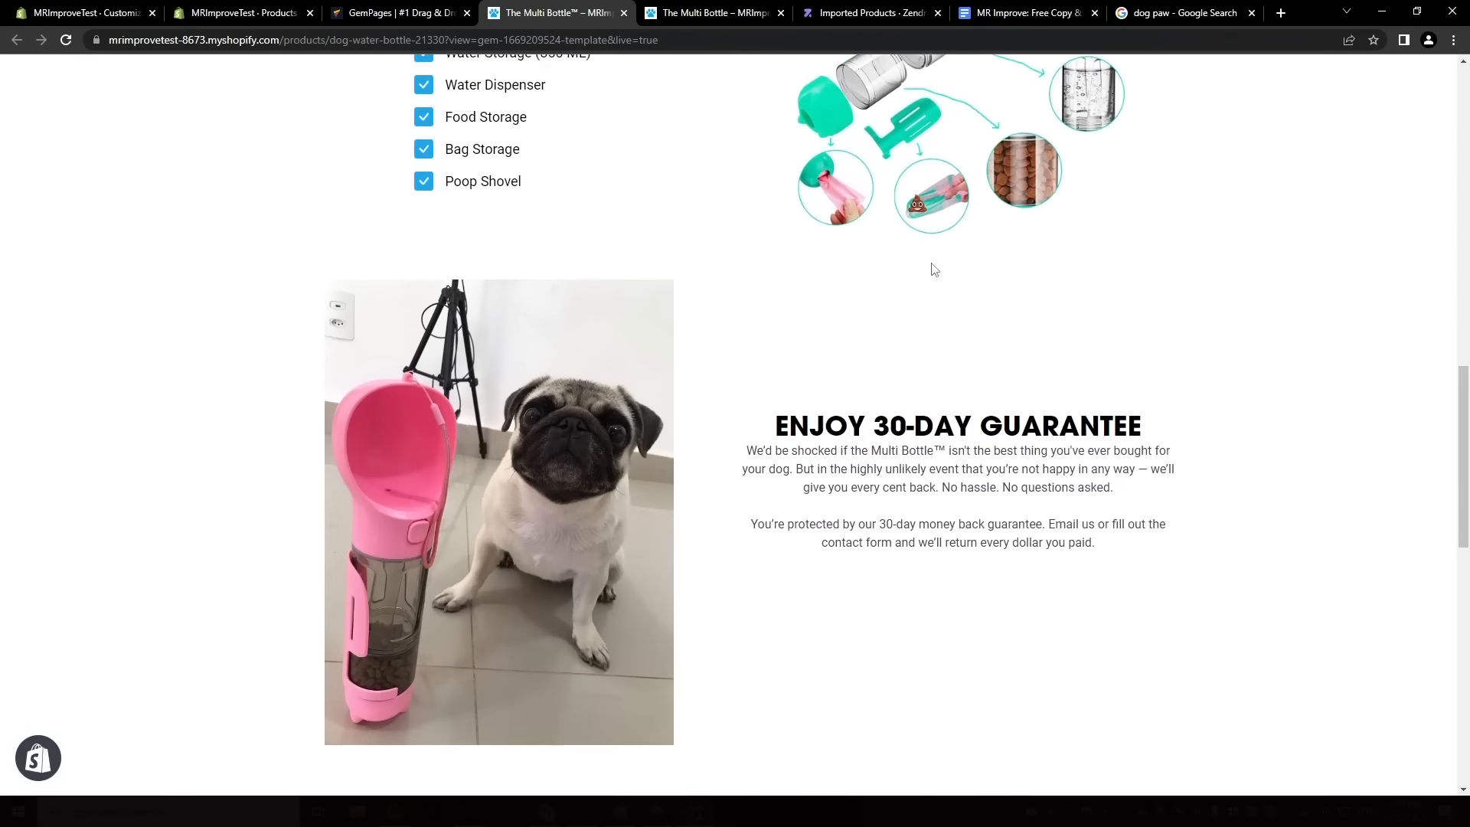
scroll(931, 265, "down", 3)
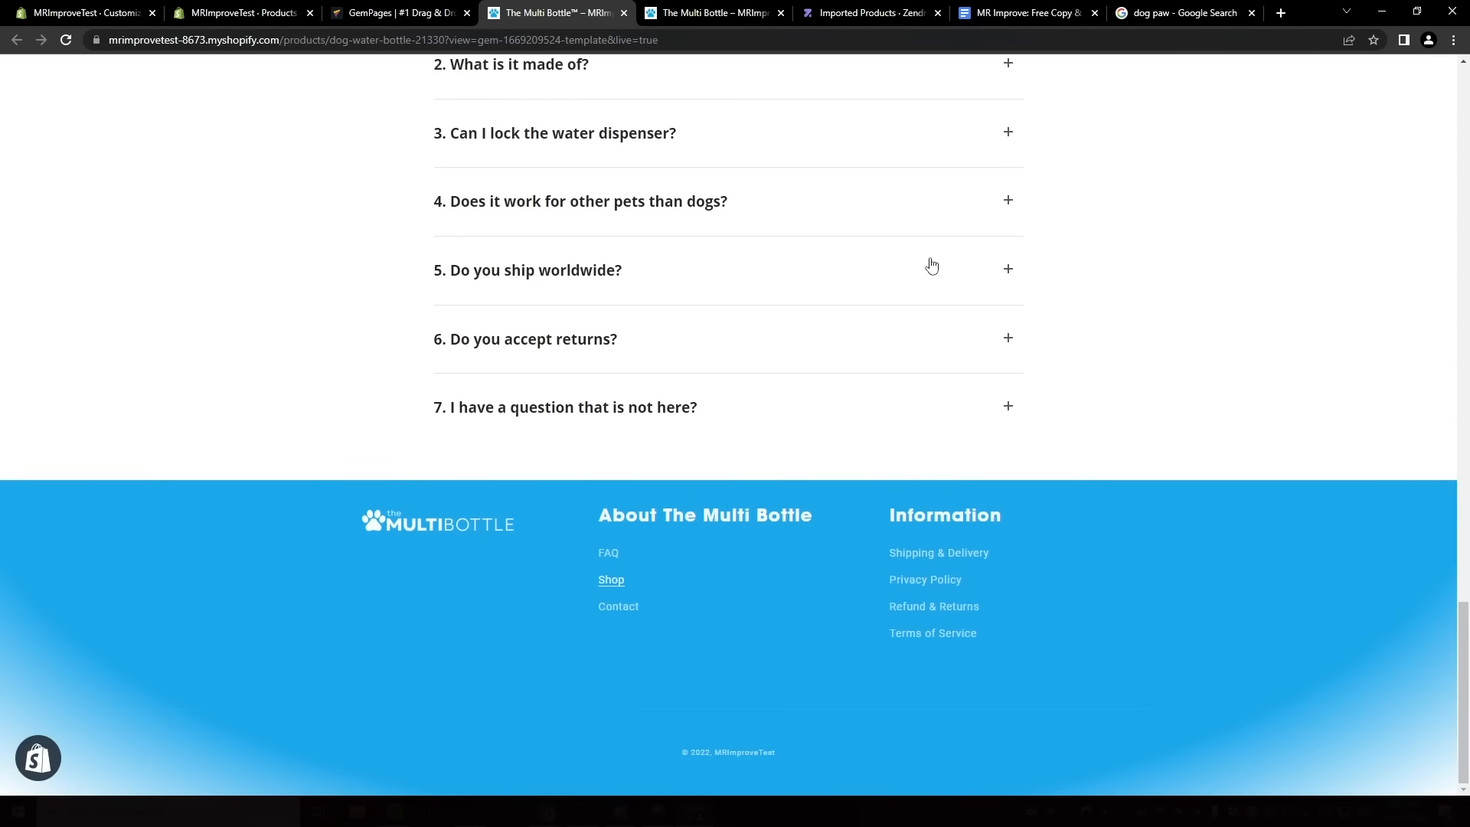
scroll(1099, 326, "up", 20)
Check the live page at mobile size with the browser's device toolbar, then return to GemPages.
right_click(1071, 278)
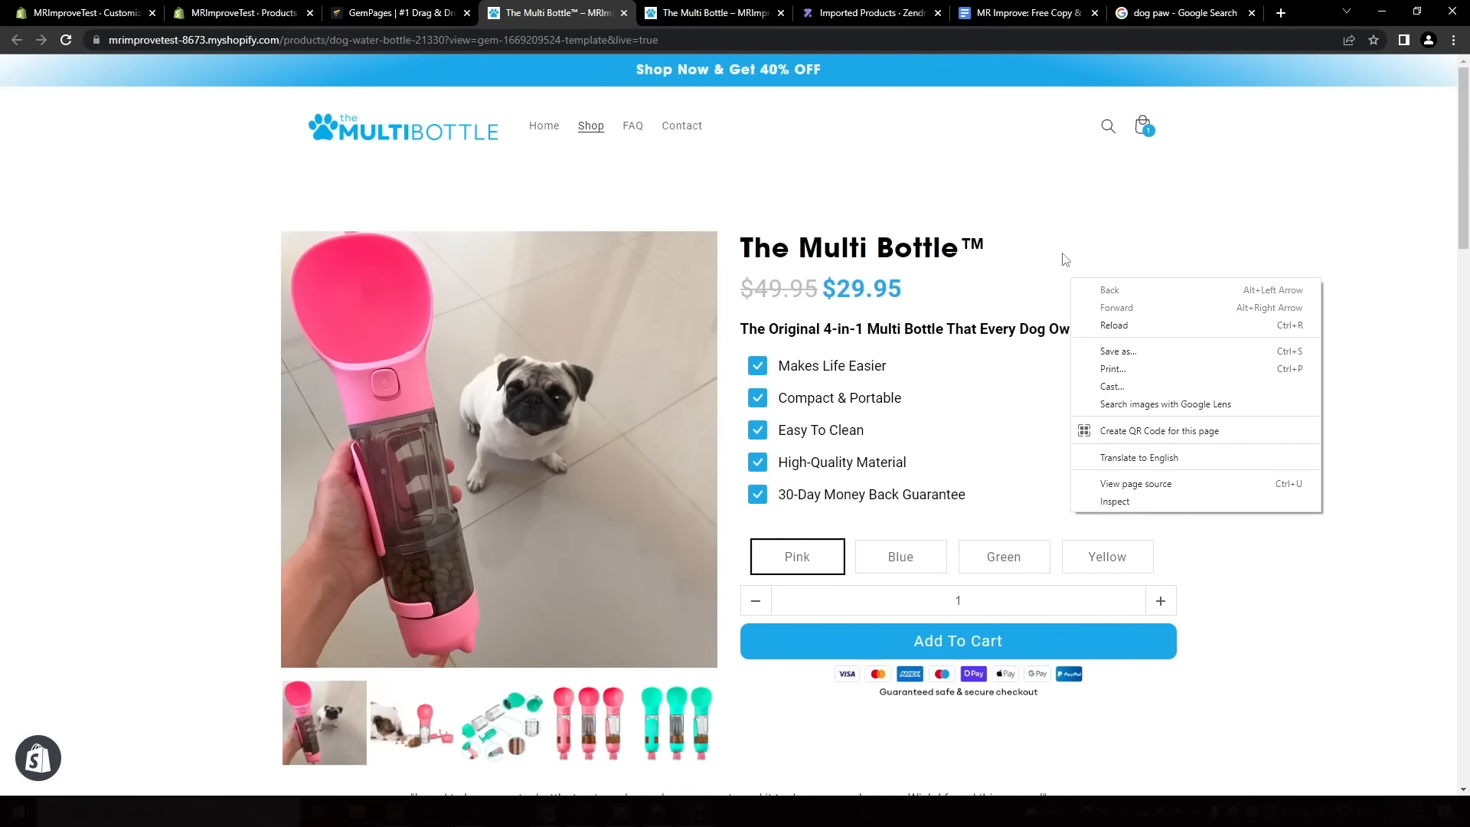
left_click(1139, 502)
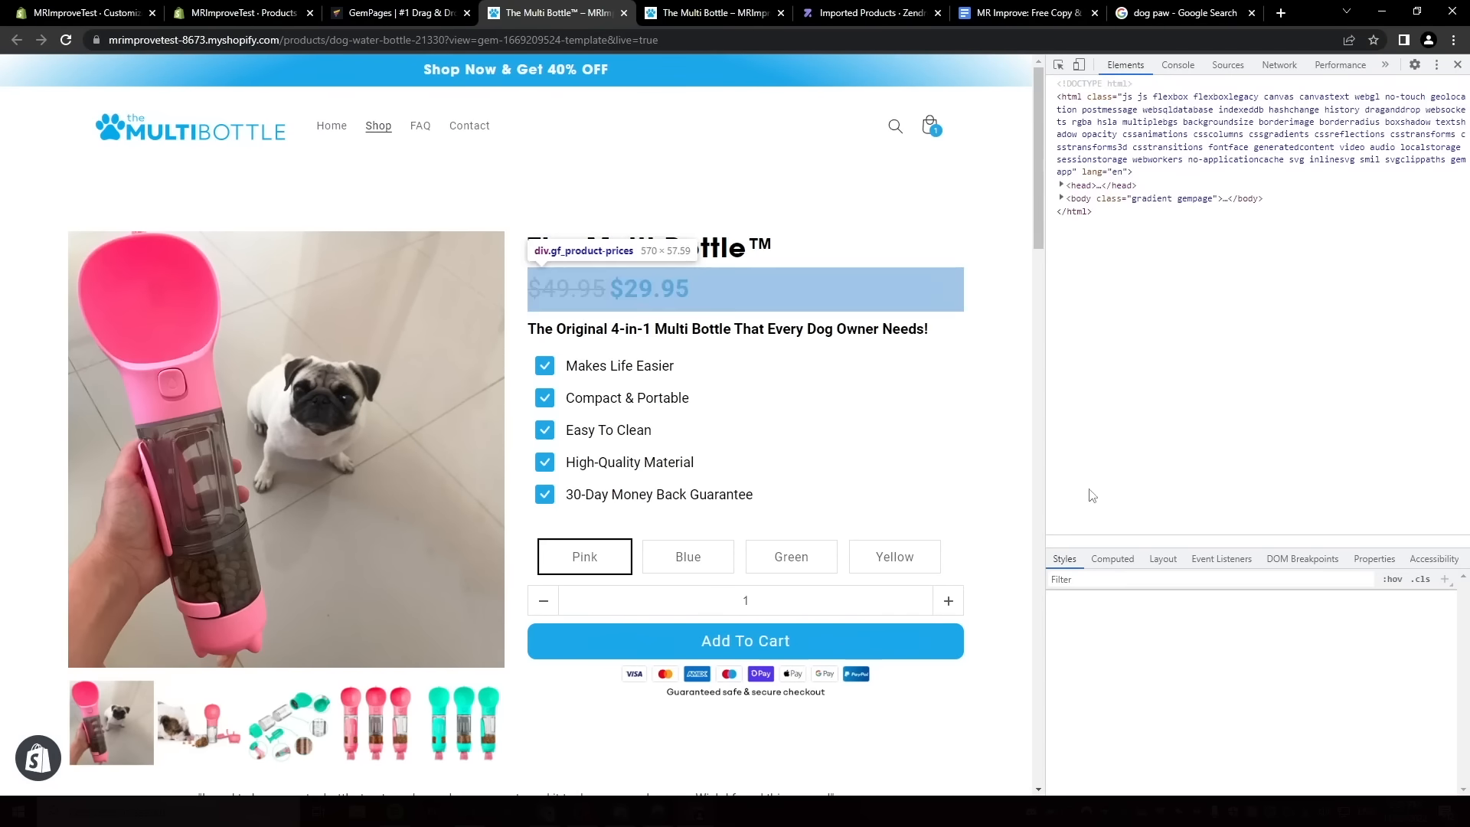
left_click(1079, 65)
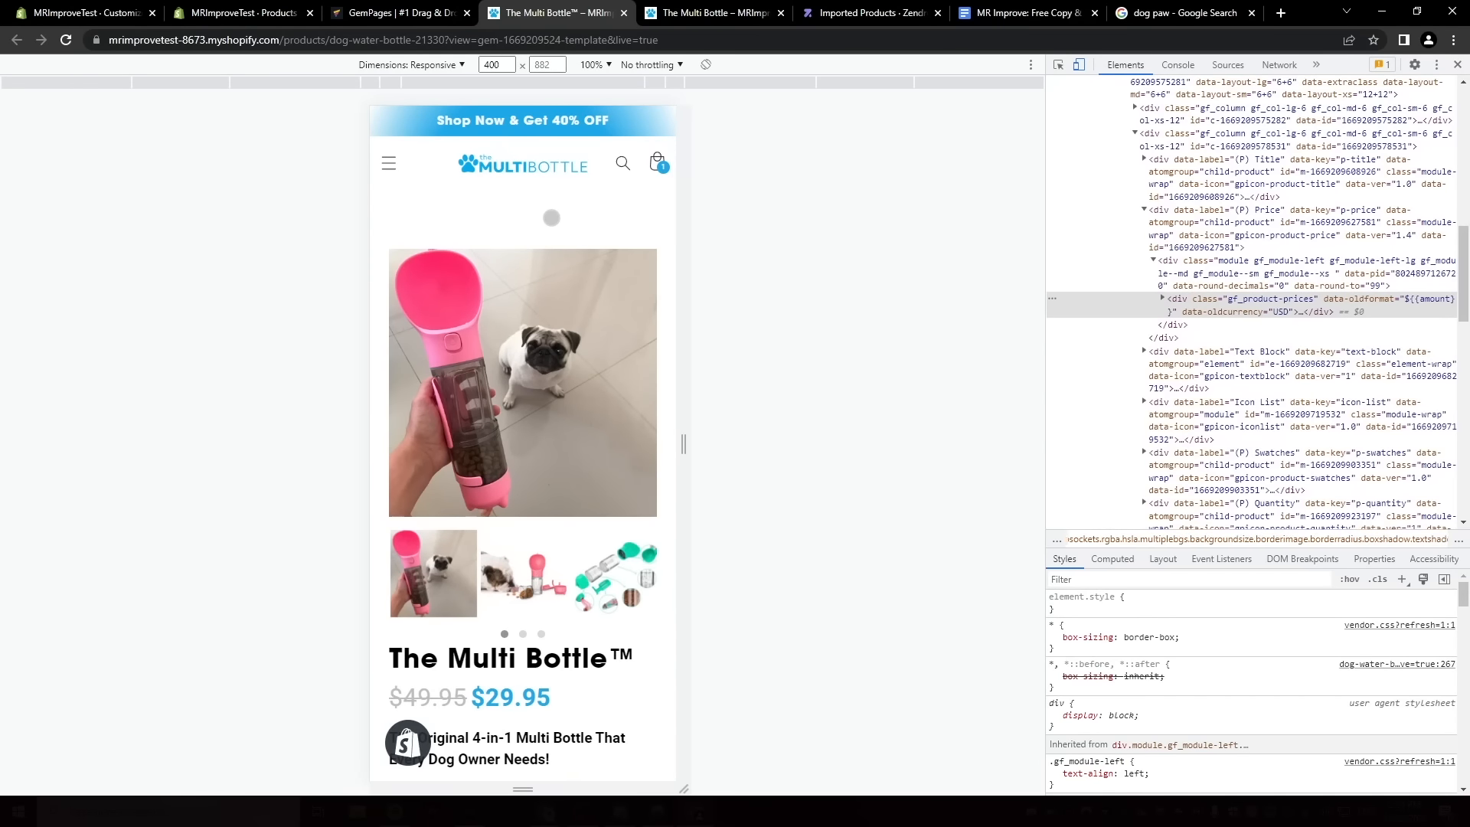
scroll(465, 530, "down", 6)
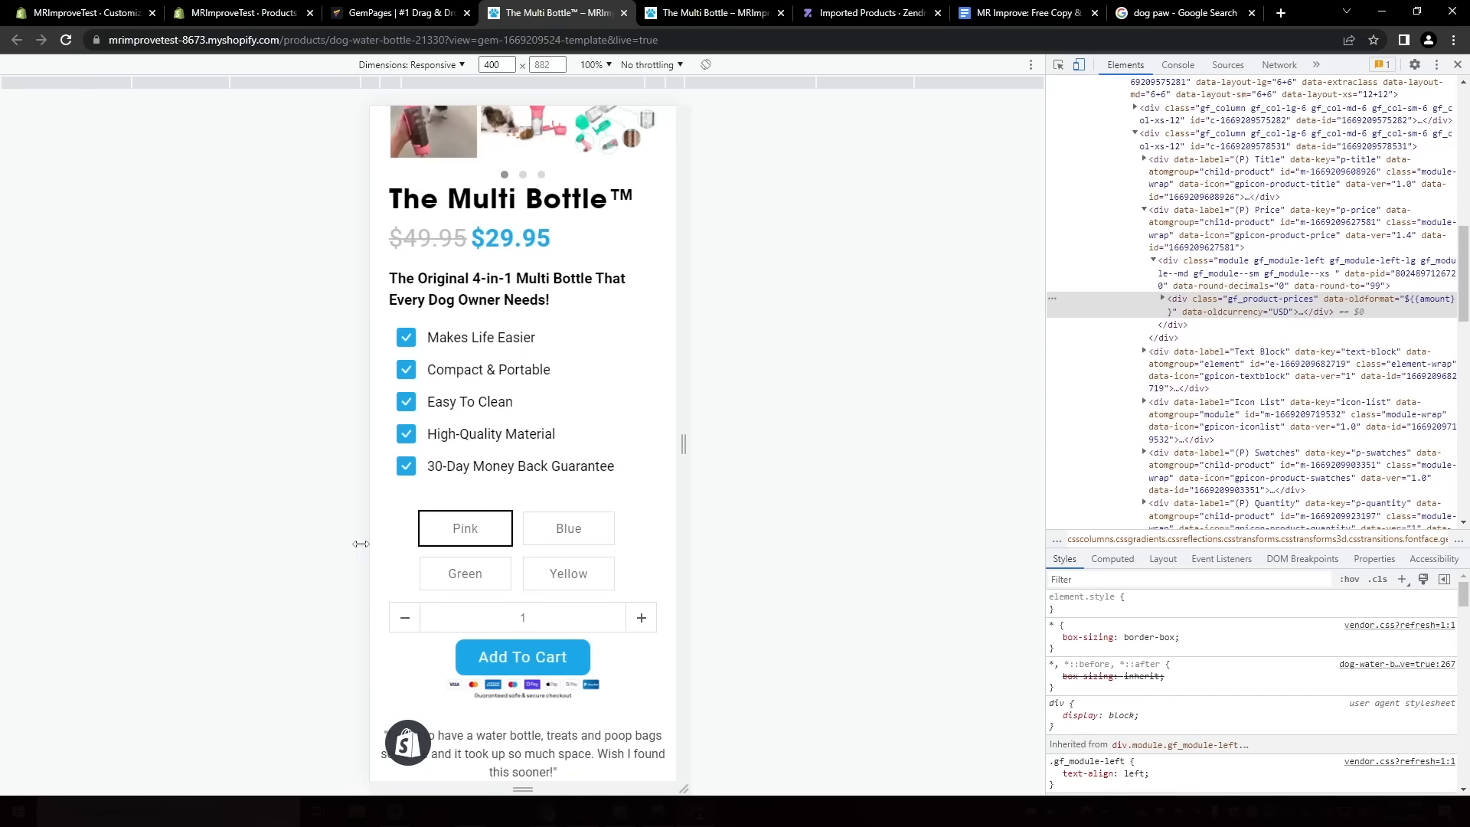
scroll(541, 346, "down", 4)
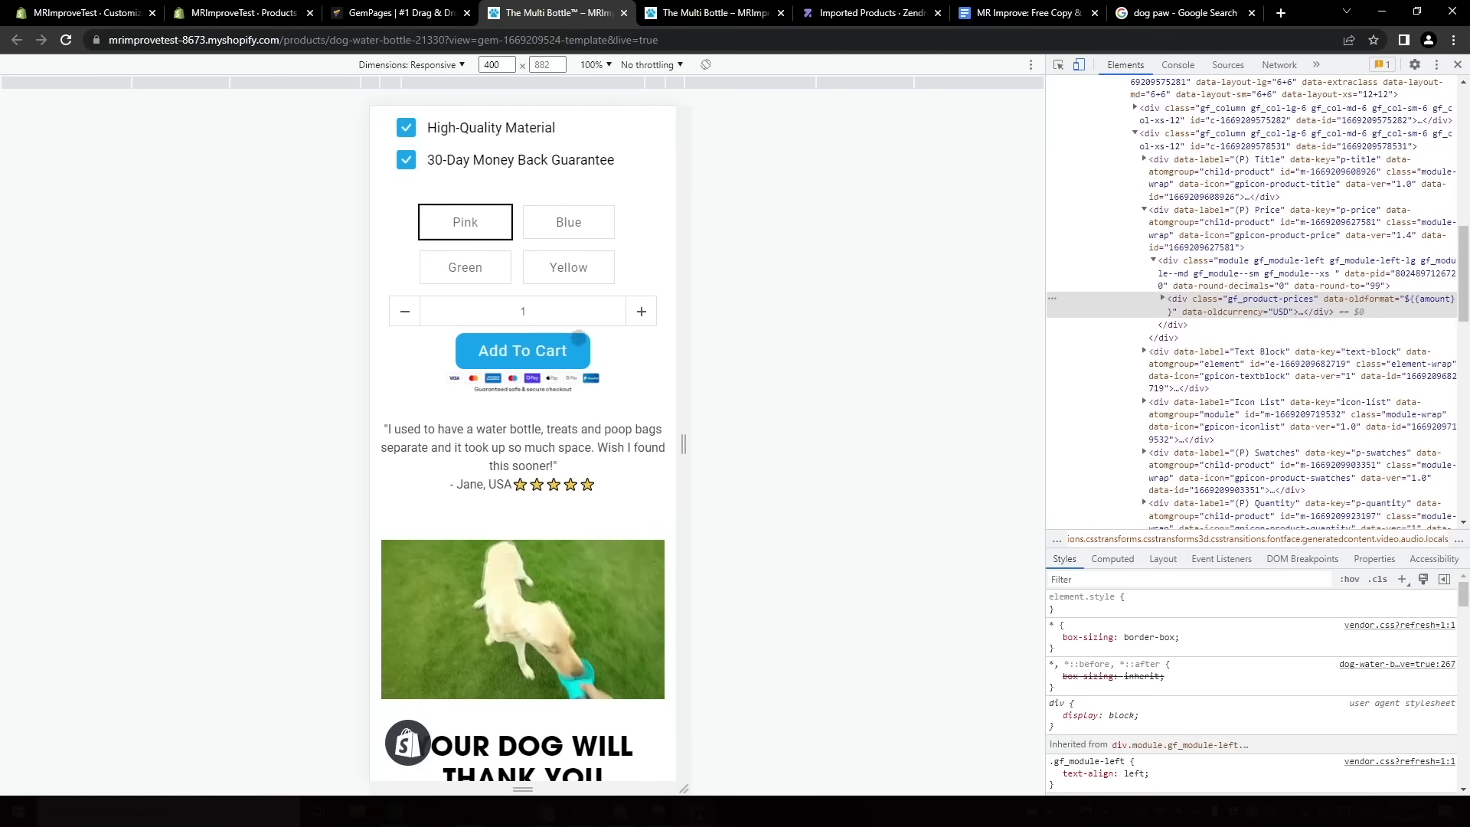
scroll(541, 346, "down", 4)
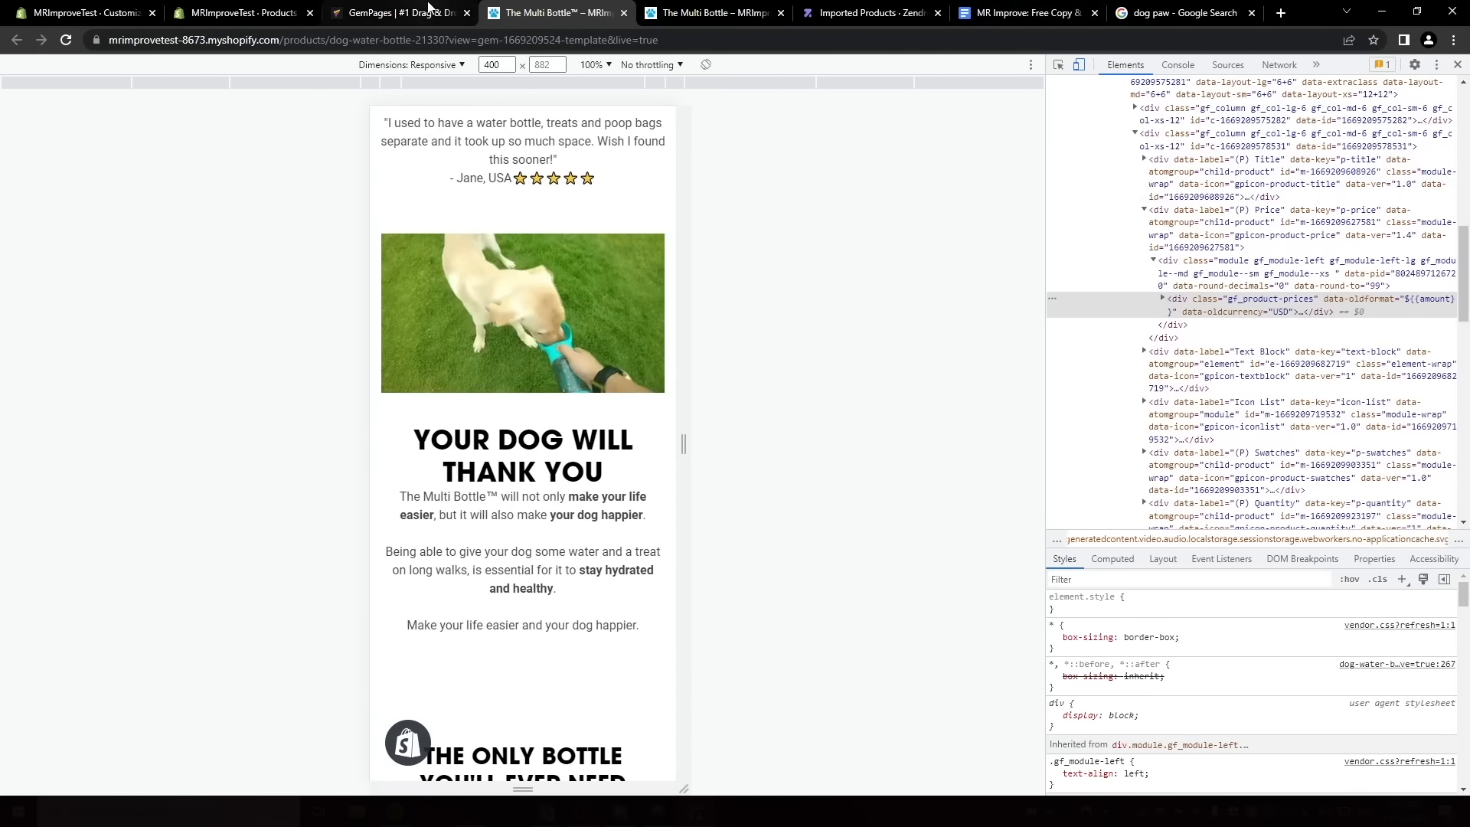
left_click(402, 13)
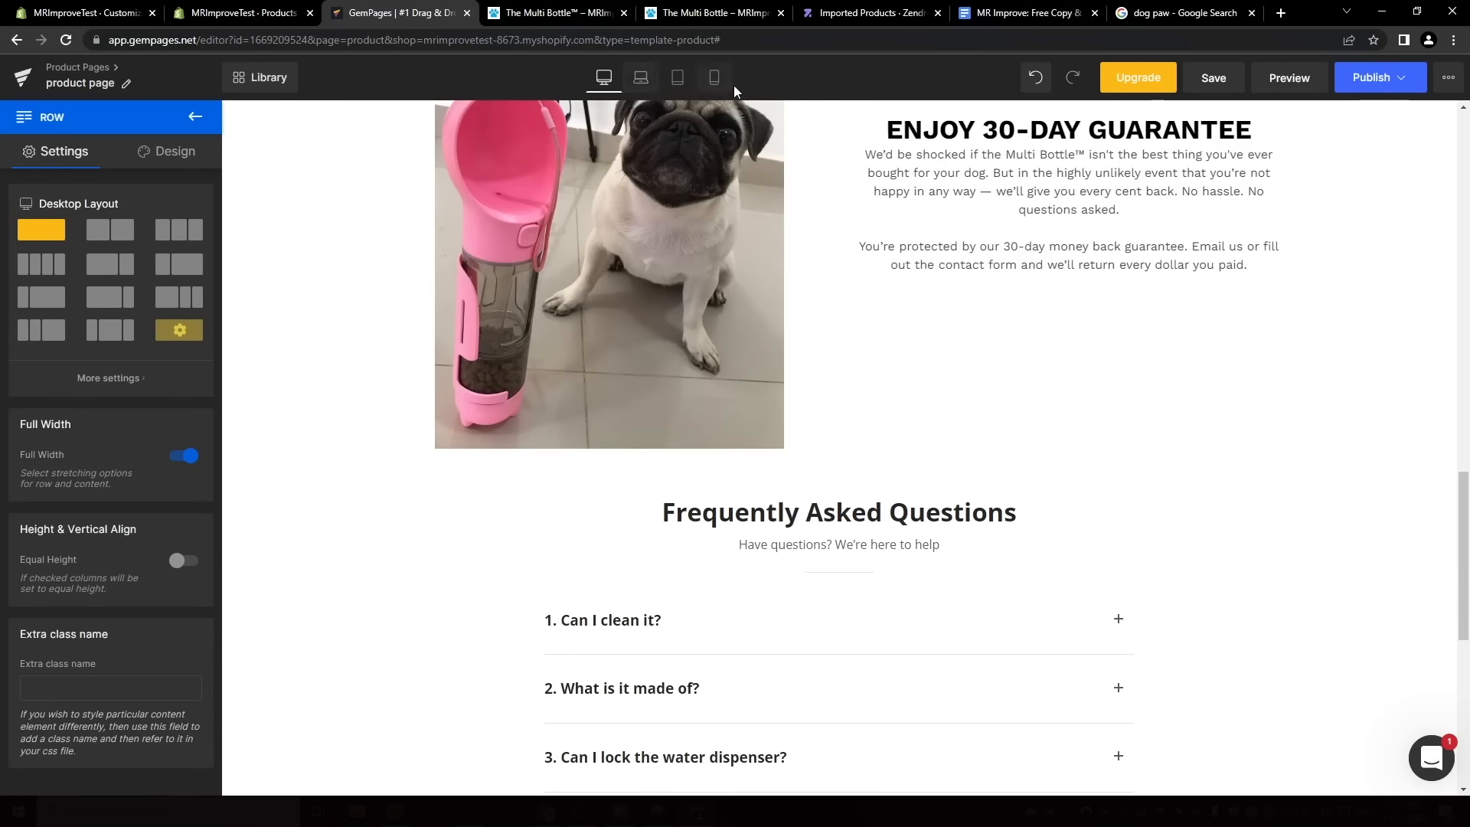
On mobile, show four gallery thumbnails per row, set swatch width 65 and make Add to Cart full width.
left_click(714, 80)
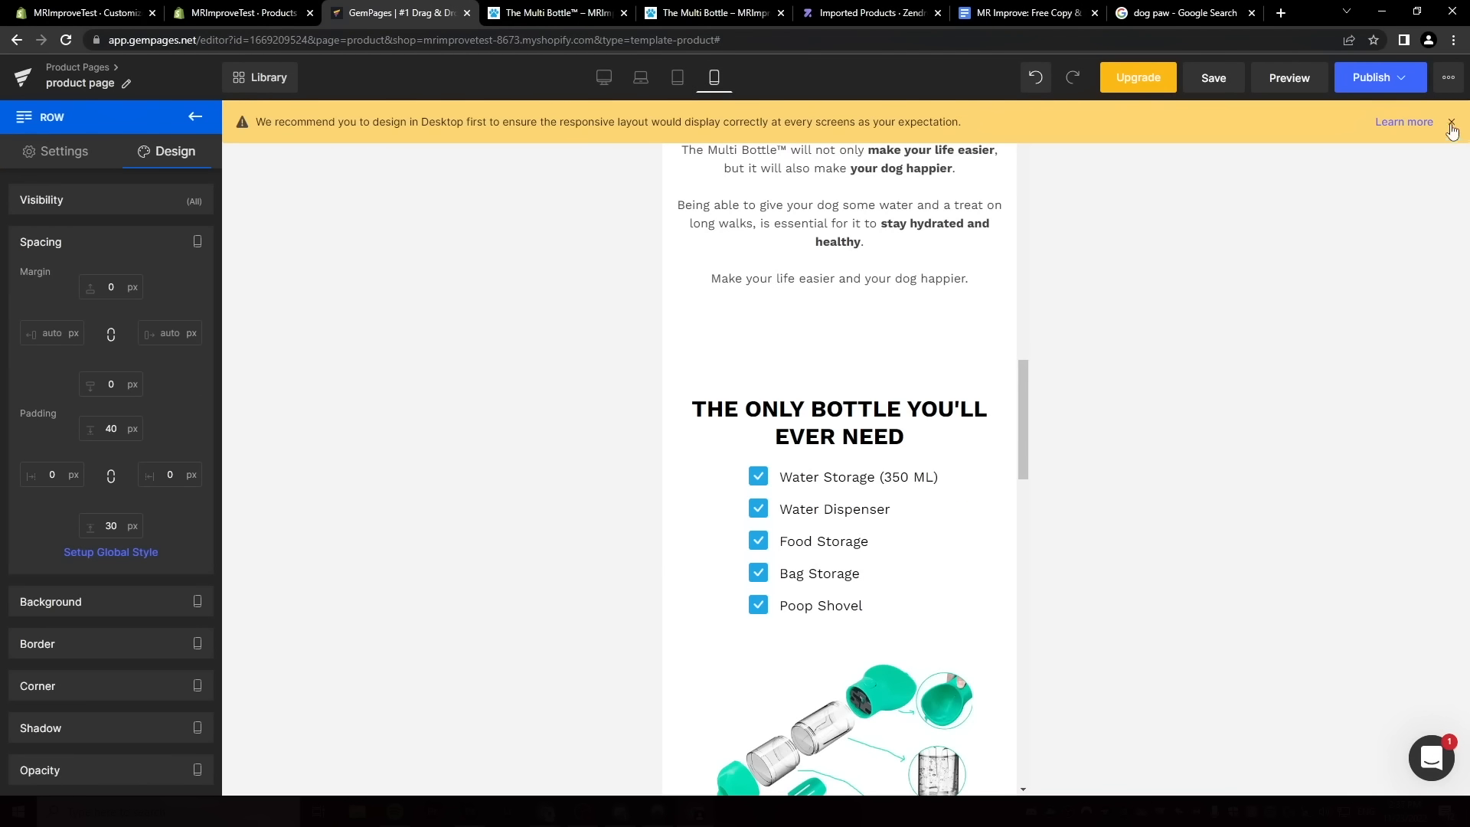
left_click(1451, 124)
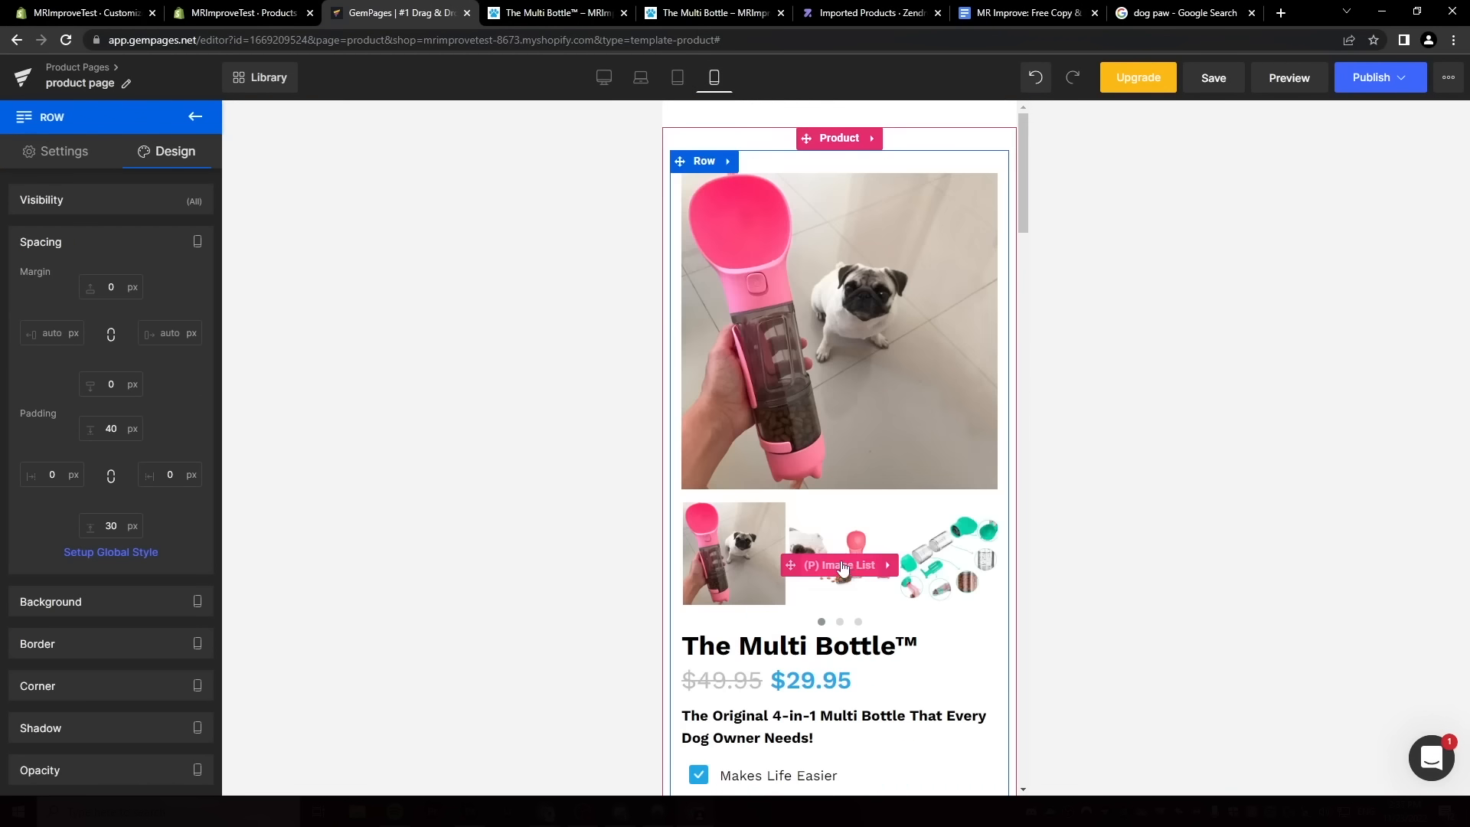
left_click(841, 566)
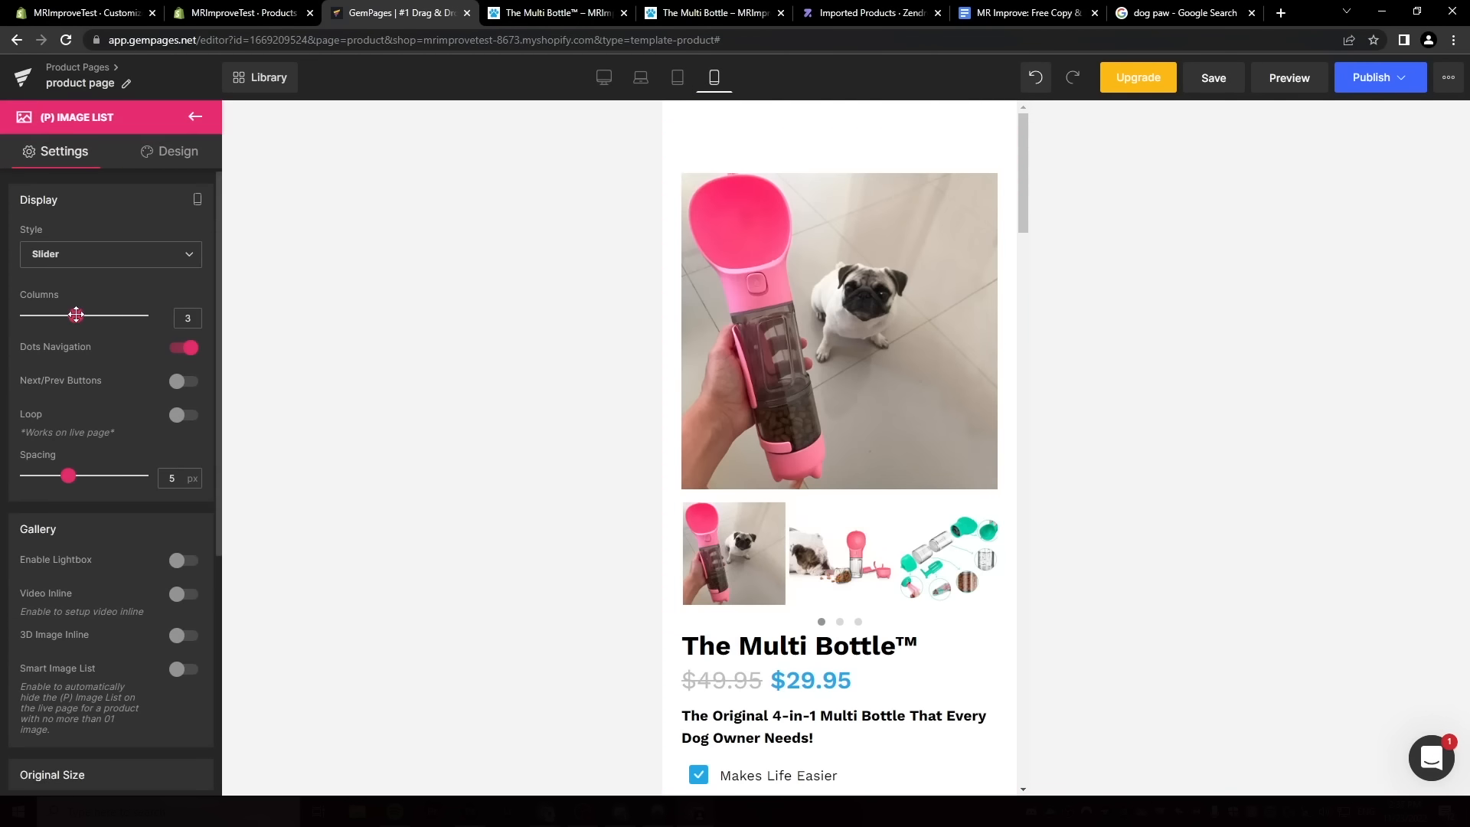
left_click_drag(75, 315, 94, 313)
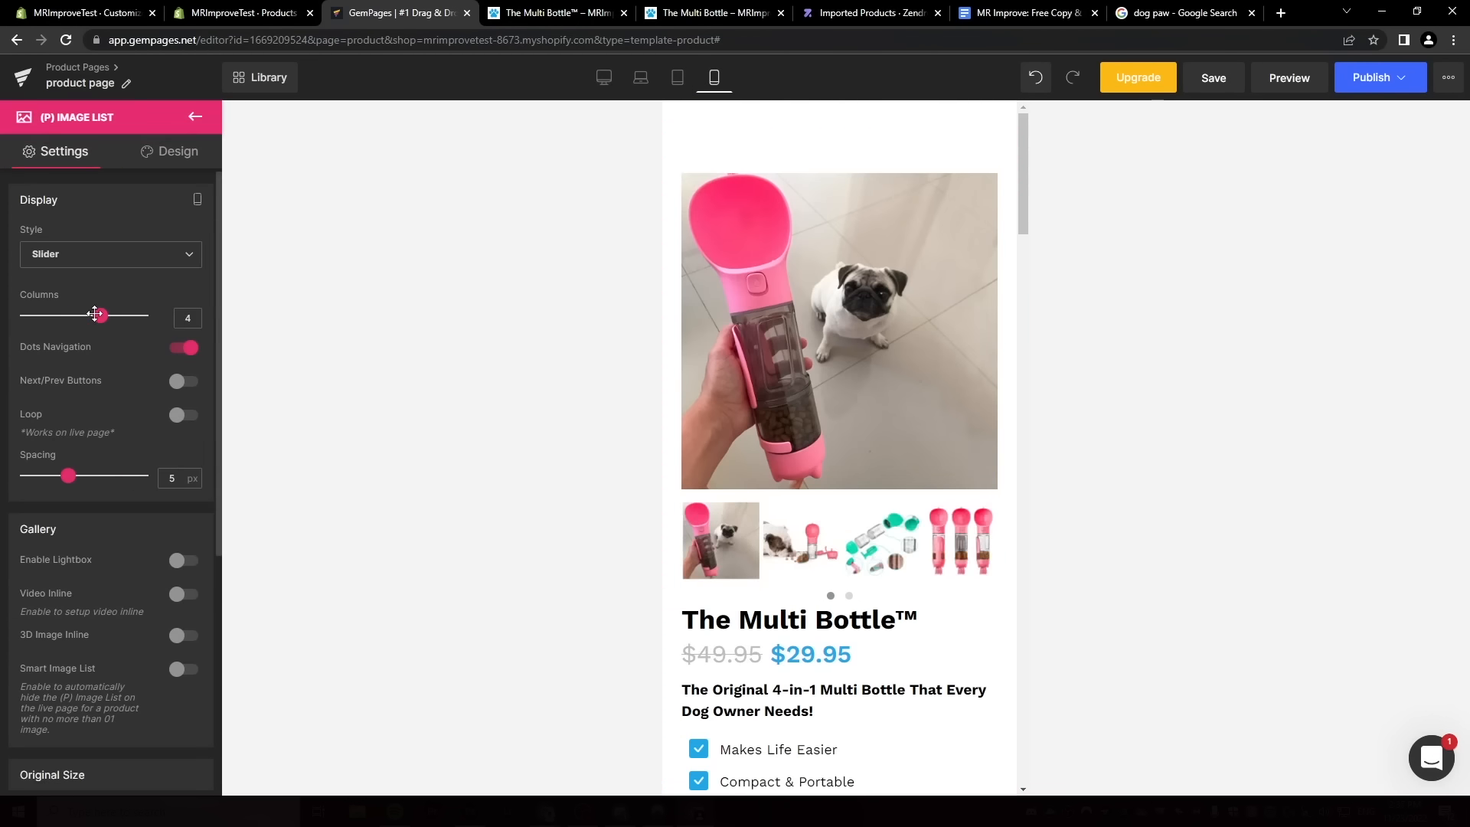
left_click(28, 657)
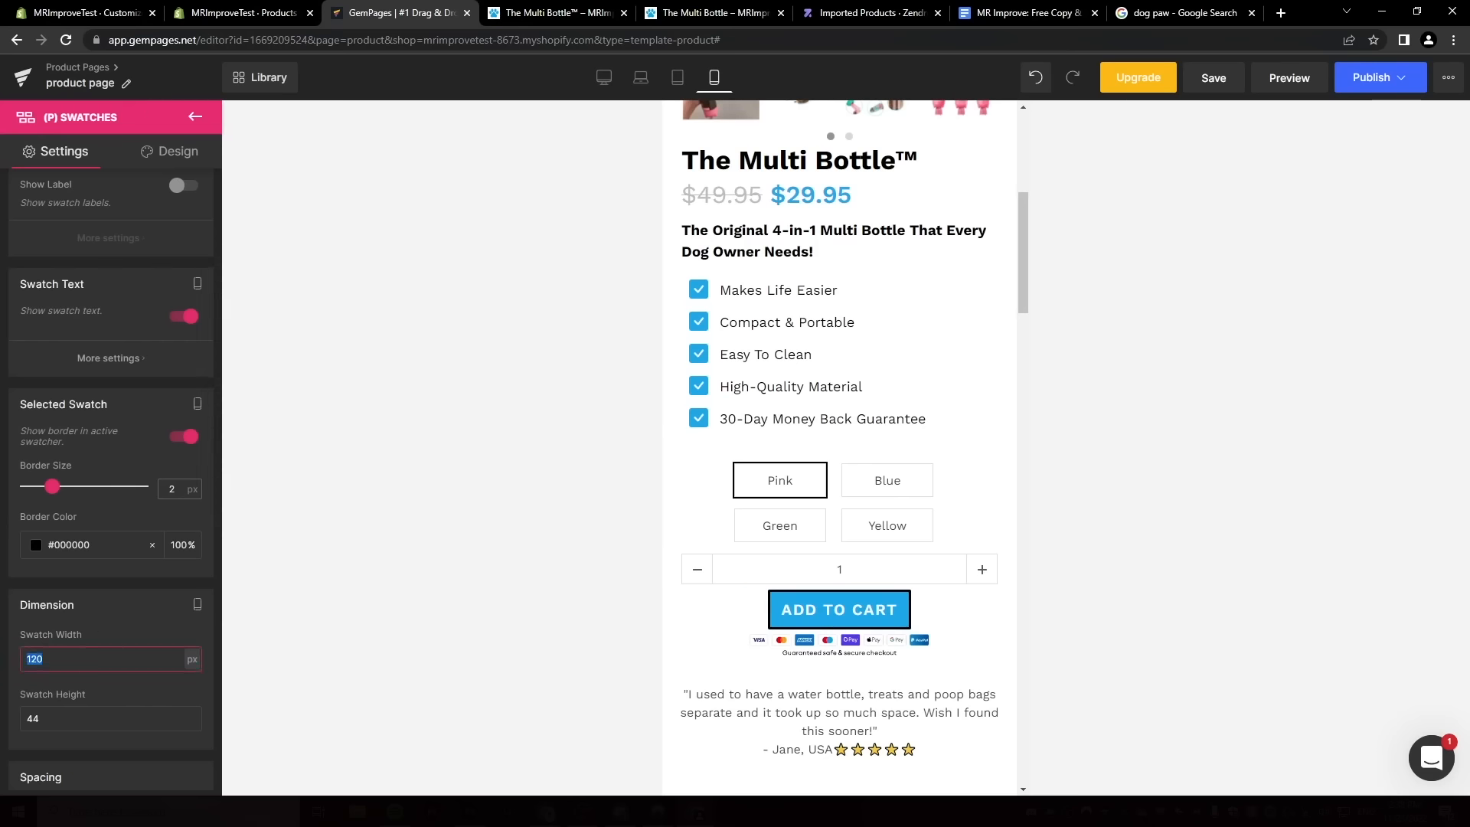
type("65")
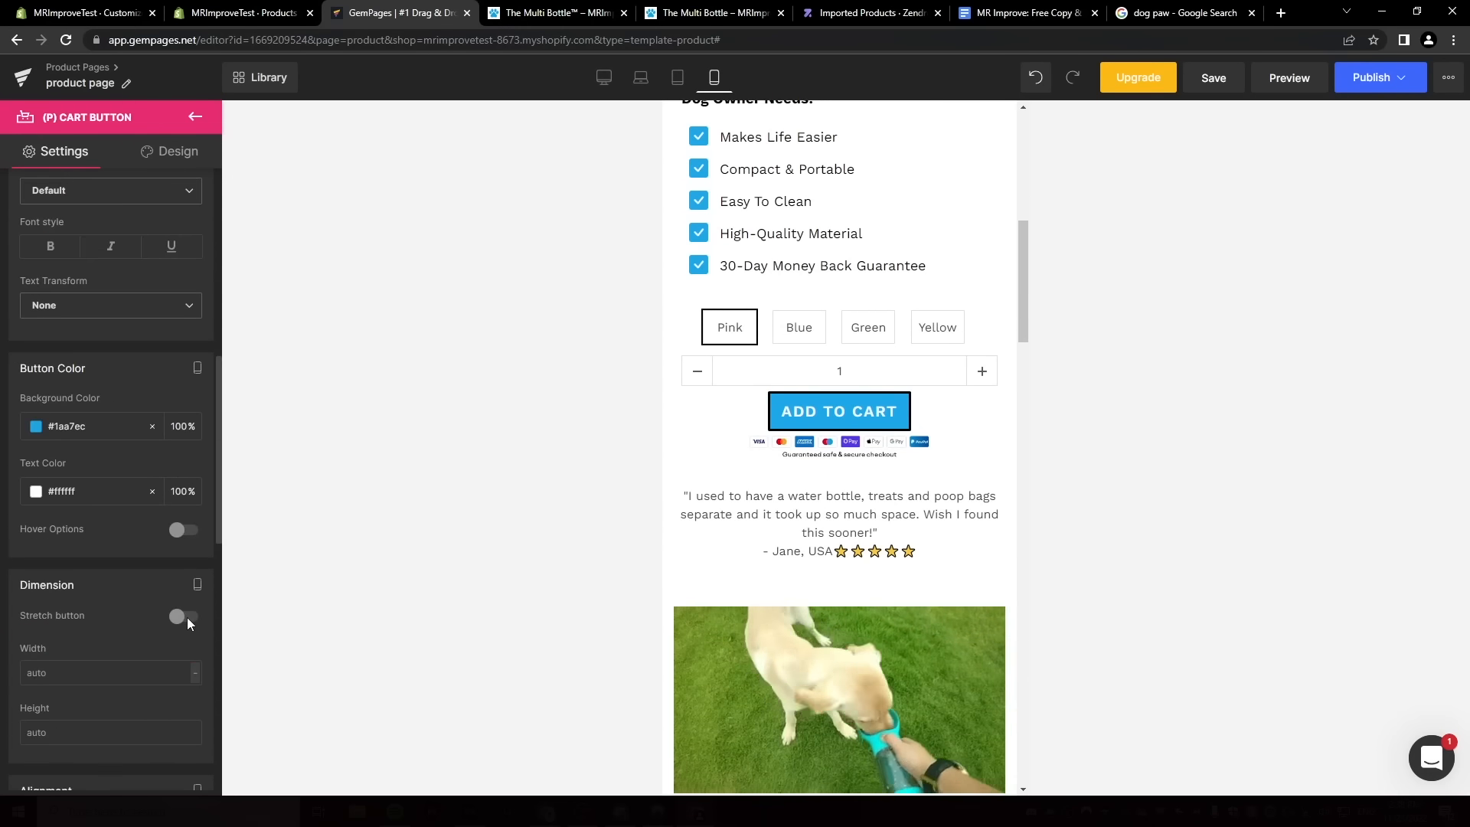
left_click(184, 616)
Duplicate the video row, hiding the original on mobile and the copy on desktop, laptop and tablet.
scroll(937, 635, "down", 4)
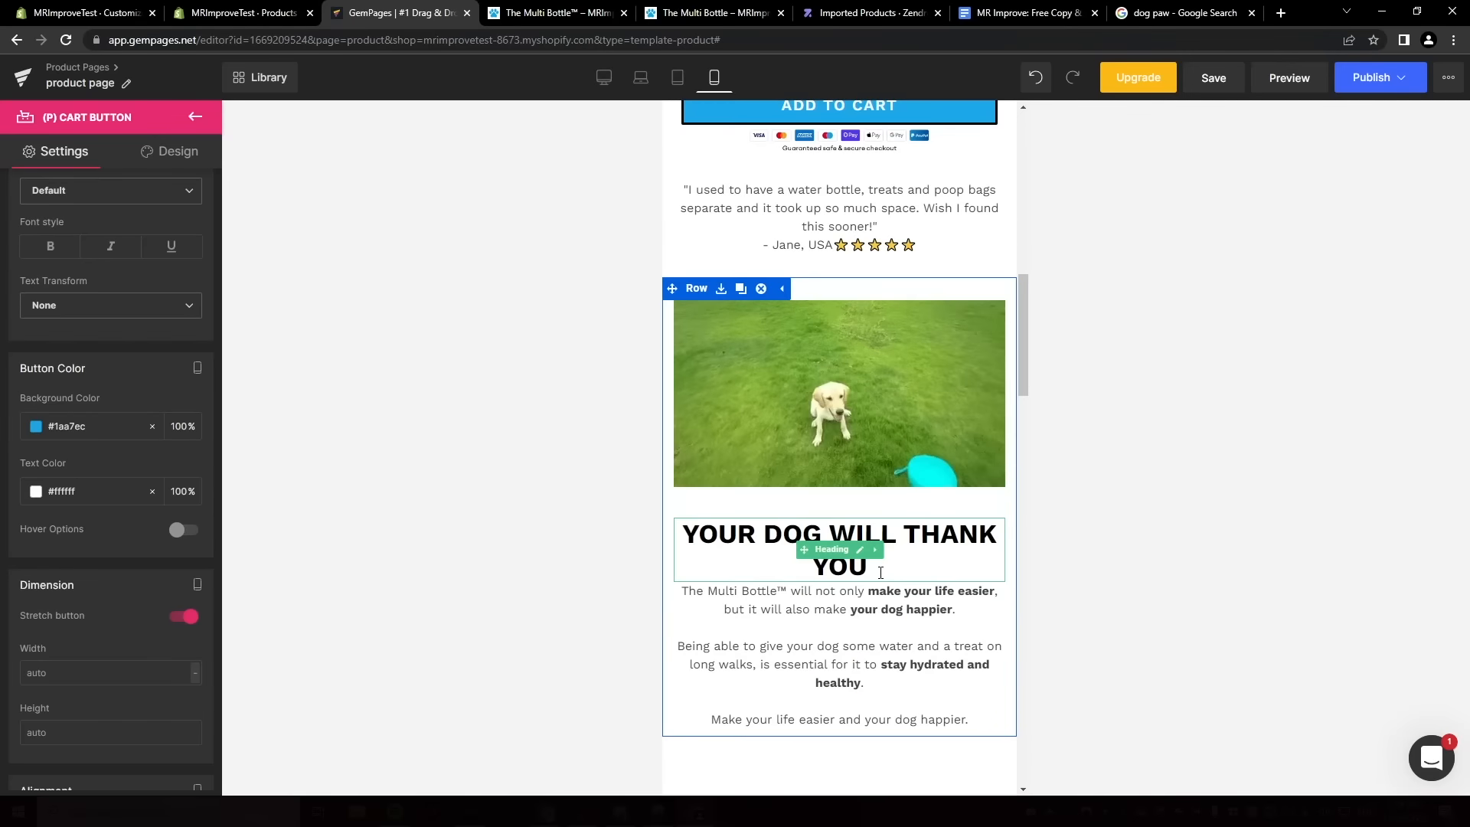
left_click(743, 291)
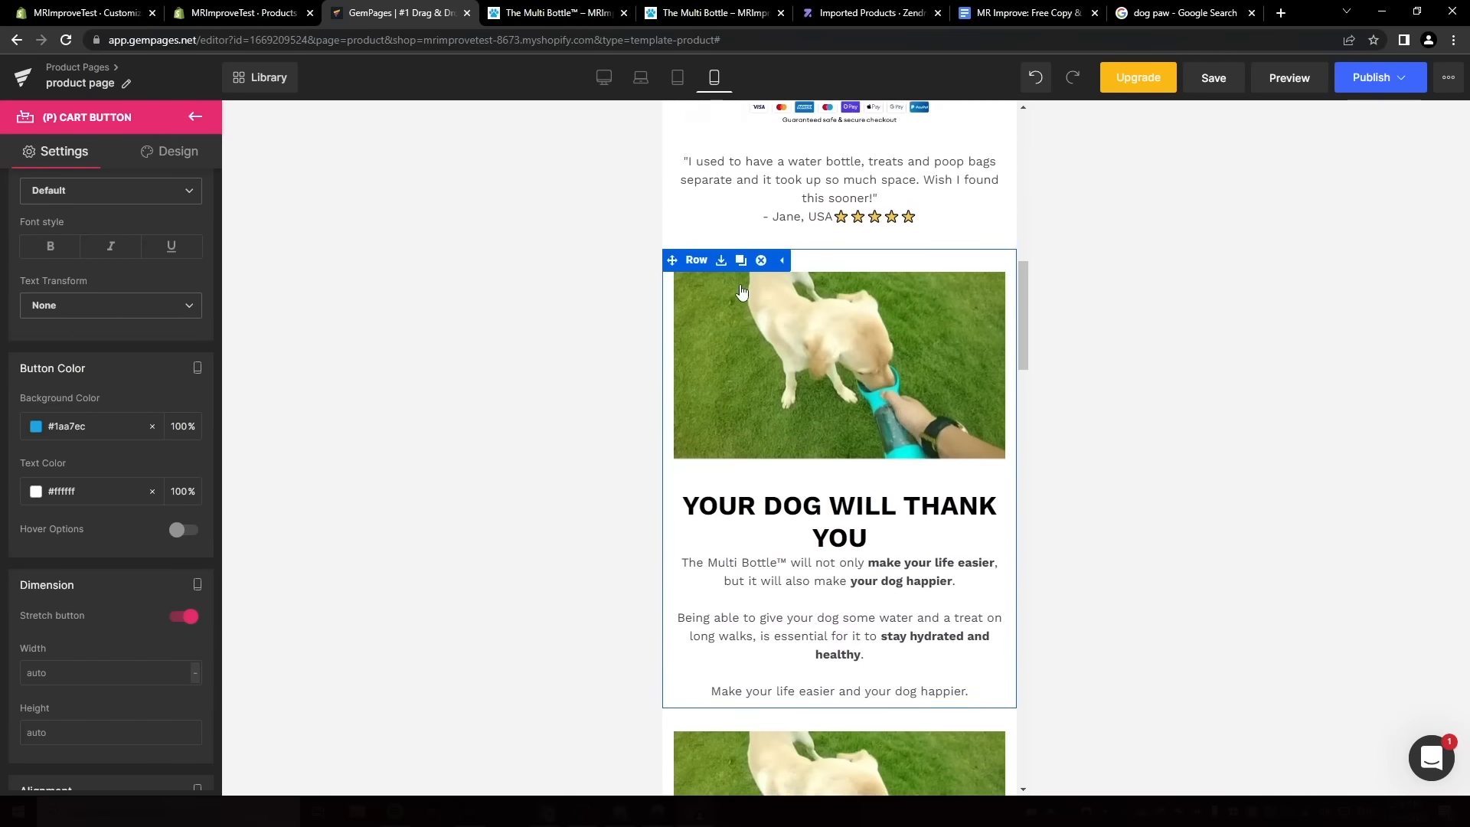
scroll(875, 276, "up", 7)
left_click(698, 327)
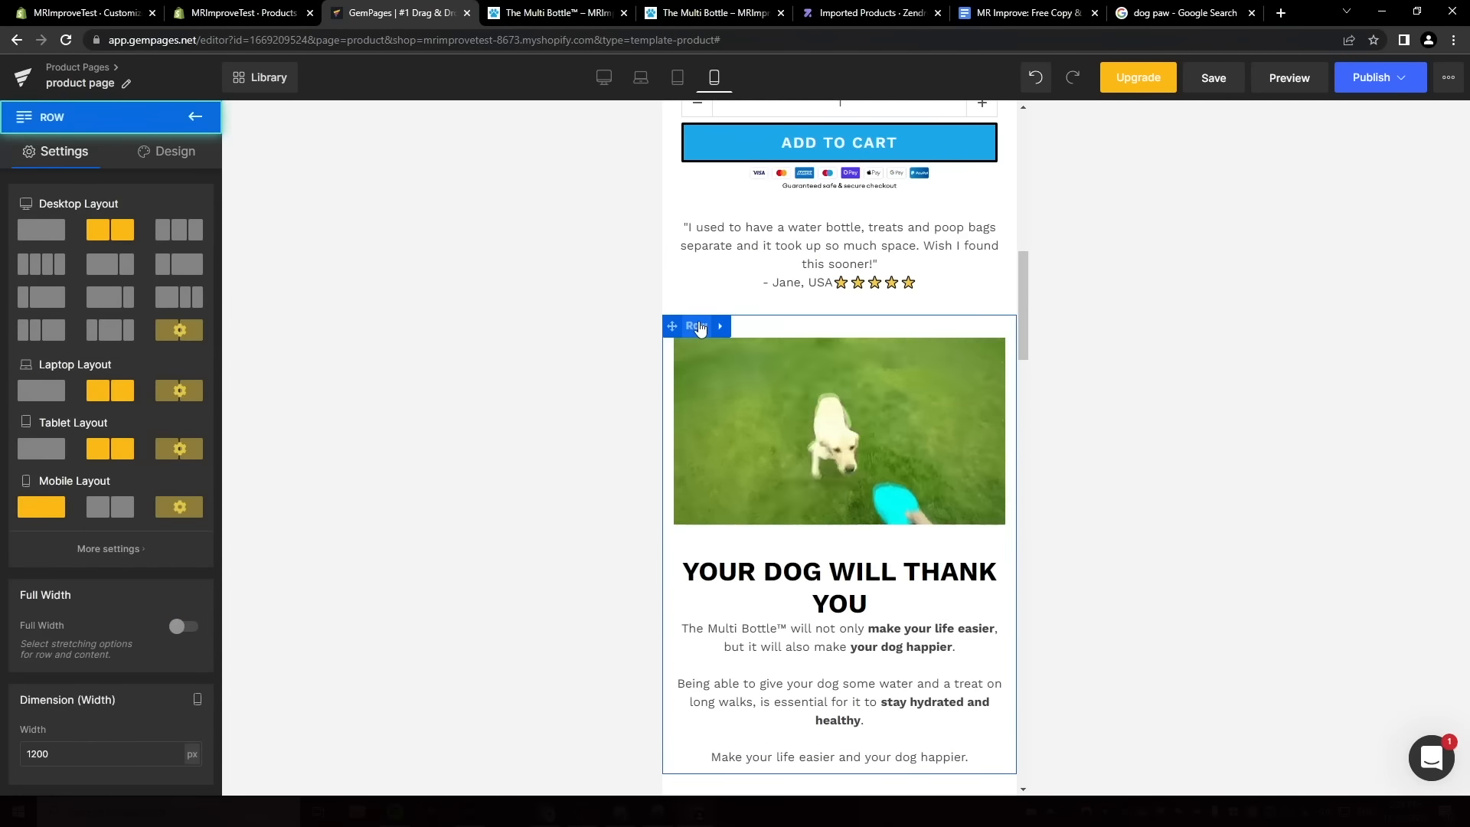
left_click(183, 155)
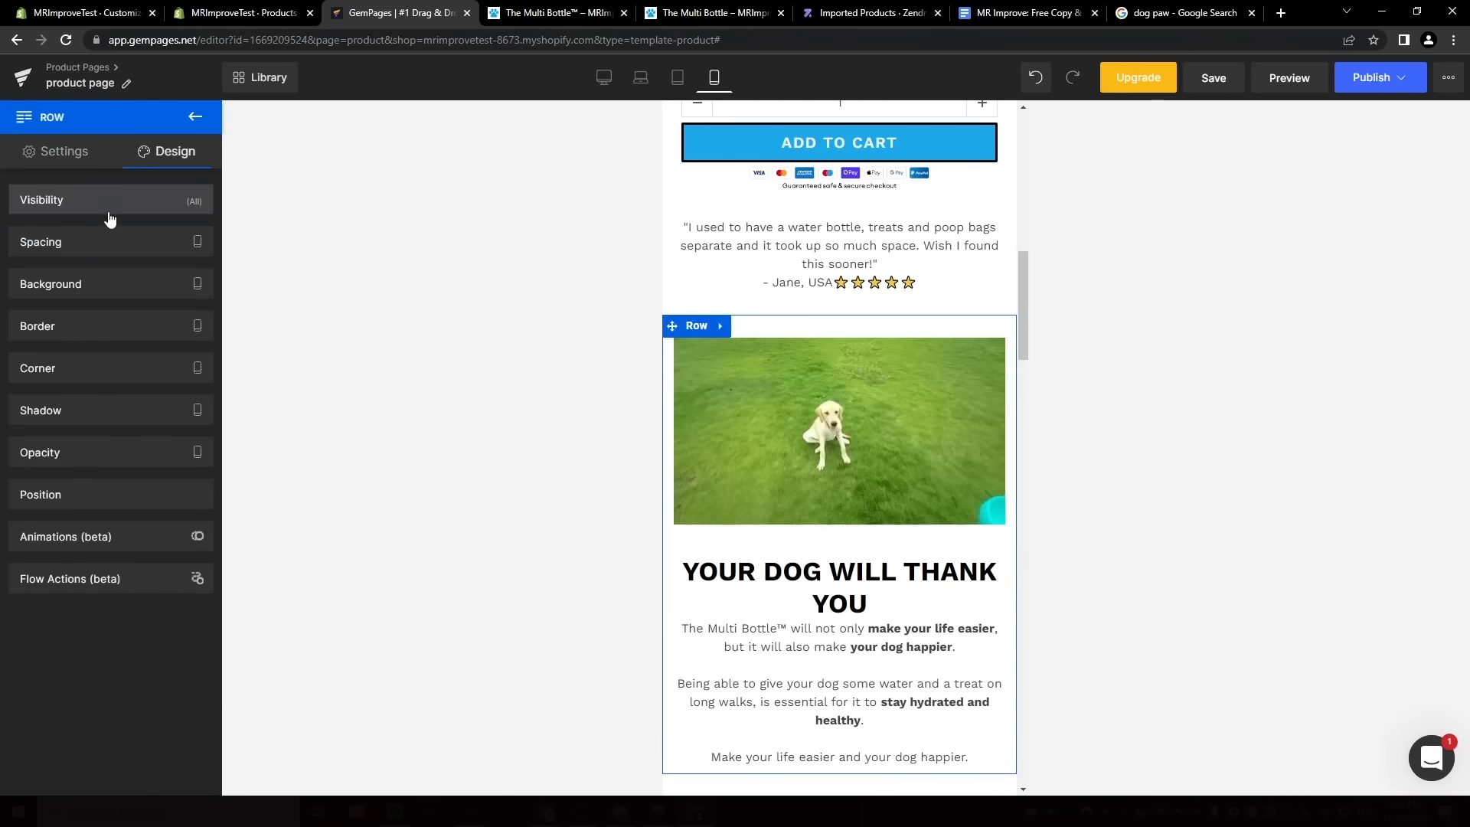
left_click(132, 200)
left_click(189, 335)
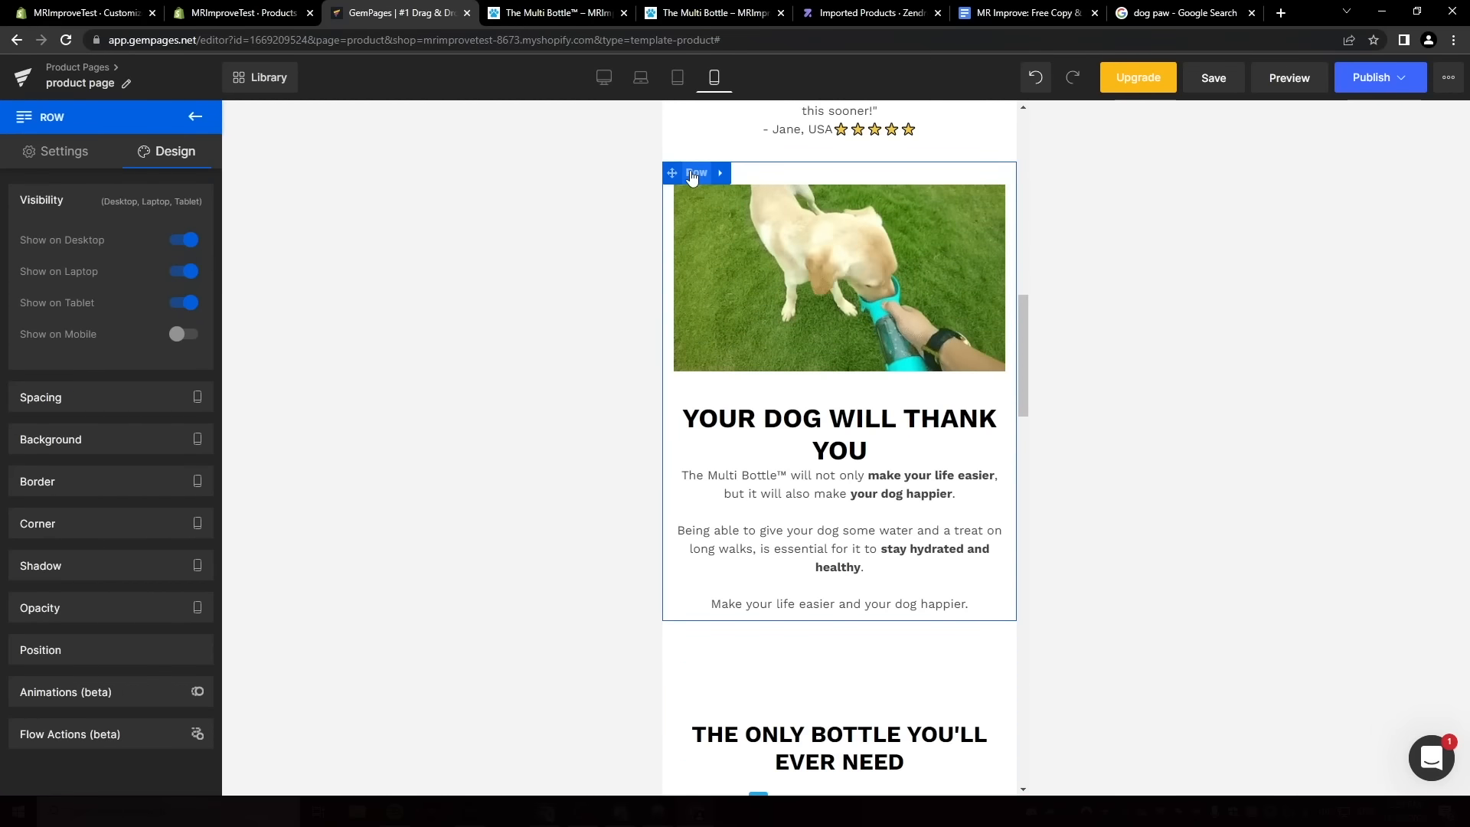
left_click(182, 162)
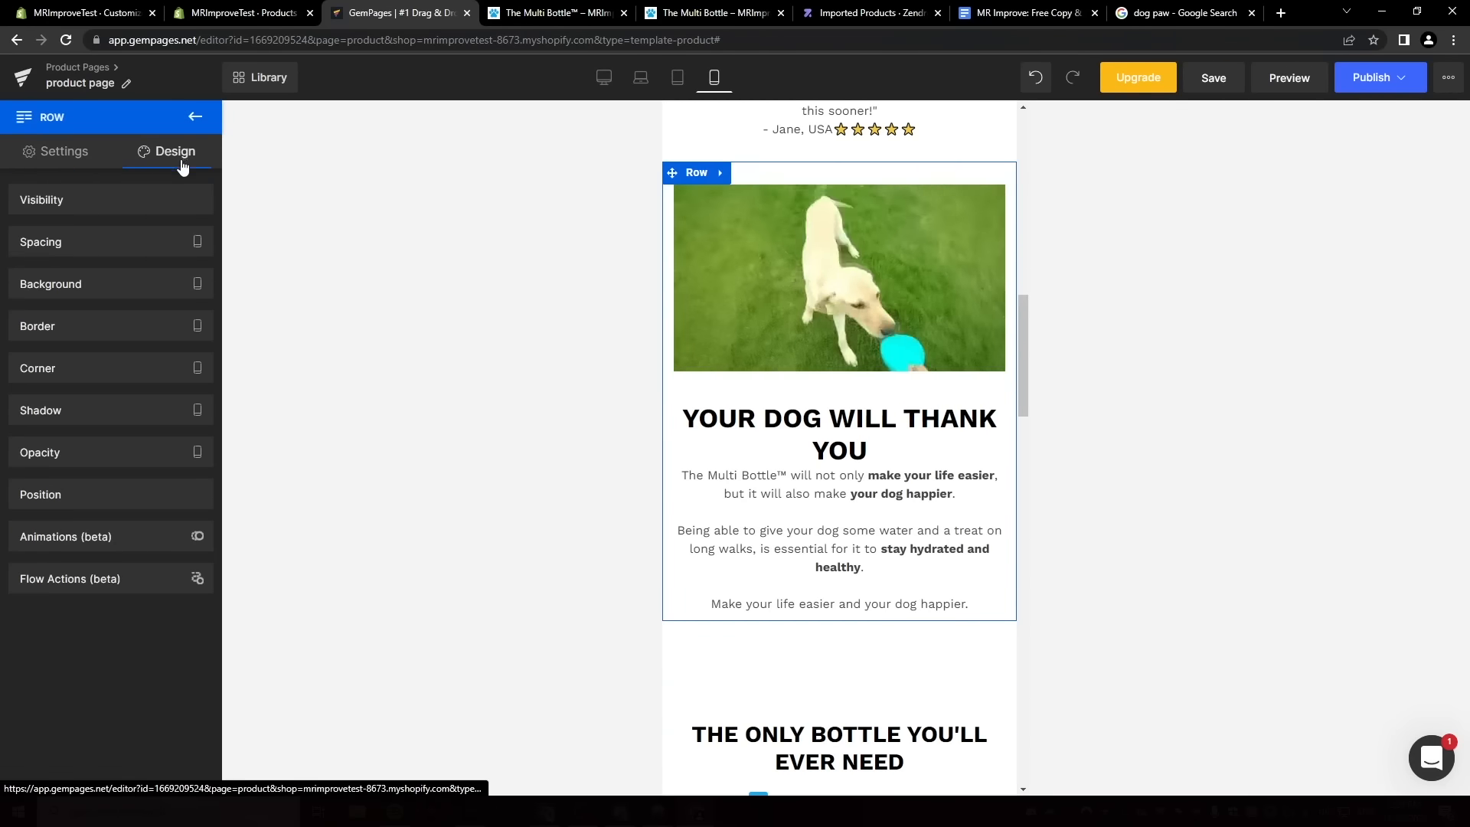
left_click(141, 209)
left_click(186, 240)
left_click(184, 271)
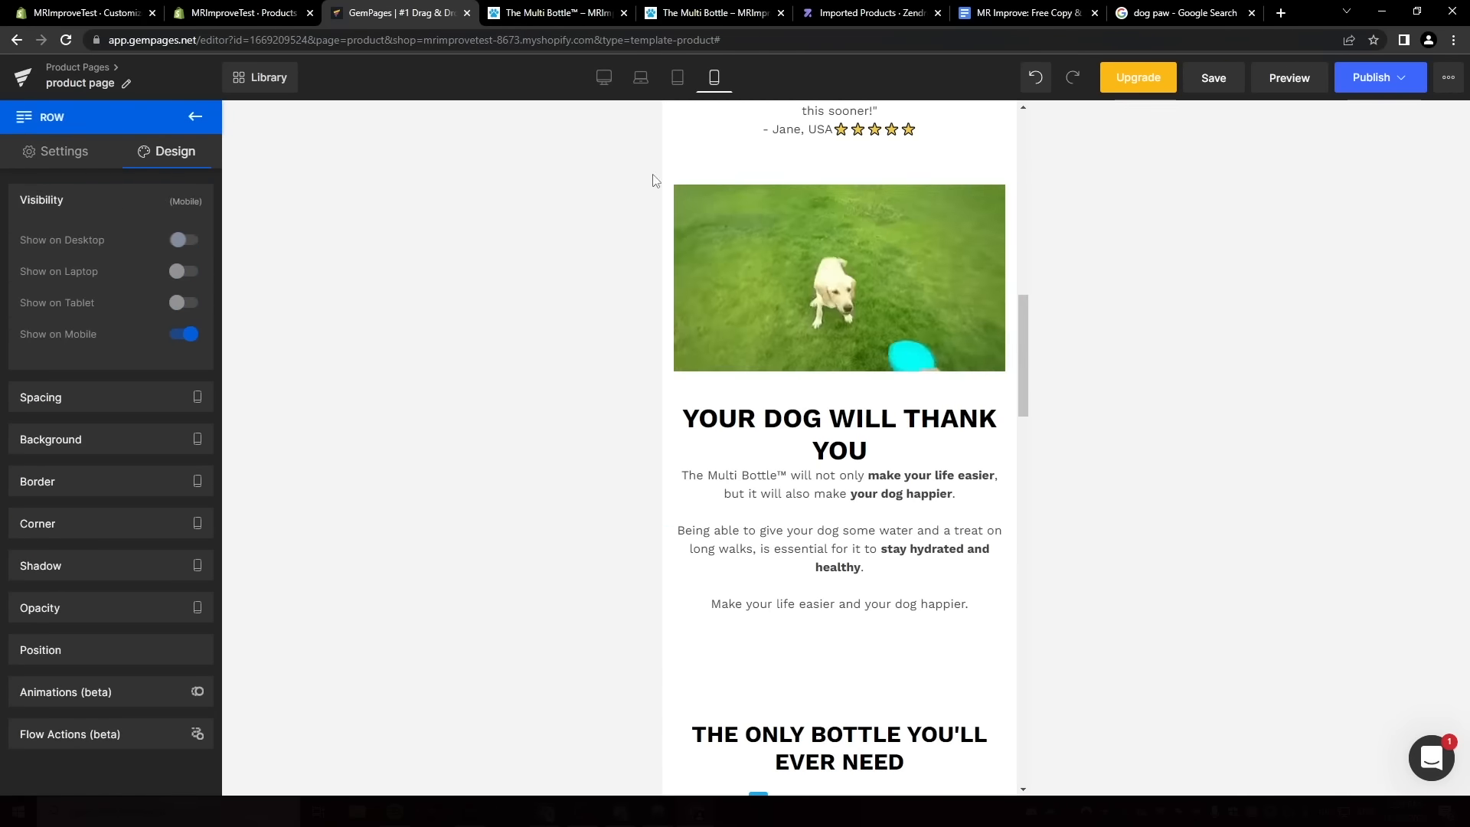
Move the YOUR DOG WILL THANK YOU heading above the mobile video and republish the template.
left_click(604, 77)
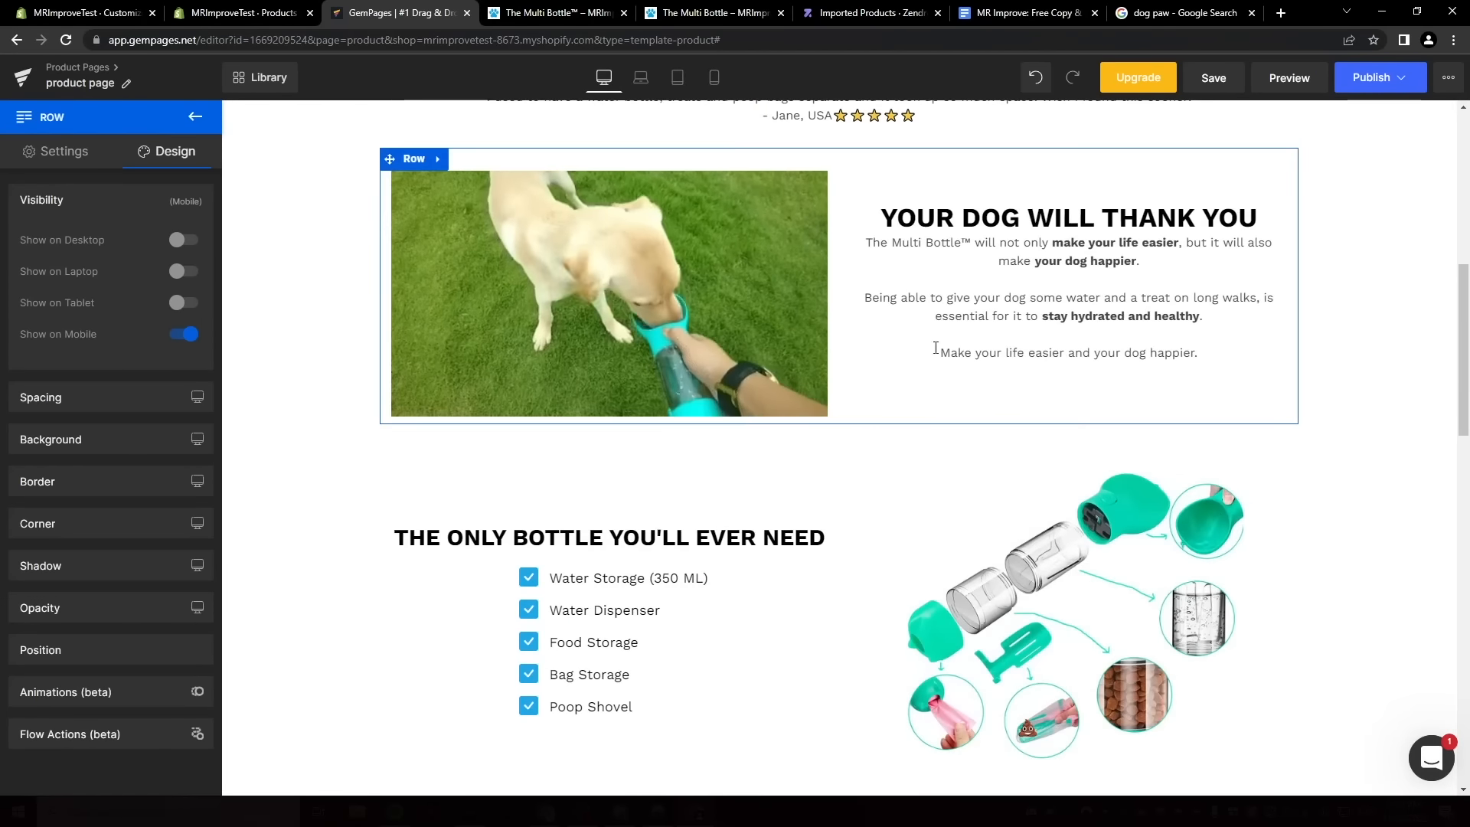
scroll(849, 359, "up", 8)
left_click(714, 77)
scroll(895, 405, "down", 2)
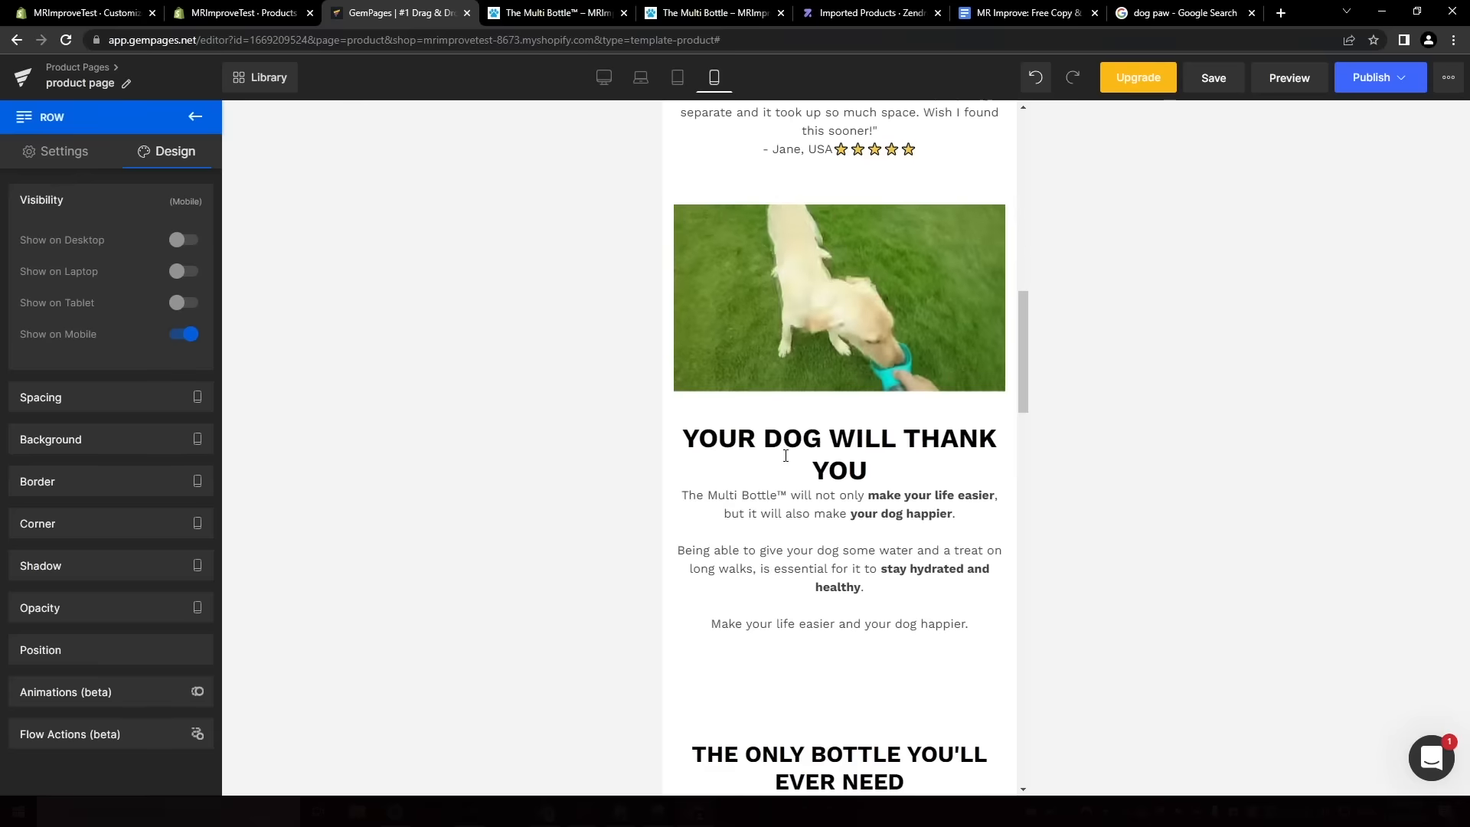
left_click(804, 438)
left_click_drag(803, 439, 829, 201)
left_click(169, 151)
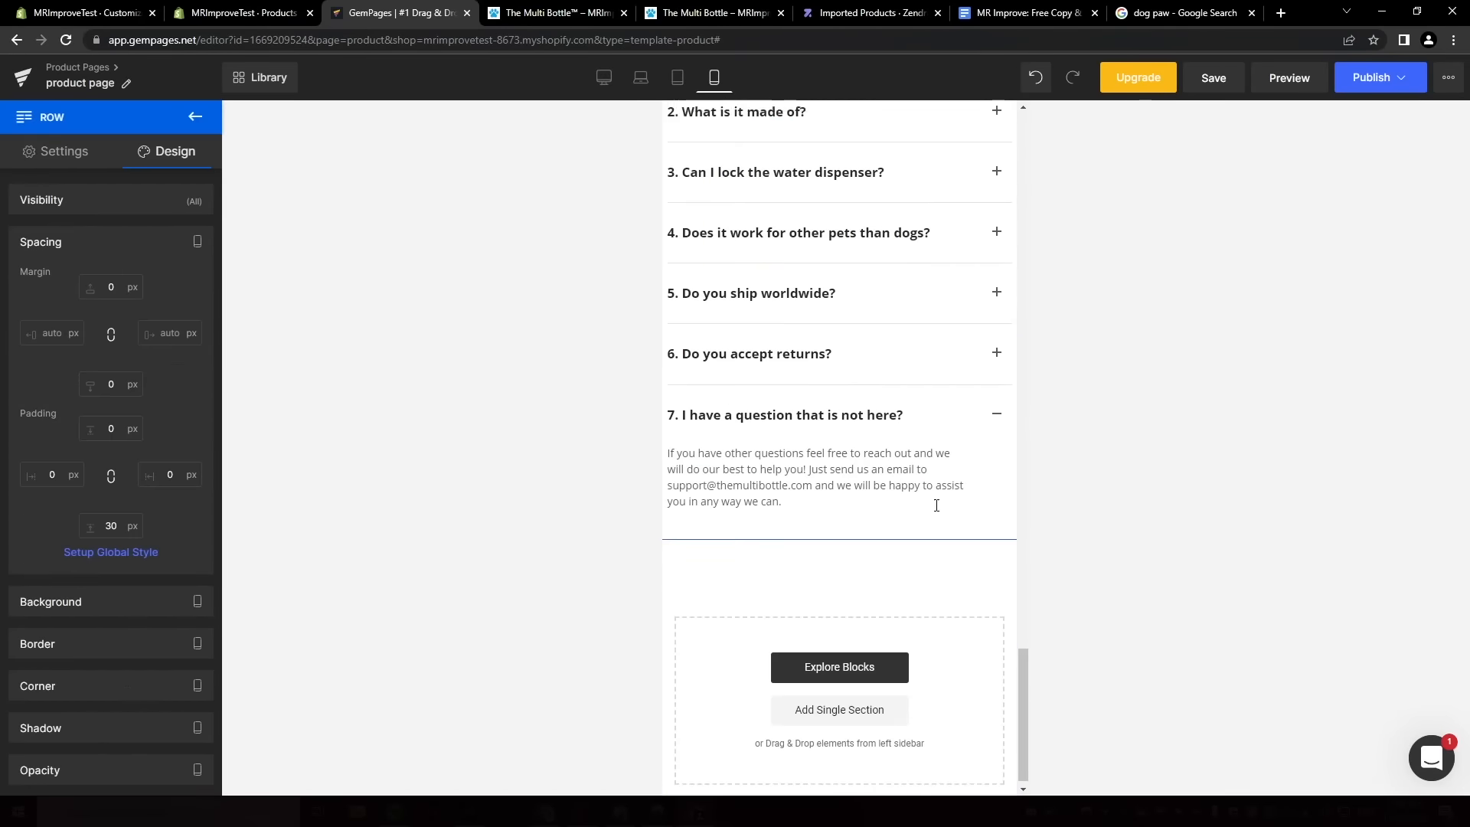
scroll(930, 501, "up", 15)
scroll(927, 504, "up", 6)
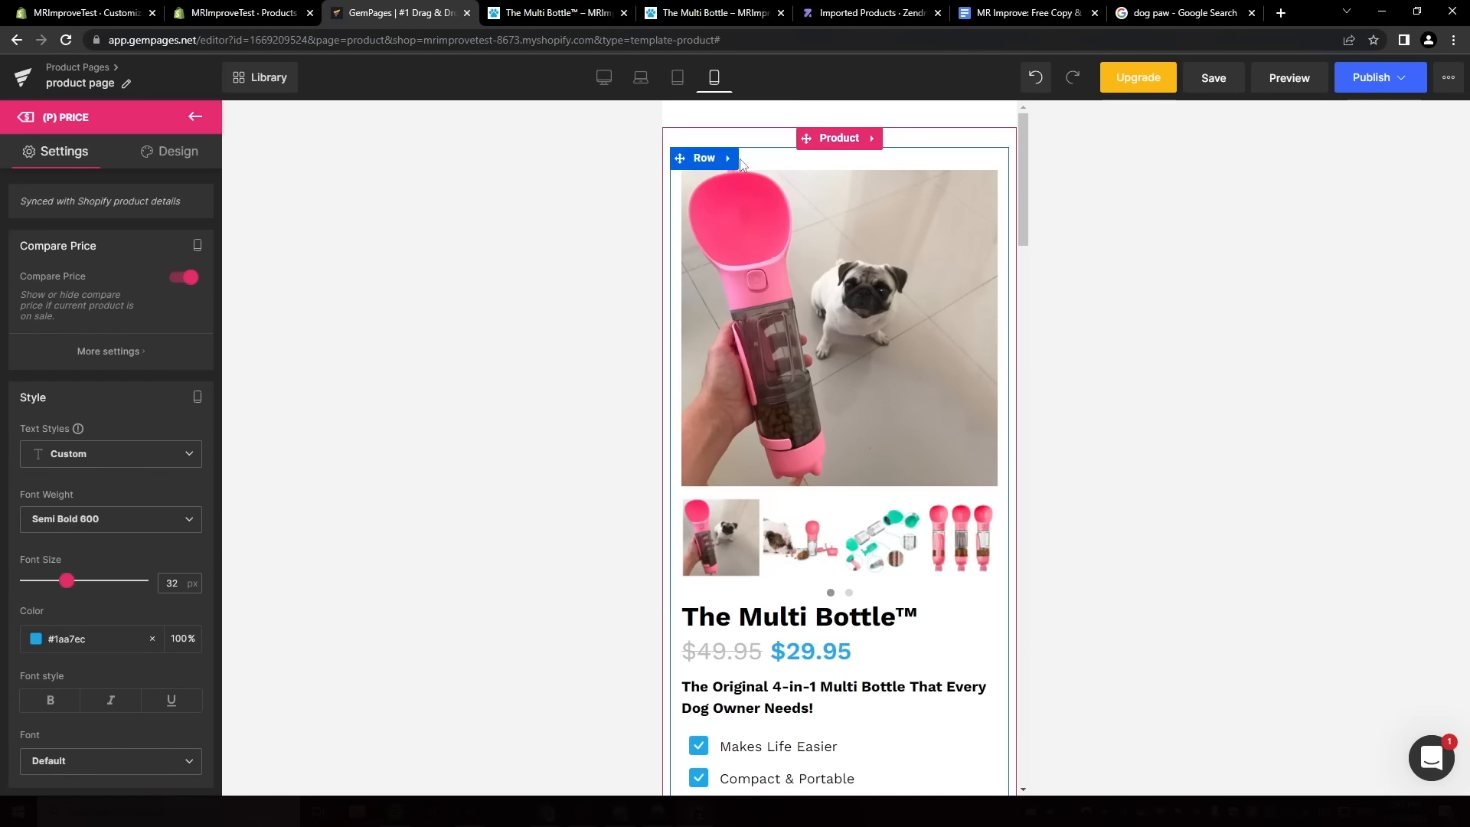
left_click(772, 147)
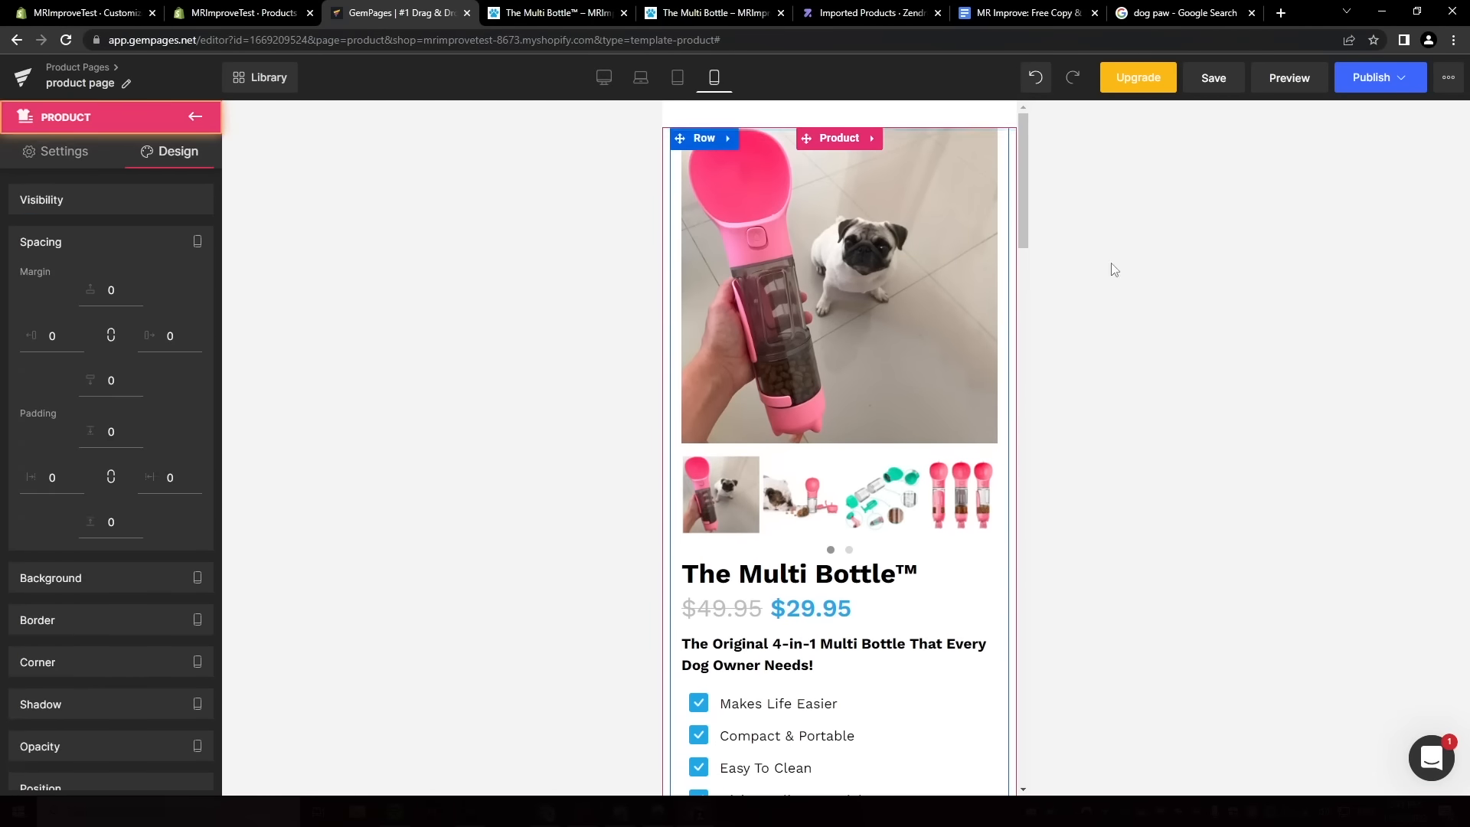
left_click(1372, 77)
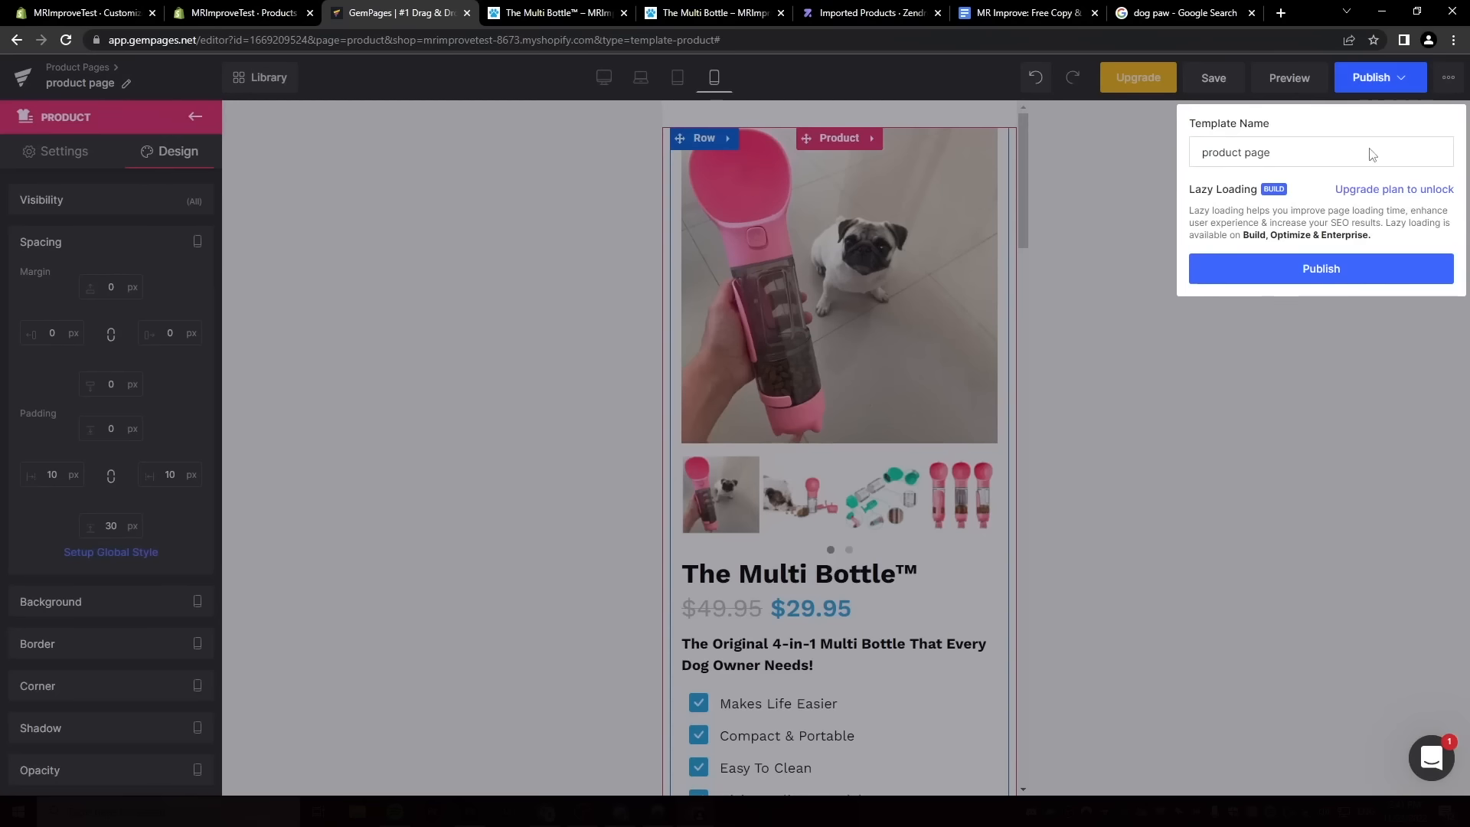
left_click(1336, 270)
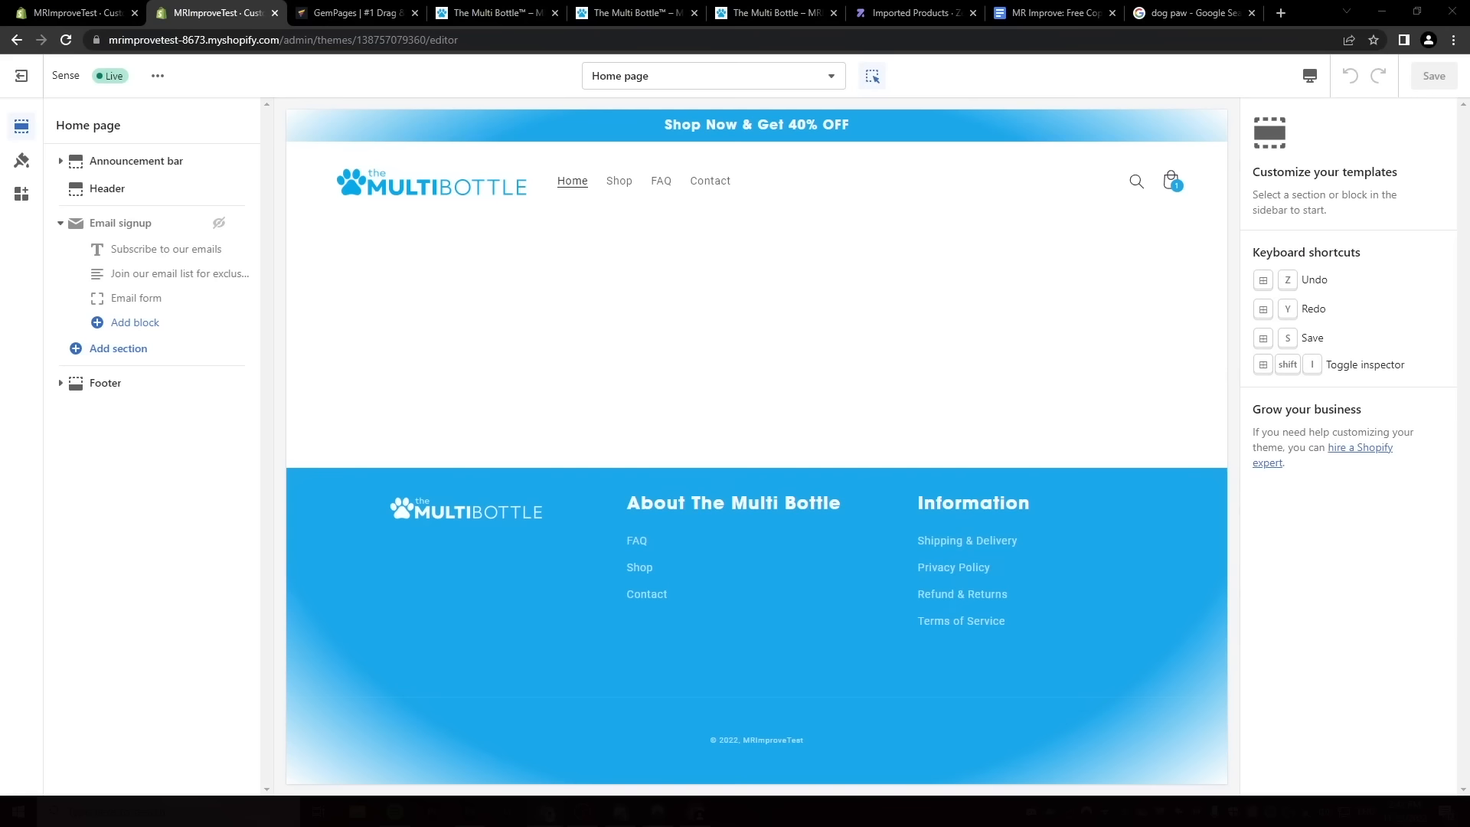
Add an Image with text section with a Large image placed second and Accent 2 colours.
left_click(130, 356)
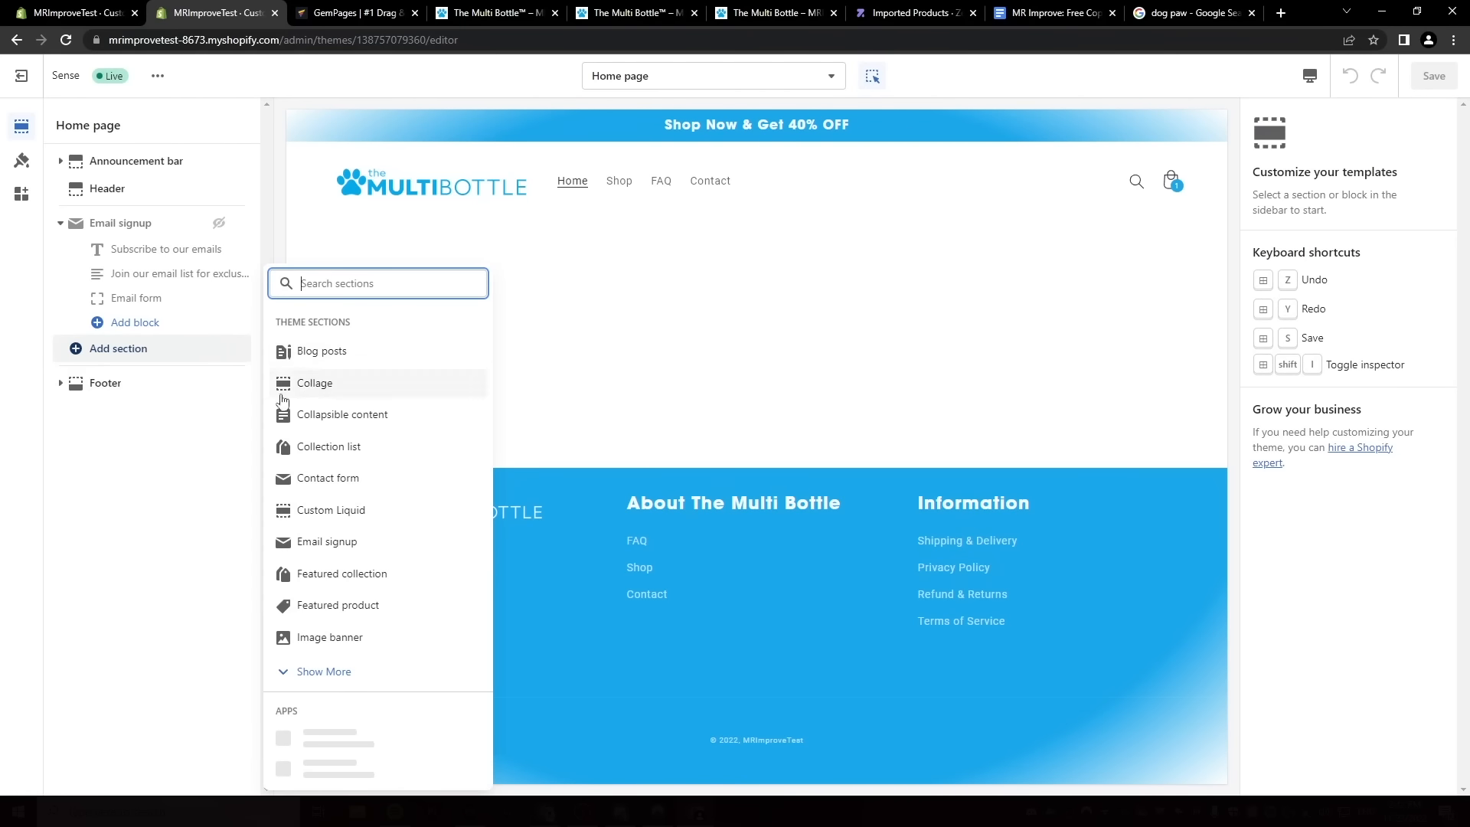
left_click(334, 655)
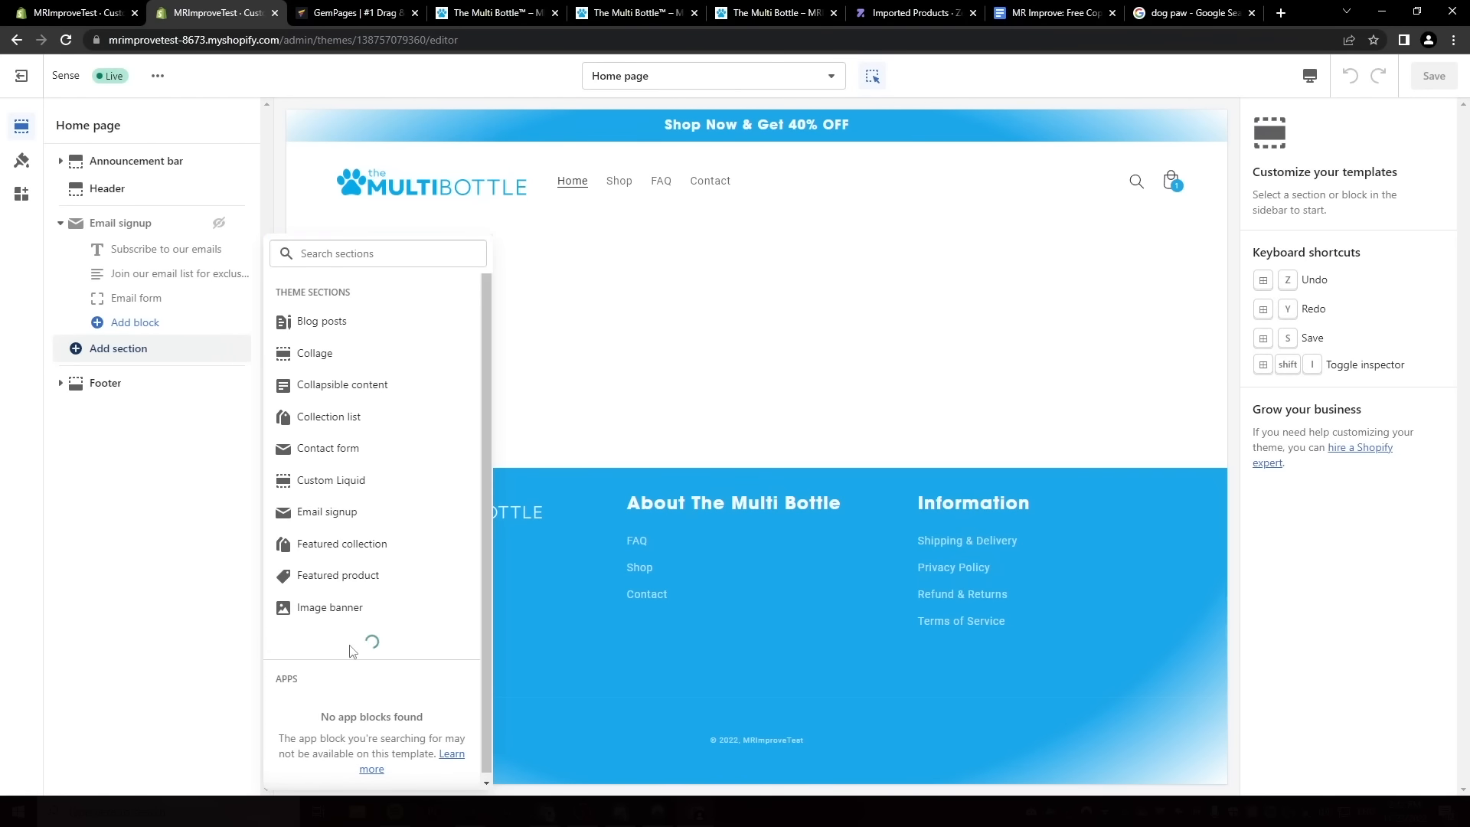
left_click(363, 650)
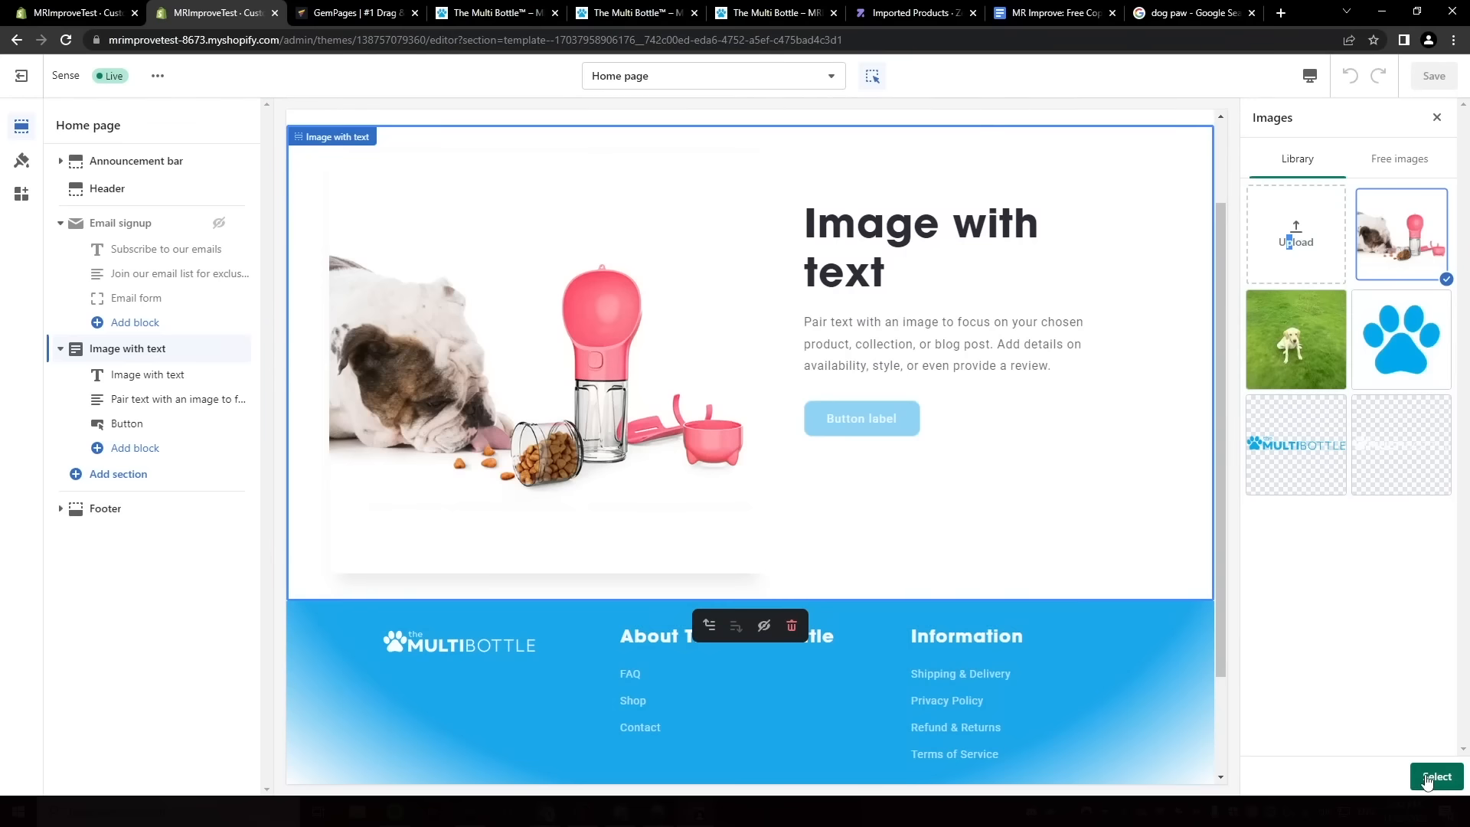
left_click(1292, 543)
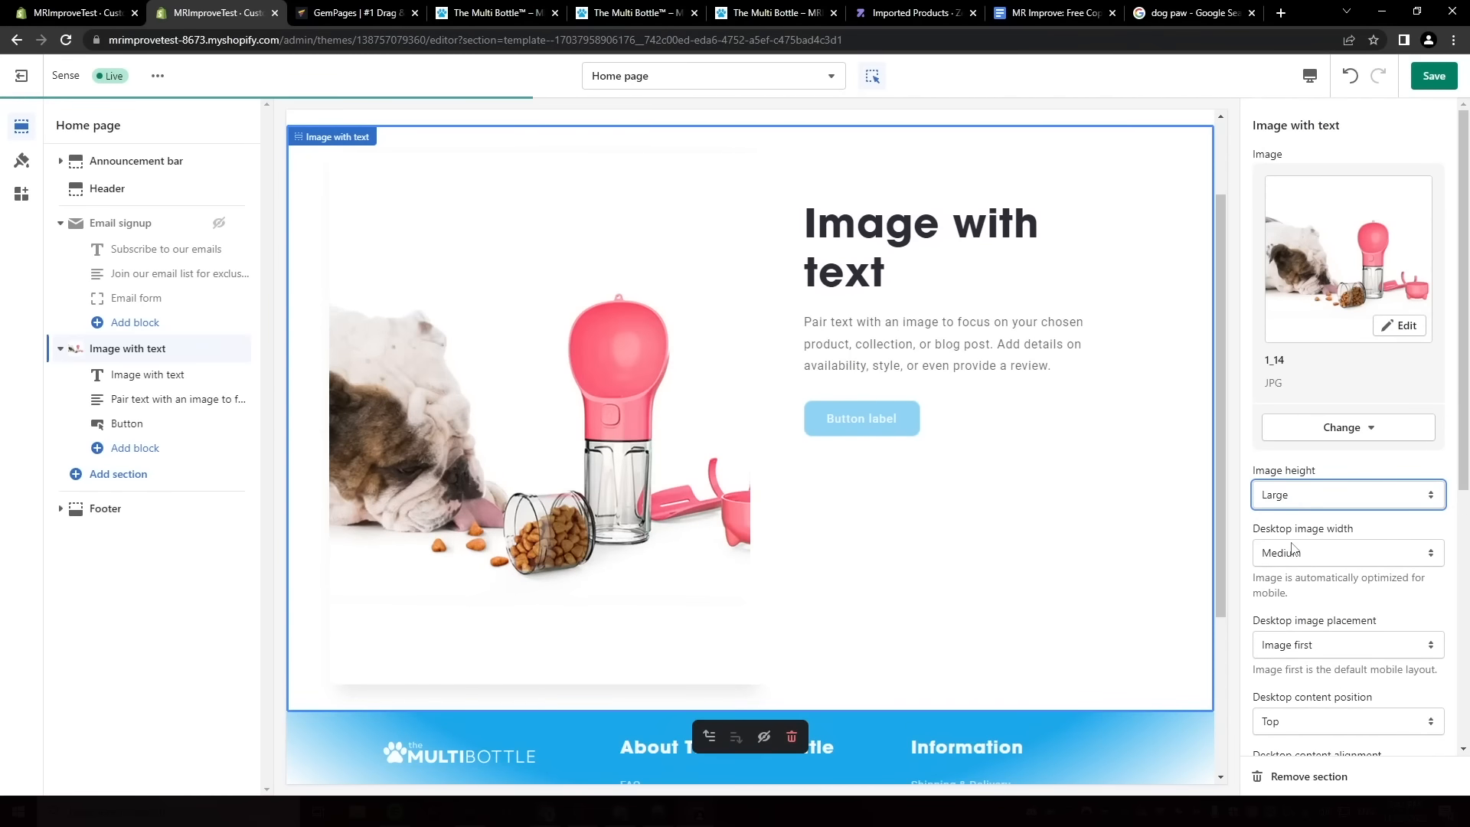
left_click(1299, 557)
left_click(1311, 600)
left_click(1322, 657)
left_click(1313, 681)
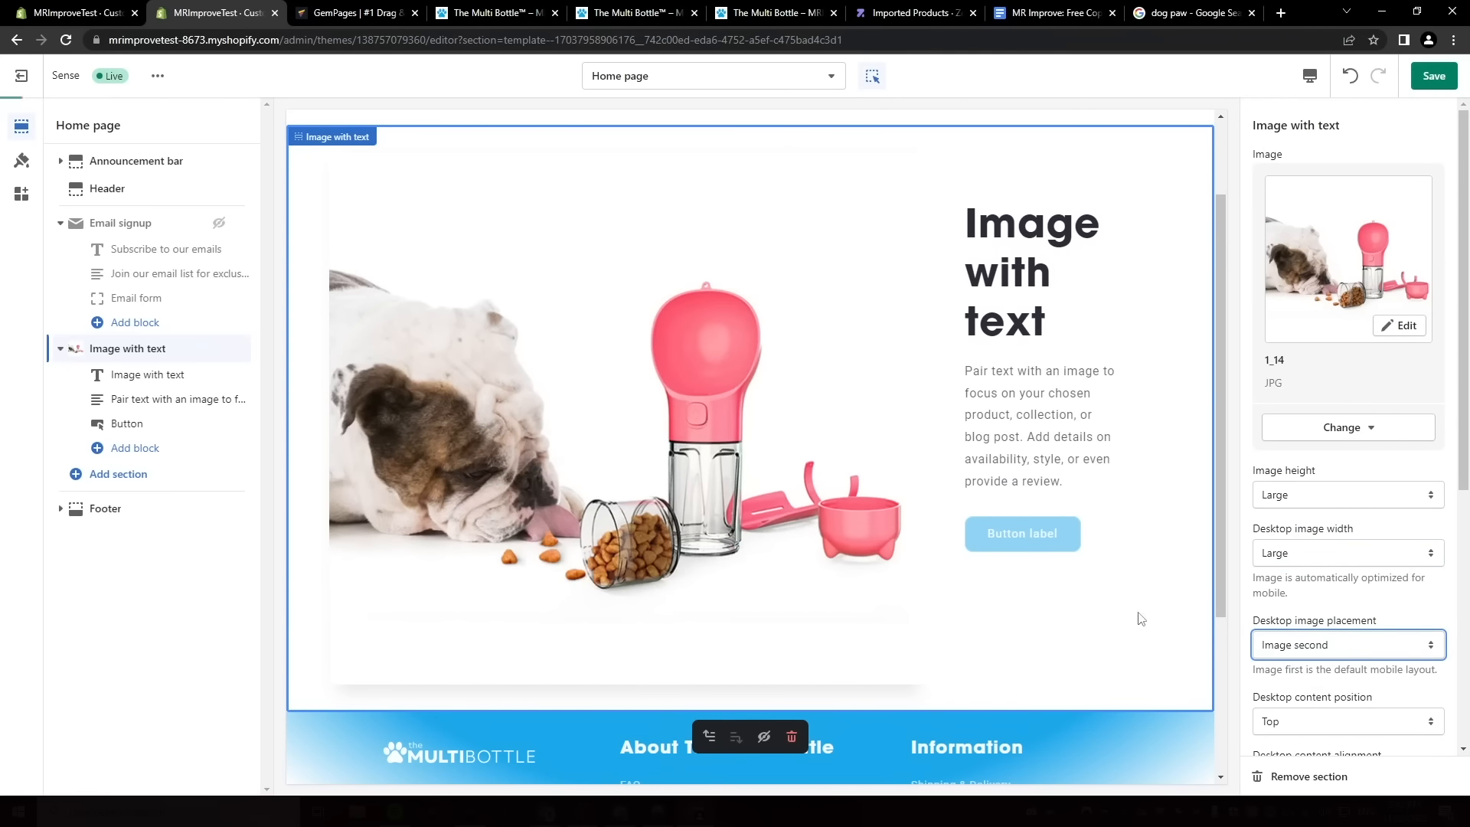
scroll(1325, 545, "down", 4)
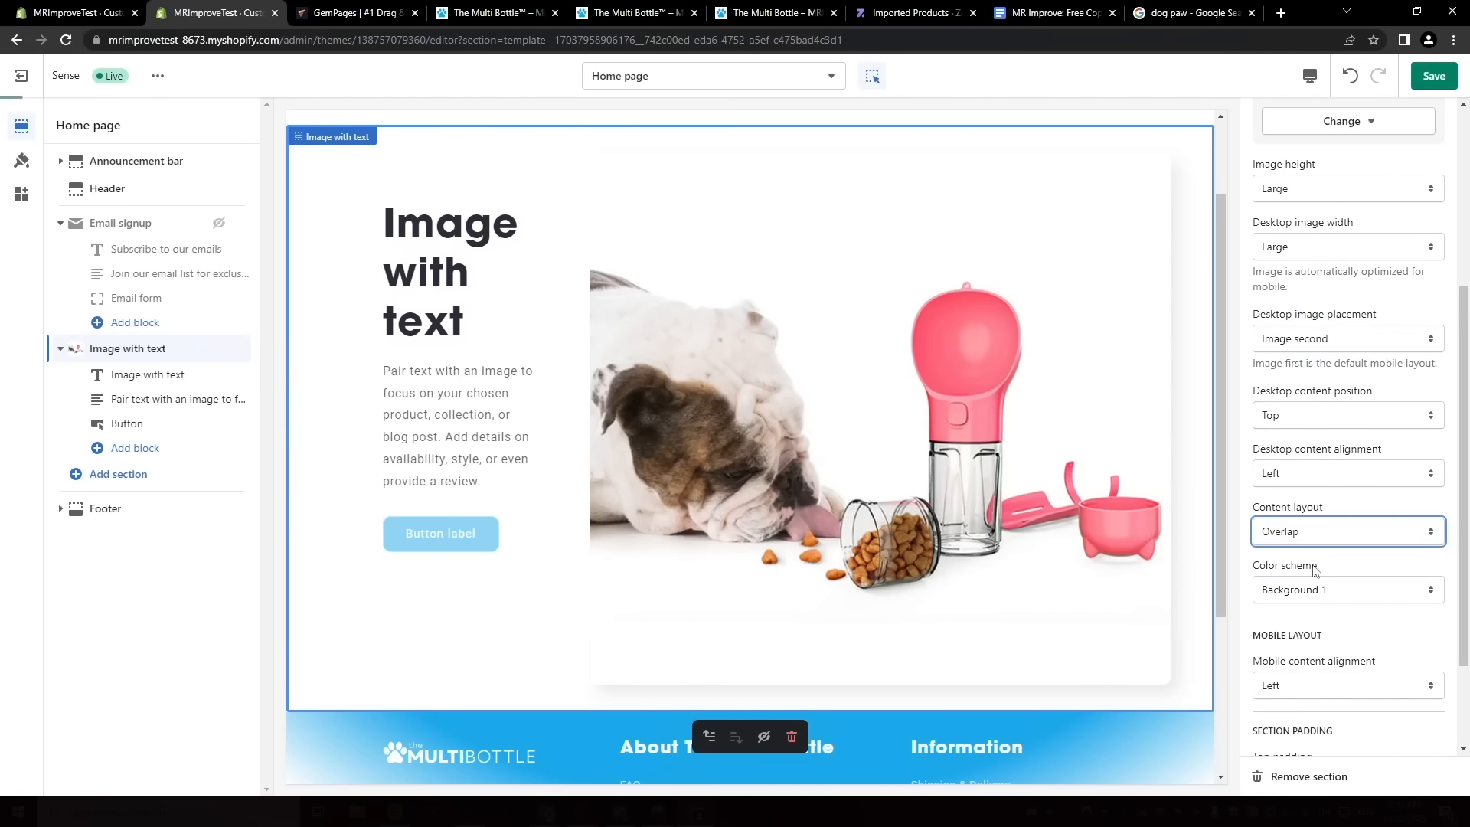
left_click(1323, 593)
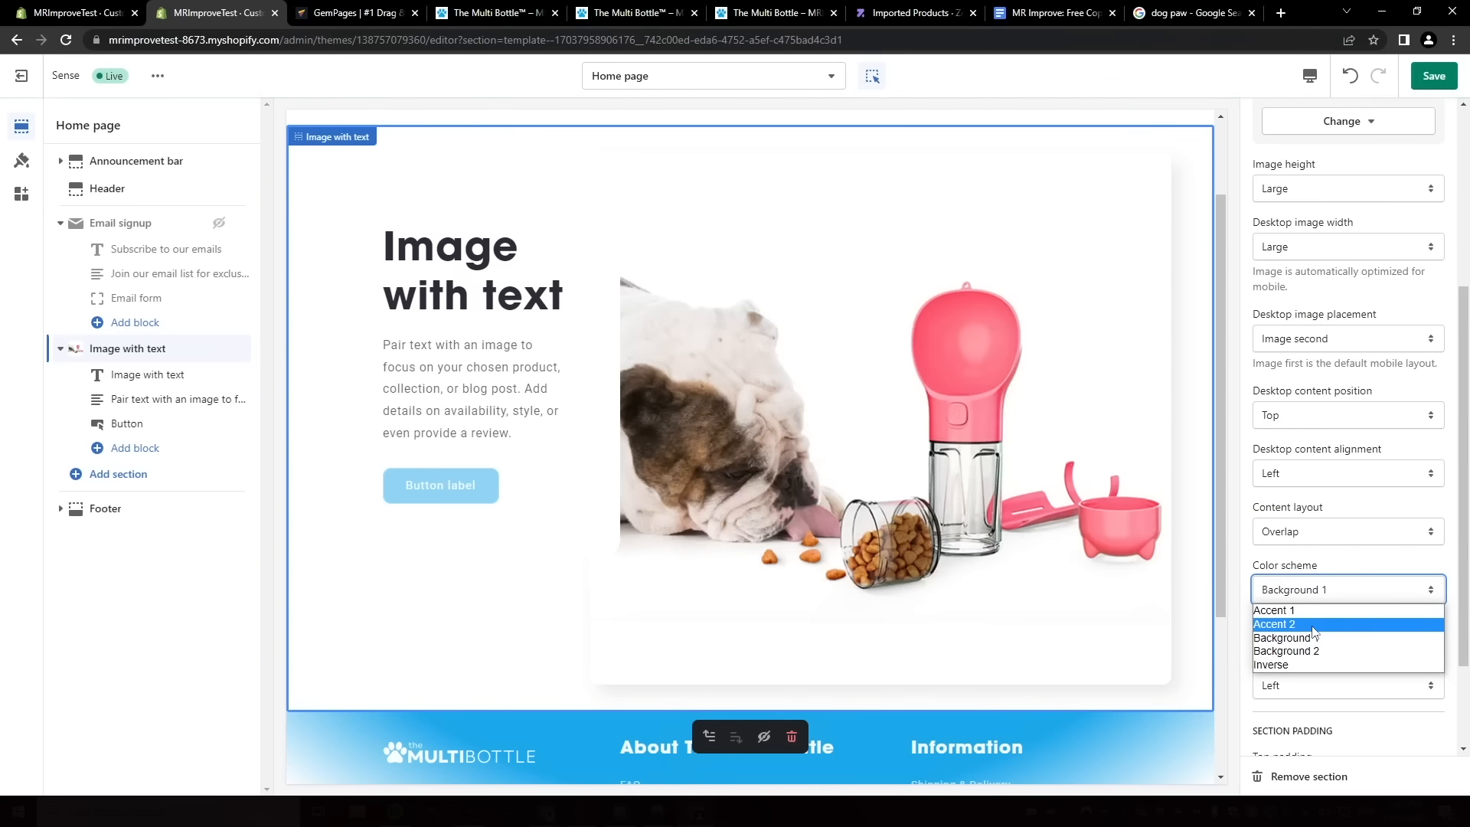
left_click(1314, 626)
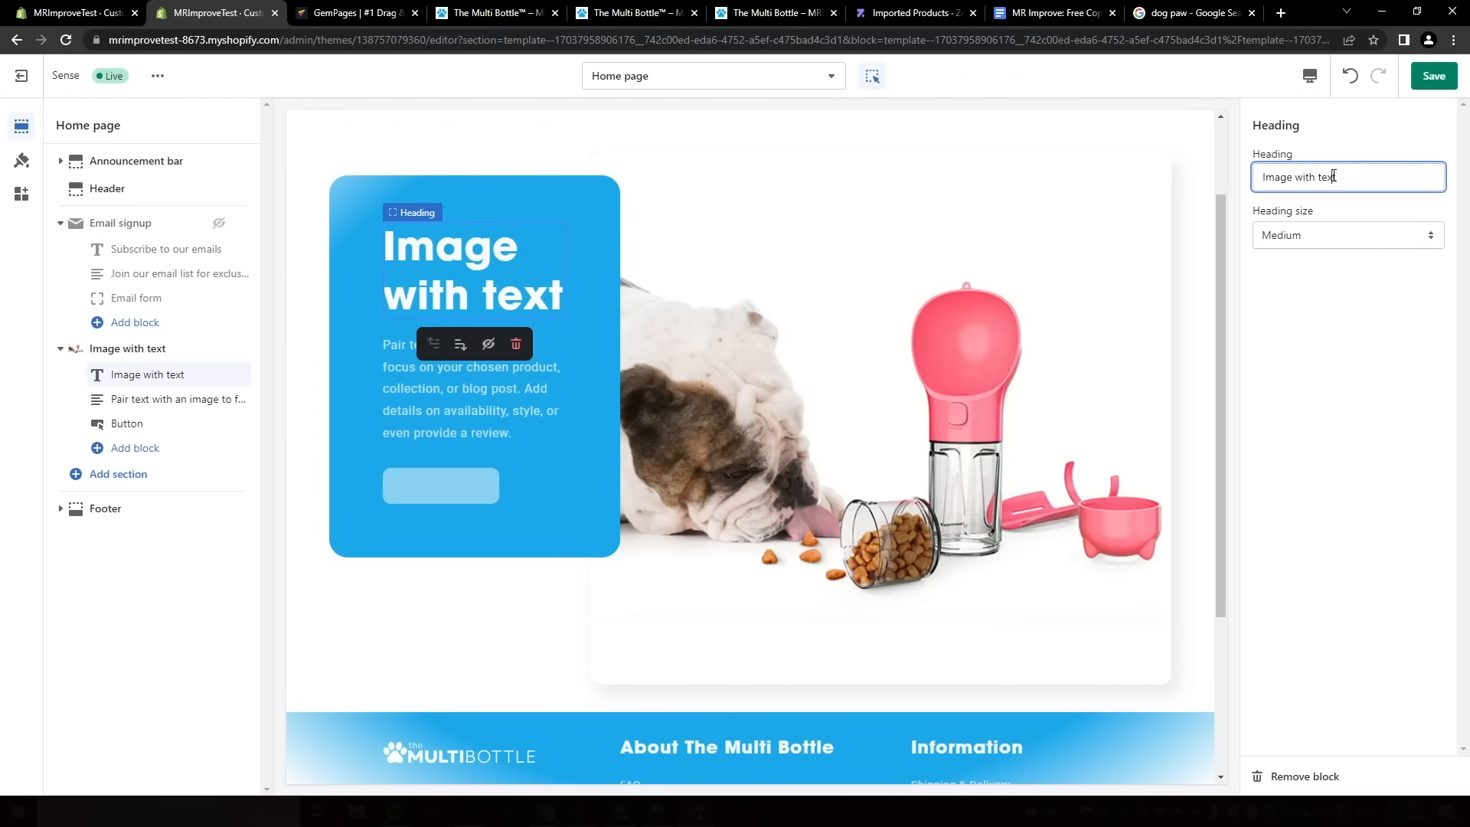
Set the heading to The MultiBottle™ (Small), paste the product description, and label the button Shop Now.
key("ctrl+a")
type("The MultiBottle™")
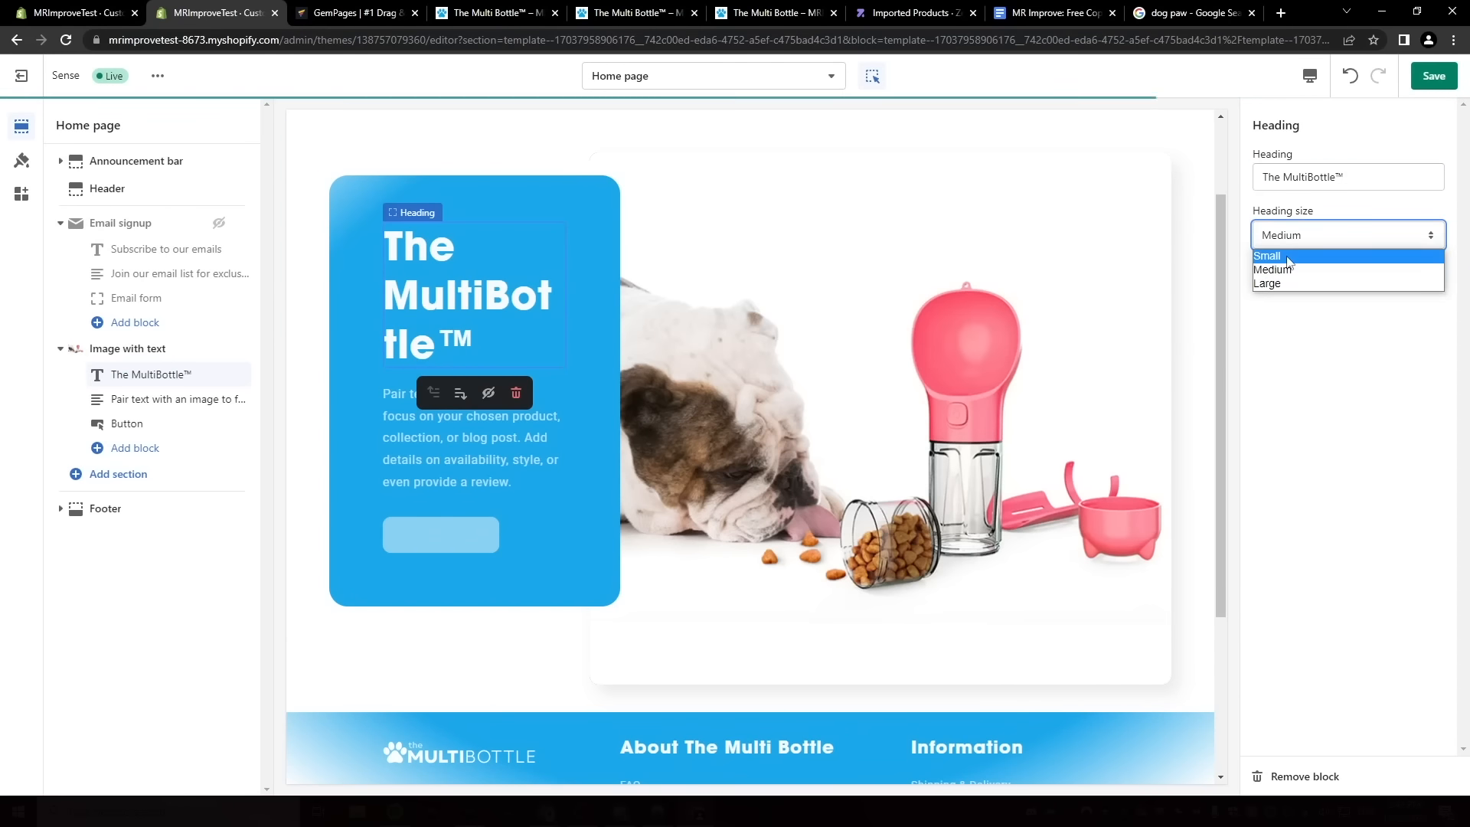
left_click(1287, 258)
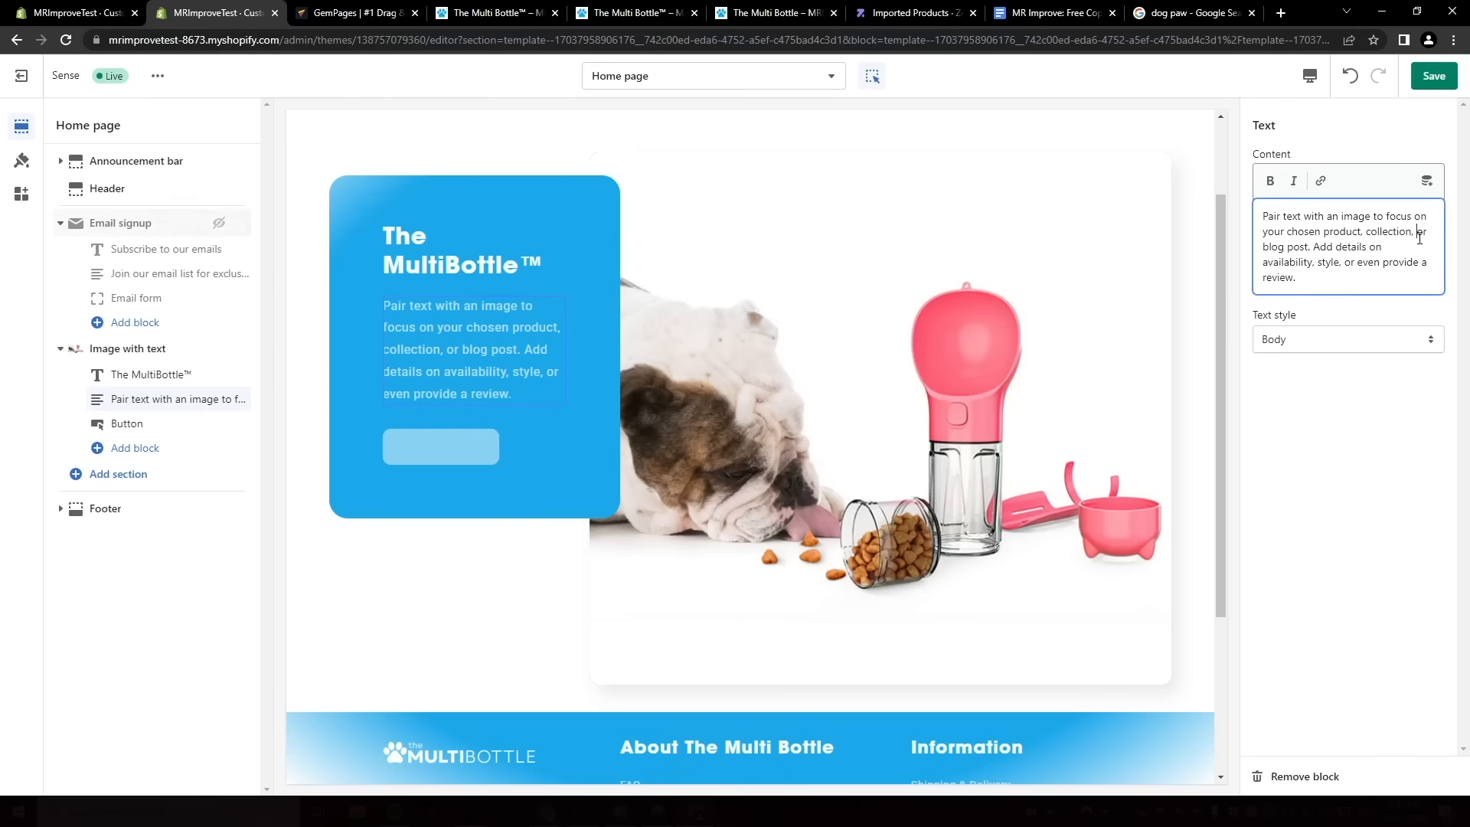
key("ctrl+a")
type("The Multi Bottle™ will not only make your life easier, but it will also make your dog happier.  Being able to give your dog some water and a treat on long walks, is essential for it to stay hydrated and healthy.")
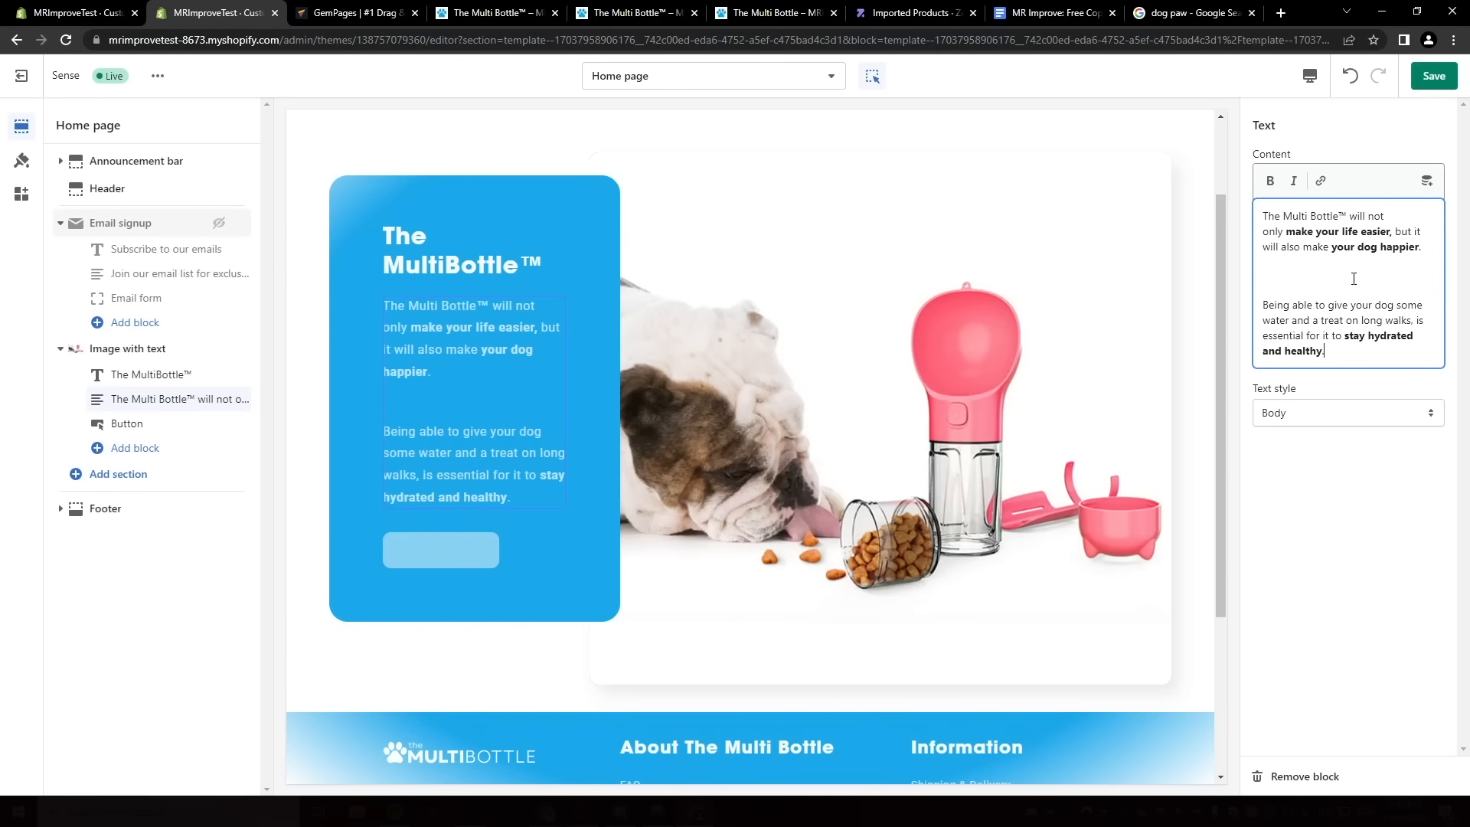
left_click(420, 520)
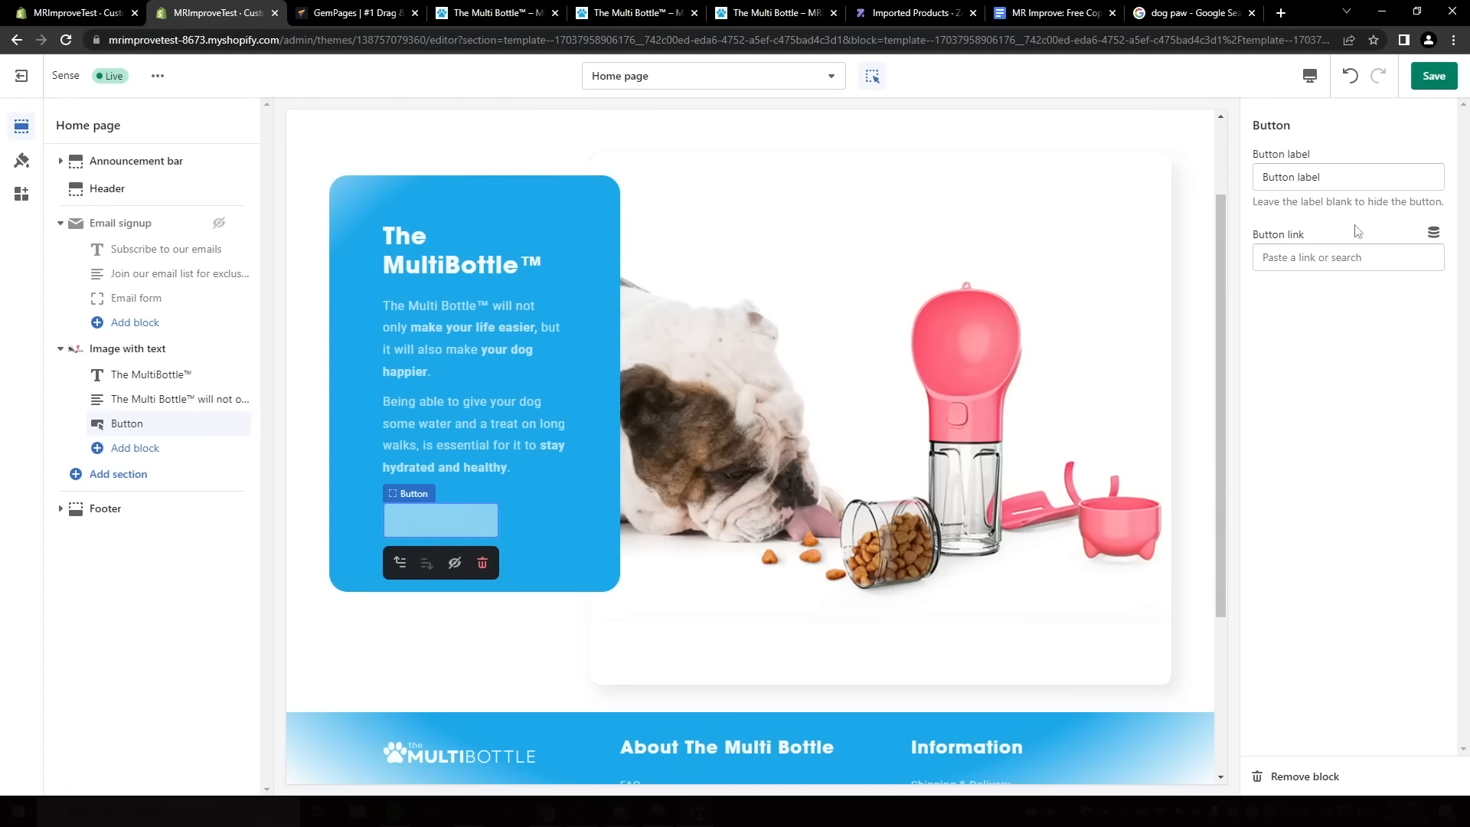
left_click(1326, 177)
type("Shop N")
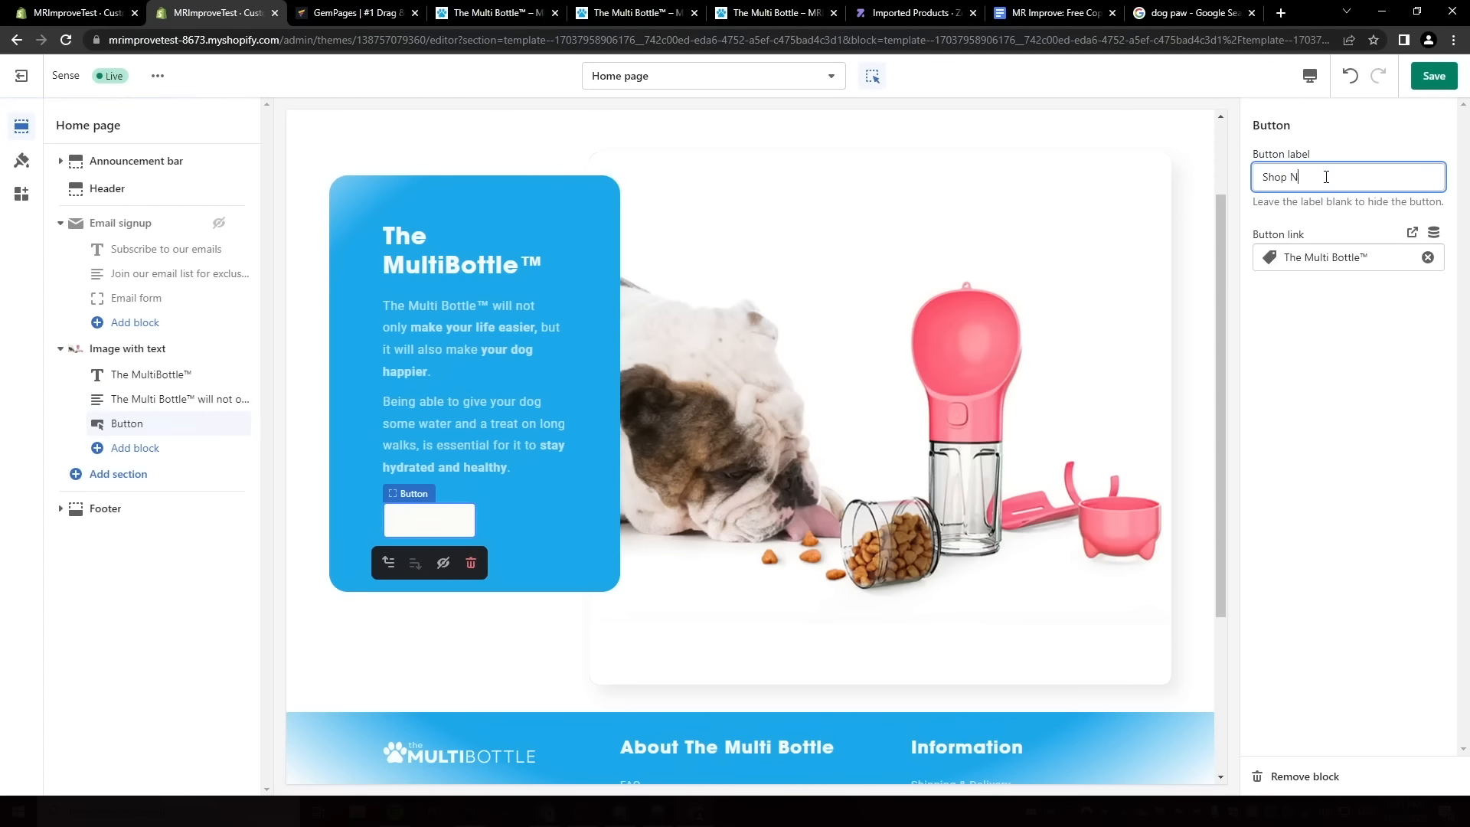
type("ow")
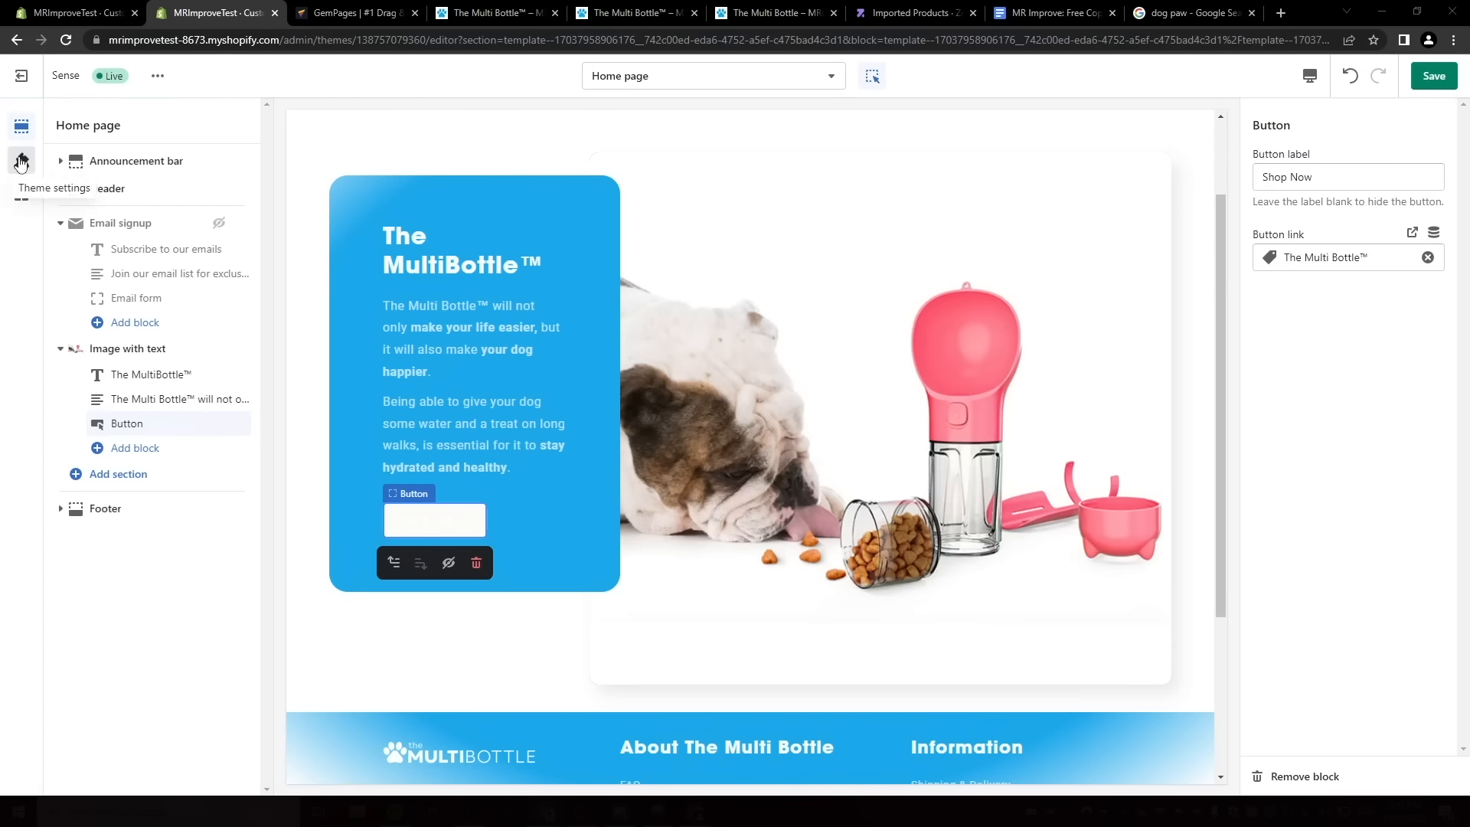
In theme colour settings, make solid button labels dark #2E2A39.
left_click(21, 162)
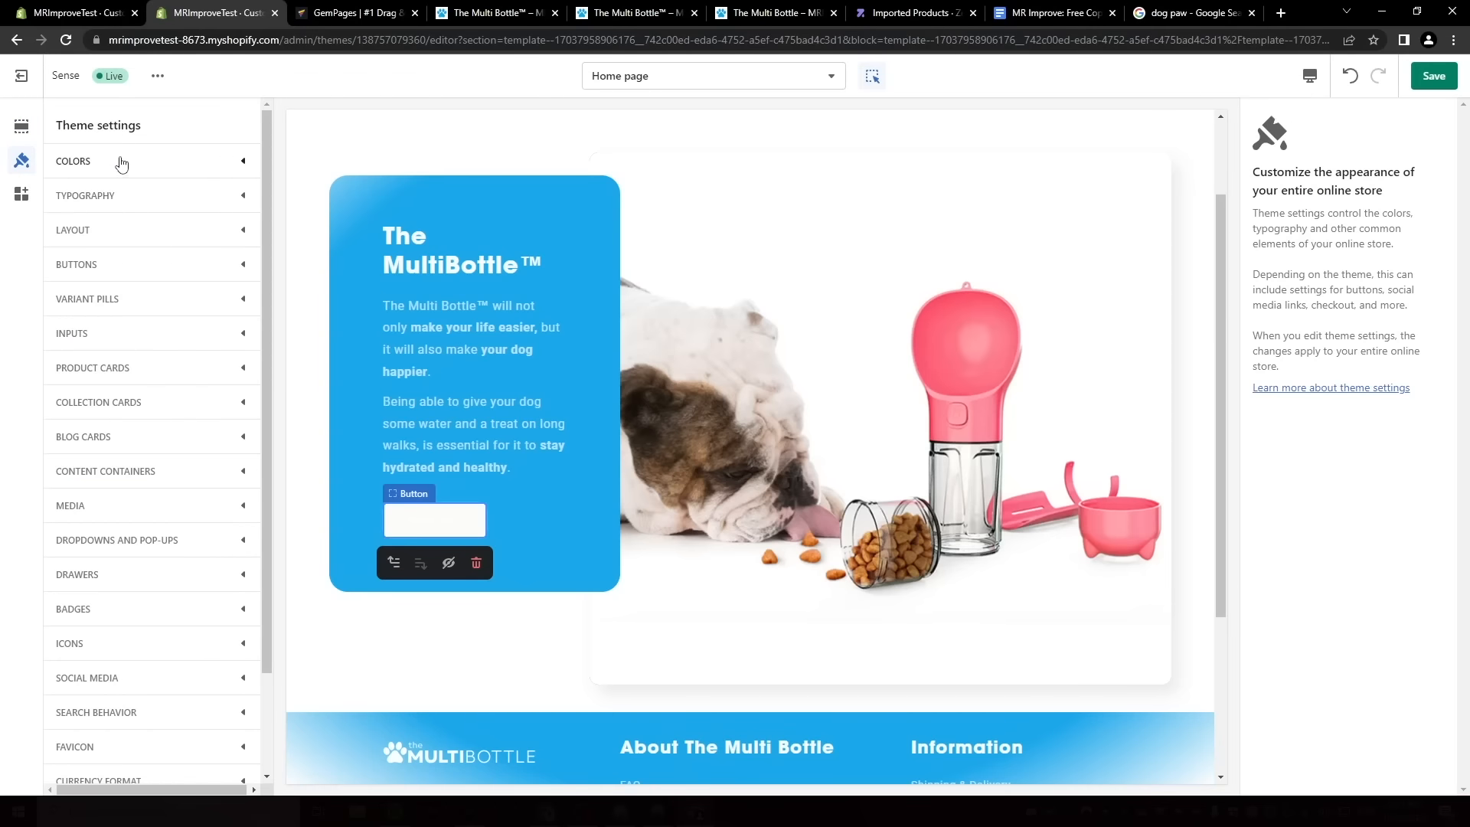
left_click(118, 161)
left_click(71, 221)
left_click(149, 343)
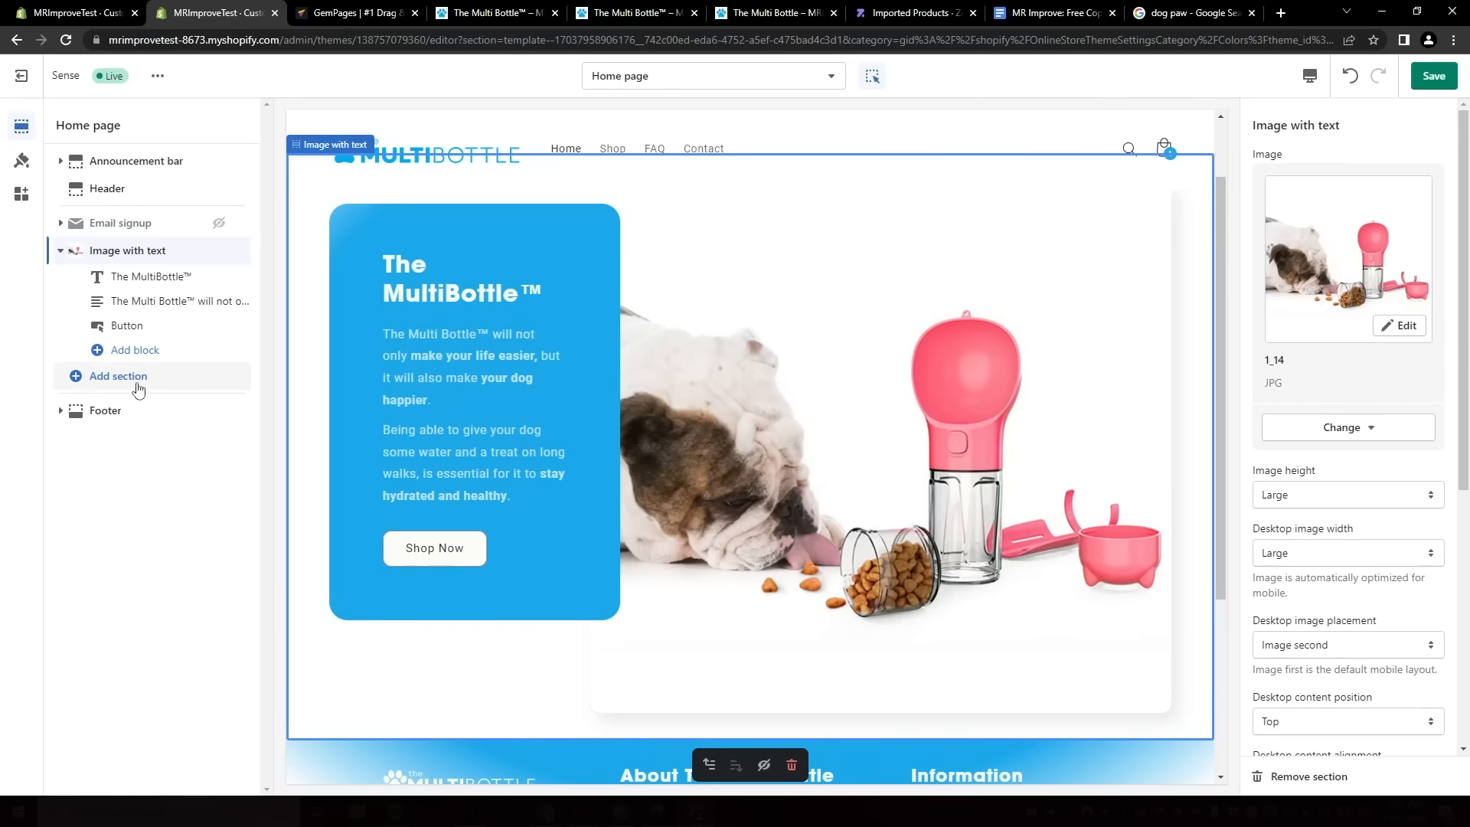
Add another Image with text section using the dog-on-grass image and Accent 2 colours.
left_click(138, 389)
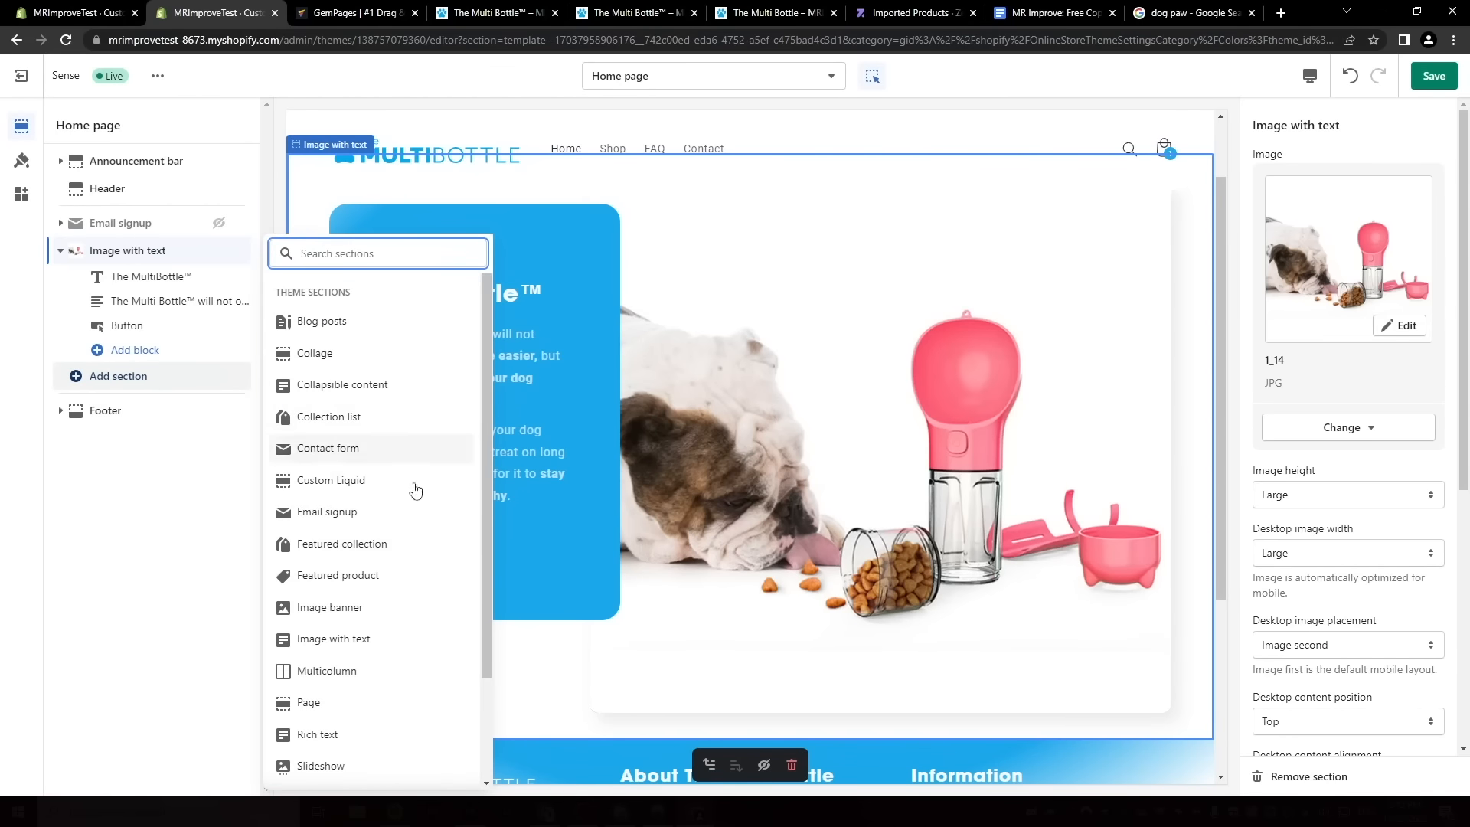
left_click(367, 647)
left_click(1355, 200)
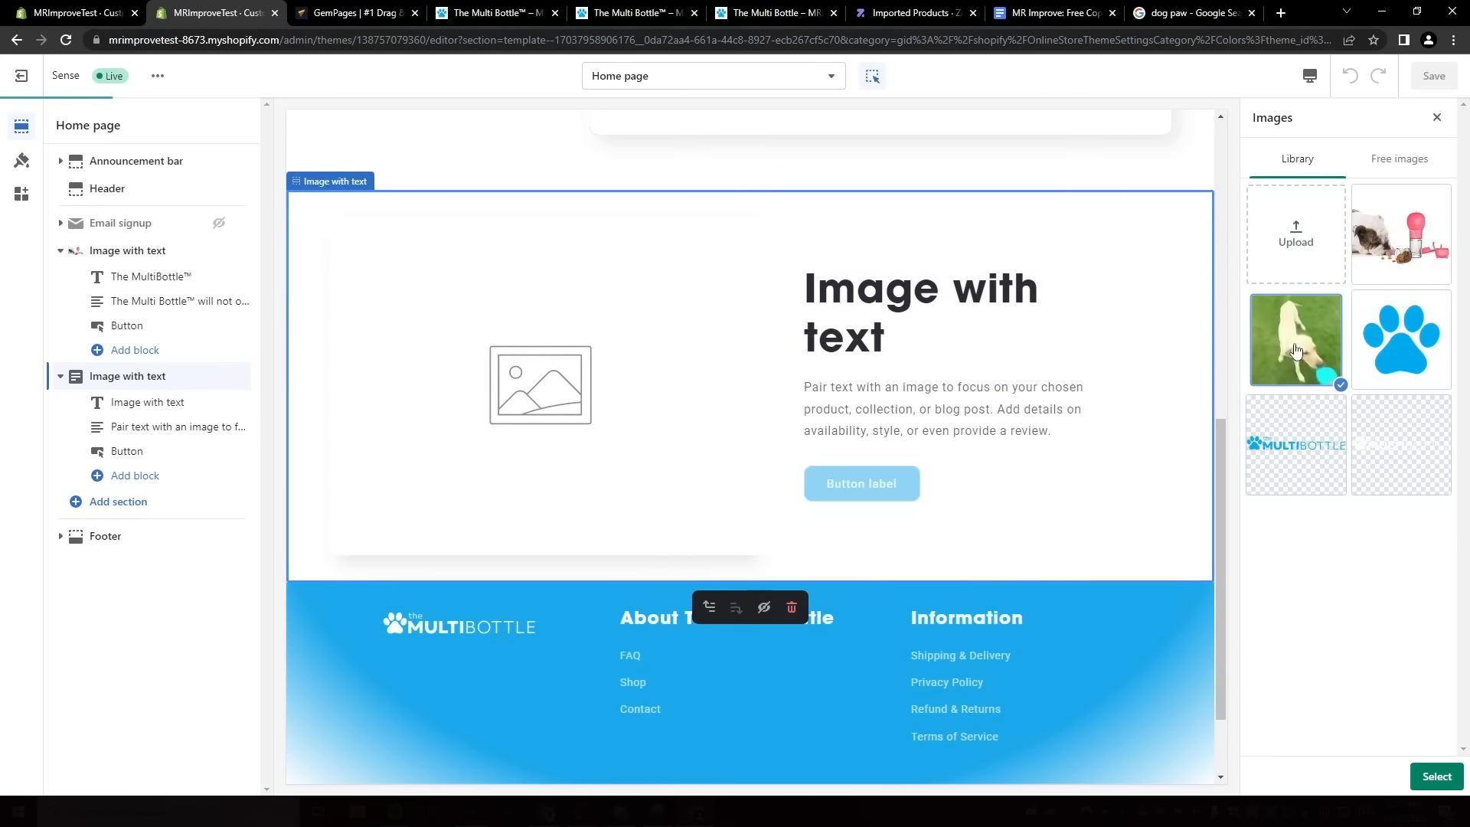
left_click(1296, 339)
left_click(1437, 776)
scroll(1347, 459, "down", 4)
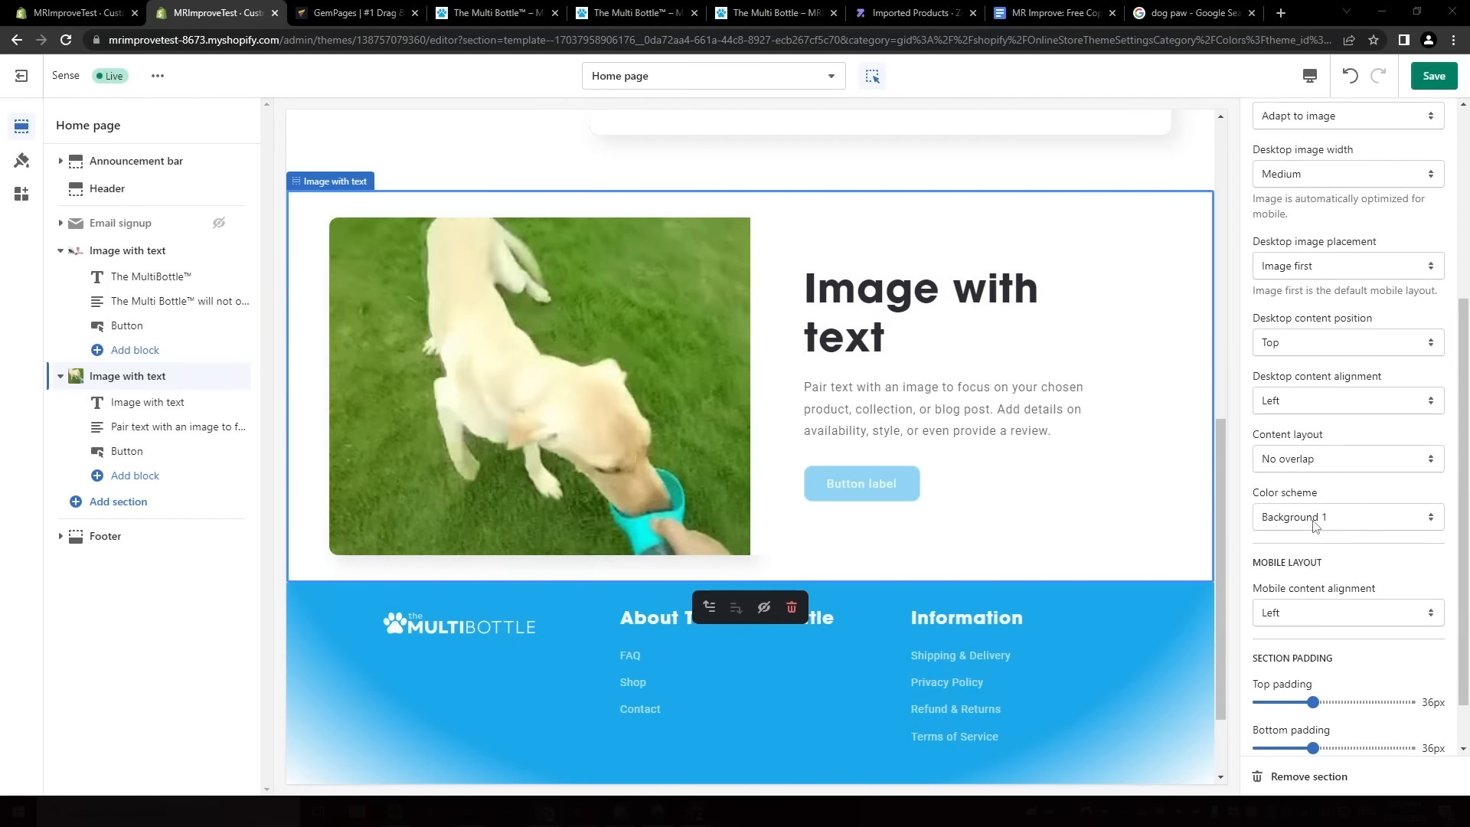
left_click(1347, 517)
left_click(1276, 558)
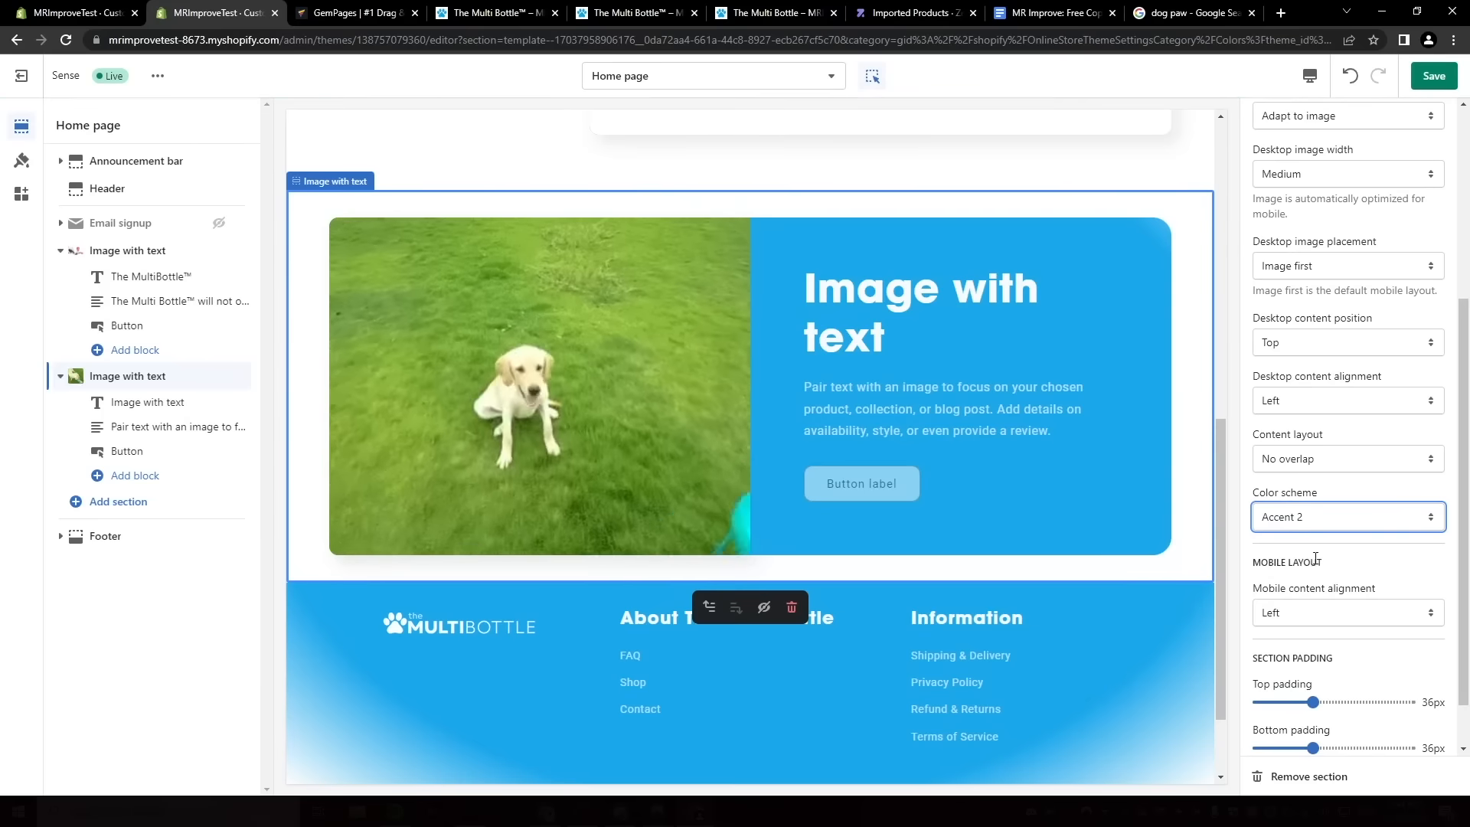
Title it YOUR DOG WILL THANK YOU (Small), delete the paragraph, label the button Shop Now, and add a Multicolumn section.
triple_click(1325, 184)
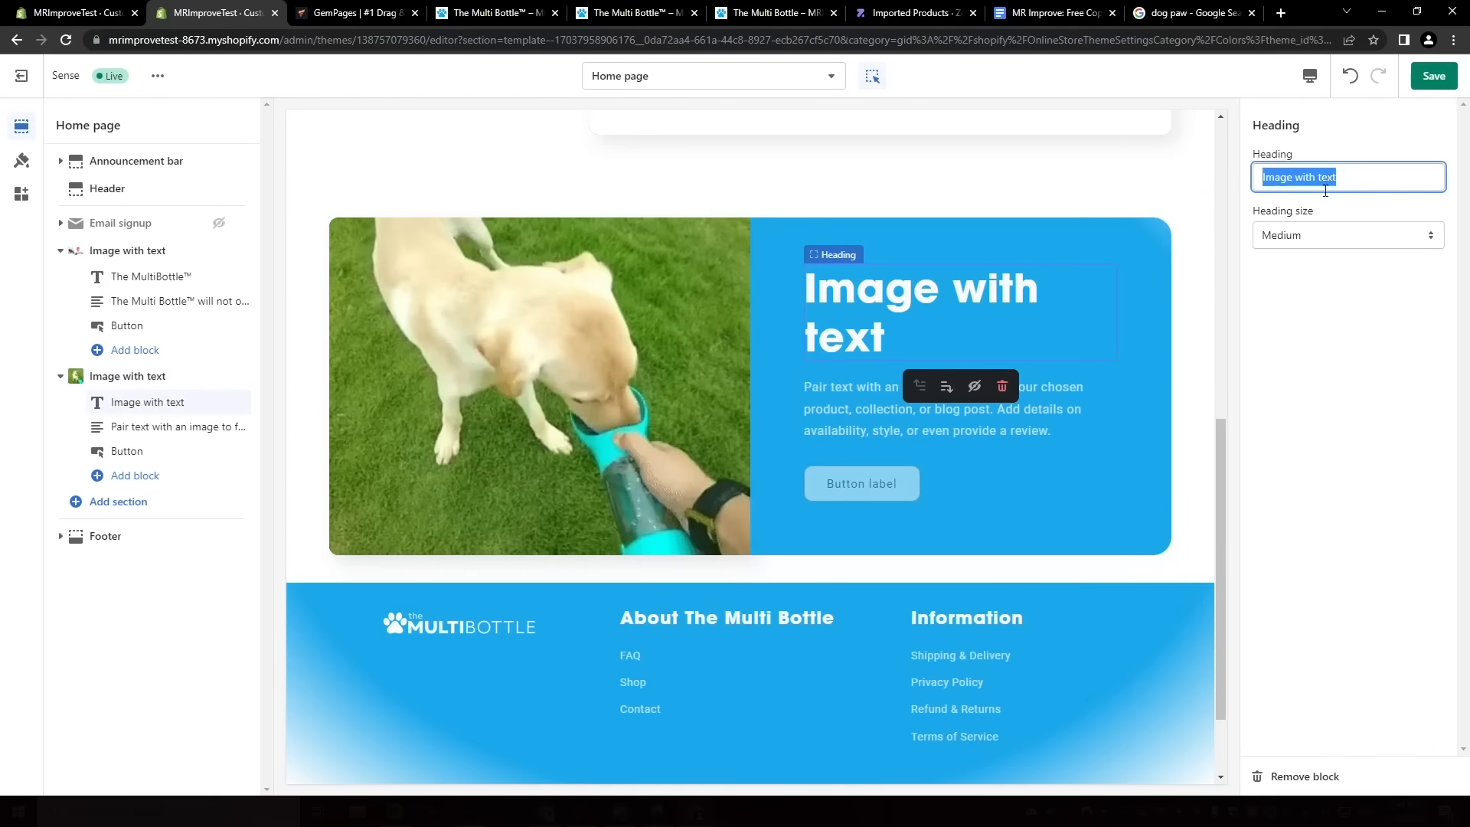
type("YOUR DOG WILL THANK YOU")
left_click(1286, 235)
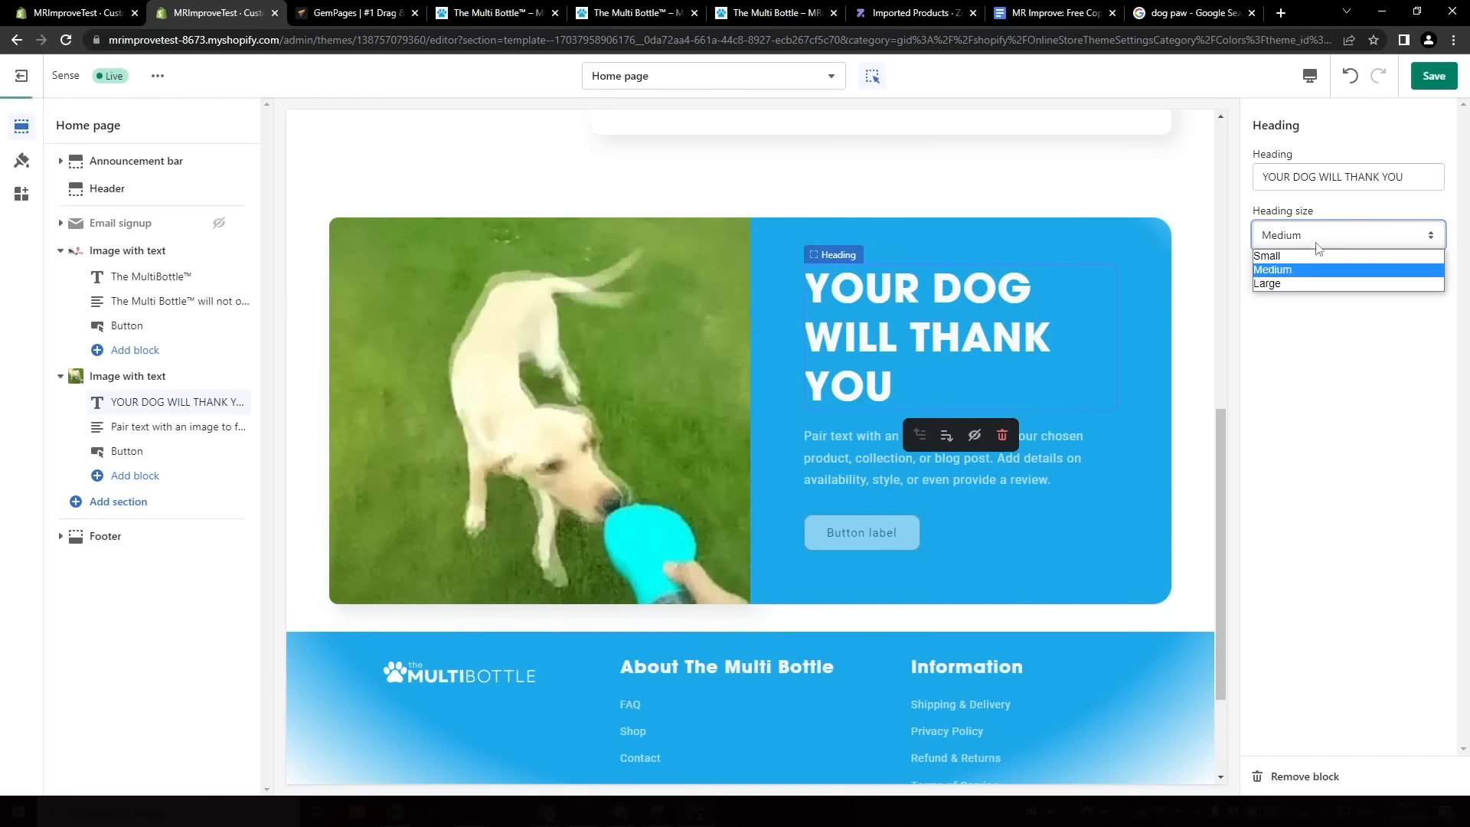
left_click(1286, 251)
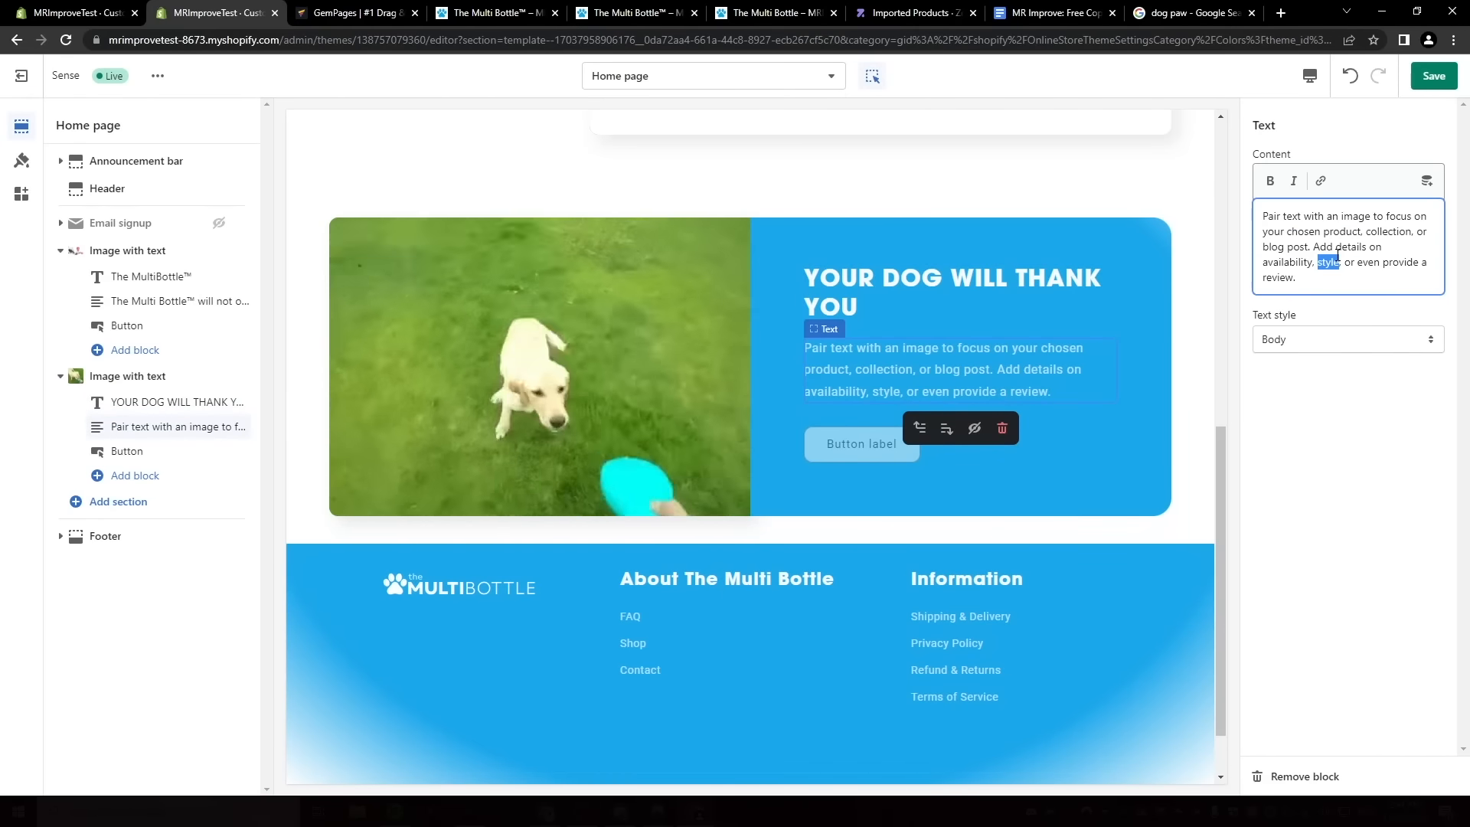
triple_click(1327, 261)
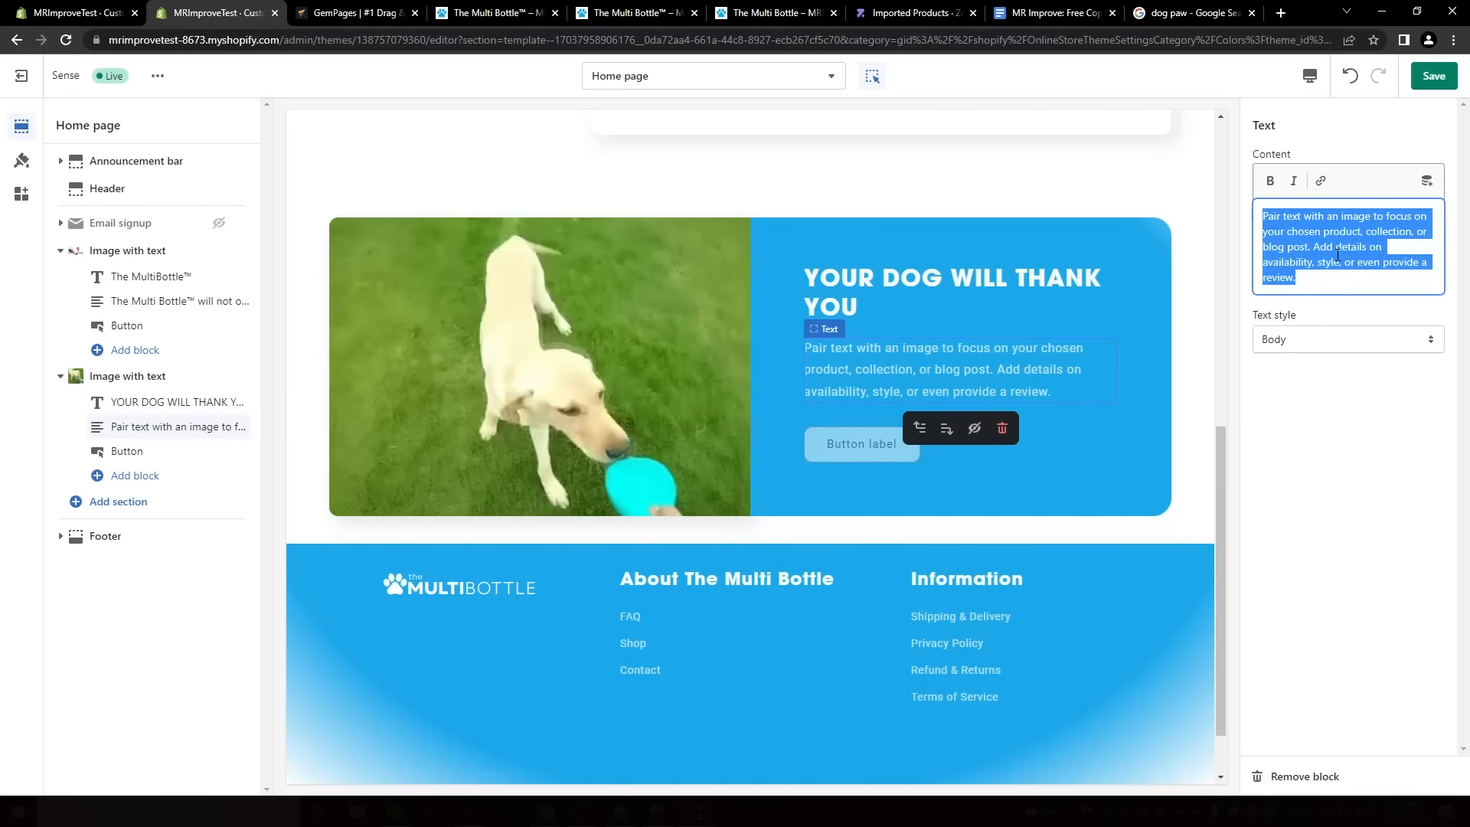
key("BackSpace")
triple_click(1324, 183)
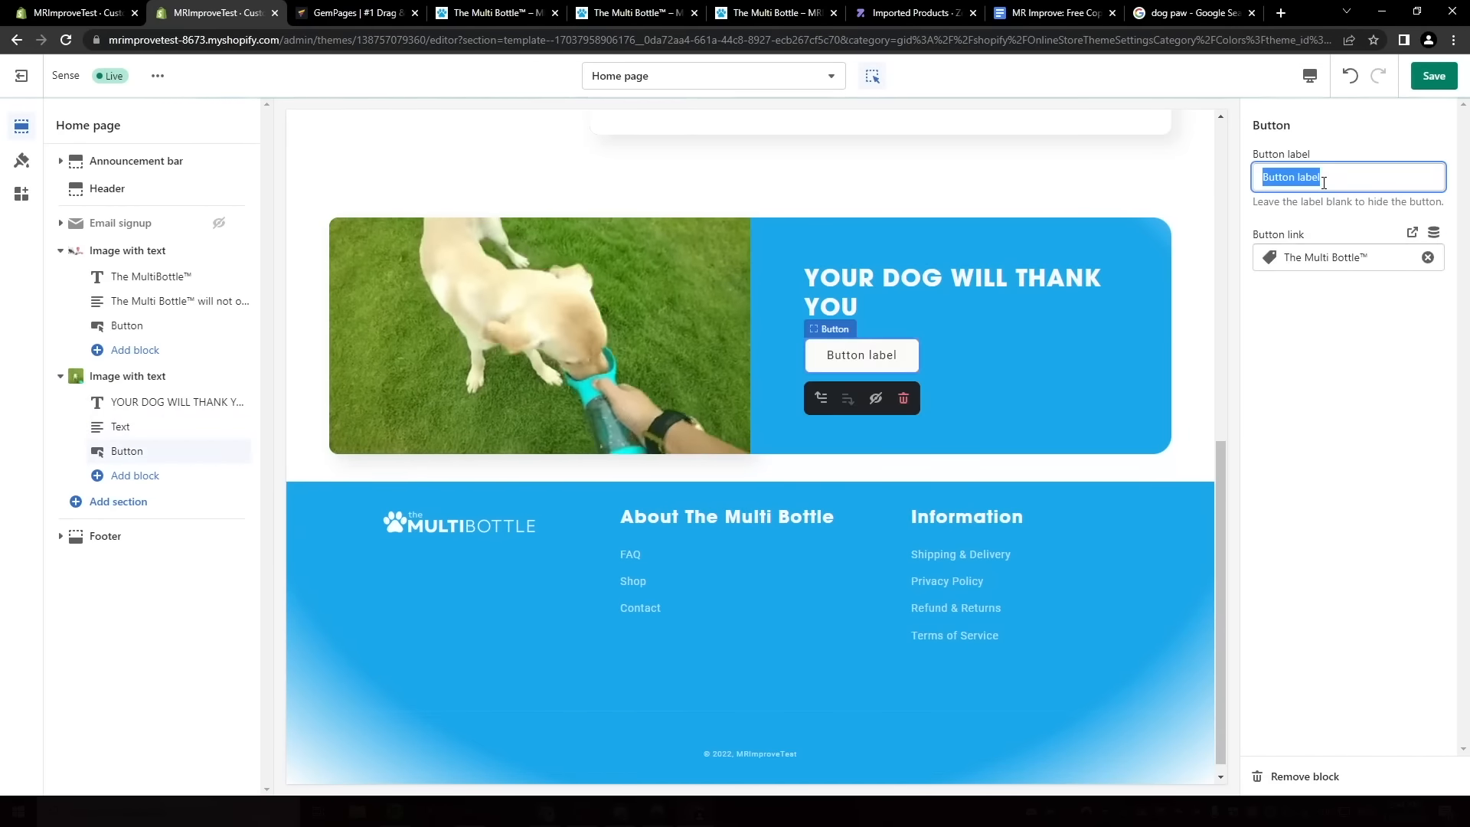
type("Shop Now")
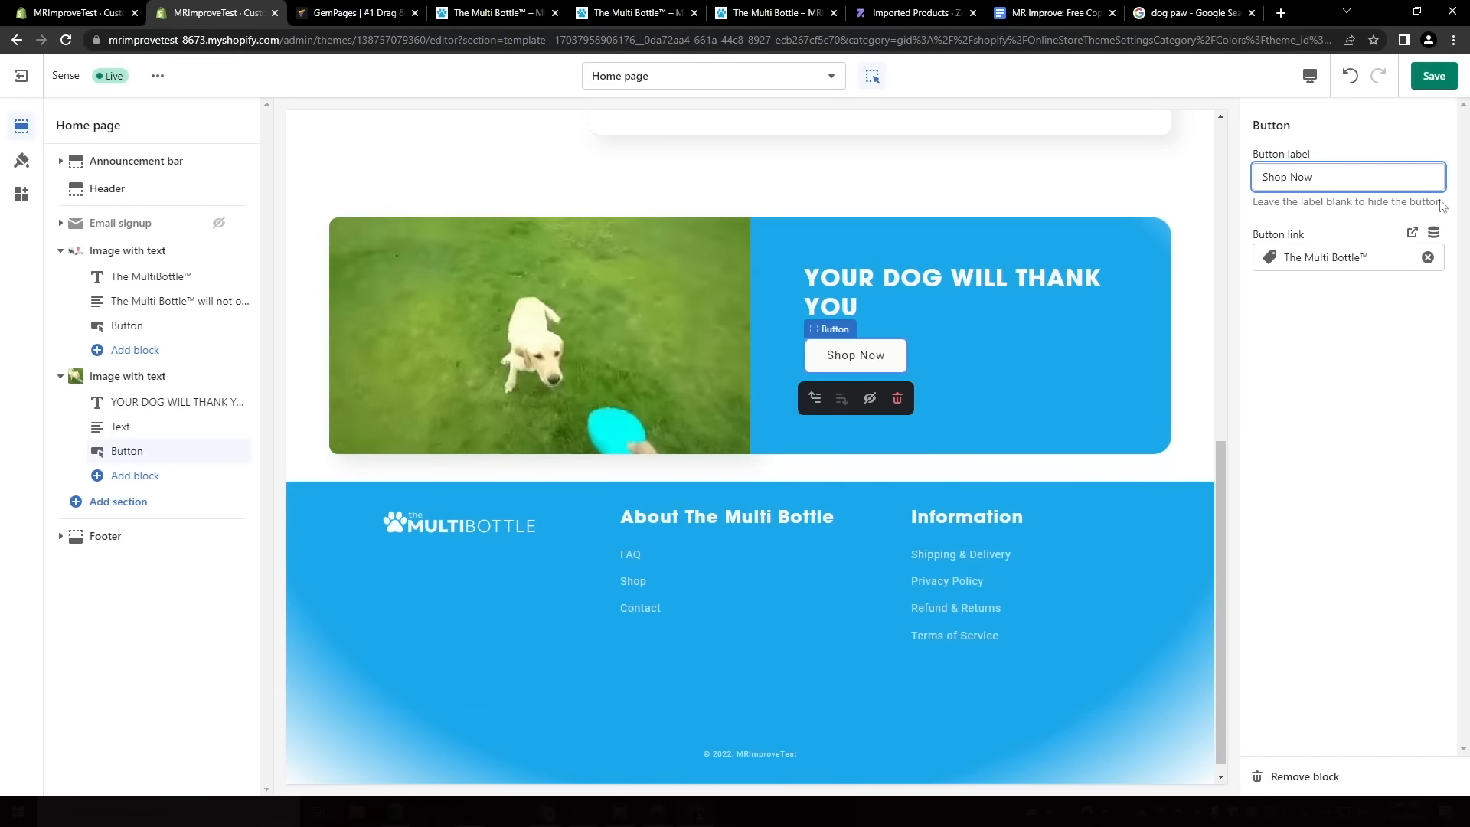
left_click(118, 501)
left_click(349, 664)
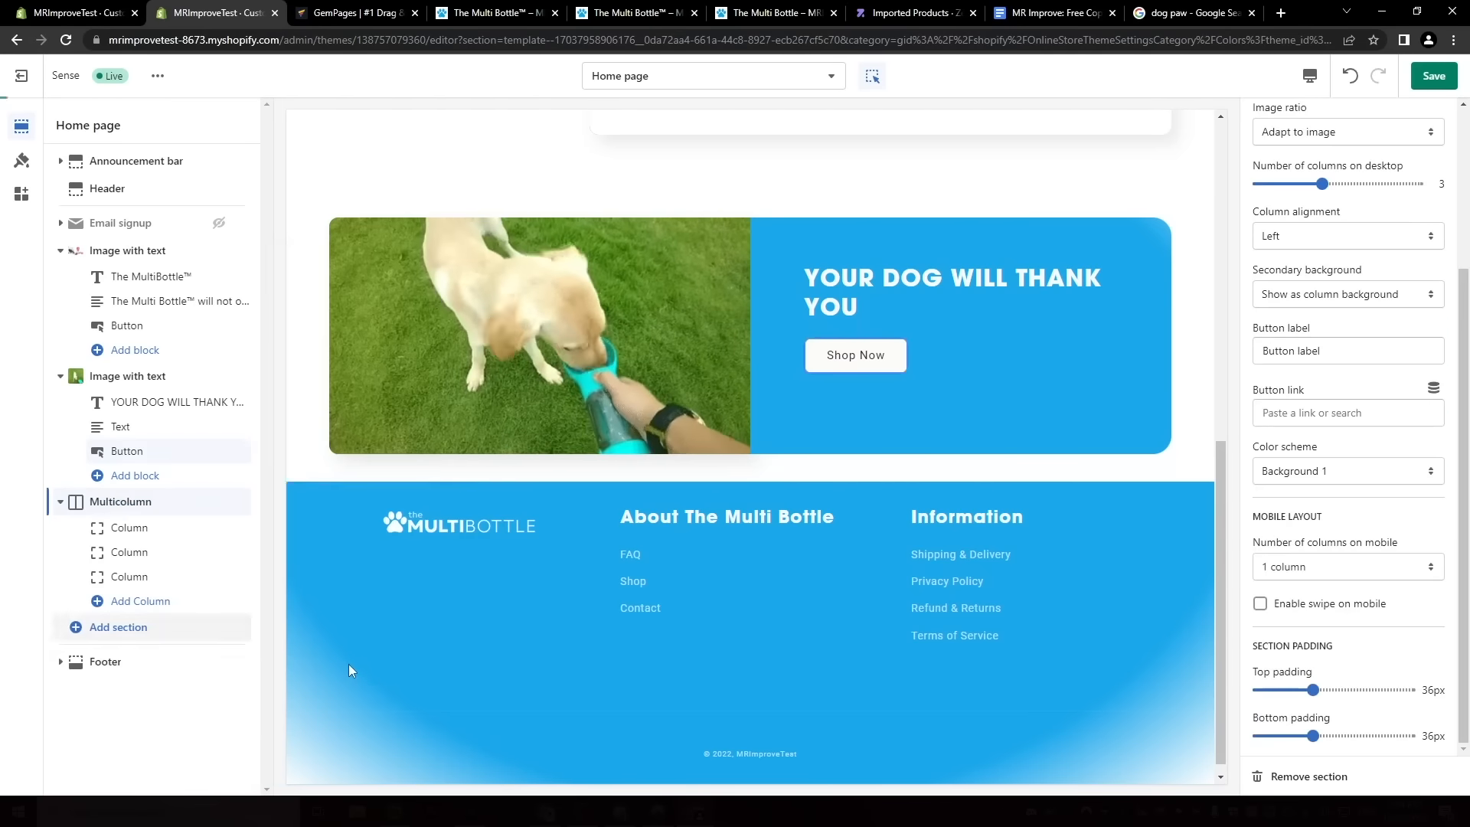
Title the Multicolumn section Our Customers with a Small heading.
scroll(1347, 383, "up", 5)
triple_click(1325, 177)
type("Our ")
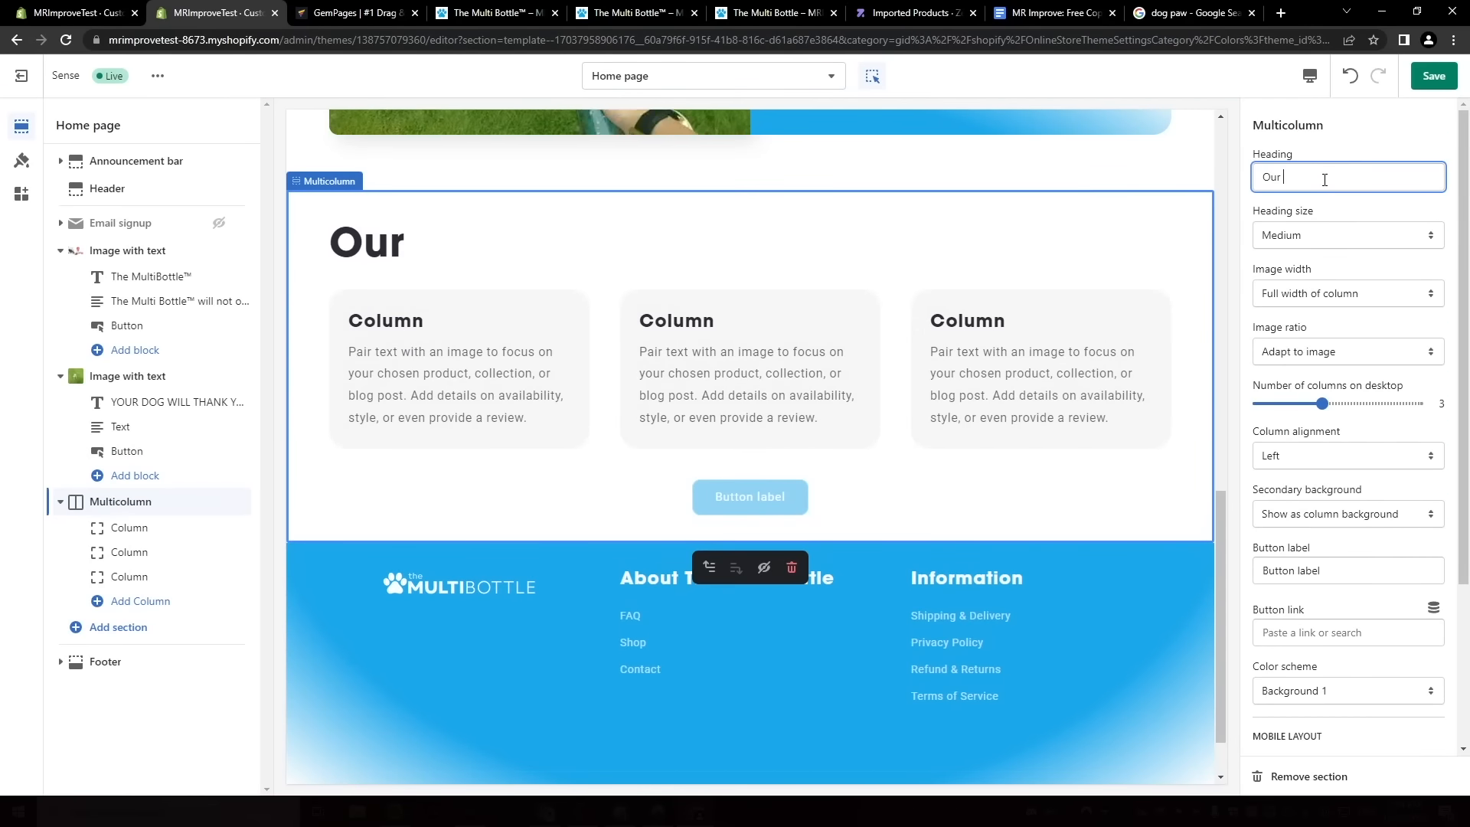
type("Customers")
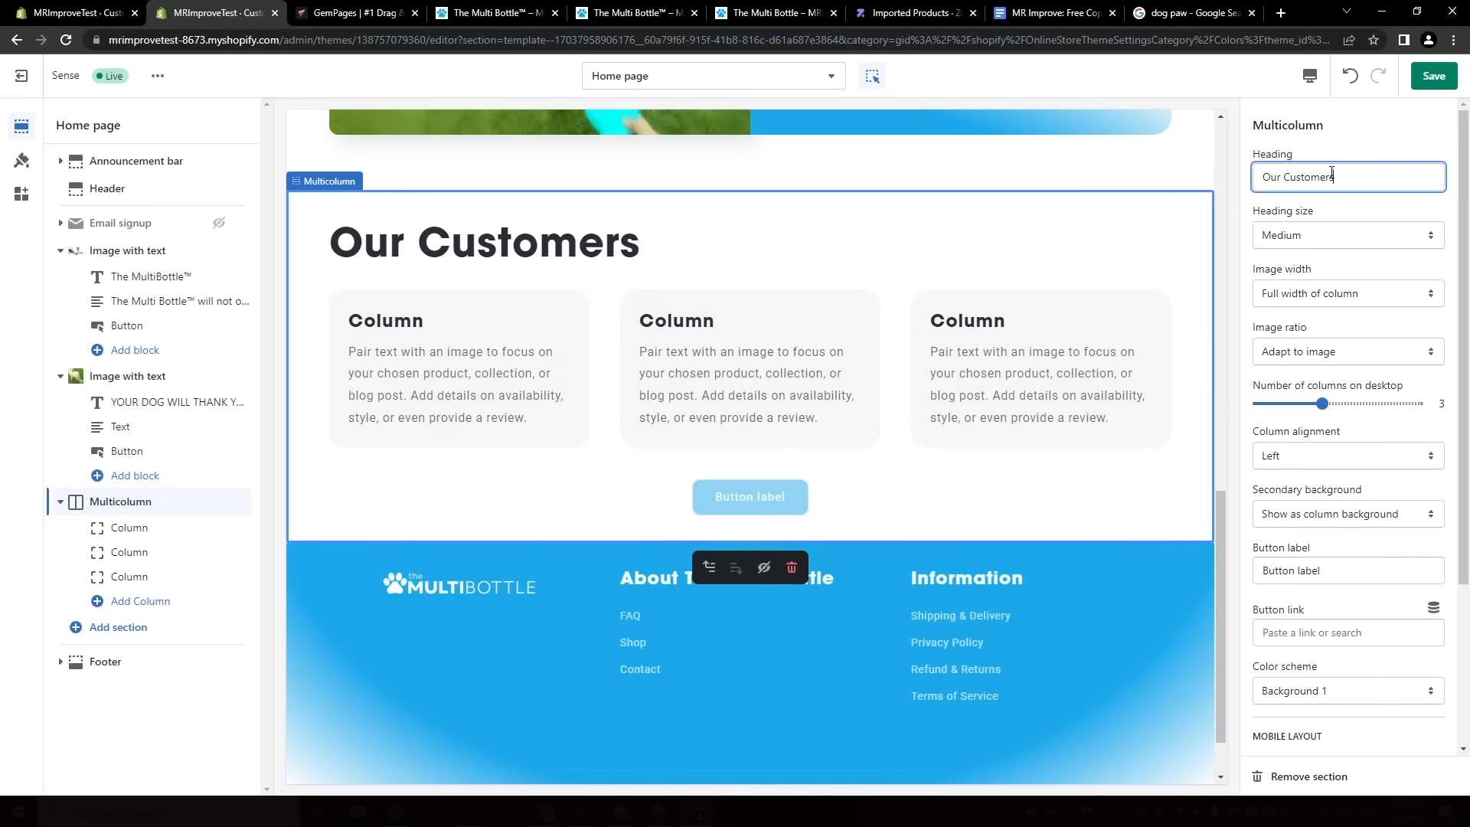
left_click(1320, 245)
left_click(1307, 264)
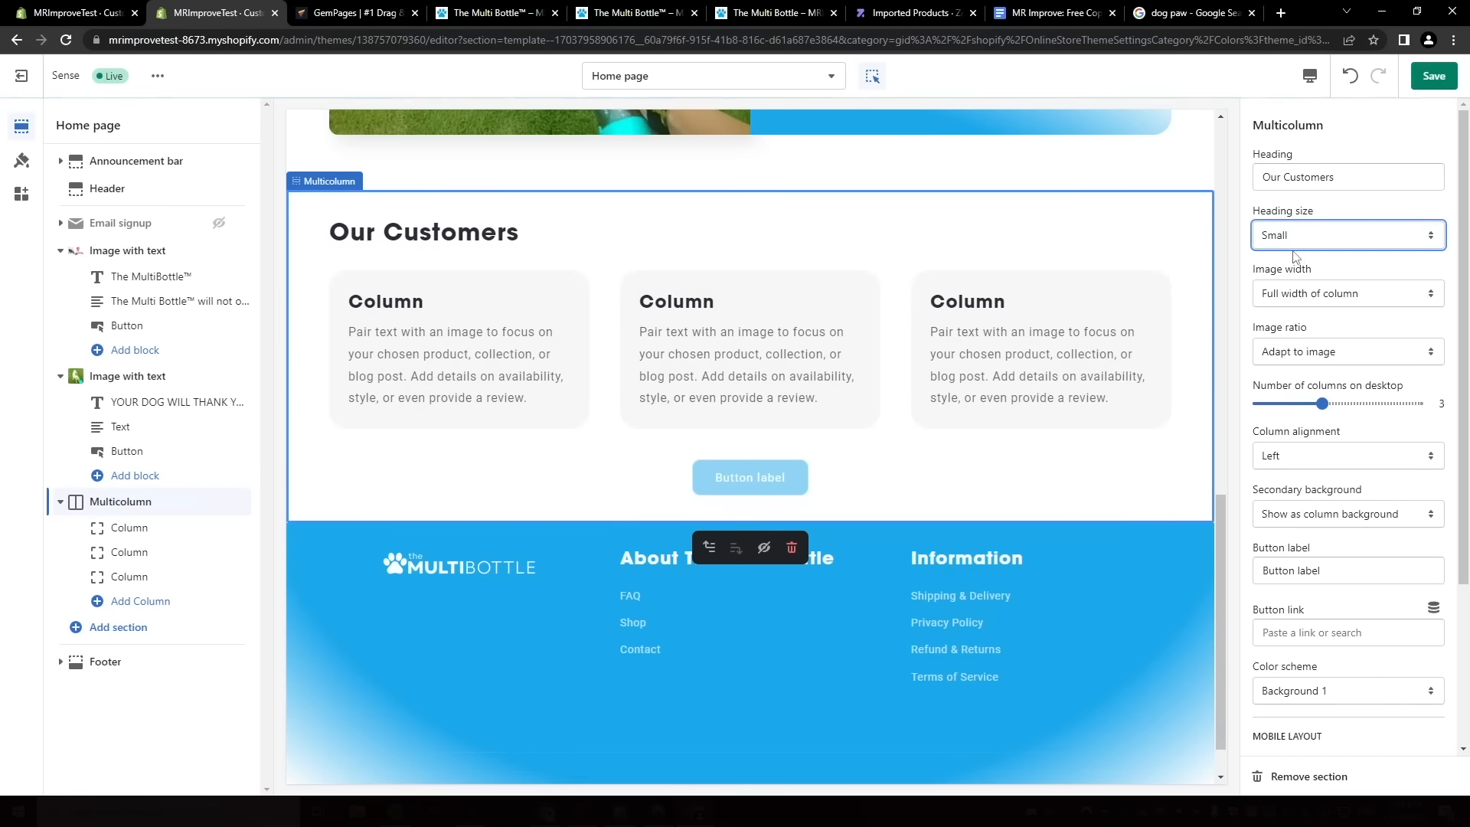
Paste the five-star customer testimonials into the columns and clear the button label.
left_click(469, 329)
left_click_drag(1305, 276, 1246, 277)
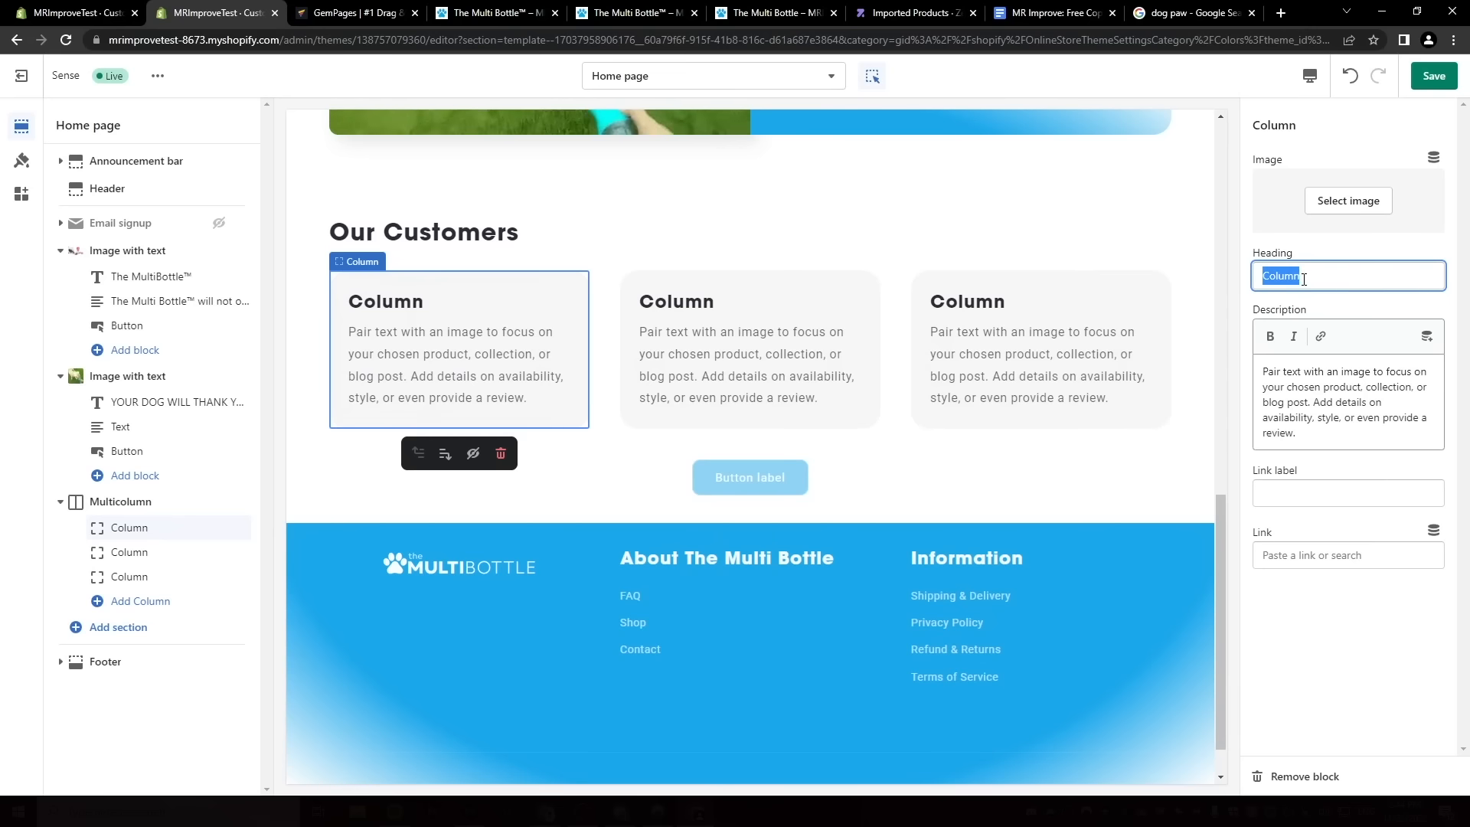
triple_click(1346, 411)
type("\"I used to have a water bottle, treats and poop bags separate and it took up so much space. Wish I found this sooner!\"")
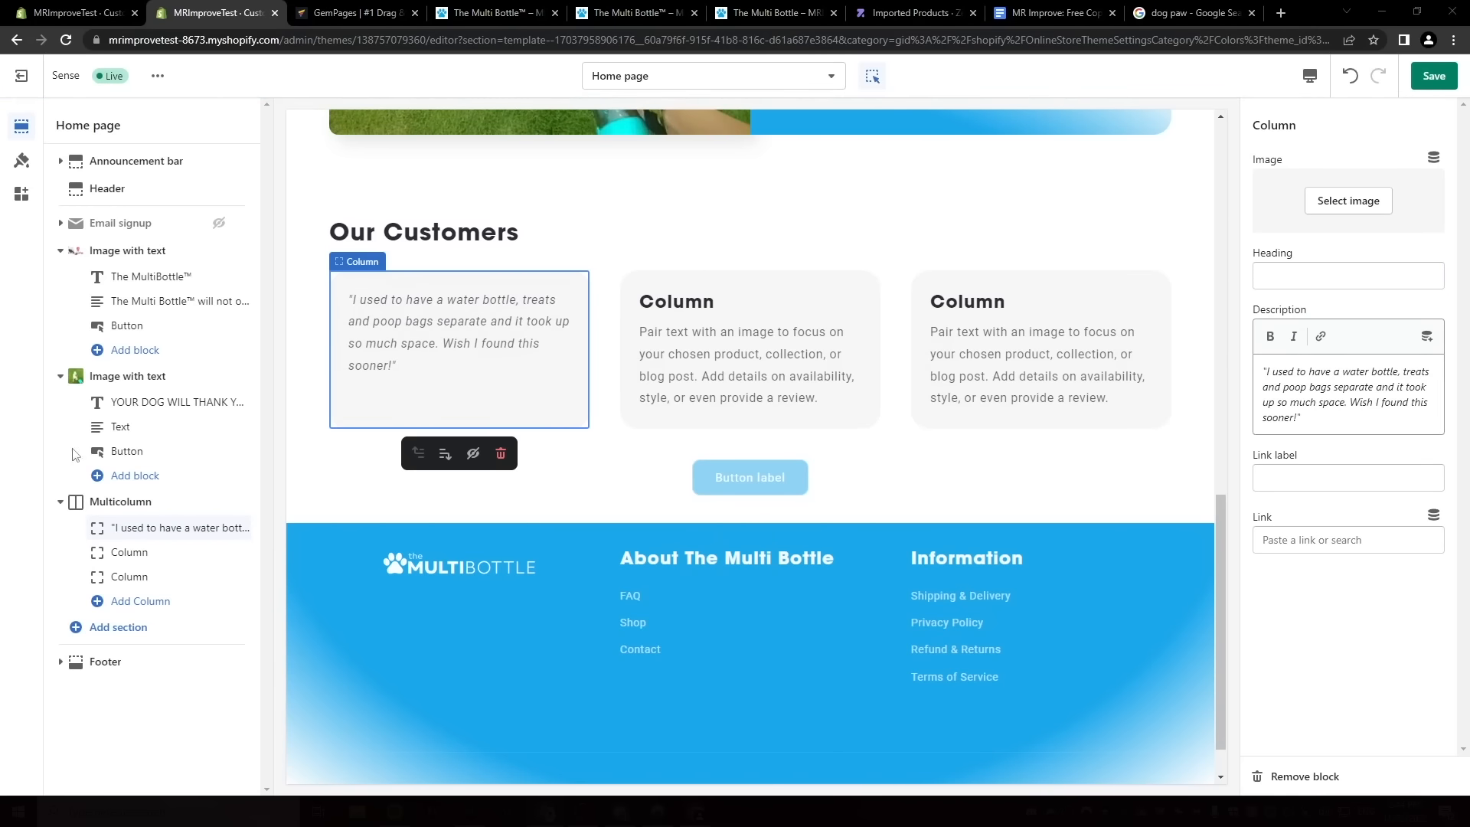
key("ctrl+a")
type("\"I used to have a water bottle, treats and poop bags separate and it took up so much space. Wish I found this sooner!\" - Jane, USA⭐⭐⭐⭐⭐")
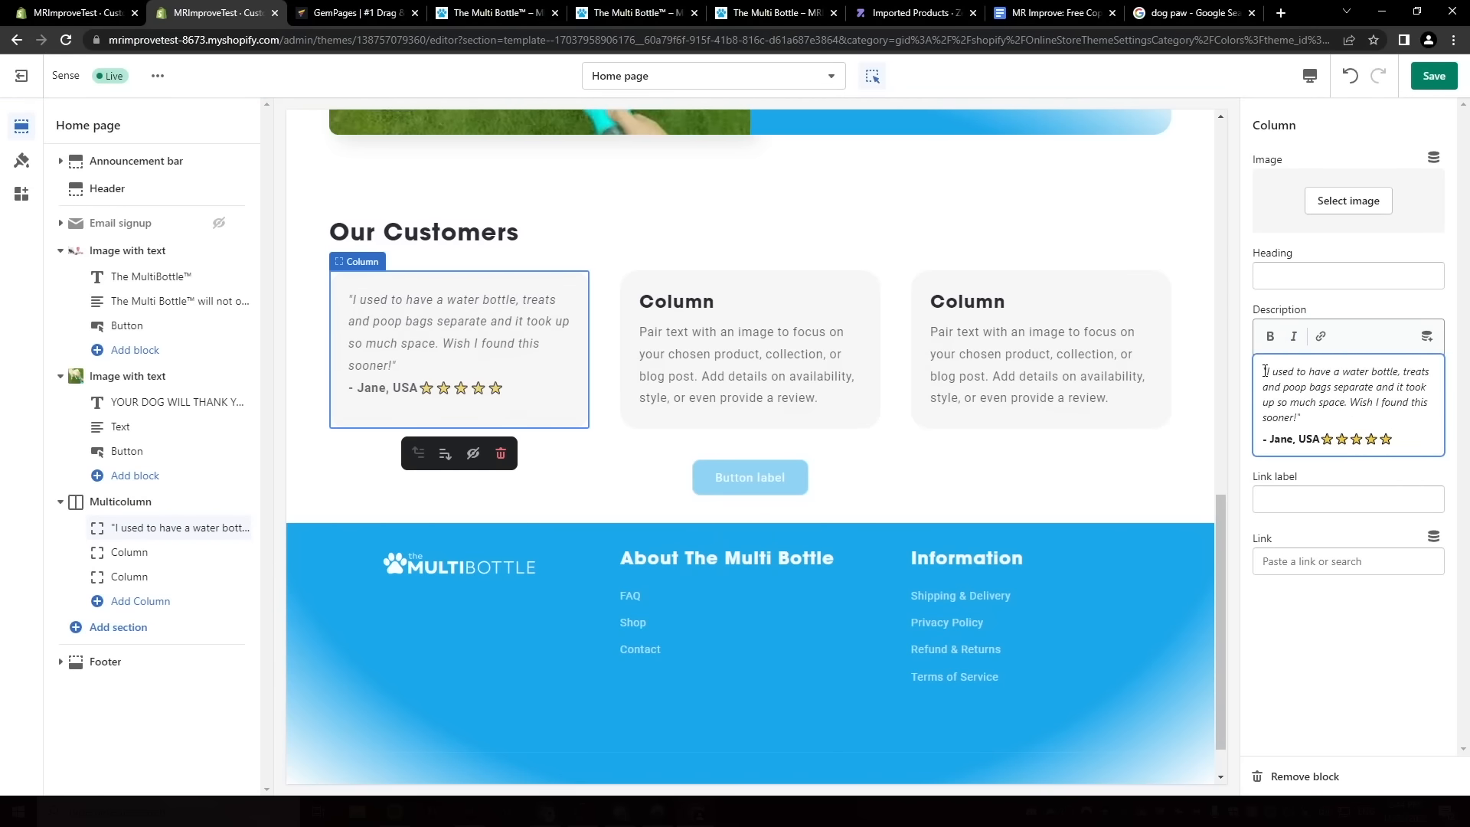
left_click_drag(1265, 371, 1337, 426)
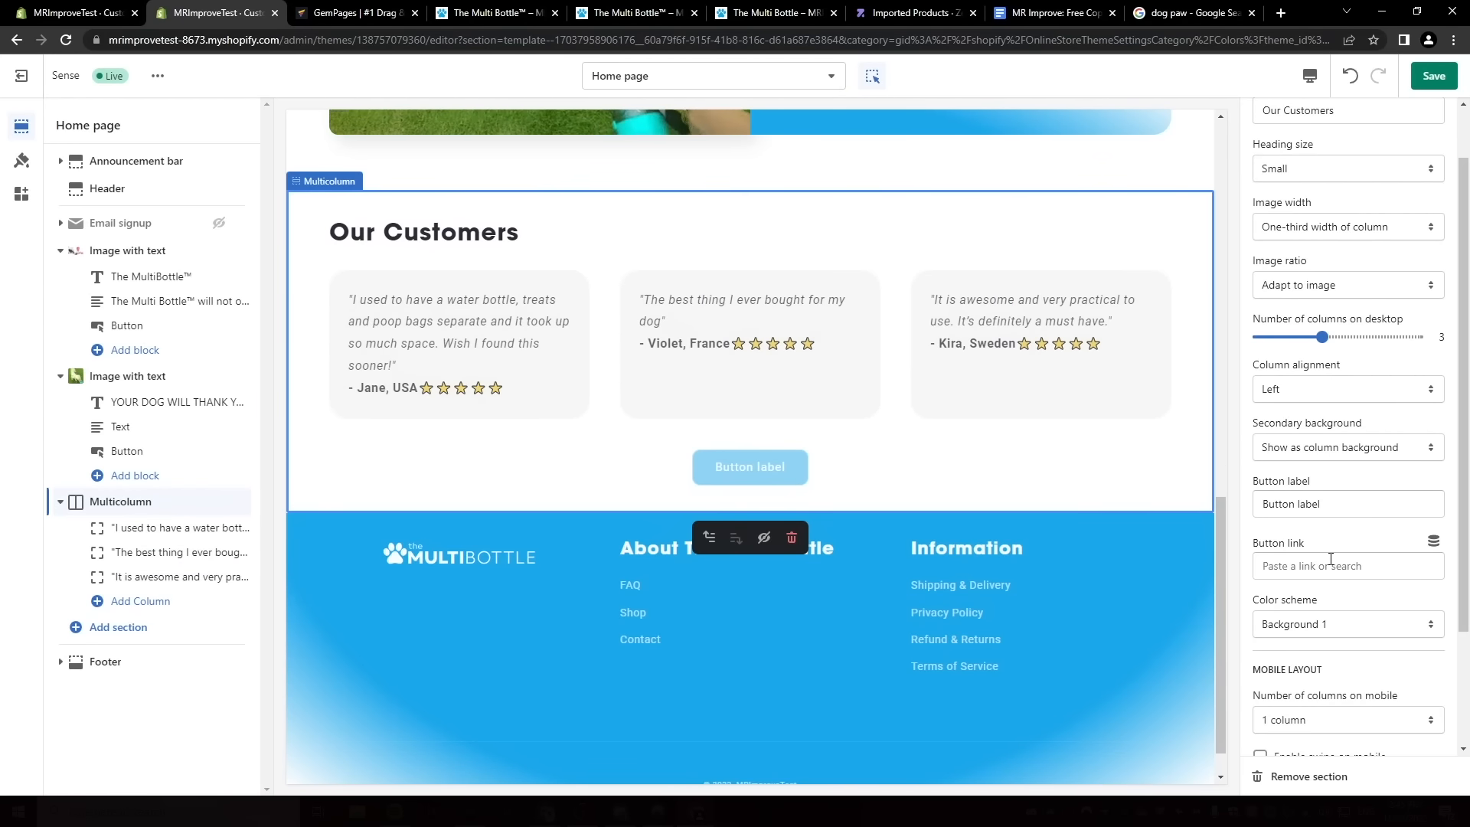
triple_click(1340, 508)
key("BackSpace")
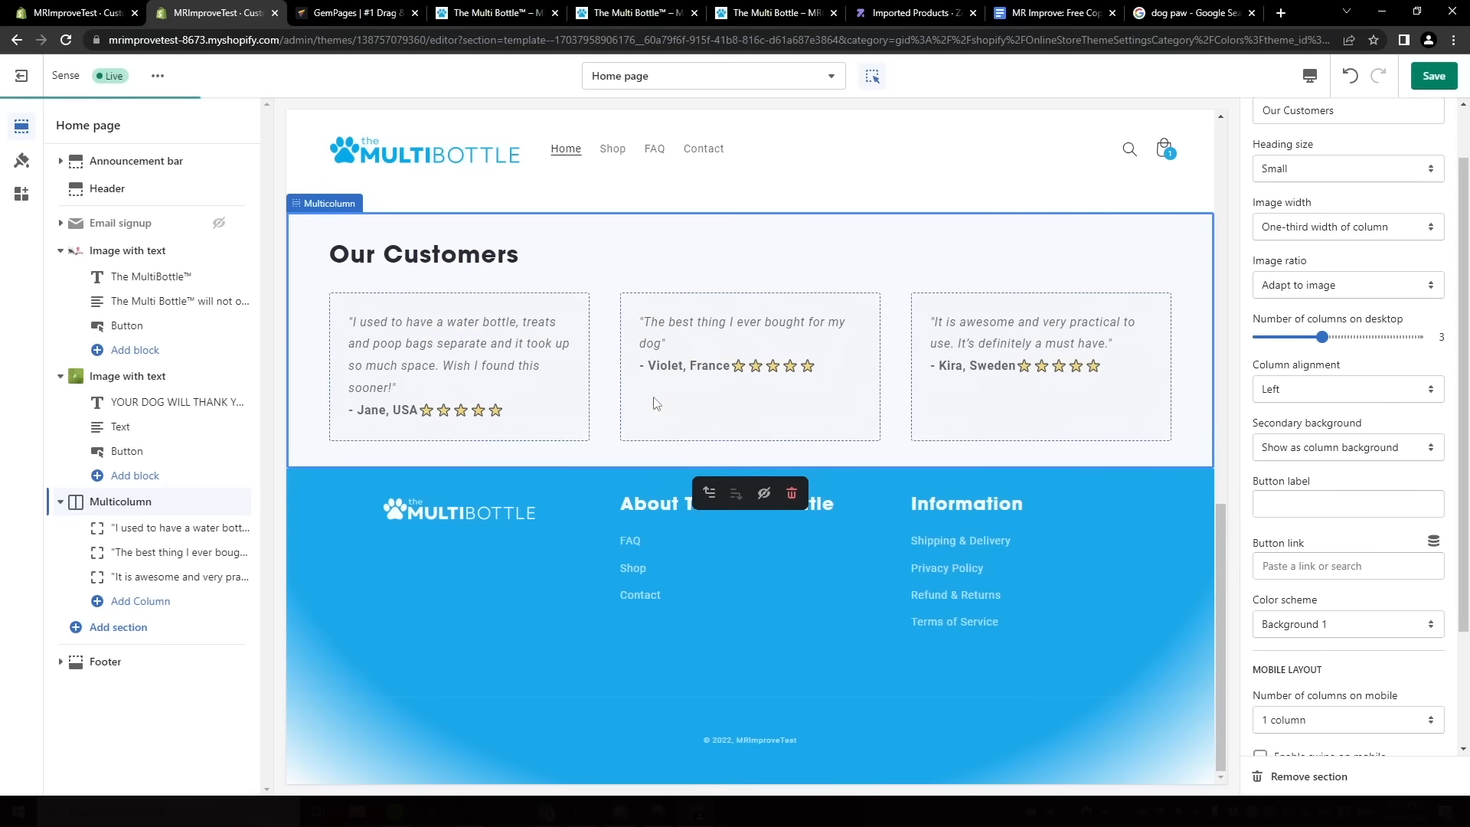
Add an Image with text section with overlapping content, Accent 2 colours and the bottle parts image.
left_click(118, 627)
left_click(360, 649)
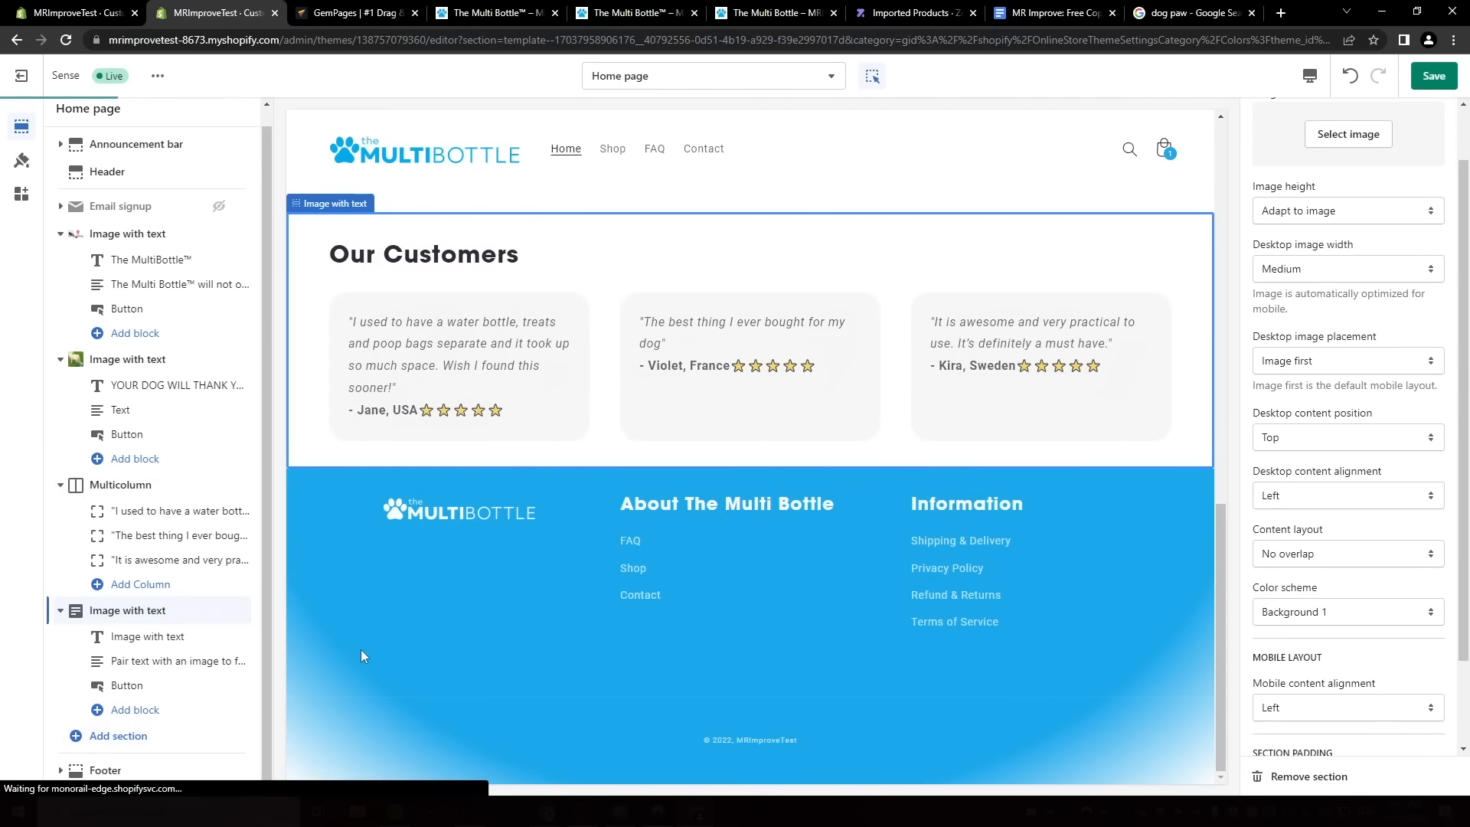
left_click(1347, 554)
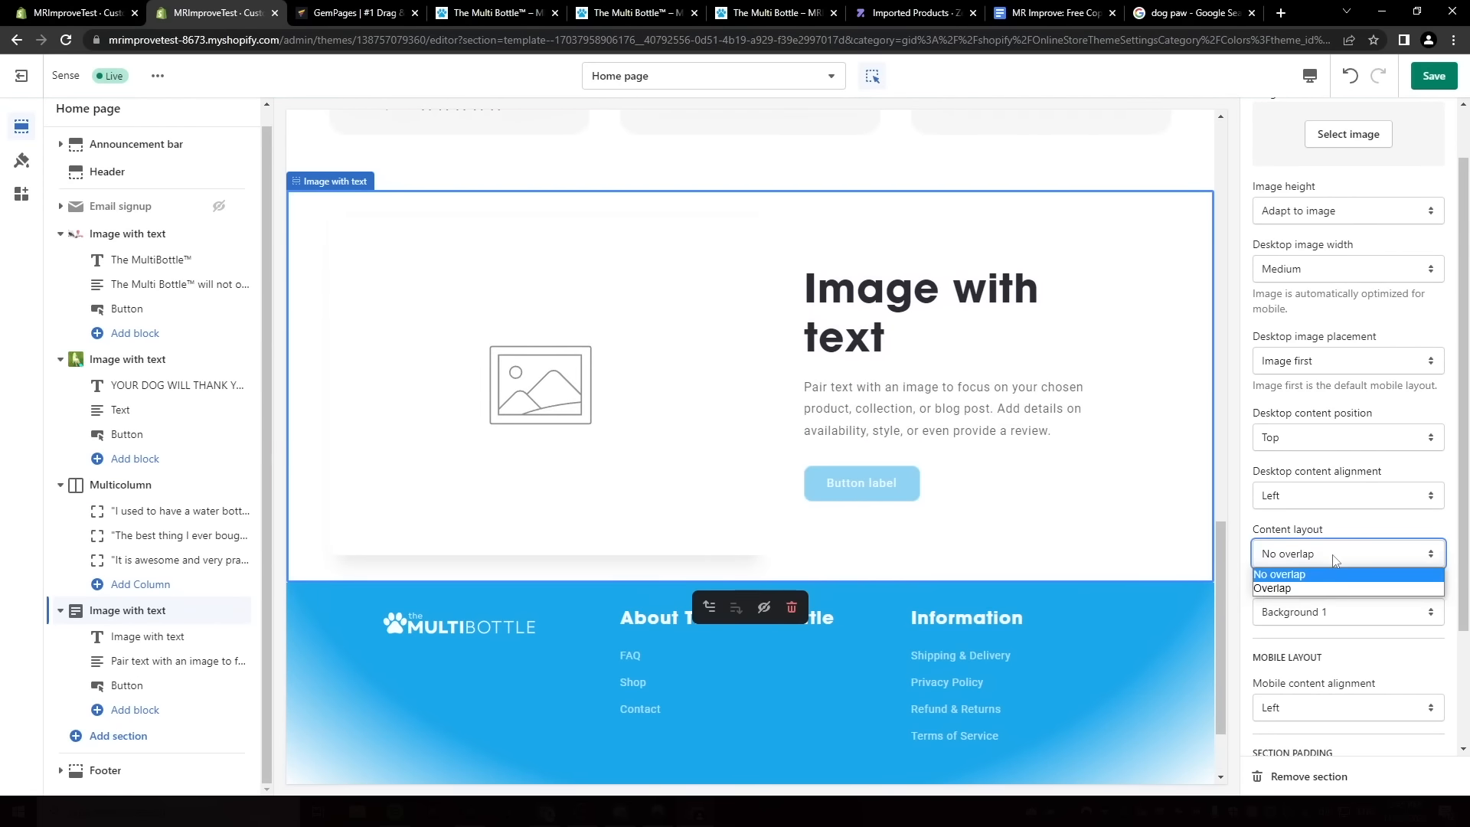
left_click(1326, 588)
left_click(1322, 615)
left_click(1316, 647)
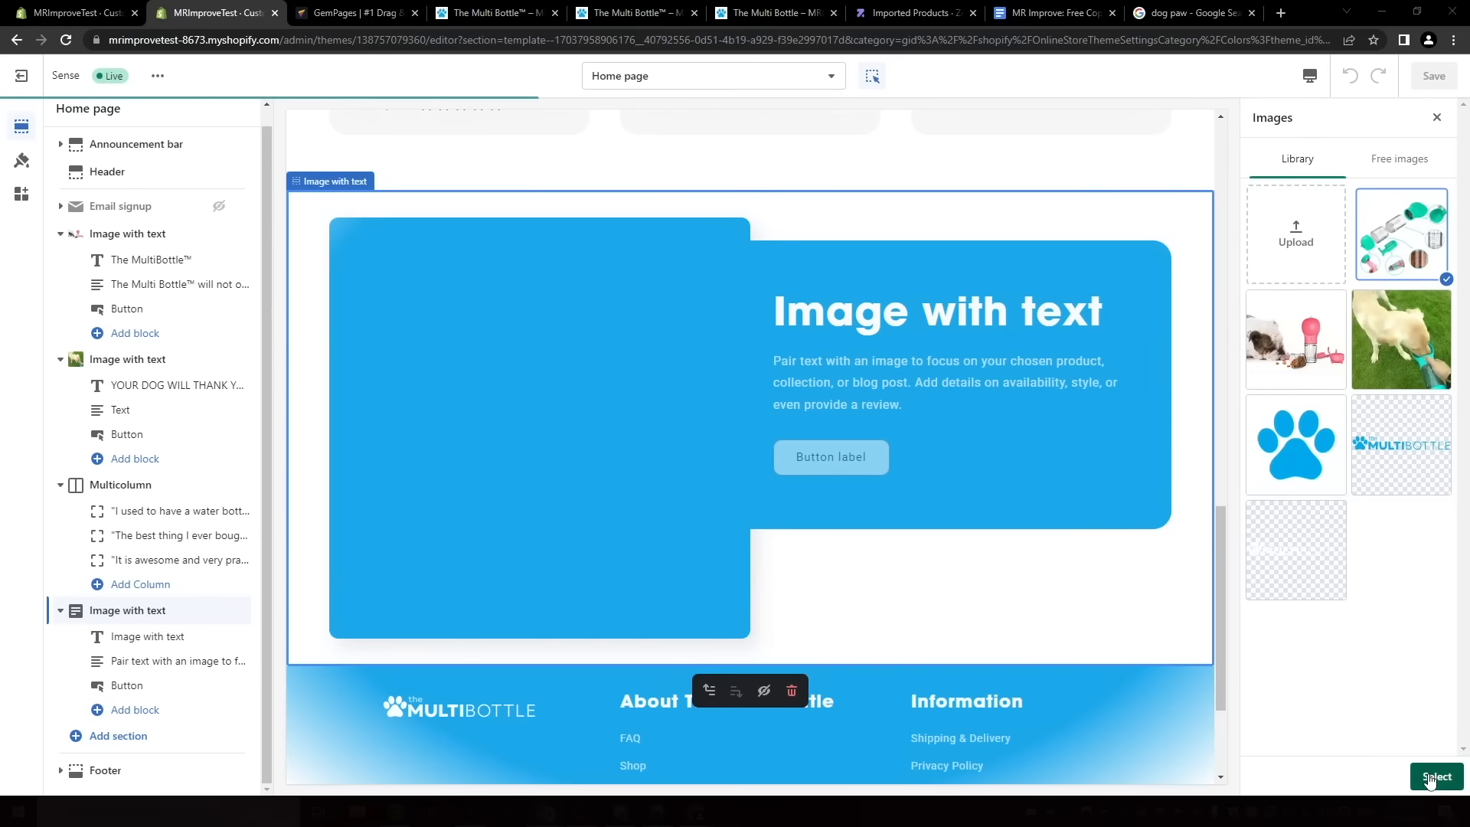
left_click(1429, 779)
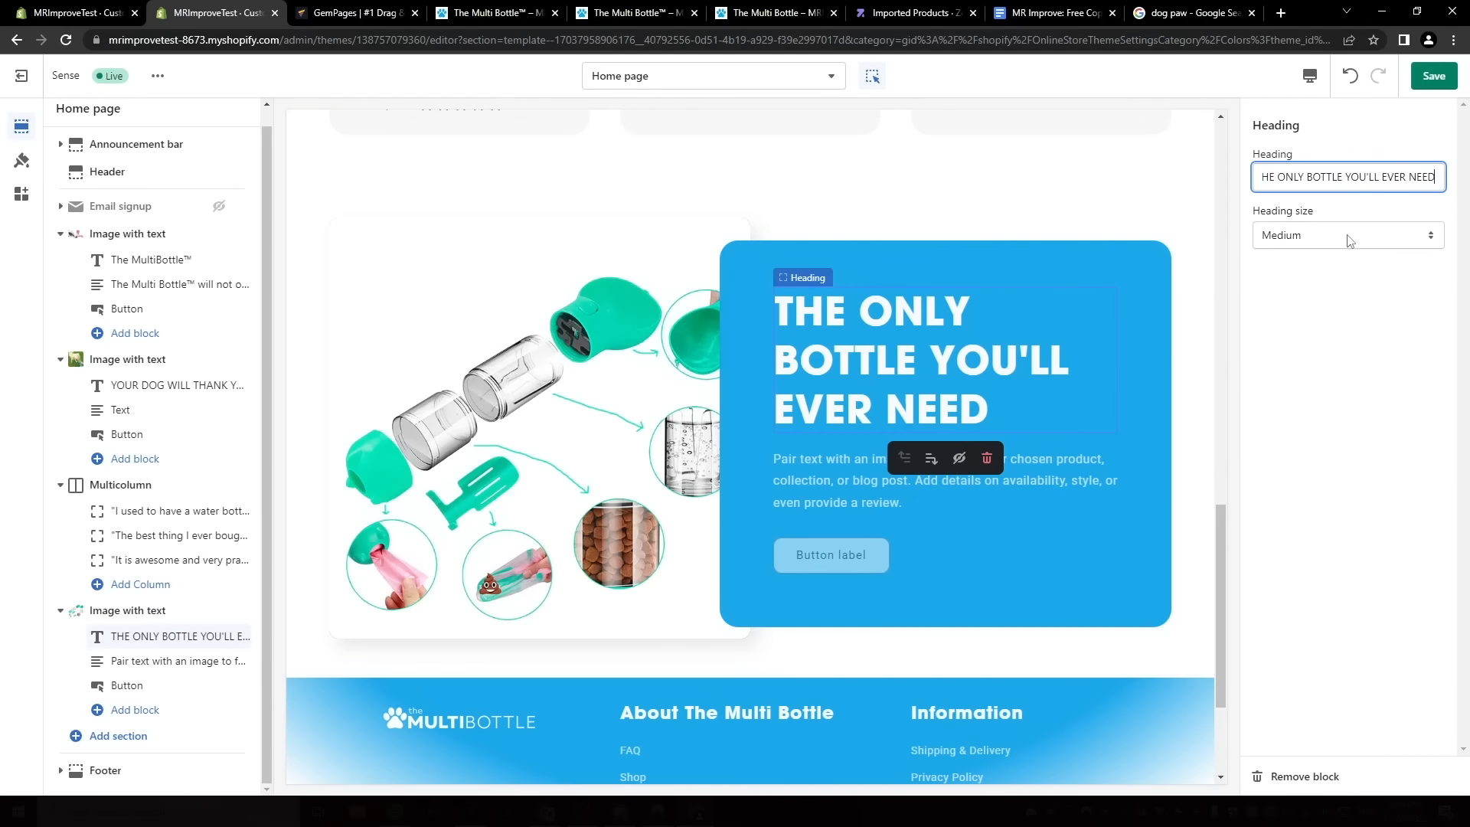
Give THE ONLY BOTTLE YOU'LL EVER NEED a Small heading, the Includes list, and a Shop Now button linked to The Multi Bottle™.
left_click(1345, 235)
left_click(1302, 256)
left_click(829, 378)
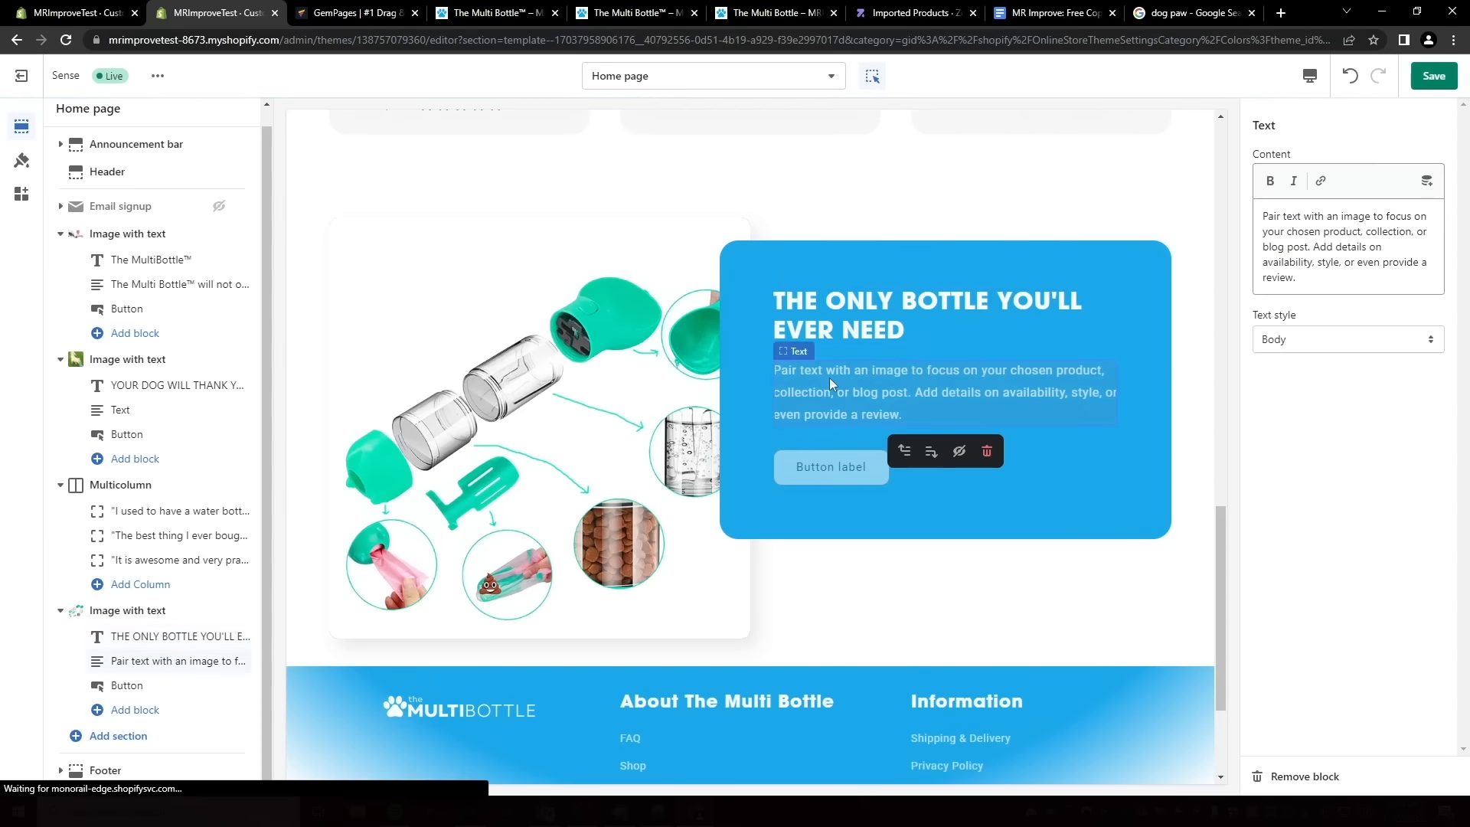
key("ctrl+a")
type("Includes: - Water Storage (350 ML) - Water Dispenser - Food Storage - Bag Storage - Poop Shovel")
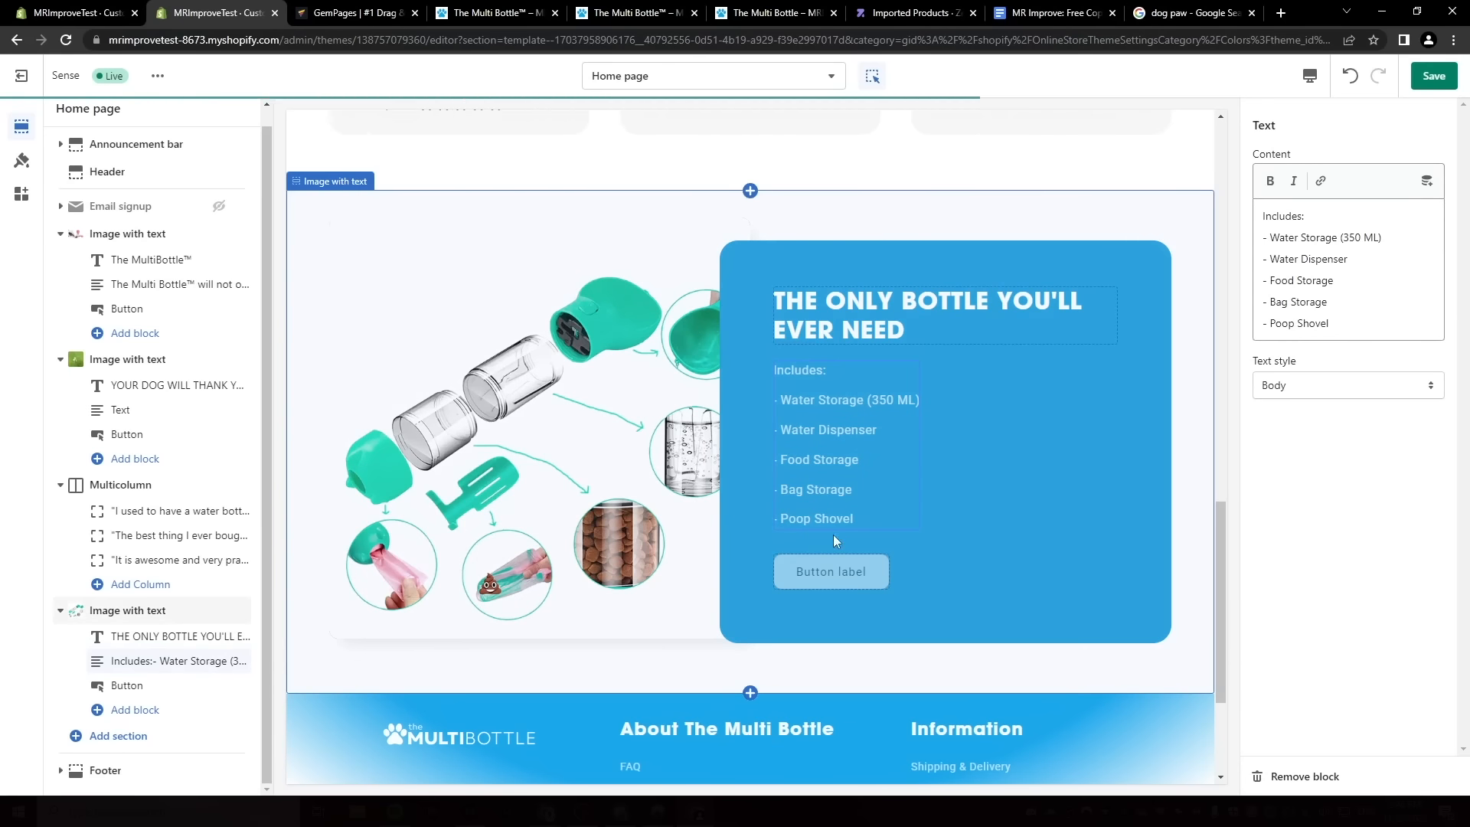
left_click(856, 582)
type("Shop Now")
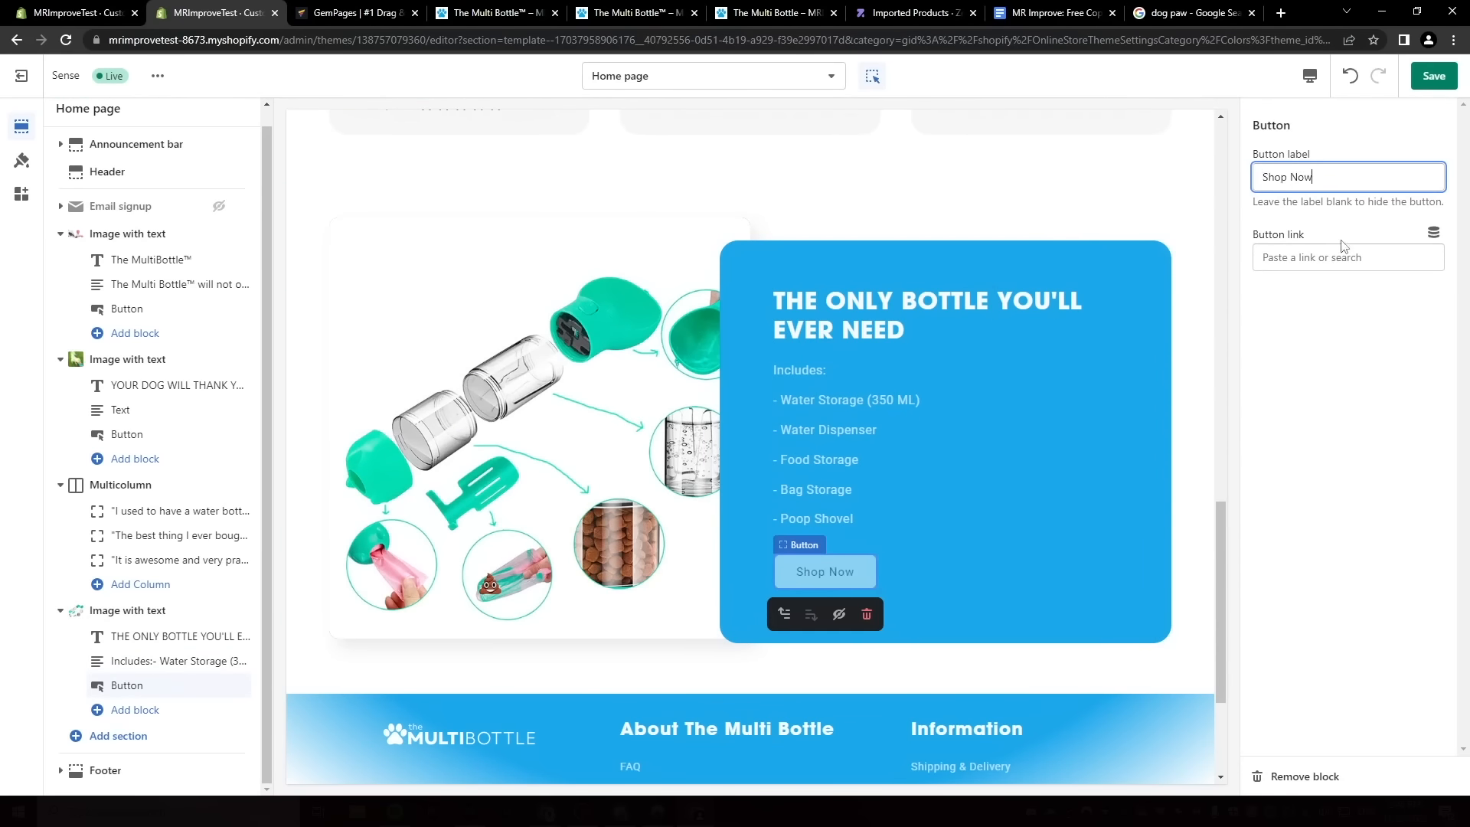
left_click(1341, 258)
left_click(1339, 320)
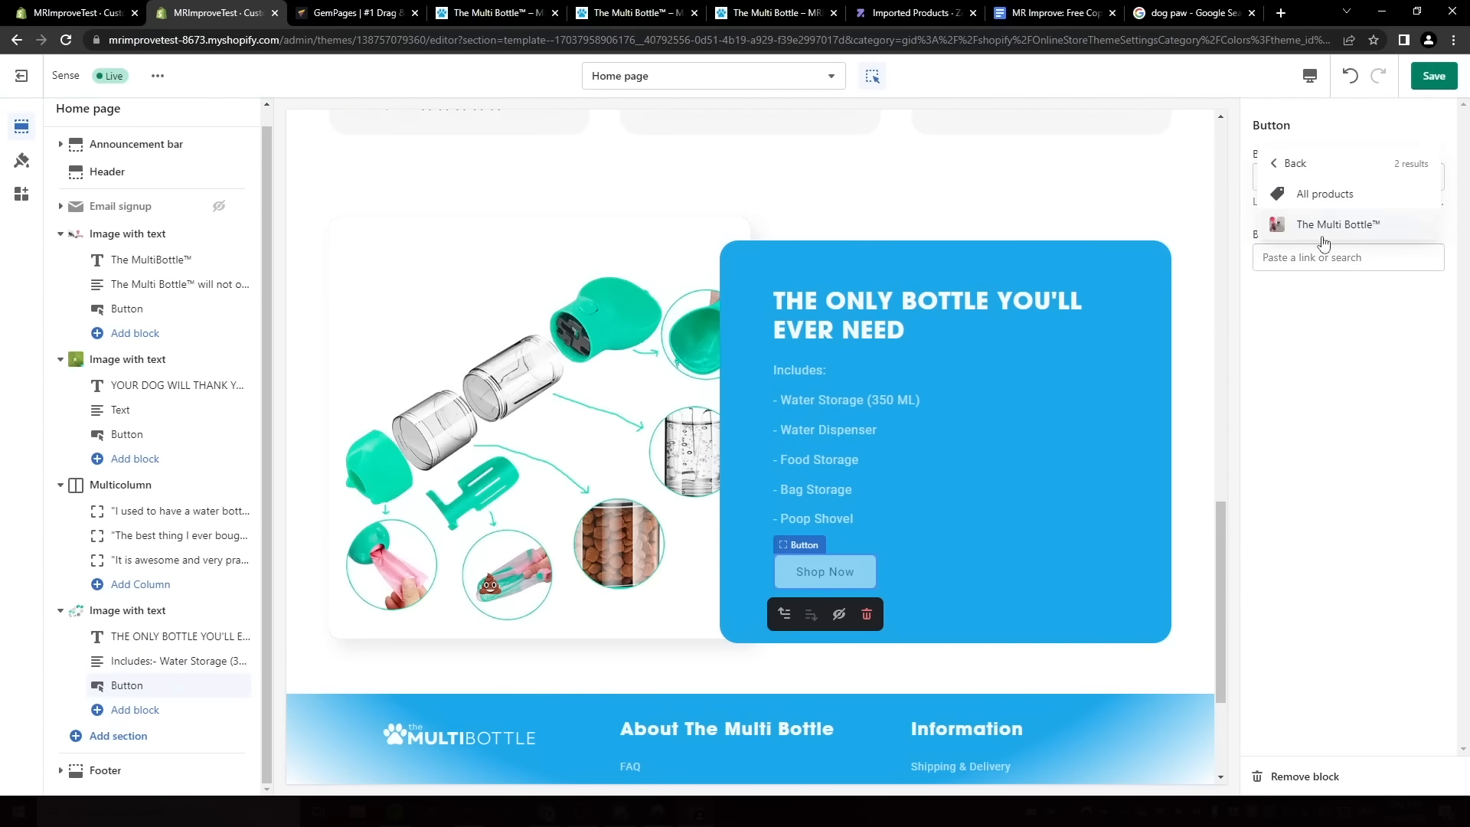
left_click(1322, 229)
Add an ENJOY 30-DAY GUARANTEE section with the pug photo, Accent 2 colours and a Small heading.
left_click(118, 736)
left_click(334, 639)
left_click(1347, 138)
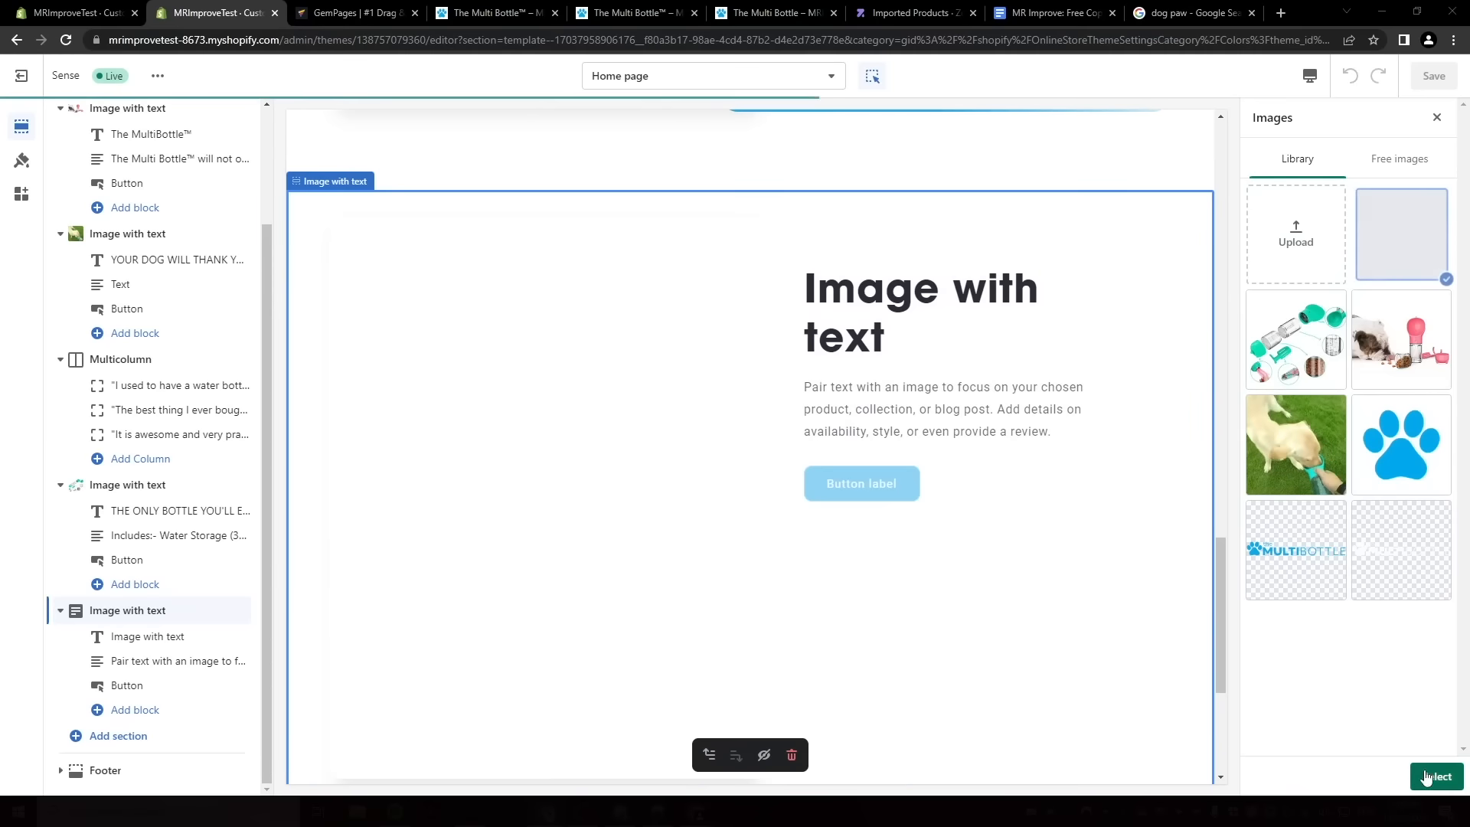
left_click(1295, 446)
left_click(1434, 778)
scroll(1347, 613, "down", 3)
left_click(1311, 563)
left_click(1321, 636)
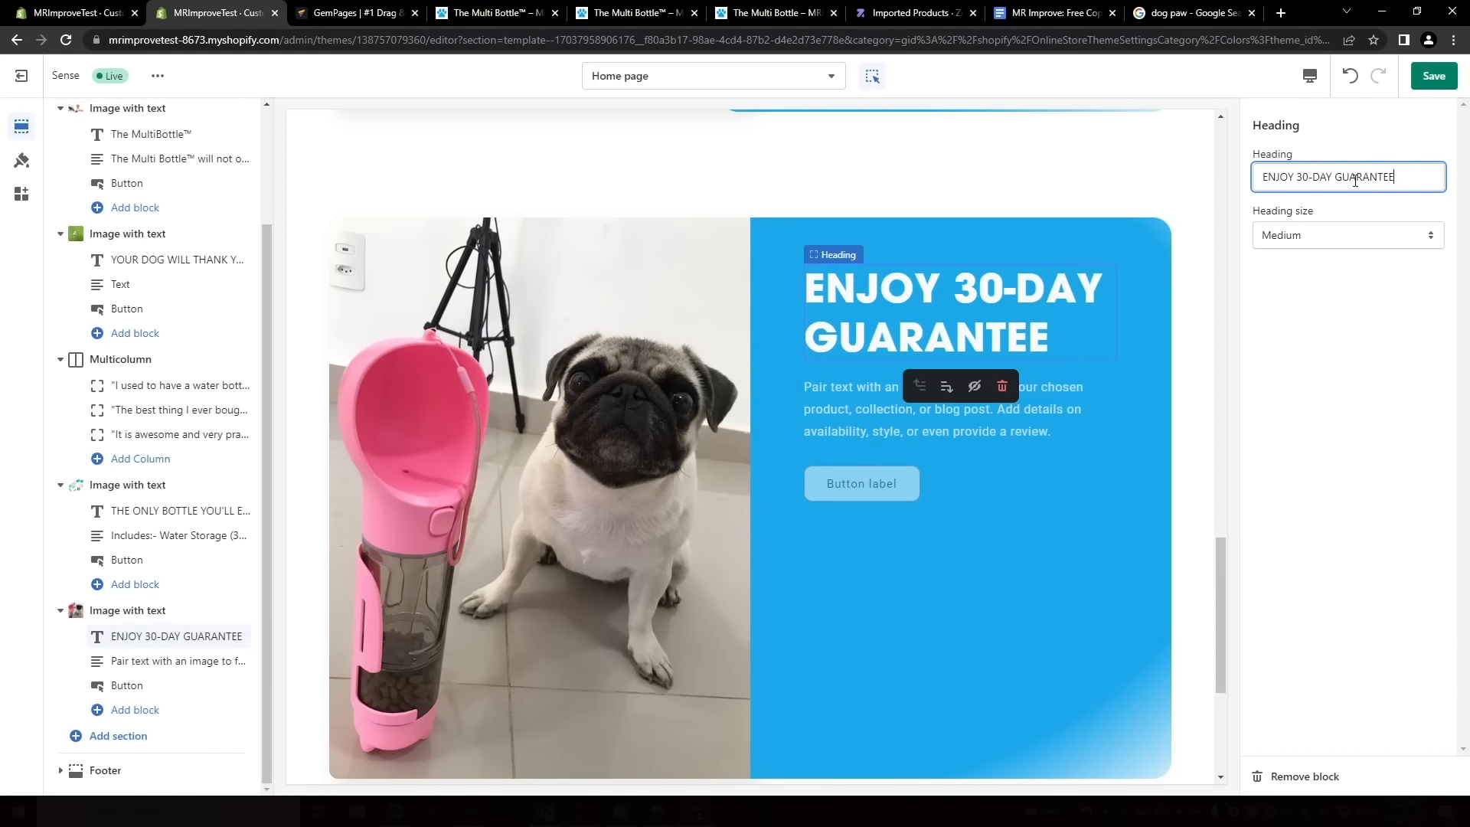
left_click(1302, 235)
left_click(1299, 253)
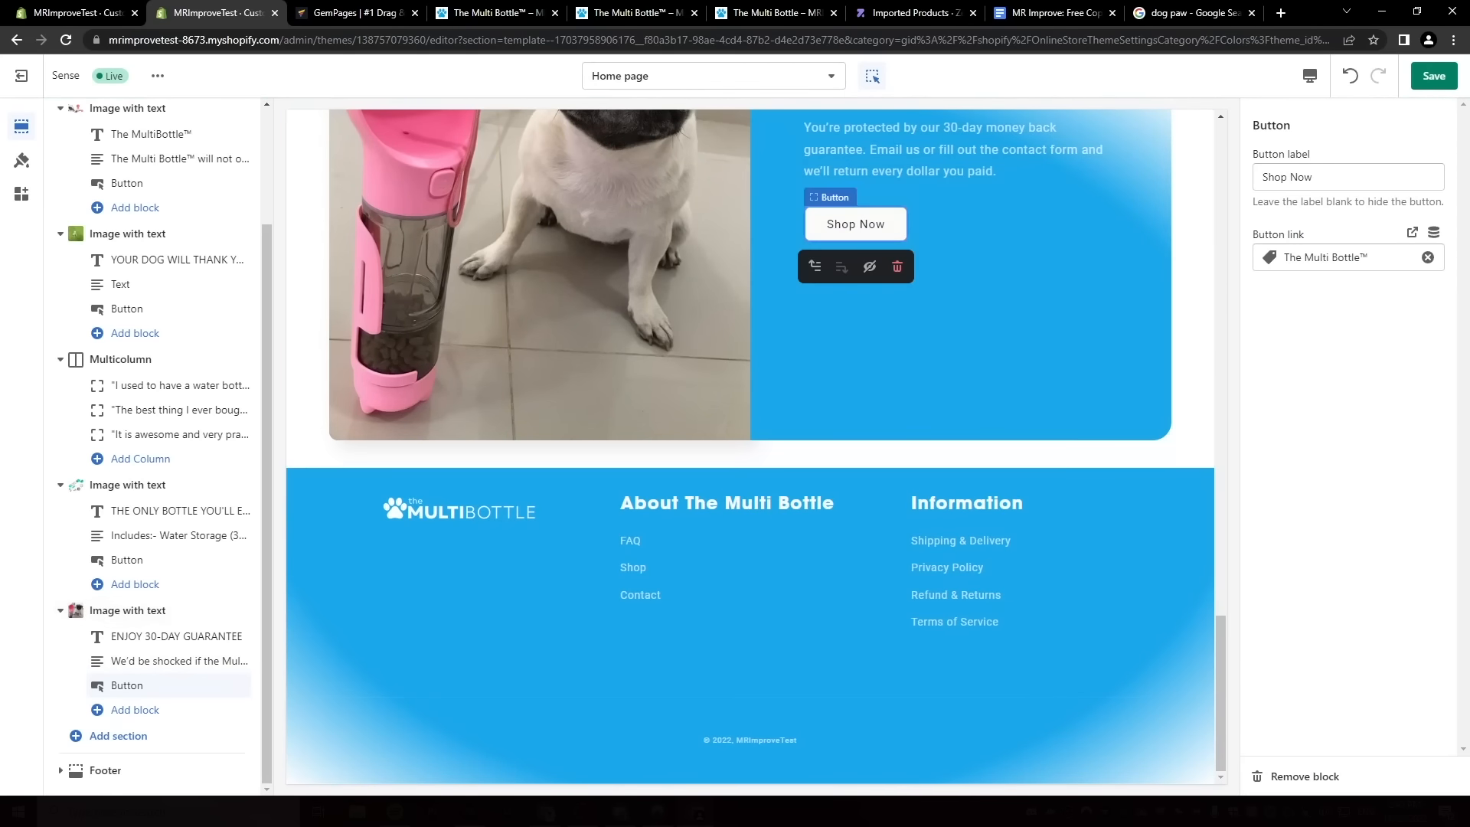
left_click(119, 736)
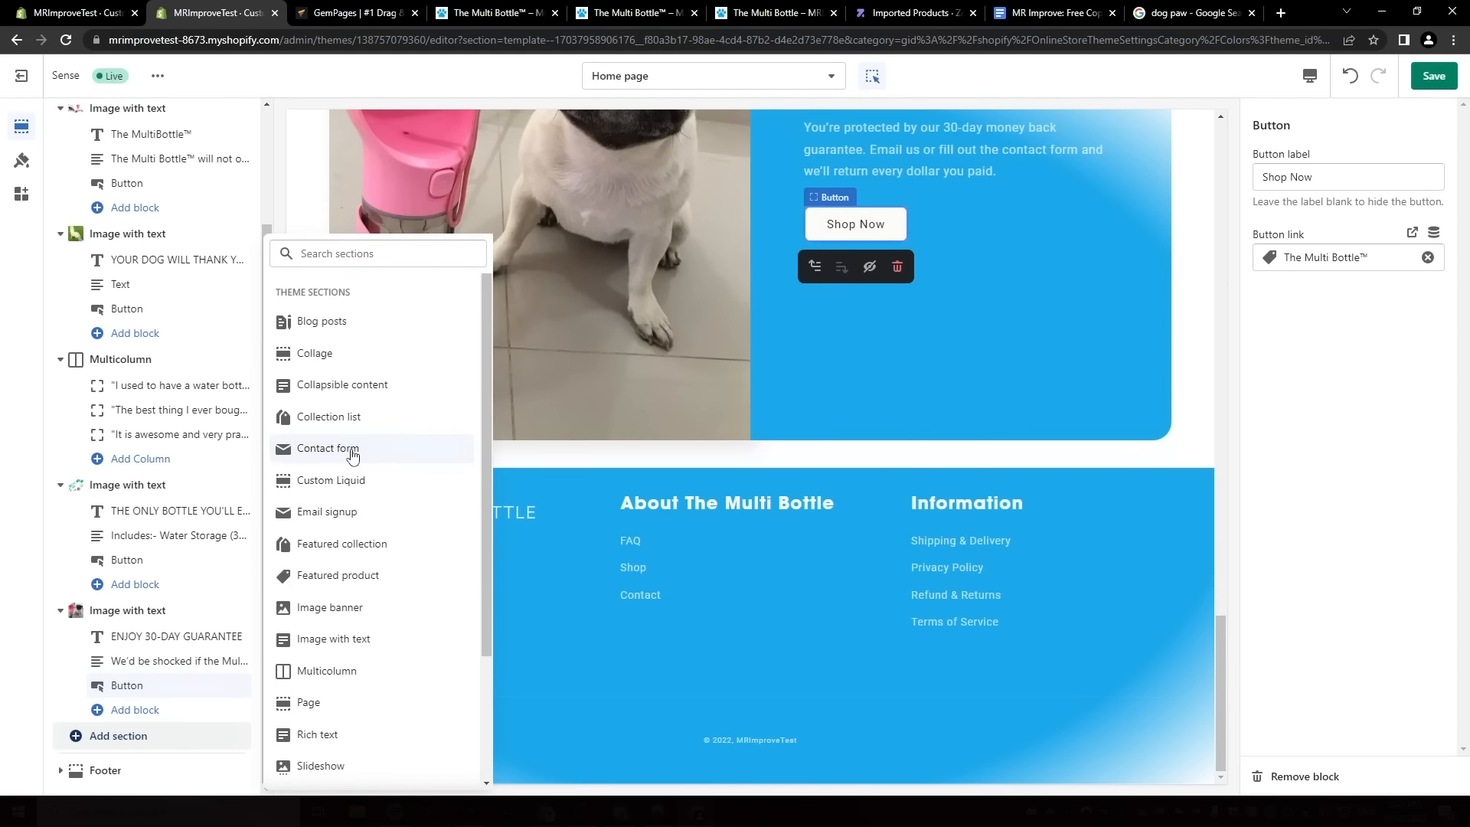
Add a Contact form section with a Small heading titled 'Need help?' and save.
left_click(337, 448)
left_click(1313, 235)
left_click(1315, 260)
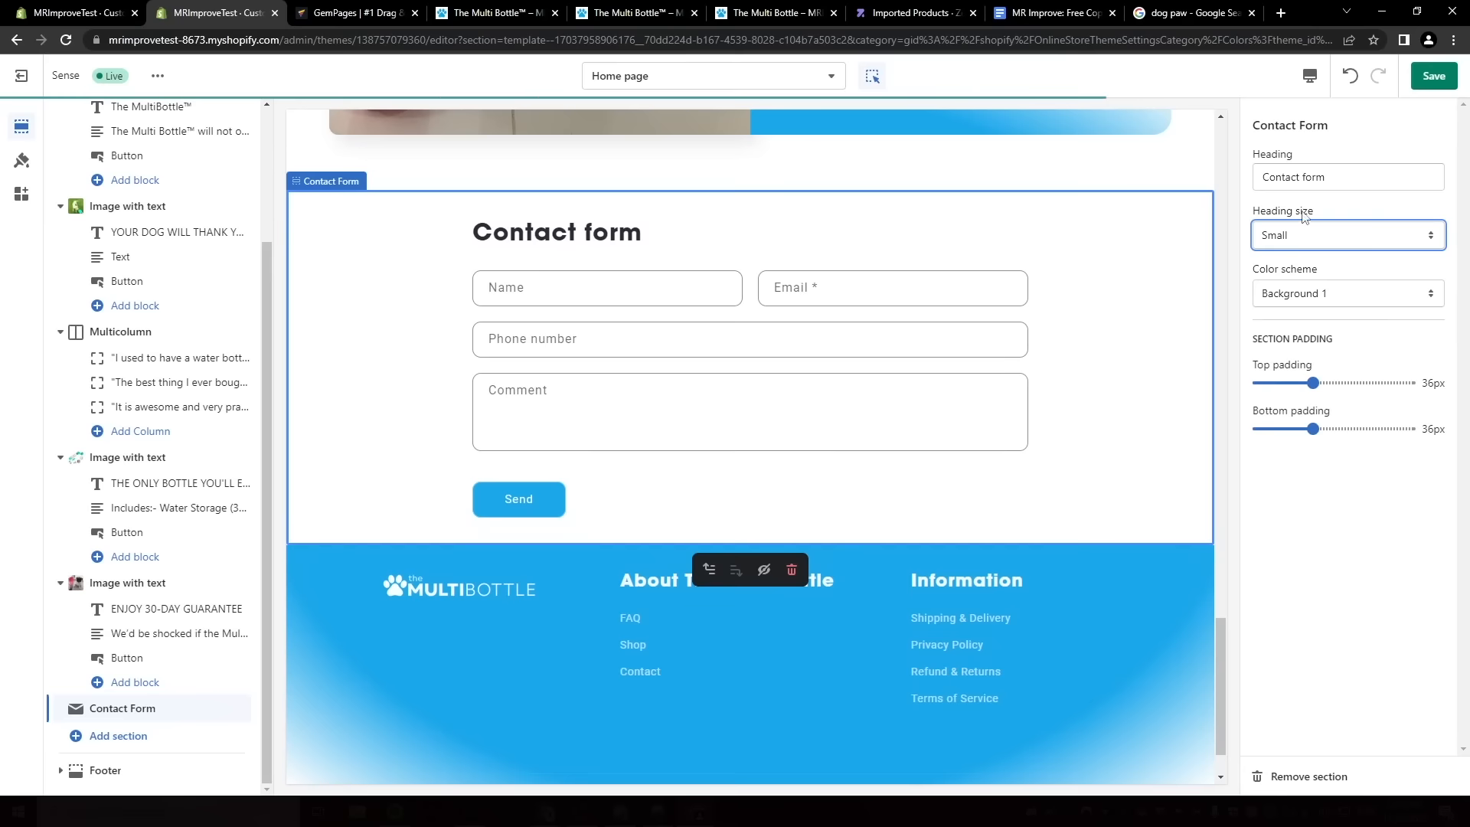
triple_click(1317, 177)
type("Need help")
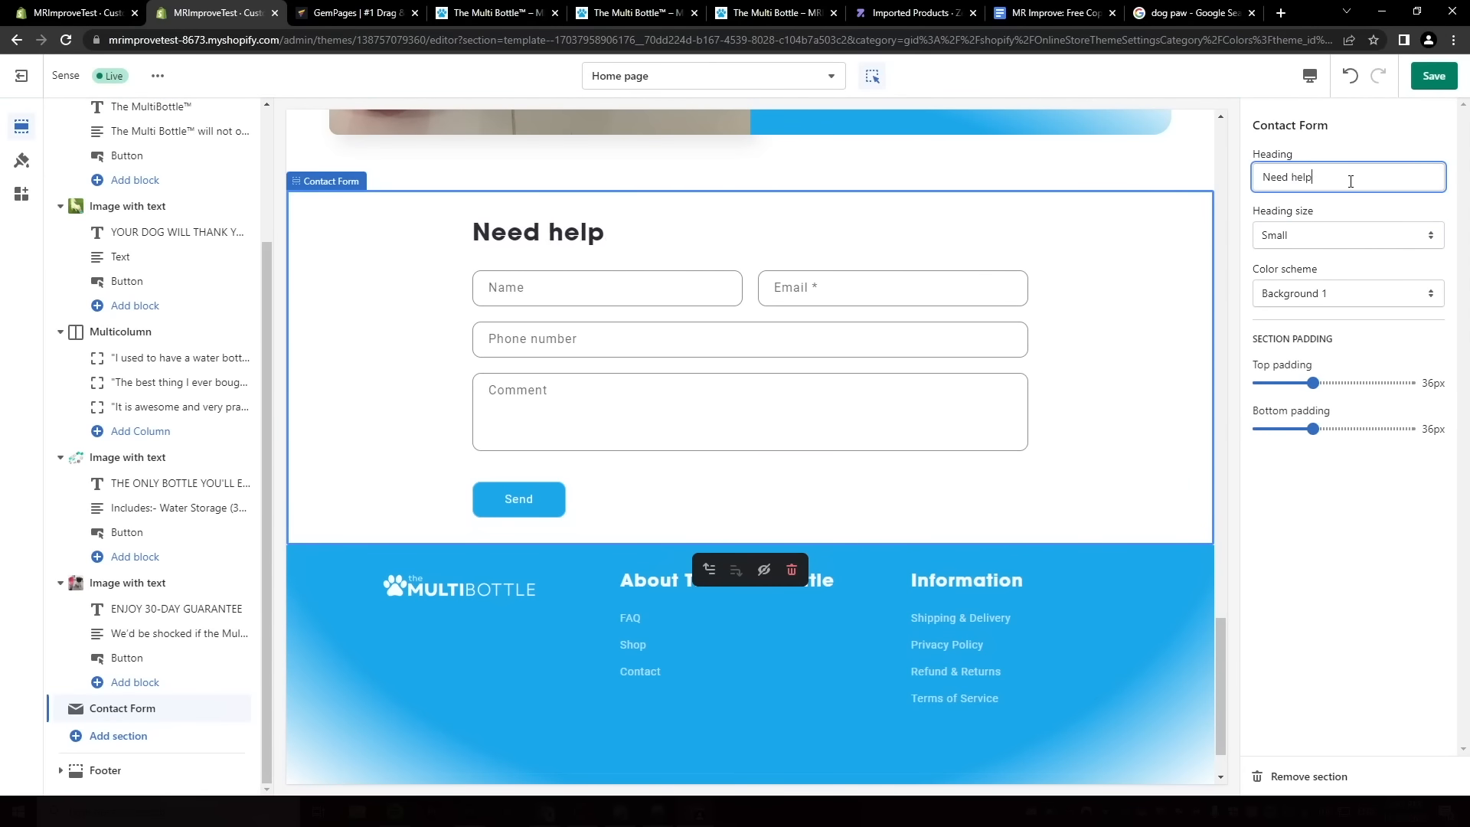
type("?")
left_click(1431, 80)
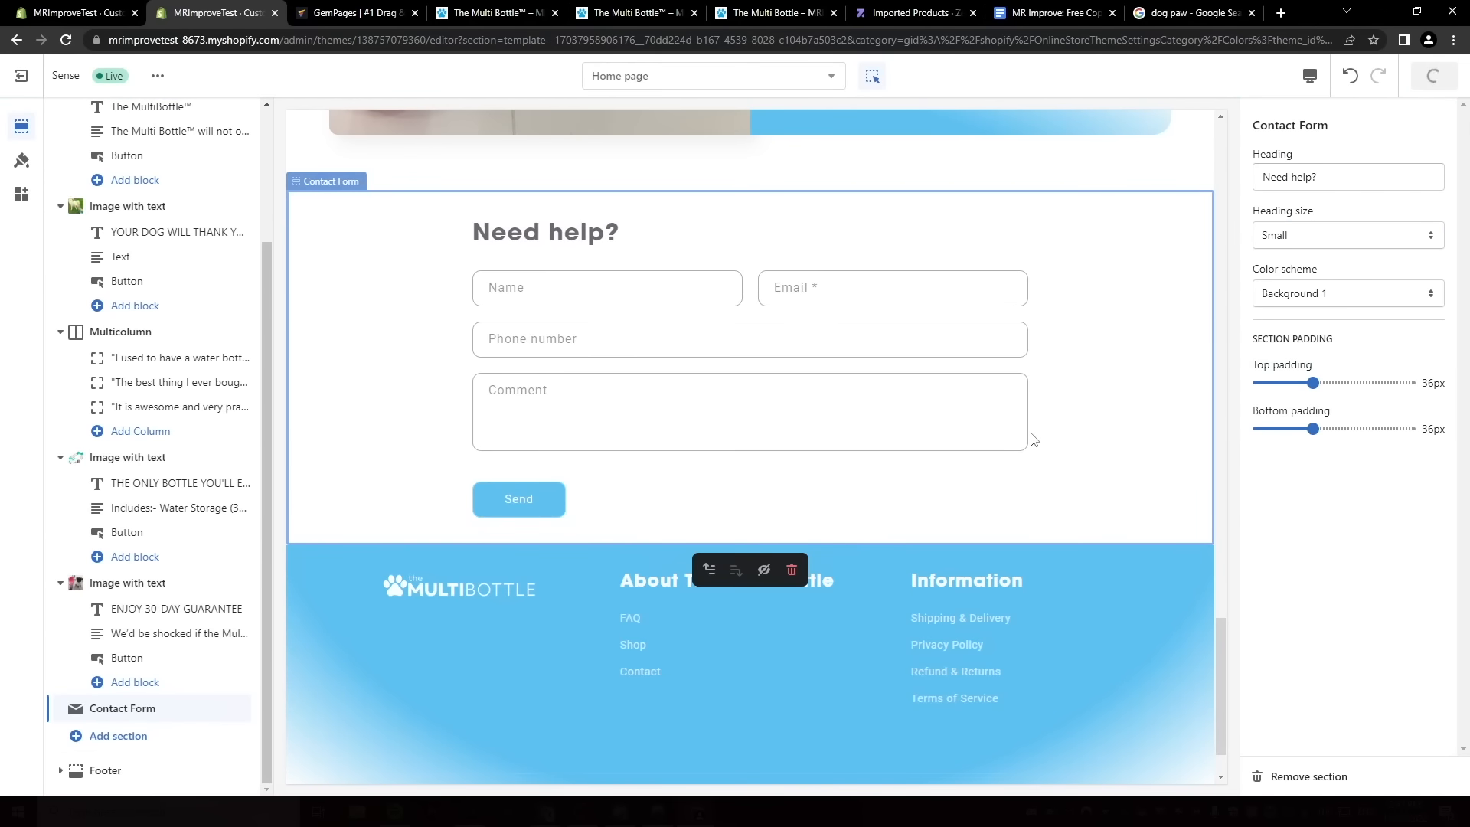
In the mobile preview, enable swipe on mobile for the testimonials section.
left_click(1310, 76)
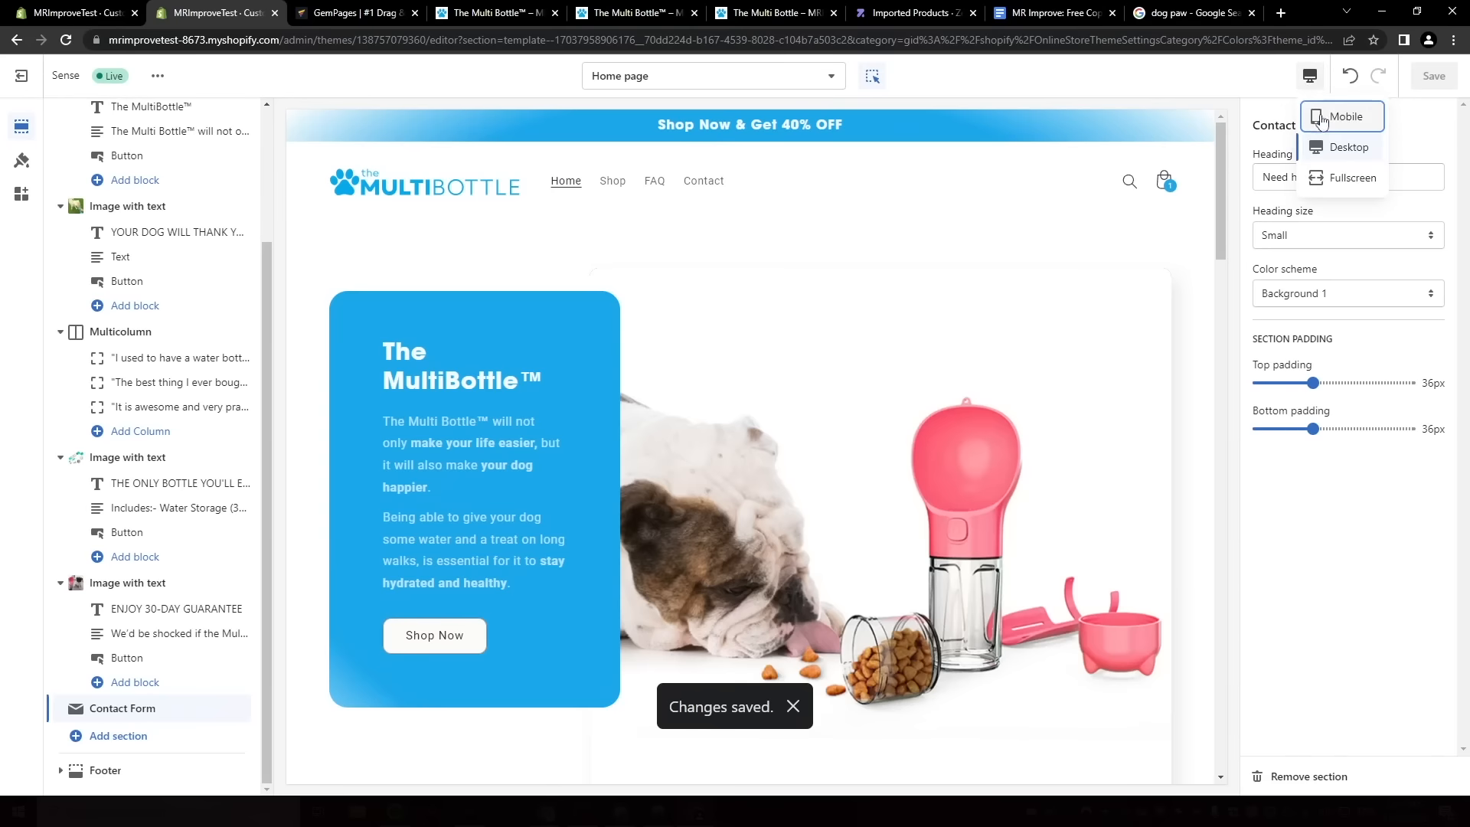
left_click(1346, 115)
scroll(857, 260, "down", 4)
scroll(857, 260, "down", 10)
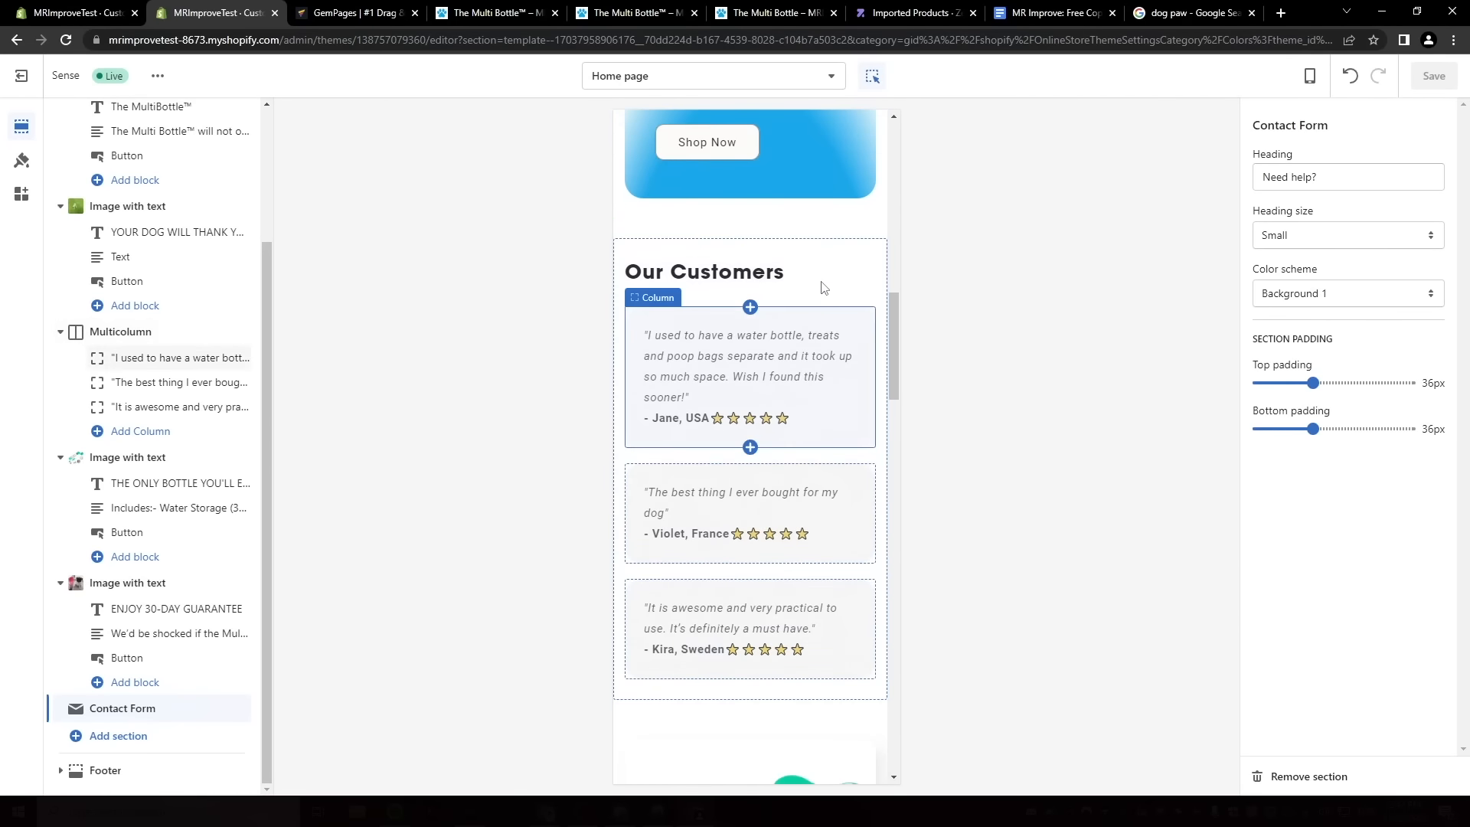
left_click(820, 274)
scroll(1278, 613, "down", 3)
left_click(1260, 604)
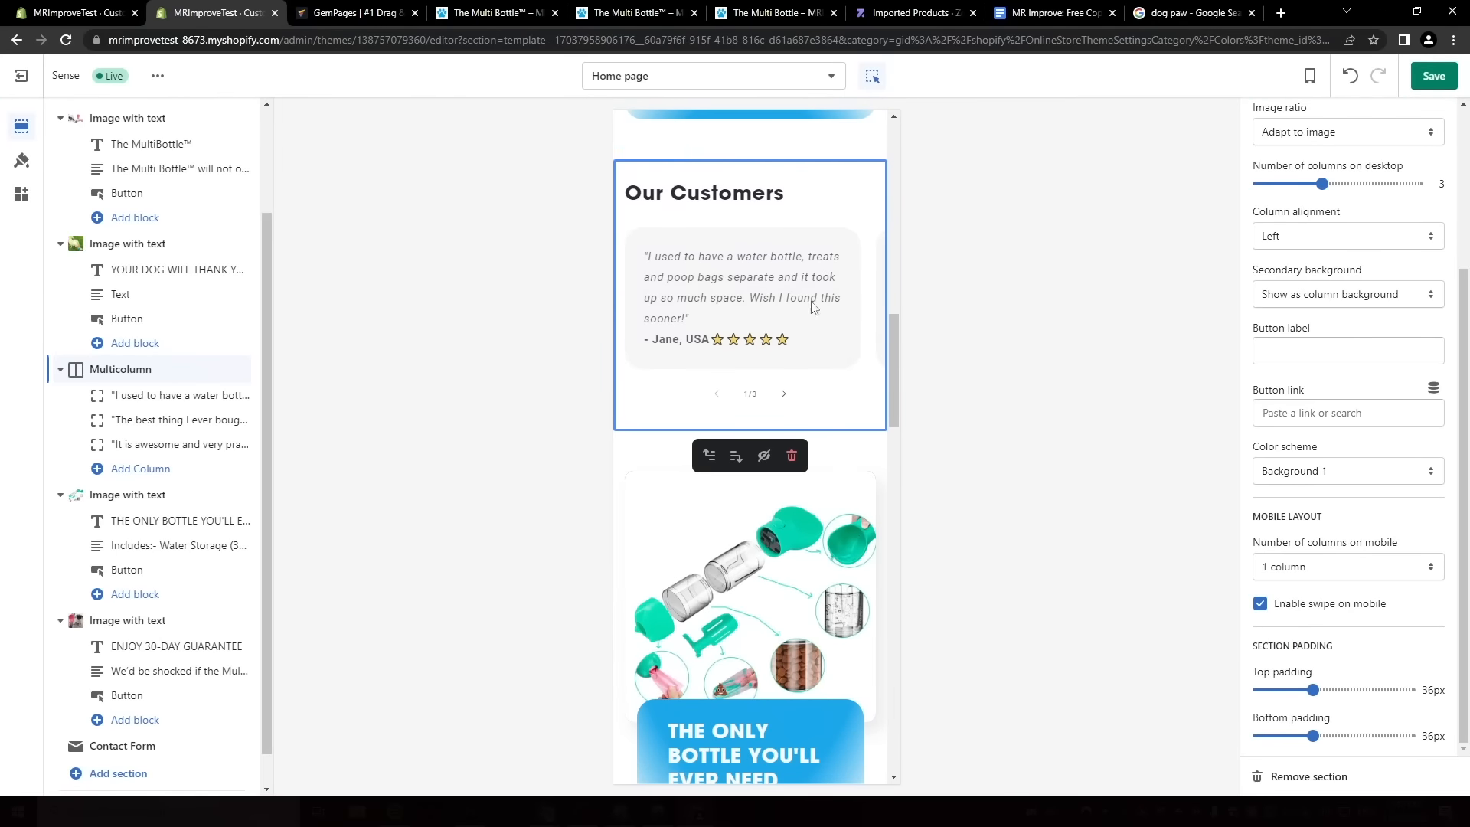
Check the testimonial carousel by stepping forward and back, then save the swipe change.
left_click(786, 395)
left_click(718, 395)
scroll(834, 404, "down", 2)
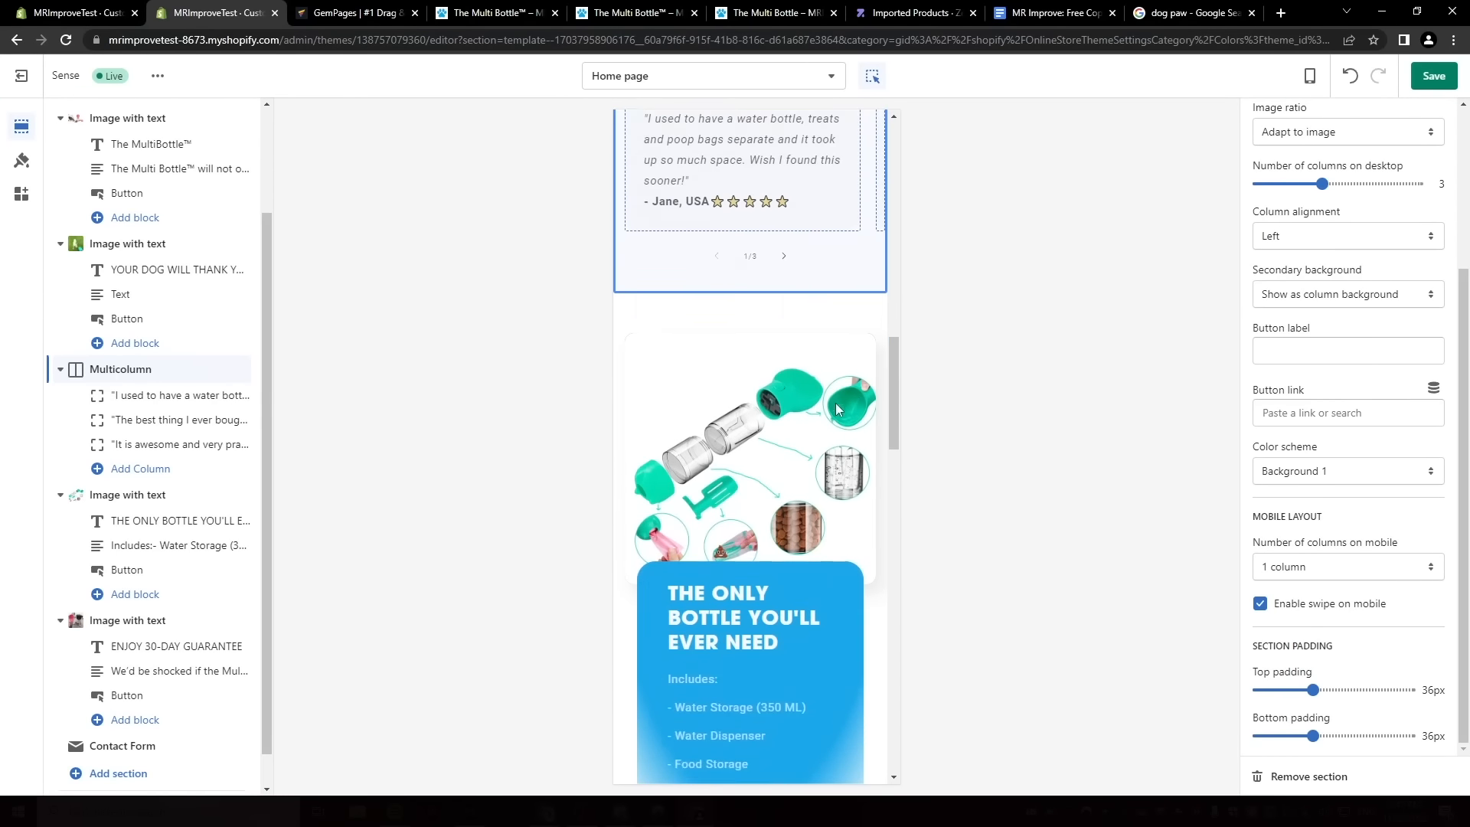
scroll(834, 403, "down", 15)
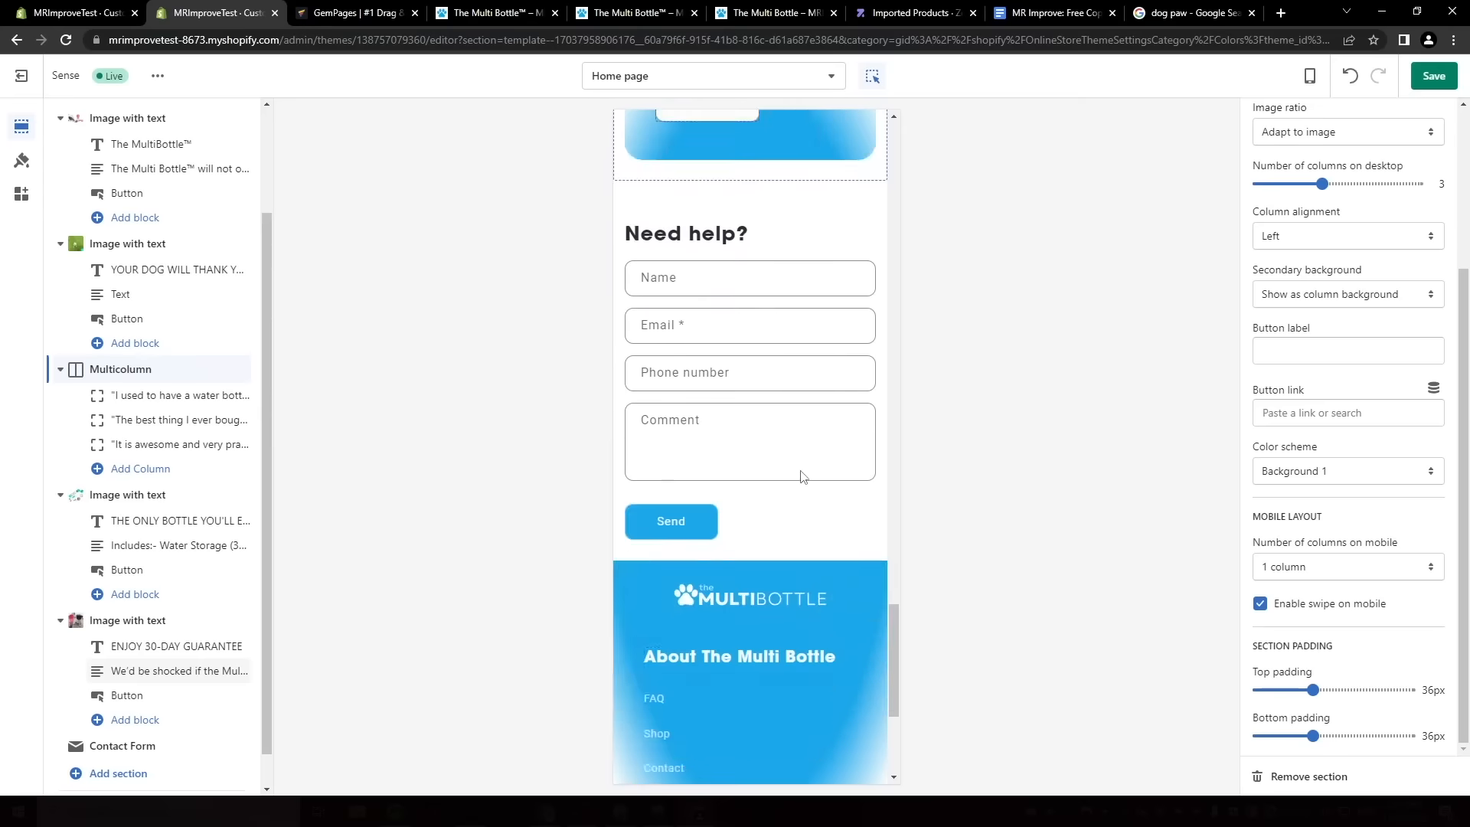
scroll(801, 478, "down", 3)
left_click(1431, 76)
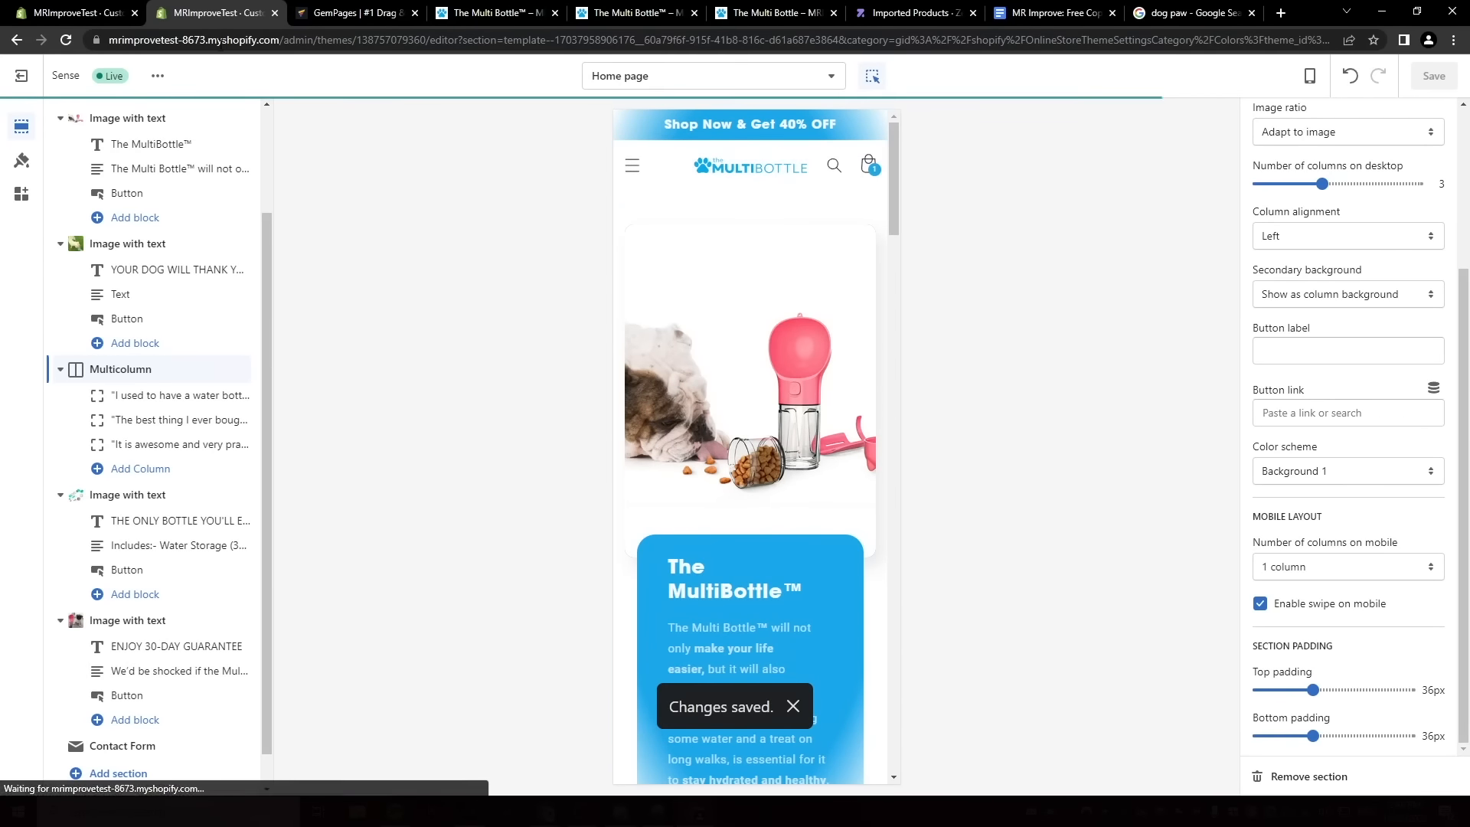
Install the SEOAnt - sticky add to cart app from the Shopify App Store.
left_click(24, 79)
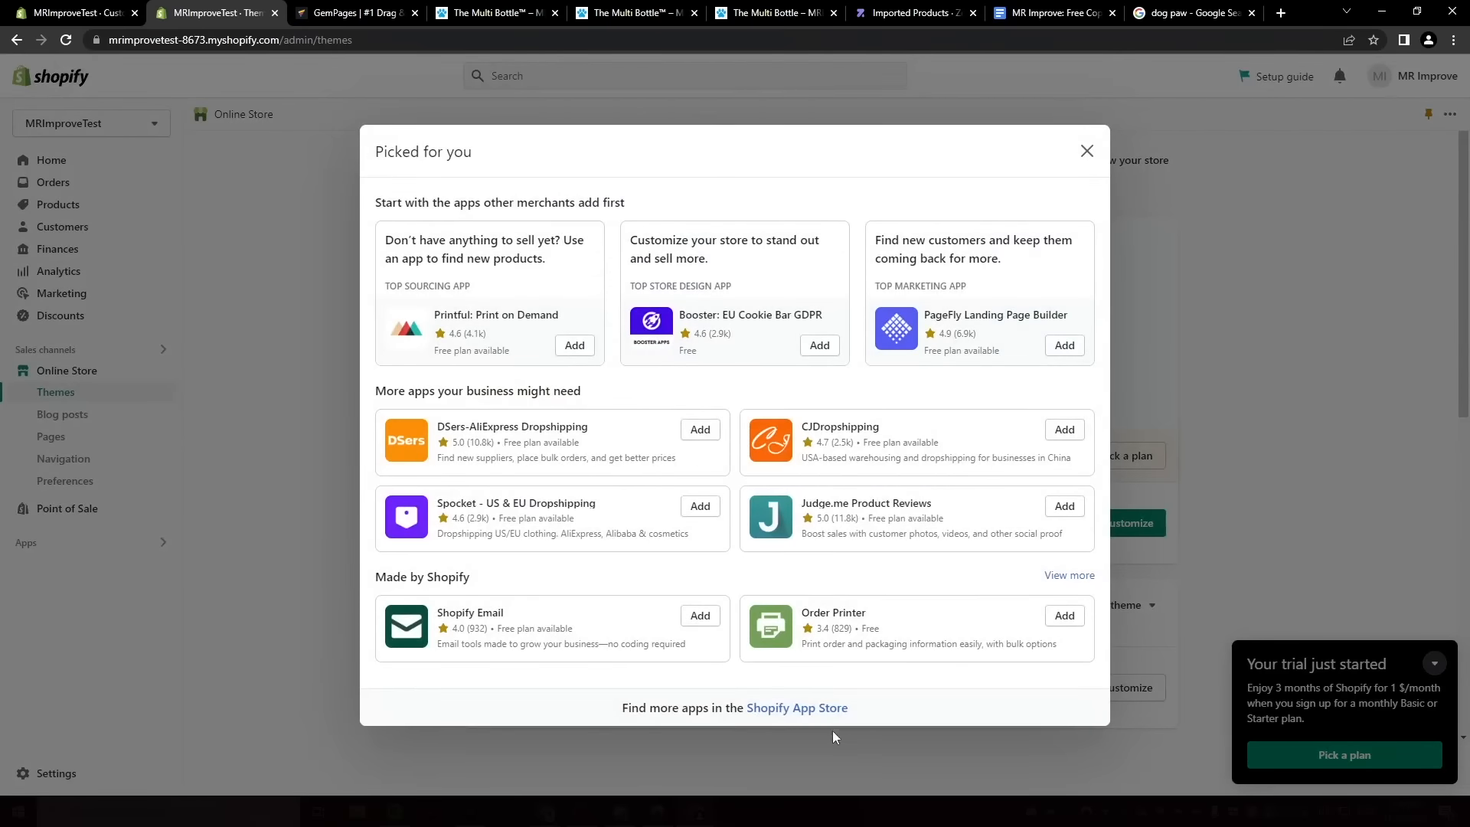
left_click(796, 709)
left_click(271, 325)
type("seoant")
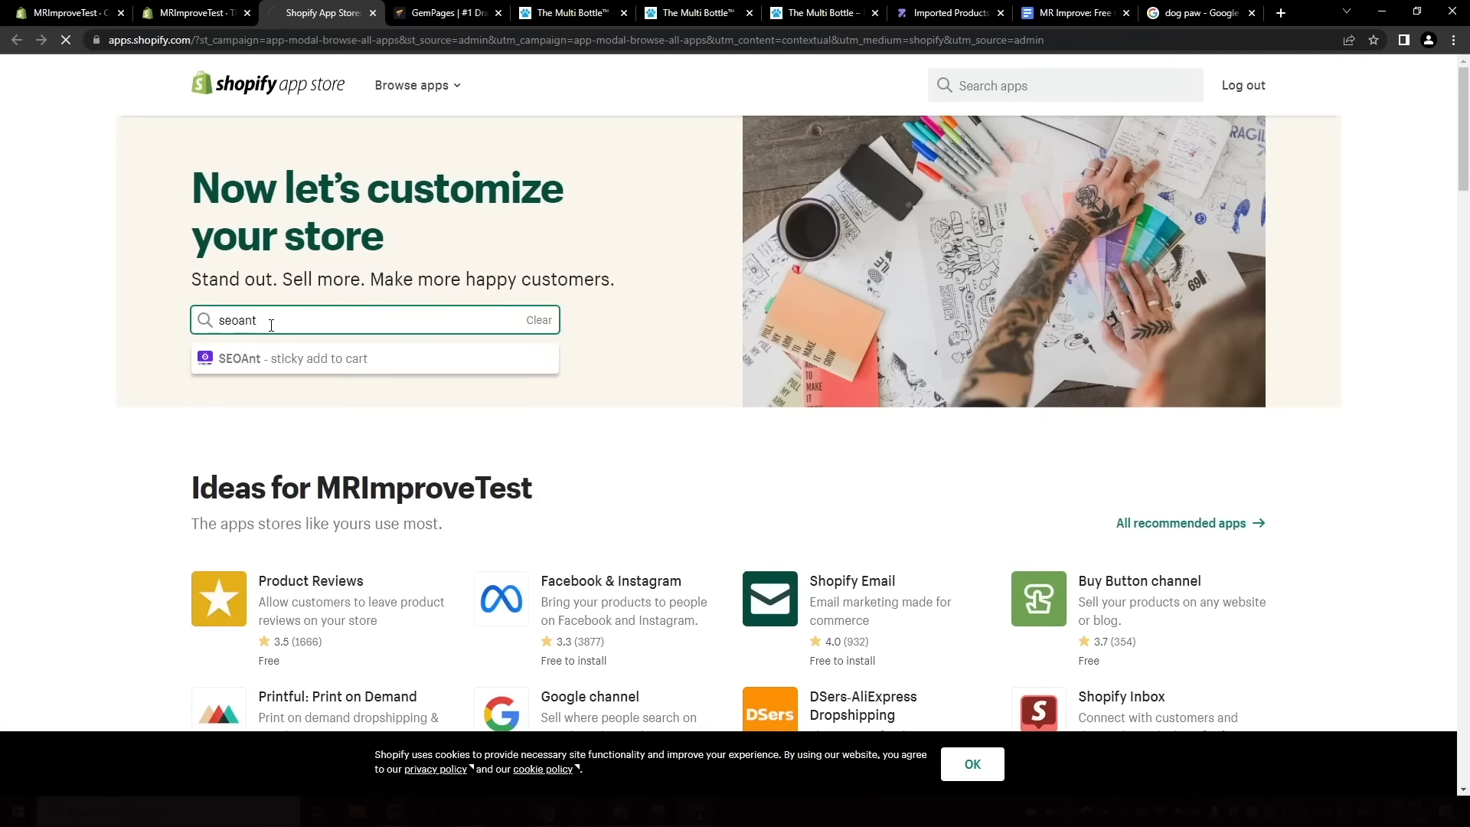
key("Return")
left_click(291, 475)
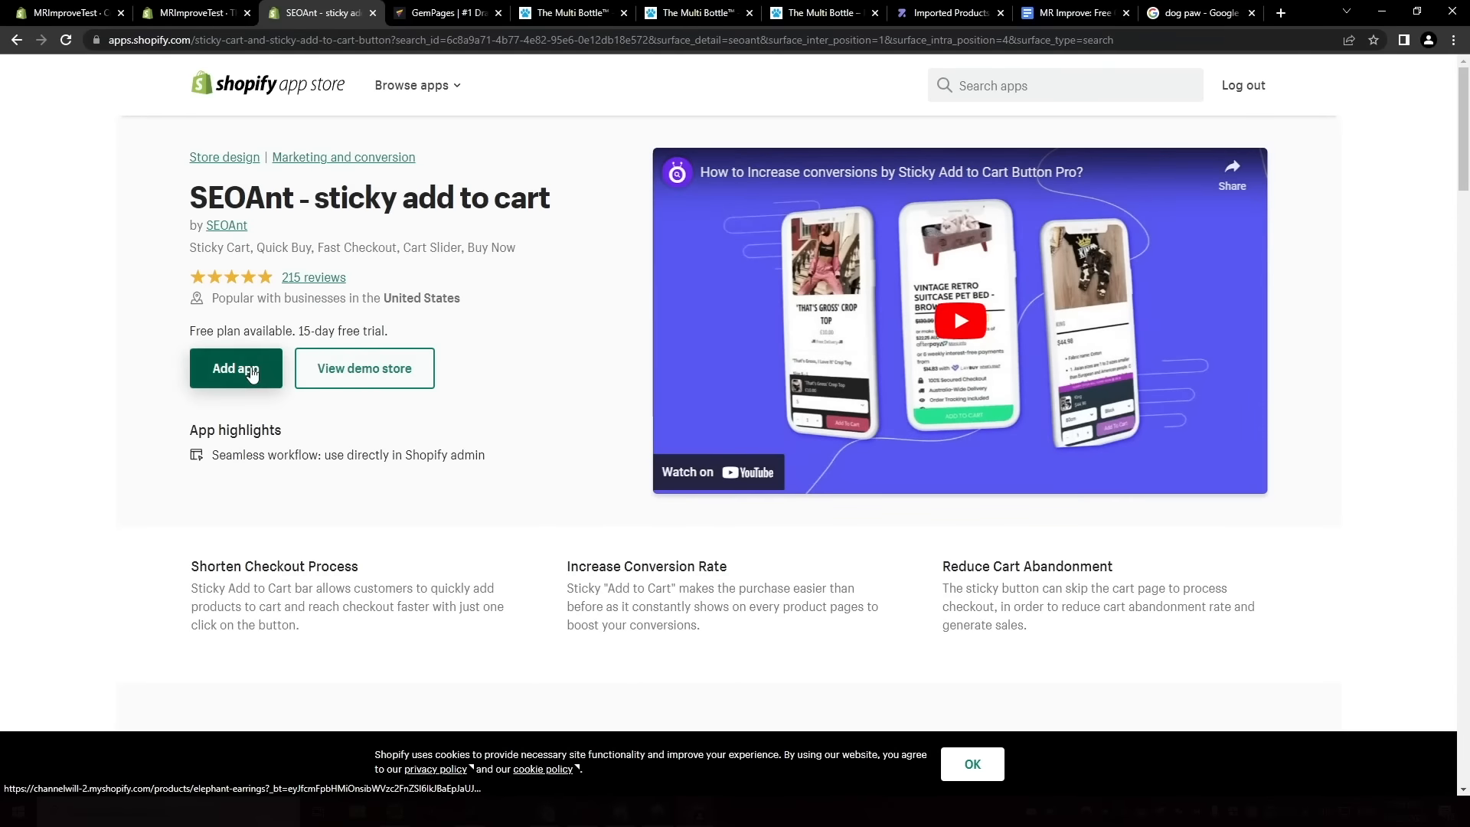
left_click(243, 369)
left_click(1047, 127)
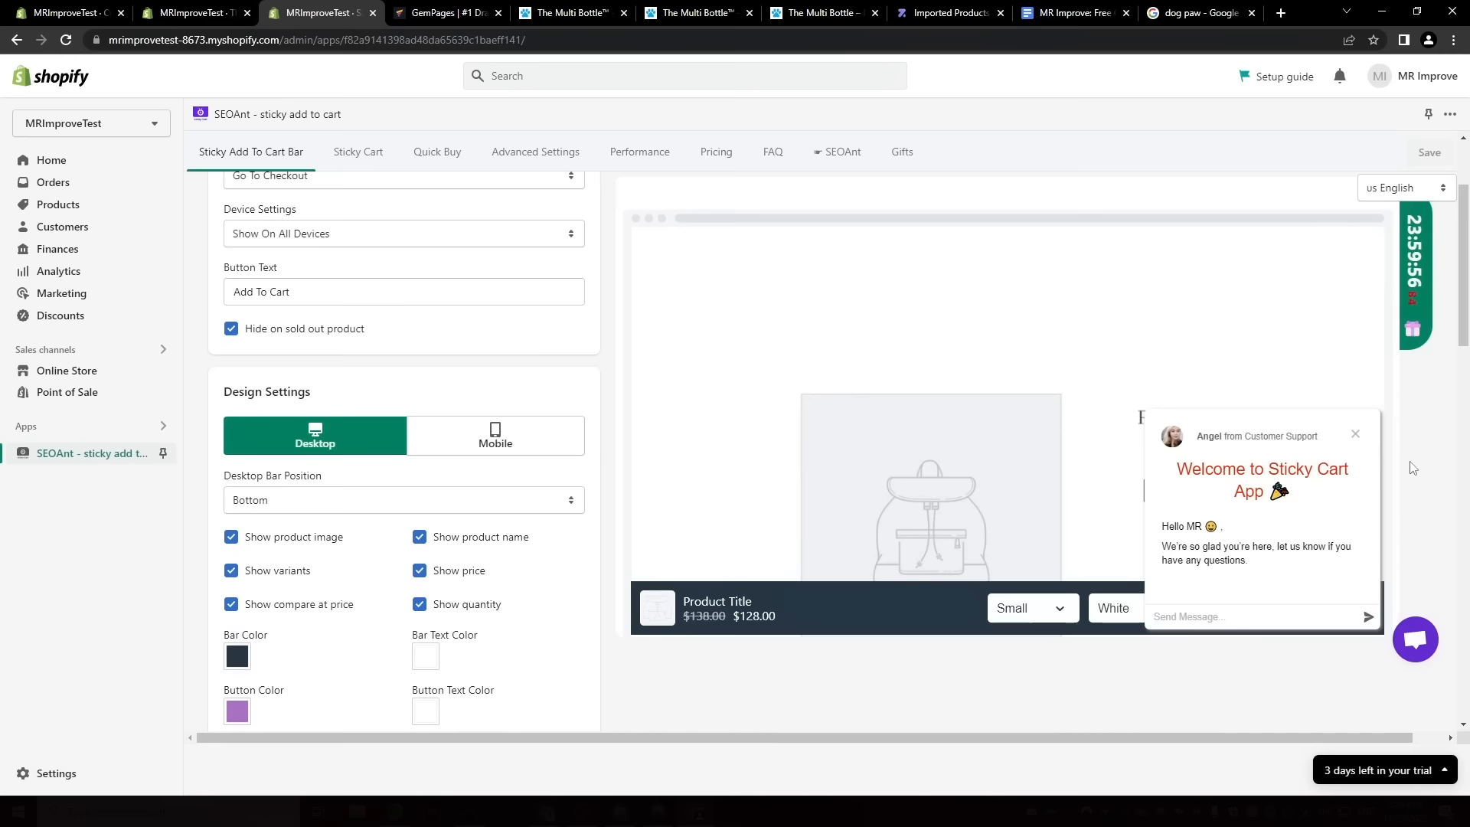
Uncheck all six desktop Show options and make the desktop Add To Cart button blue #1aa7ec.
left_click(1355, 435)
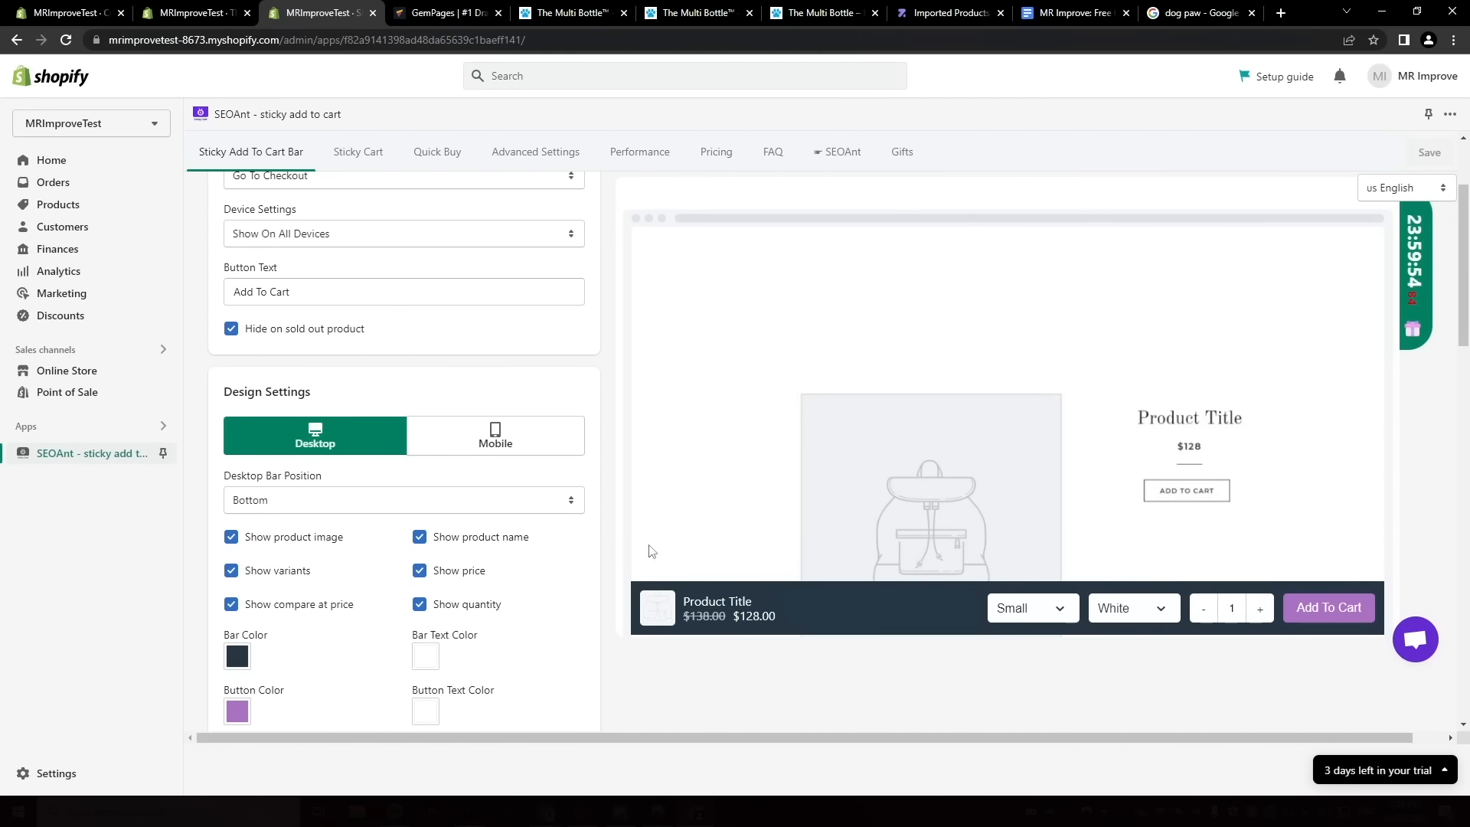
left_click(300, 539)
left_click(298, 570)
left_click(314, 604)
left_click(466, 604)
left_click(469, 571)
left_click(475, 537)
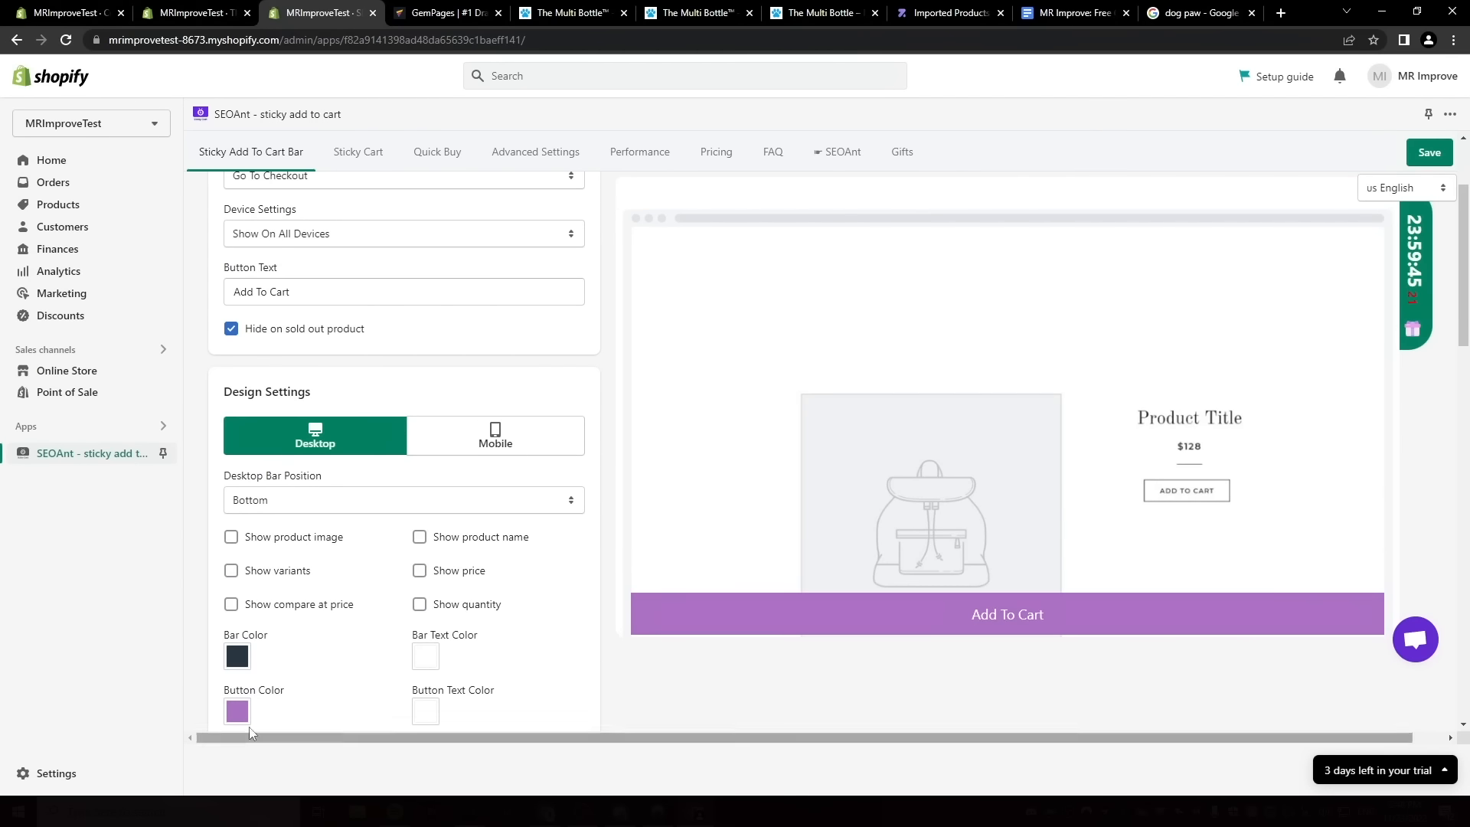
left_click(237, 712)
left_click(449, 550)
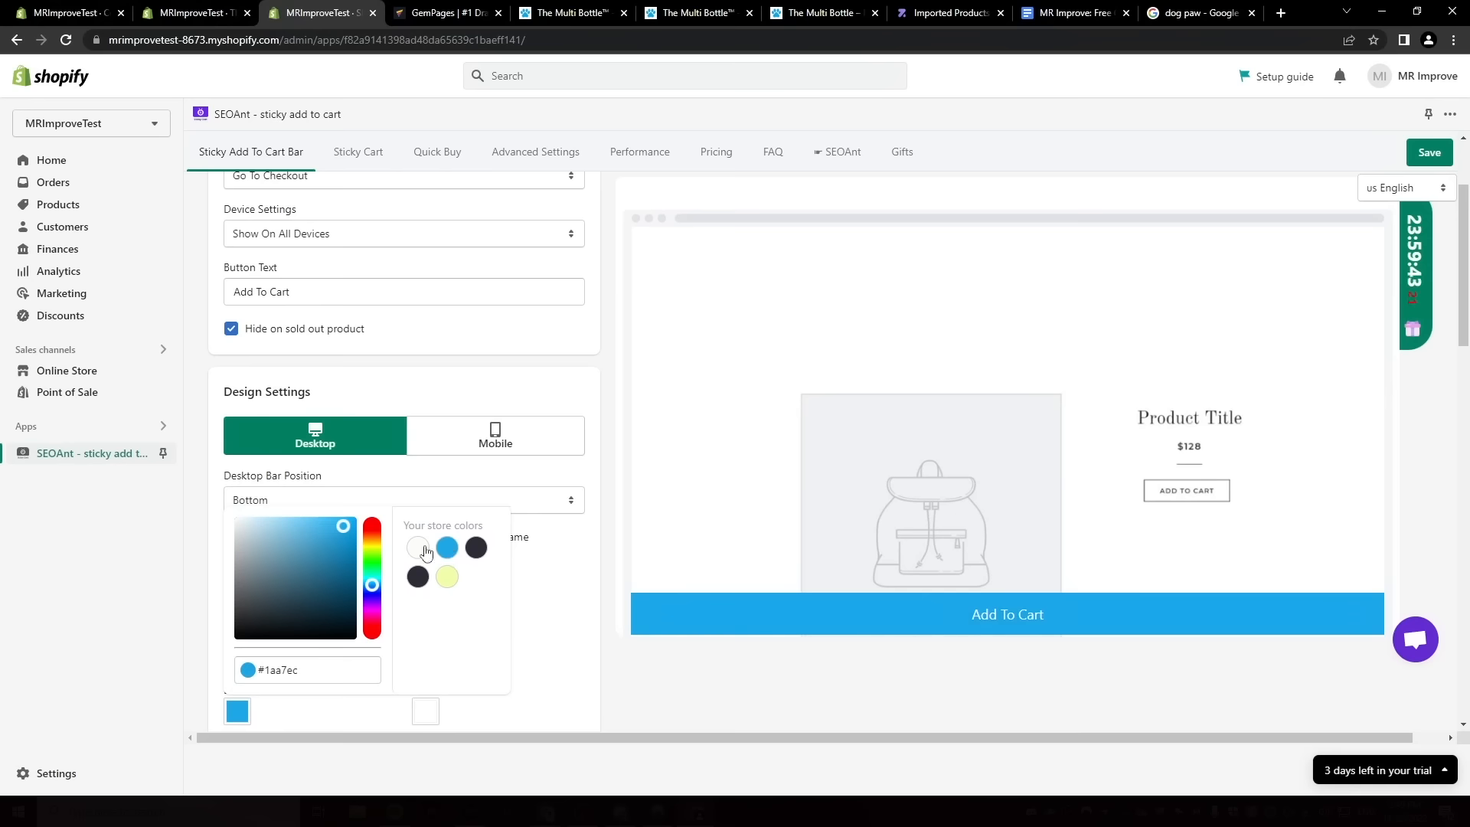
Set the added-to-cart confirmation Button Color to blue #1aa7ec.
scroll(426, 553, "down", 10)
left_click(237, 503)
left_click(448, 342)
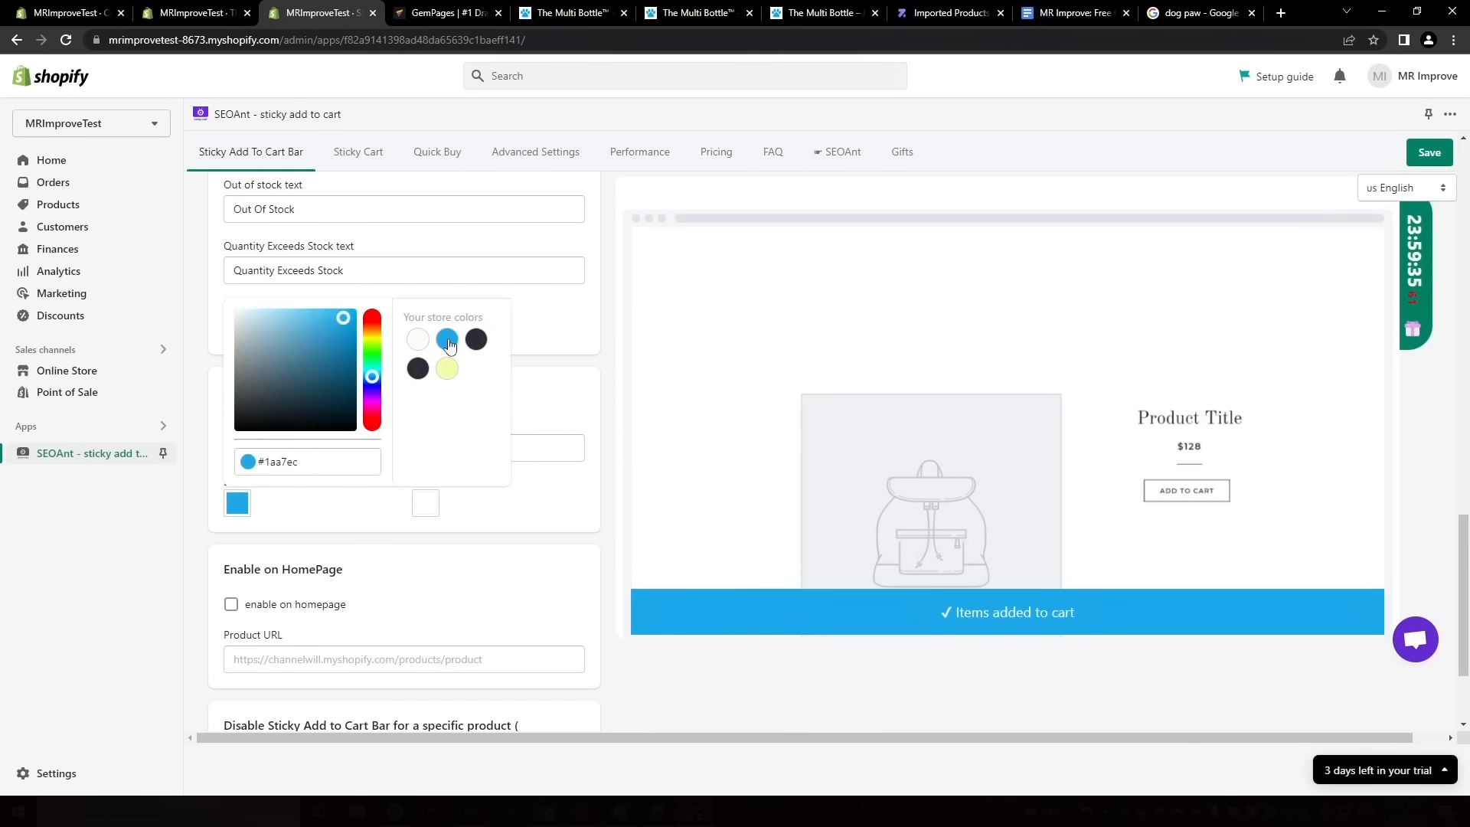
left_click(607, 504)
scroll(332, 465, "up", 10)
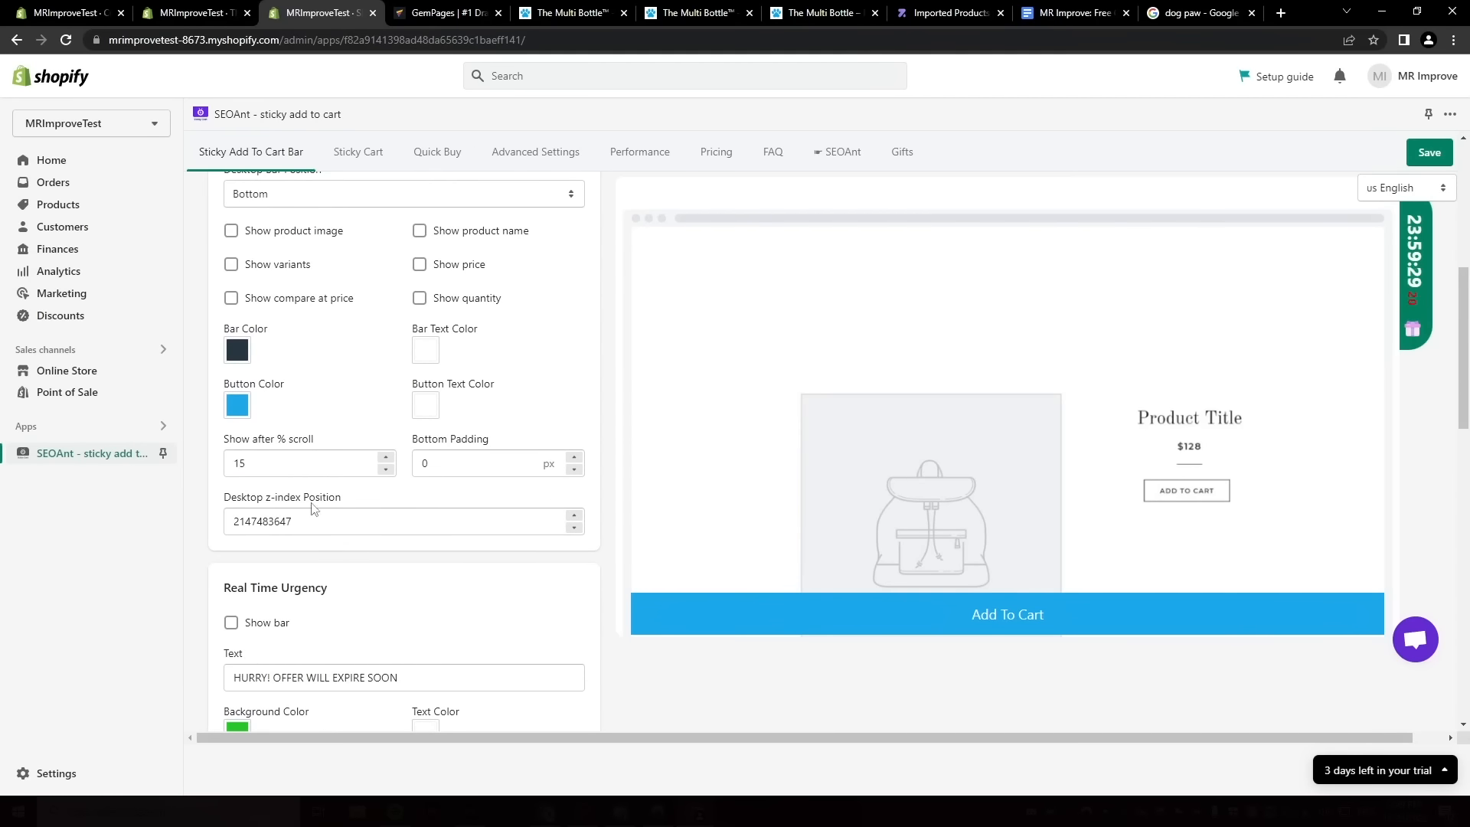
scroll(315, 509, "up", 4)
Hide image, variants, compare-at price, quantity, name and price on mobile; make its button blue #1aa7ec.
left_click(496, 440)
left_click(327, 541)
left_click(303, 571)
left_click(302, 605)
left_click(448, 605)
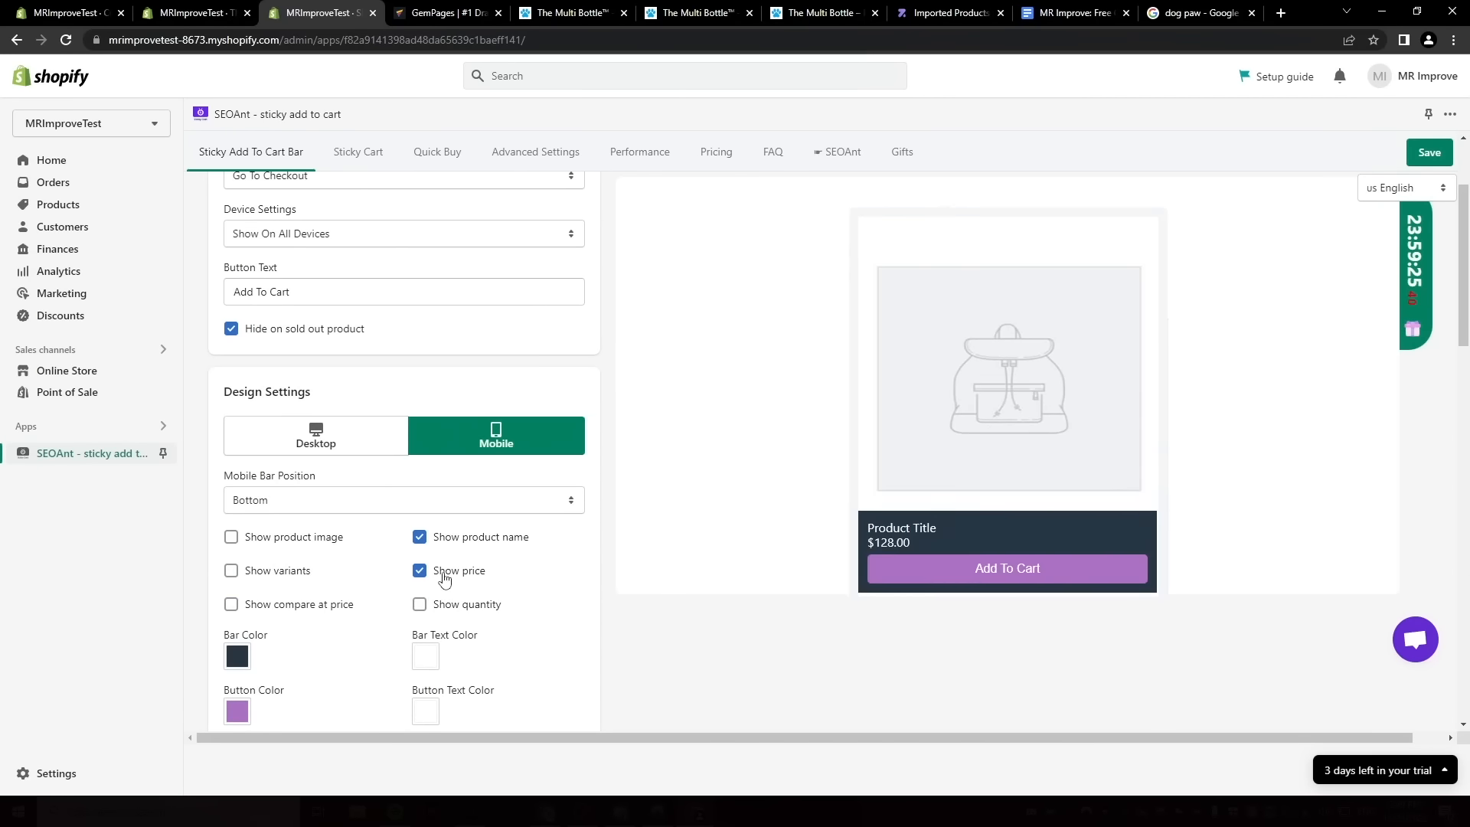
left_click(444, 573)
left_click(420, 536)
scroll(419, 537, "down", 2)
left_click(237, 558)
left_click(447, 395)
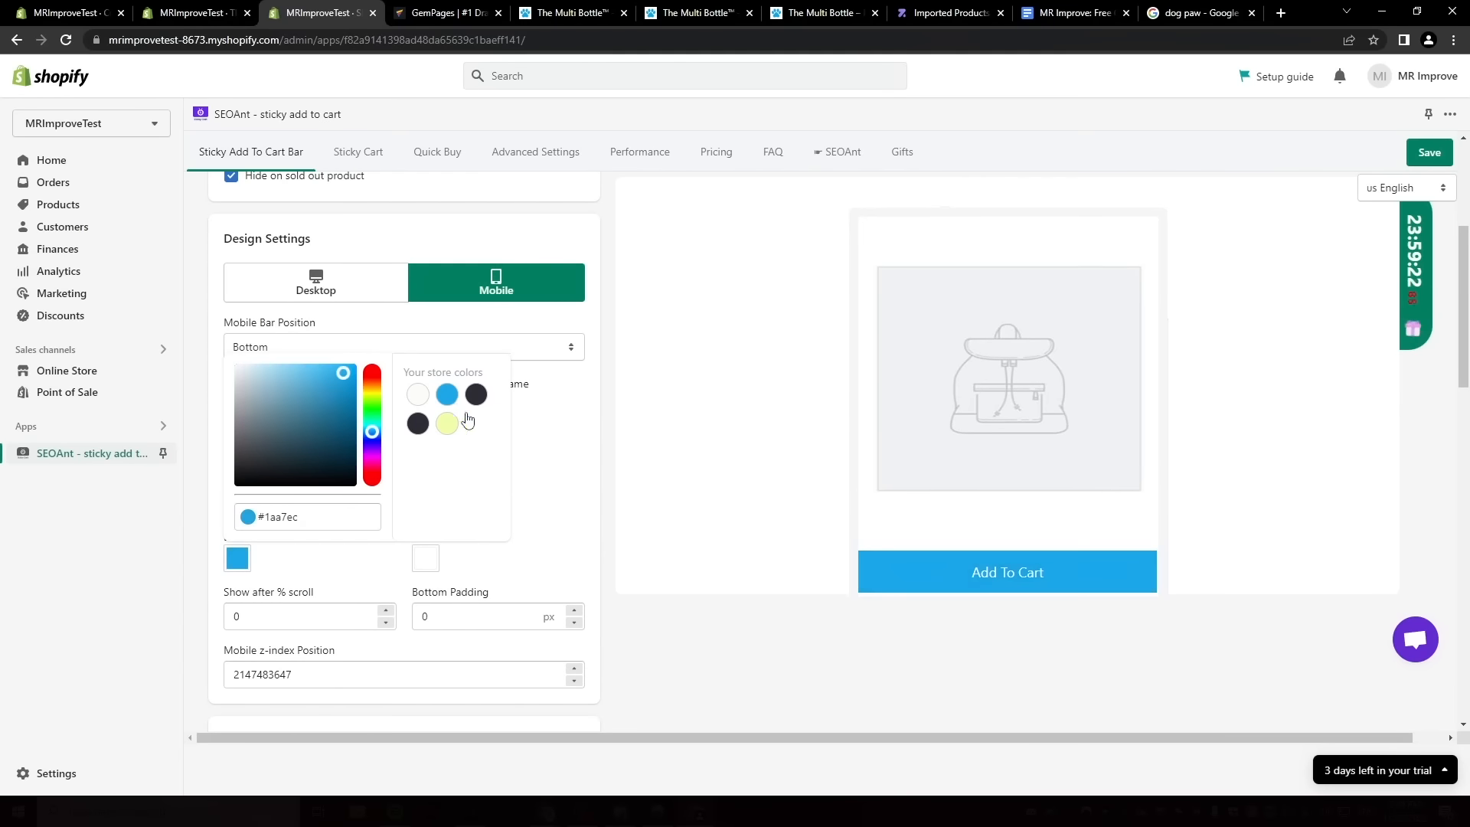
left_click(548, 531)
scroll(548, 531, "up", 4)
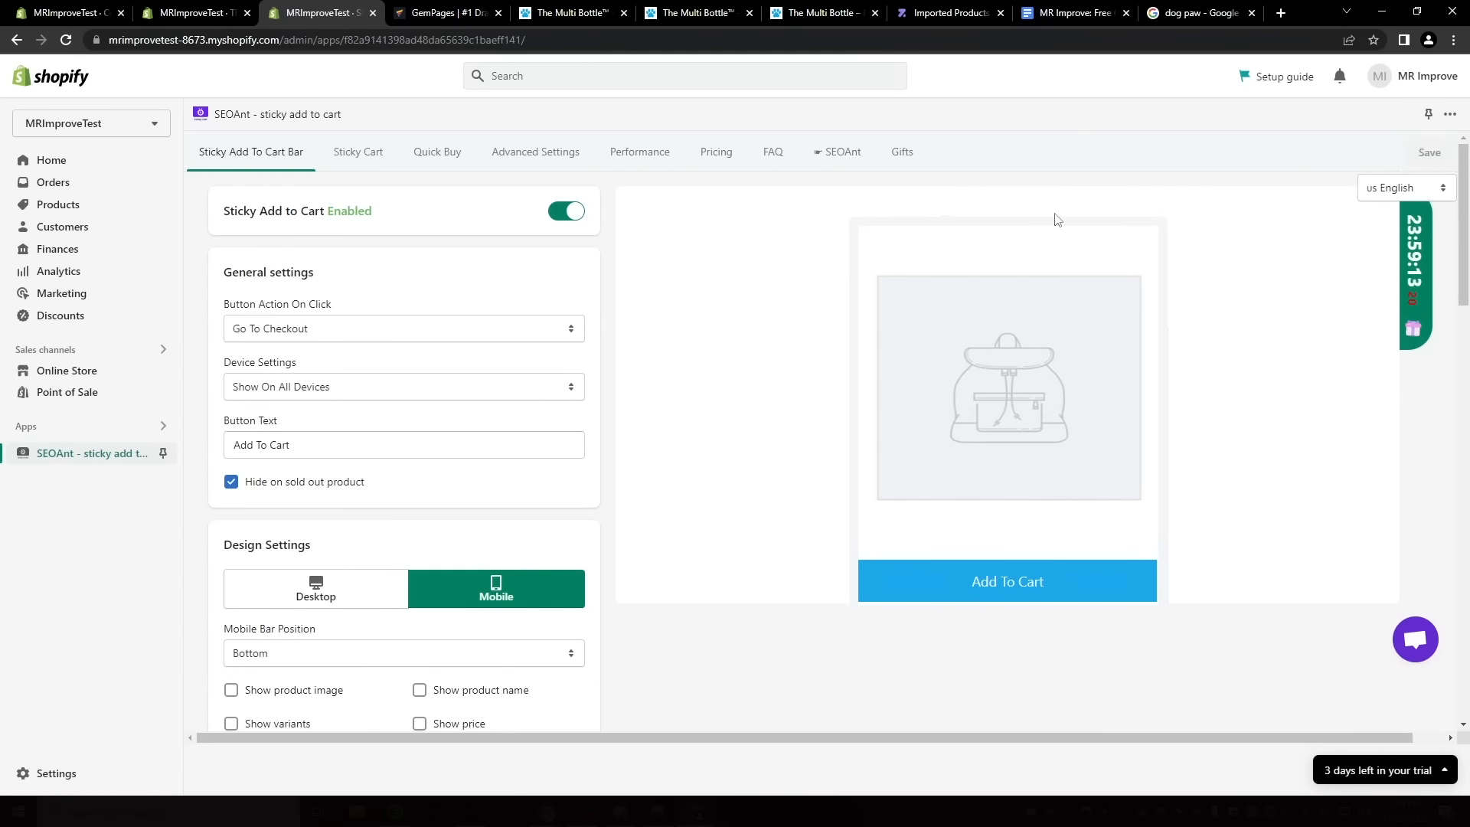
Find Judge.me AliExpress Reviews via a 'jud' App Store search and add it to the store.
left_click(70, 435)
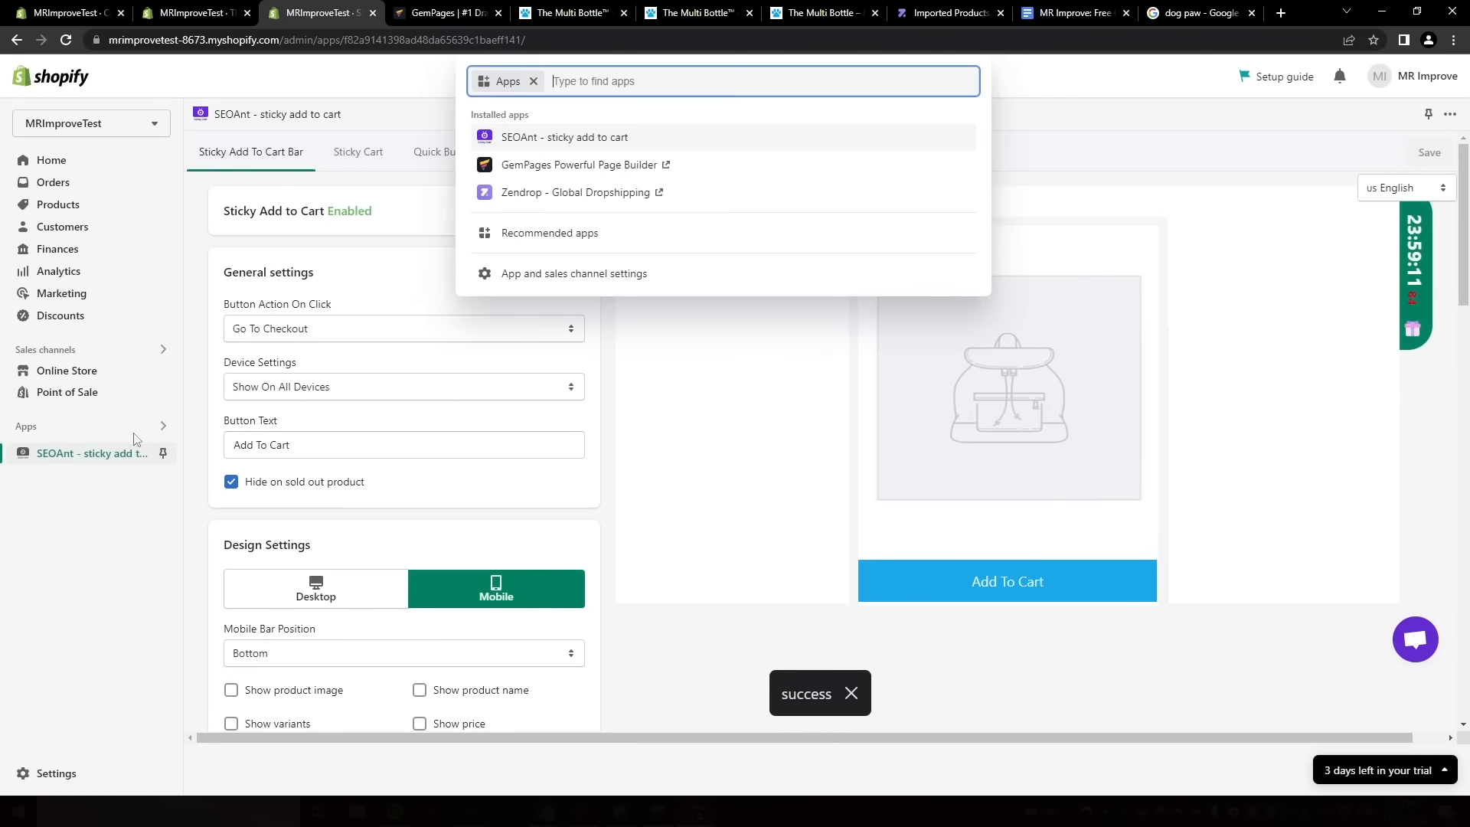
left_click(602, 231)
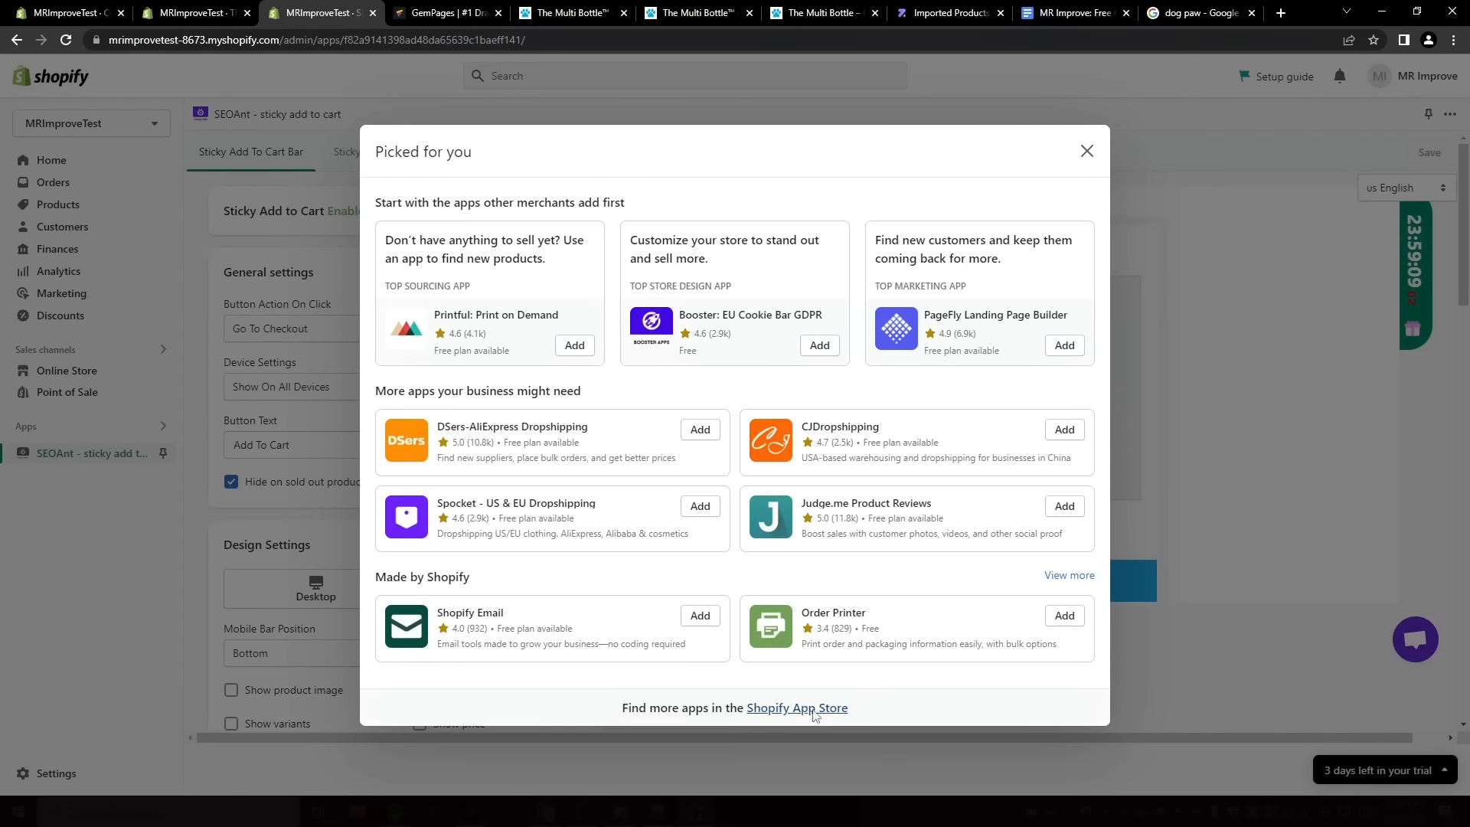
left_click(814, 711)
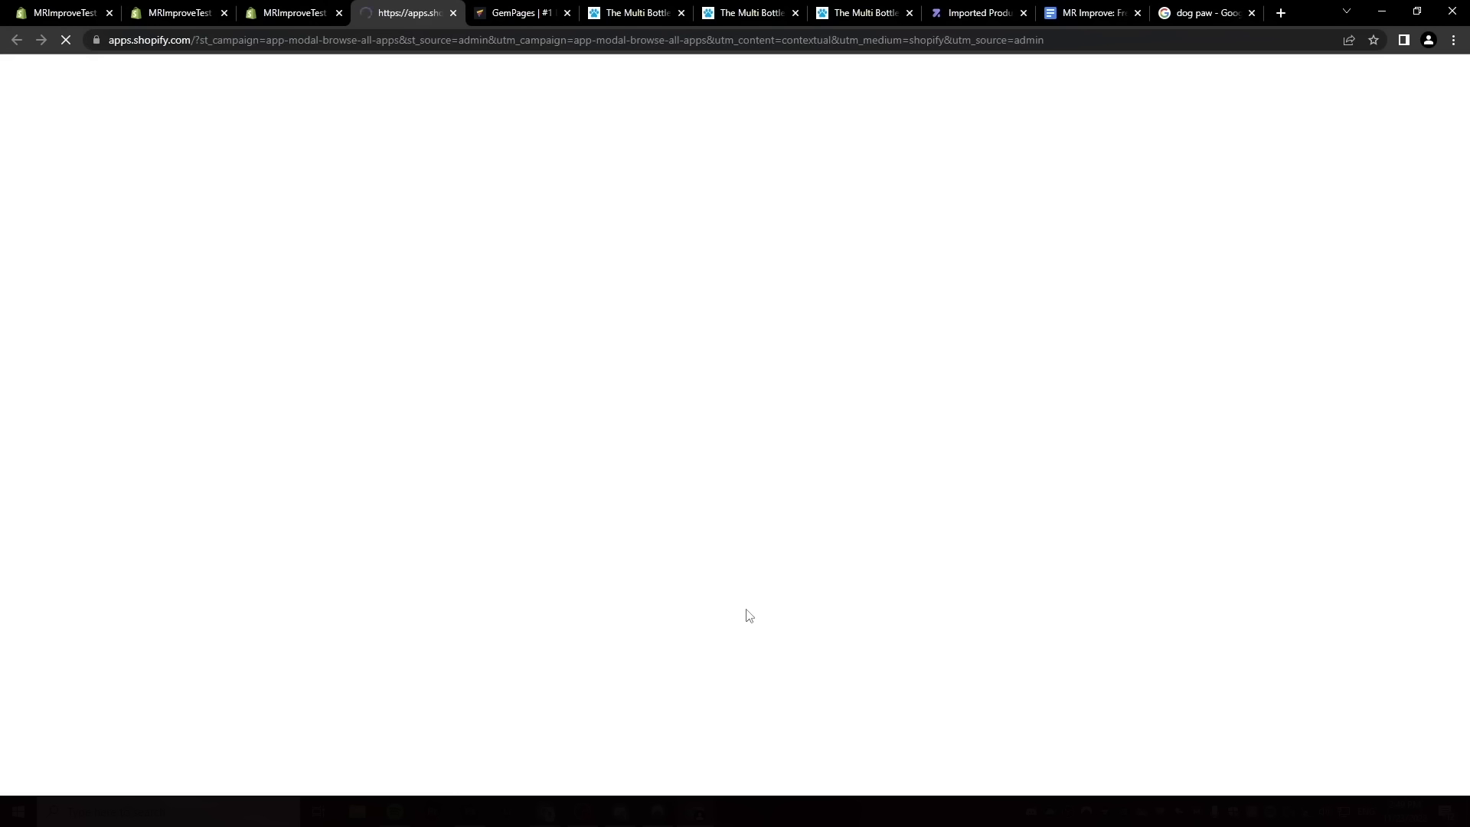
left_click(326, 315)
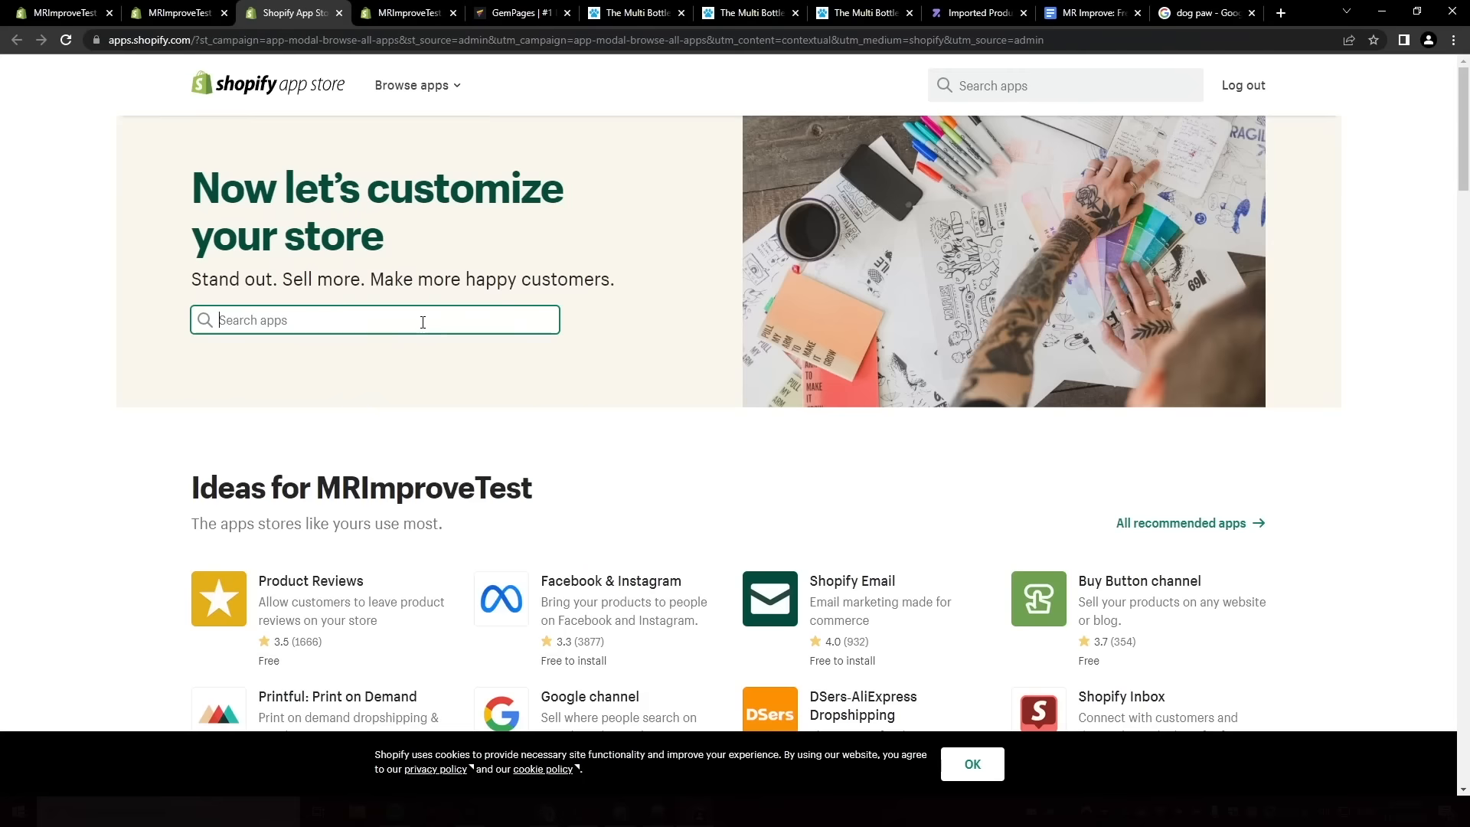
left_click(422, 321)
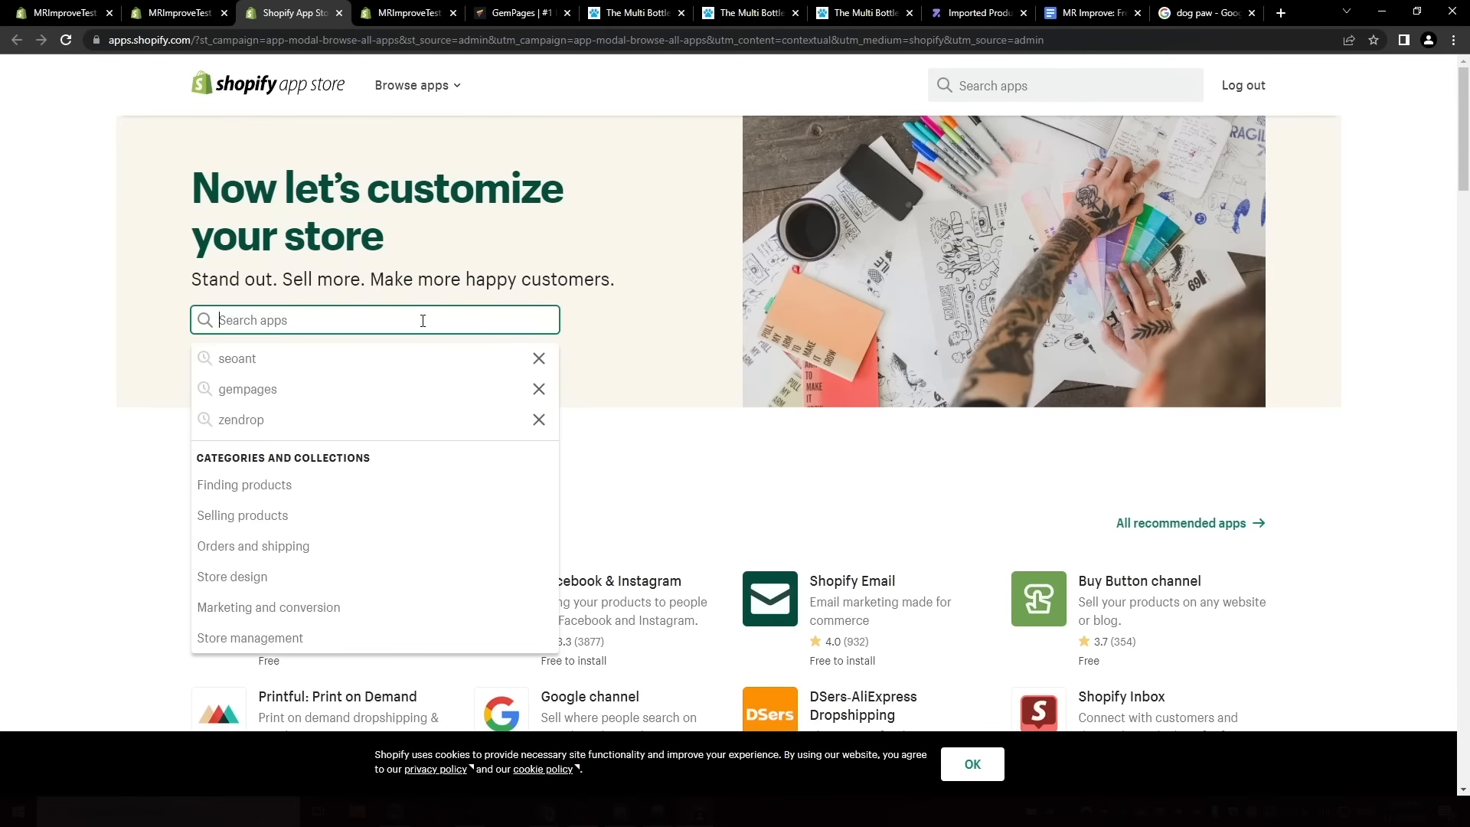
type("jud")
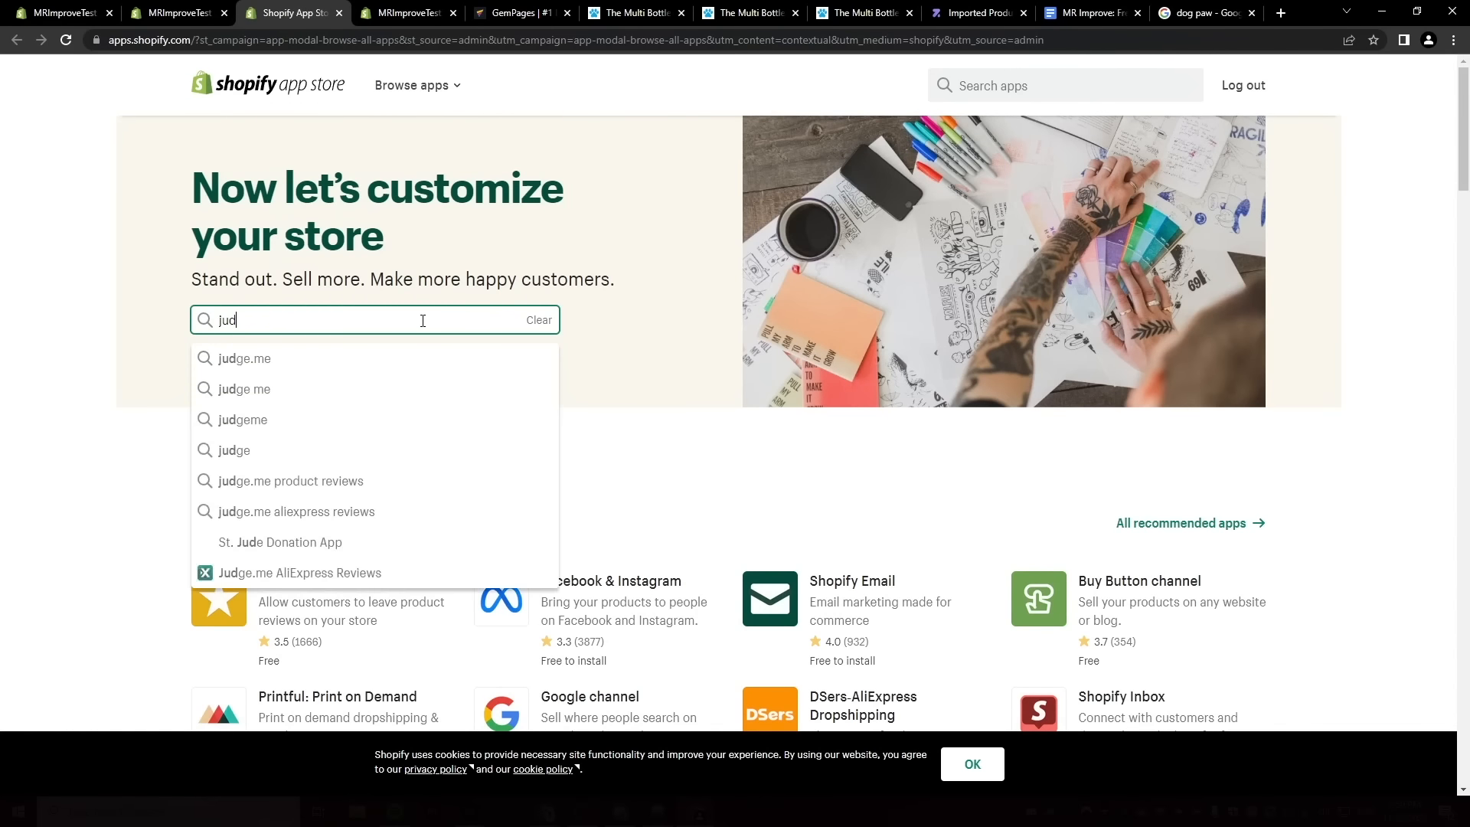
left_click(366, 572)
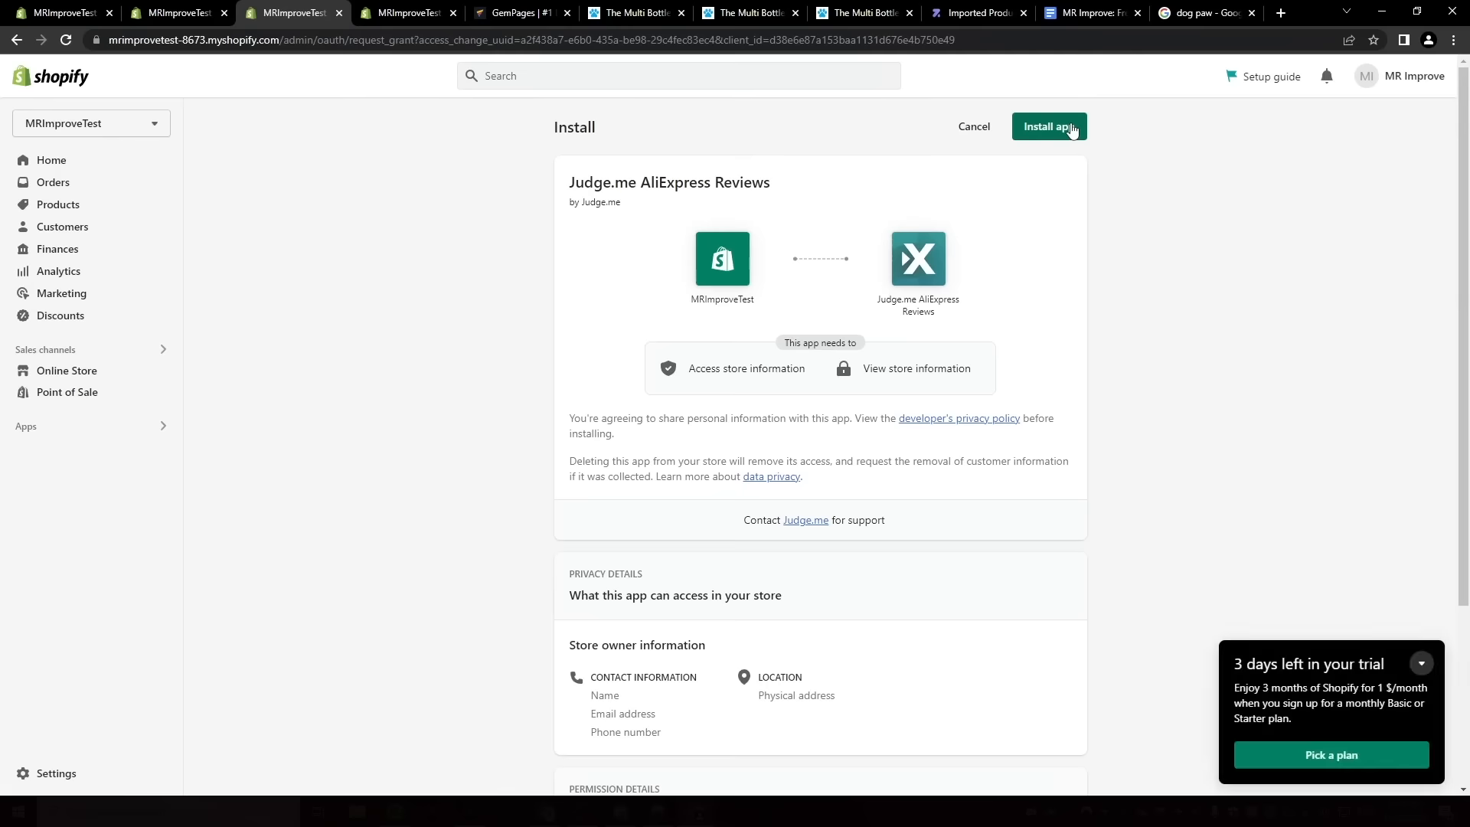
left_click(1070, 127)
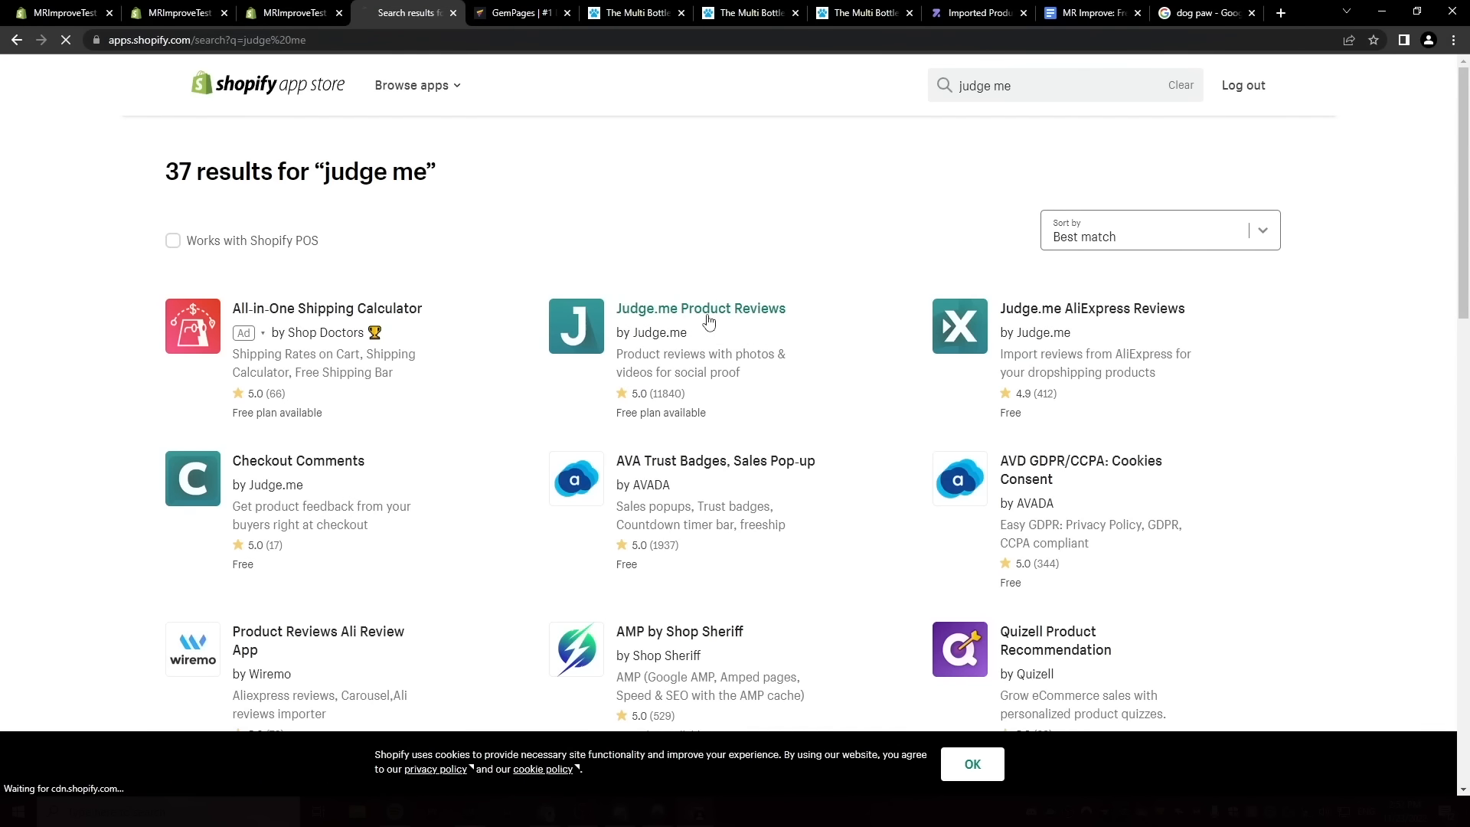
Install Judge.me Product Reviews widgets on the current live theme.
left_click(708, 312)
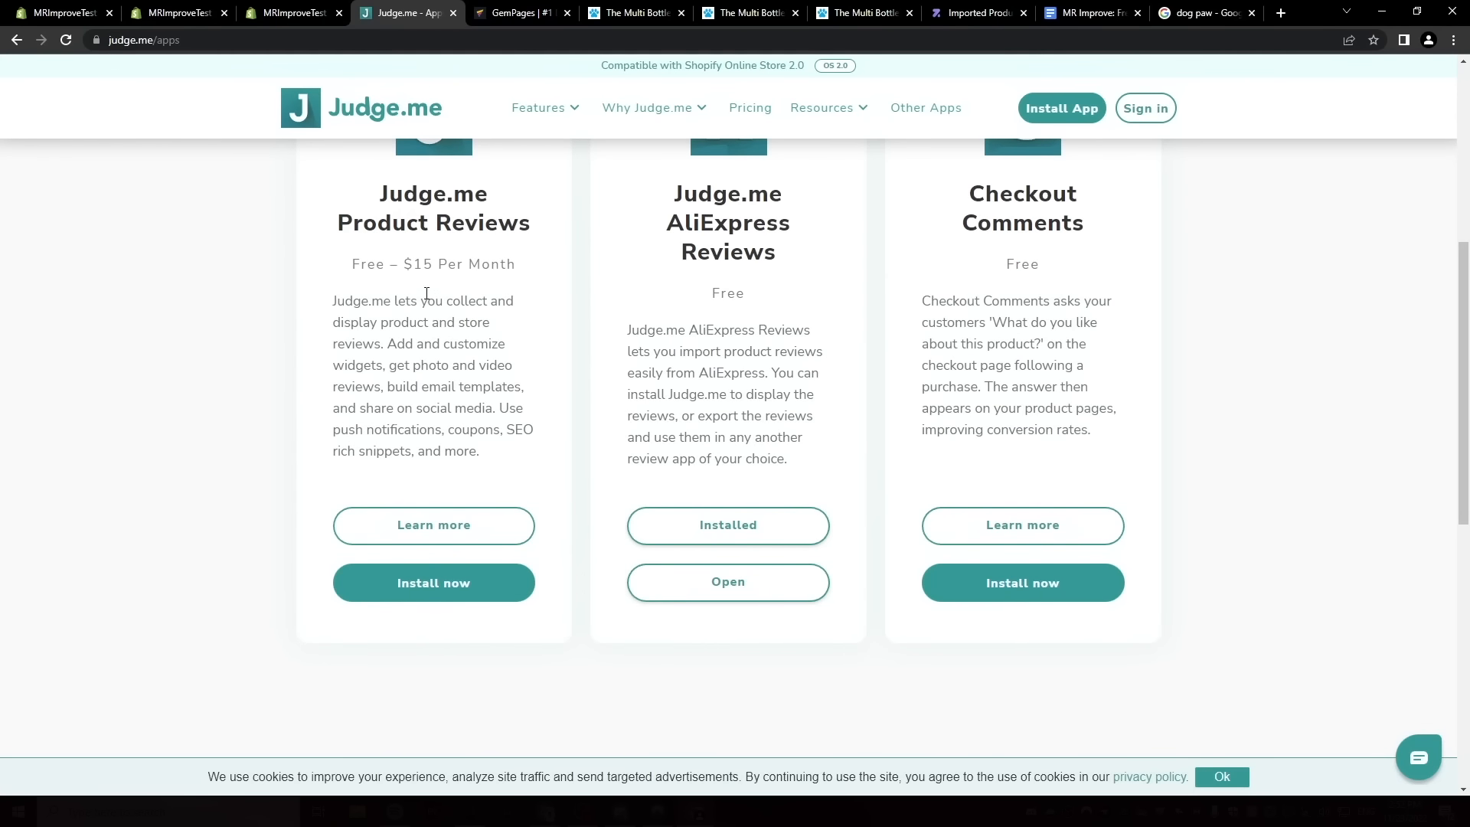
left_click(442, 584)
left_click(1035, 129)
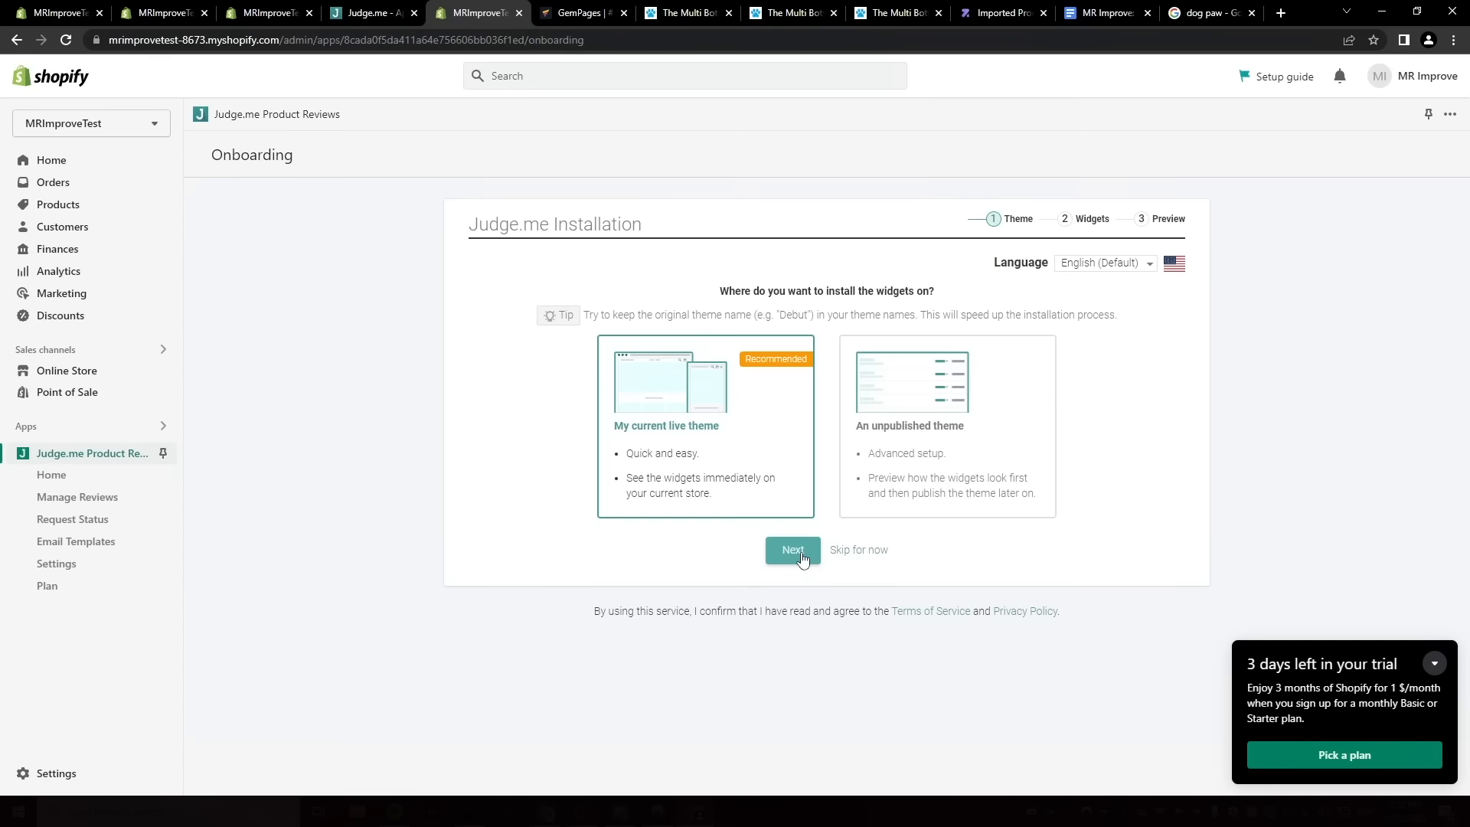
left_click(796, 553)
left_click(779, 622)
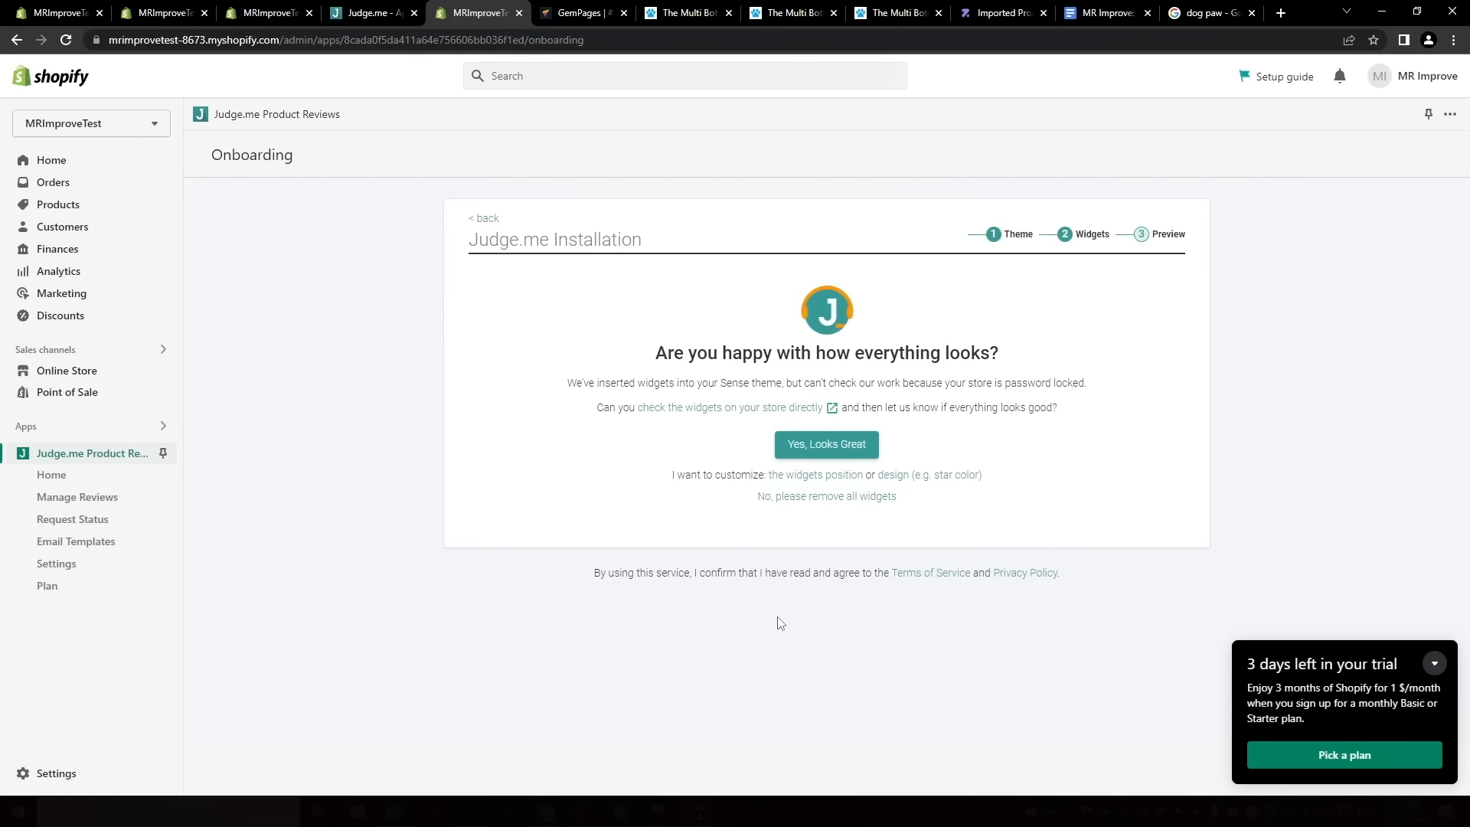
Check the star badge and Customer Reviews section on the live Multi Bottle page.
left_click(804, 408)
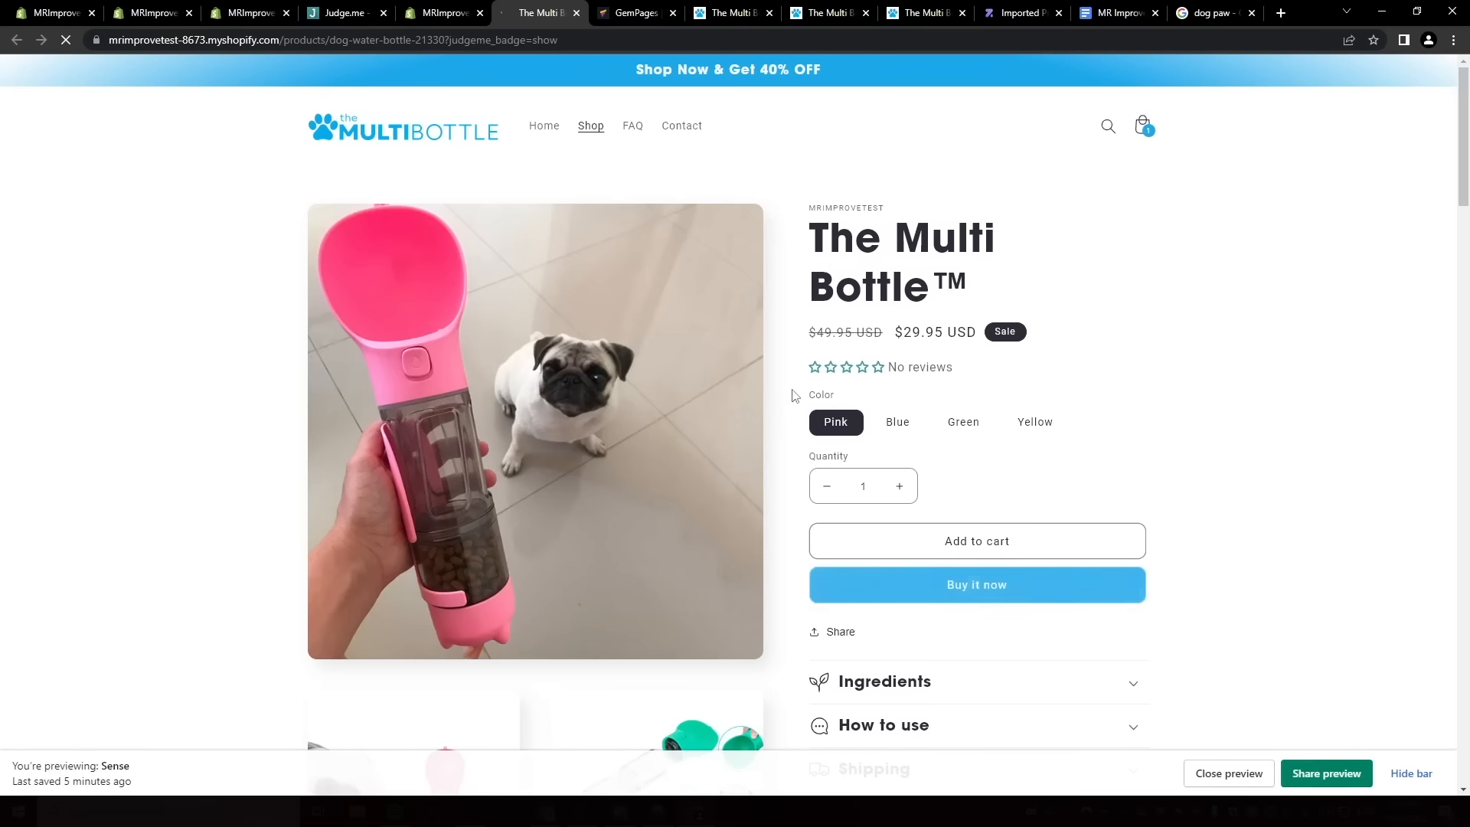
left_click(813, 373)
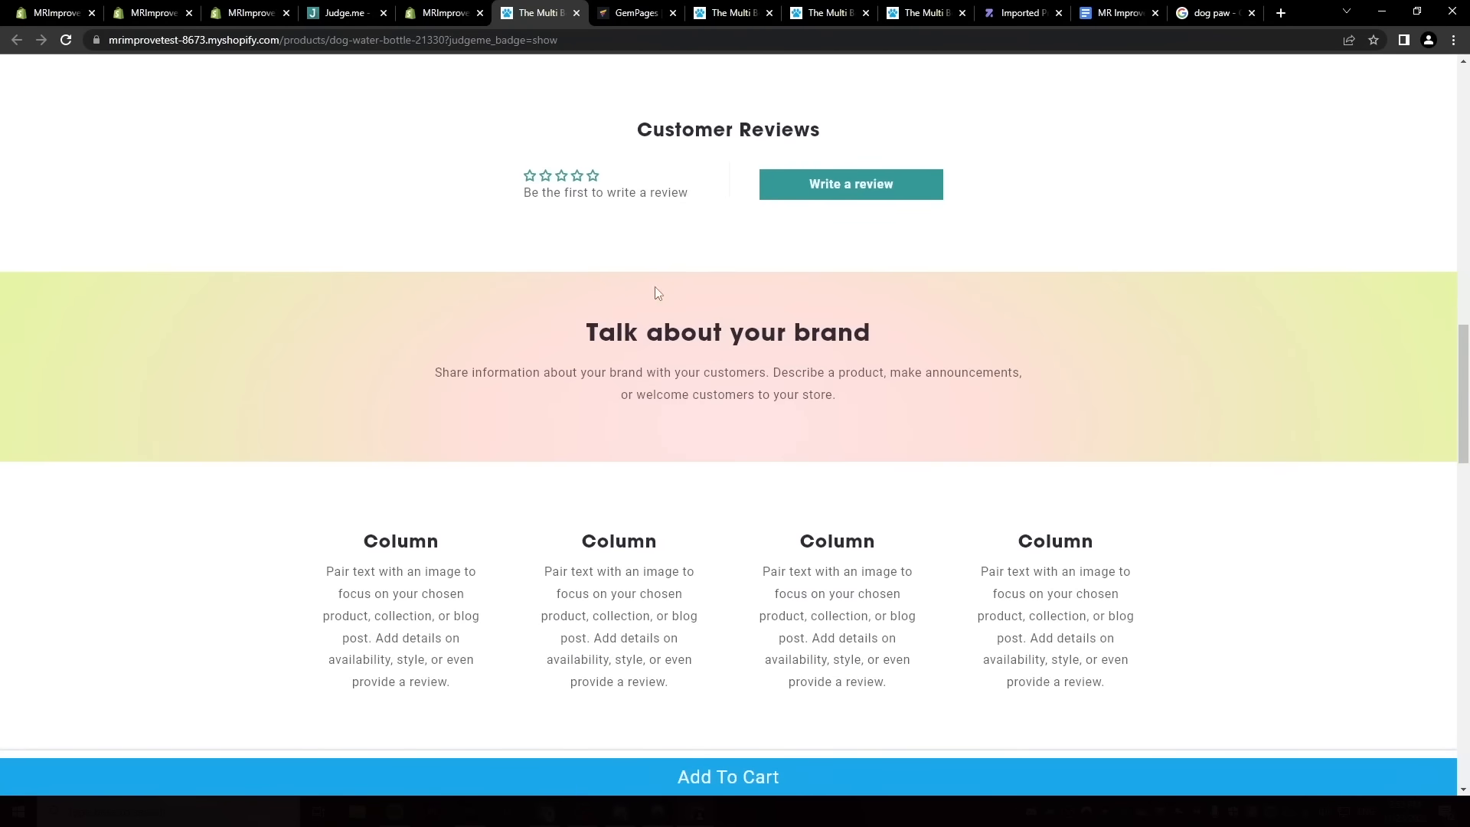
scroll(654, 290, "down", 4)
scroll(738, 355, "up", 12)
scroll(820, 541, "up", 7)
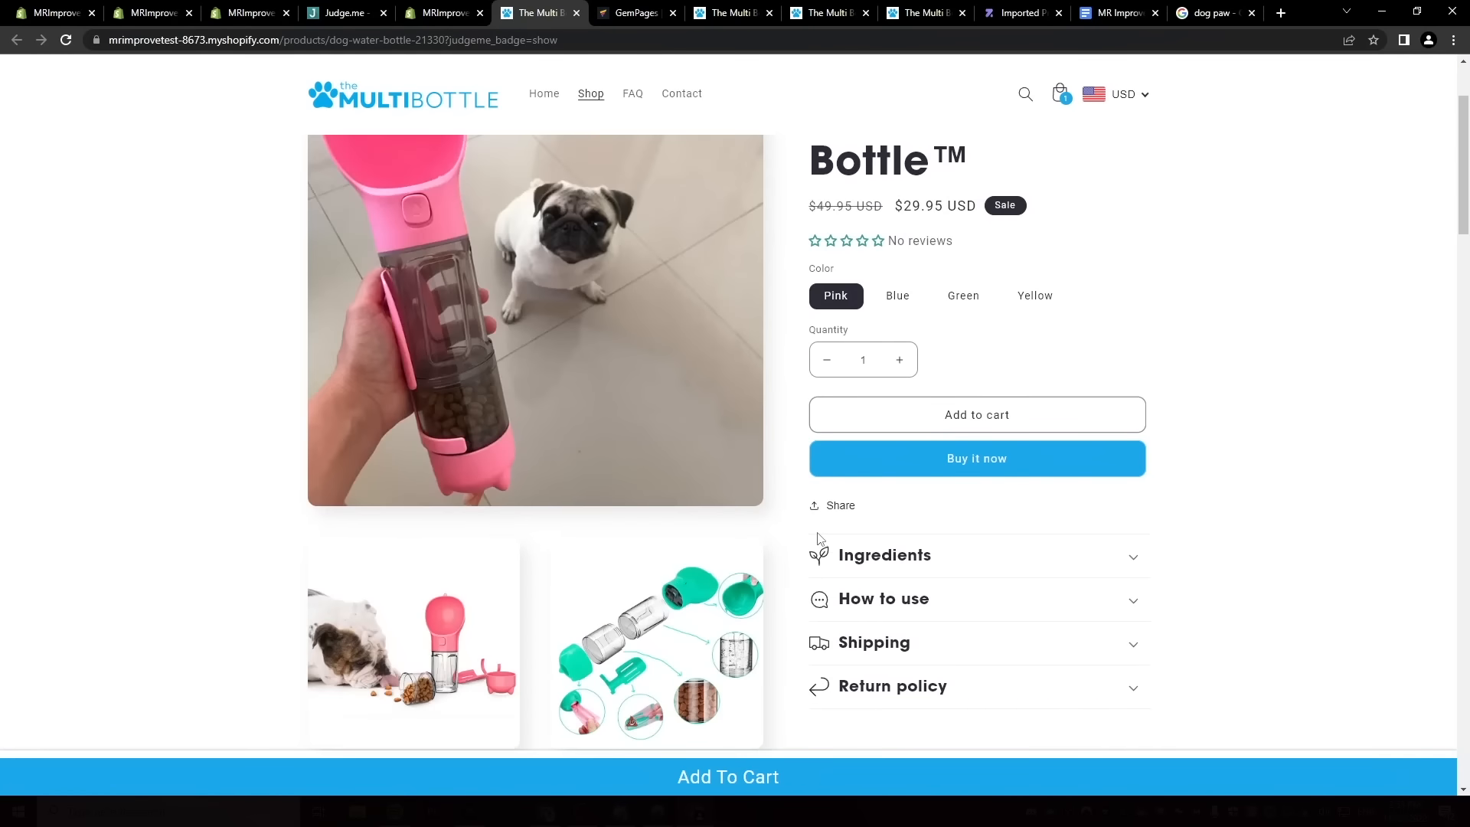
scroll(1066, 397, "down", 20)
left_click(635, 14)
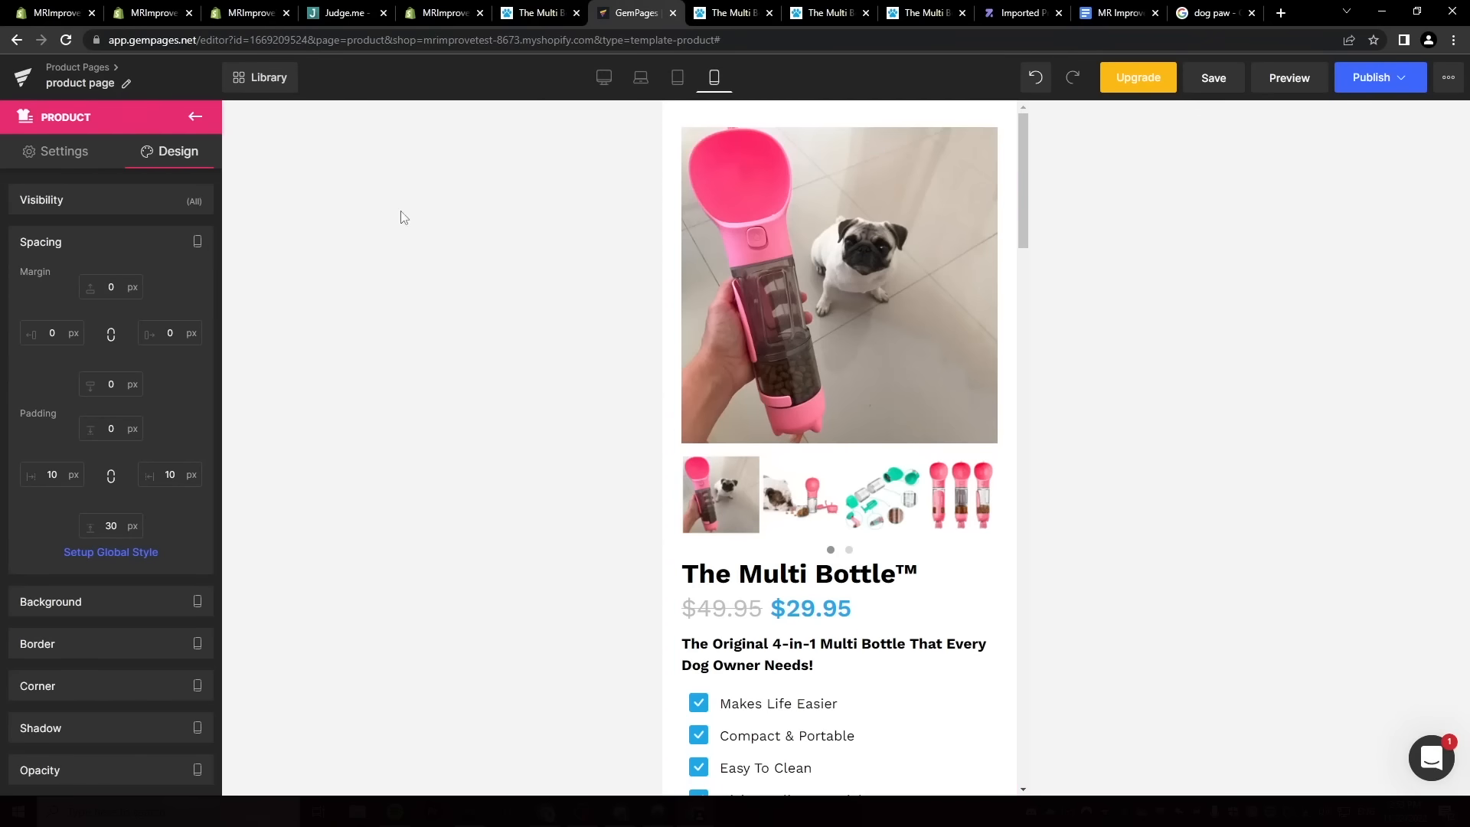
Assign The Multi Bottle™ to the 'product page' template.
left_click(25, 79)
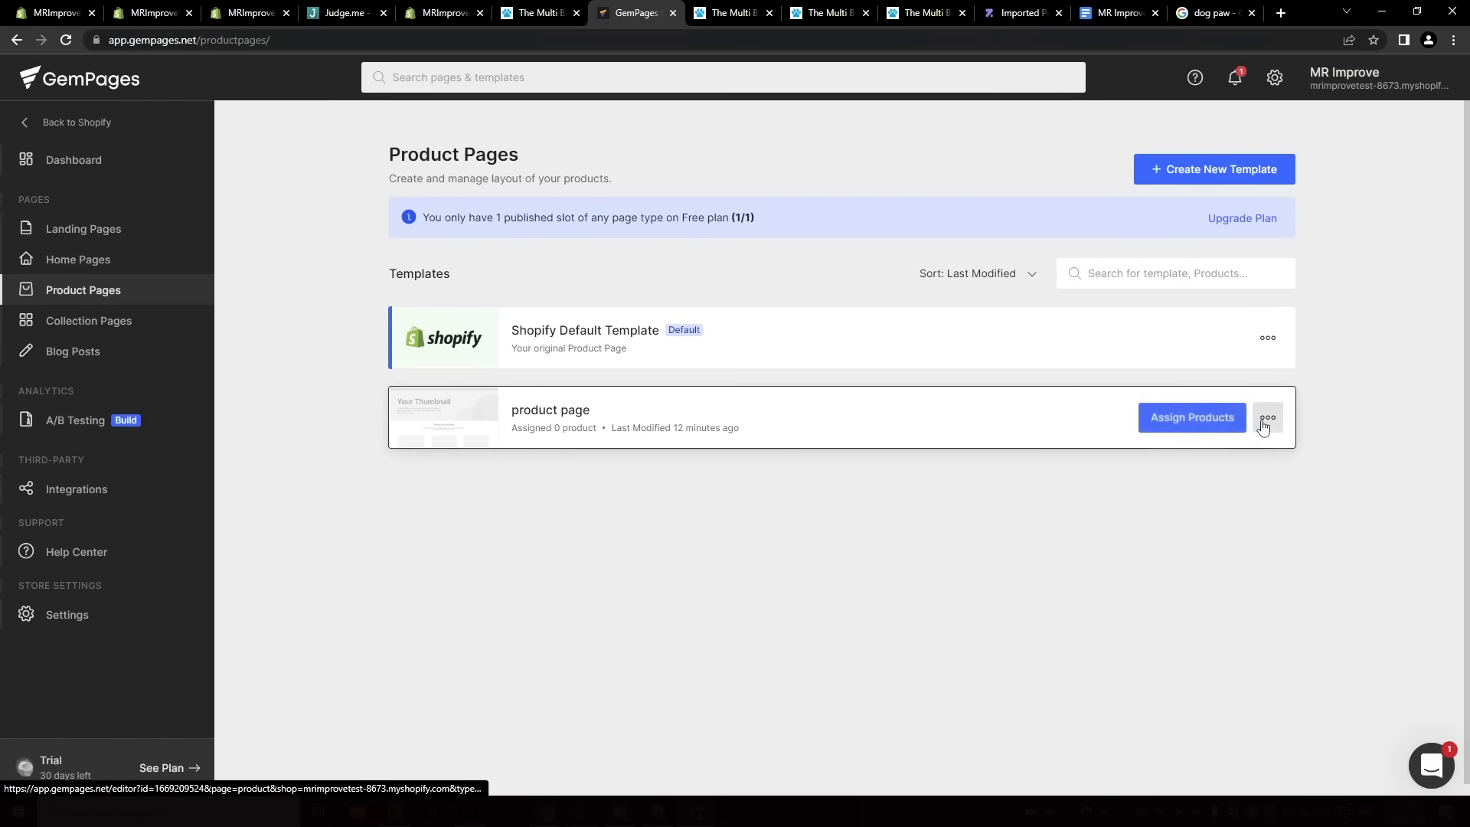
left_click(1202, 418)
left_click(1192, 713)
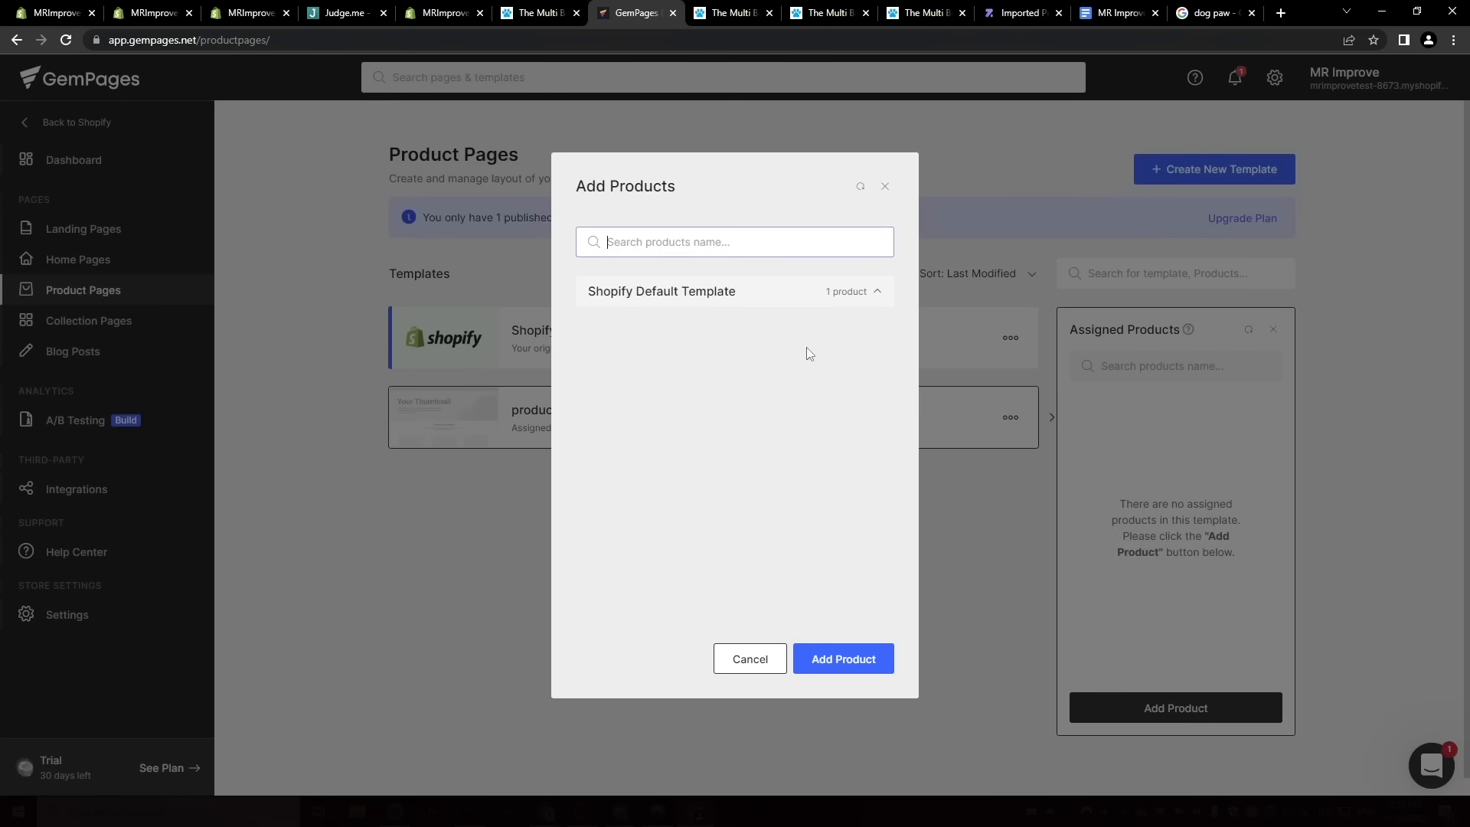
left_click(856, 300)
left_click(857, 668)
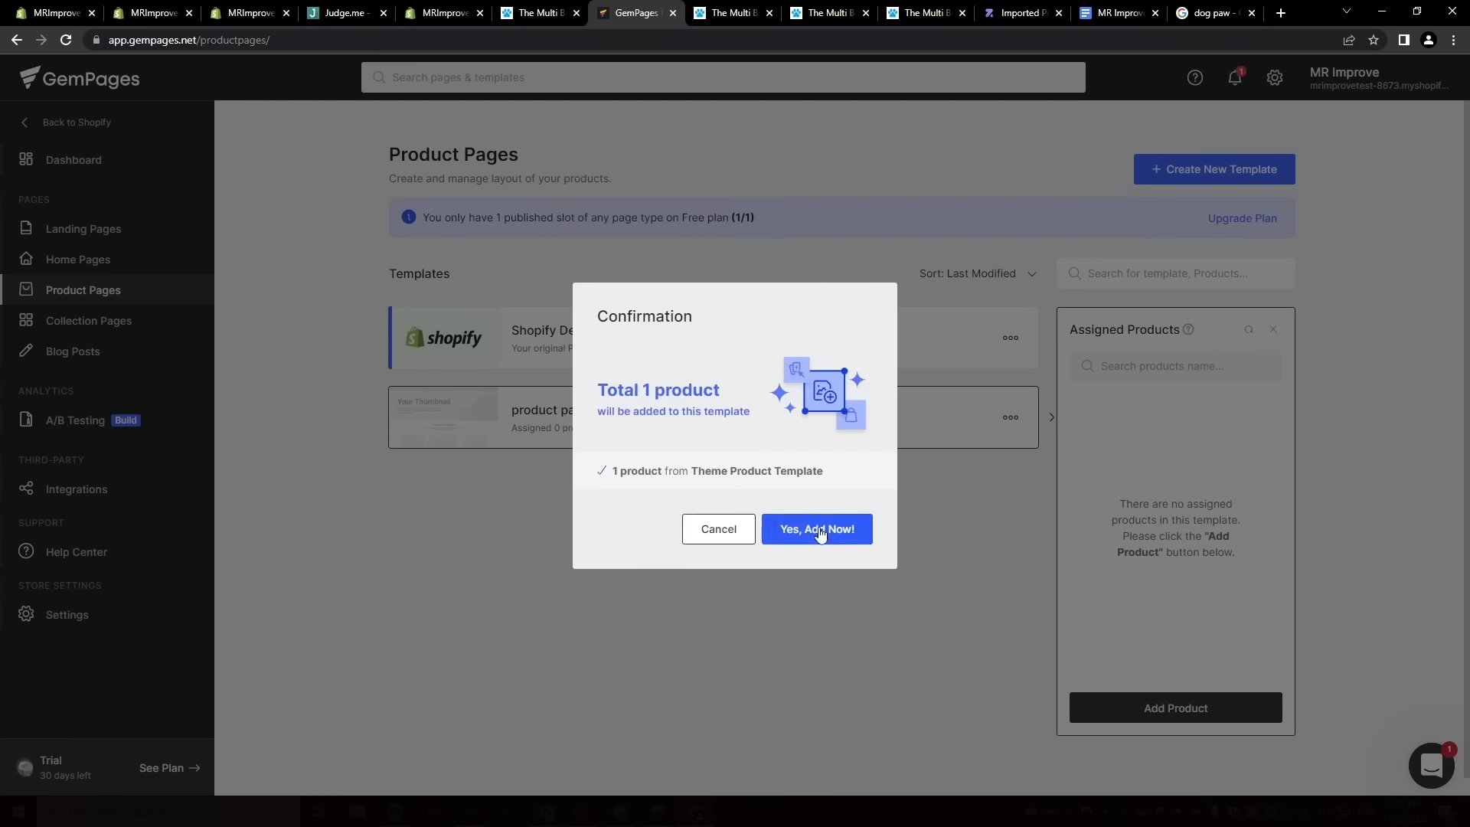
left_click(817, 528)
left_click(540, 13)
Preview the updated product page in the store.
left_click(66, 39)
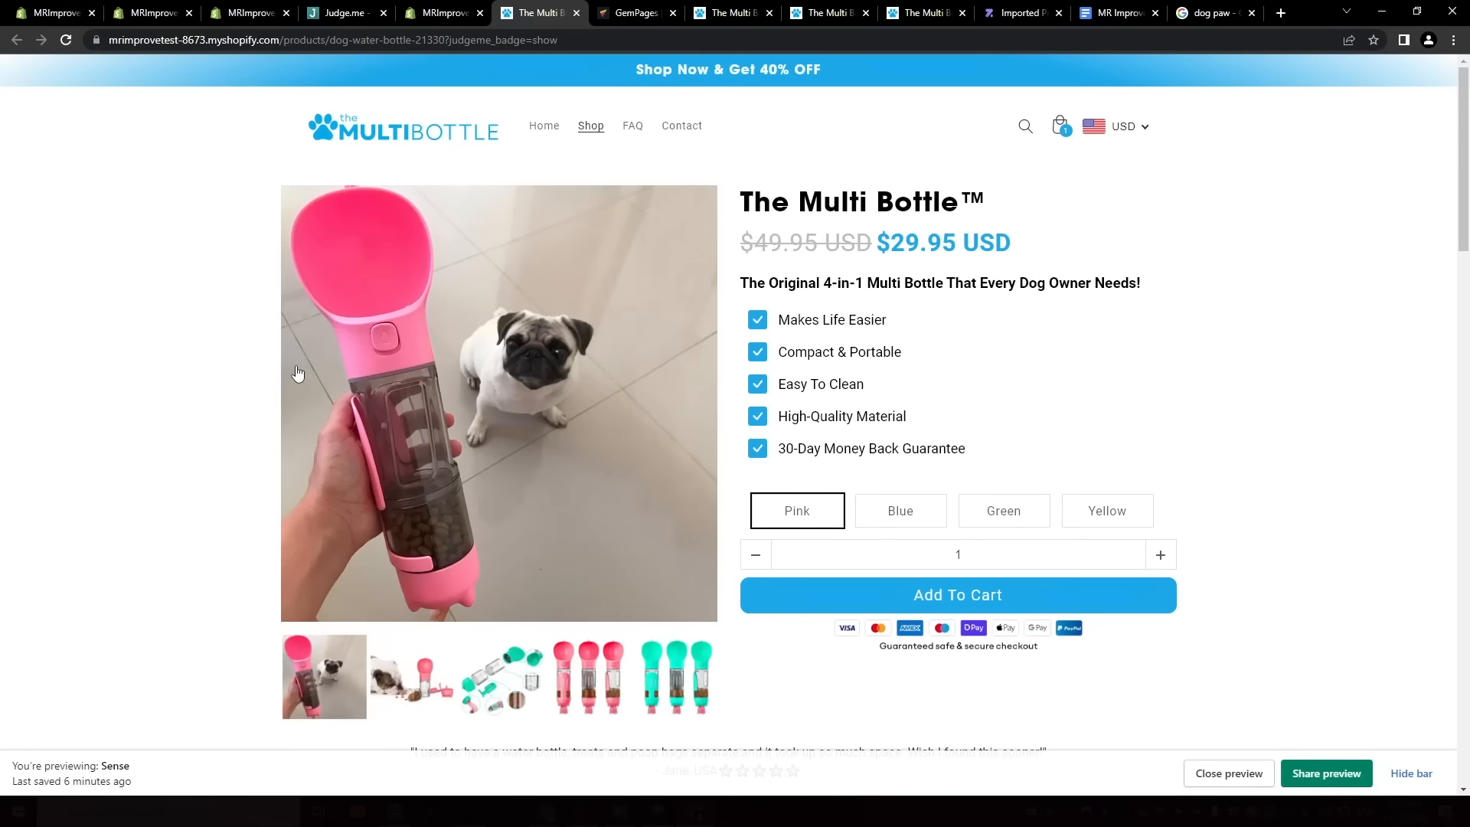
scroll(298, 374, "down", 20)
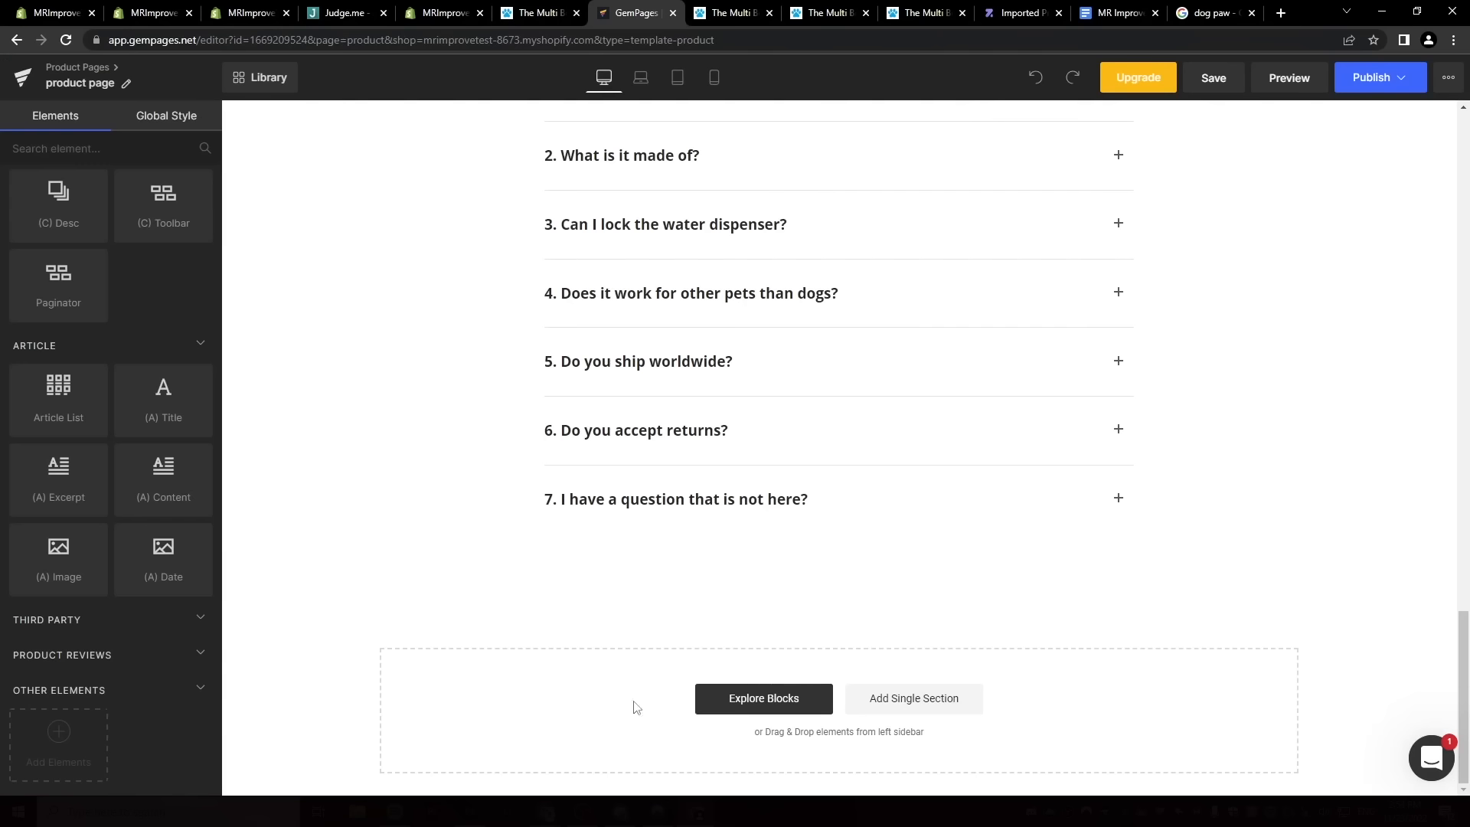
left_click(815, 701)
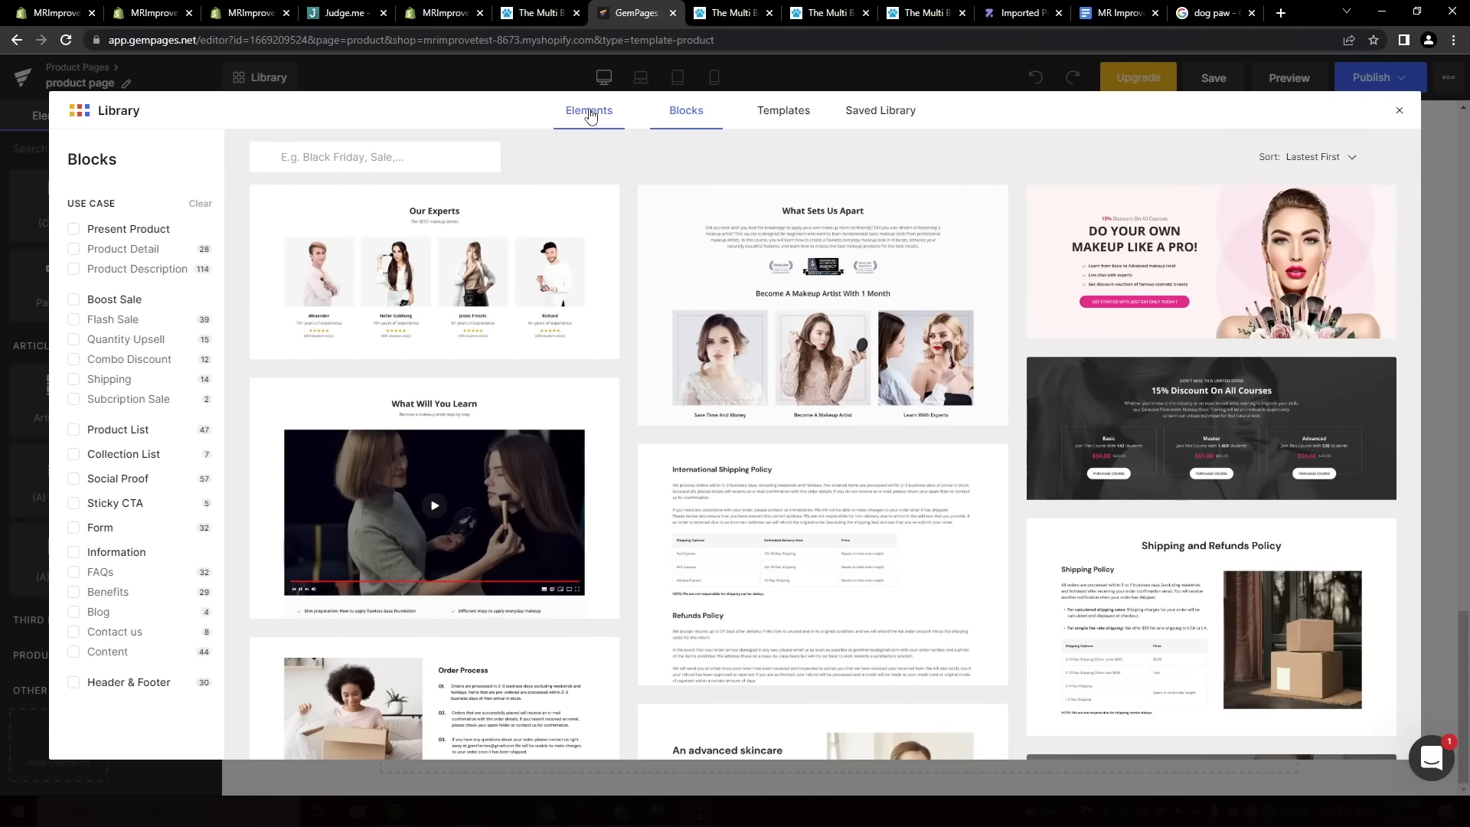
Place a Judge.me Reviews element under the product title as a Star Badge.
left_click(588, 111)
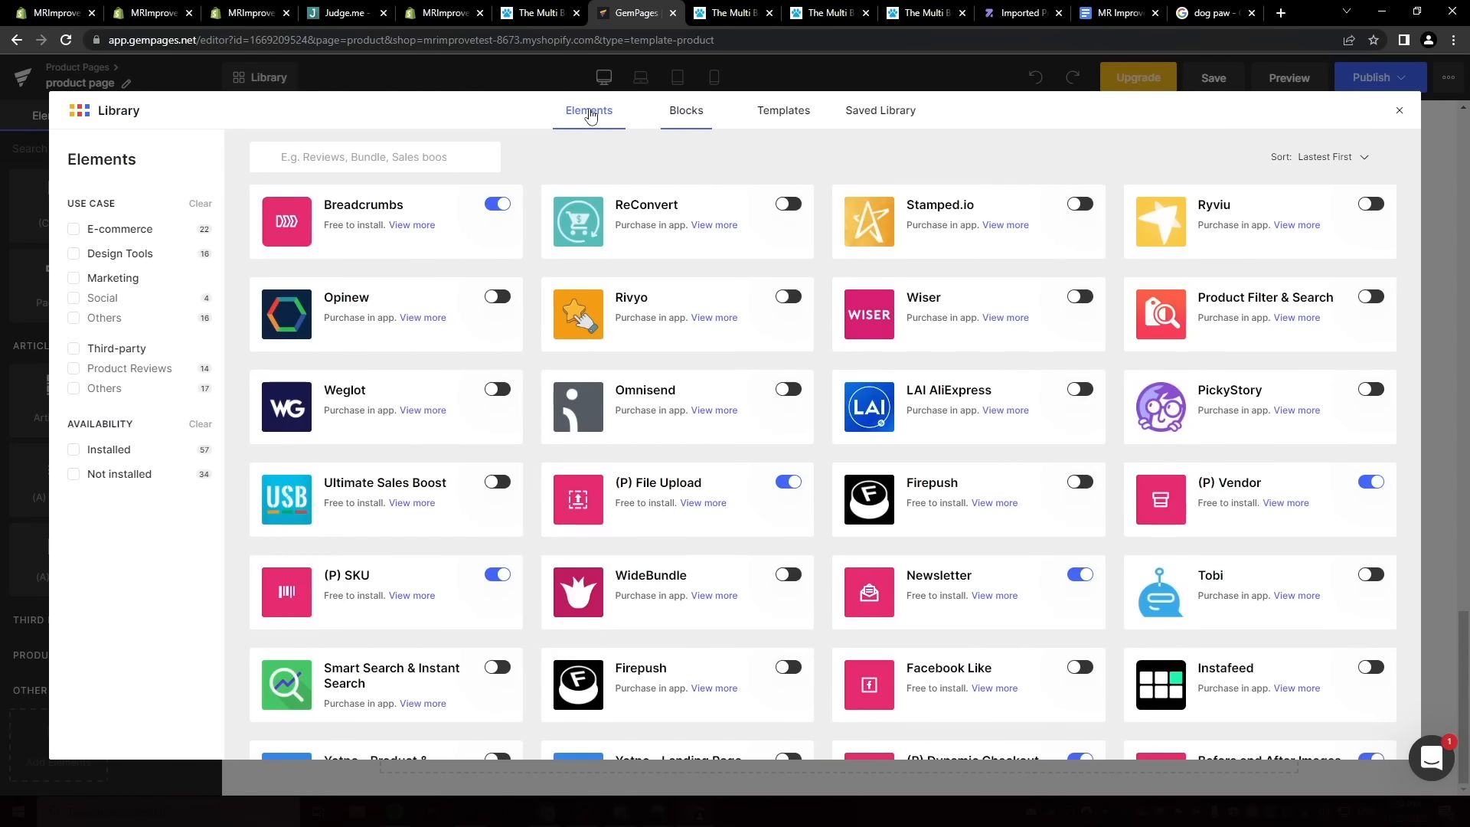
left_click(361, 156)
type("judge")
left_click(498, 204)
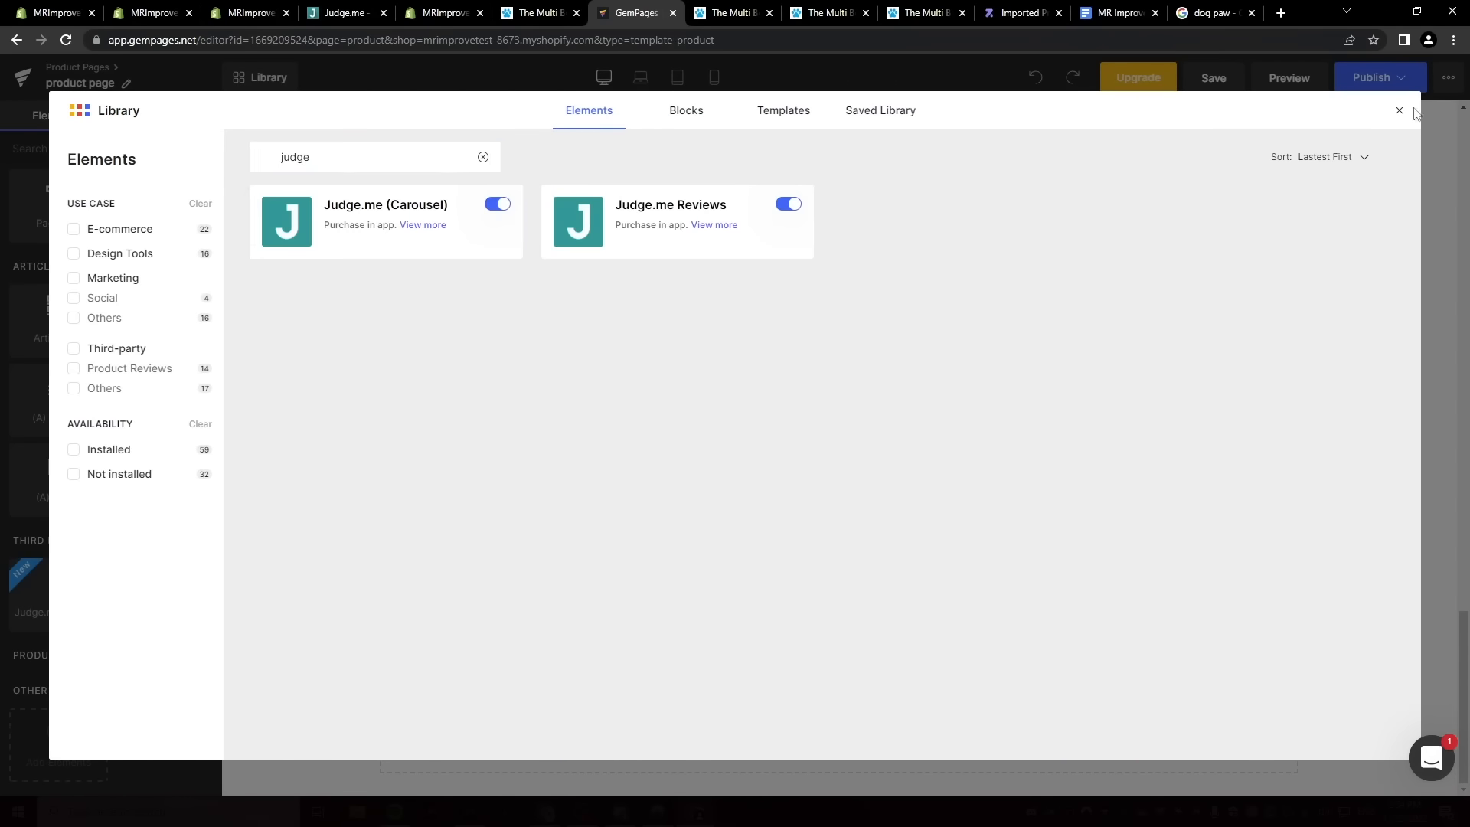
left_click_drag(58, 590, 930, 186)
left_click(111, 253)
left_click(100, 306)
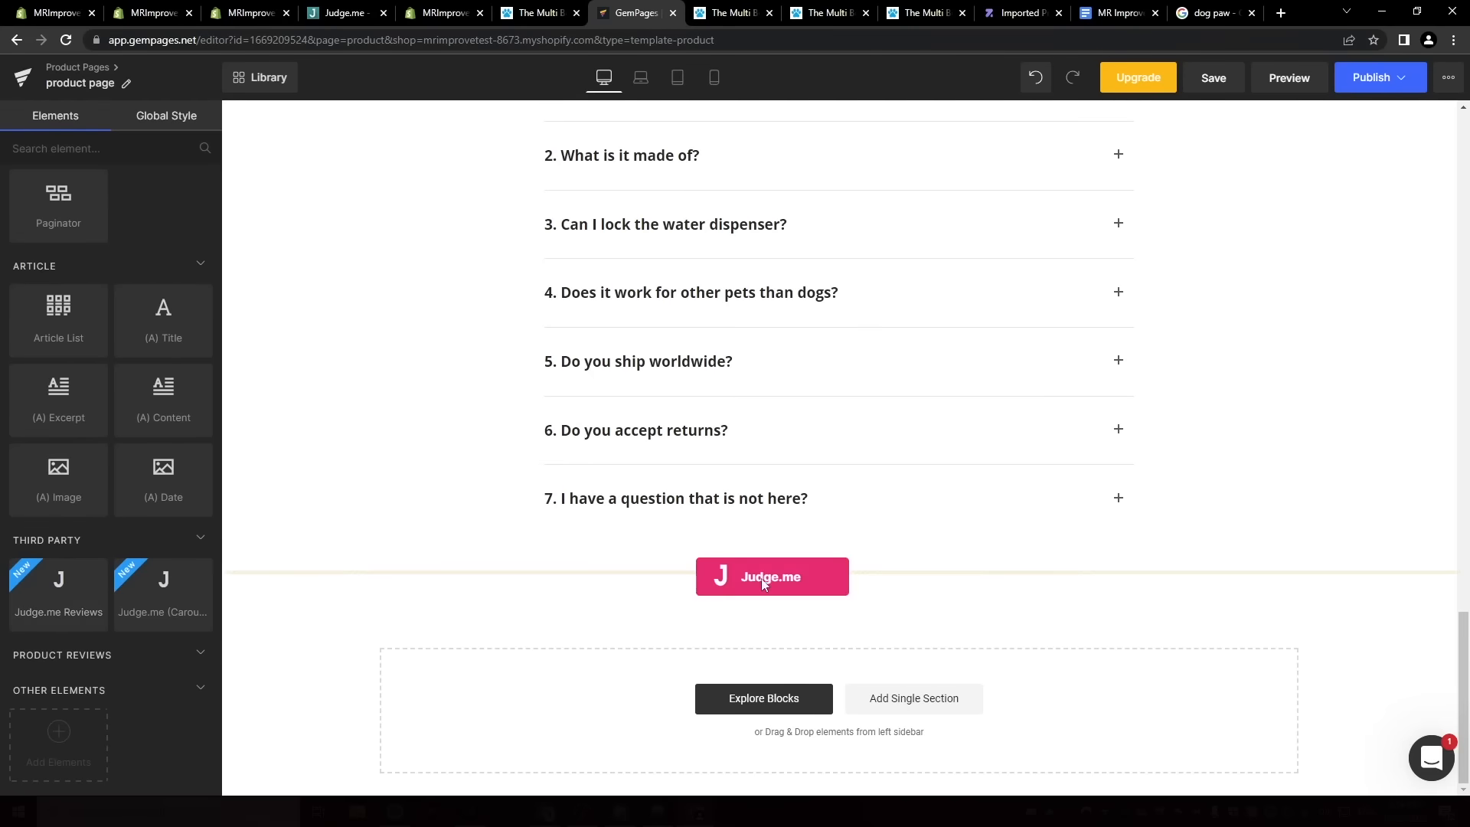
Add a second Judge.me reviews block below the FAQ and publish the page.
left_click_drag(705, 574, 746, 610)
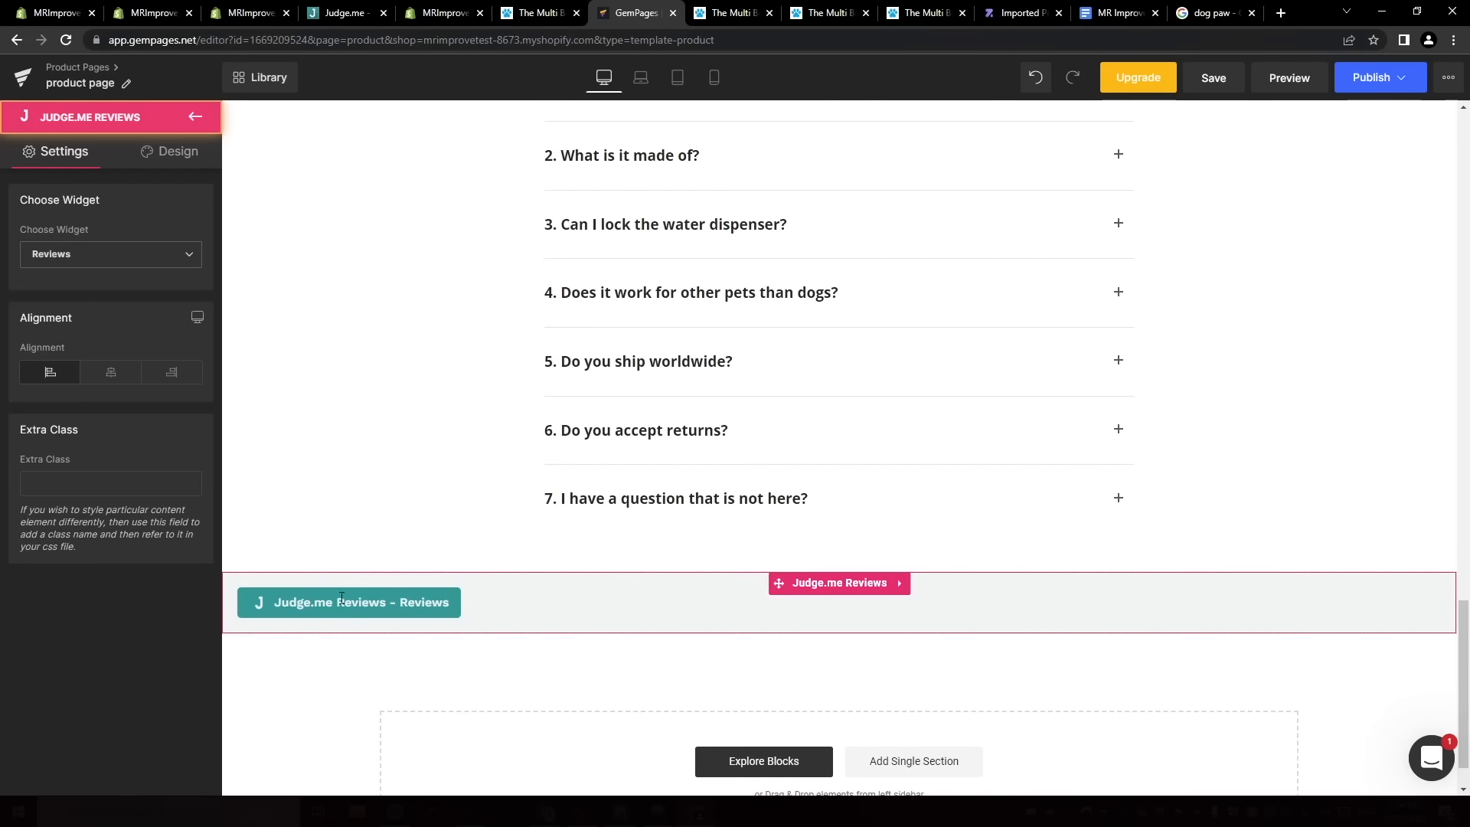
left_click(1365, 84)
left_click(1338, 270)
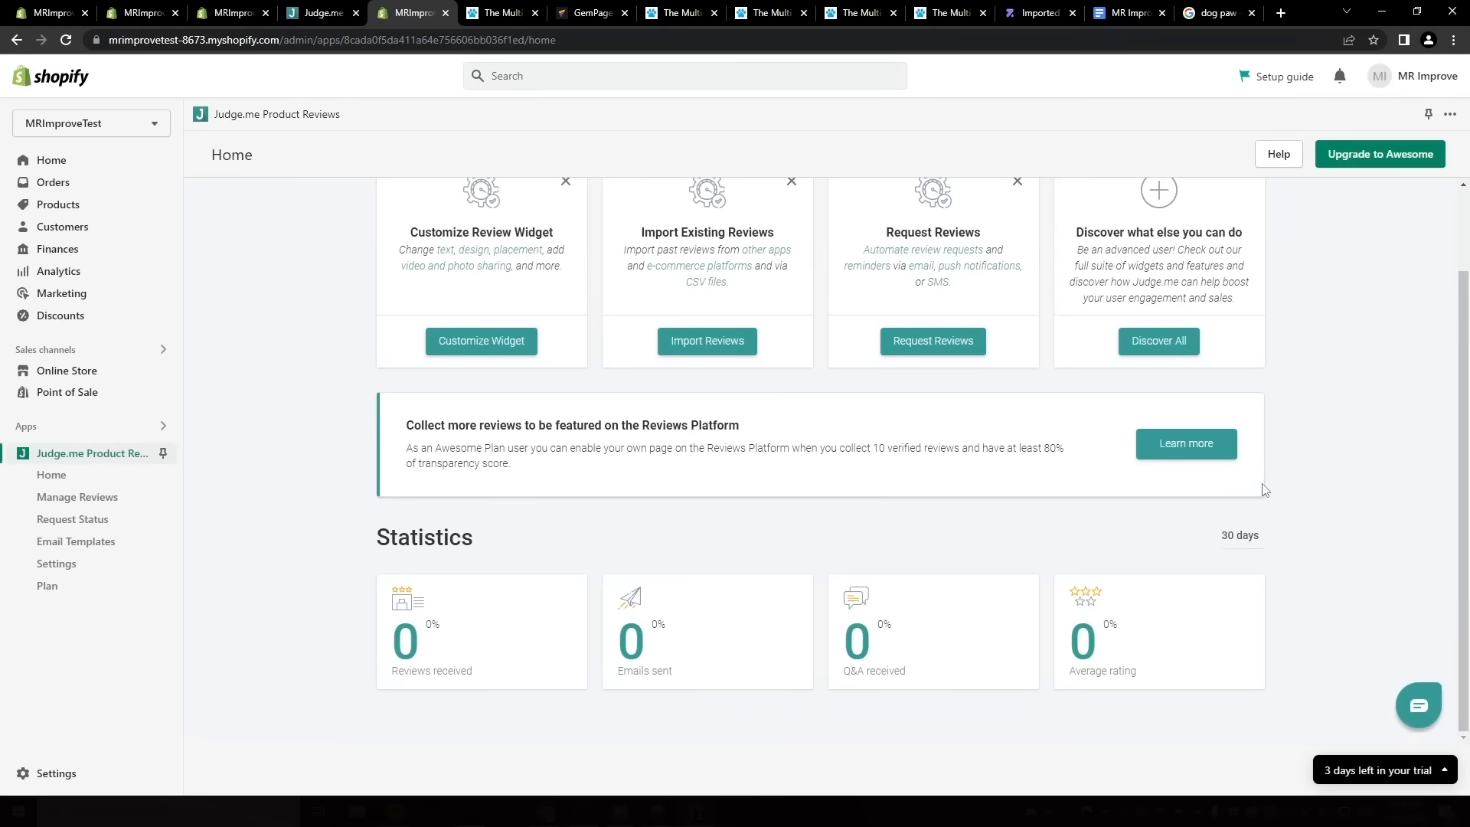
Set the Judge.me widget primary colour to #fdcc0d and save the settings.
scroll(1264, 490, "up", 2)
left_click(473, 441)
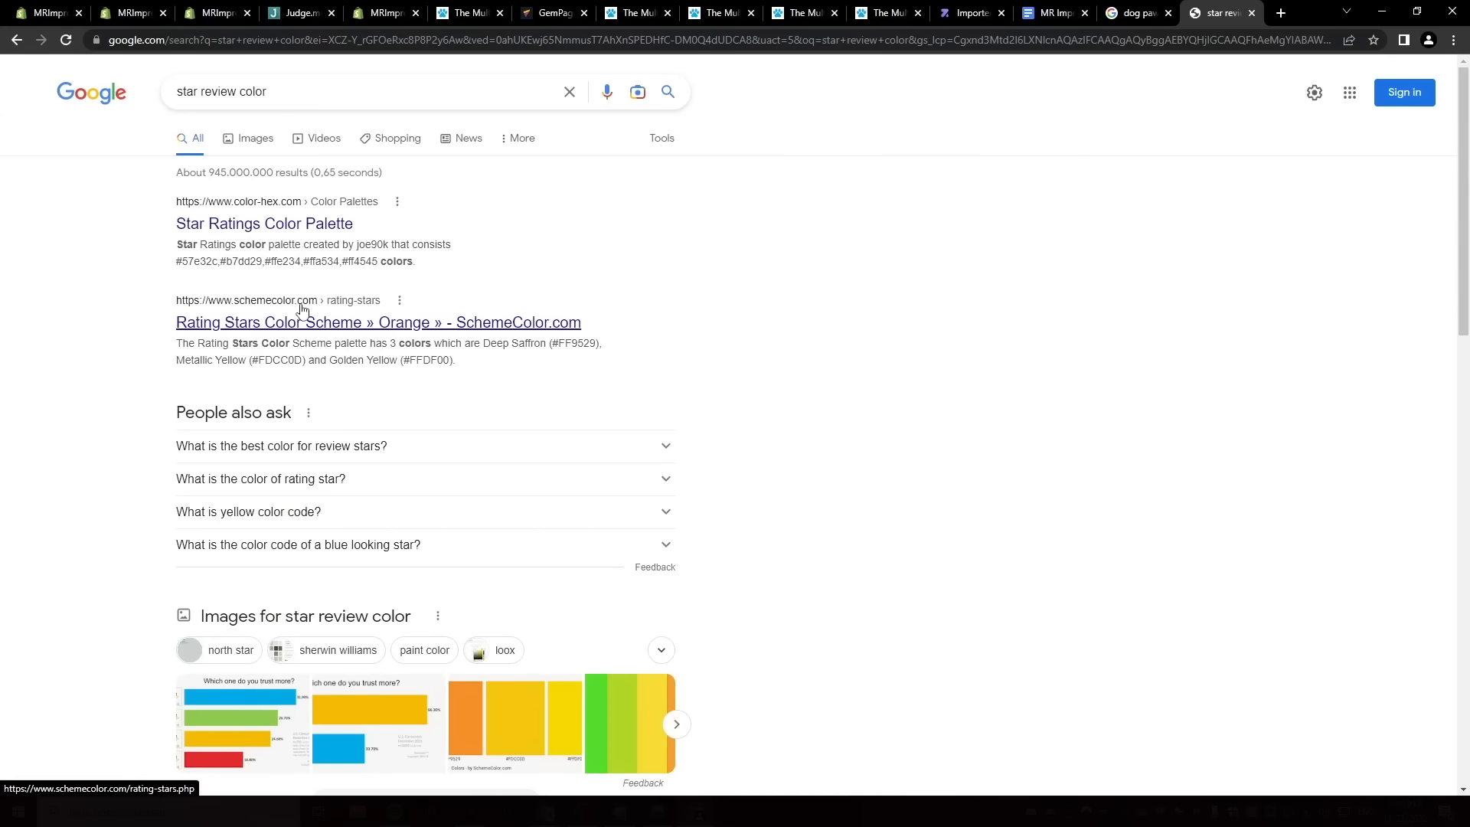
left_click(395, 710)
left_click(964, 487)
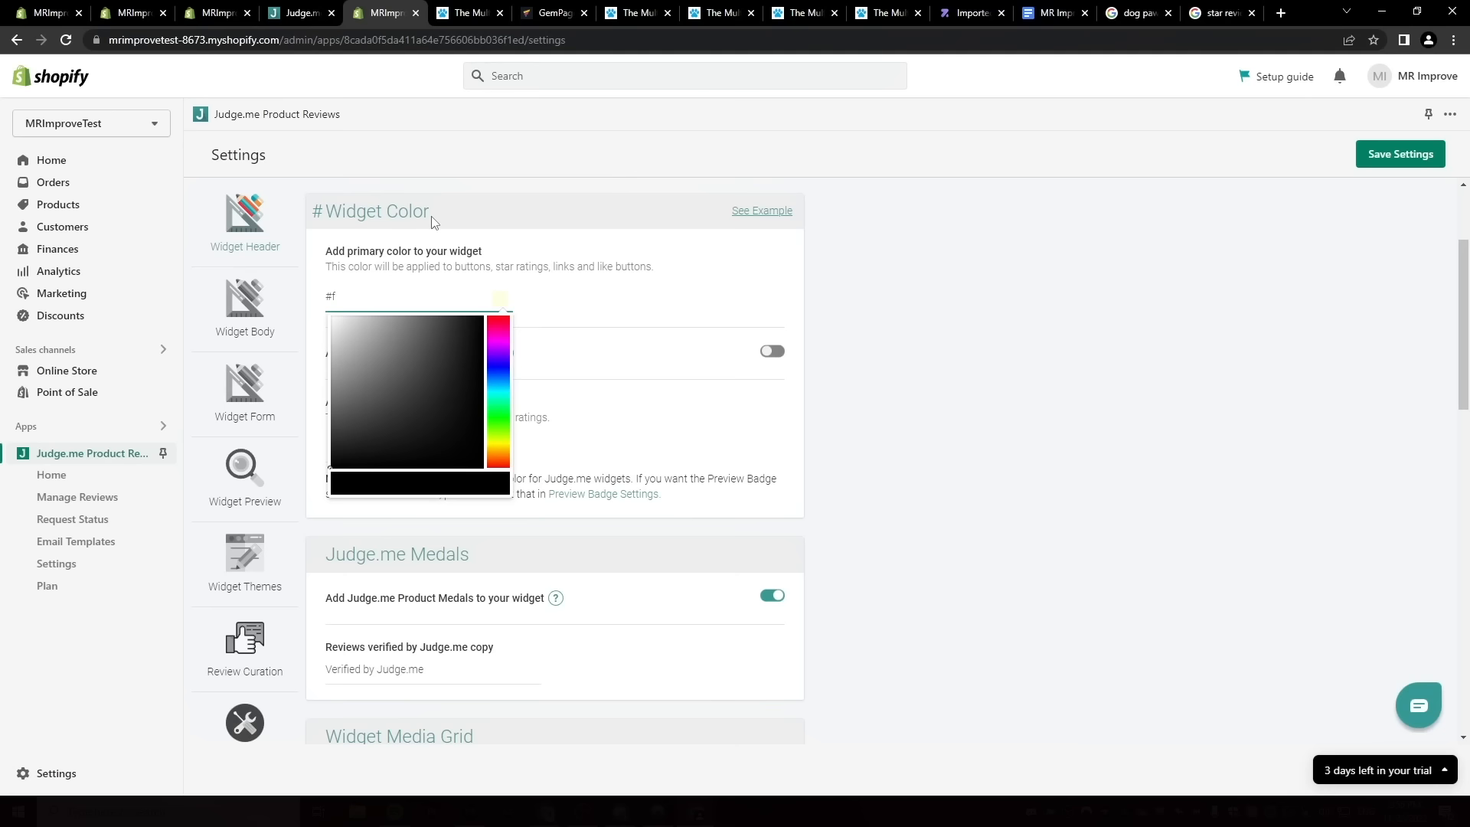
type("dcc0d")
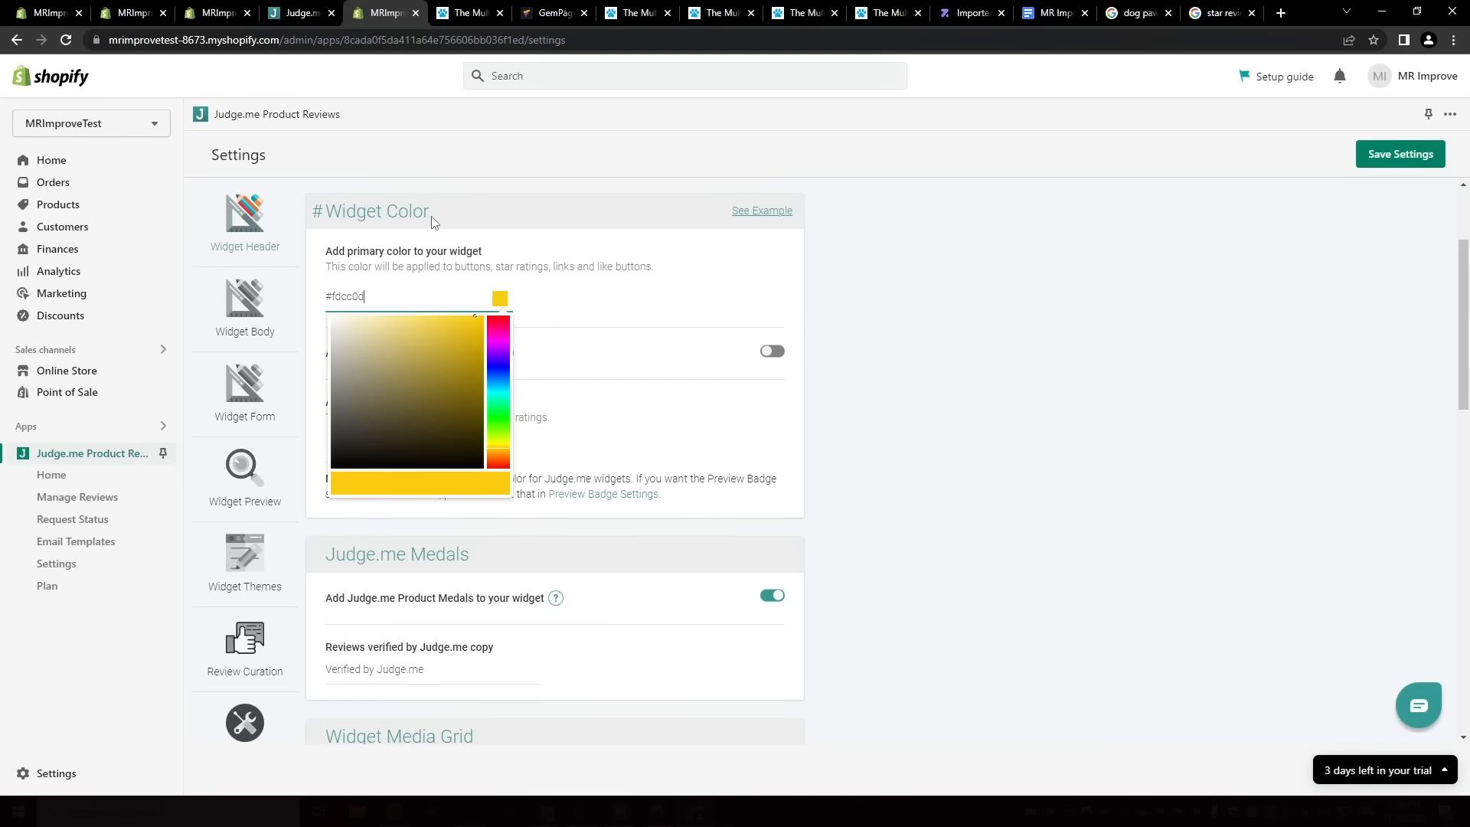
left_click(316, 431)
left_click(1392, 157)
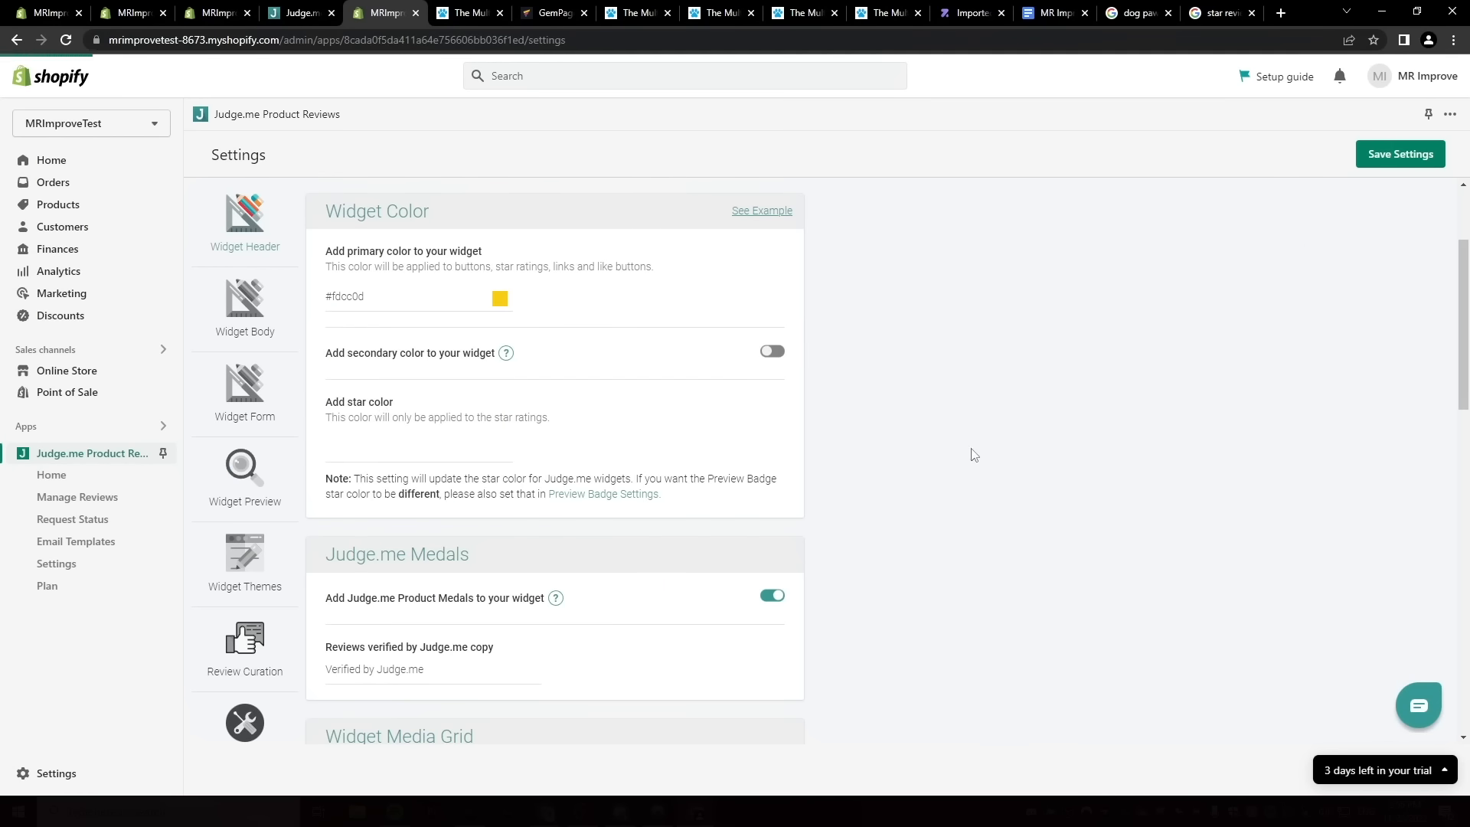
left_click(31, 427)
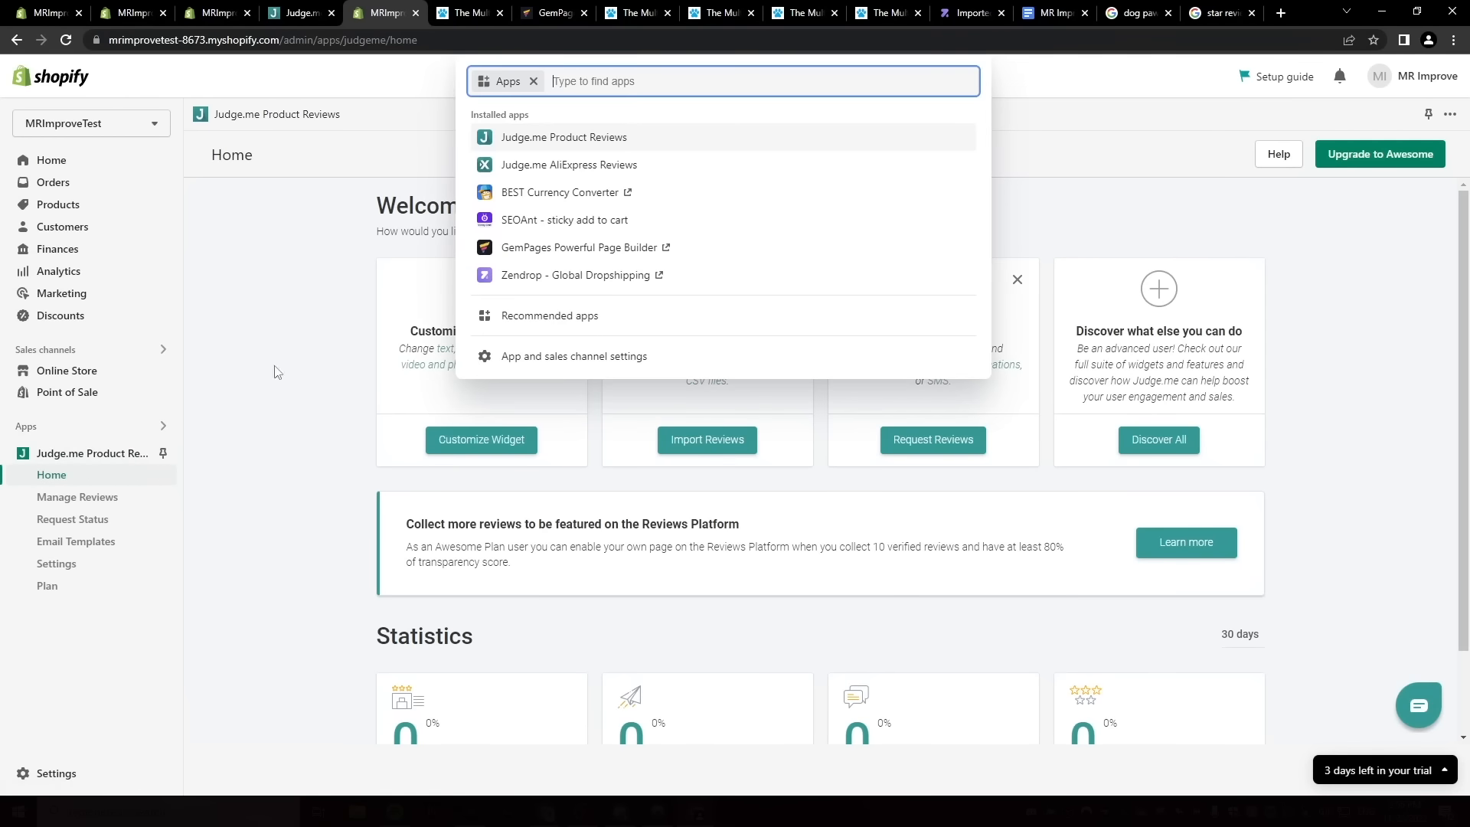
Start an AliExpress import and paste the KOMMILIFE dog water bottle listing URL.
left_click(620, 168)
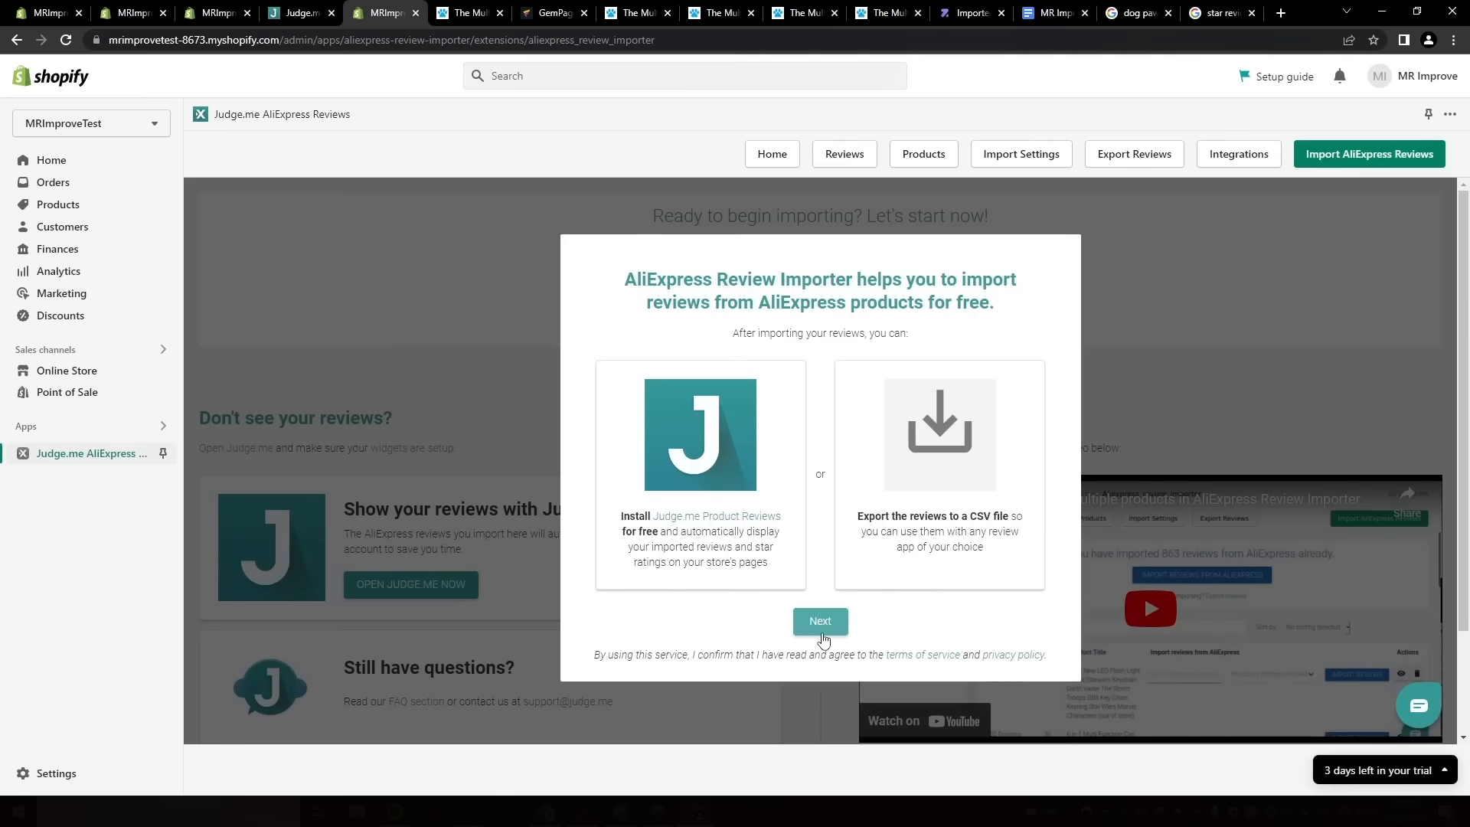
left_click(863, 642)
left_click(817, 329)
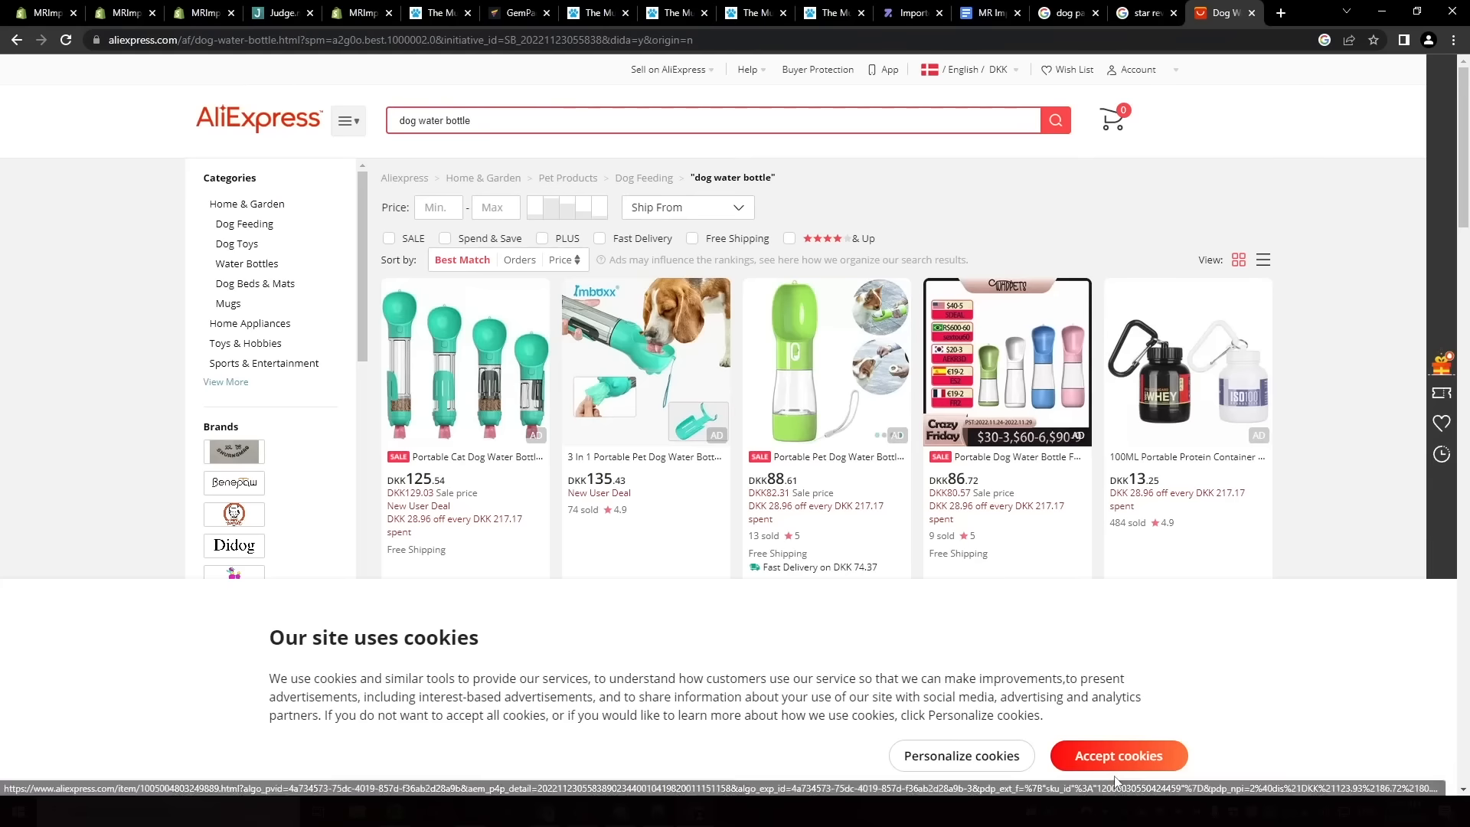
left_click(1118, 758)
scroll(1351, 486, "down", 7)
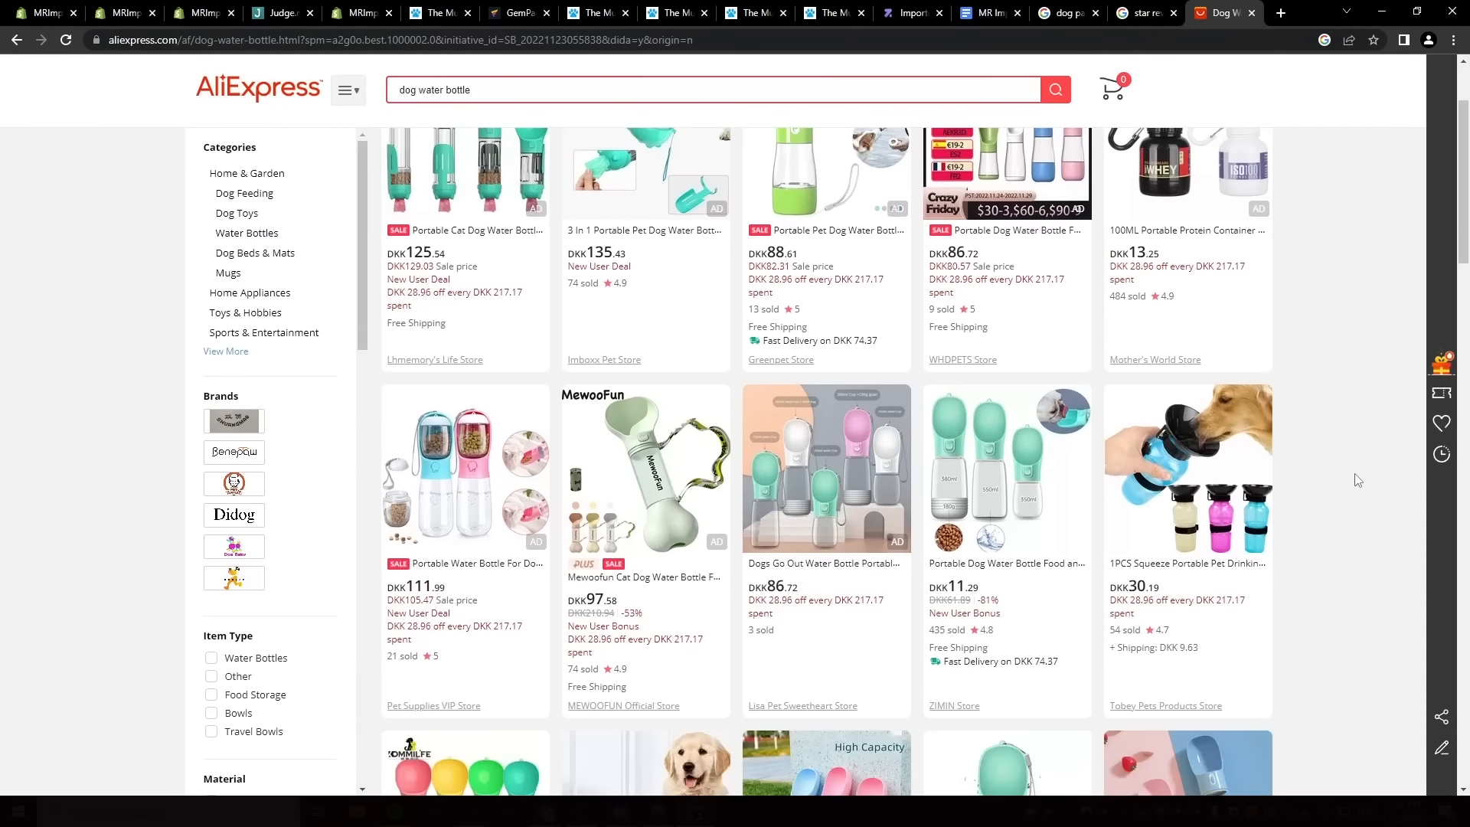
left_click(449, 552)
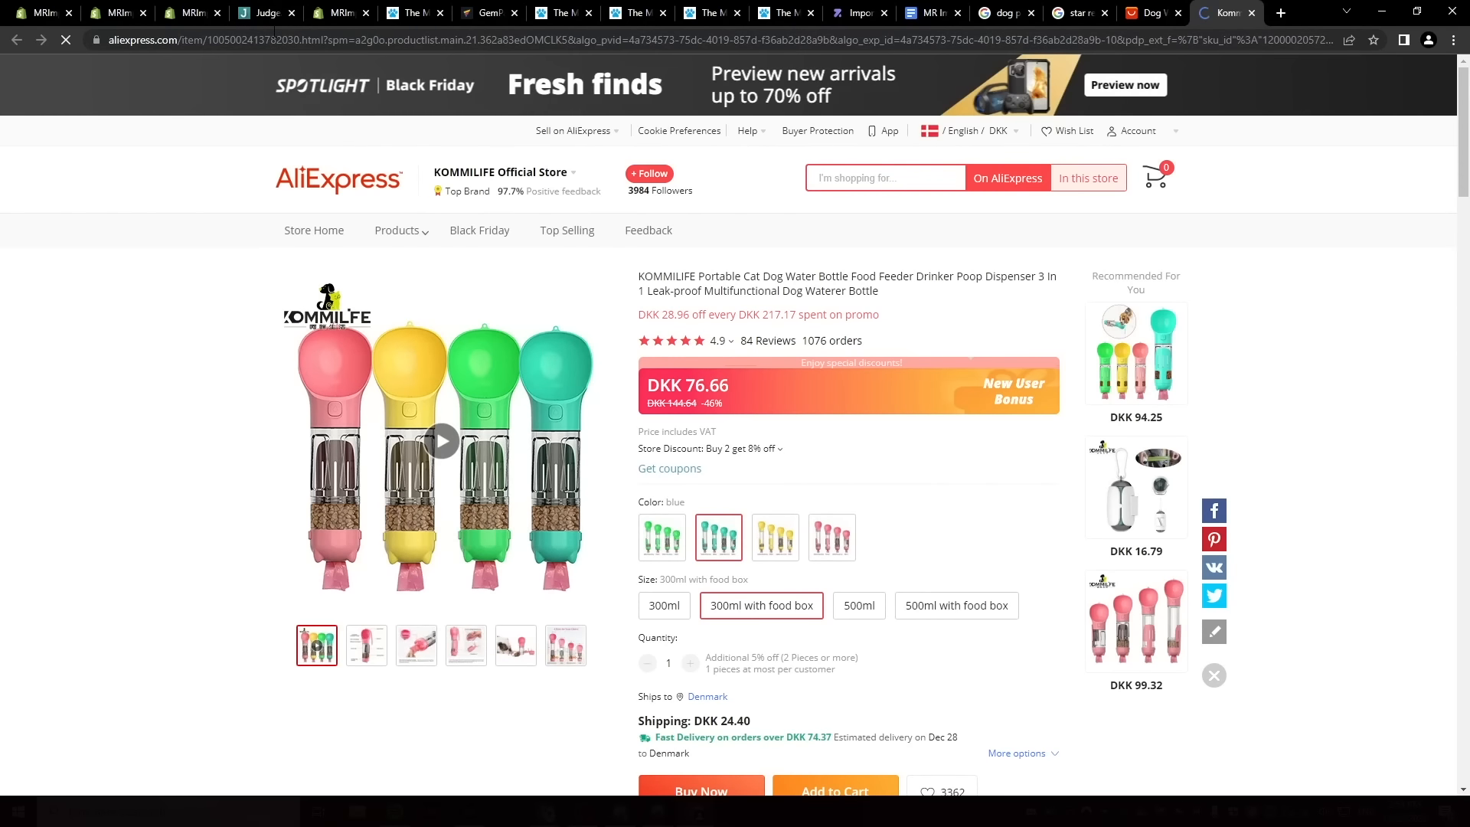
left_click(274, 34)
left_click(1230, 170)
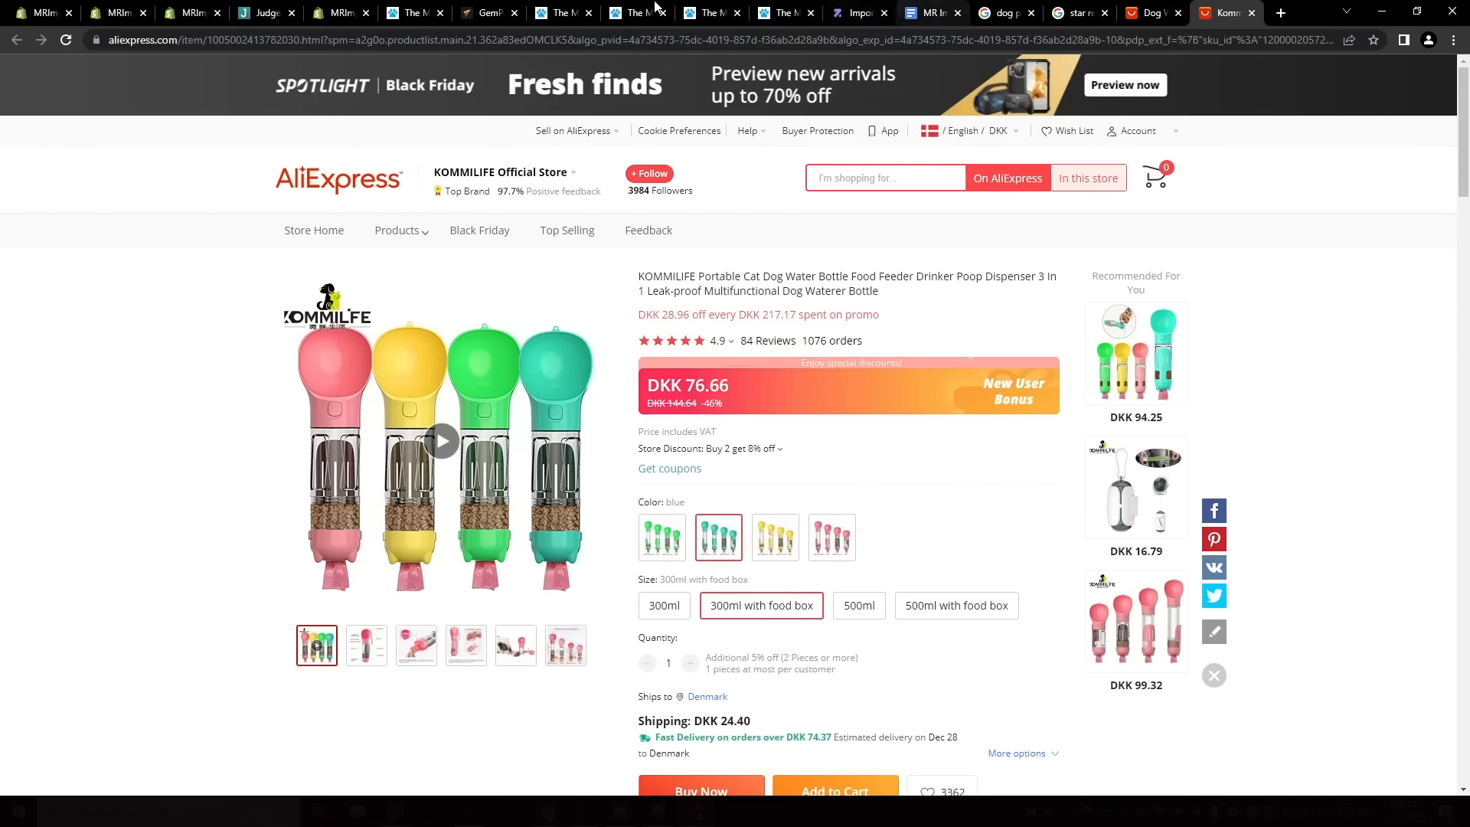
left_click(334, 13)
left_click(866, 265)
key("ctrl+v")
Import 30 reviews of 3 stars or more into The Multi Bottle™.
left_click(632, 375)
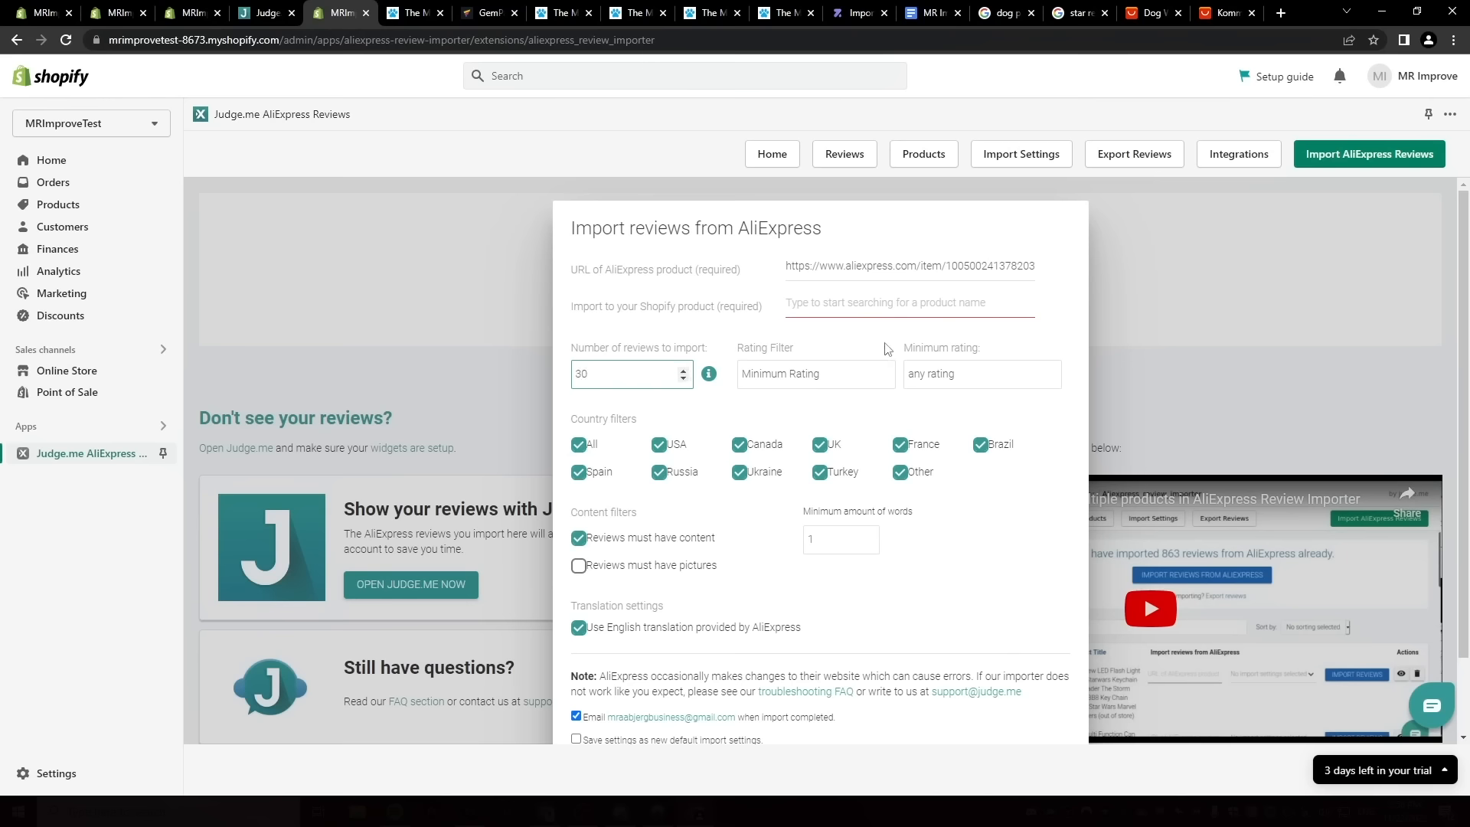
left_click(950, 377)
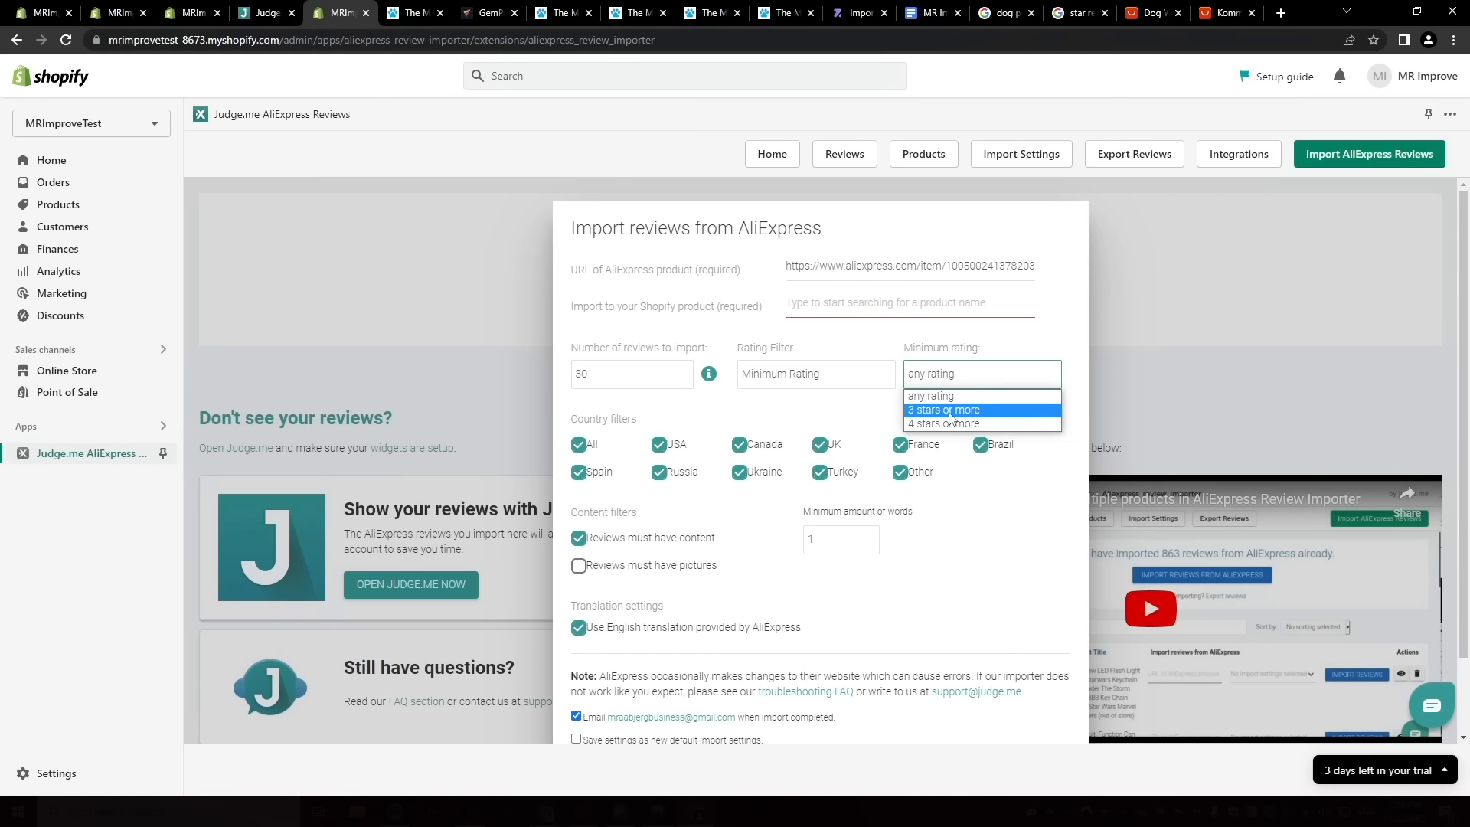
left_click(949, 418)
left_click(904, 304)
type("The")
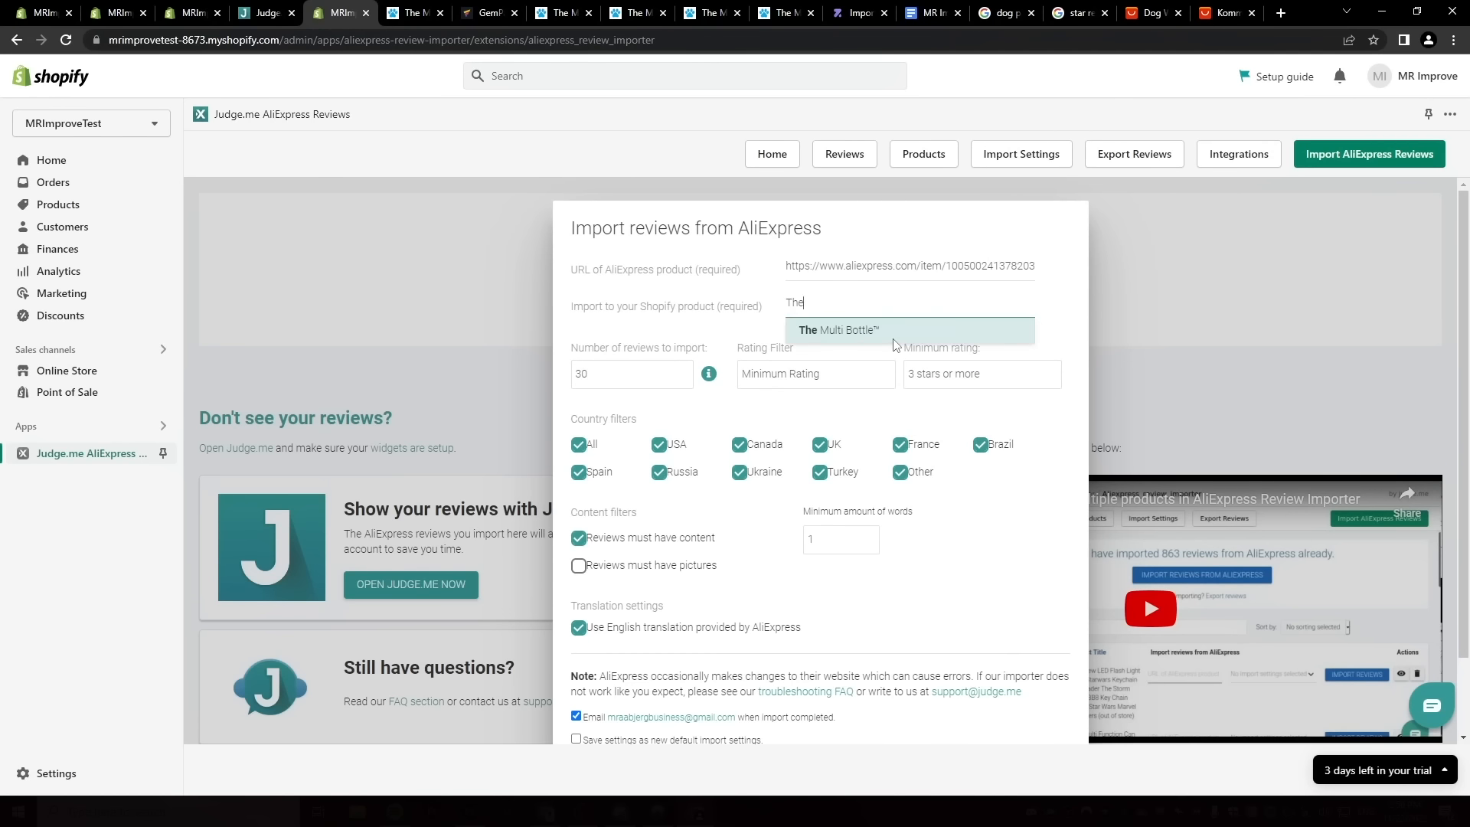
left_click(895, 331)
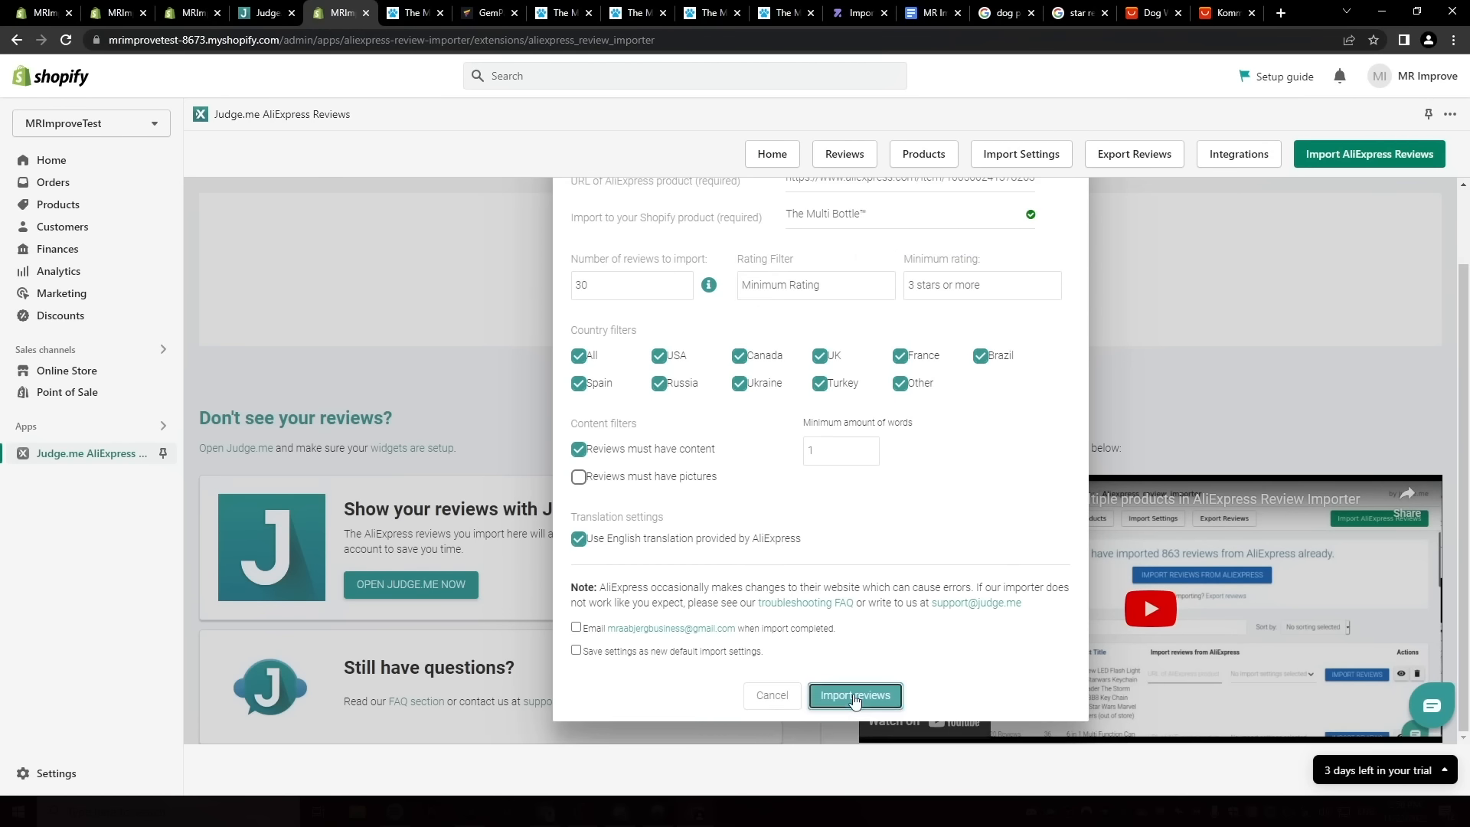
left_click(856, 697)
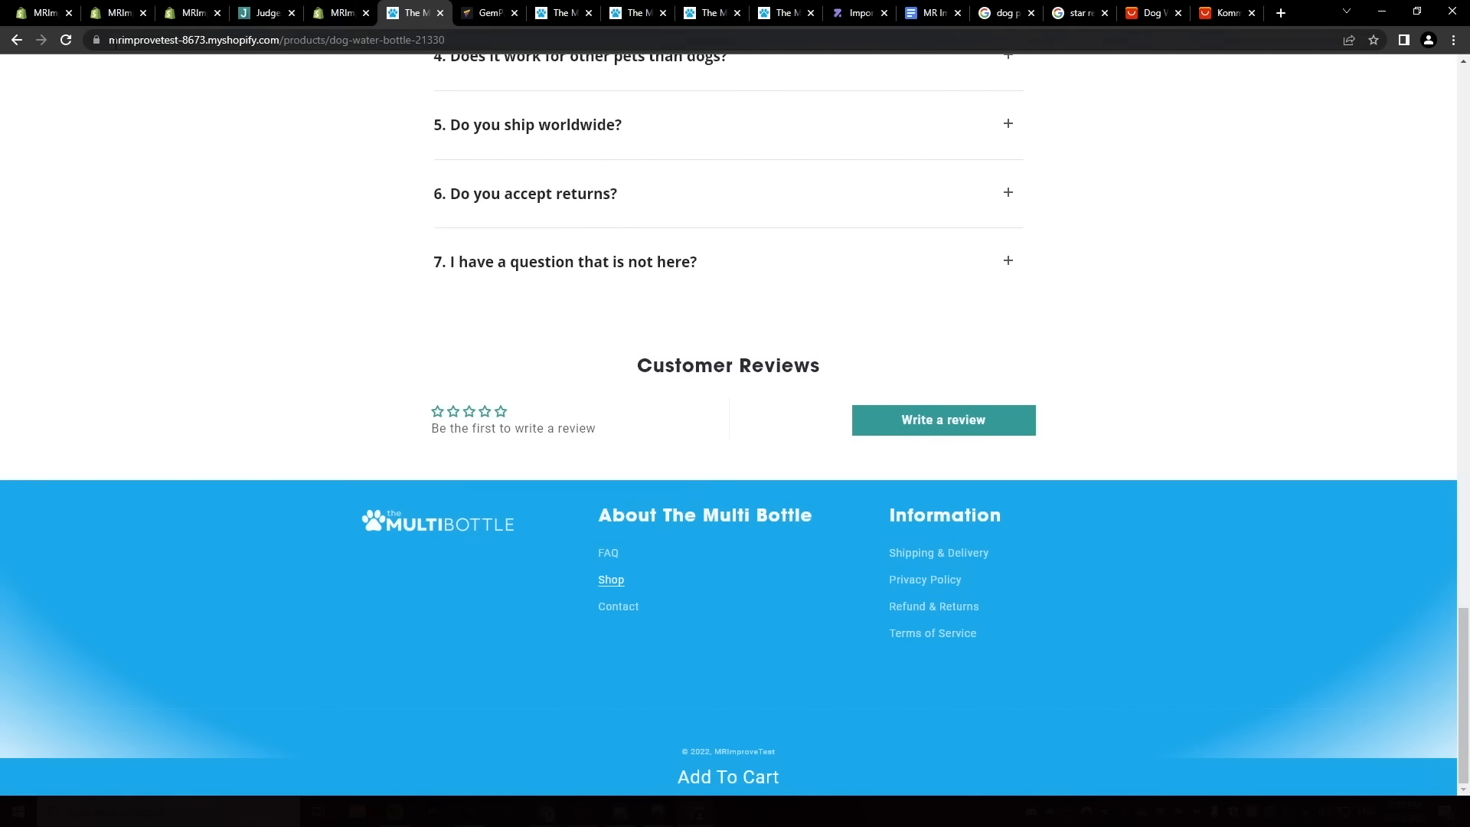
Reload The Multi Bottle™ page to see the imported review count under the title.
left_click(67, 41)
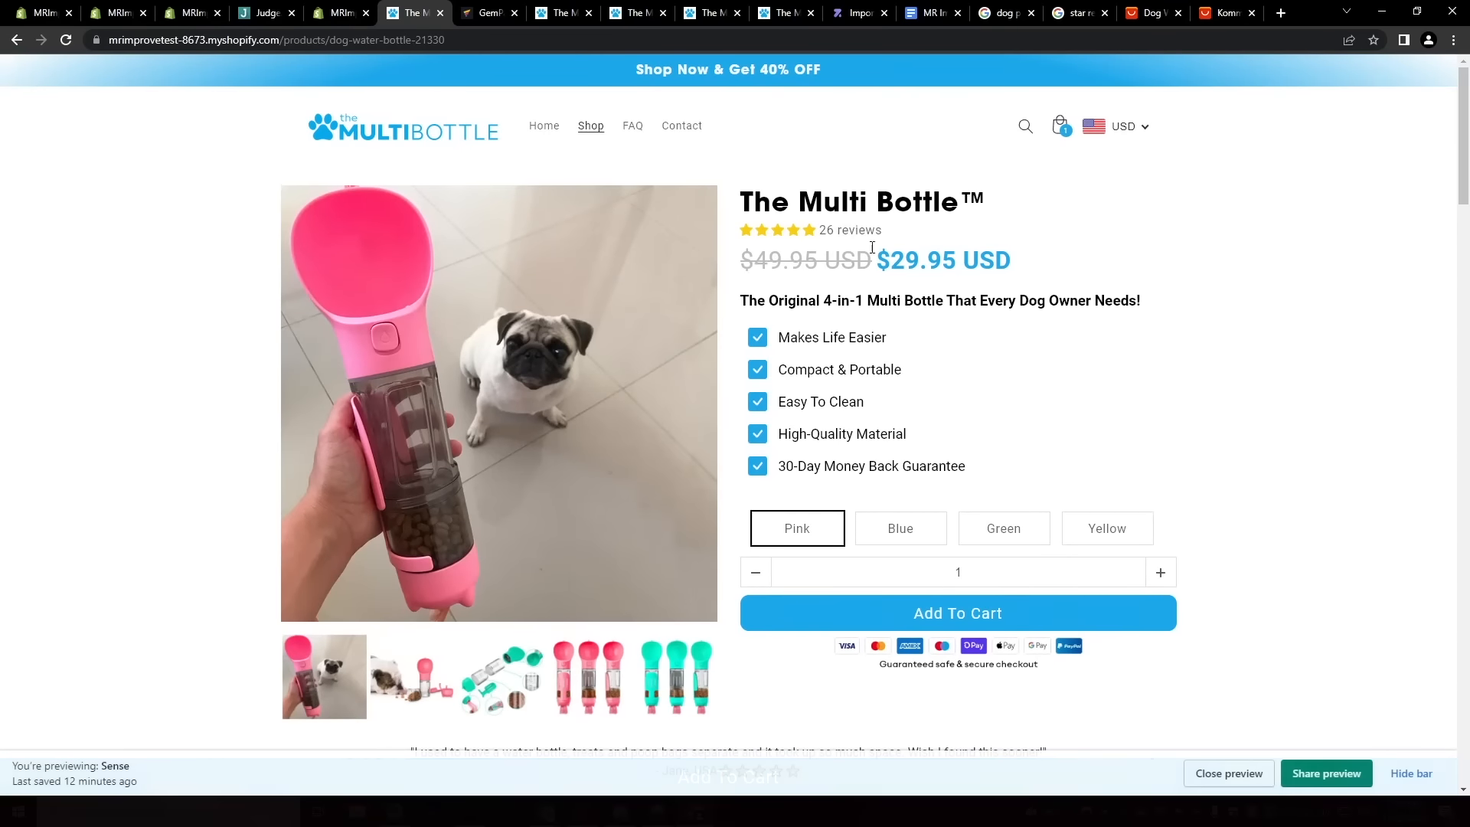
left_click_drag(912, 241, 742, 236)
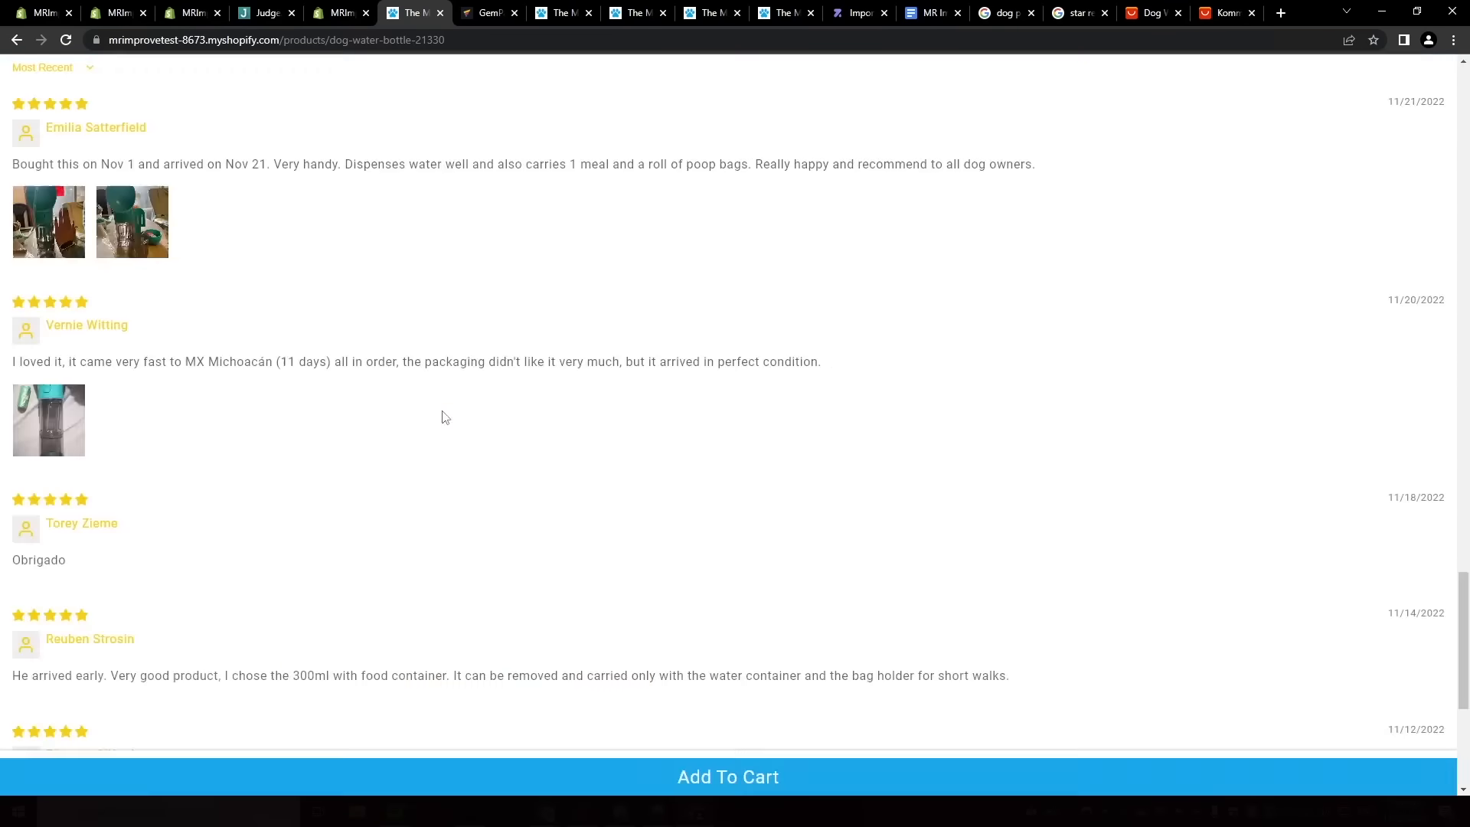
scroll(442, 415, "down", 5)
scroll(663, 483, "up", 1)
scroll(664, 486, "up", 9)
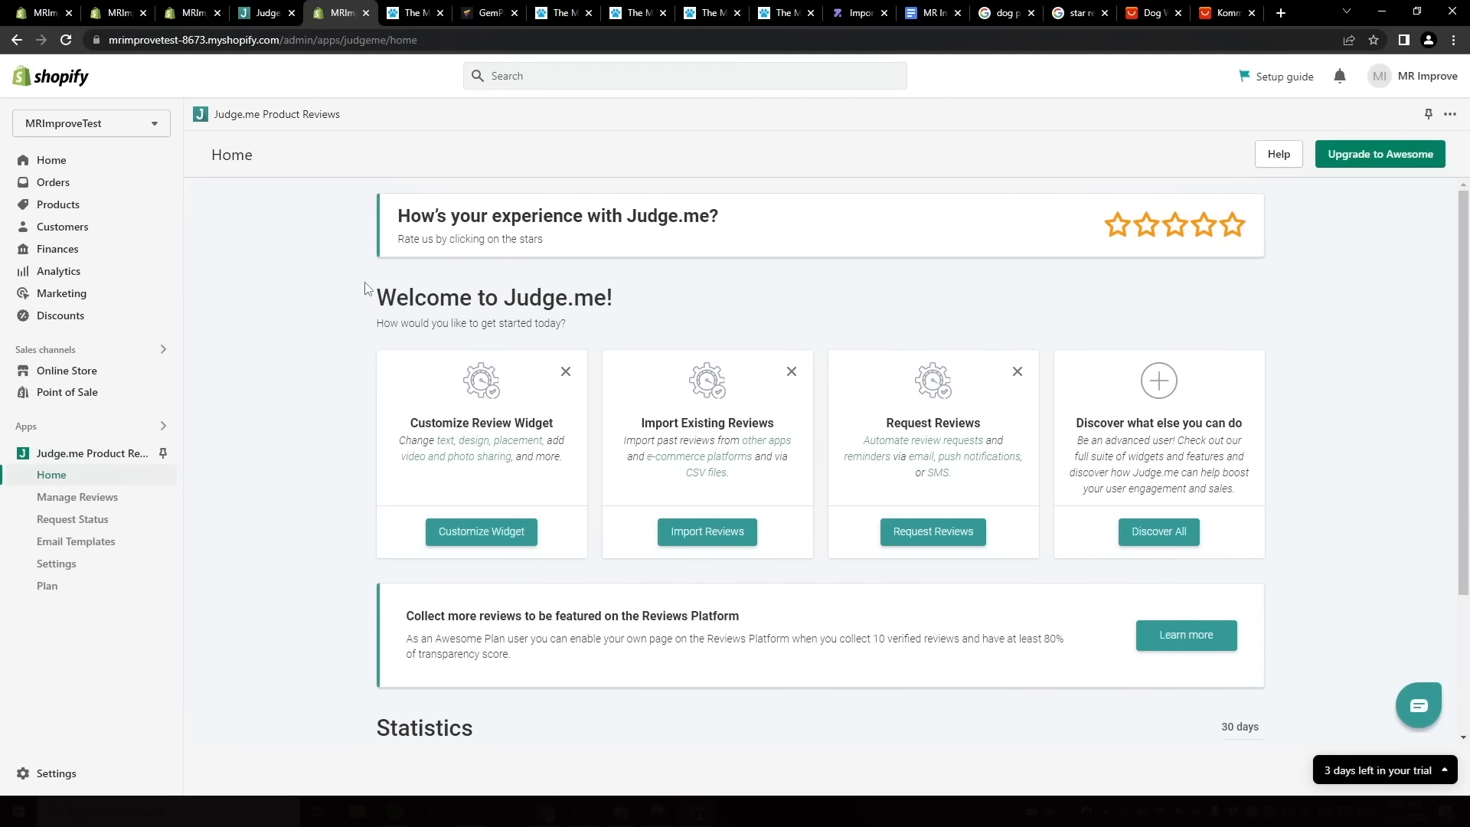
Set Judge.me star colour #fdcc0d and primary colour black #000000, then save.
left_click(503, 532)
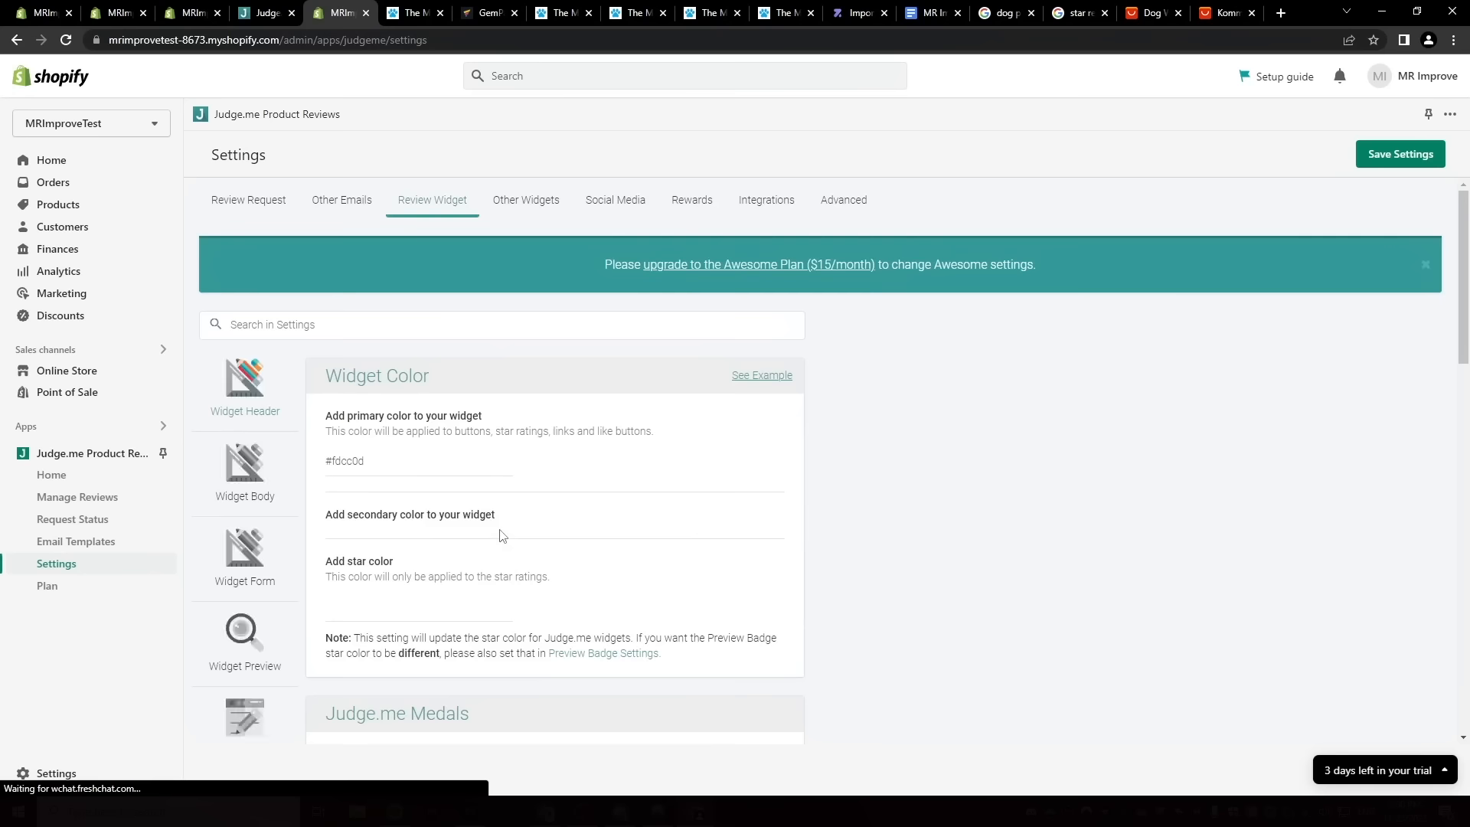
left_click(477, 446)
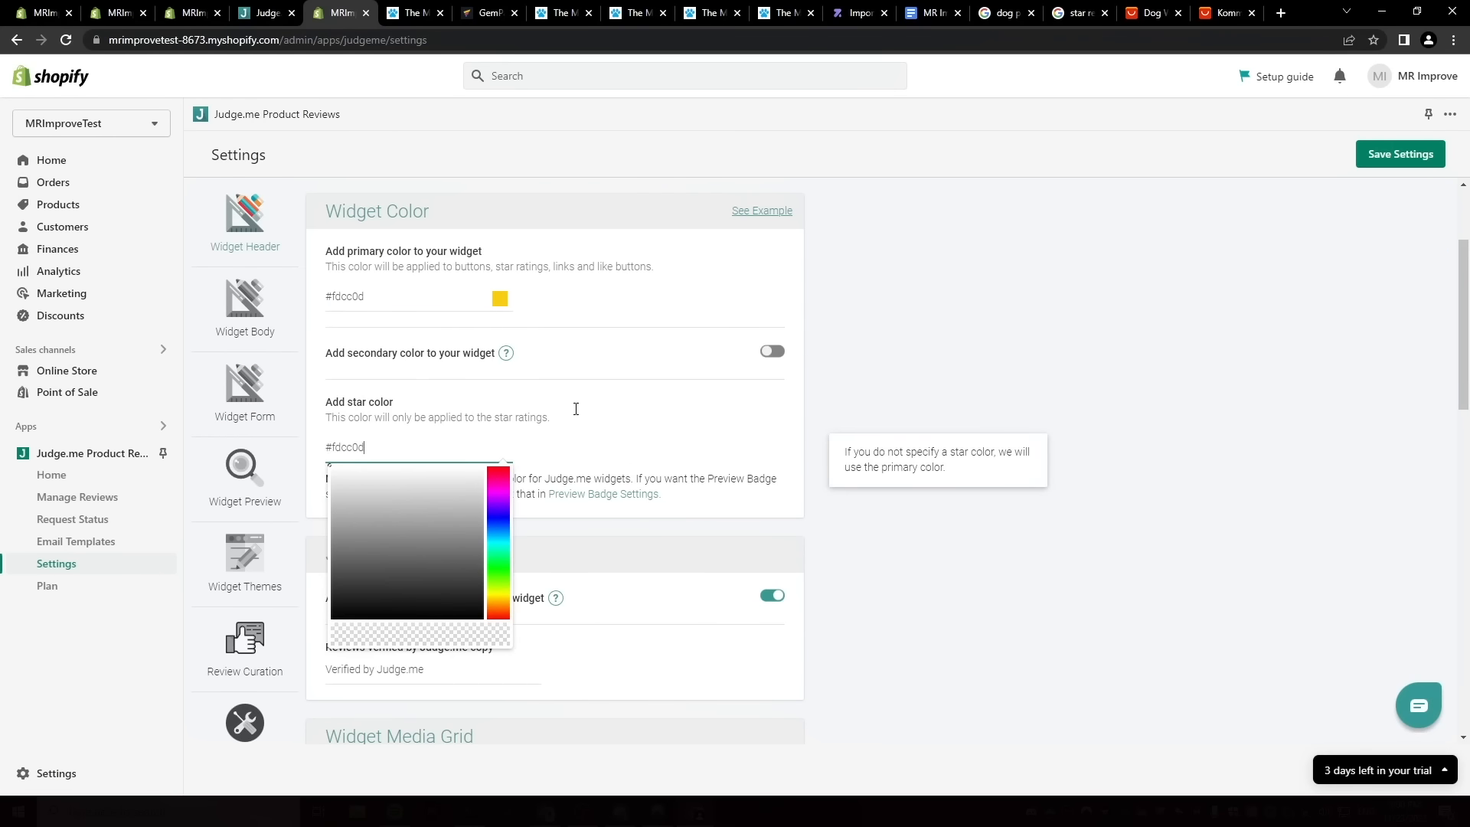
left_click(630, 461)
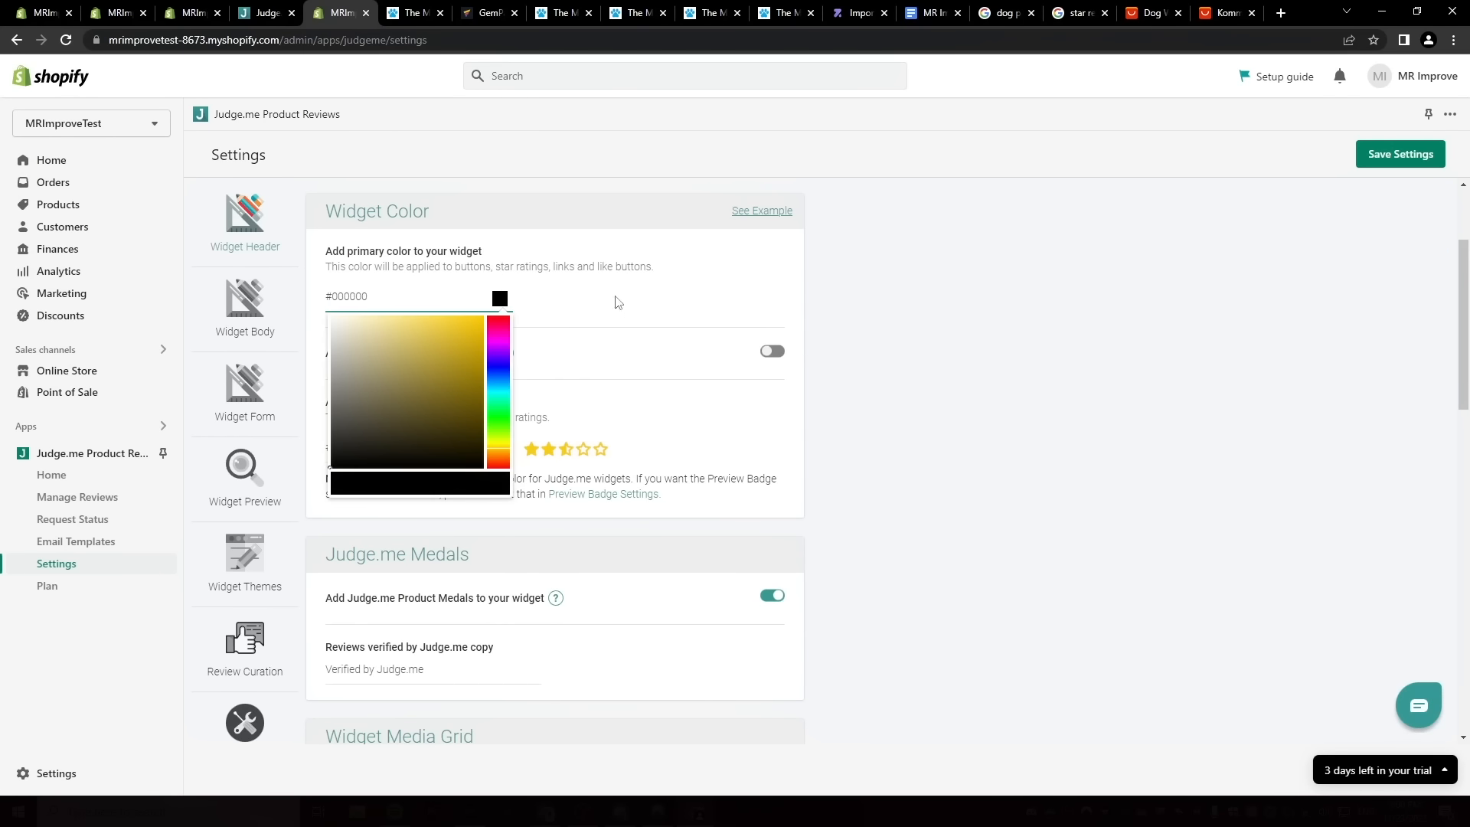
left_click(619, 303)
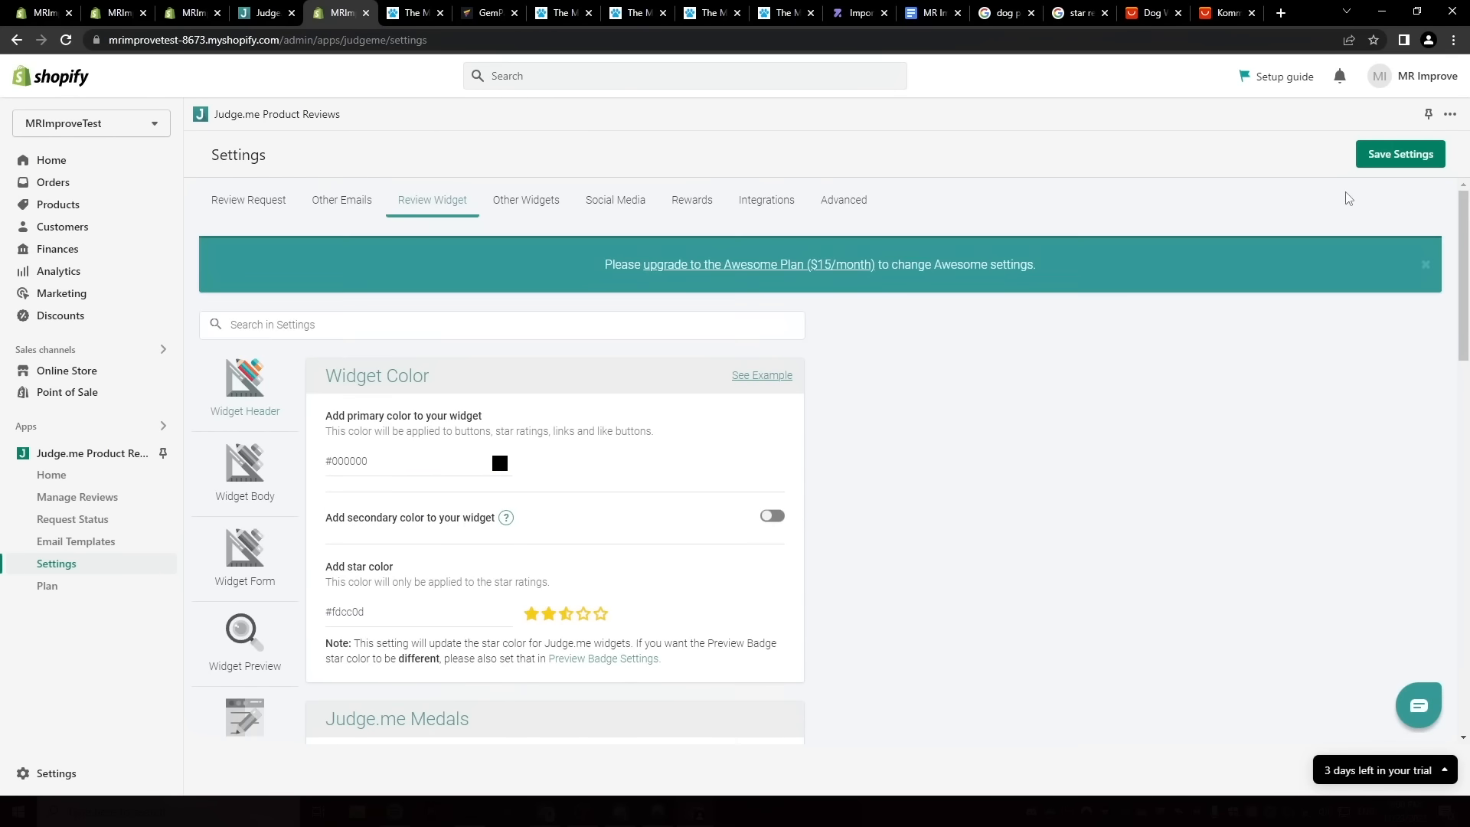
left_click(1400, 154)
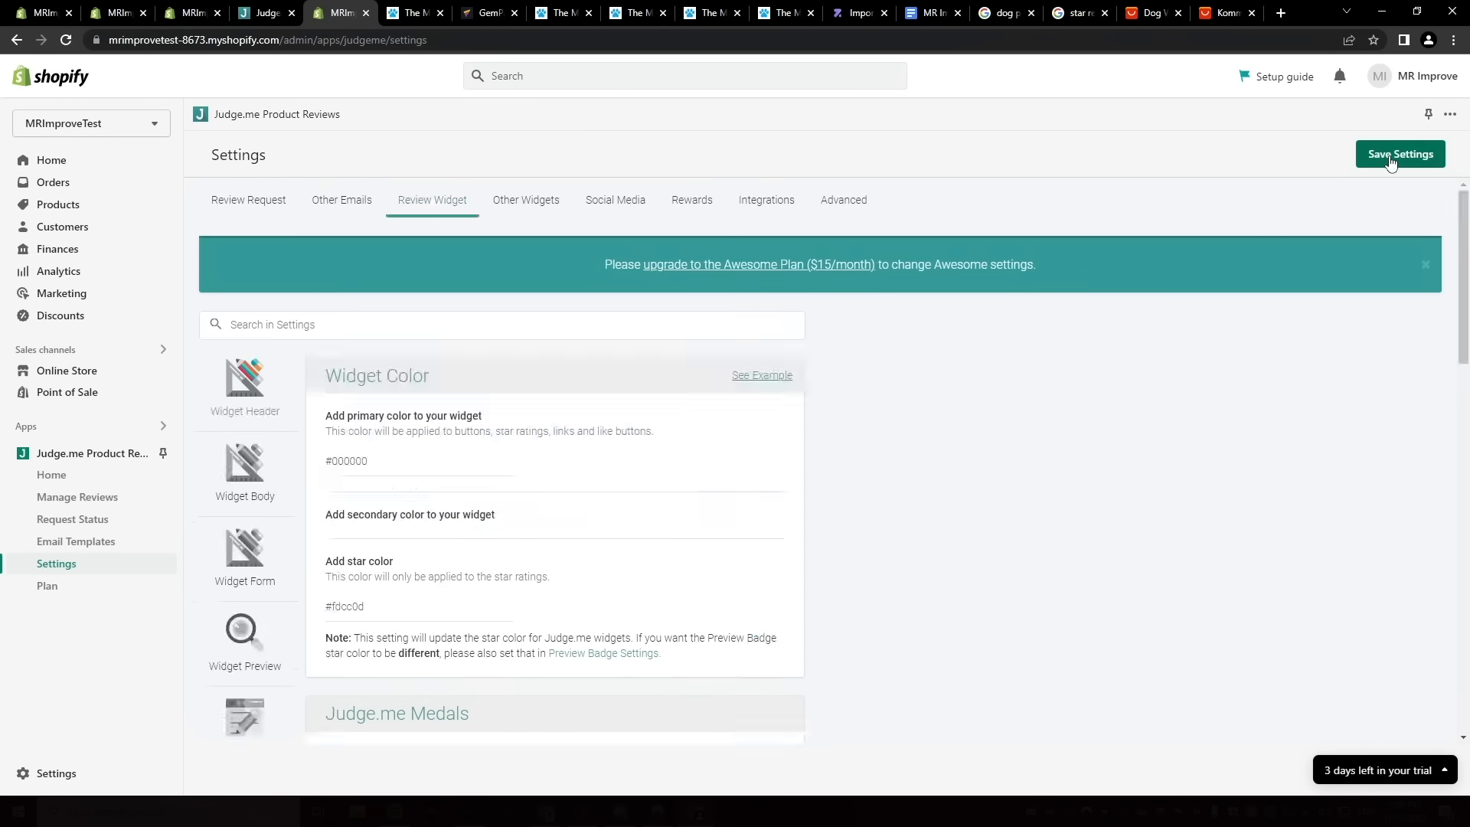
Reload the product page and check the new review colours.
left_click(414, 13)
left_click(66, 40)
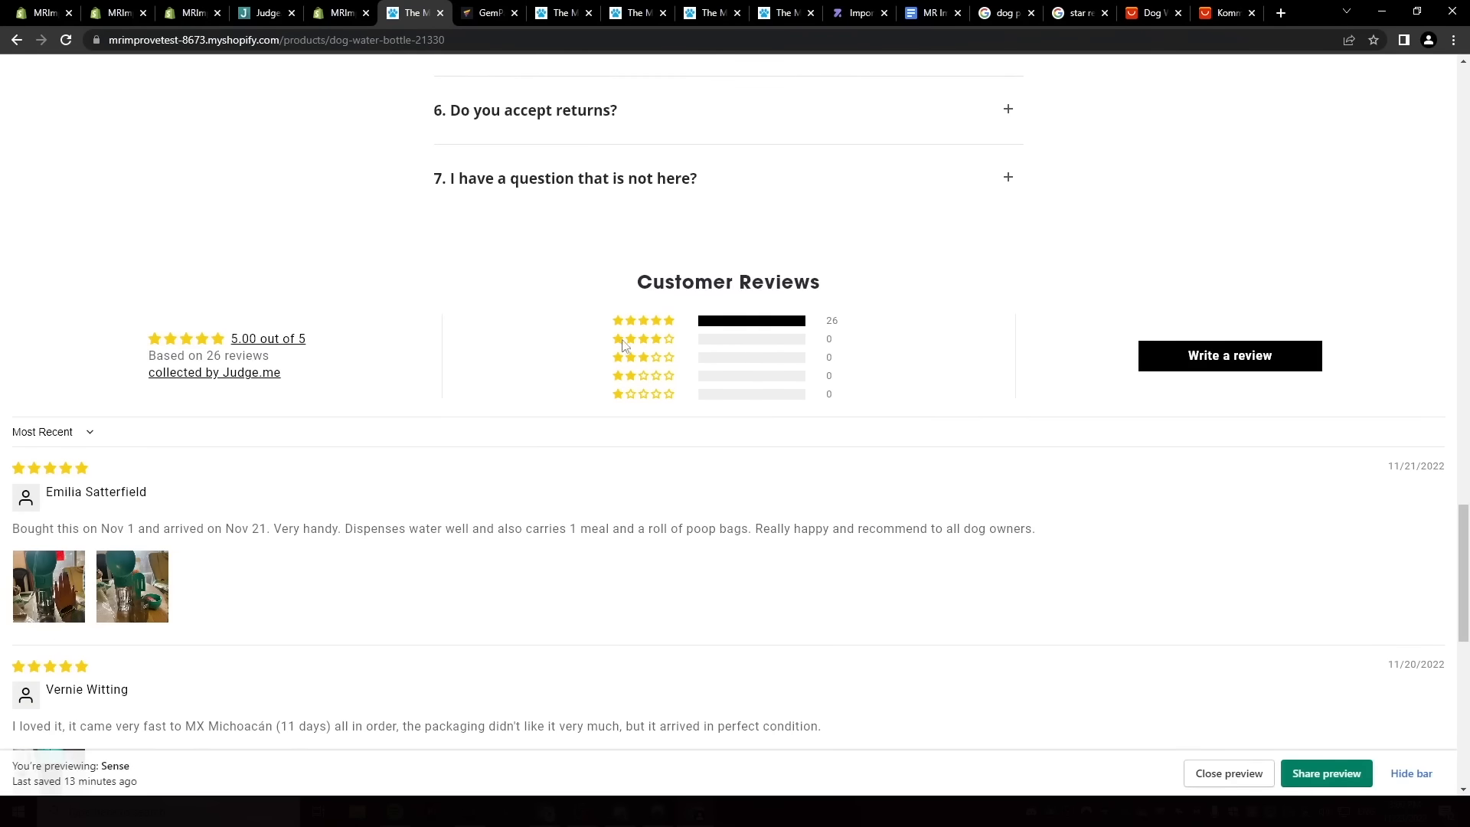
scroll(1000, 361, "down", 5)
scroll(677, 427, "down", 4)
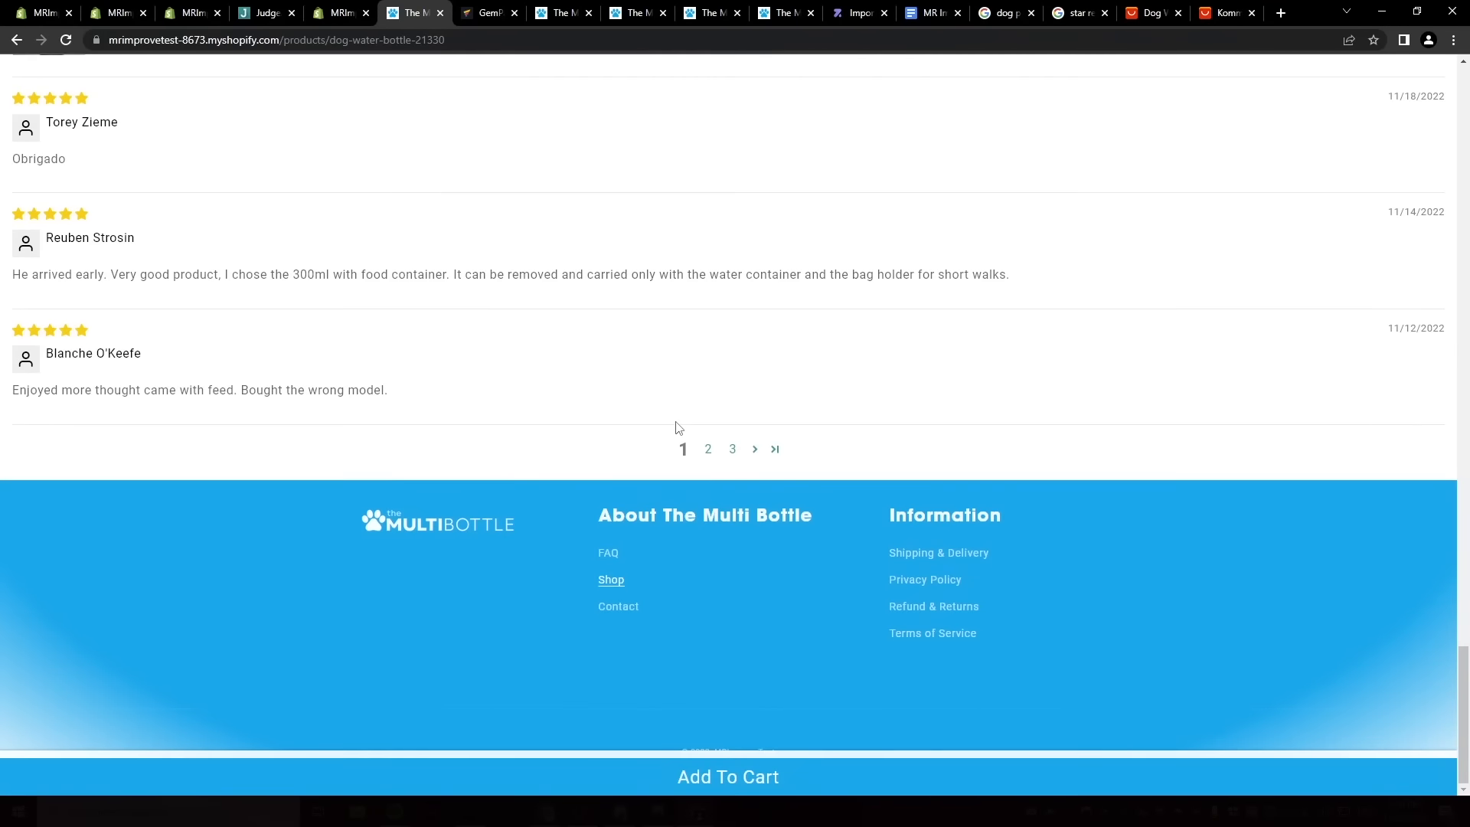
scroll(459, 427, "up", 10)
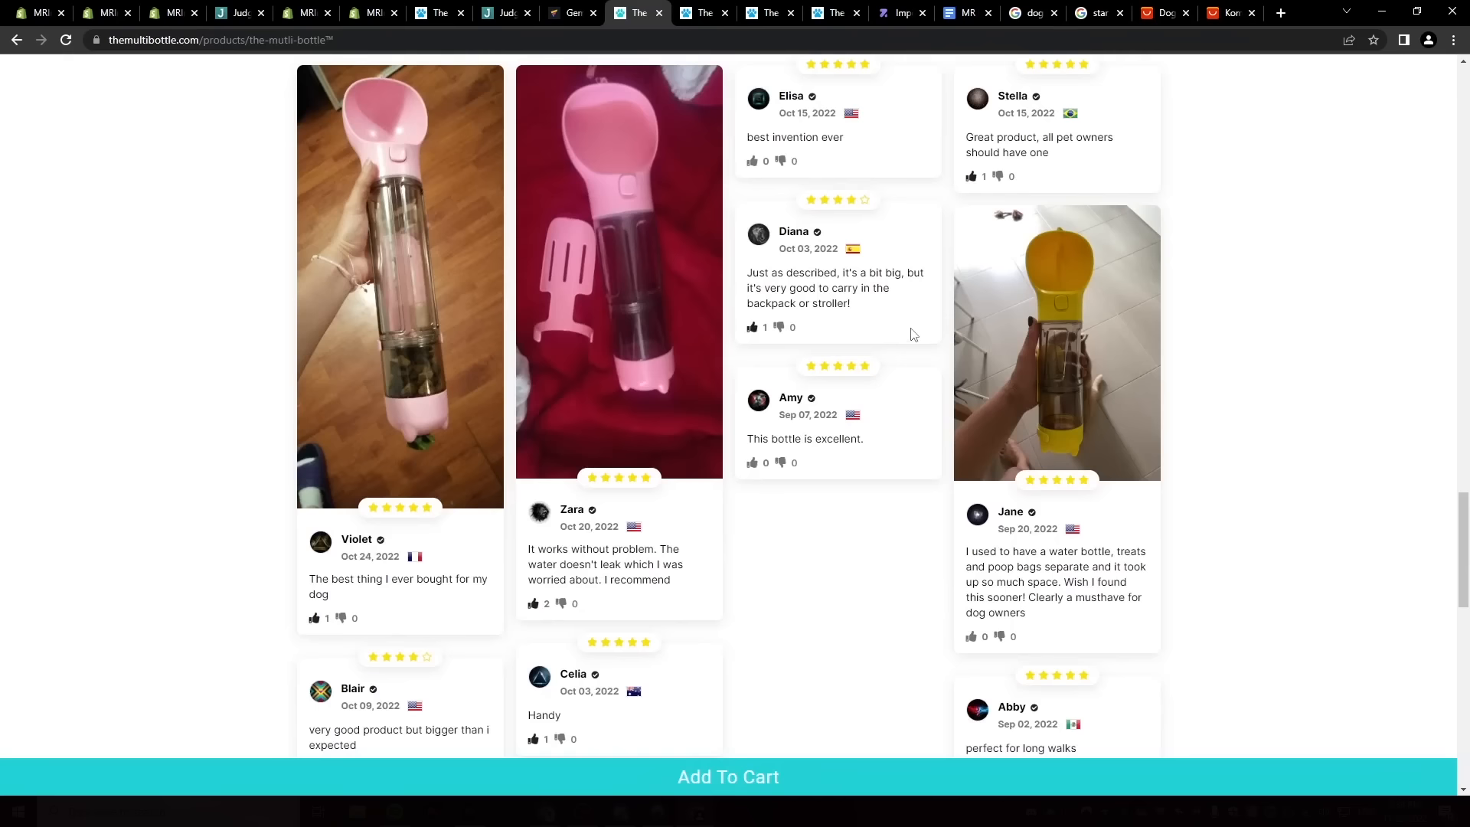
scroll(913, 335, "up", 4)
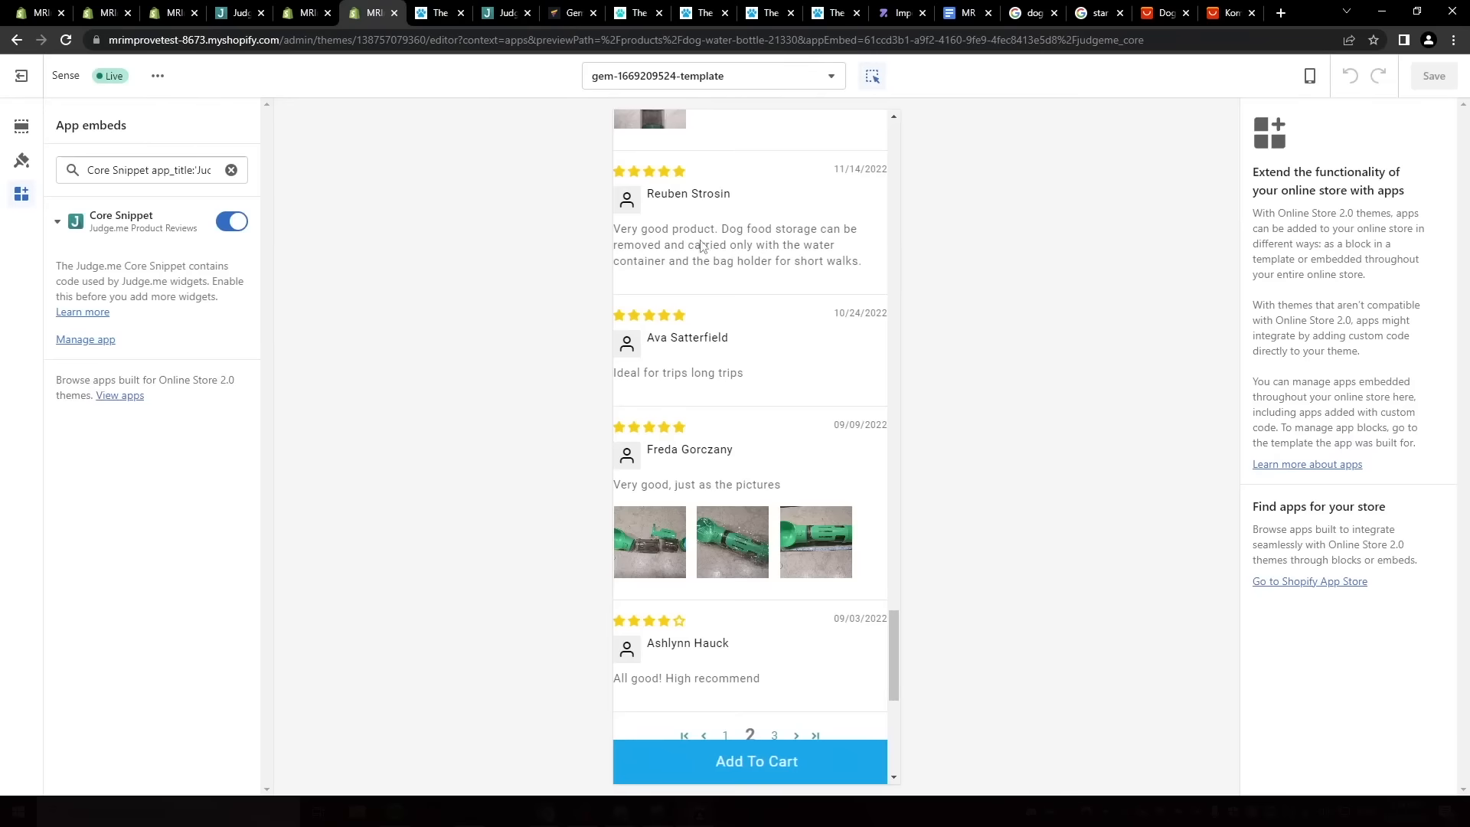
scroll(766, 306, "up", 6)
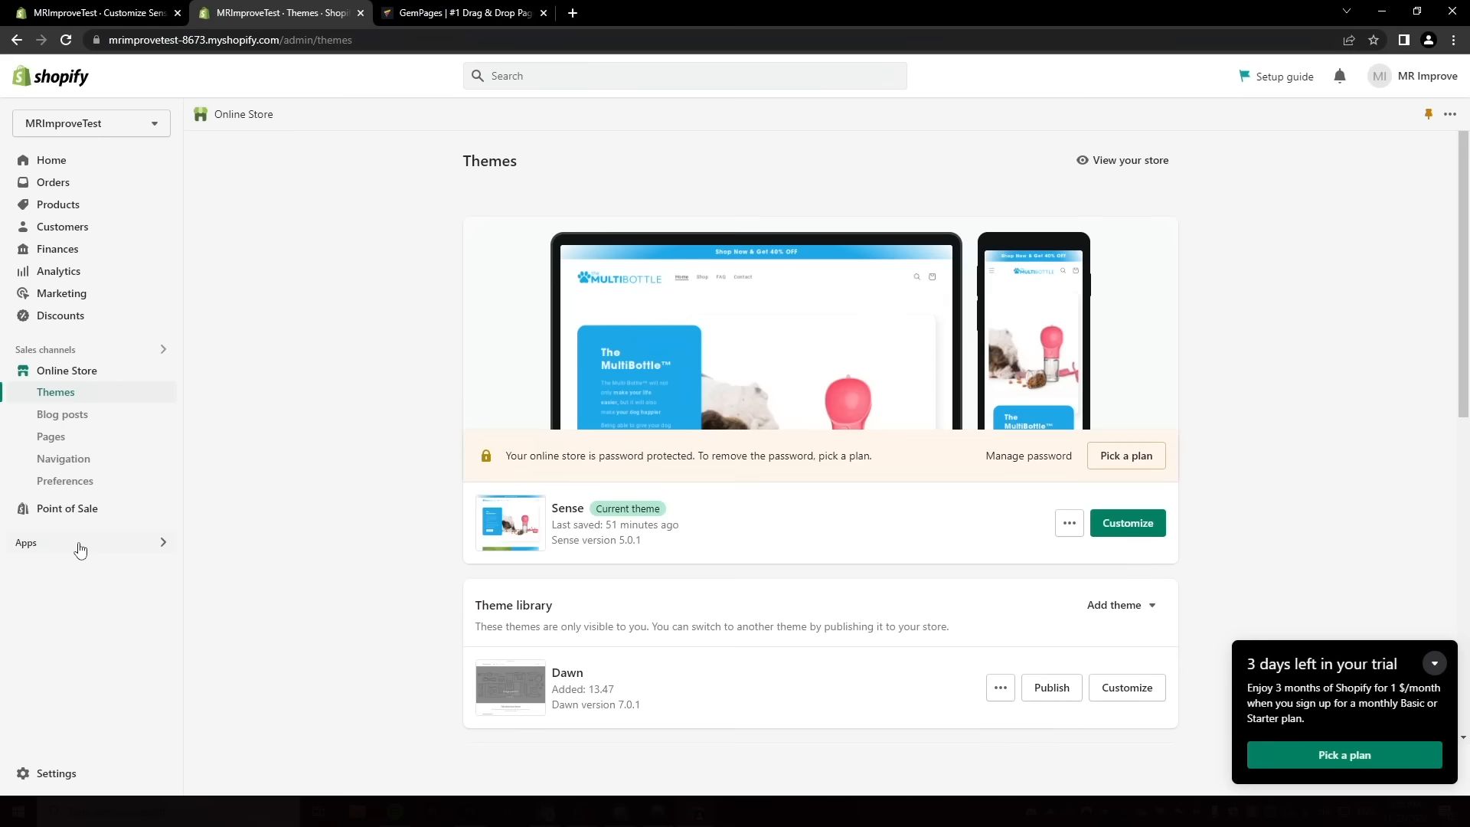
Start activating Shopify Payments, then cancel at the business address request.
left_click(42, 775)
left_click(381, 191)
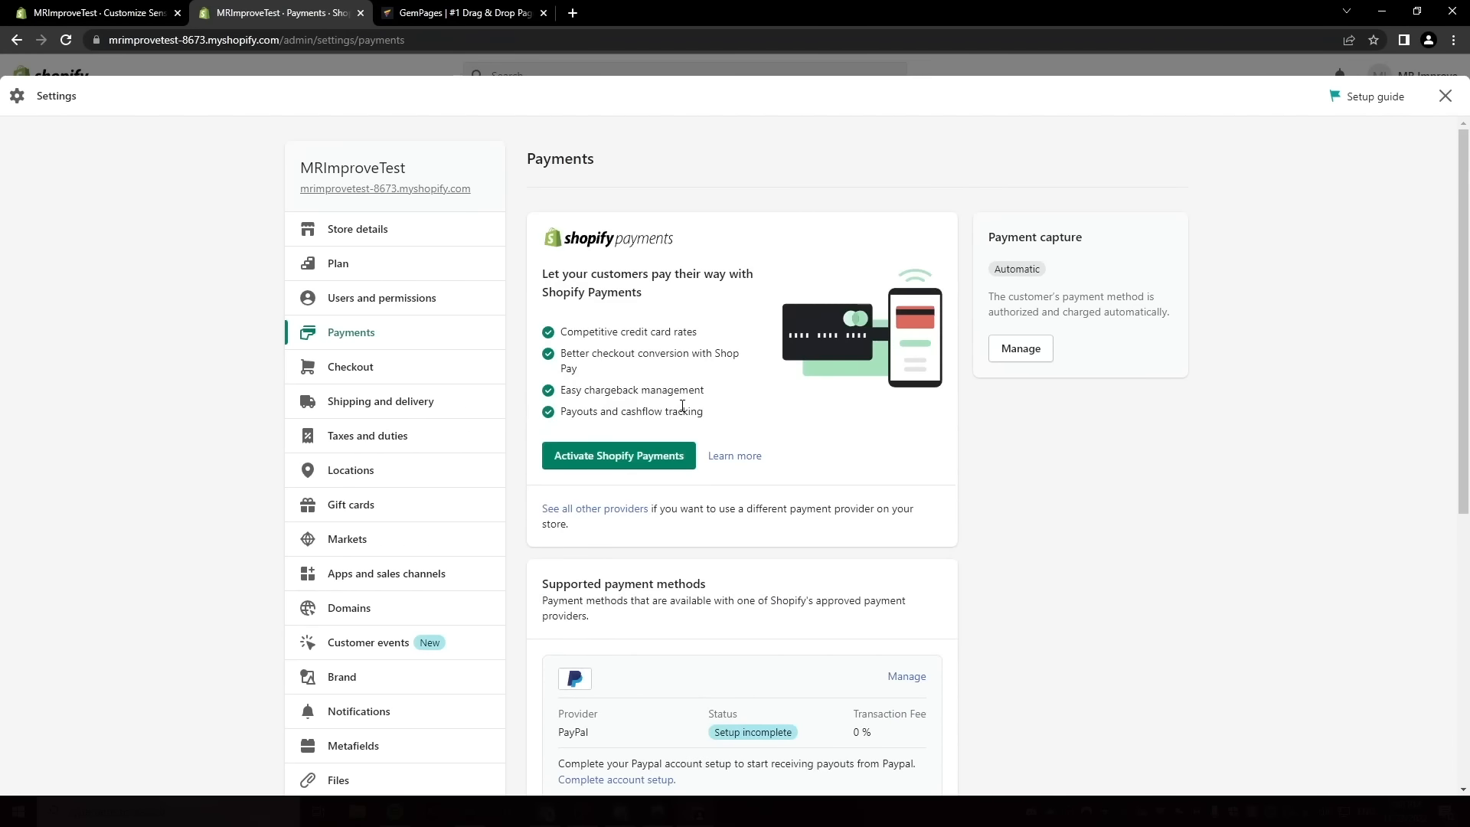
left_click(616, 469)
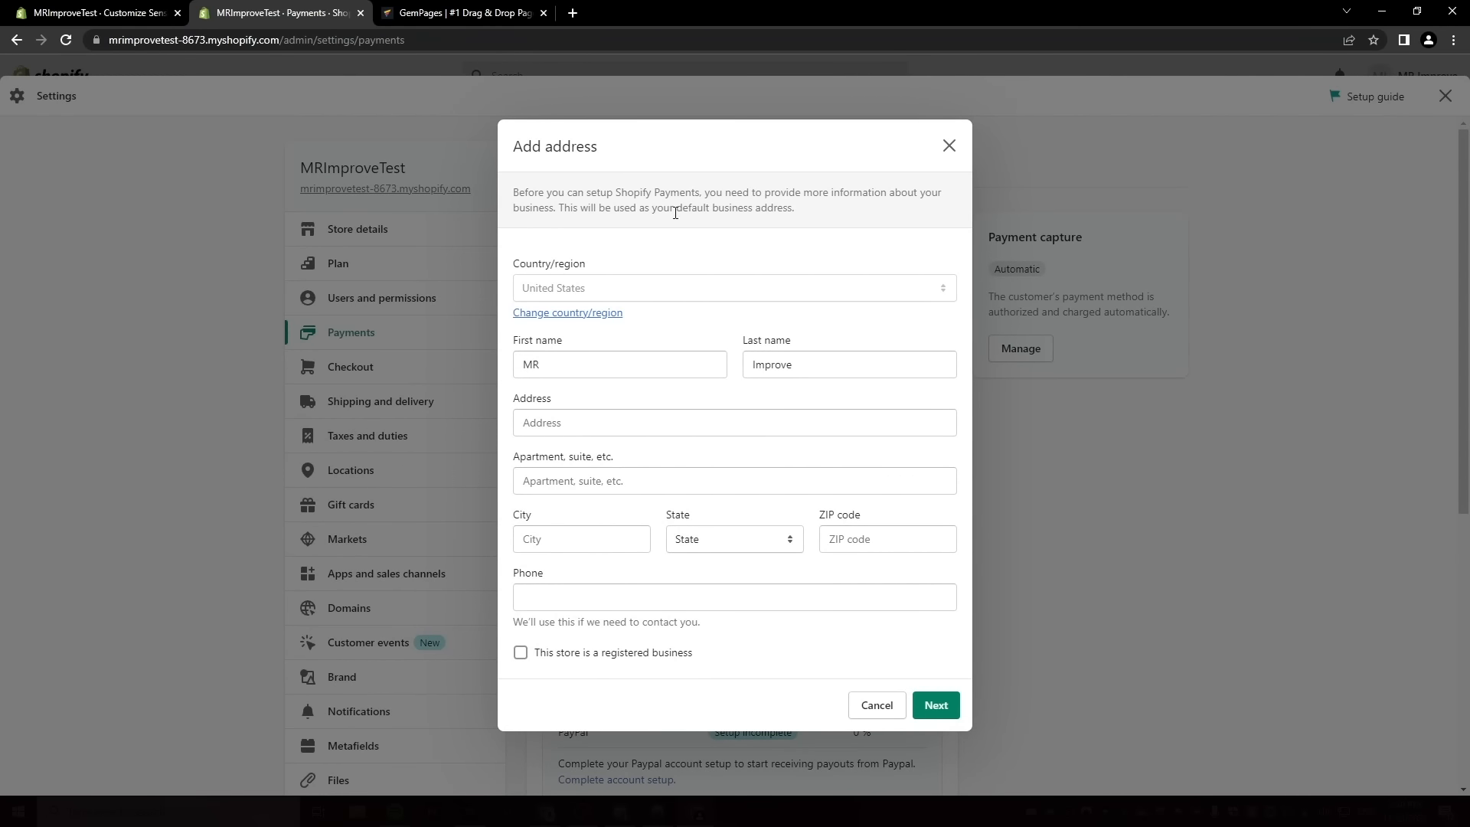
left_click(872, 703)
Check PayPal's incomplete setup page, then return to the Payments overview.
scroll(937, 536, "down", 2)
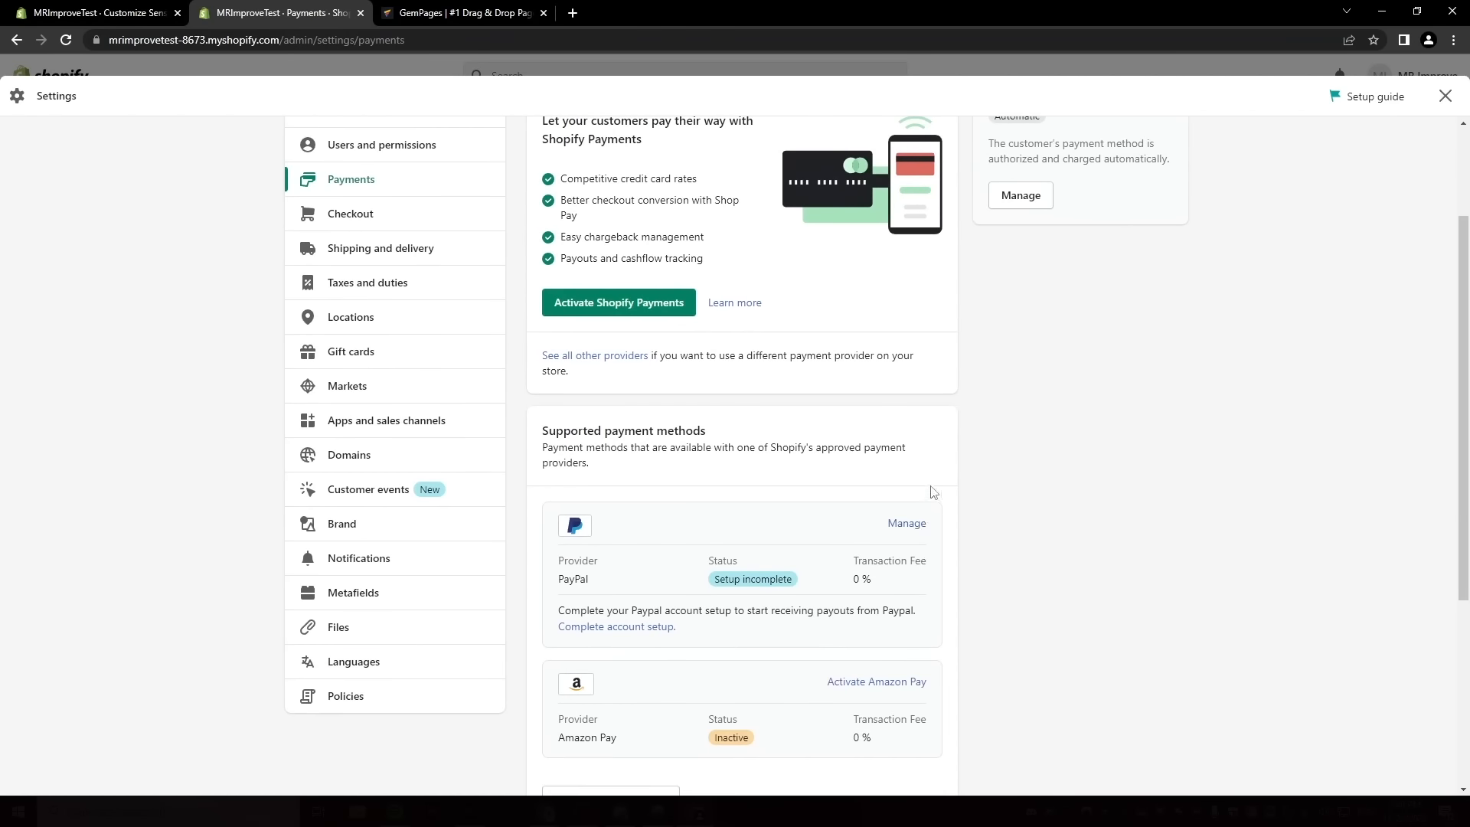
left_click(916, 527)
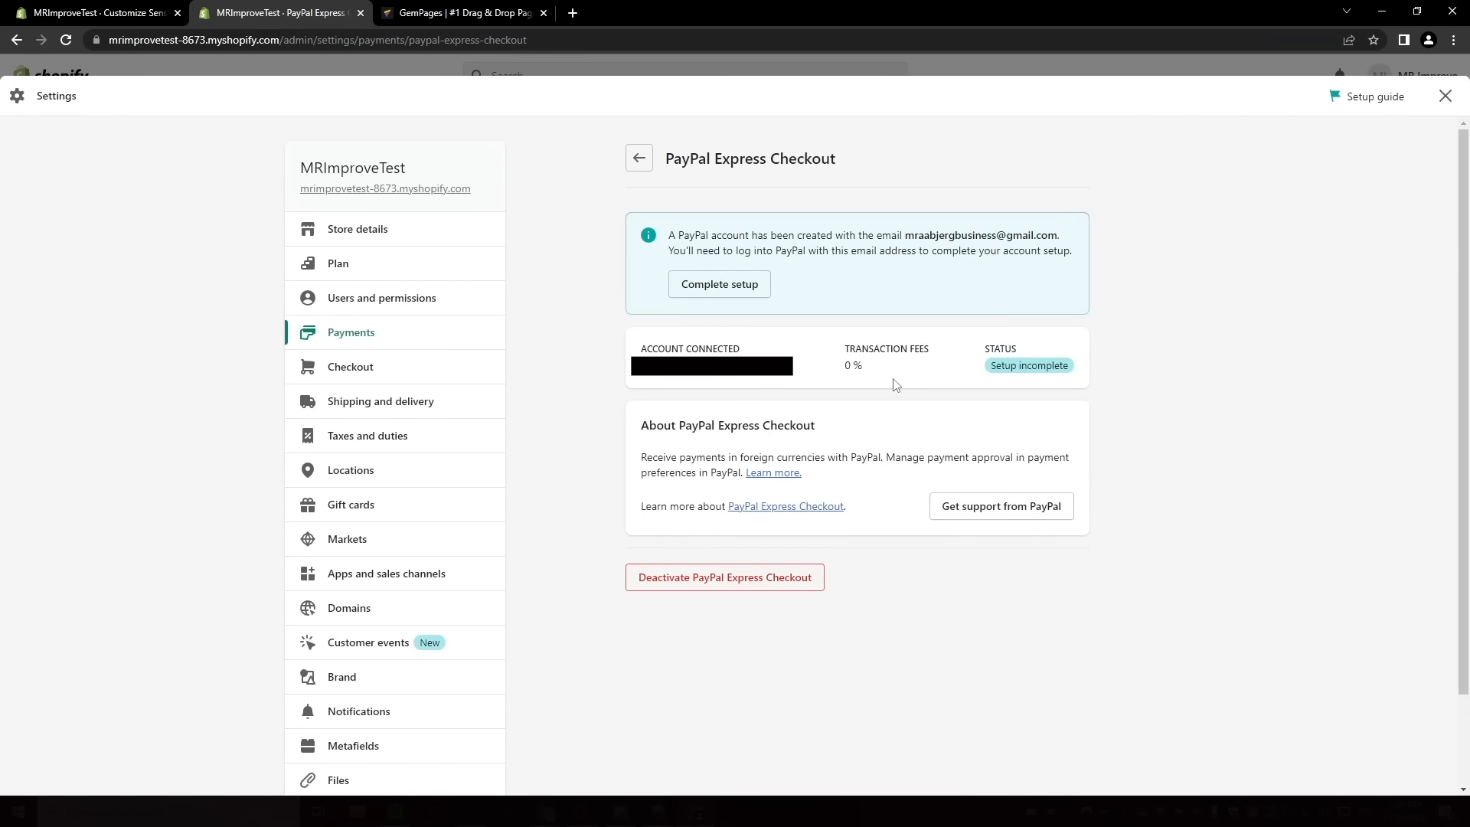
left_click(639, 158)
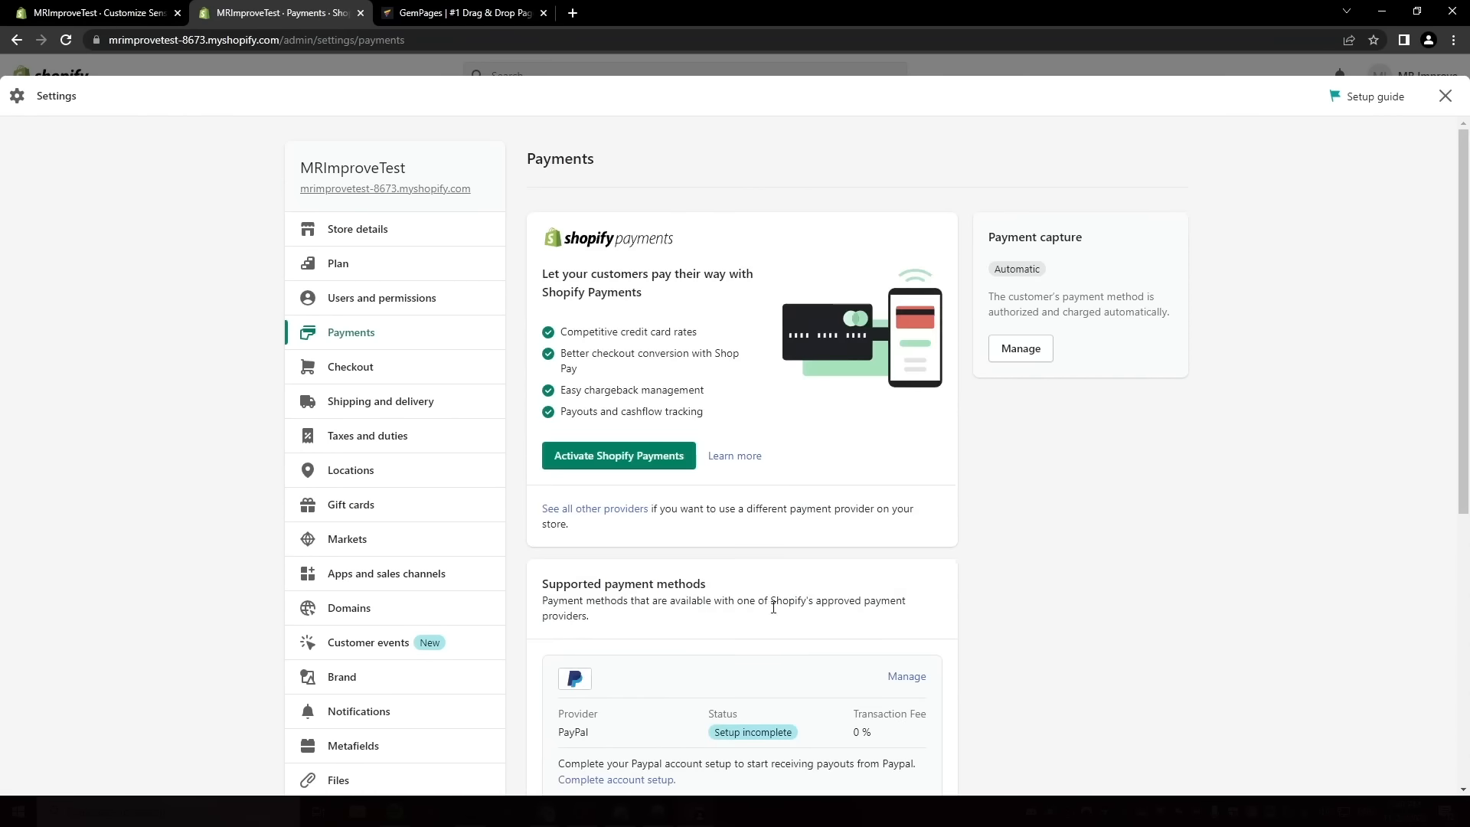
scroll(763, 656, "down", 4)
scroll(760, 464, "up", 4)
scroll(811, 498, "down", 2)
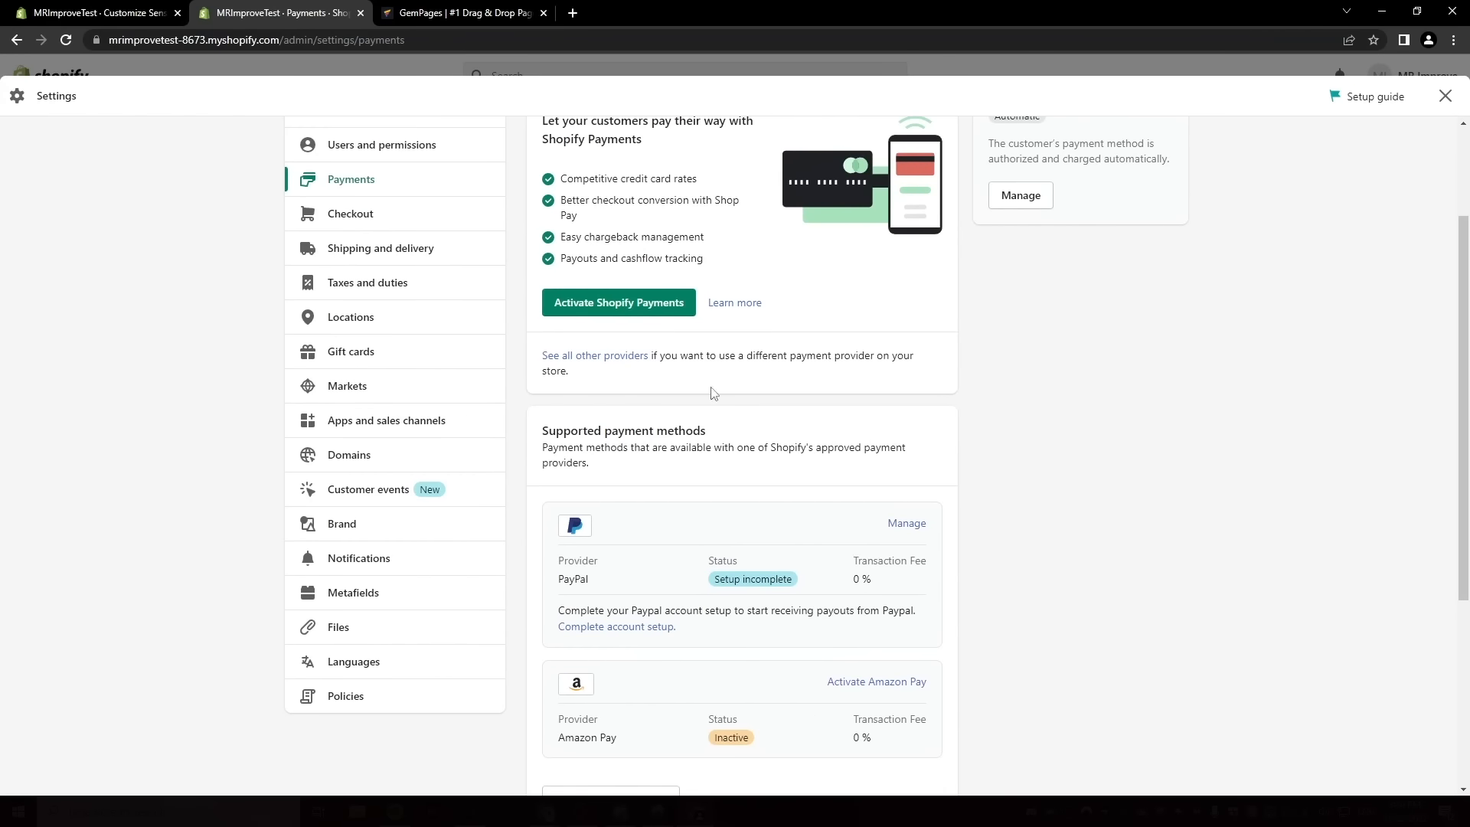
left_click(413, 216)
Require first and last name at checkout and offer SMS marketing consent, then save.
scroll(842, 482, "down", 4)
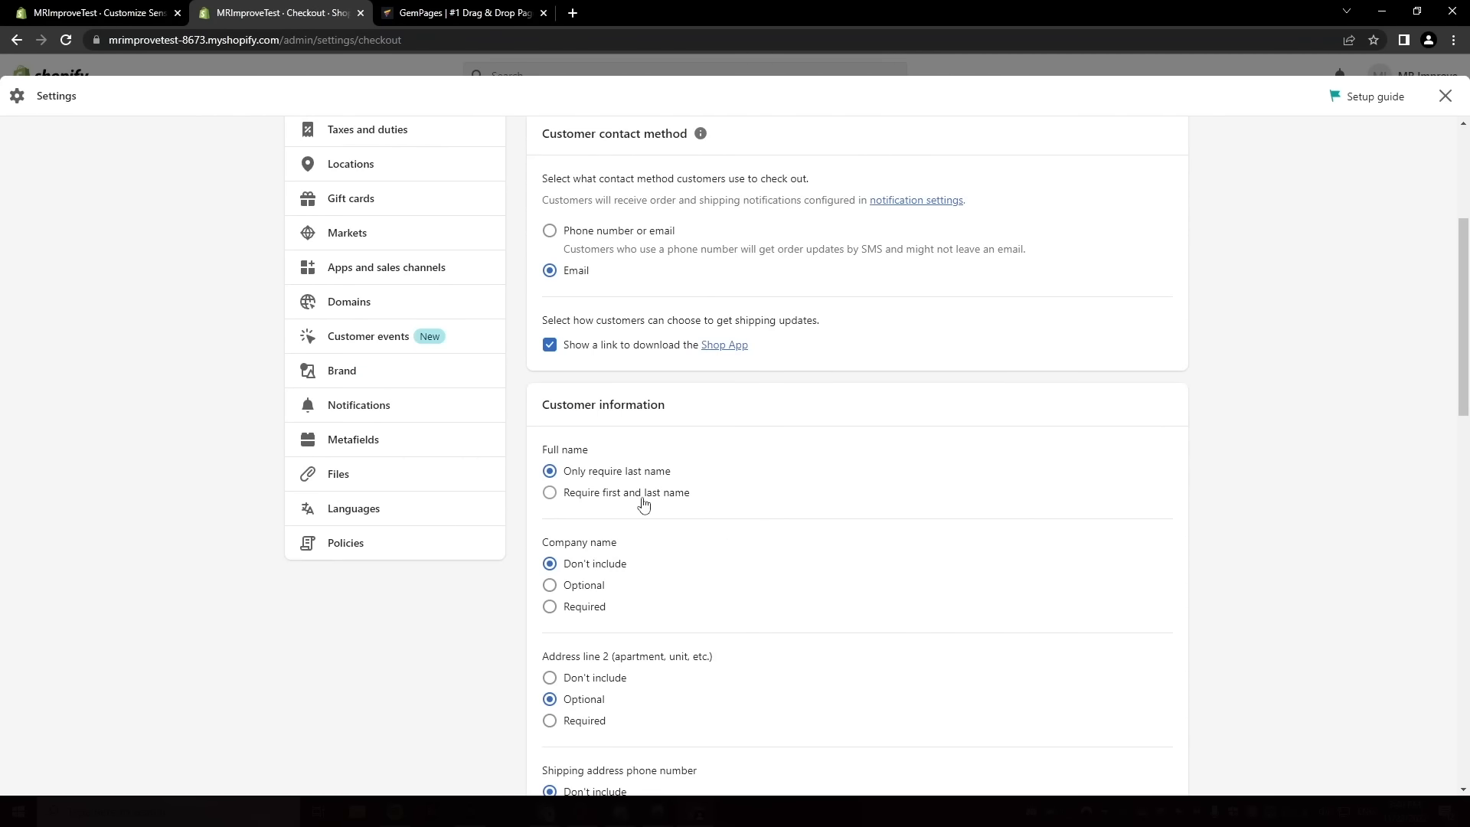
left_click(549, 493)
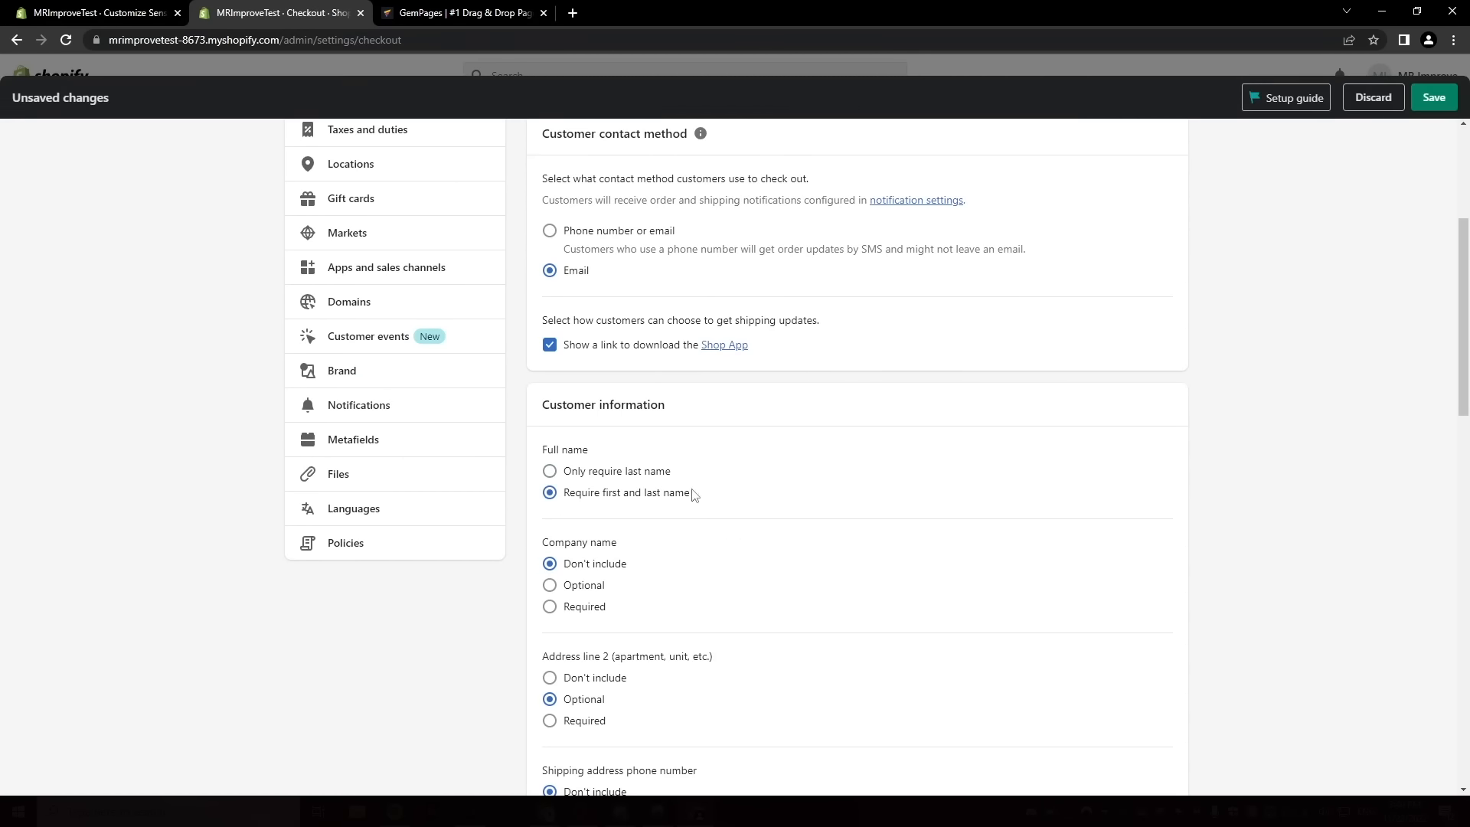
scroll(674, 506, "down", 4)
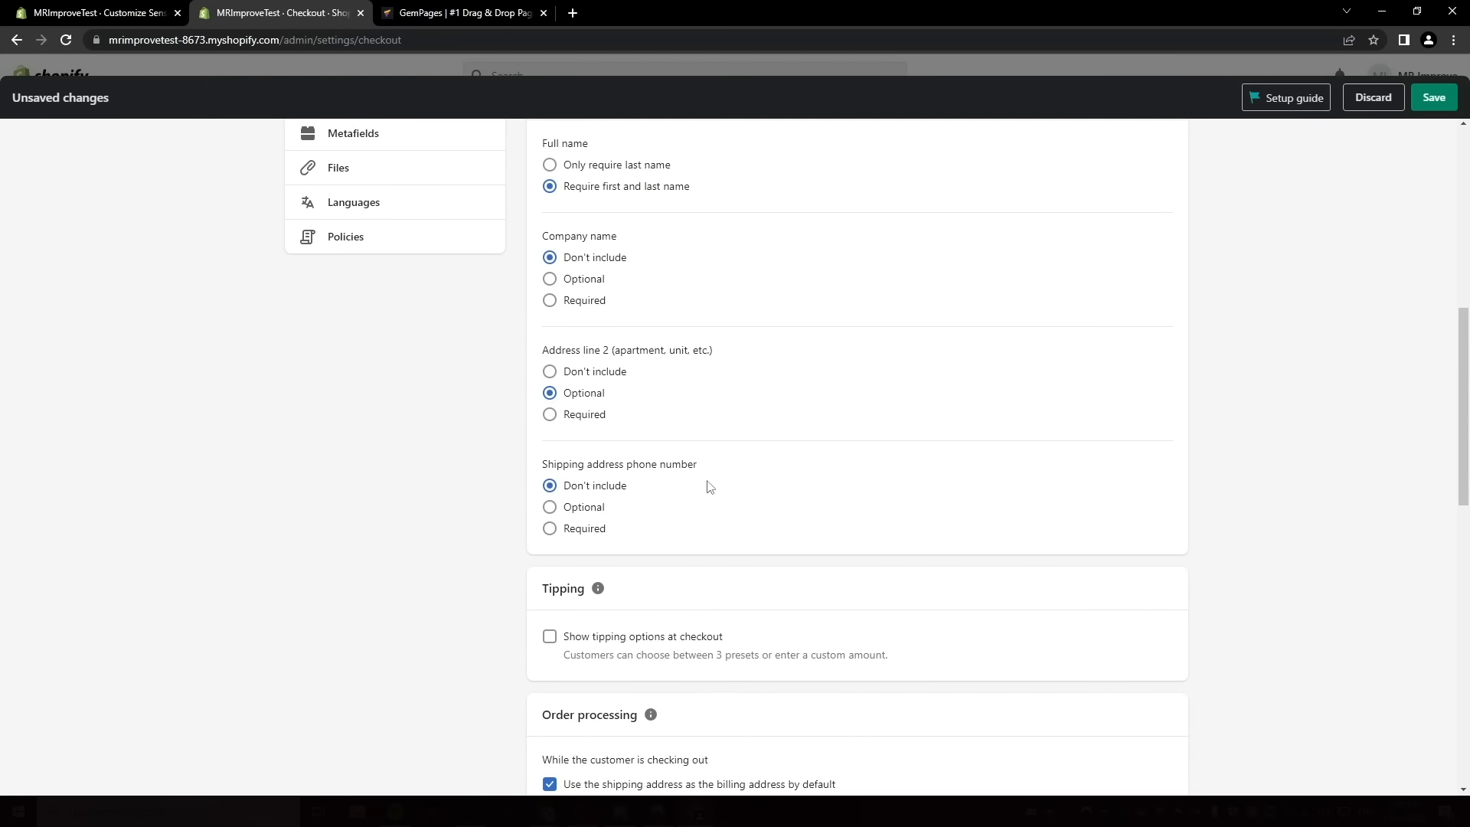
scroll(708, 519, "down", 10)
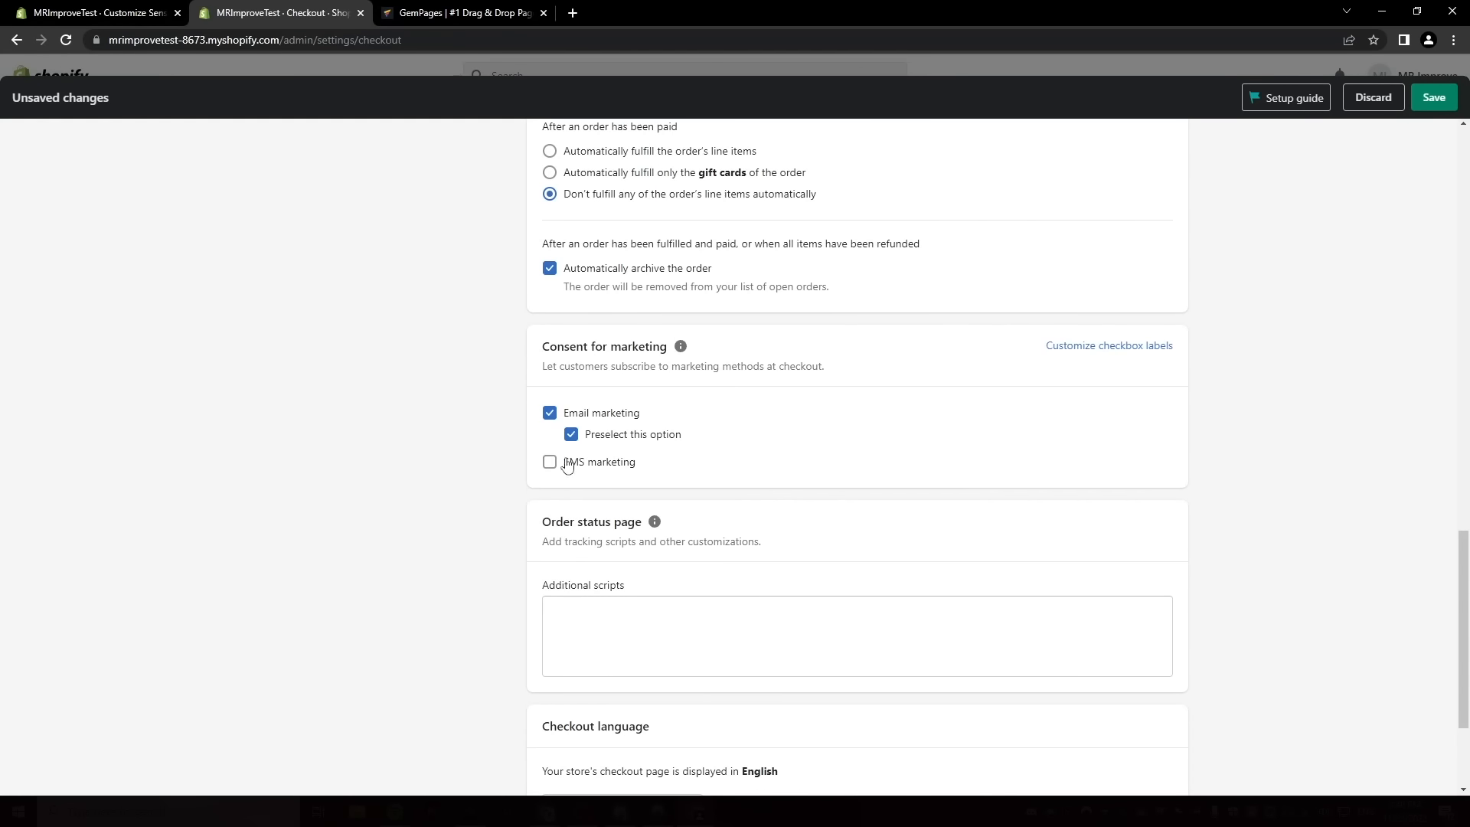
left_click(582, 464)
scroll(623, 360, "down", 3)
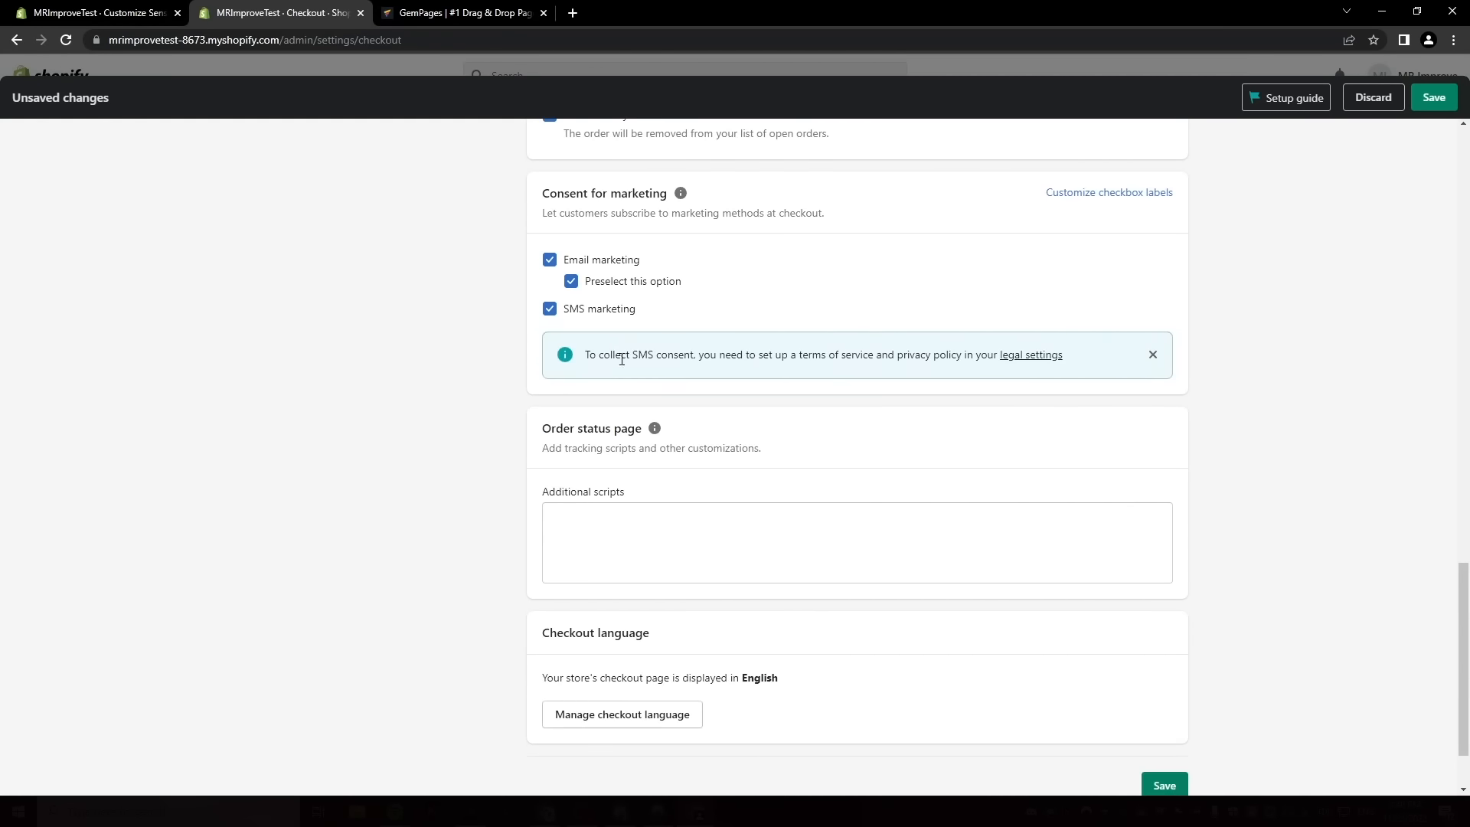
left_click(1146, 684)
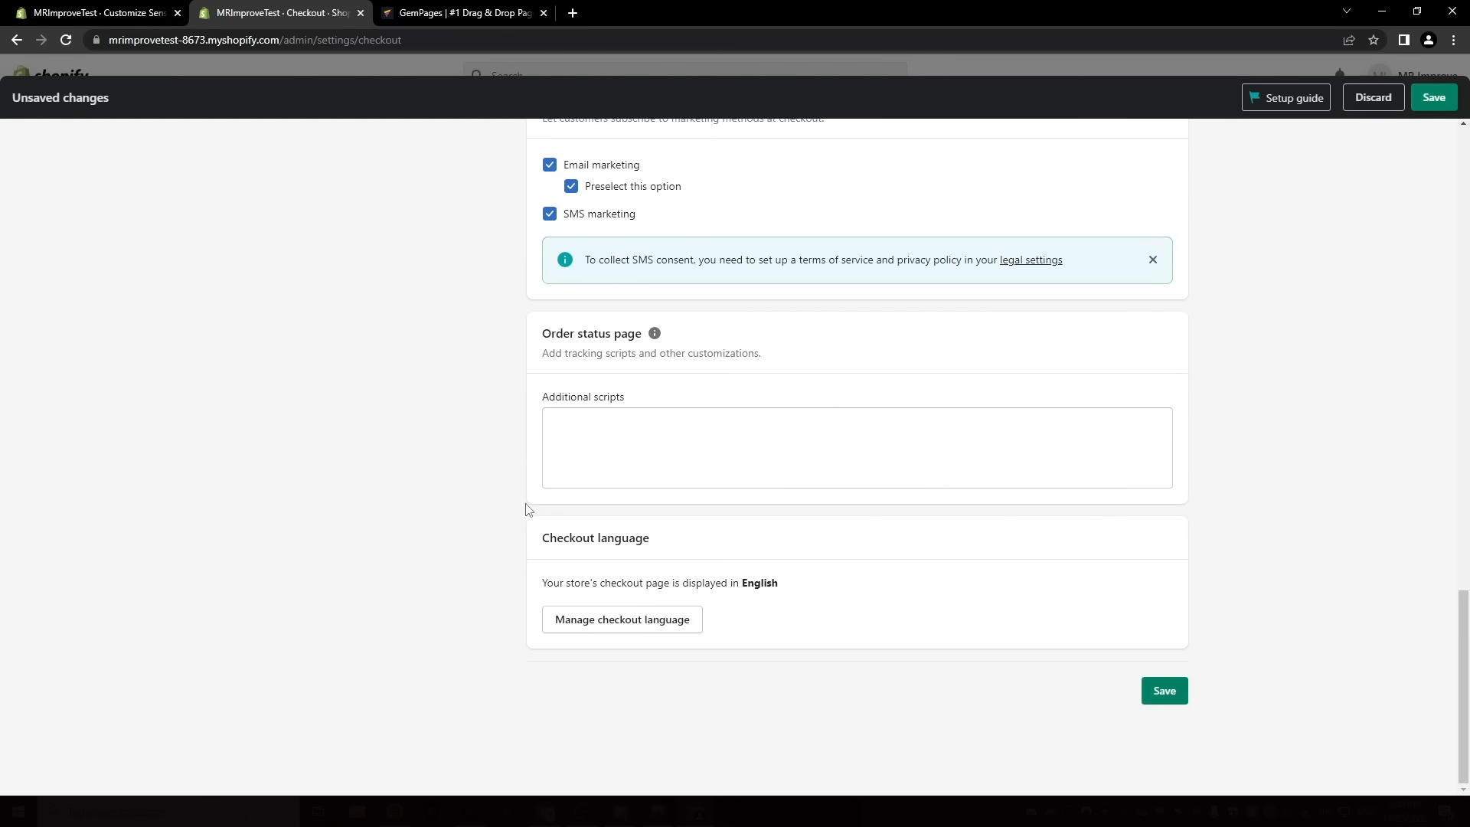
left_click(320, 393)
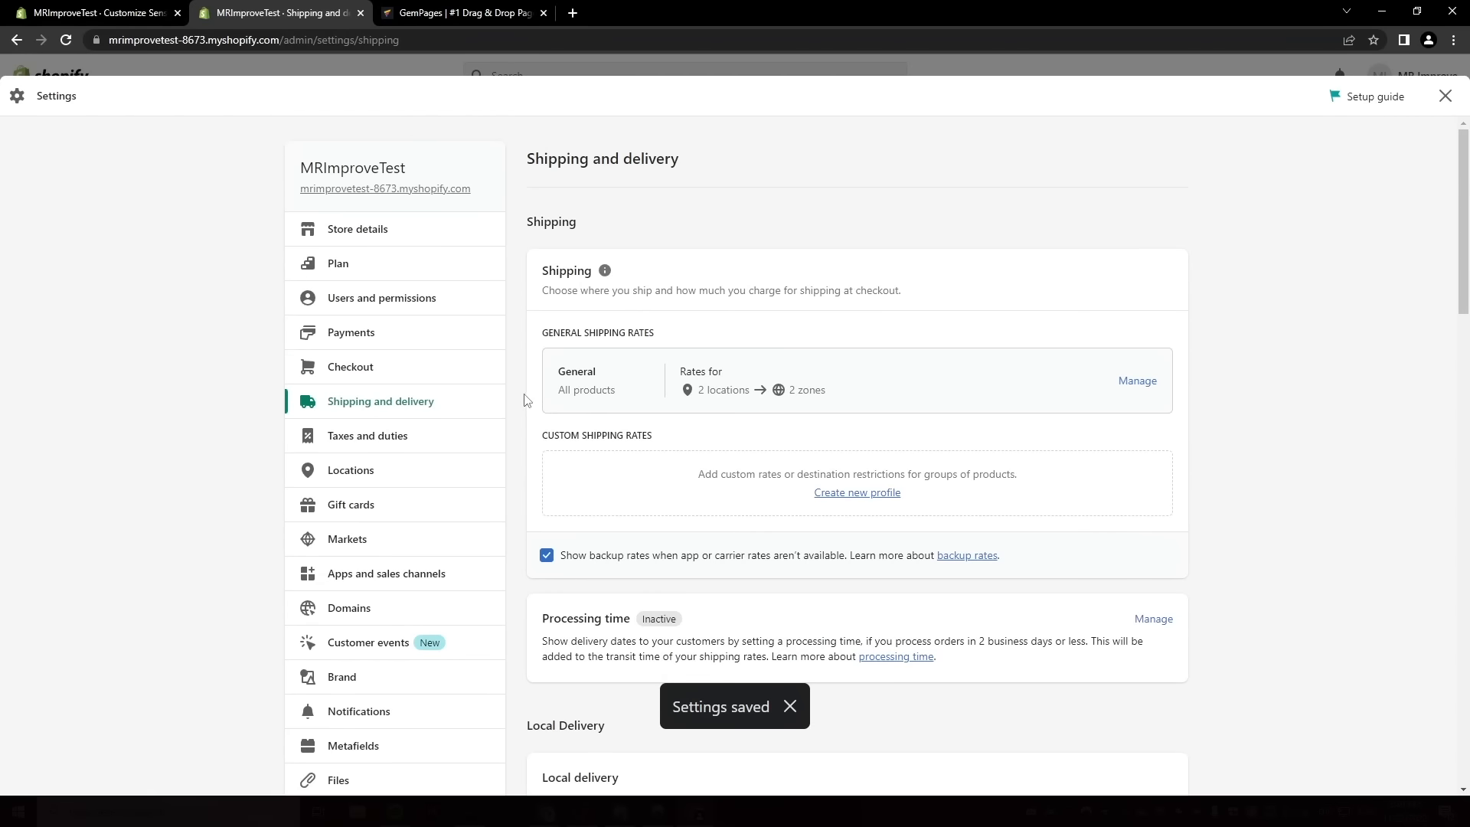
Replace the Domestic and Rest of World zones with one 'Worldwide Shipping' zone for Rest of world.
left_click(1137, 381)
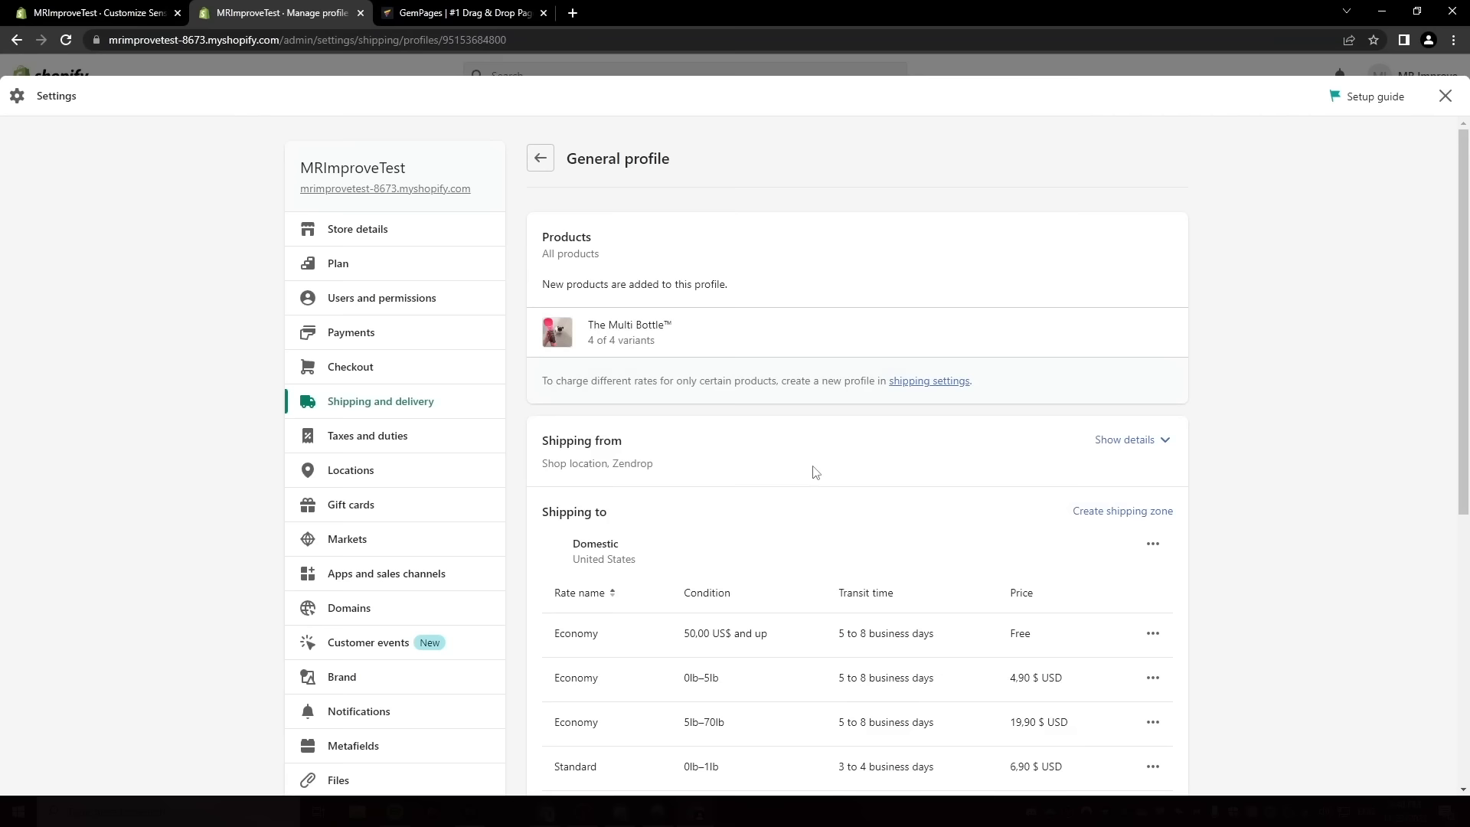
scroll(941, 453, "down", 2)
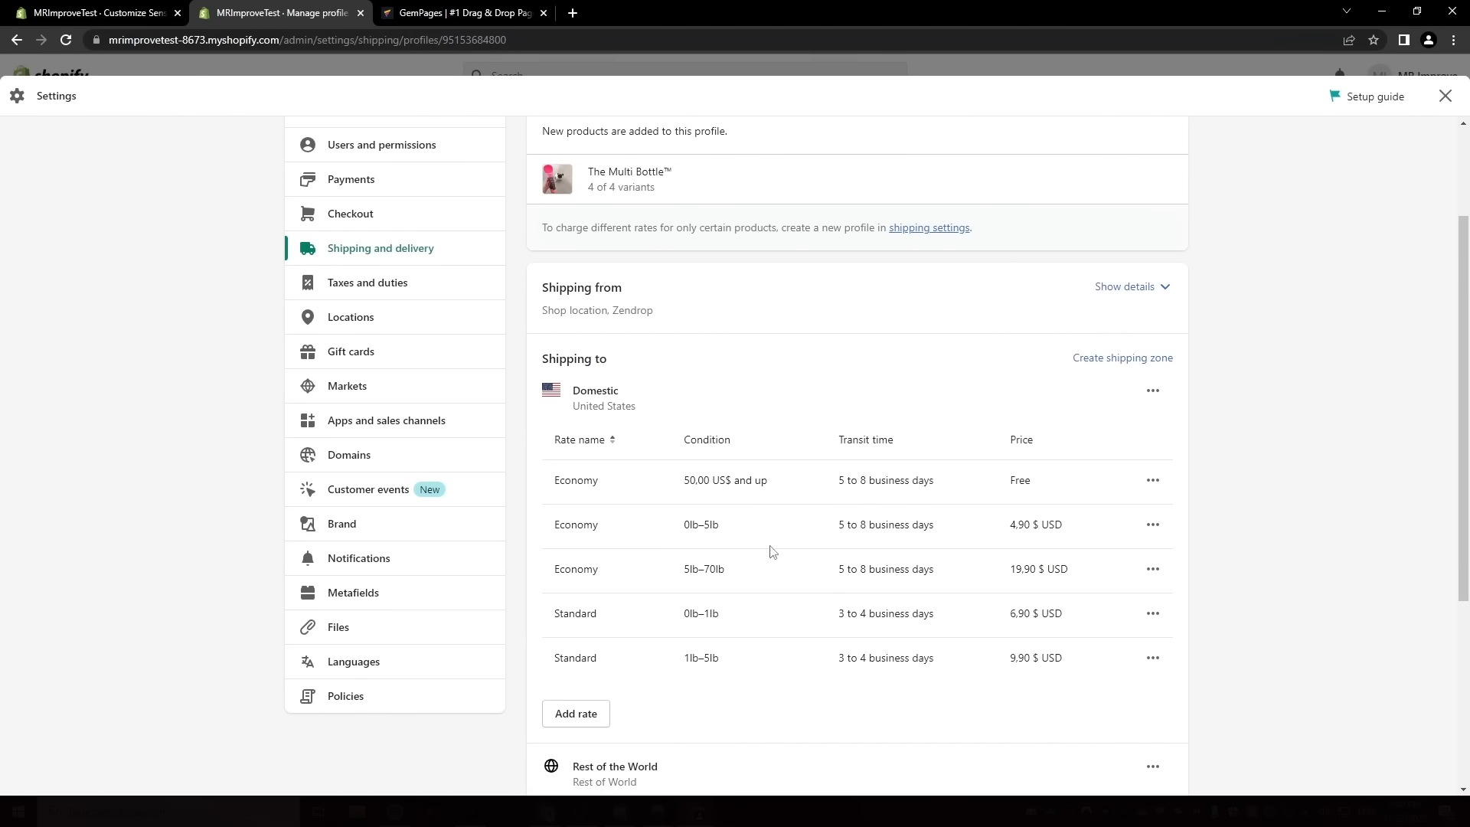
left_click(1153, 391)
left_click(1137, 469)
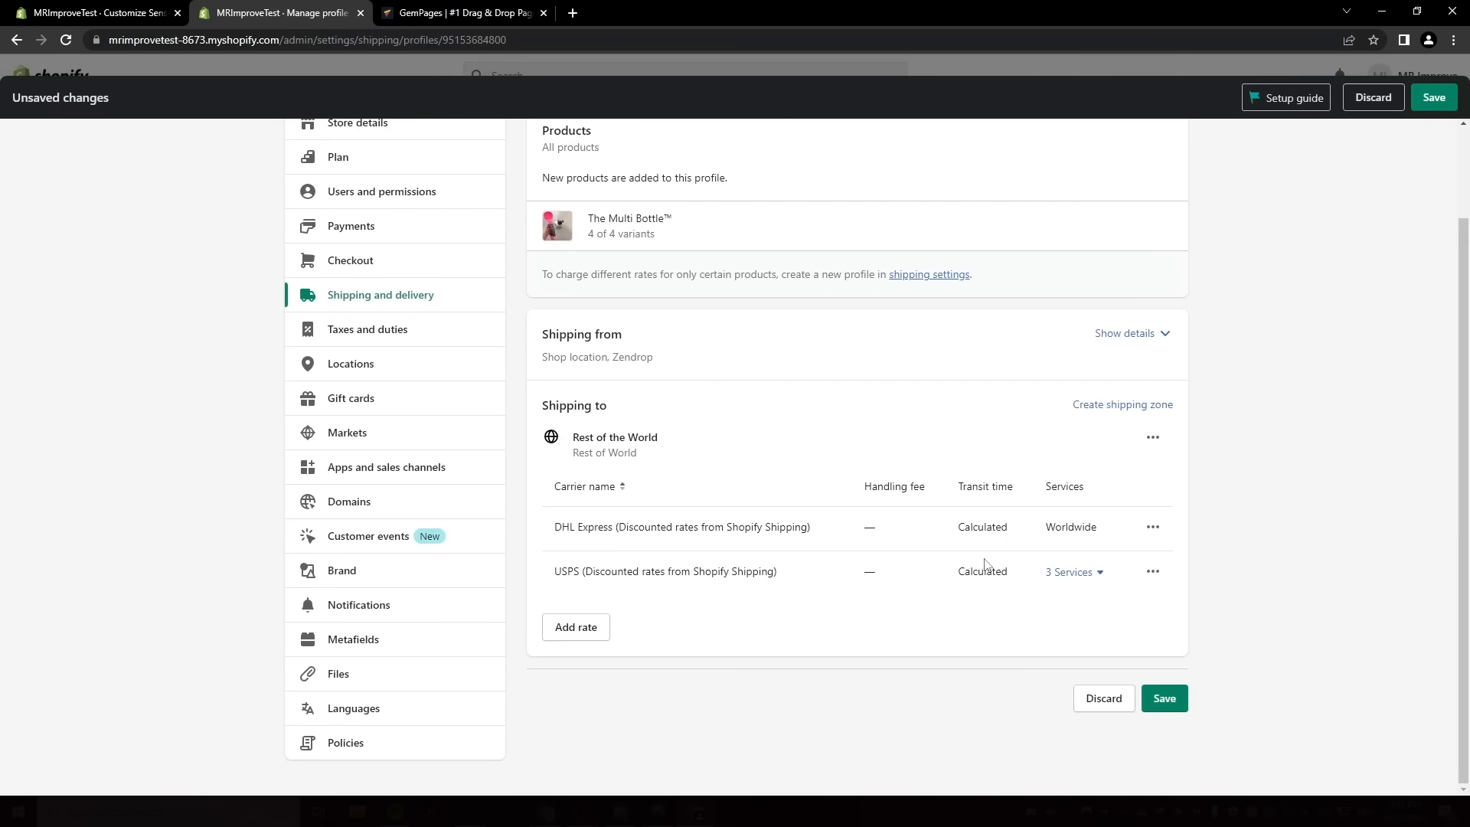
left_click(1152, 438)
left_click(1129, 509)
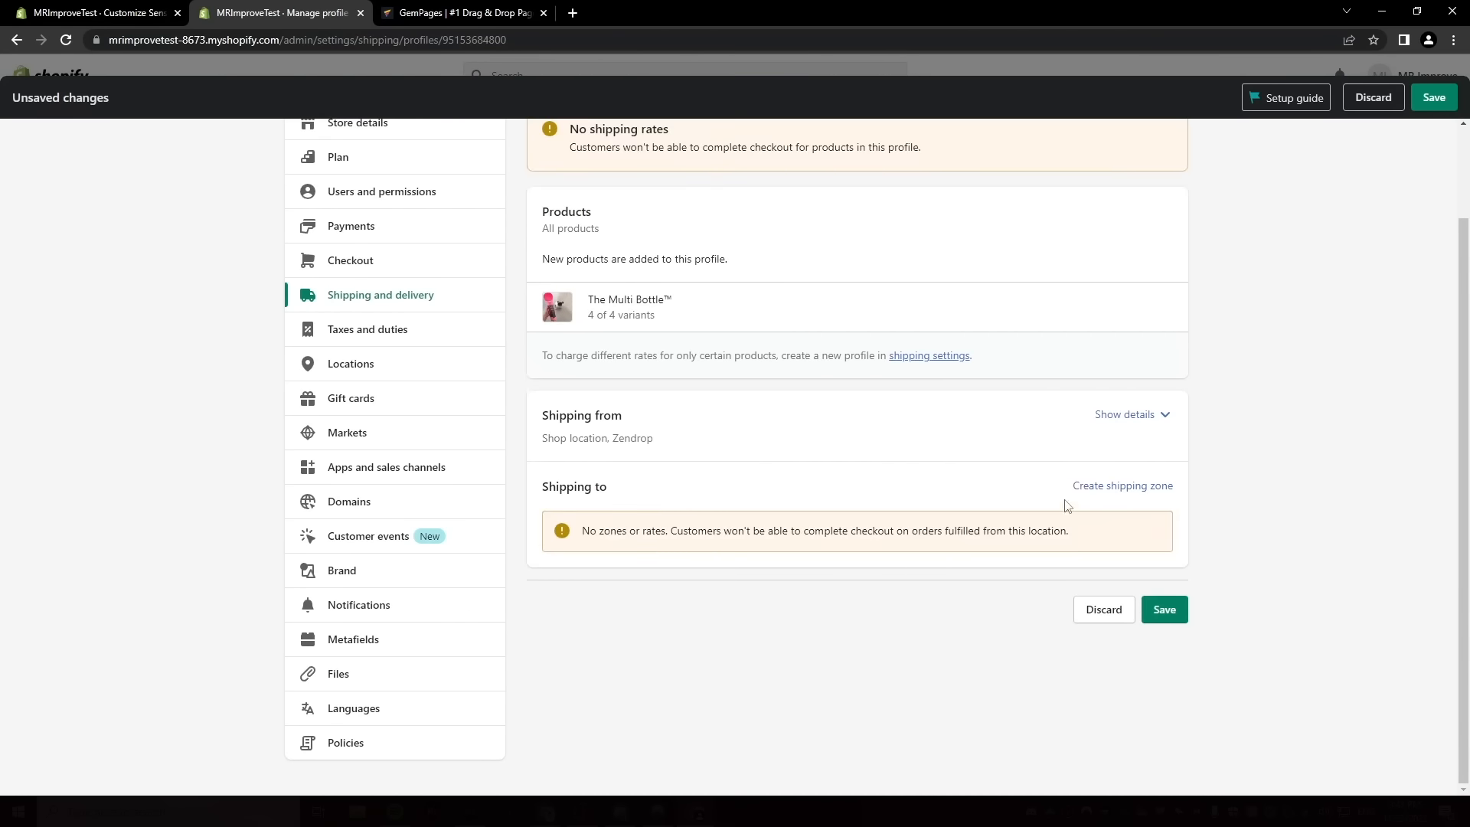
left_click(1153, 490)
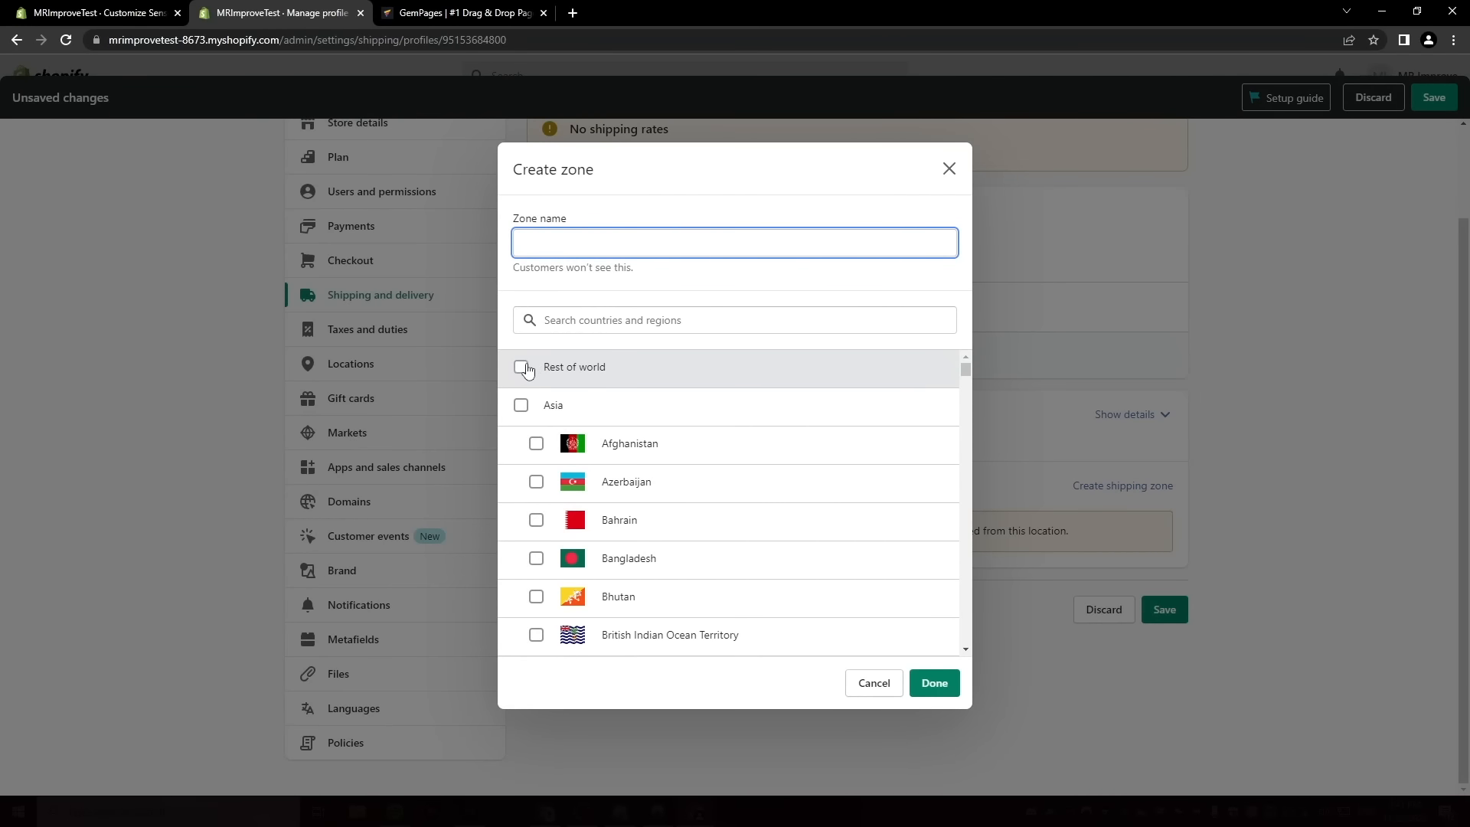
left_click(521, 367)
left_click(593, 245)
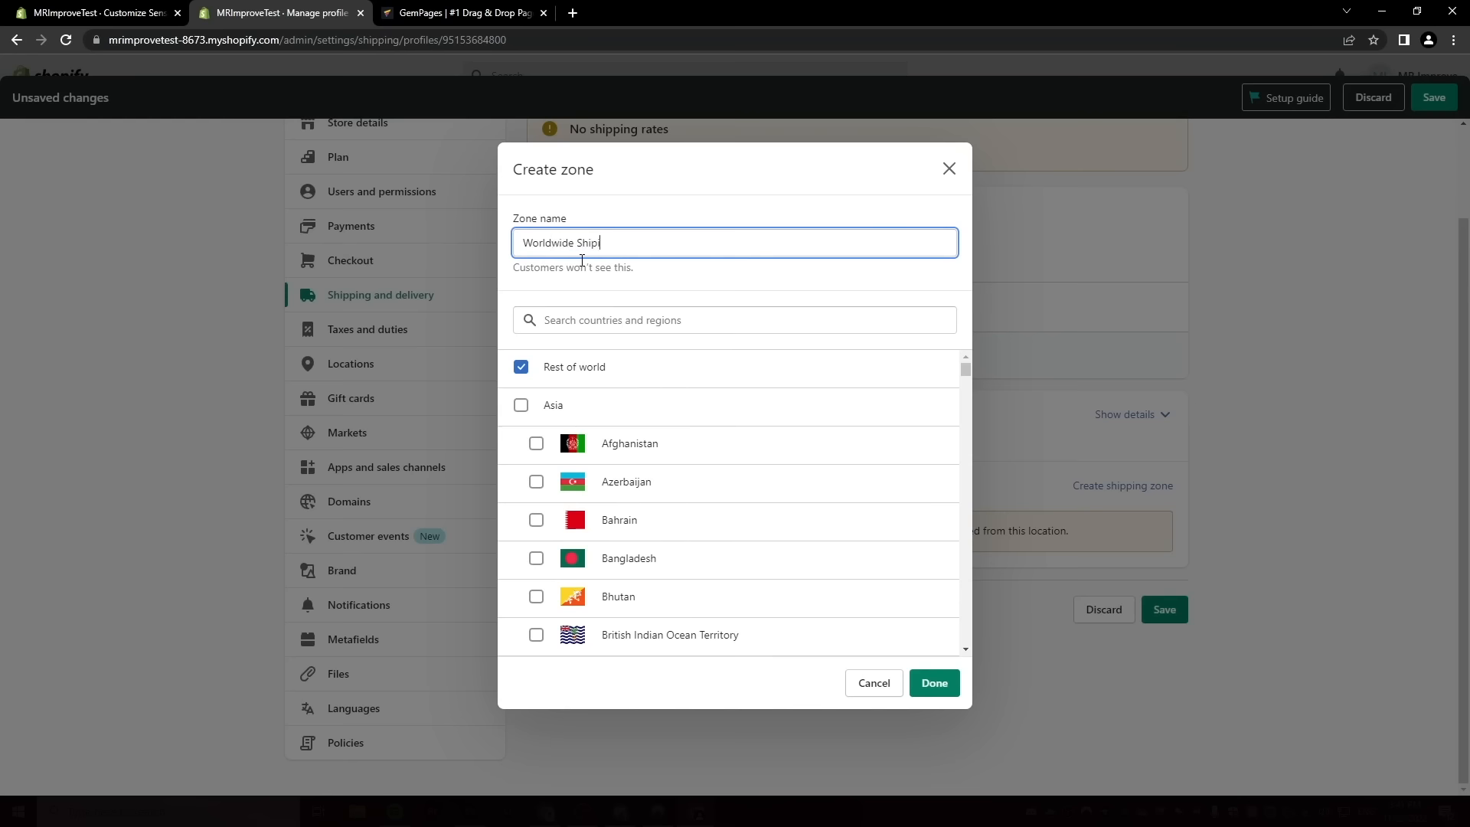
left_click(934, 682)
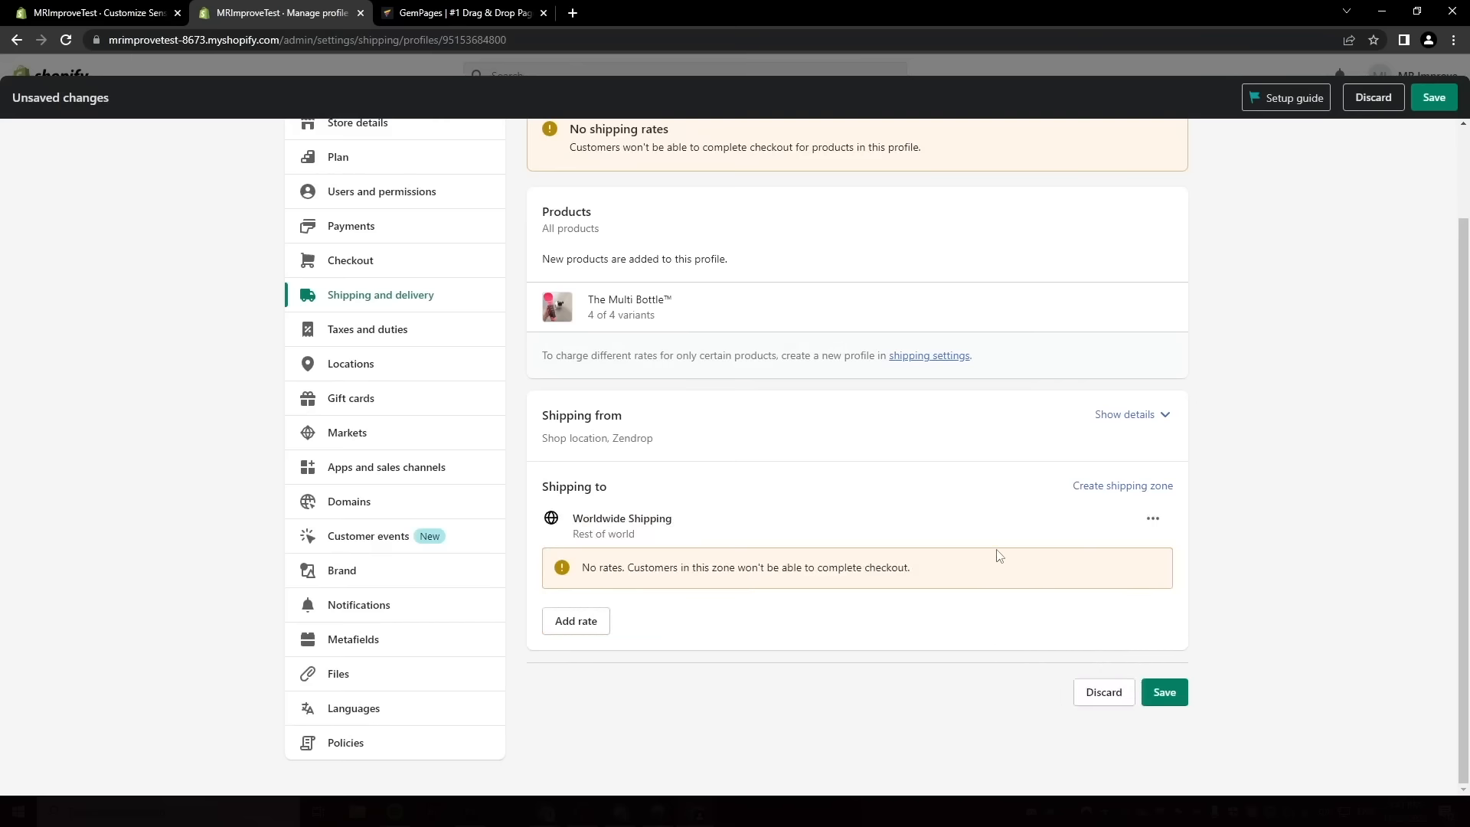
Add a 'Free Standard Shipping' rate to the Worldwide Shipping zone.
left_click(586, 620)
left_click(622, 420)
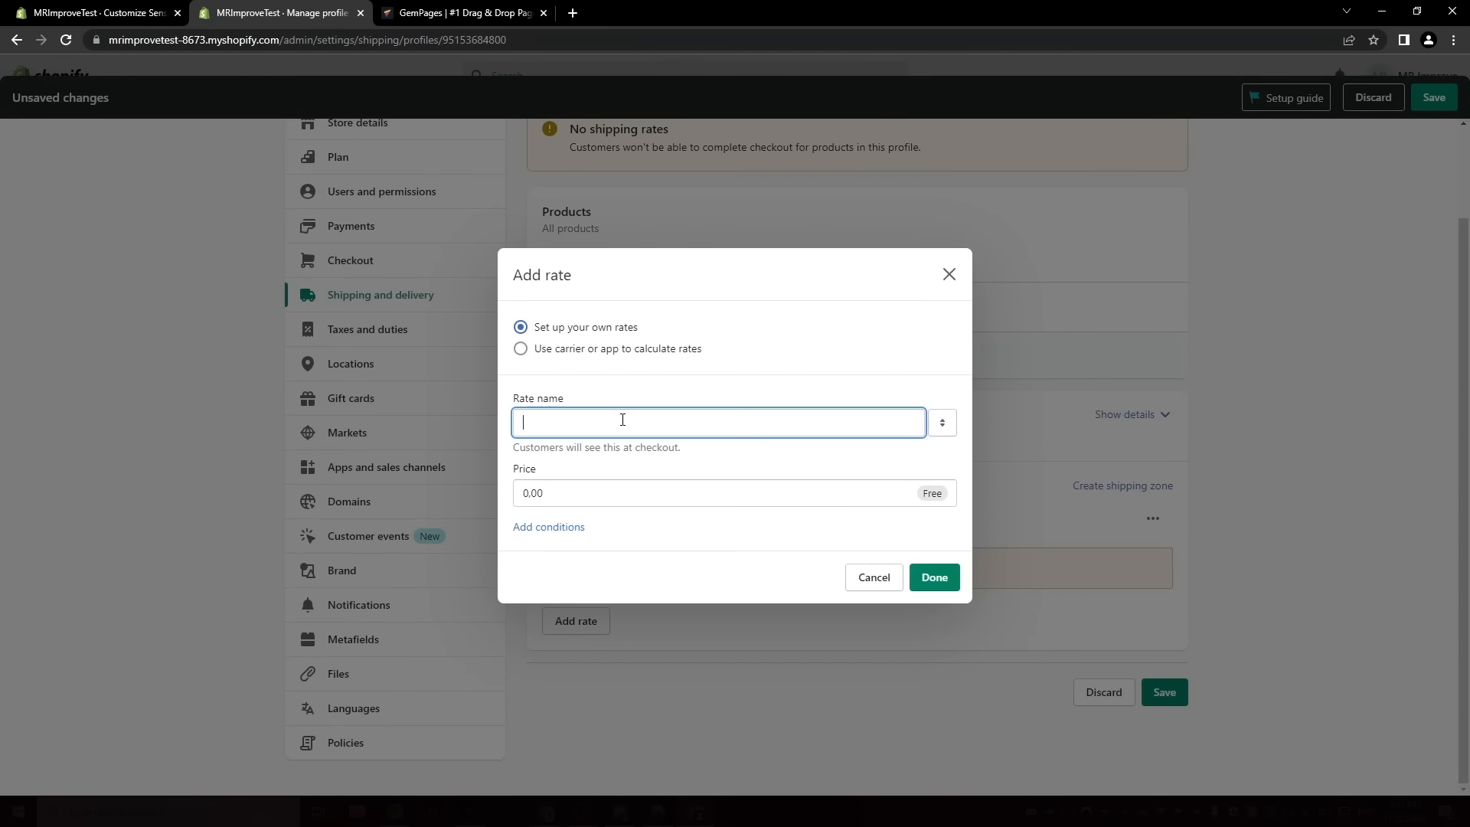
type("Free Standard Shipping")
left_click(596, 466)
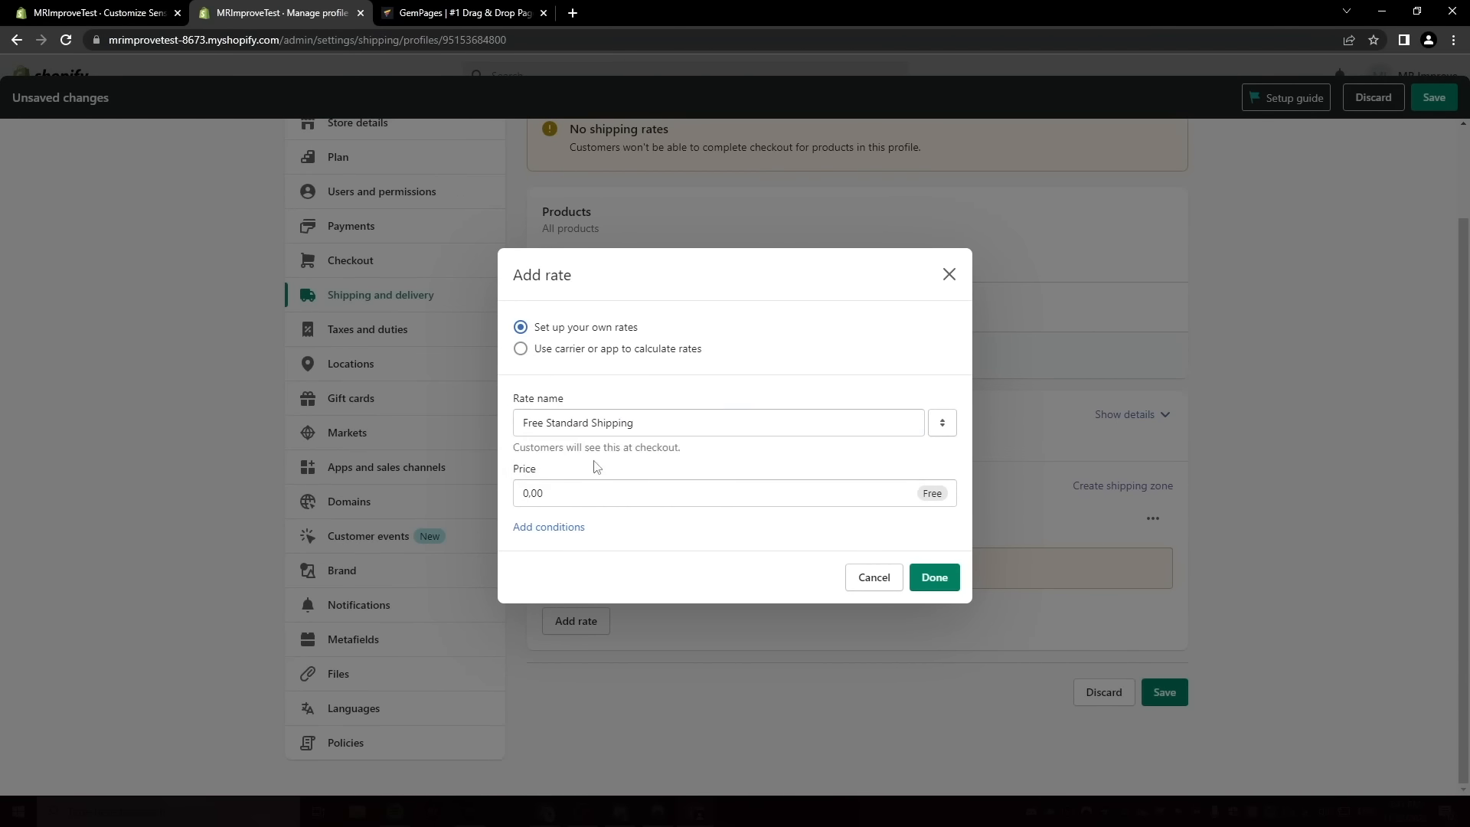
left_click(931, 577)
Add a paid 'Insured Shipping' rate (4.95 USD) and save the shipping profile.
left_click(577, 581)
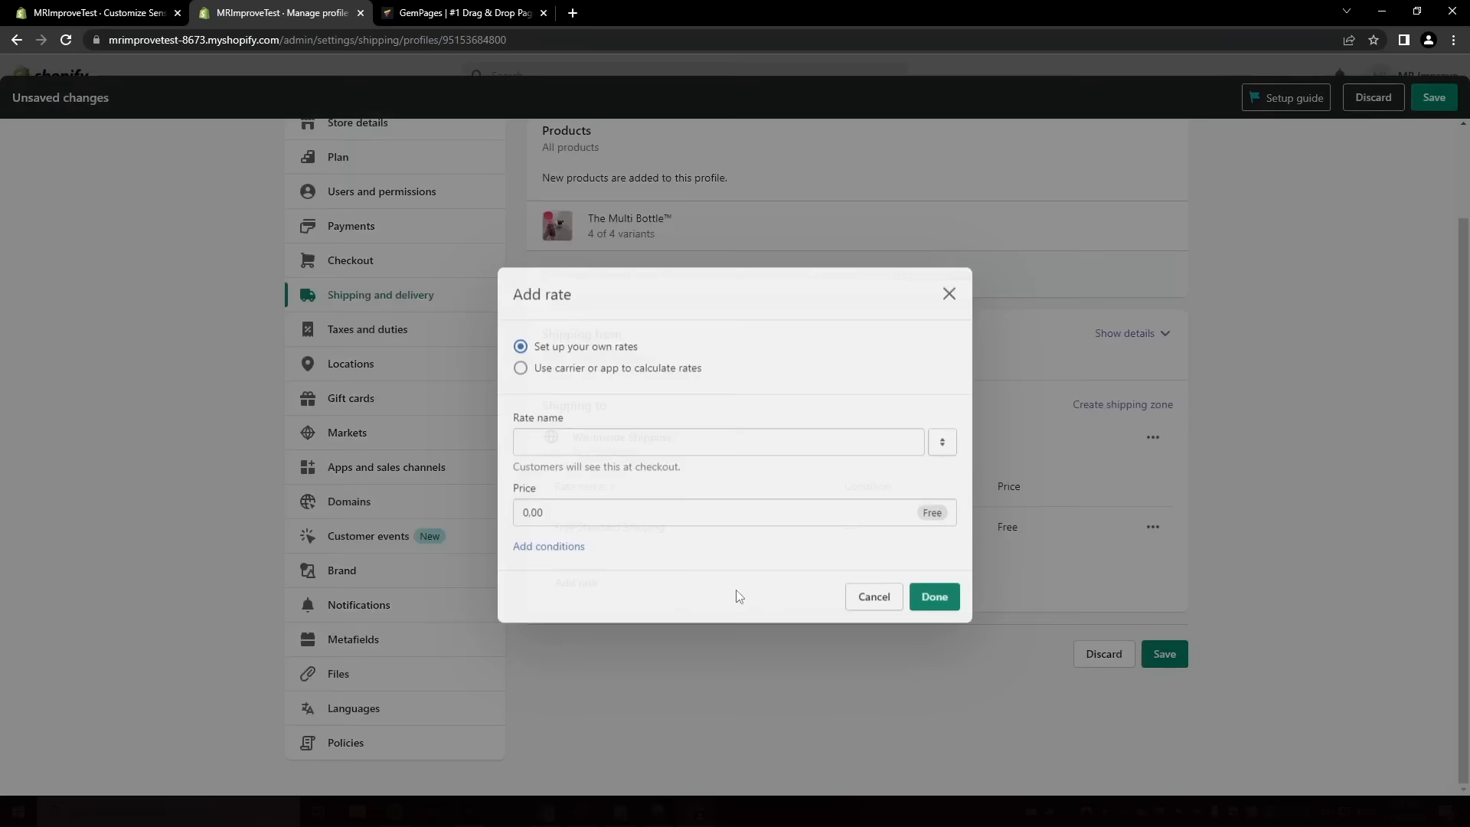
left_click(623, 427)
type("In")
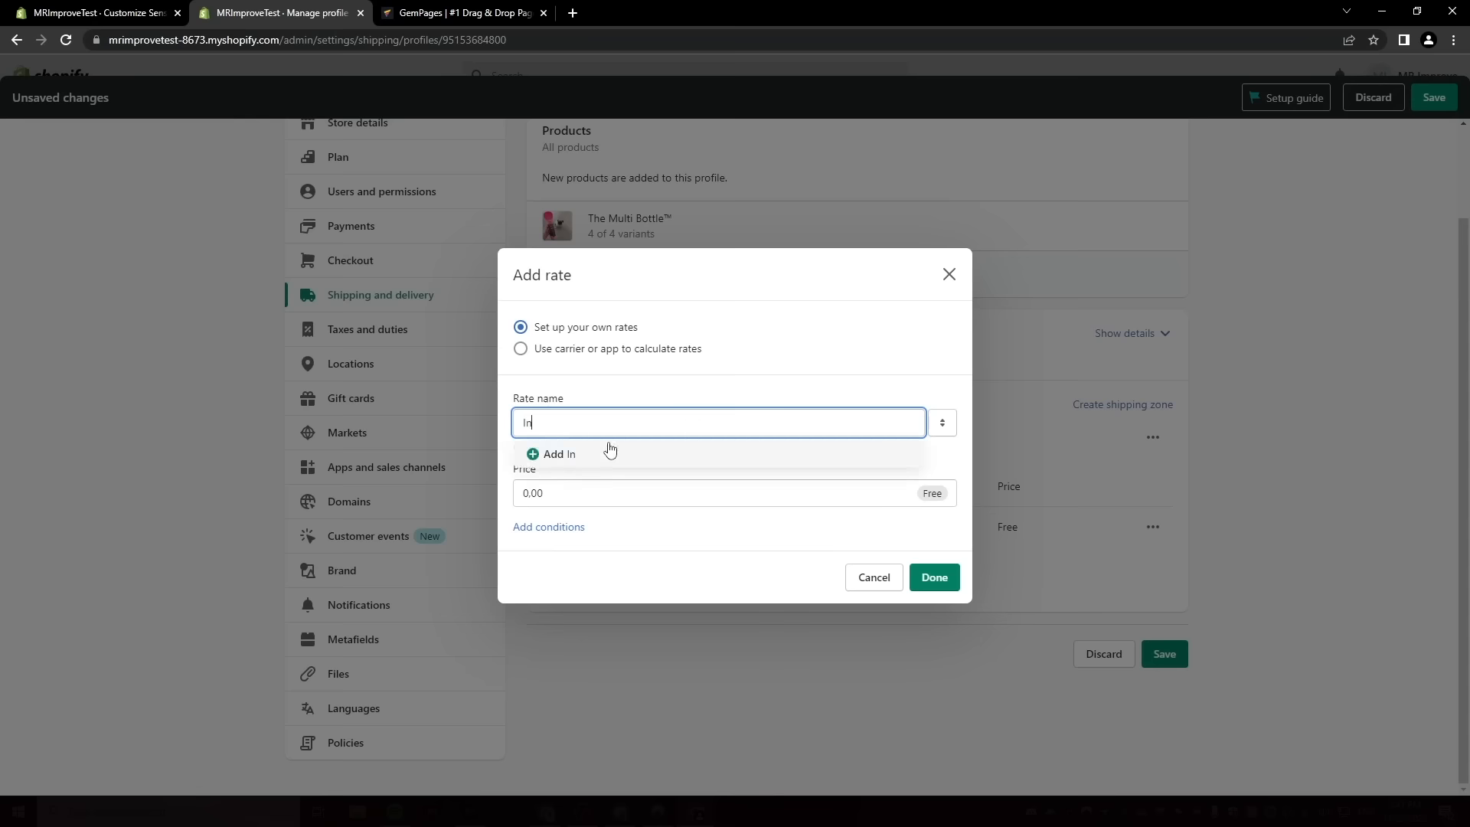
type("sured Shipping")
left_click(553, 485)
type("3.95")
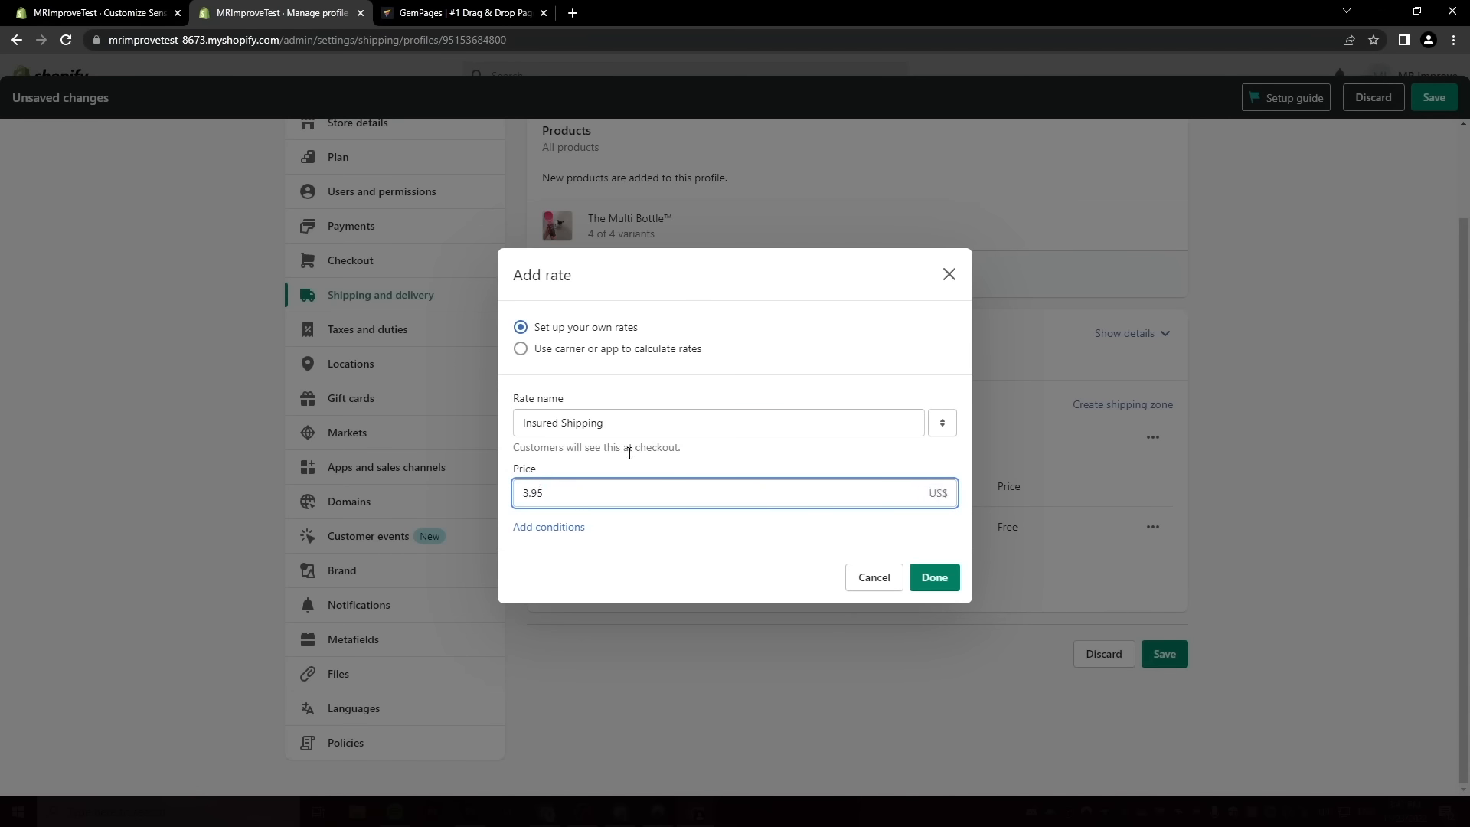
left_click(935, 579)
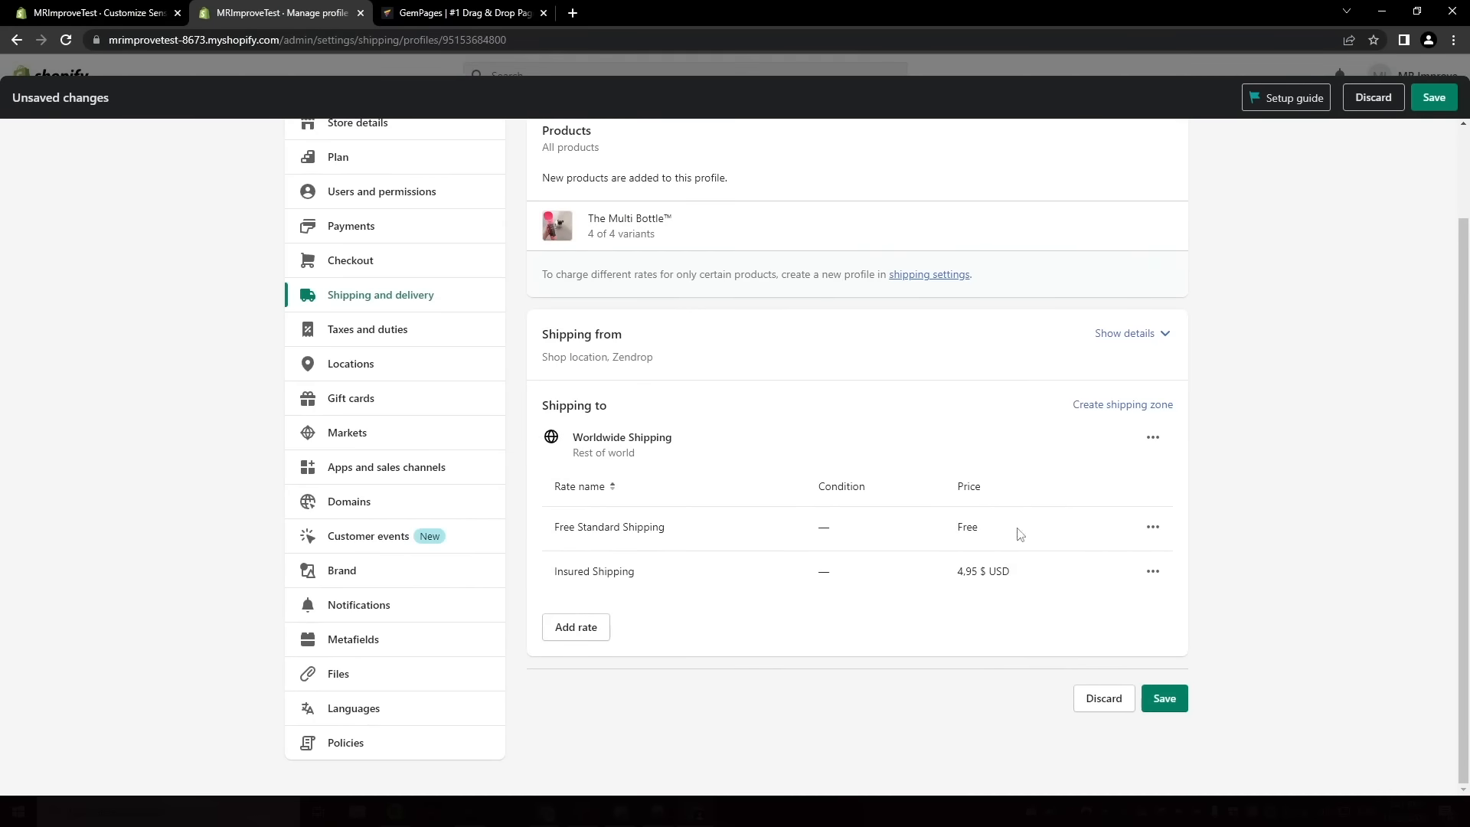
left_click(1164, 698)
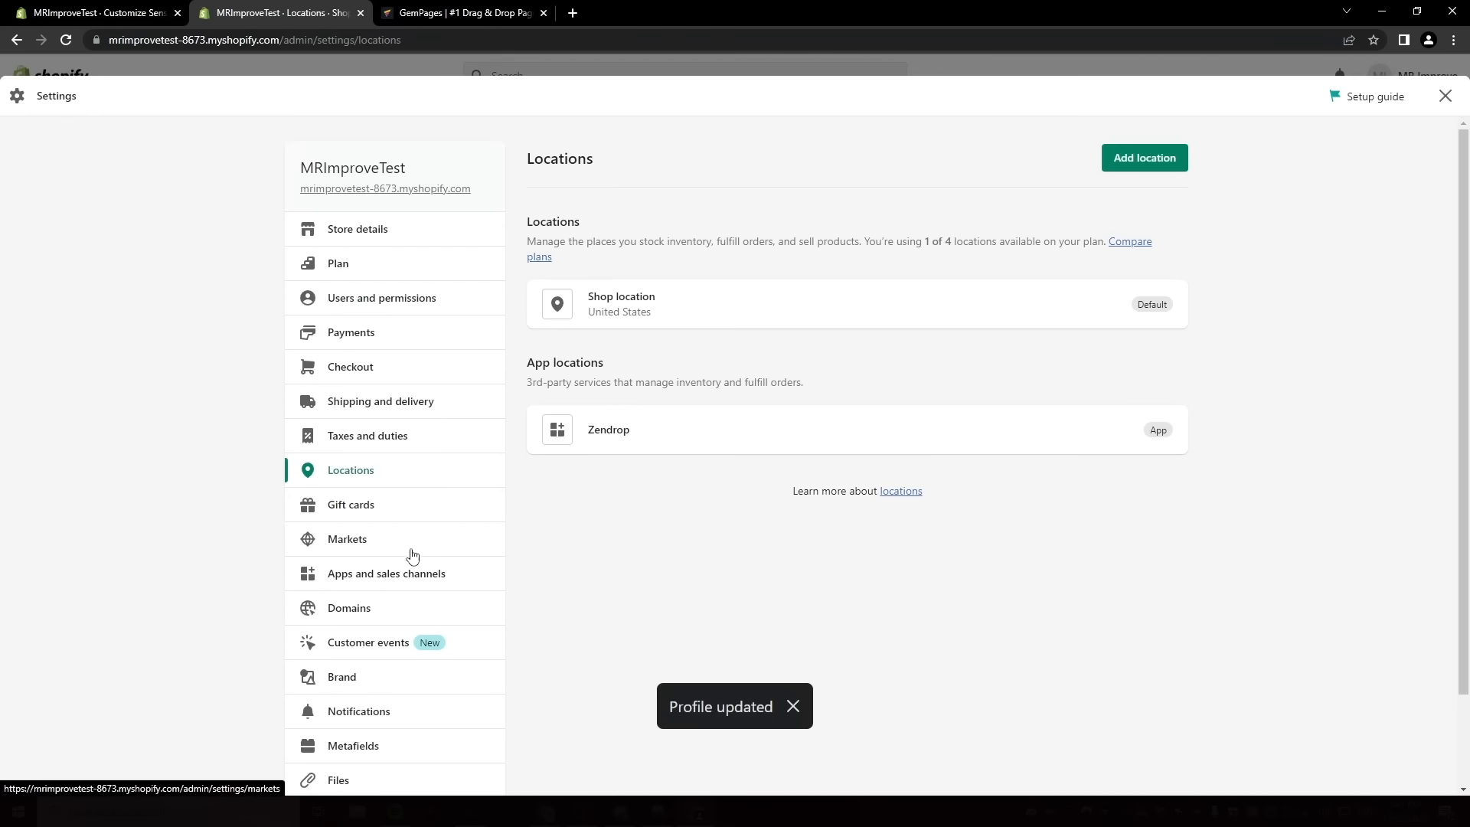
left_click(393, 542)
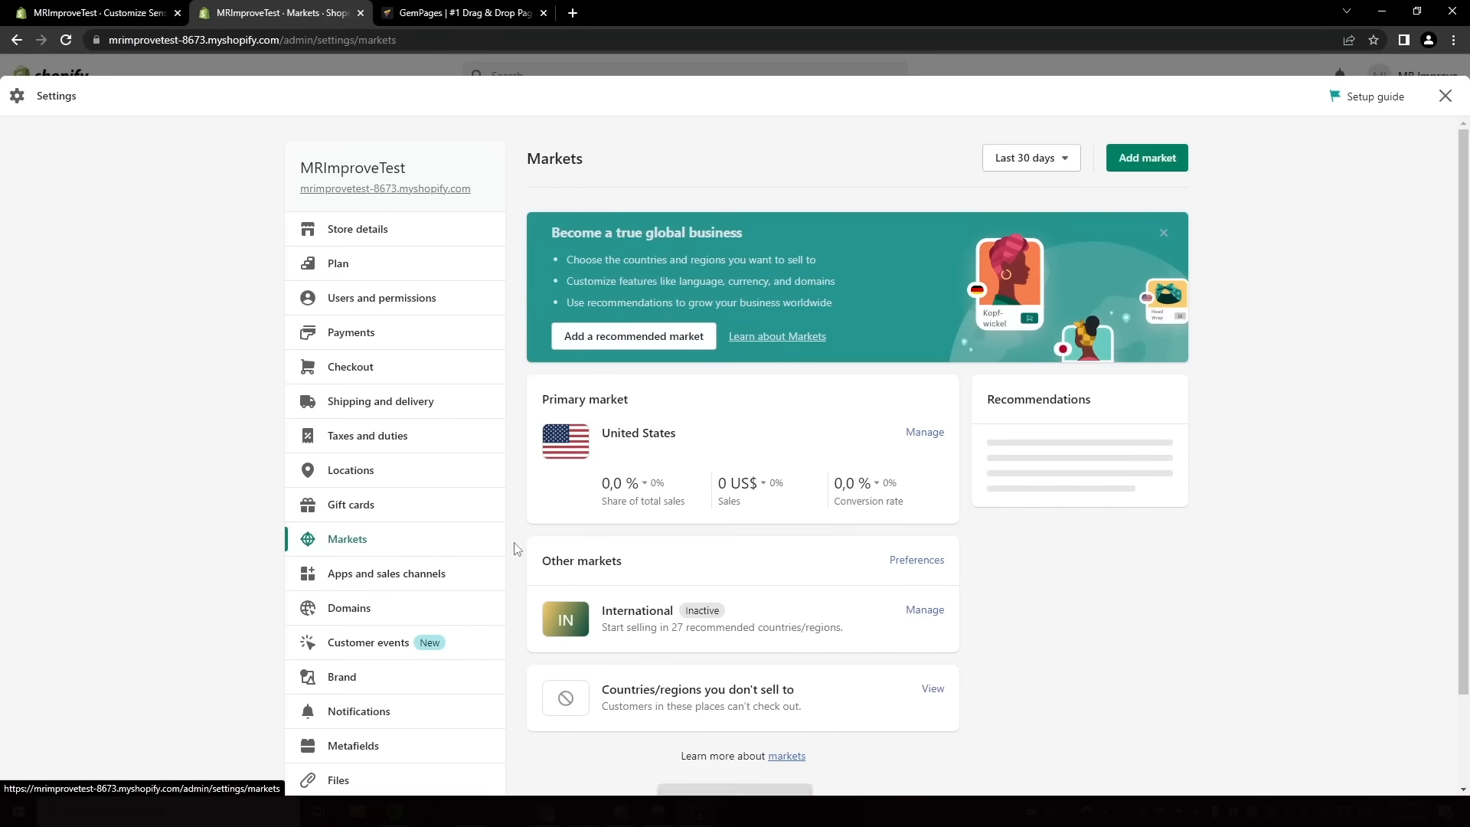
Dismiss the global business banner and activate the International market (Australia, Austria and 25 more).
scroll(904, 511, "down", 2)
left_click_drag(562, 378, 918, 389)
left_click(918, 389)
scroll(918, 393, "up", 2)
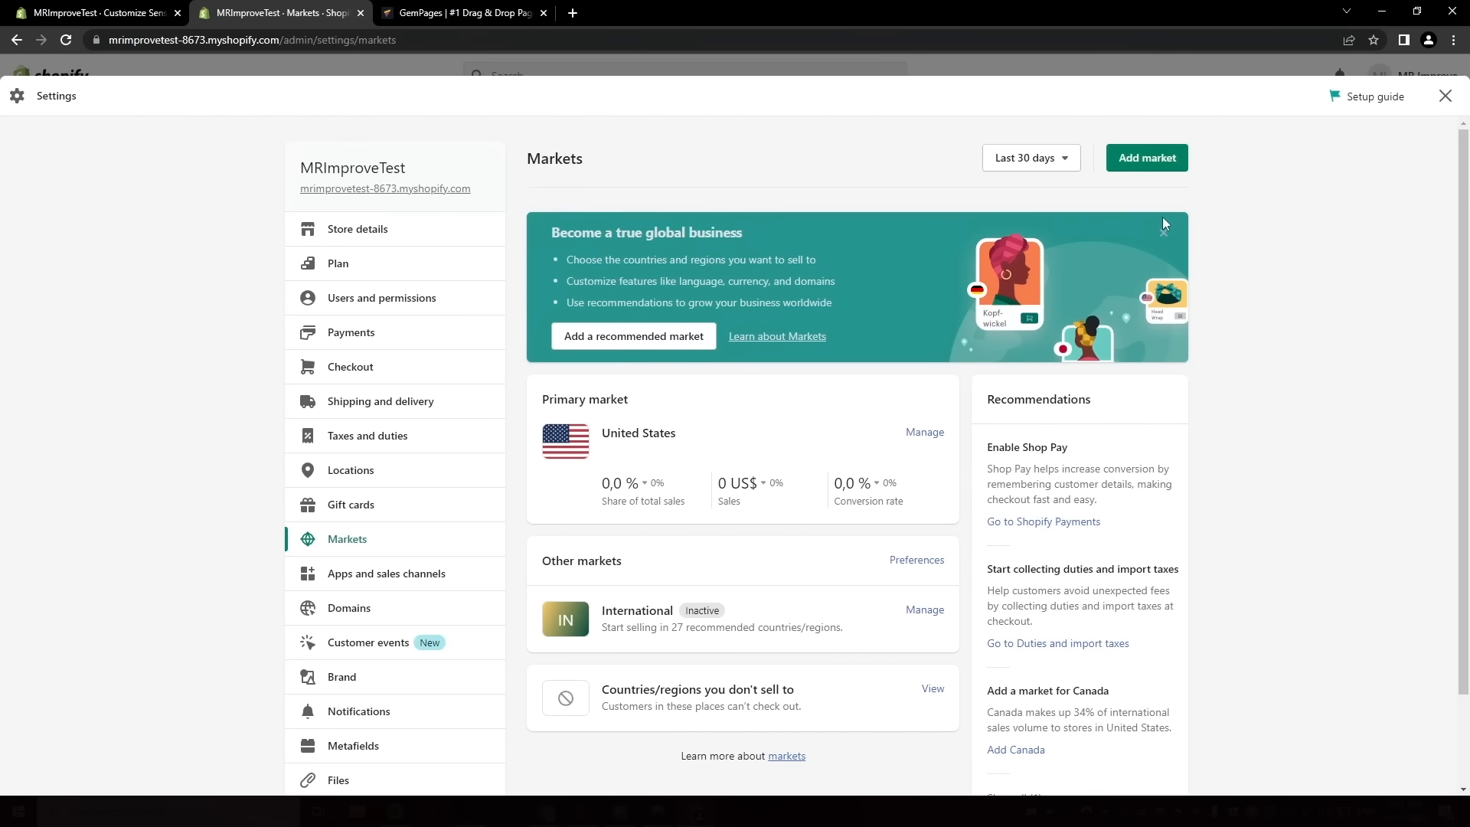
left_click(1163, 219)
scroll(913, 402, "down", 2)
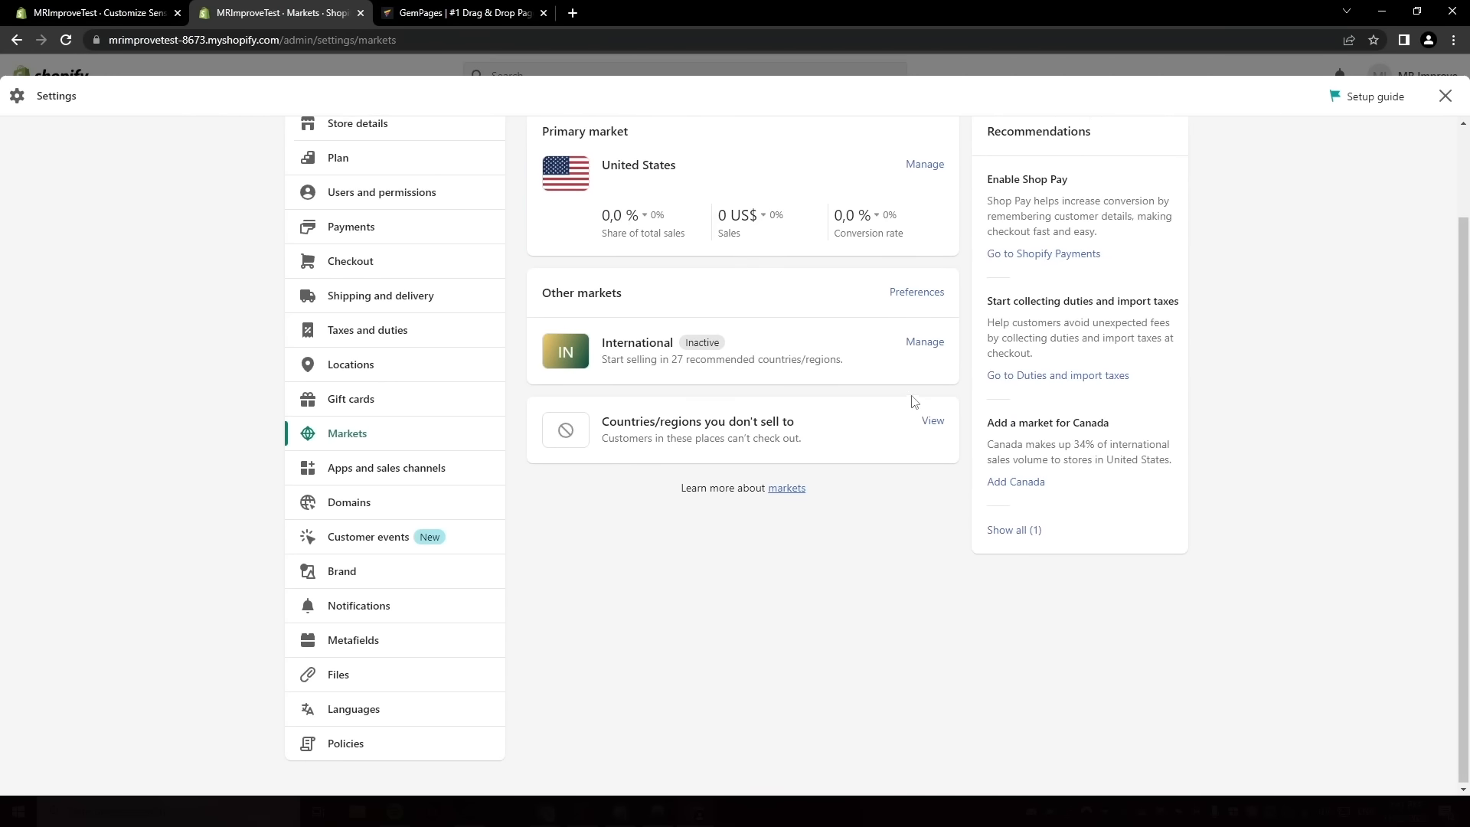
left_click(937, 343)
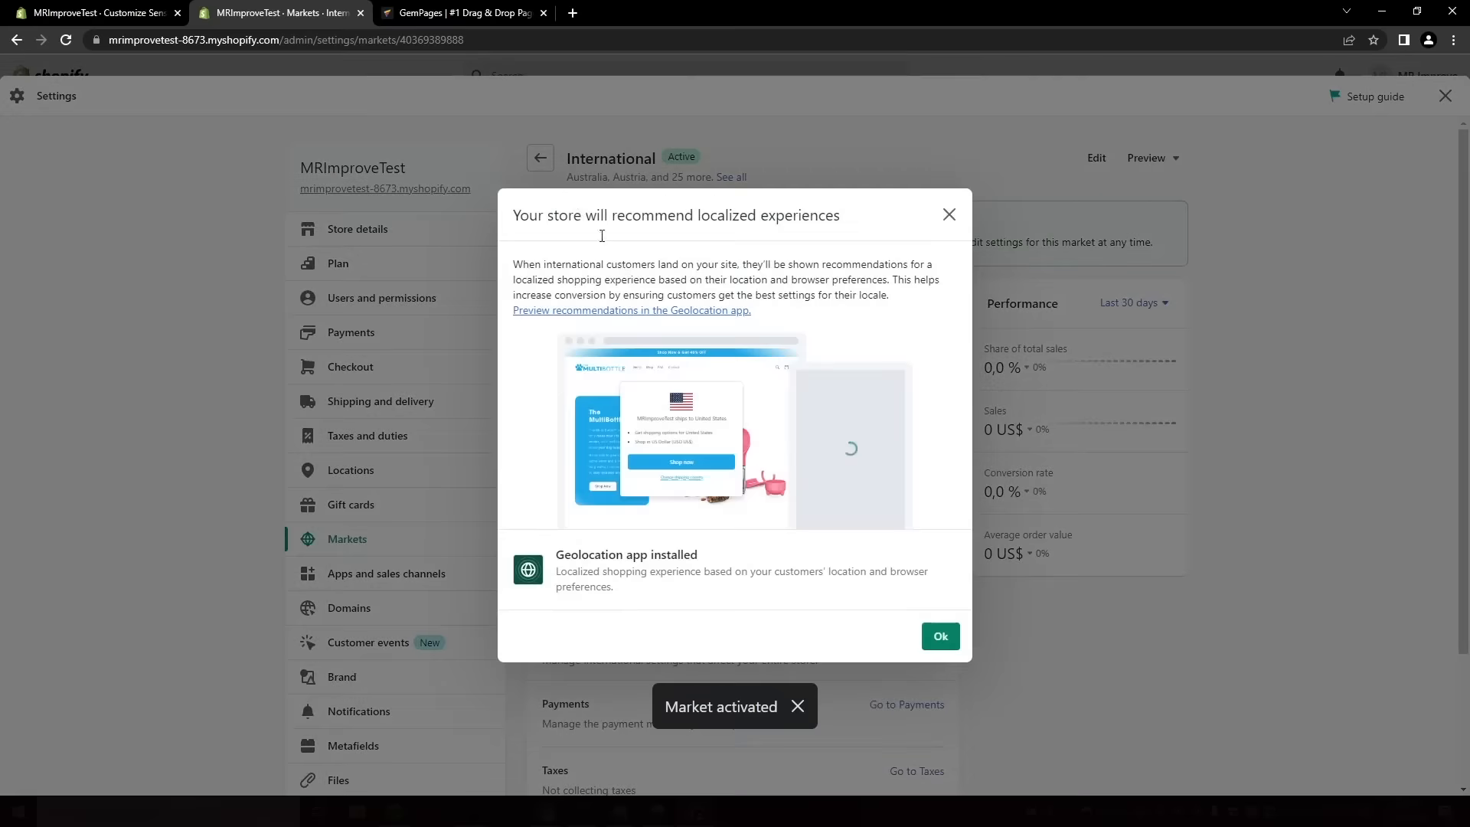
left_click_drag(557, 556, 754, 573)
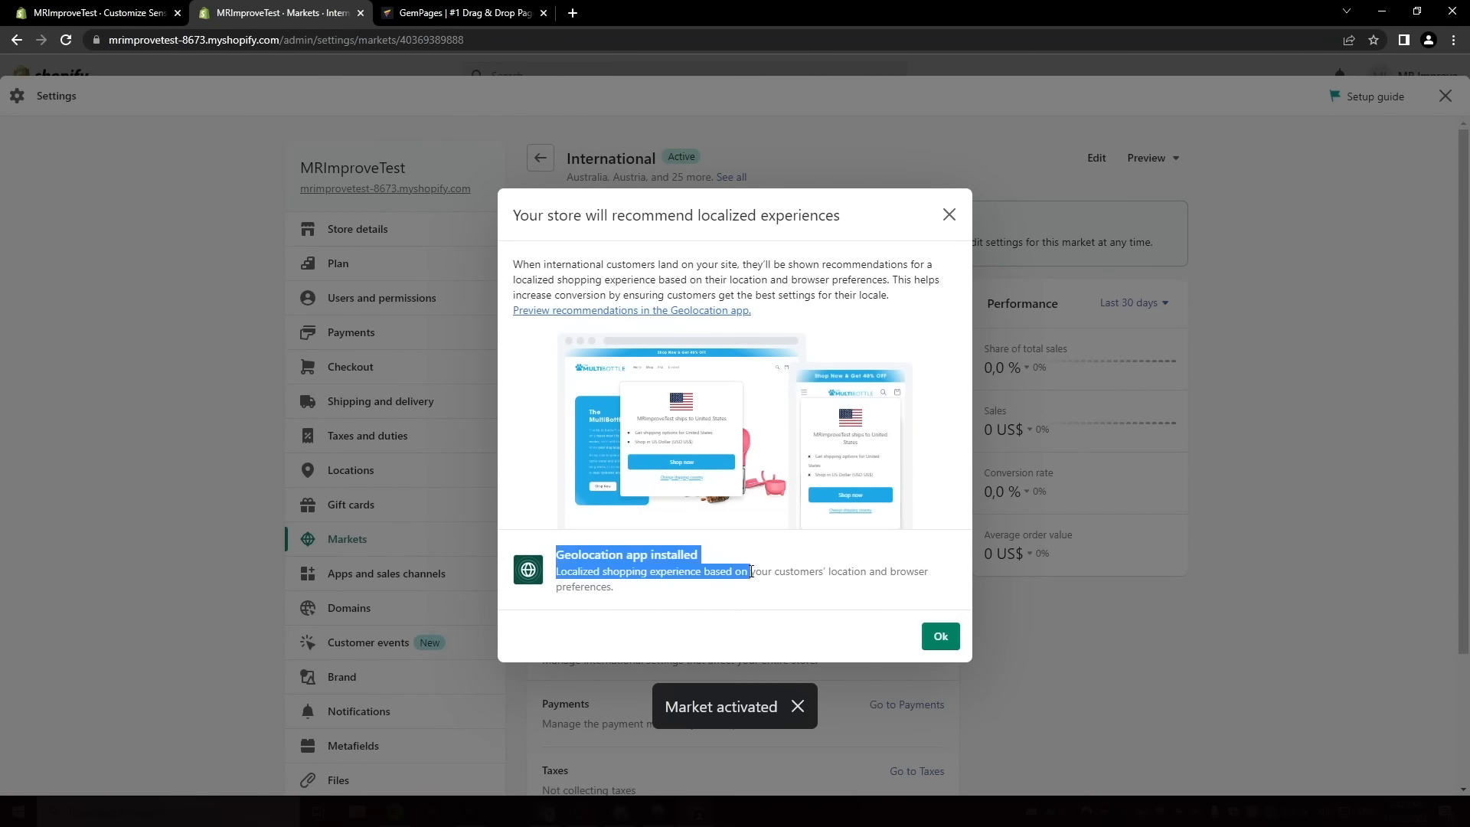
left_click(843, 500)
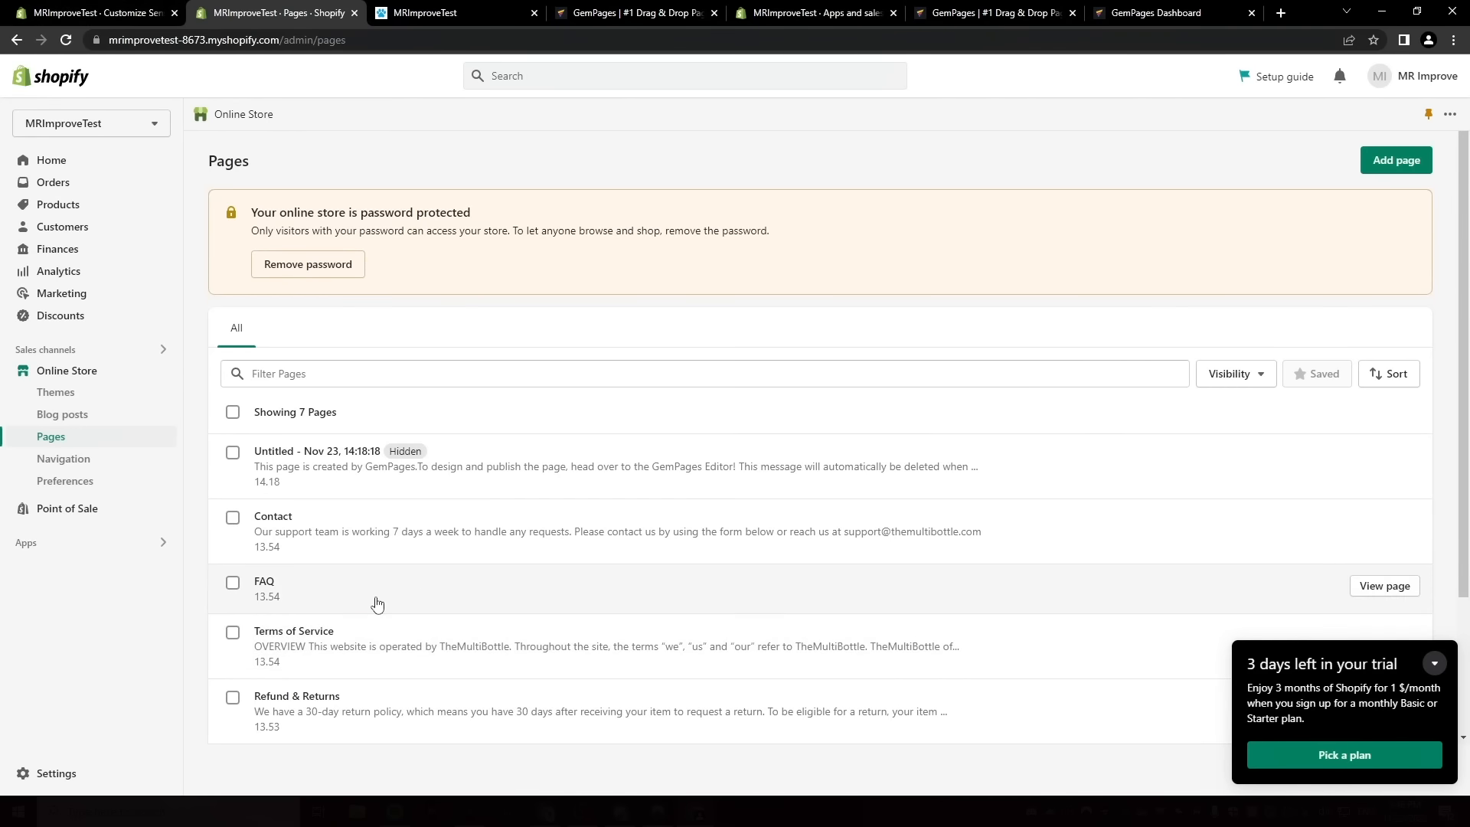
left_click(370, 597)
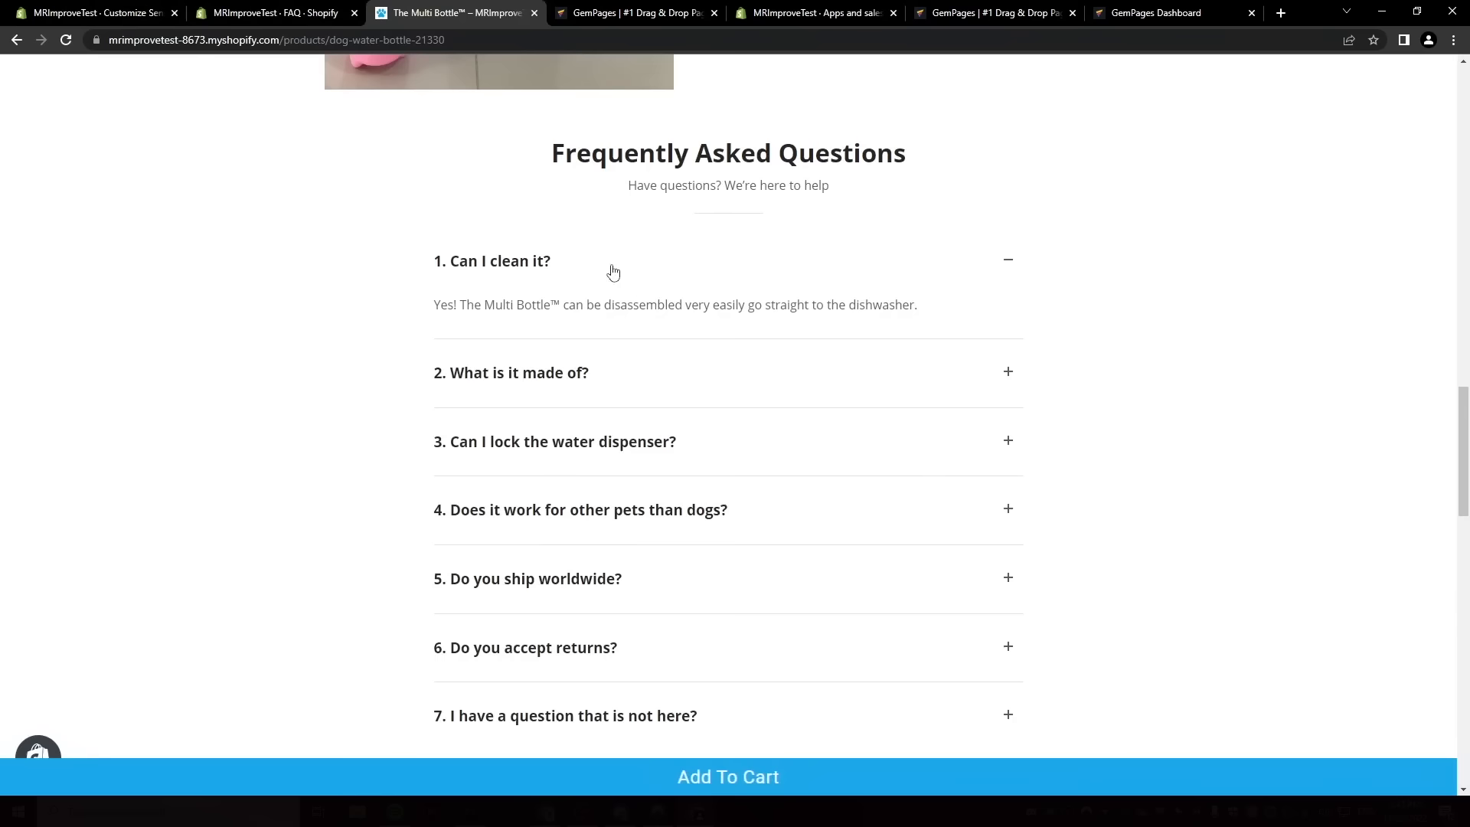
Copy the product page's FAQ question and its answer into the FAQ page editor.
left_click_drag(609, 266, 391, 257)
key("ctrl+c")
left_click(318, 9)
left_click(584, 388)
key("ctrl+v")
left_click(457, 13)
left_click_drag(927, 314, 408, 320)
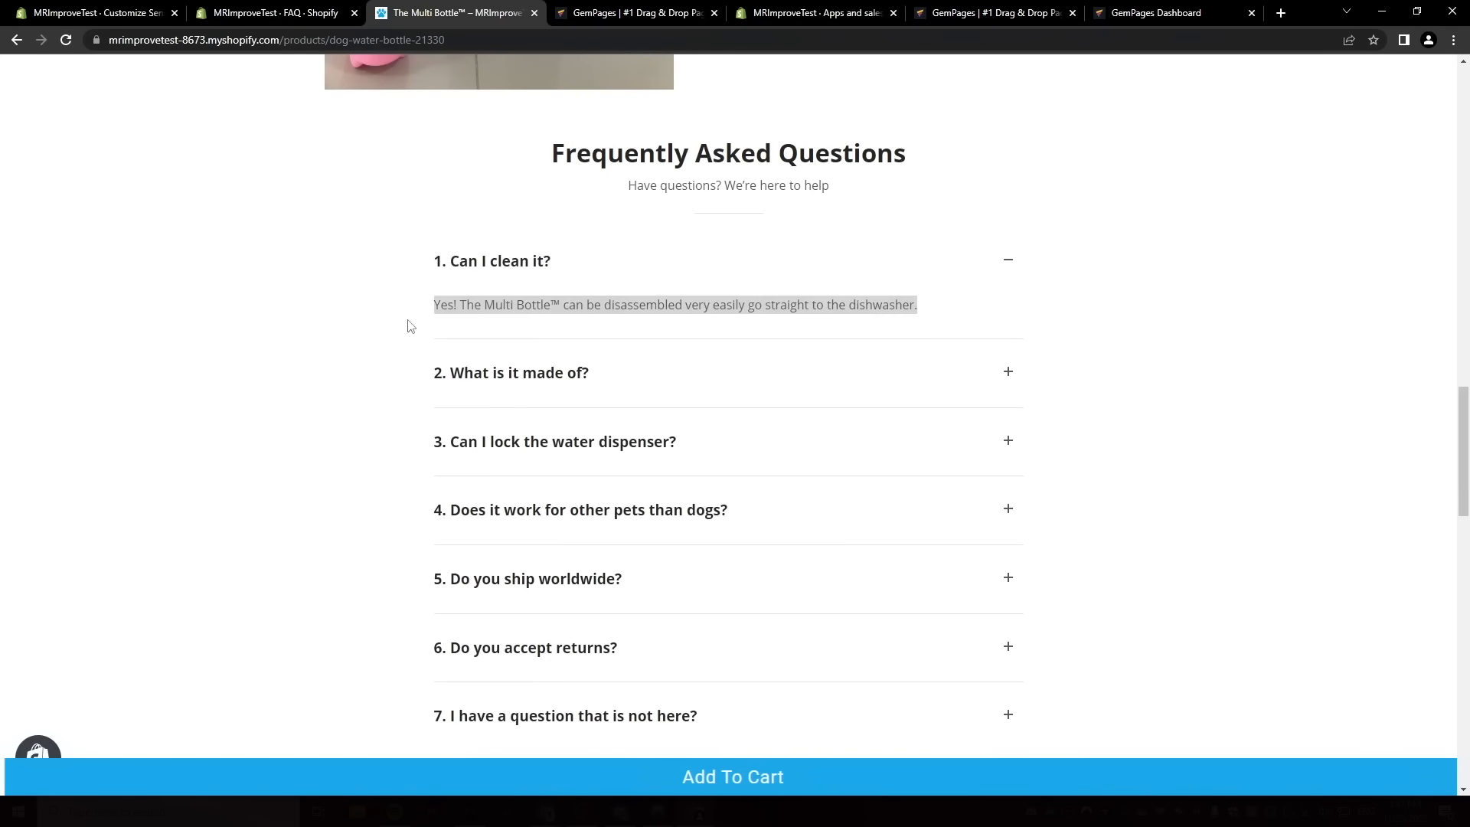
key("ctrl+c")
left_click(294, 13)
key("Return")
key("ctrl+v")
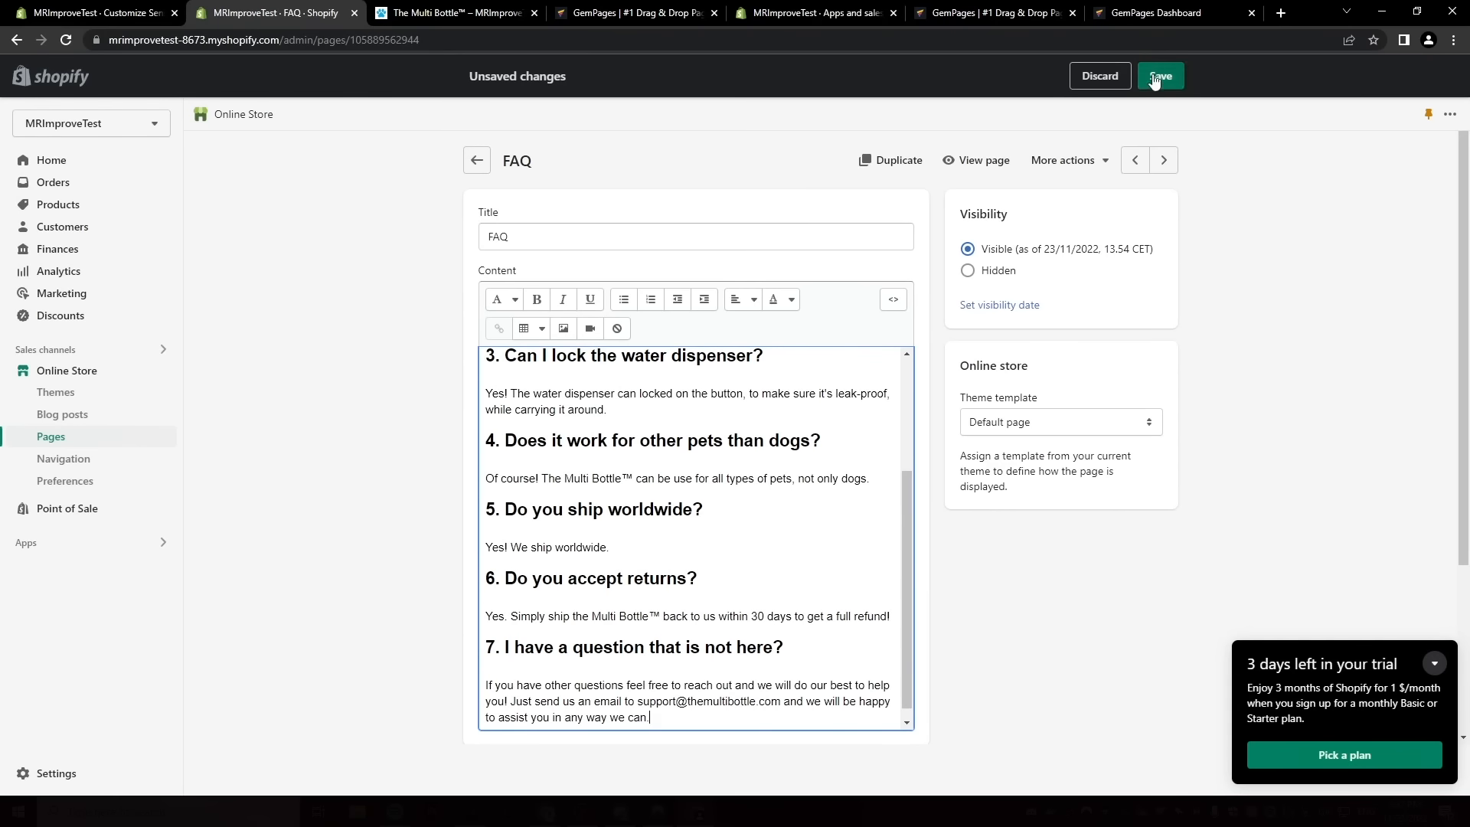
Save the FAQ page, view it on the storefront, and return to the product page FAQ.
left_click(1148, 81)
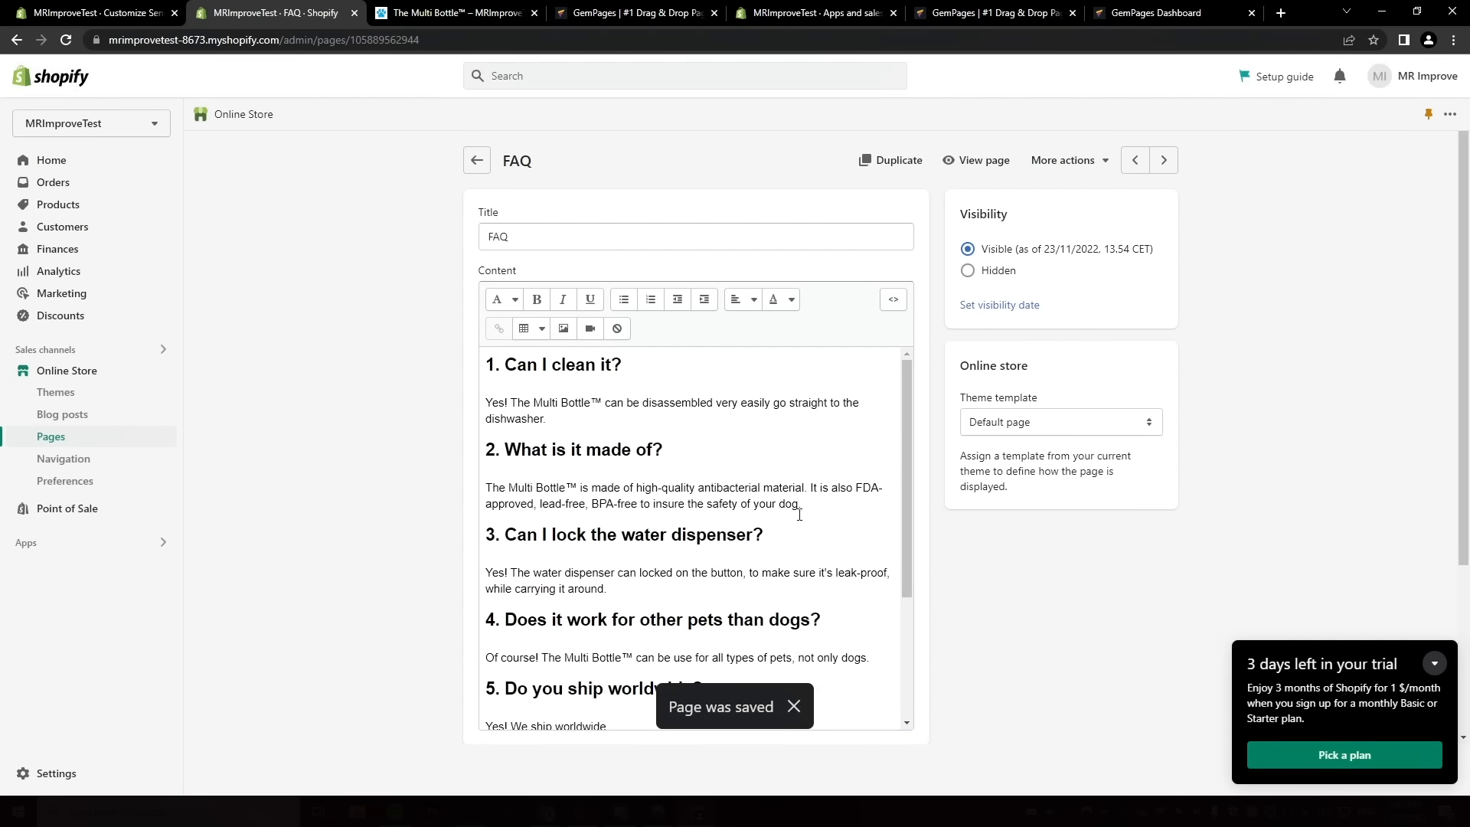
left_click(983, 161)
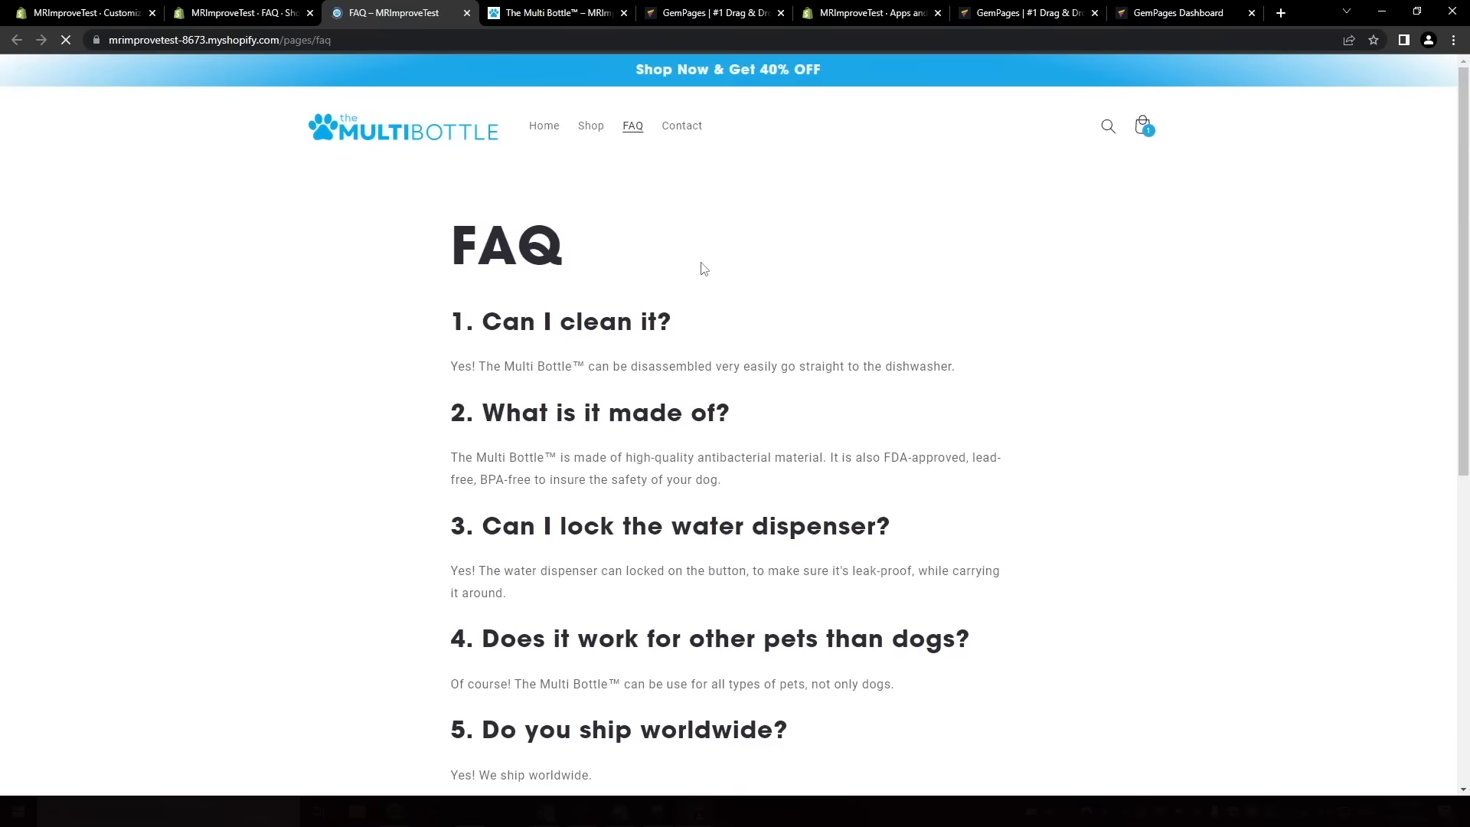
scroll(492, 273, "down", 6)
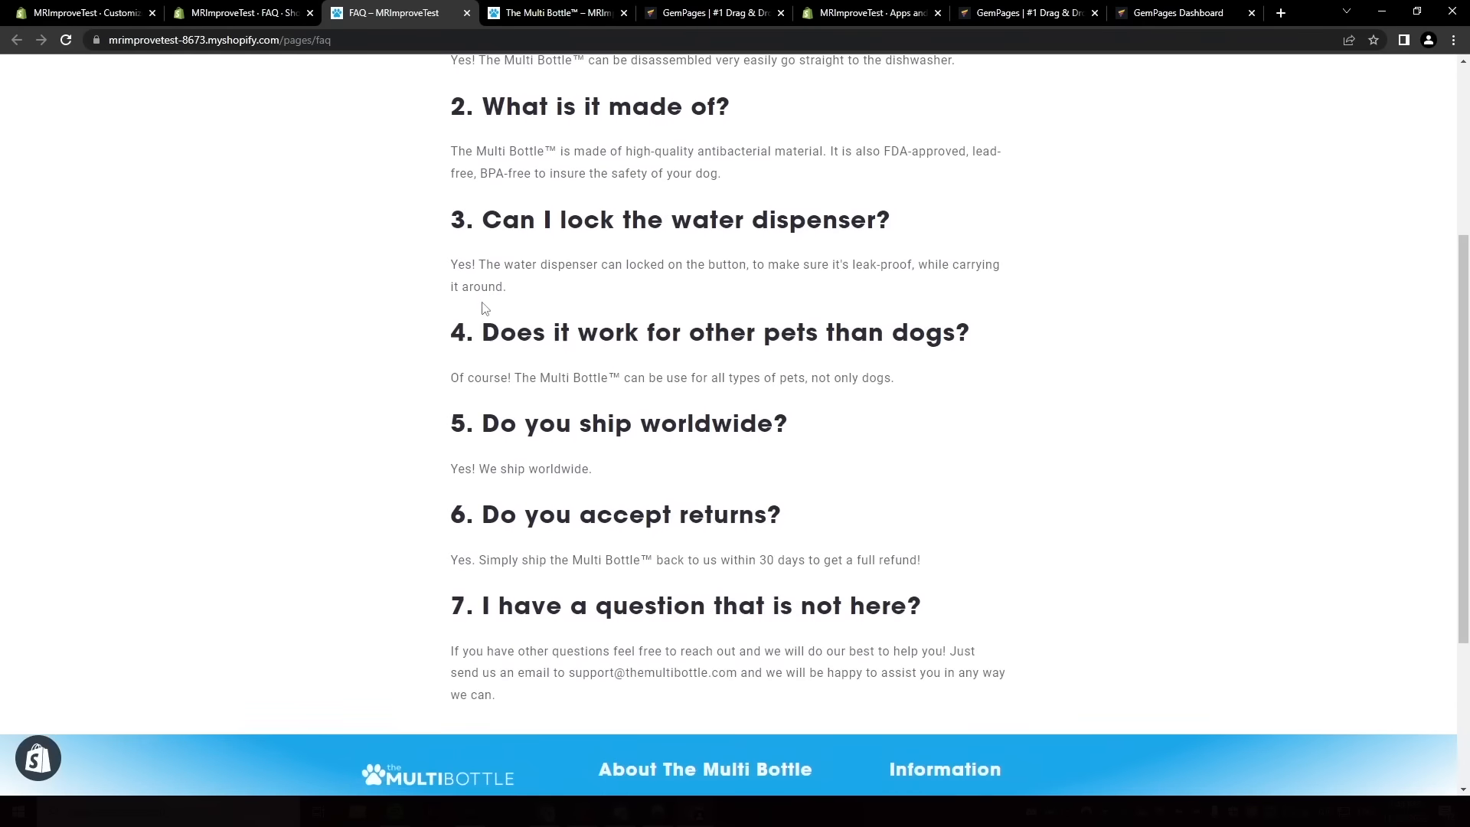
scroll(471, 360, "up", 6)
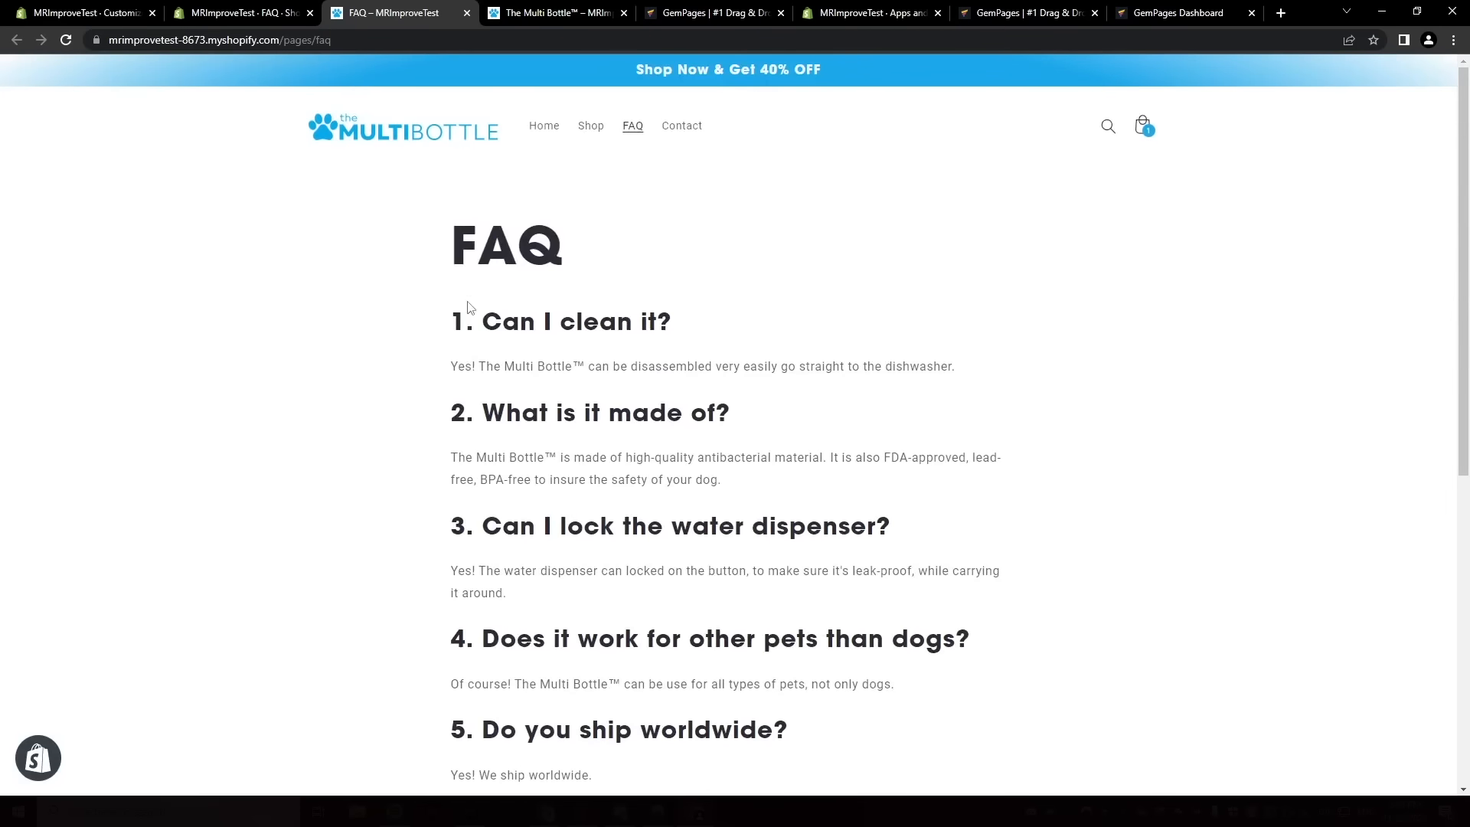
left_click(579, 6)
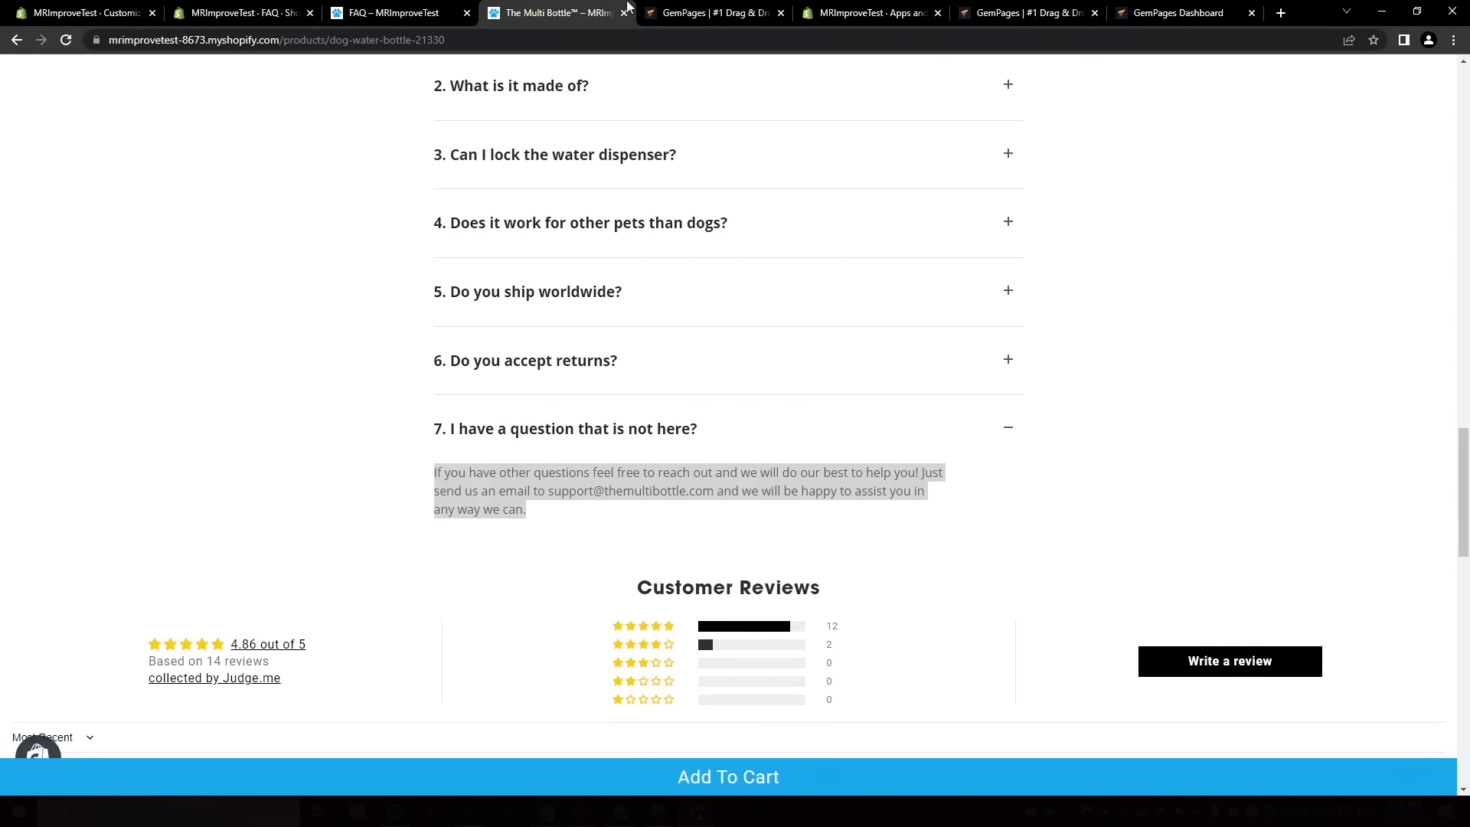
scroll(676, 329, "up", 5)
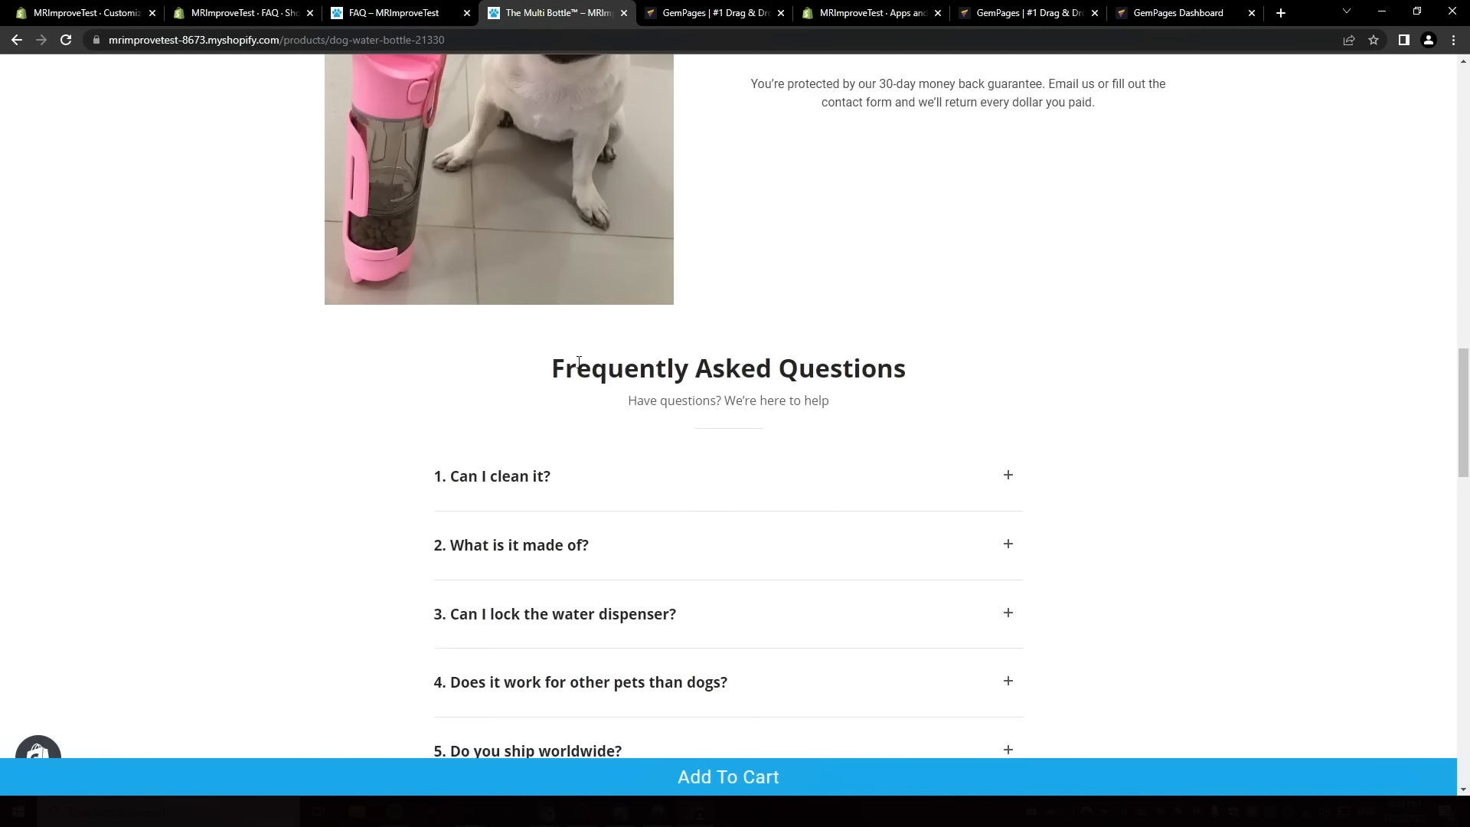
left_click_drag(548, 366, 941, 363)
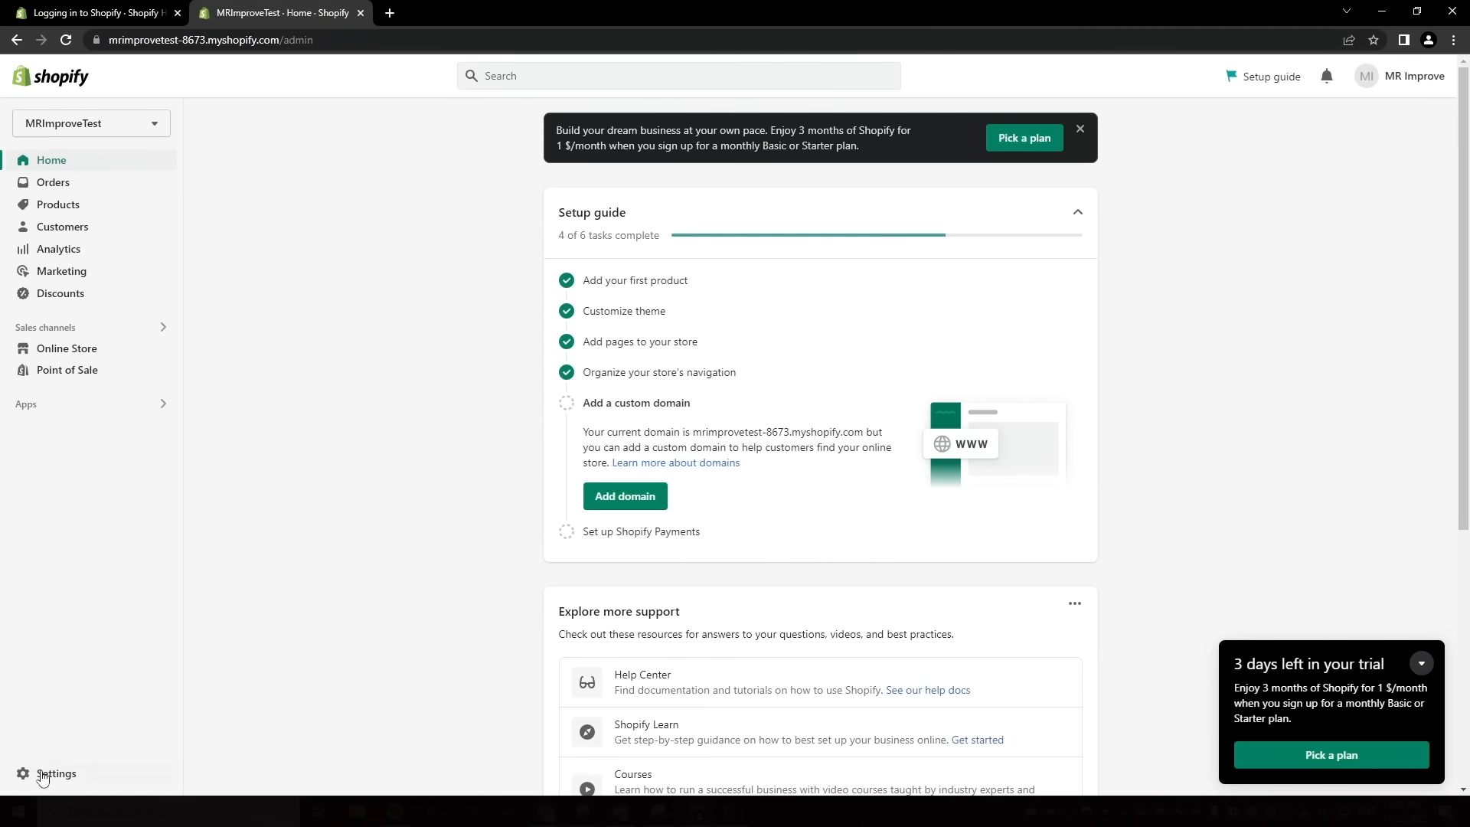
Paste the Refund & Returns page text into the store's refund policy.
left_click(42, 774)
scroll(493, 548, "down", 4)
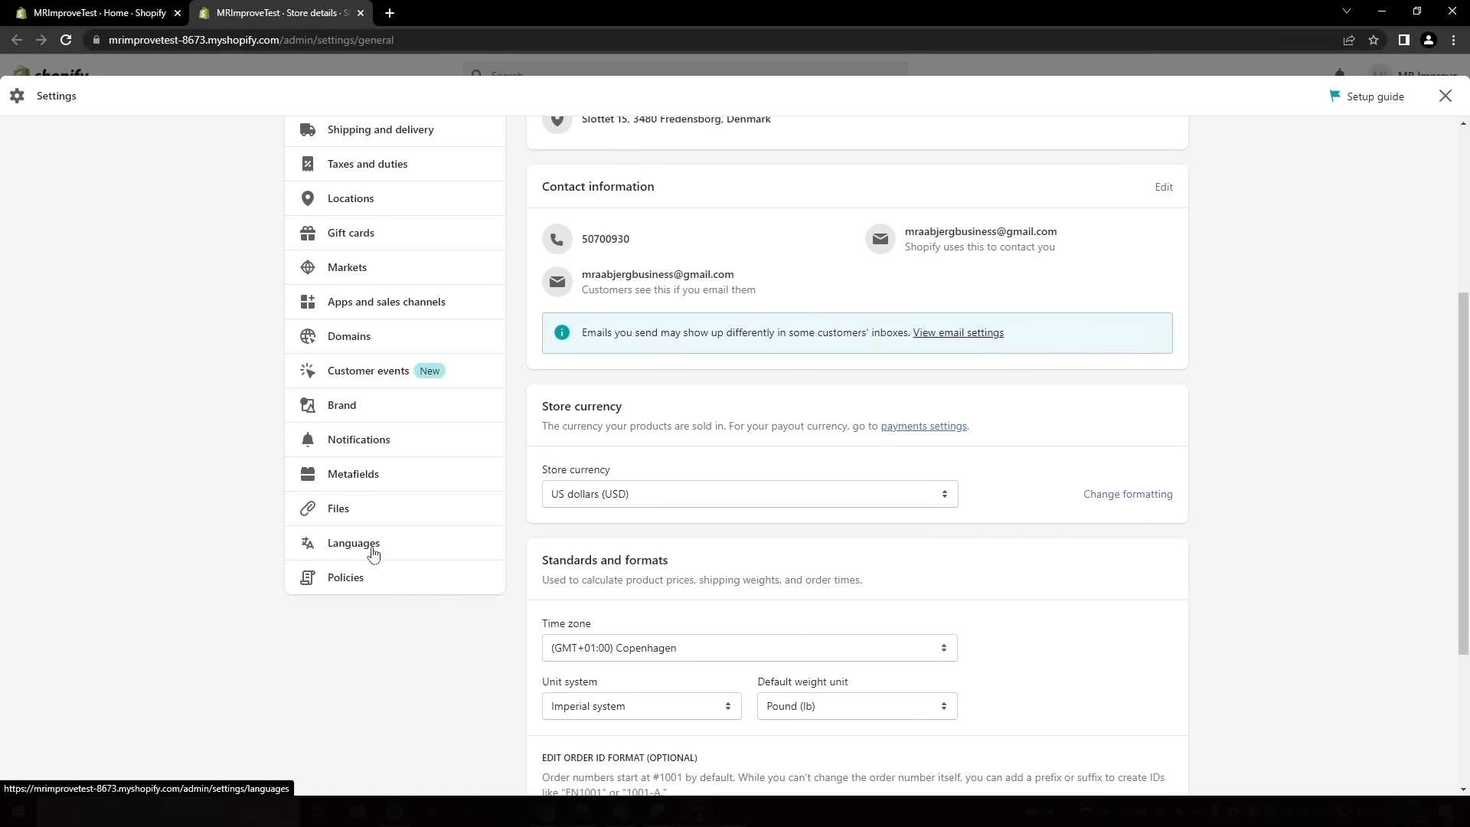
left_click(349, 577)
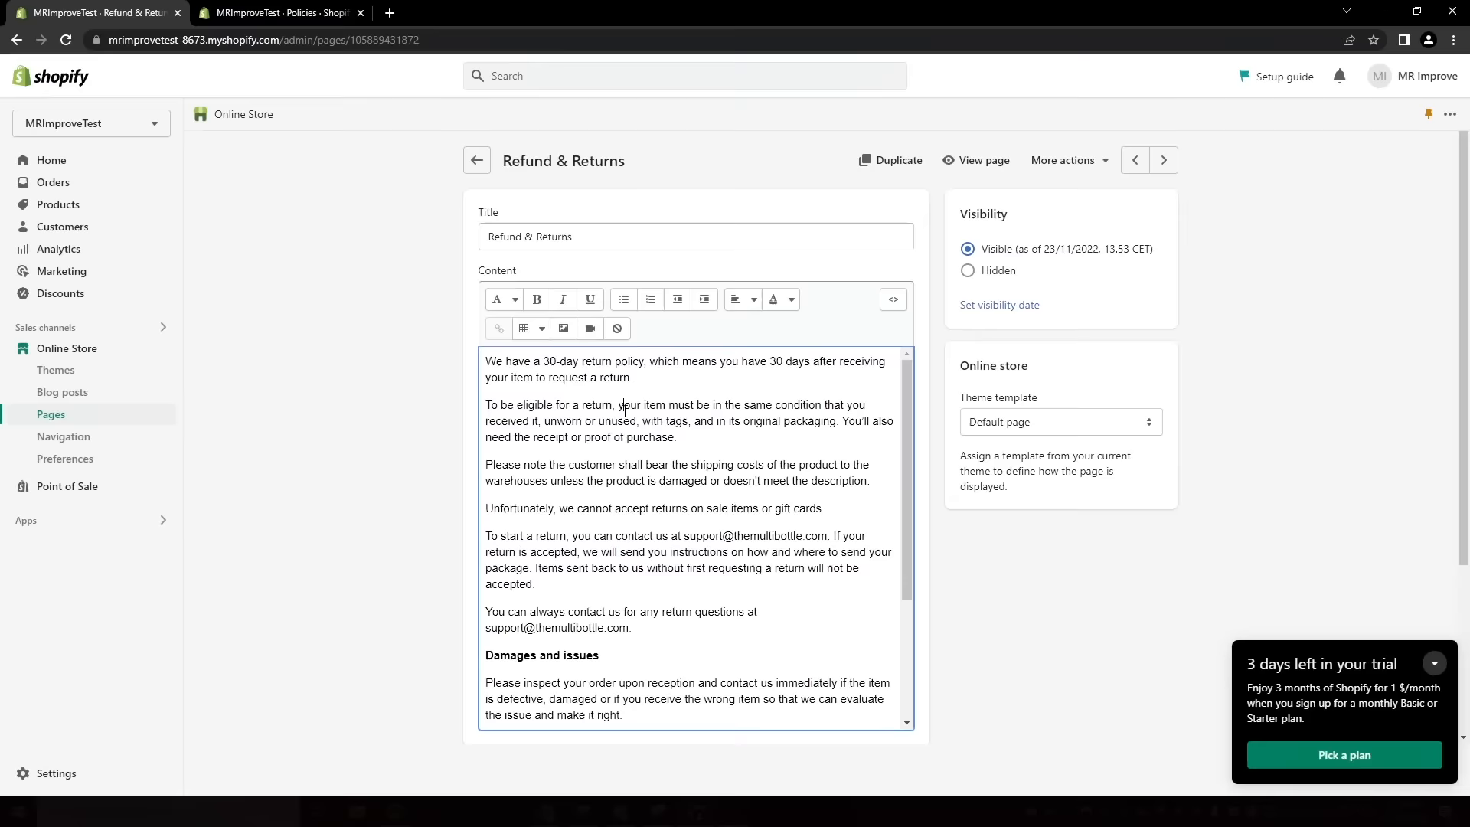
key("ctrl+a")
key("ctrl+c")
key("ctrl+Tab")
left_click(669, 439)
key("ctrl+v")
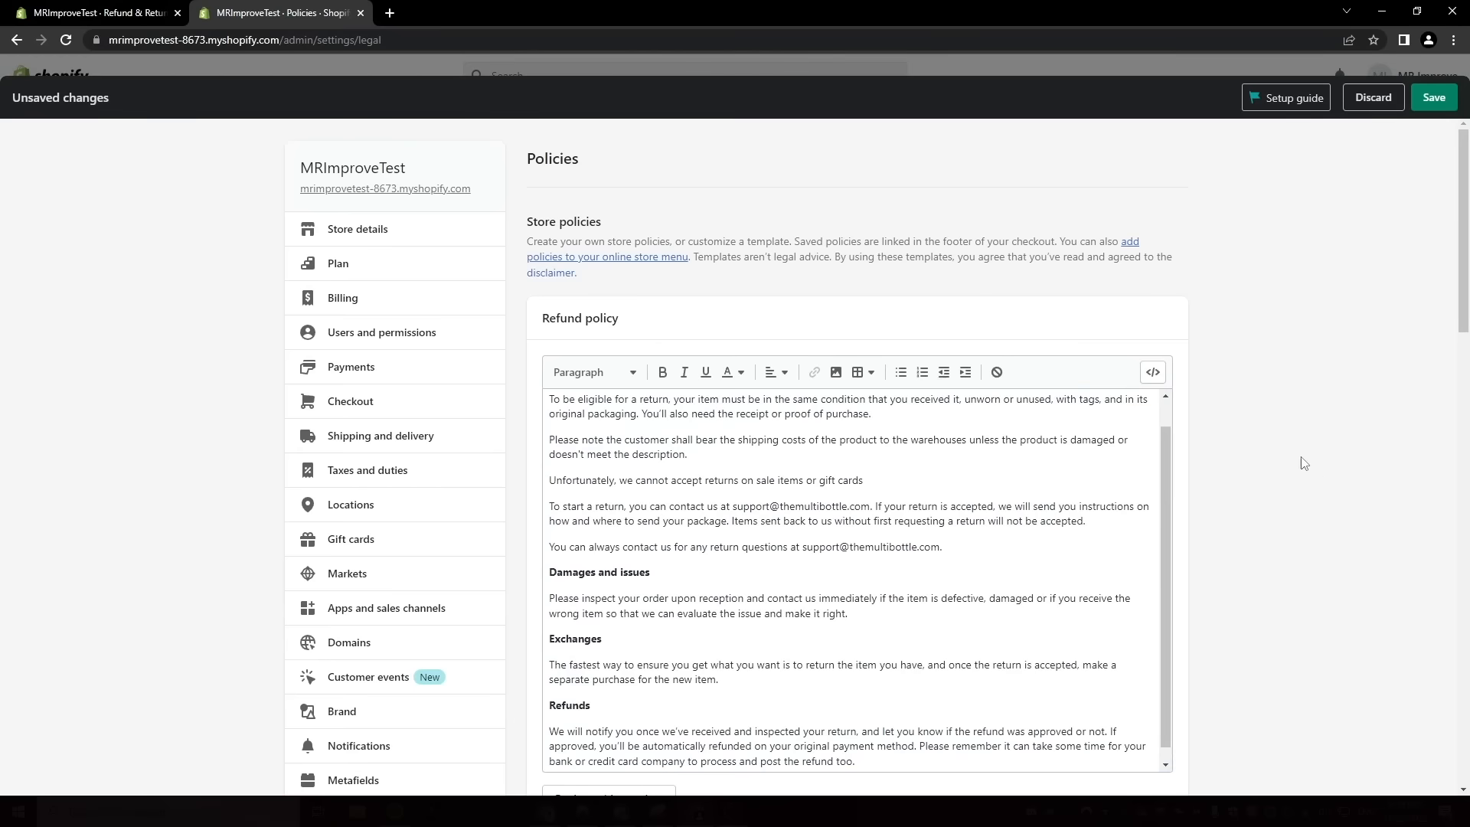
Paste the support team's contact details into the Contact information policy and save.
scroll(1302, 462, "down", 5)
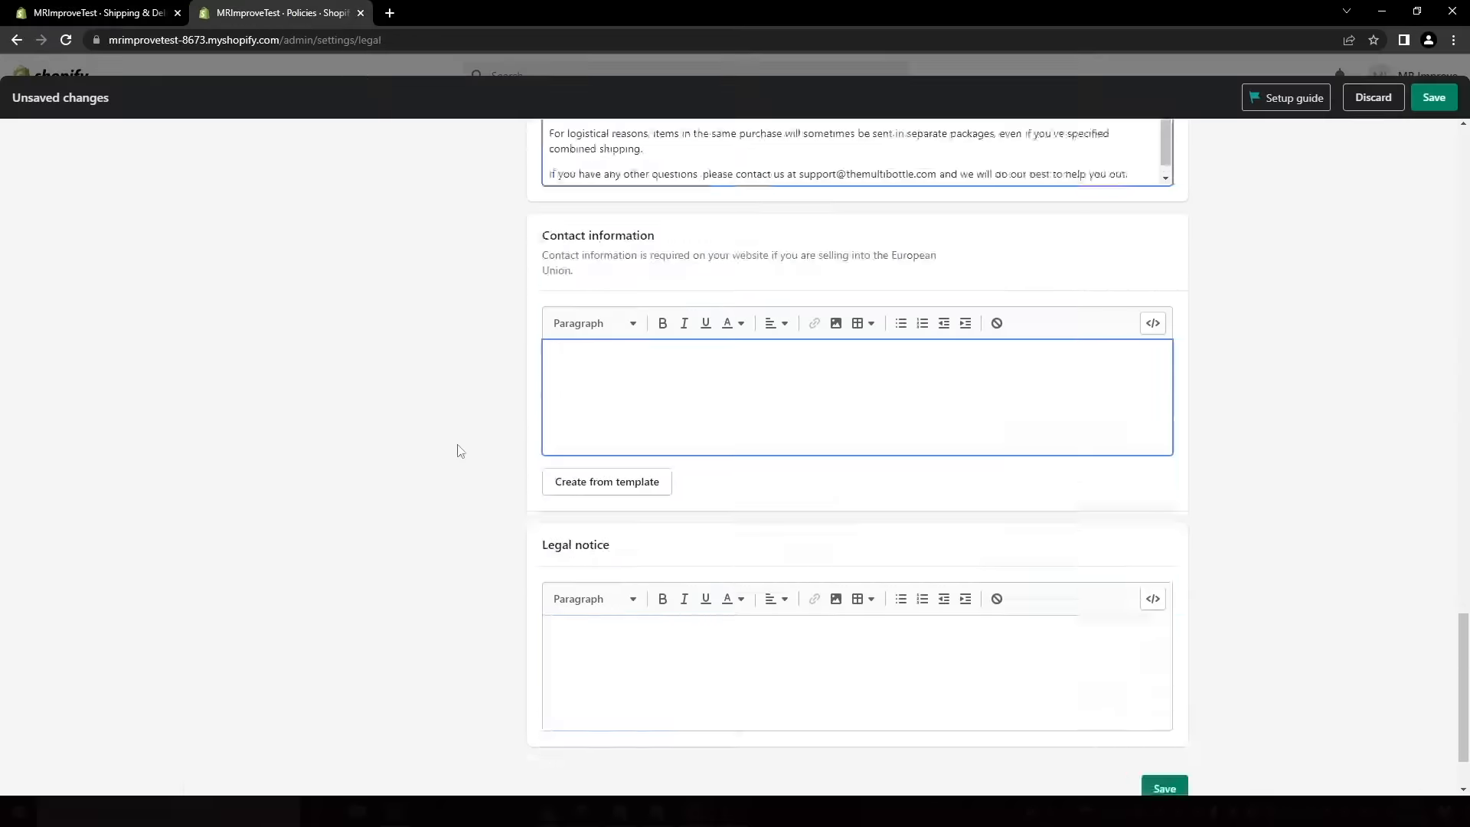
scroll(459, 450, "down", 1)
left_click(712, 325)
key("ctrl+v")
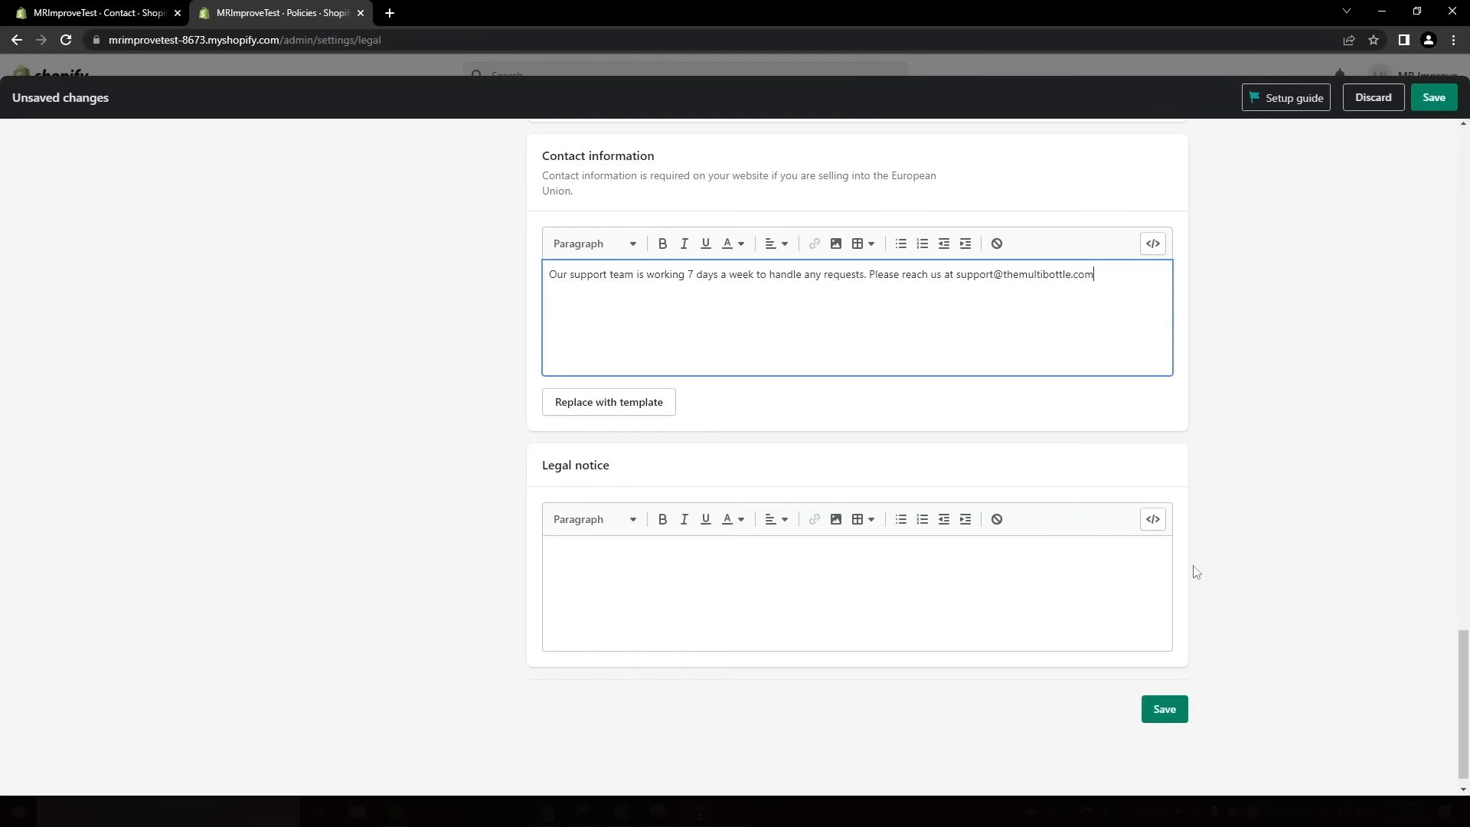
left_click(1176, 709)
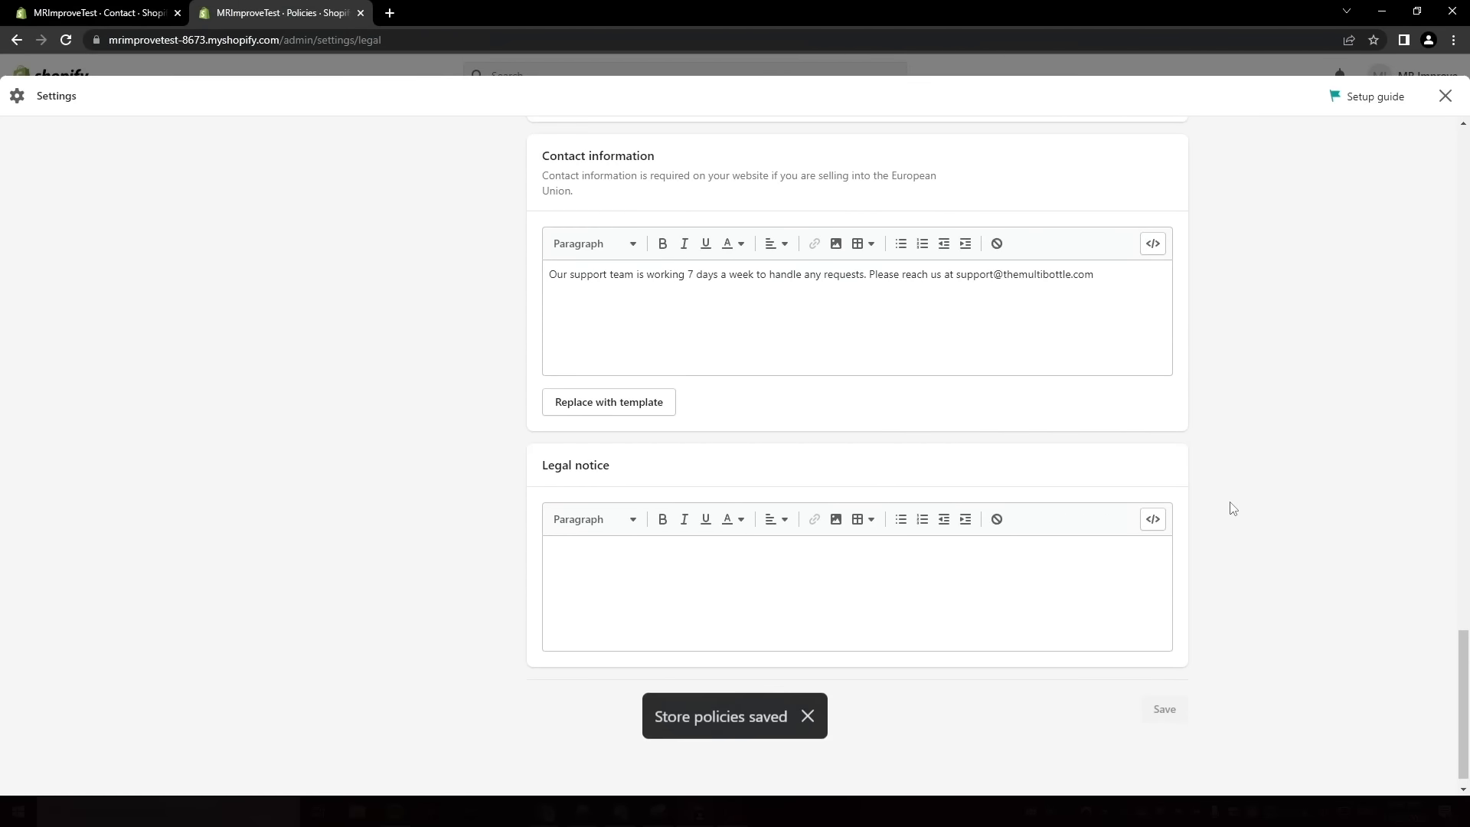
scroll(1233, 506, "up", 15)
scroll(1236, 511, "up", 10)
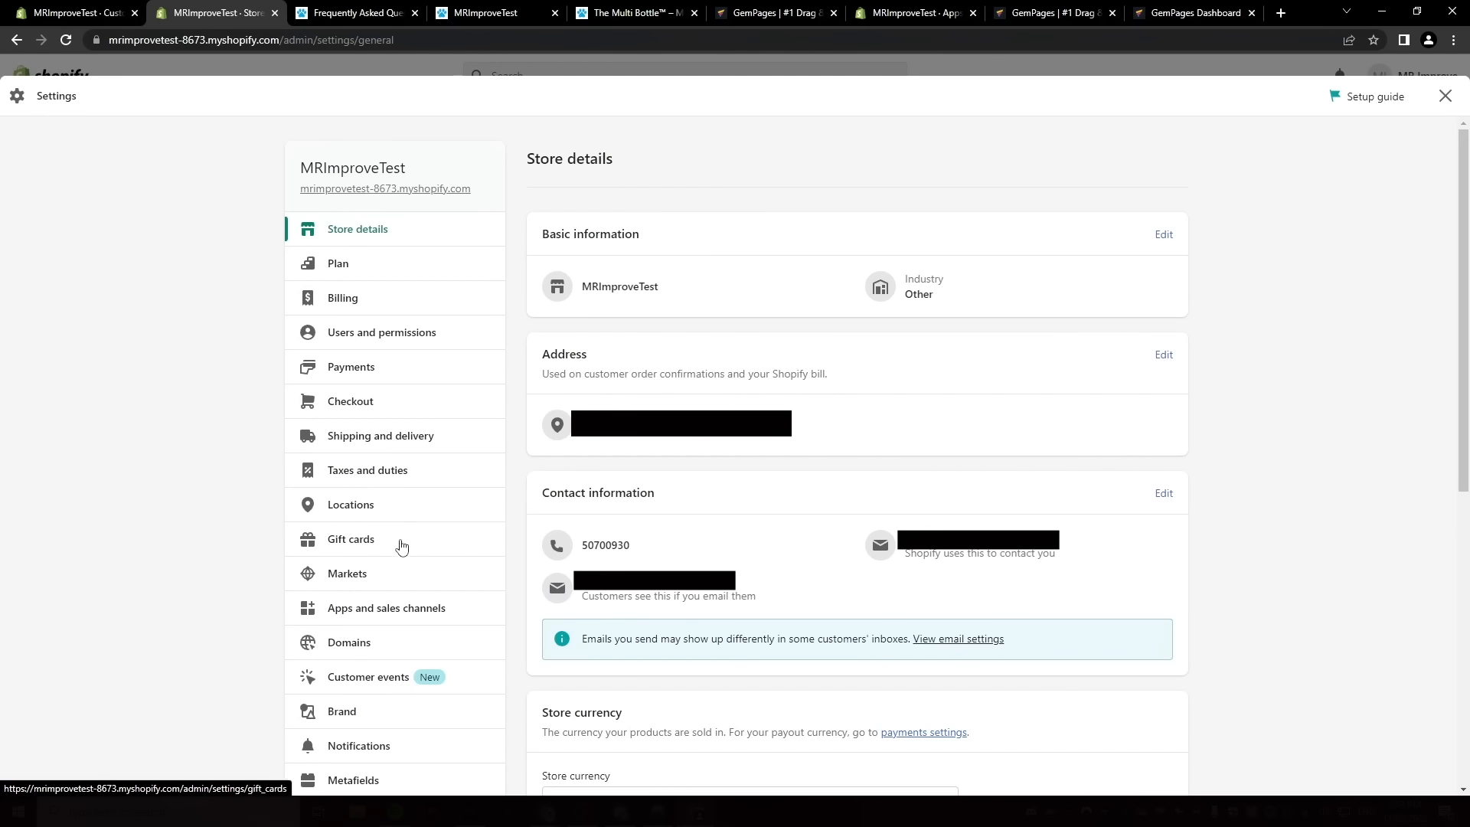
Search for a new domain named 'MRImproveT' in the Domains settings.
left_click(367, 645)
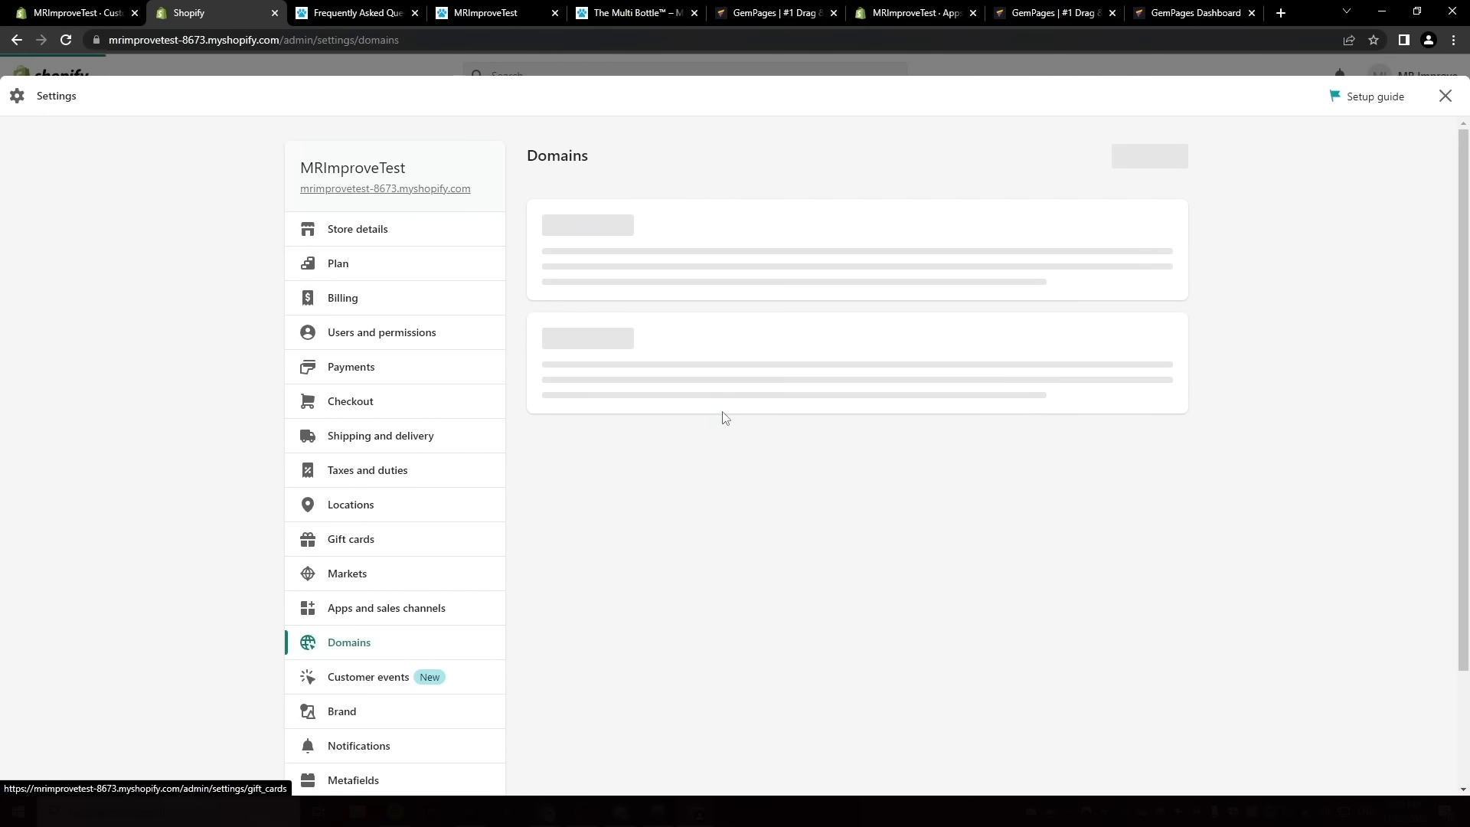
left_click(706, 320)
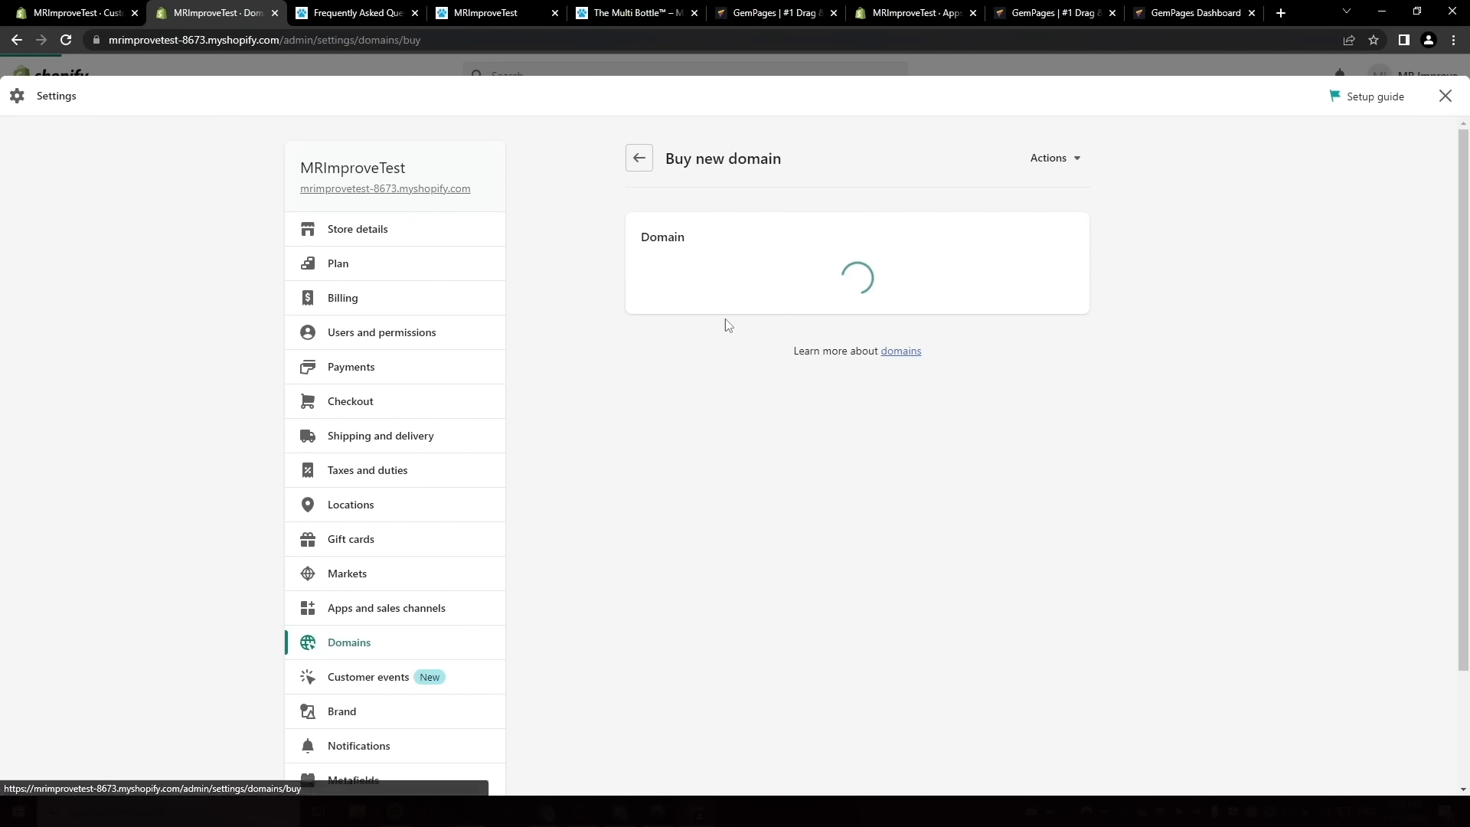
type("MR")
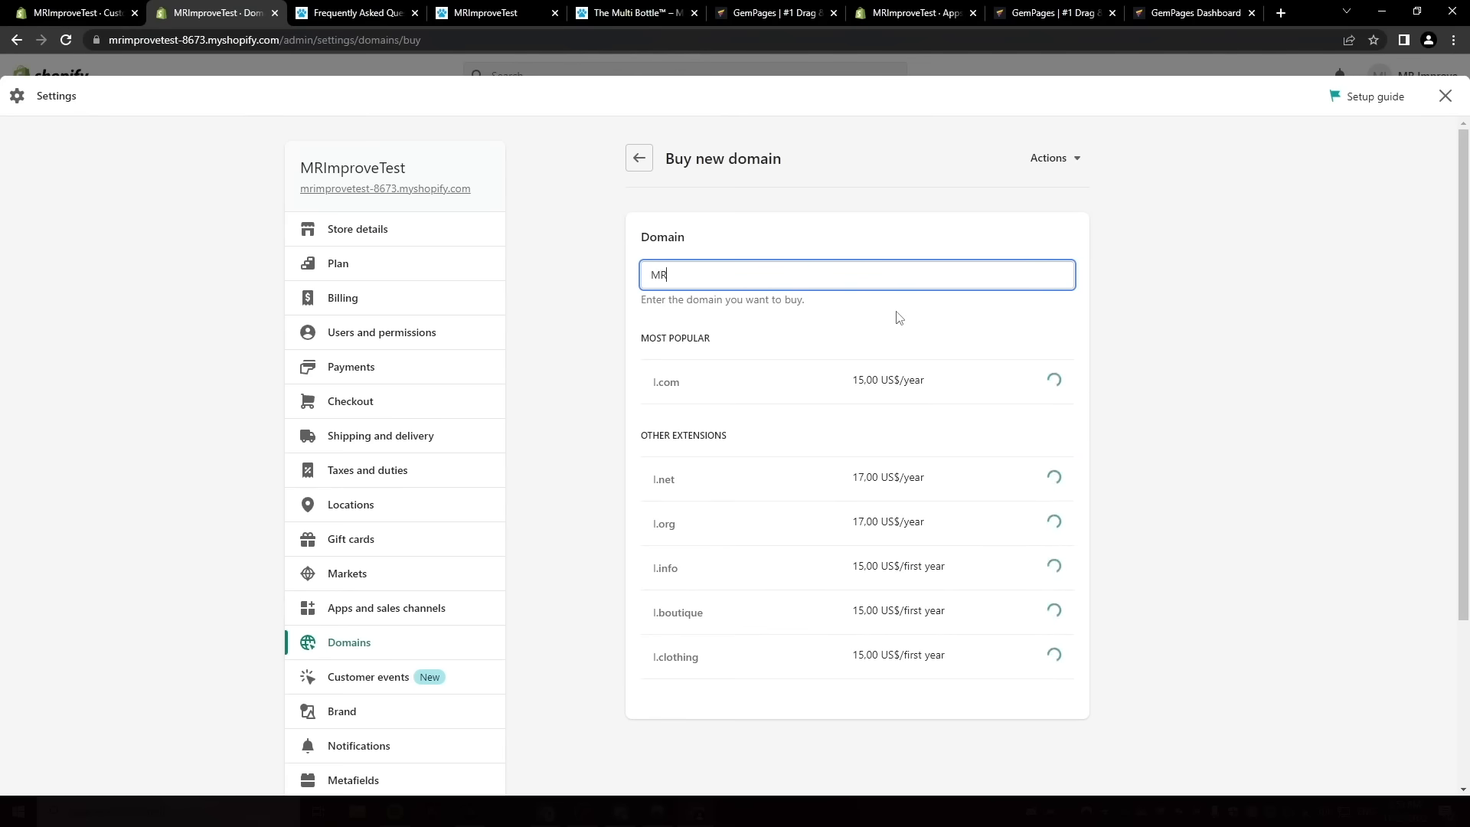
type("Improve")
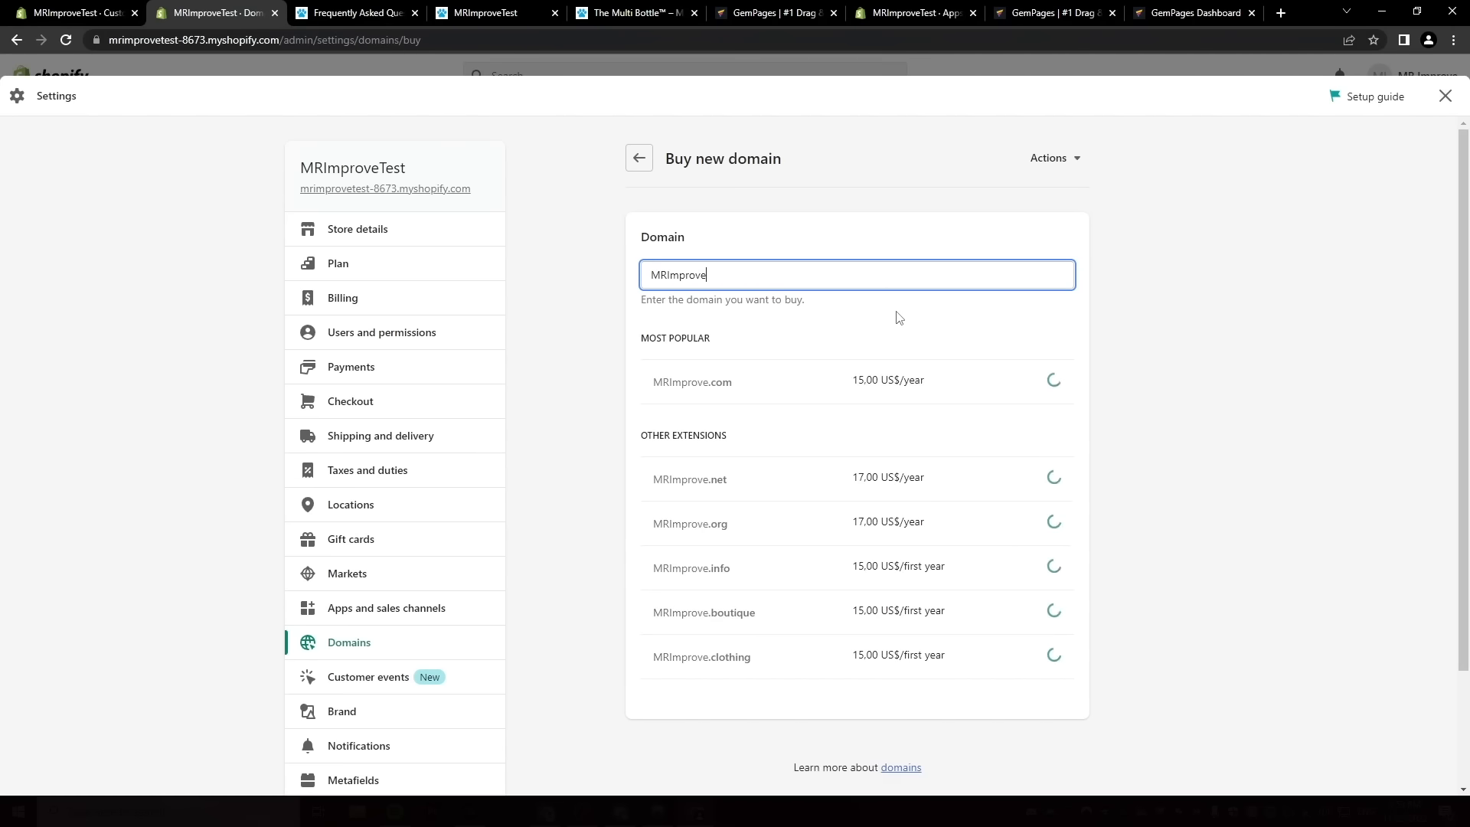
type("Test")
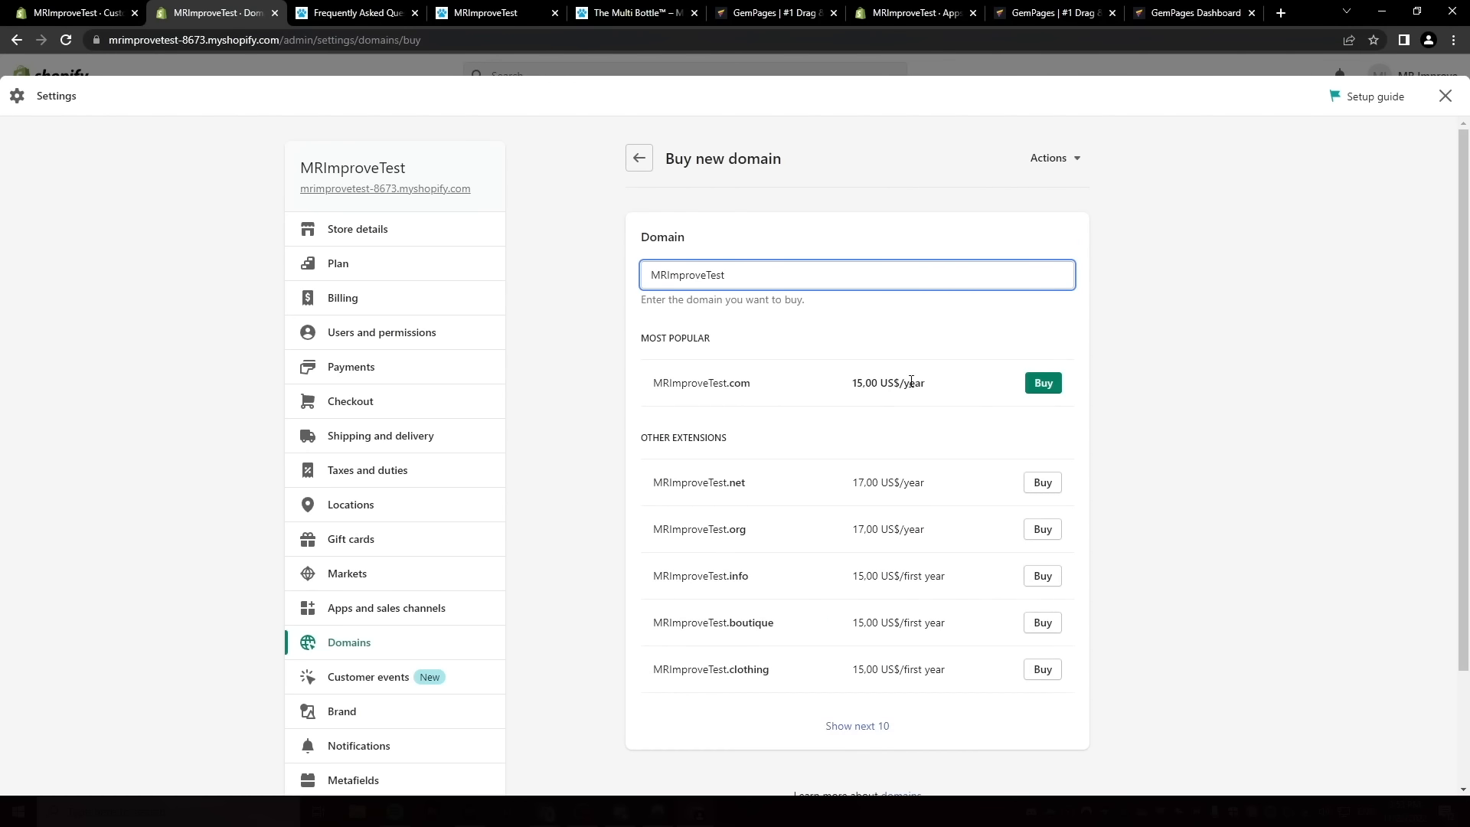
left_click_drag(653, 383, 949, 389)
left_click(949, 389)
left_click_drag(653, 382, 925, 382)
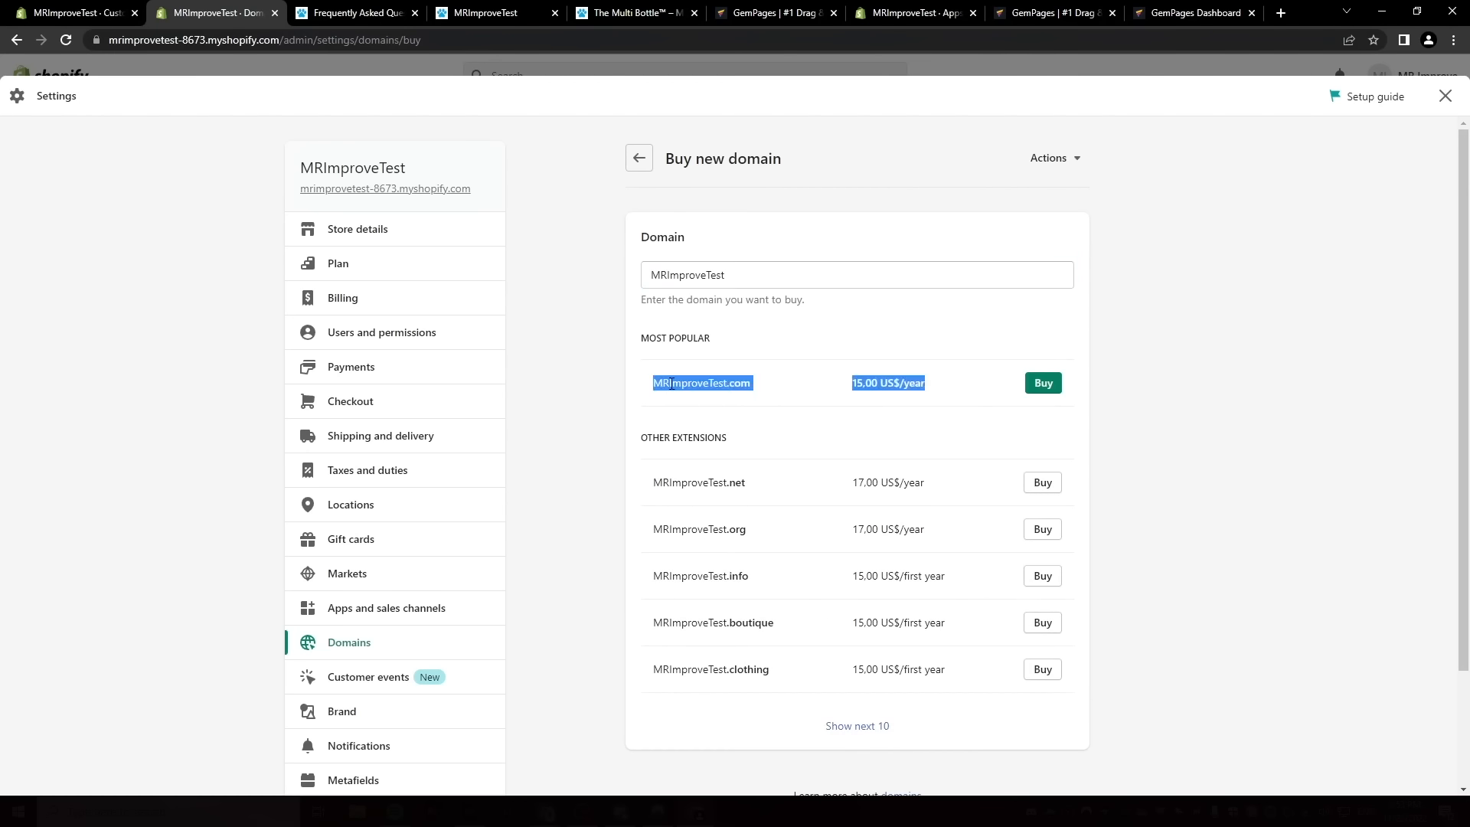
left_click(925, 382)
left_click_drag(662, 384, 962, 394)
left_click(962, 393)
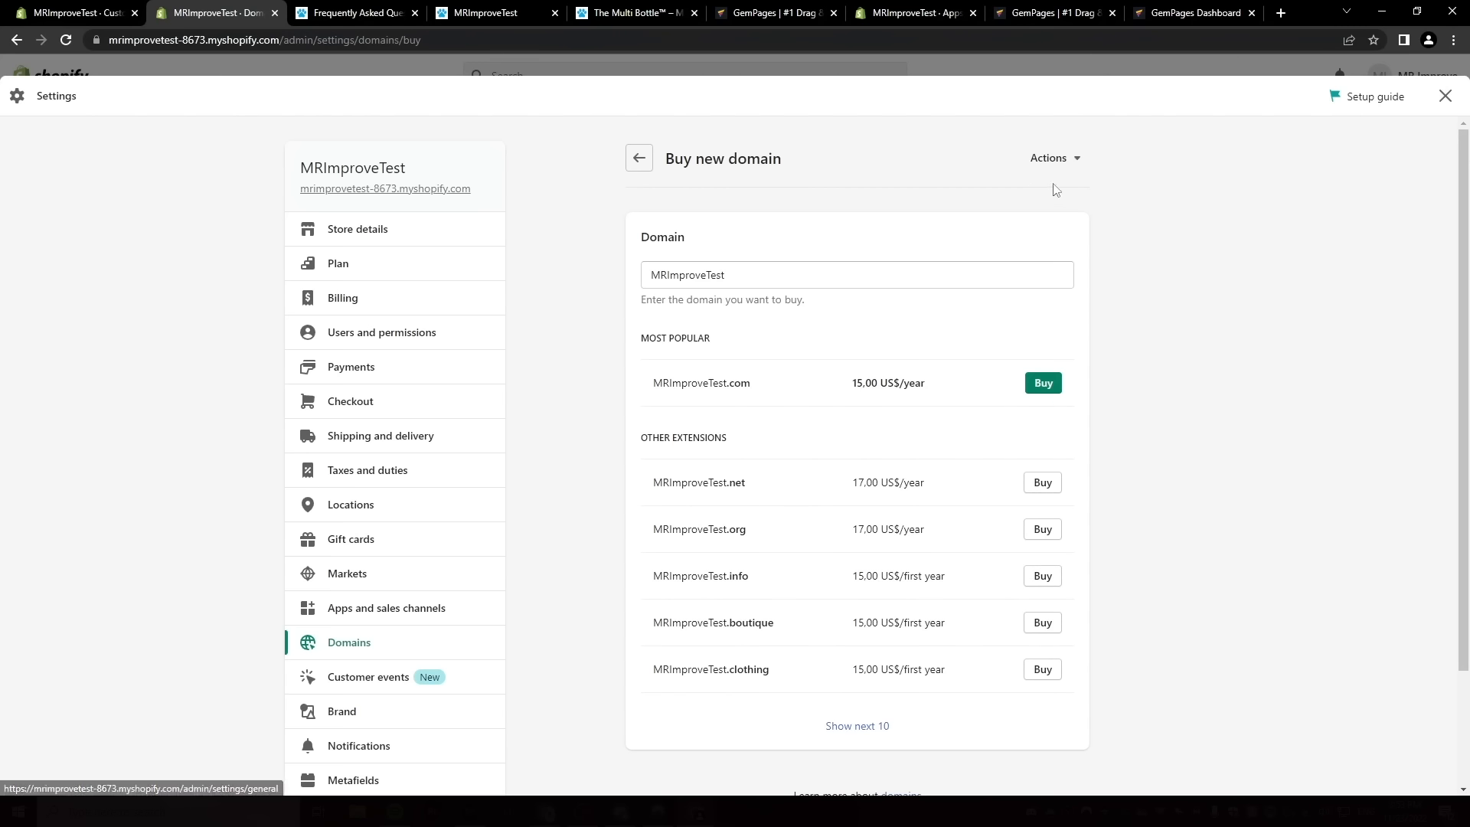
left_click(1076, 160)
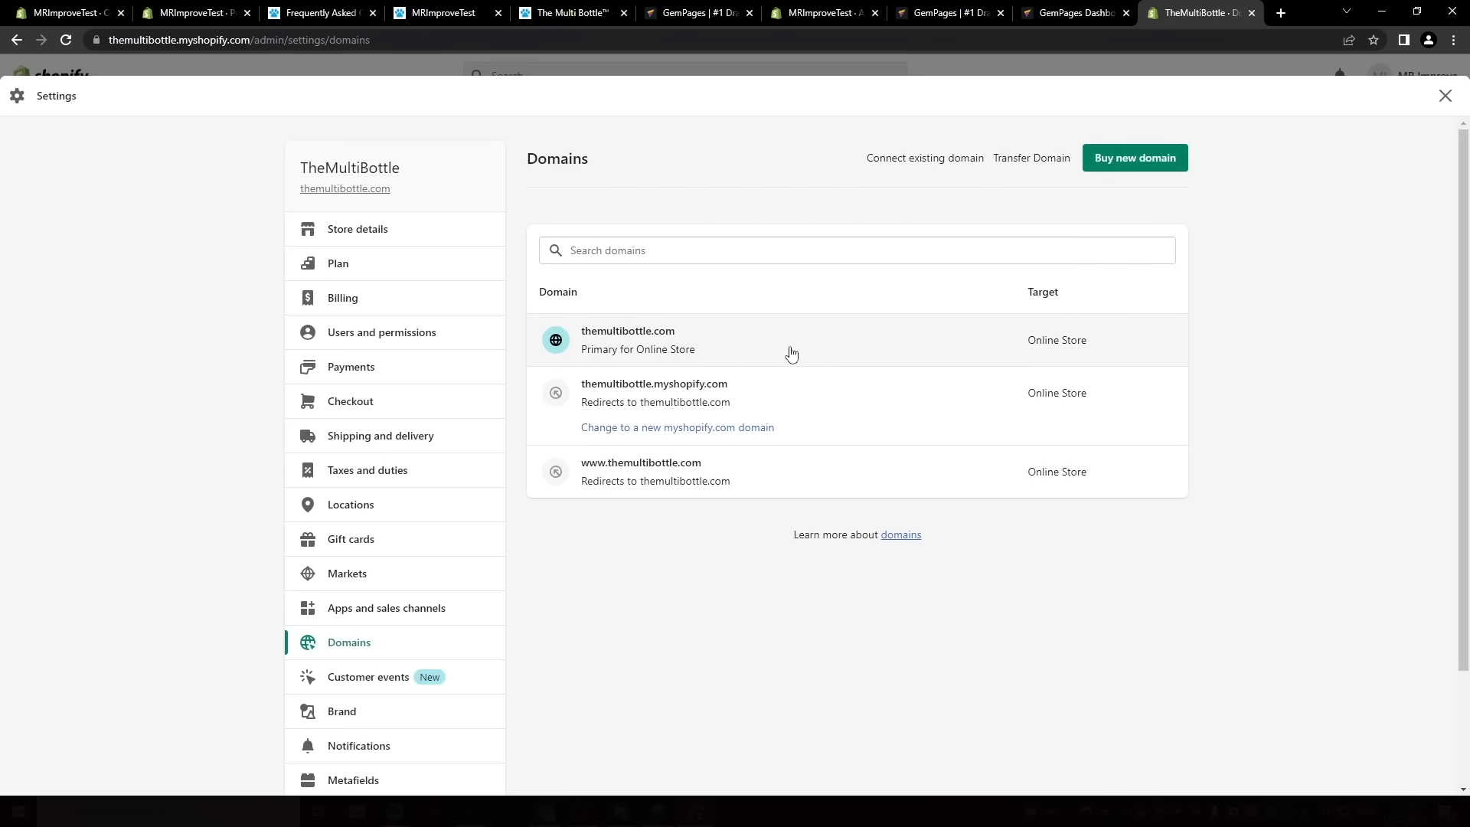
Start a 'support' forwarding e-mail address for the themultibottle.com domain.
left_click(788, 351)
scroll(1100, 347, "down", 5)
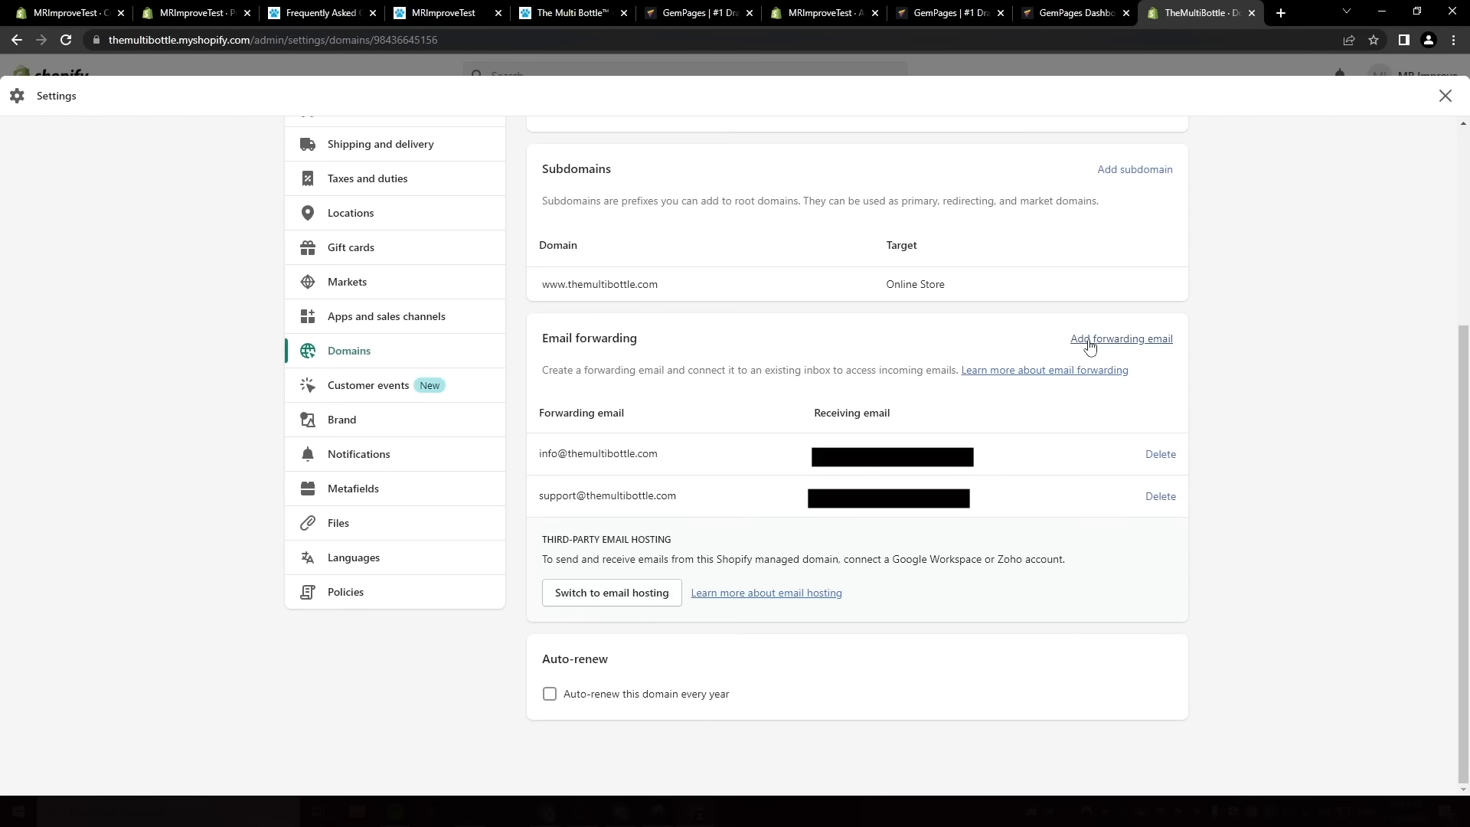
left_click(1096, 343)
left_click(530, 383)
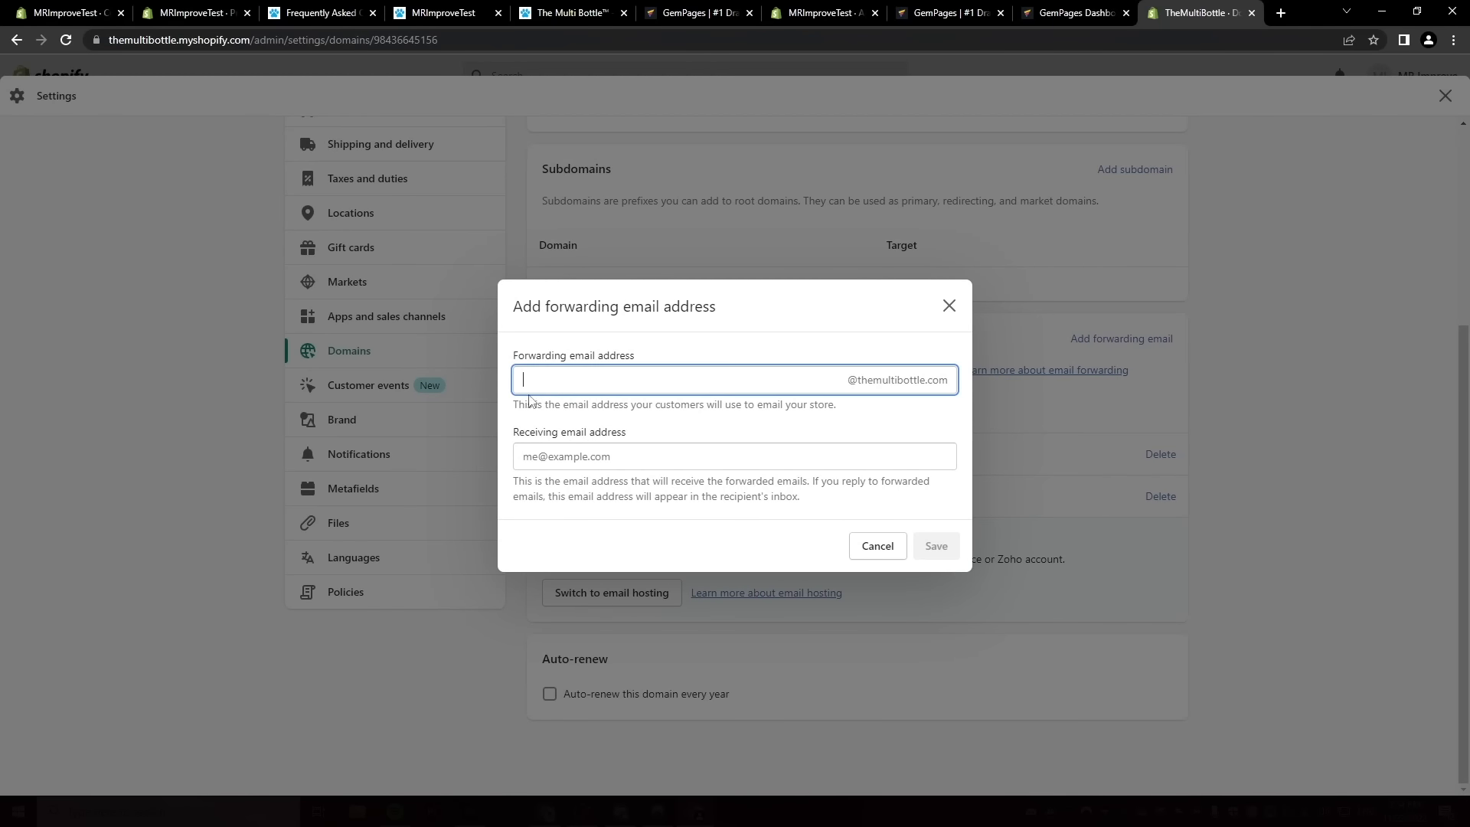
type("support")
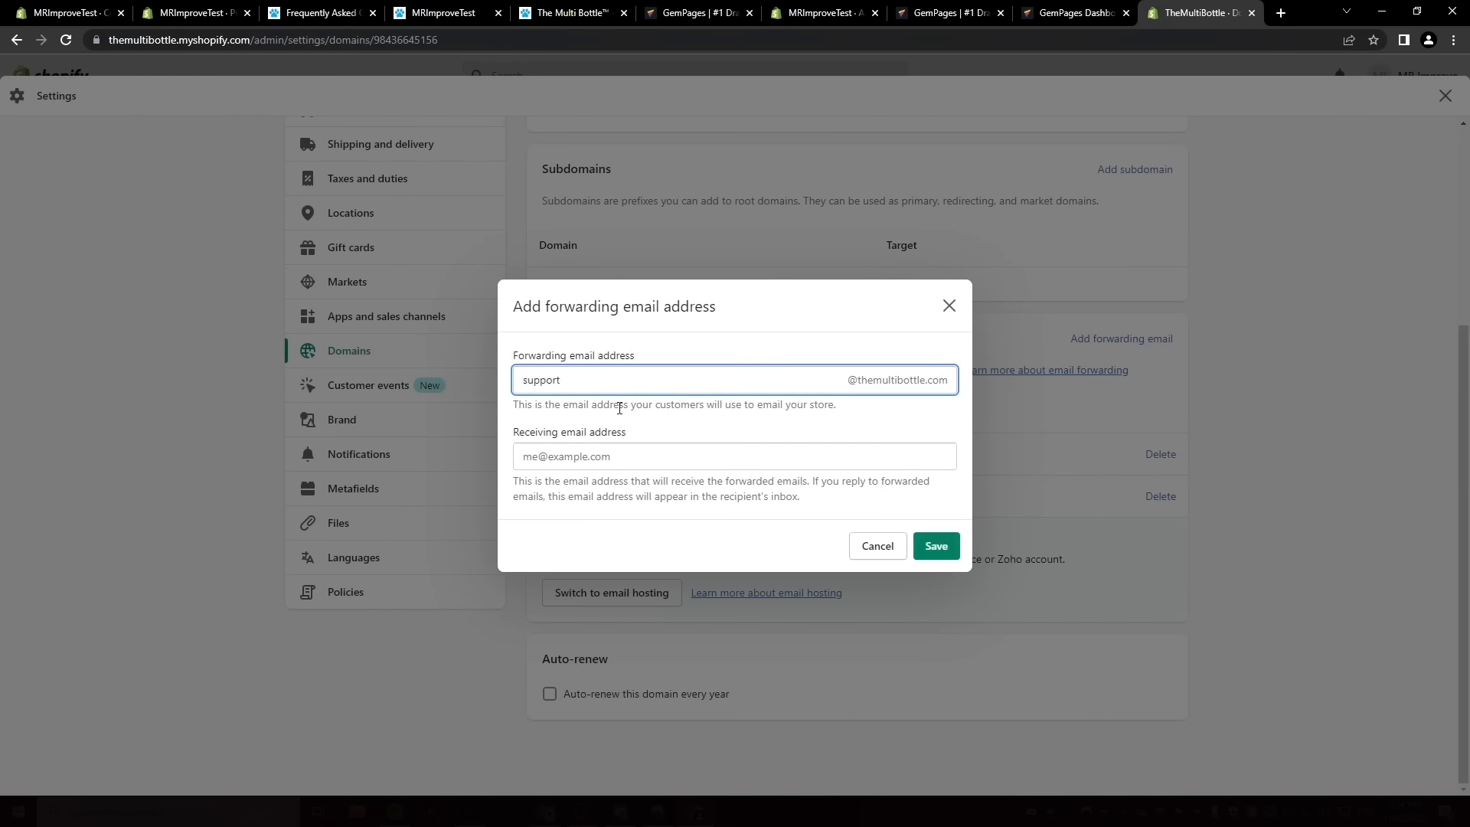
left_click(576, 458)
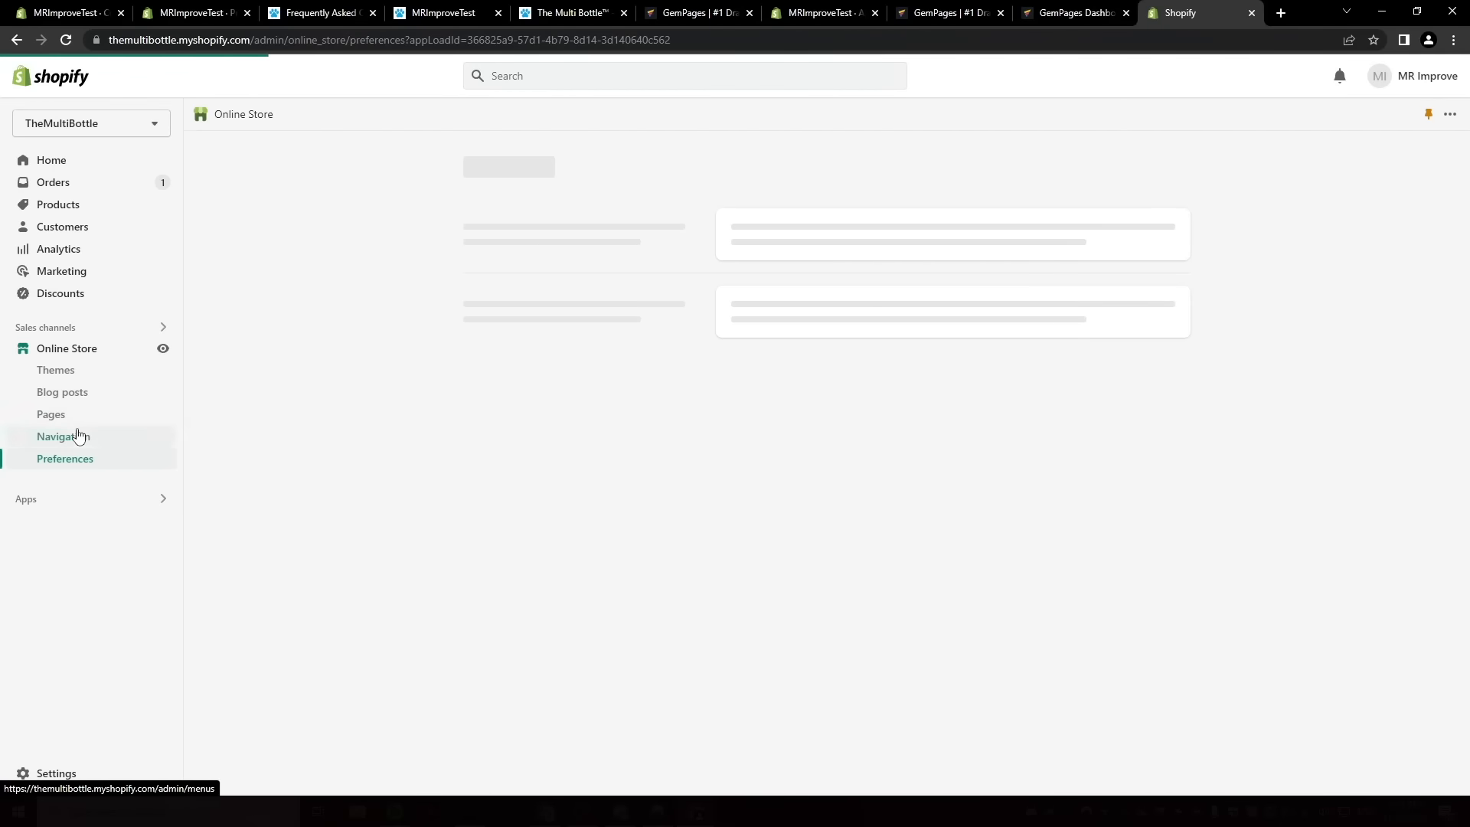
left_click(86, 440)
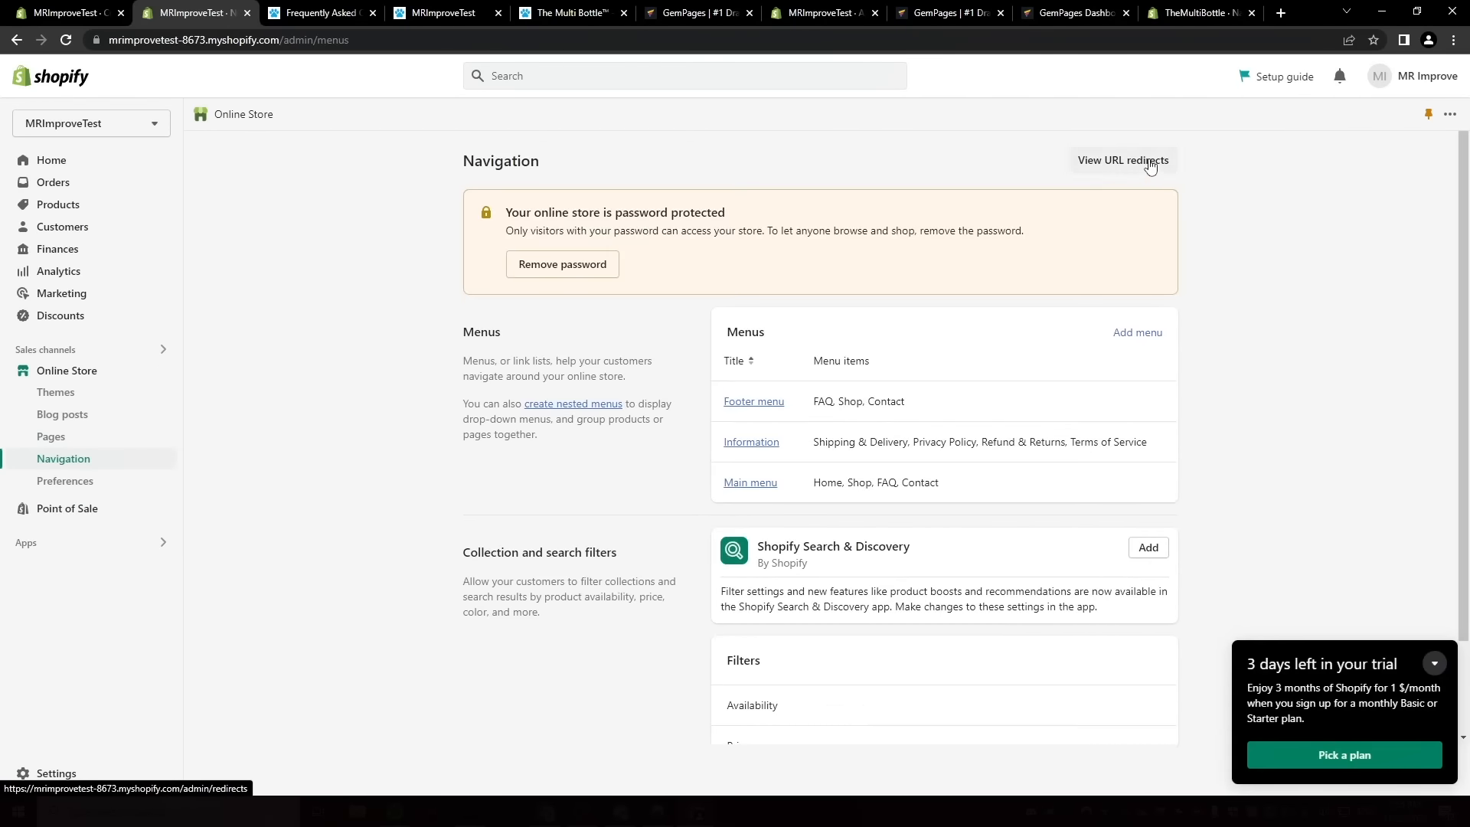
Create a /sale URL redirect to the dog-water-bottle-21330 product page and test it.
left_click(1143, 155)
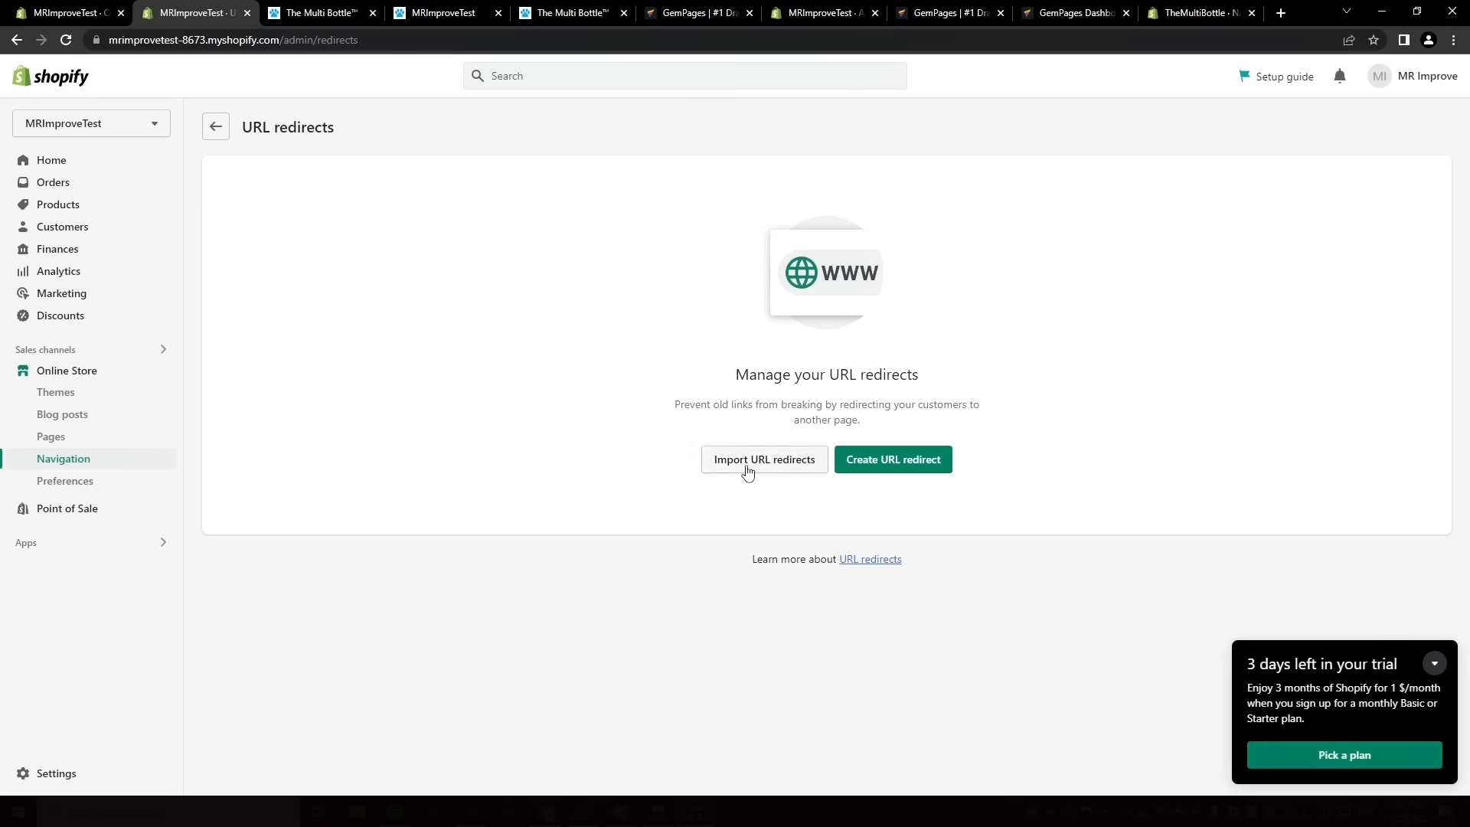
left_click(848, 463)
left_click(796, 214)
type("/")
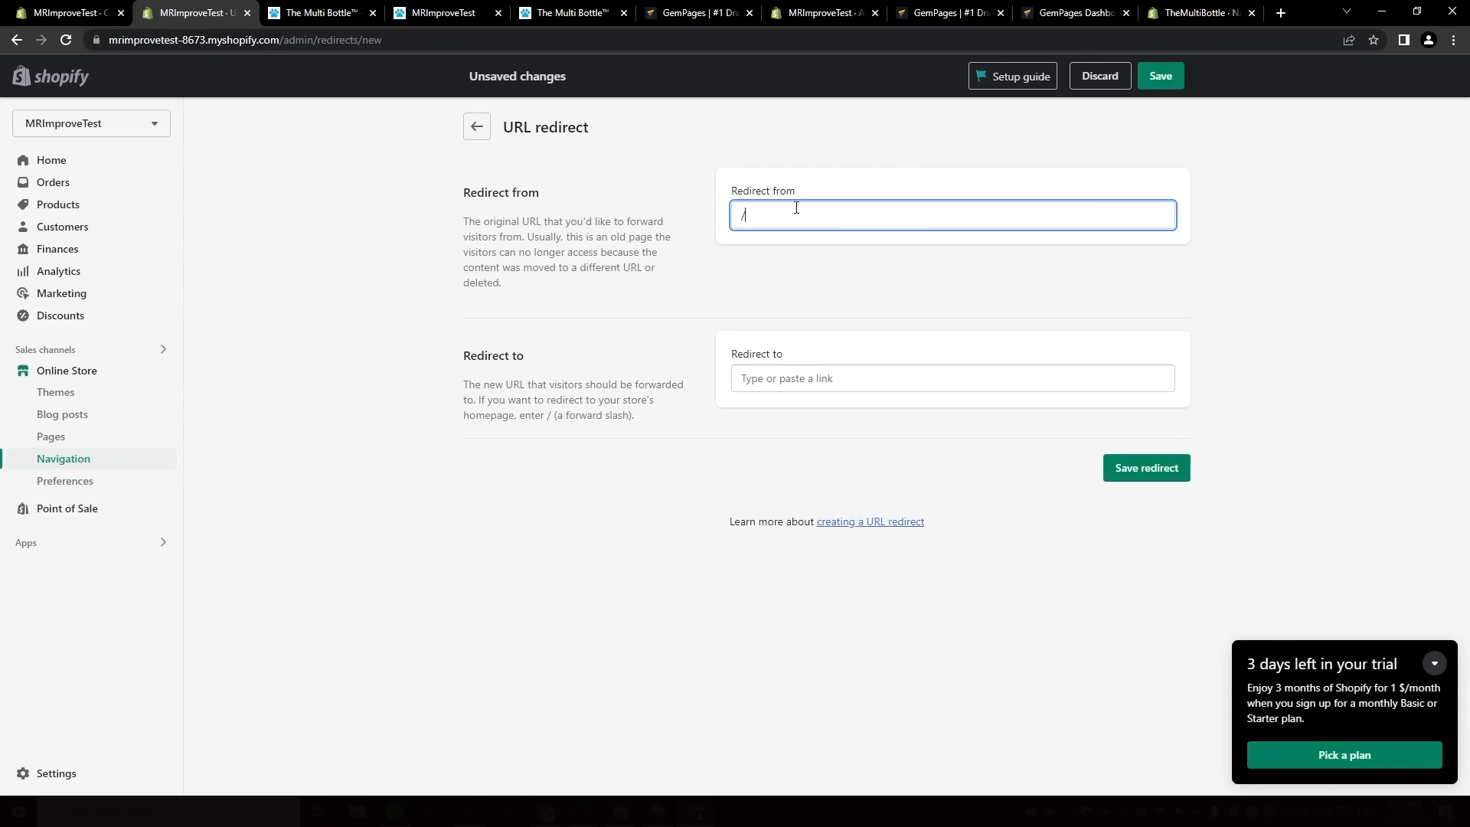
left_click(805, 375)
type("https://mrimprovetest-8673.myshopify.com/products/dog-water-bottle-21539")
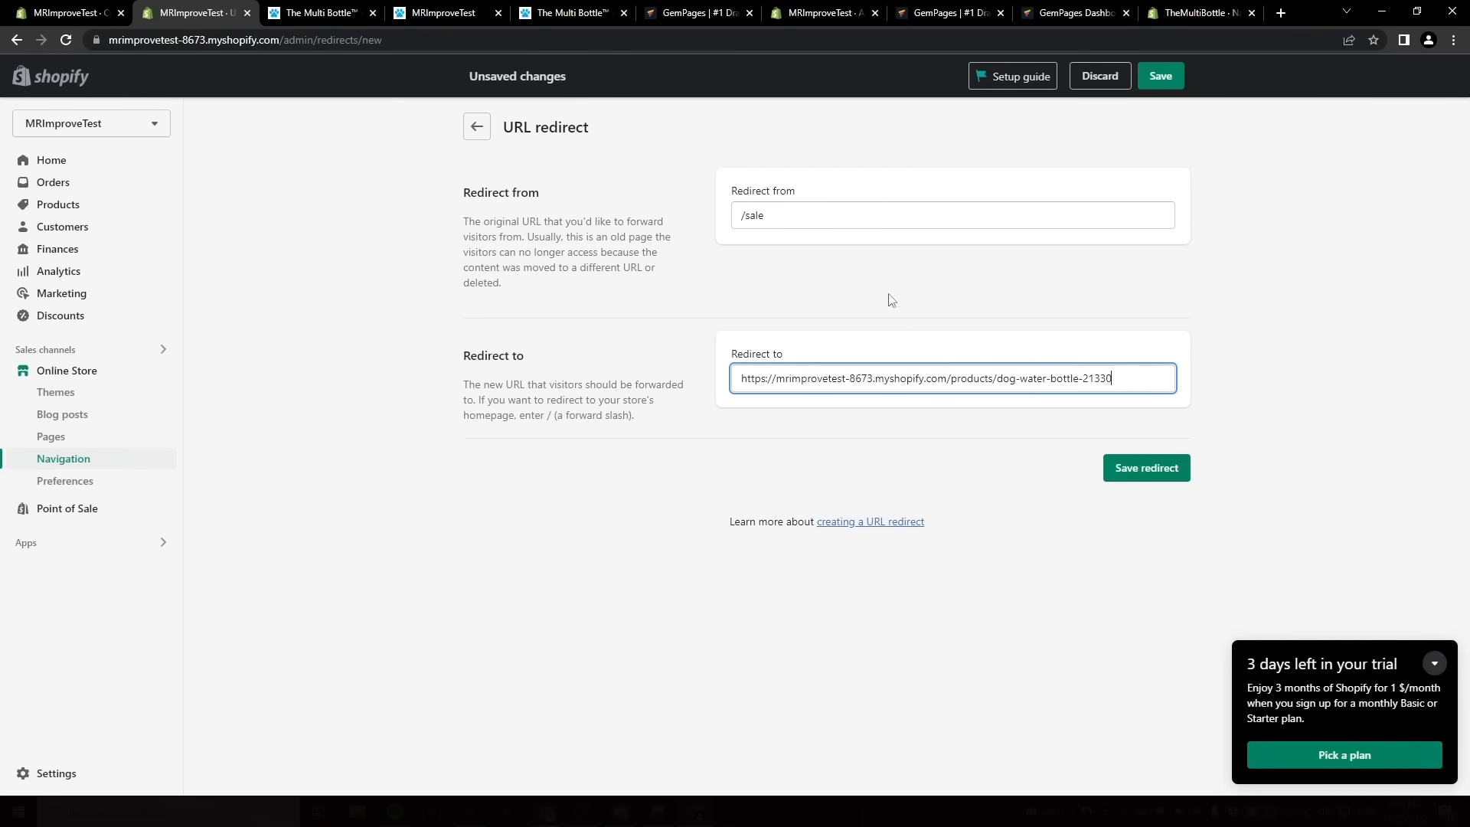
left_click(901, 300)
left_click(1140, 468)
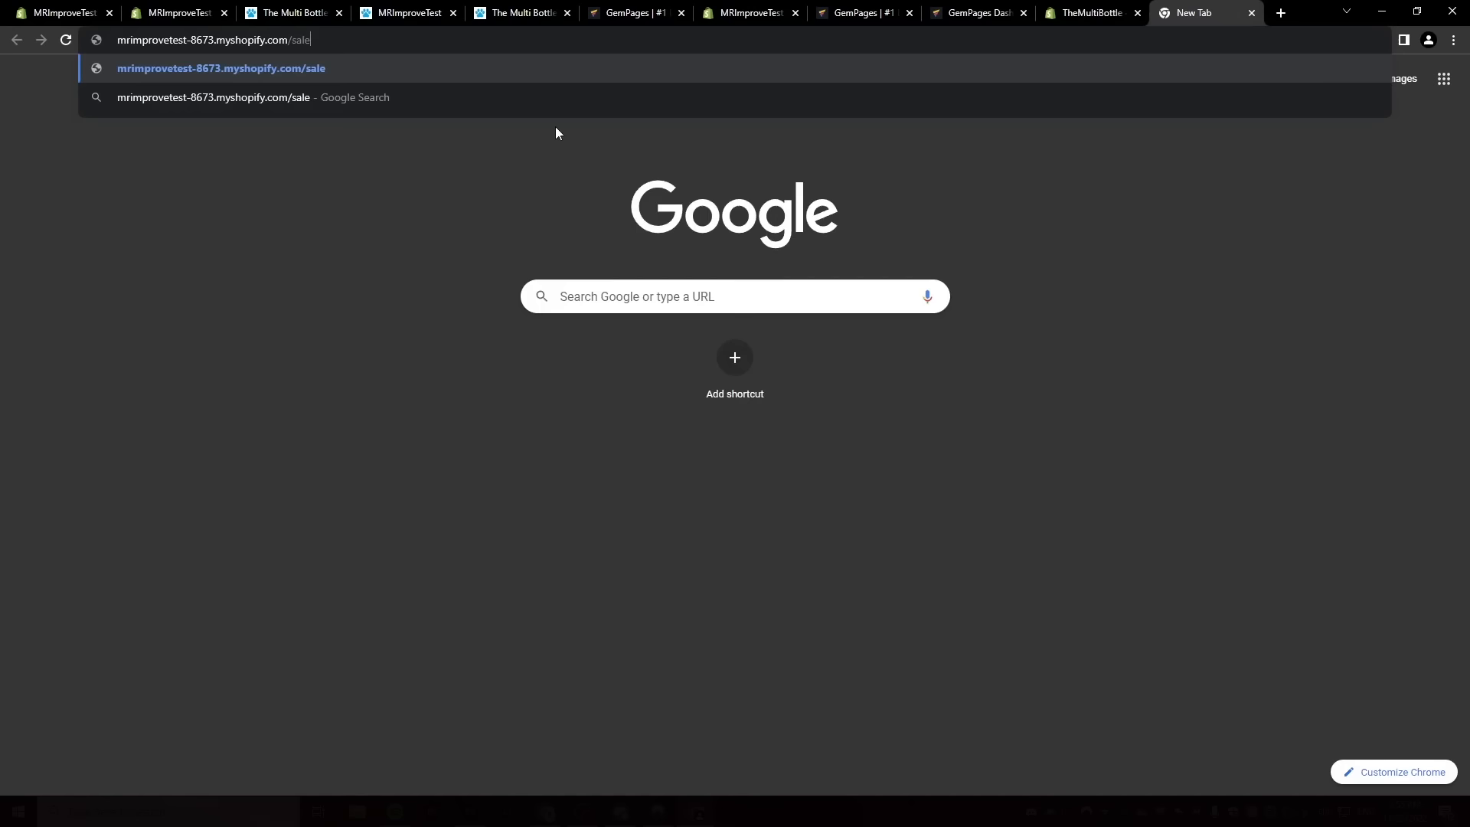
key("Return")
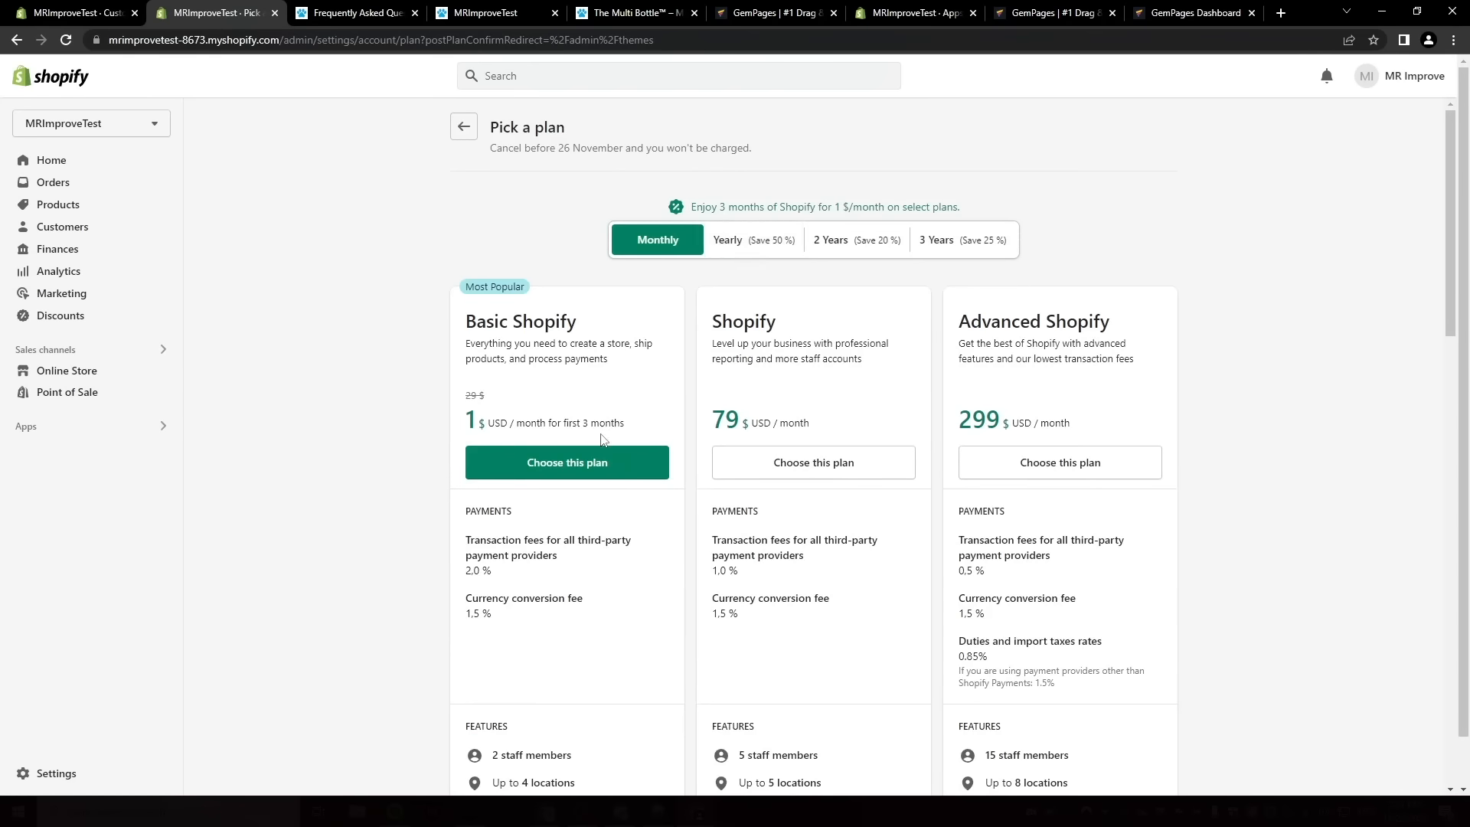
Choose Basic Shopify with monthly billing, then review Online Store themes and preferences.
left_click(574, 468)
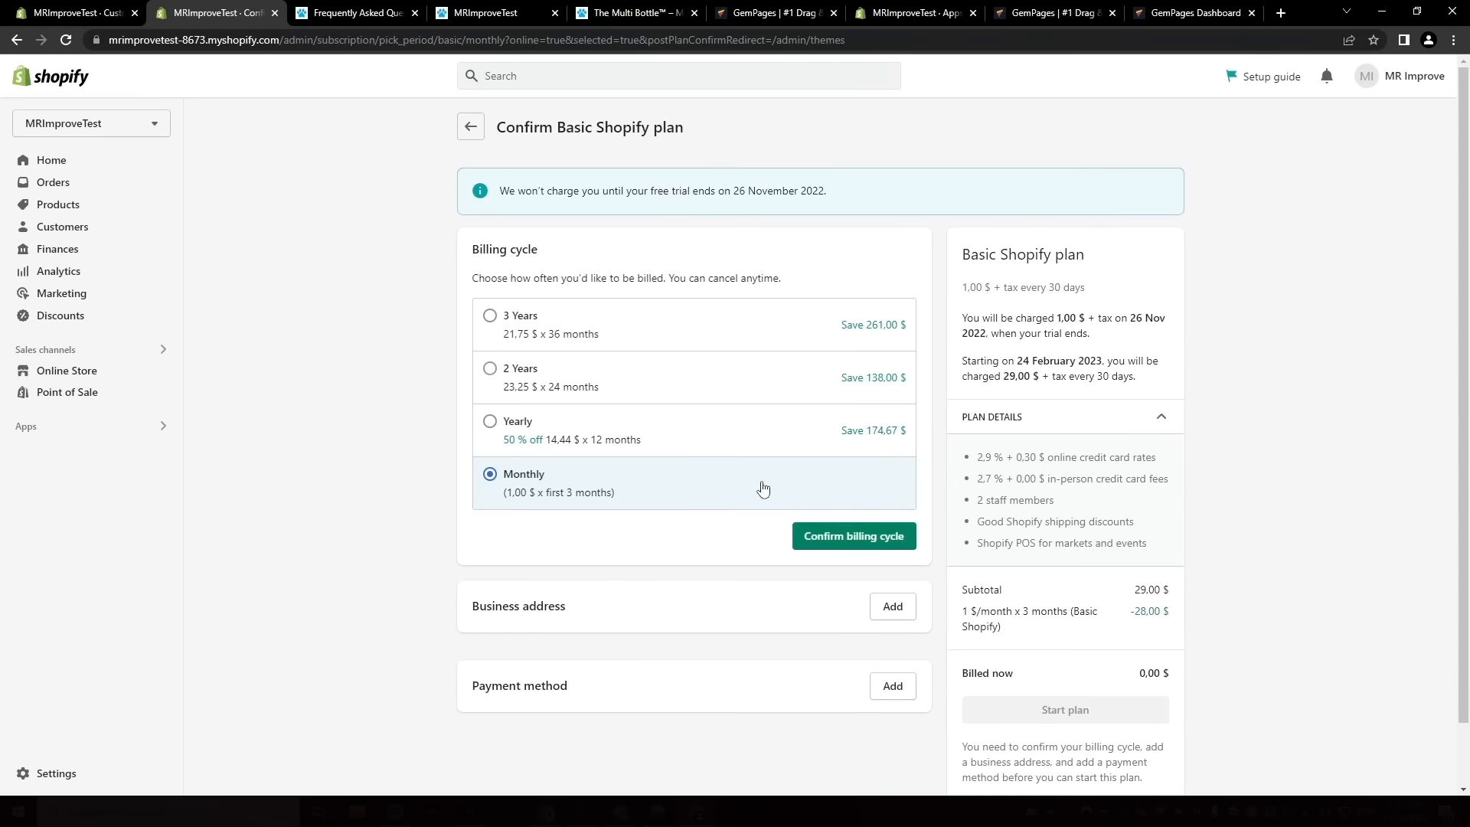
left_click(828, 527)
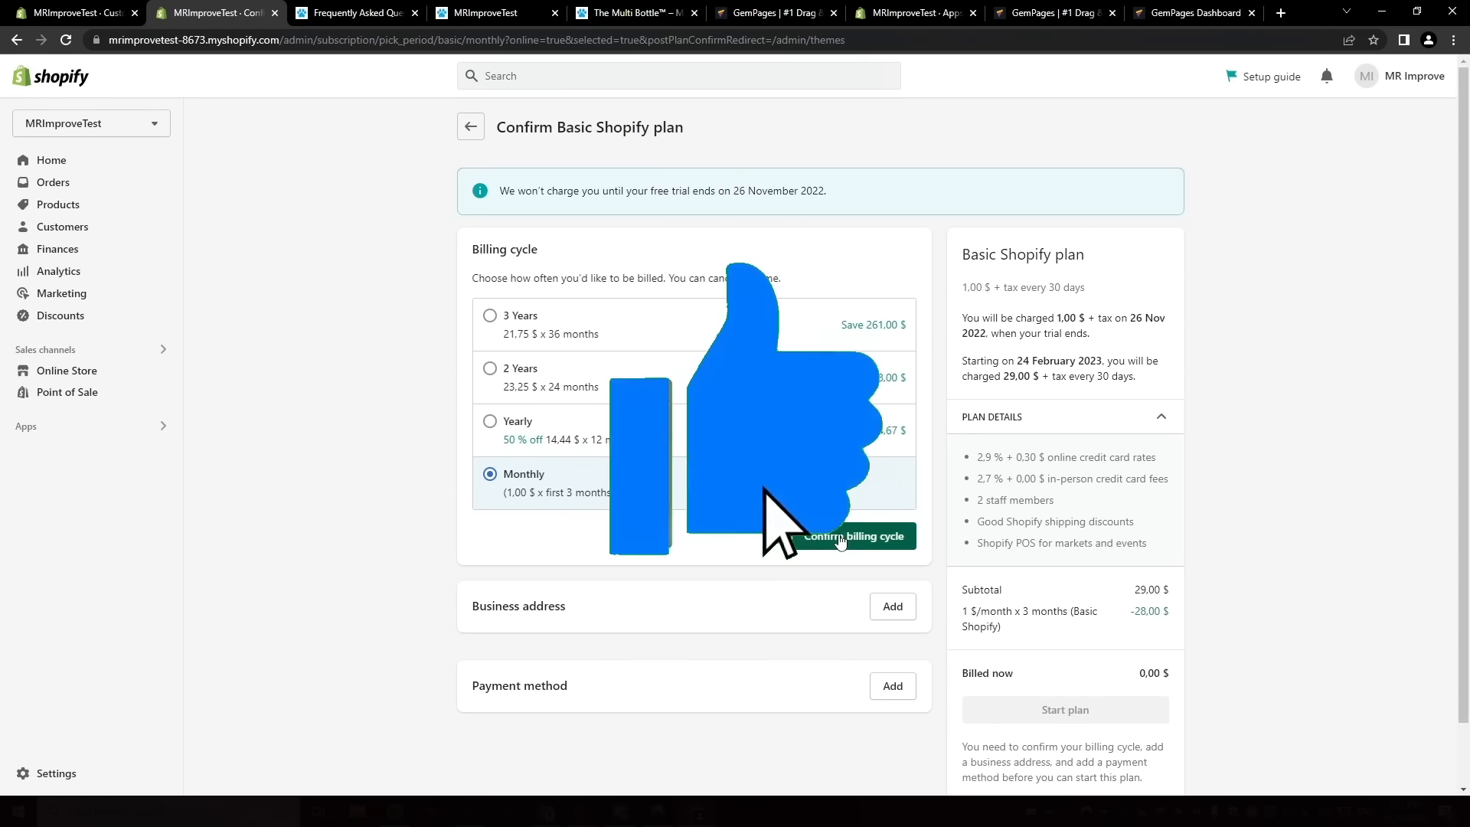
scroll(873, 558, "down", 2)
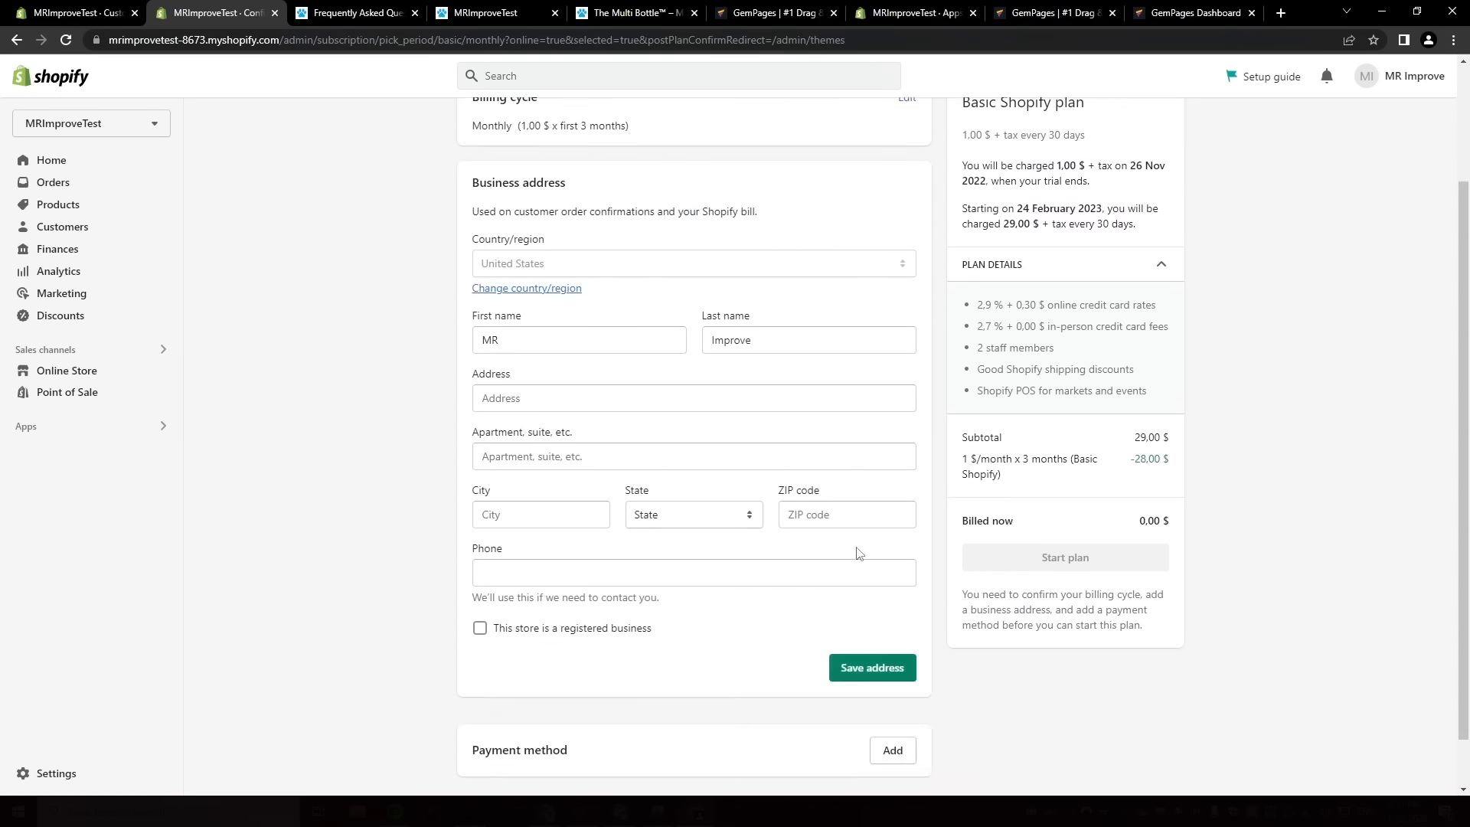
left_click(79, 378)
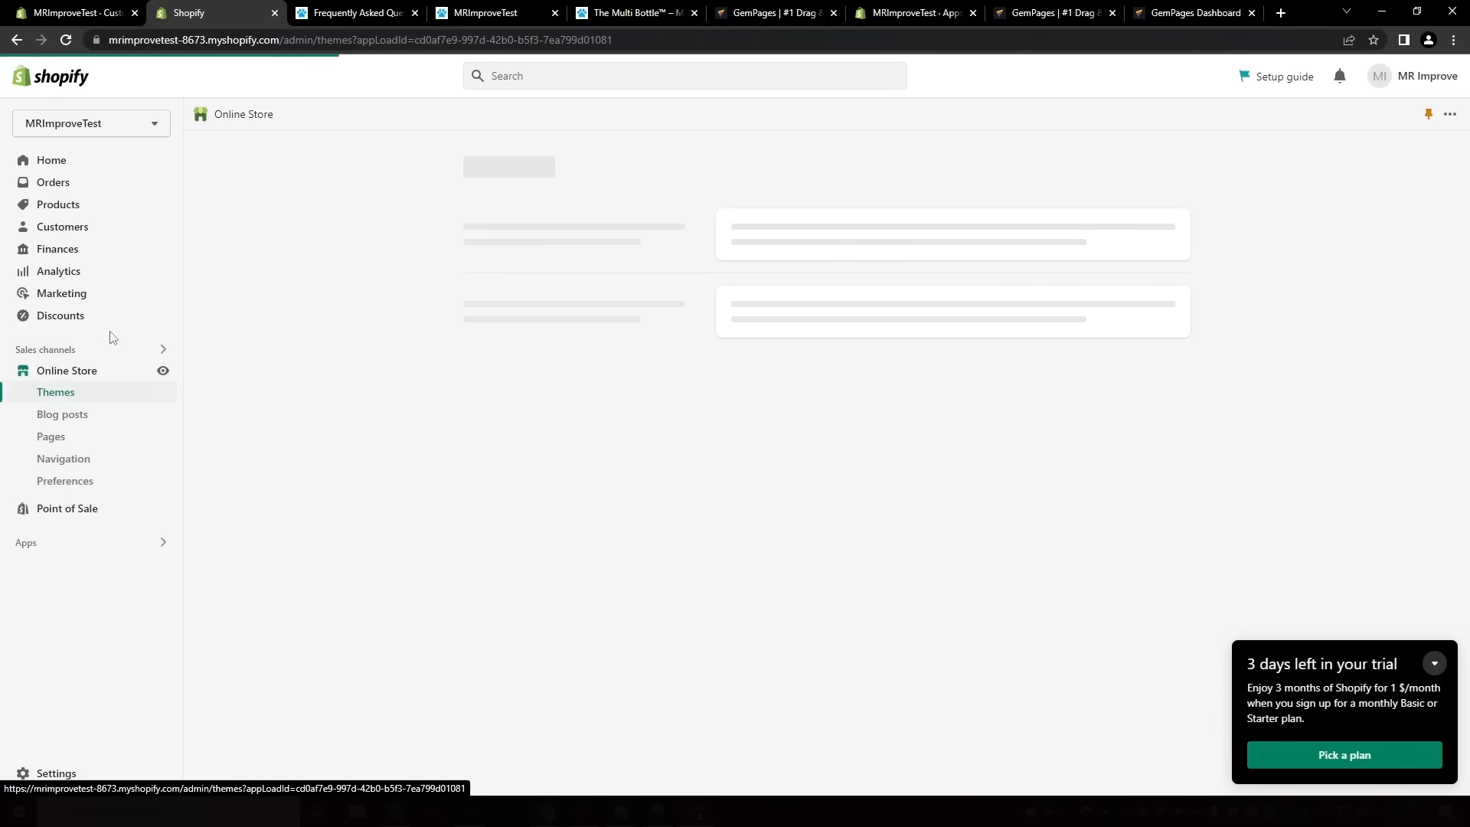
left_click(76, 483)
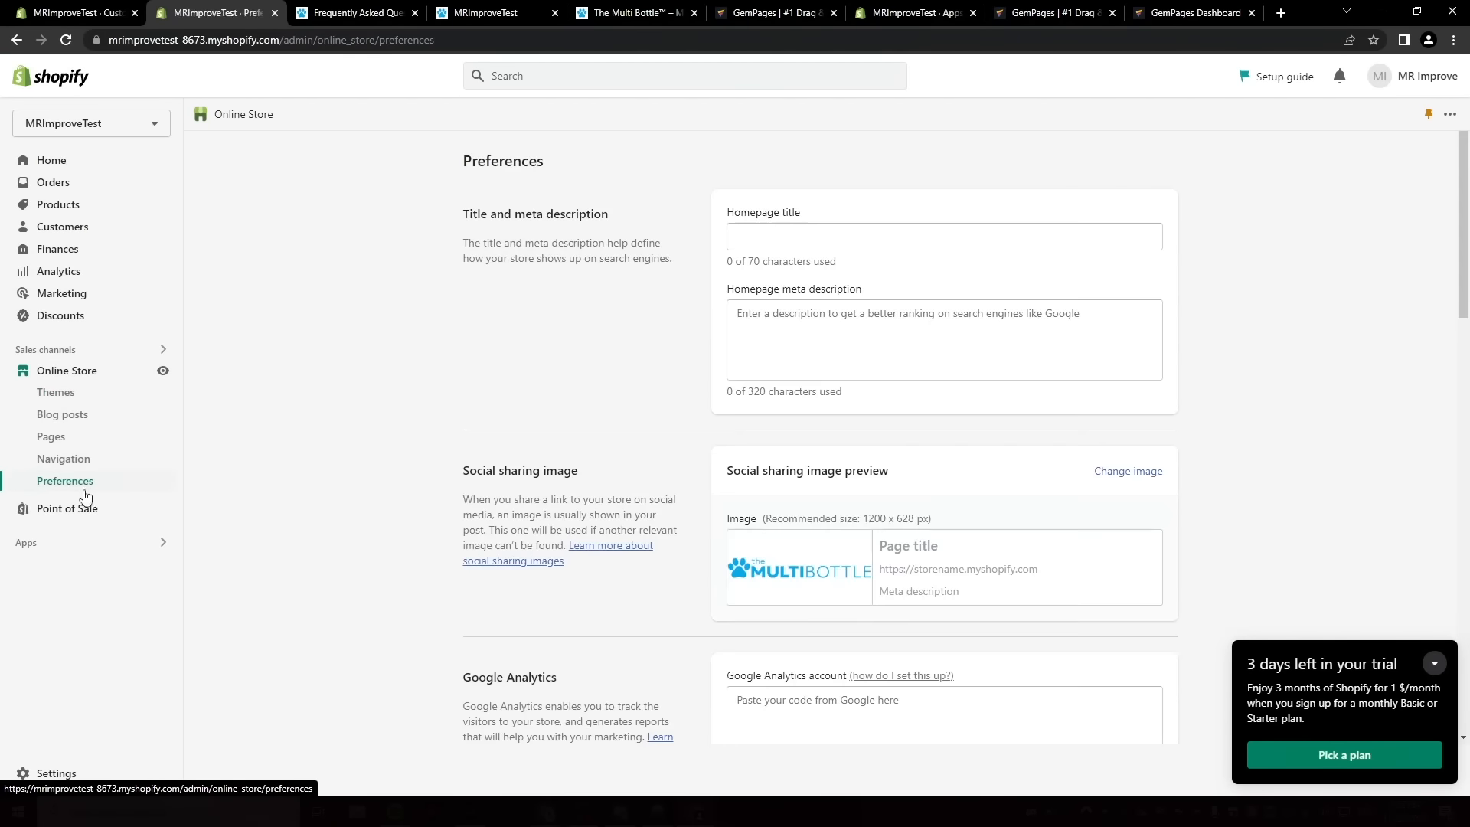
scroll(295, 487, "down", 15)
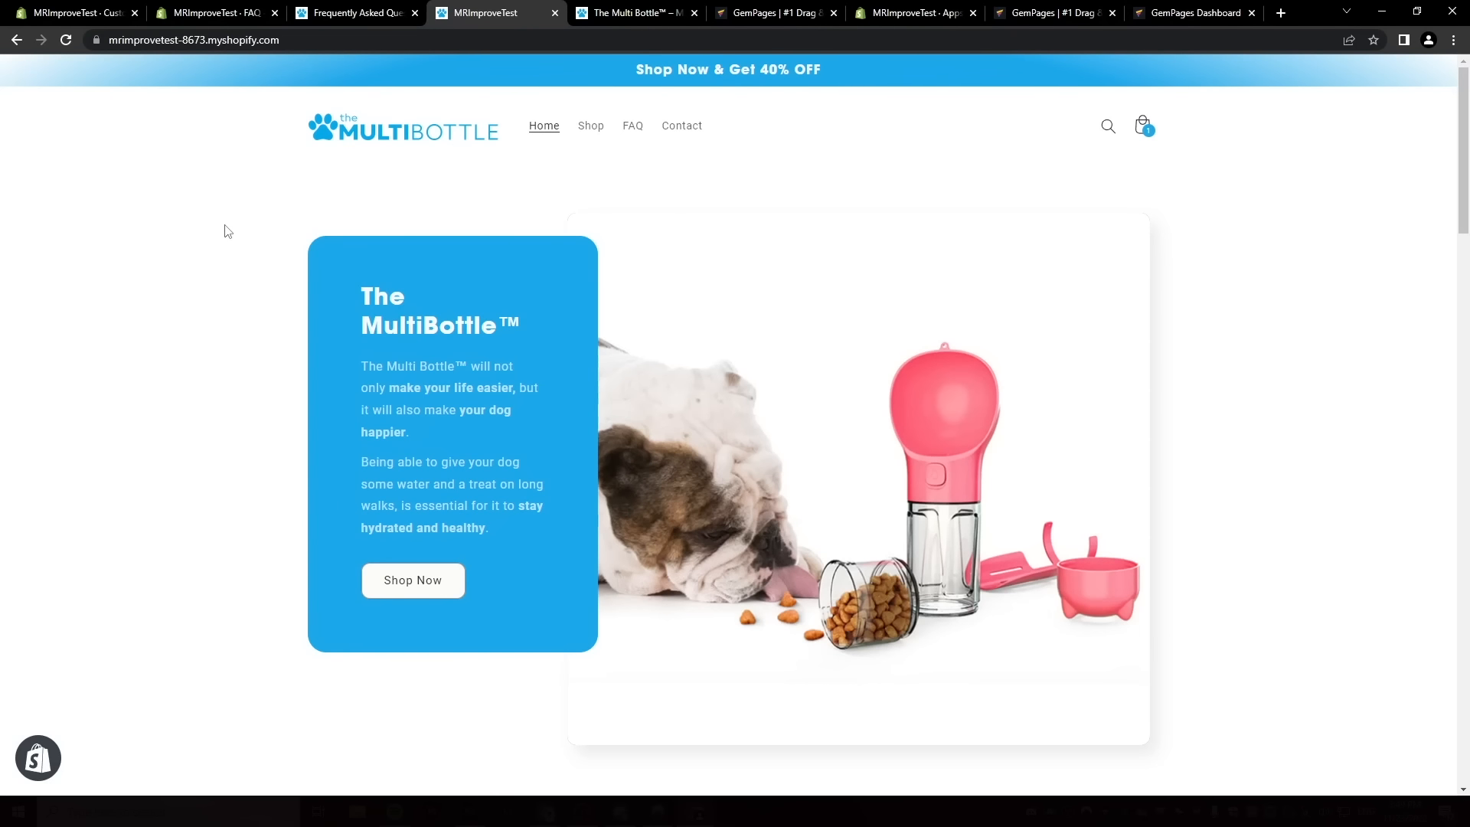
Browse the storefront homepage and The Multi Bottle product page on desktop.
scroll(228, 235, "down", 9)
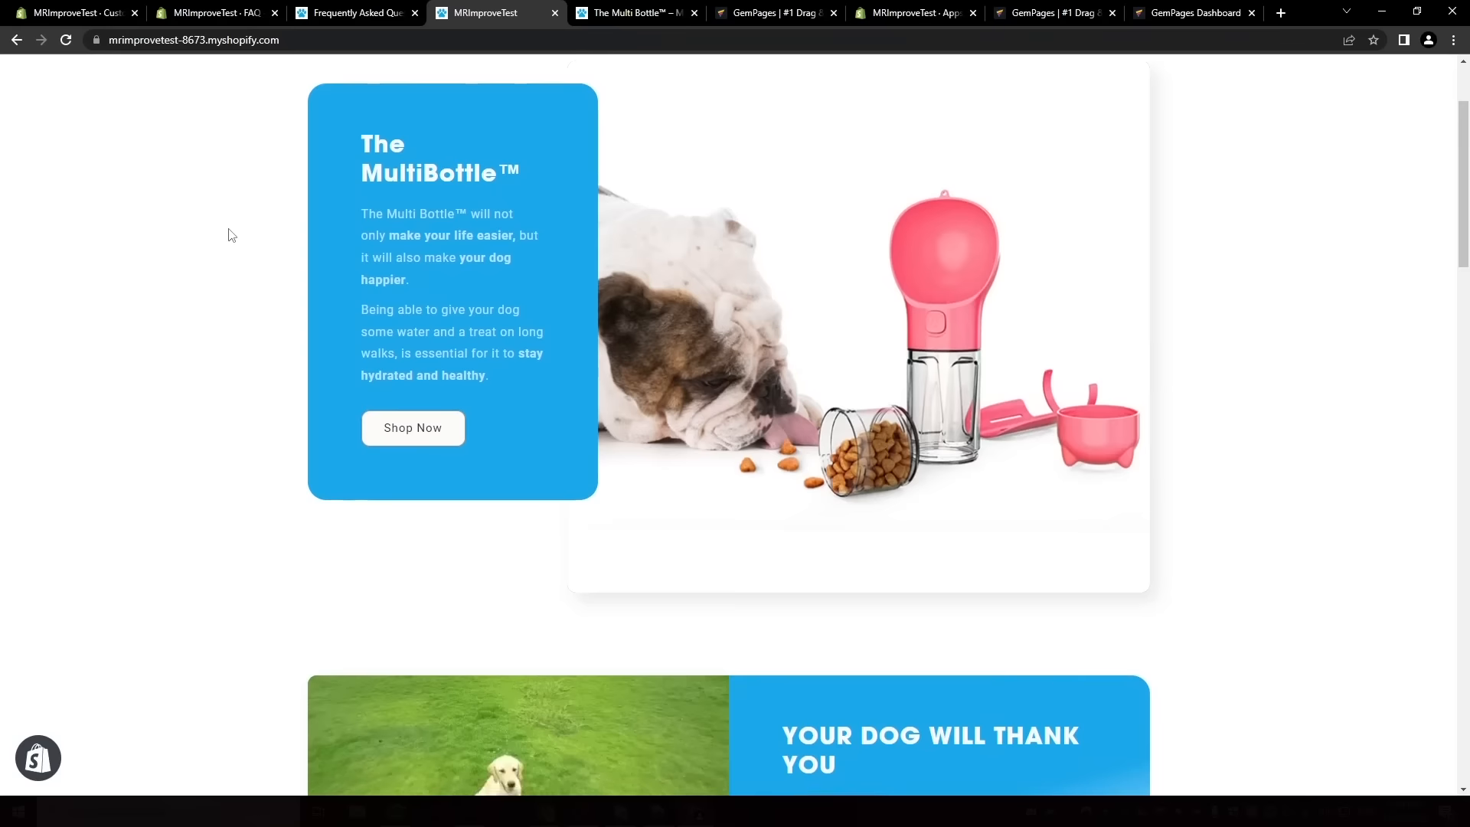
scroll(223, 235, "down", 8)
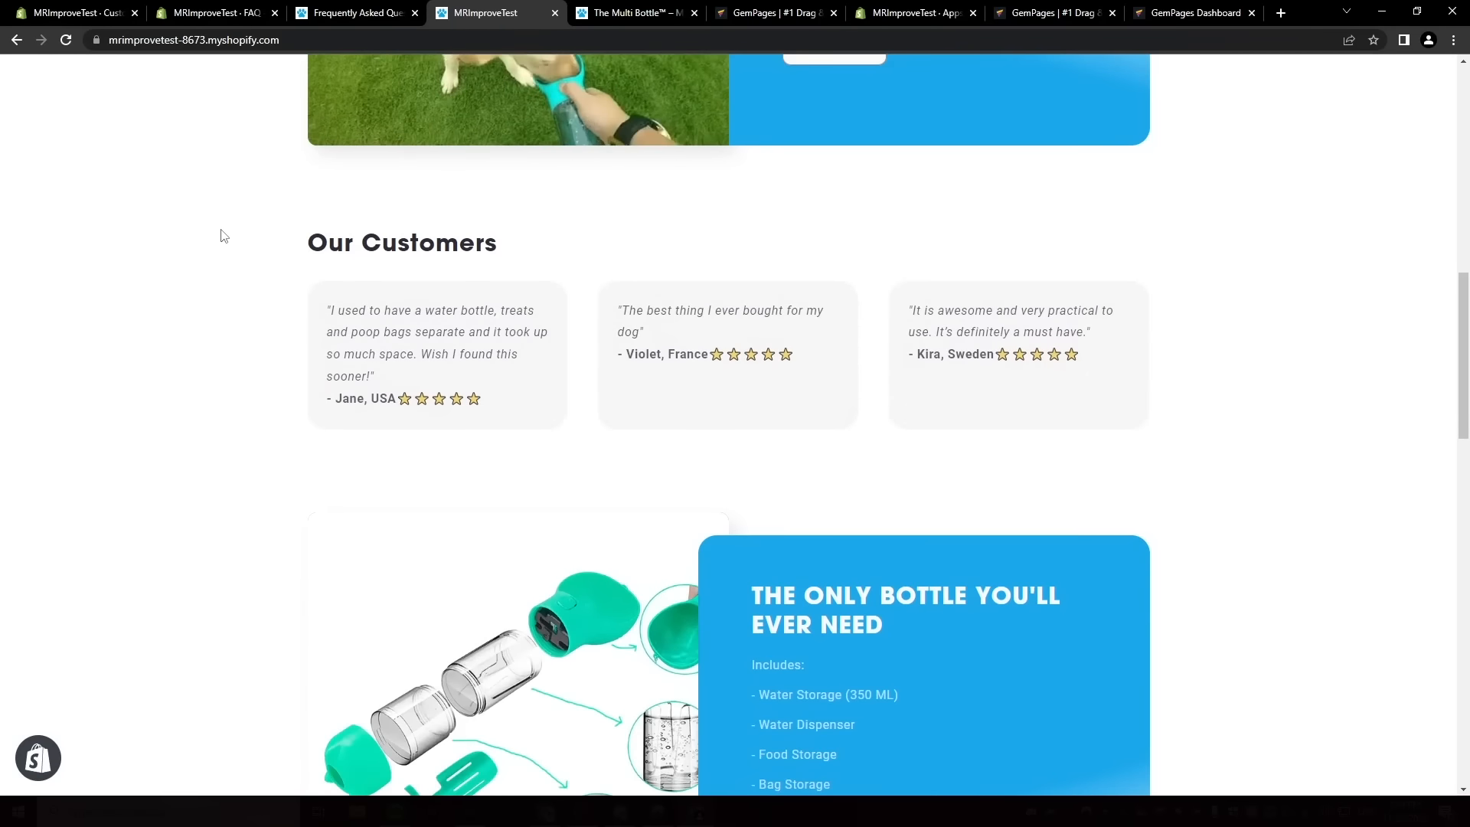
scroll(223, 235, "down", 10)
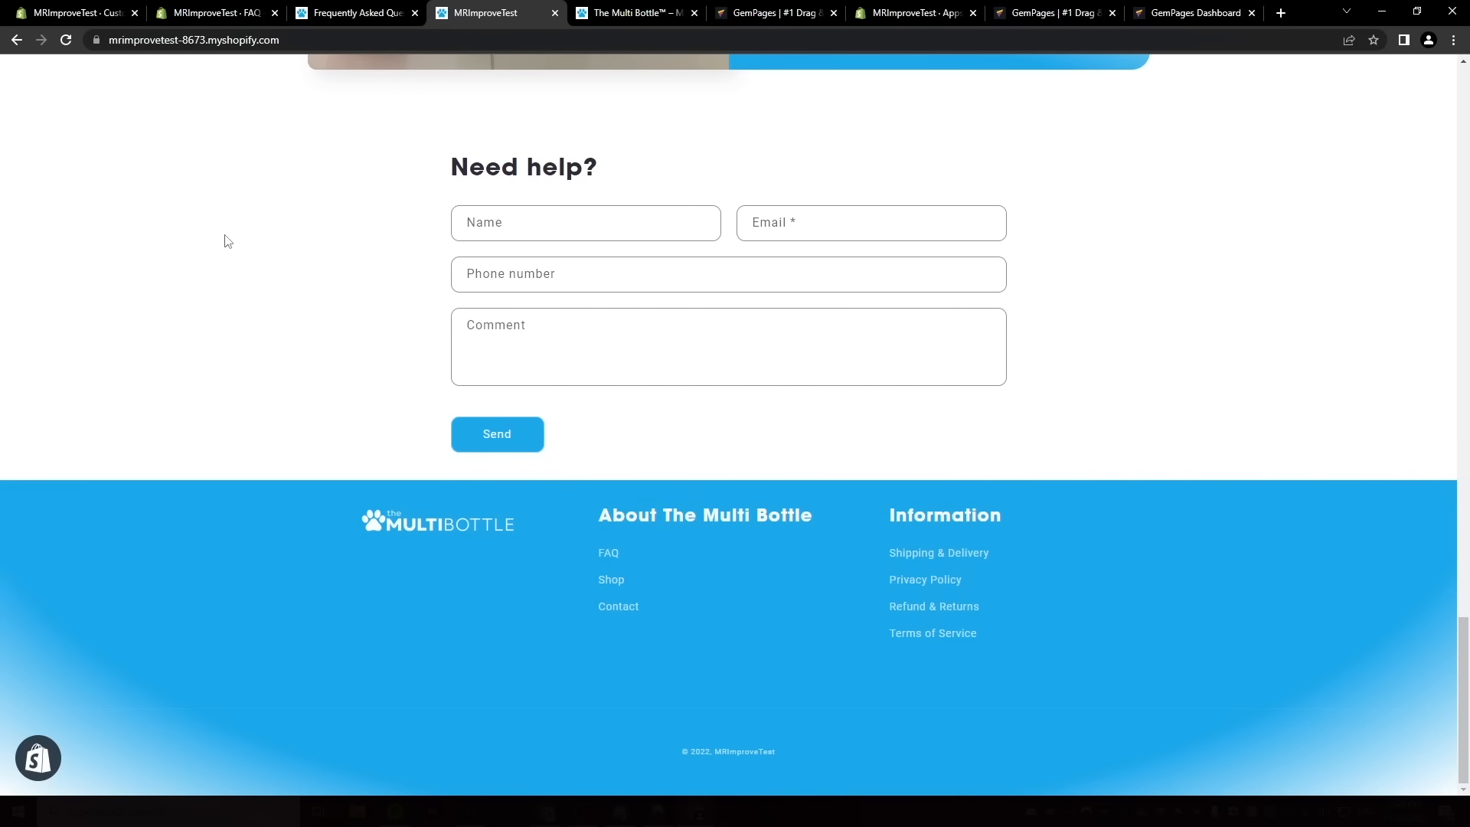
left_click(610, 582)
scroll(357, 395, "down", 7)
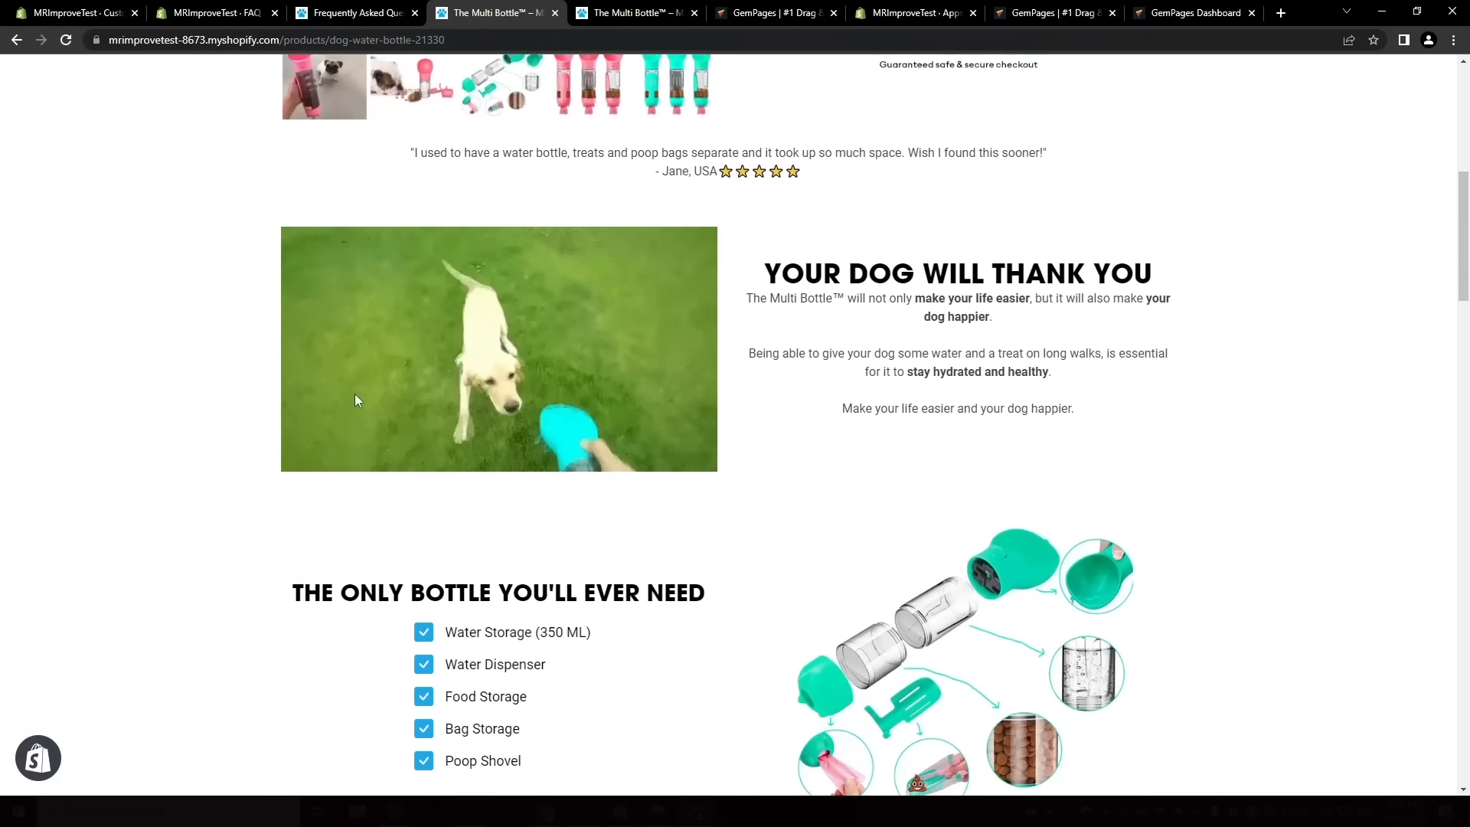
scroll(304, 365, "down", 18)
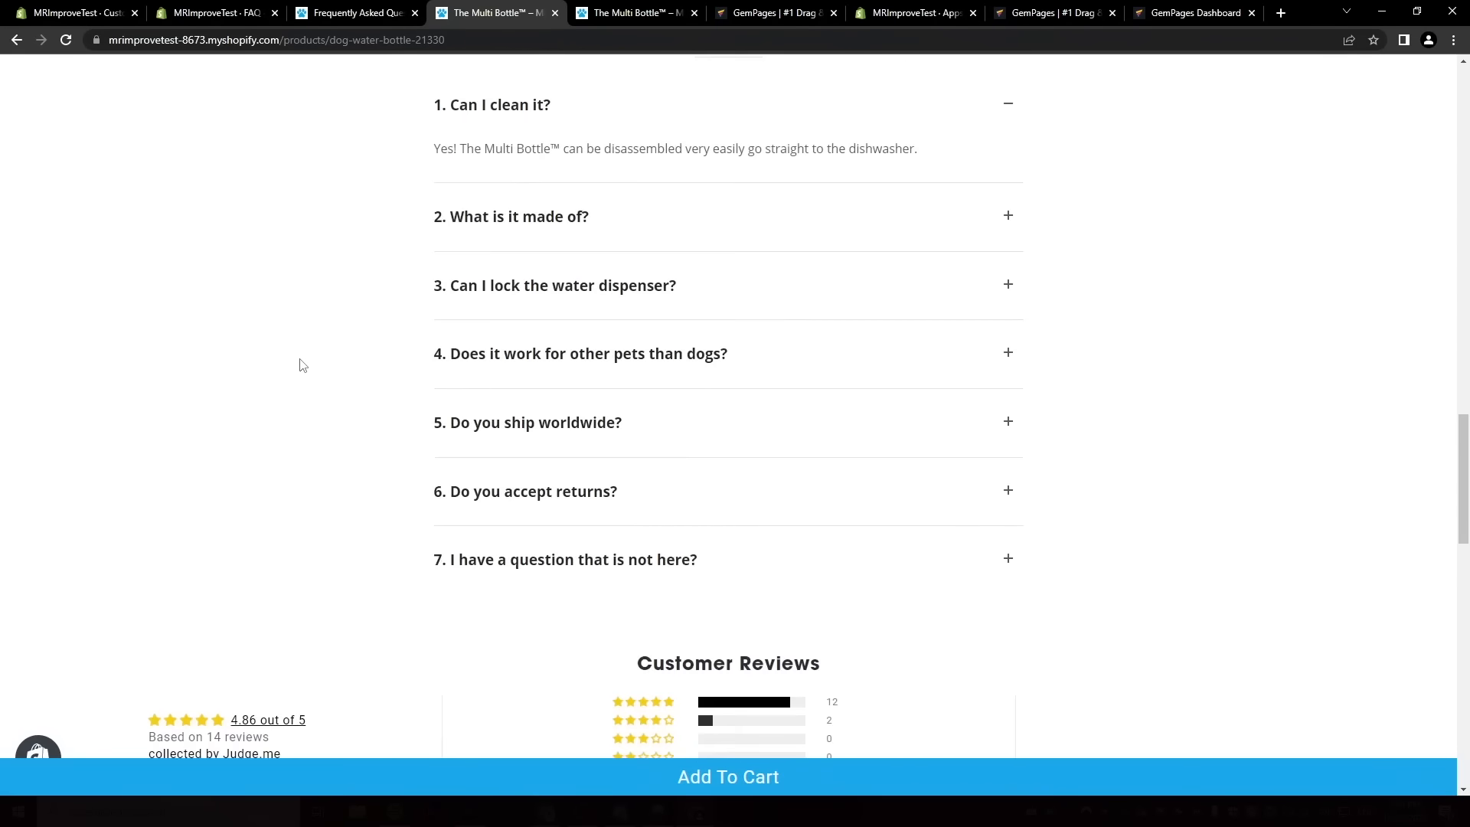
scroll(301, 365, "down", 12)
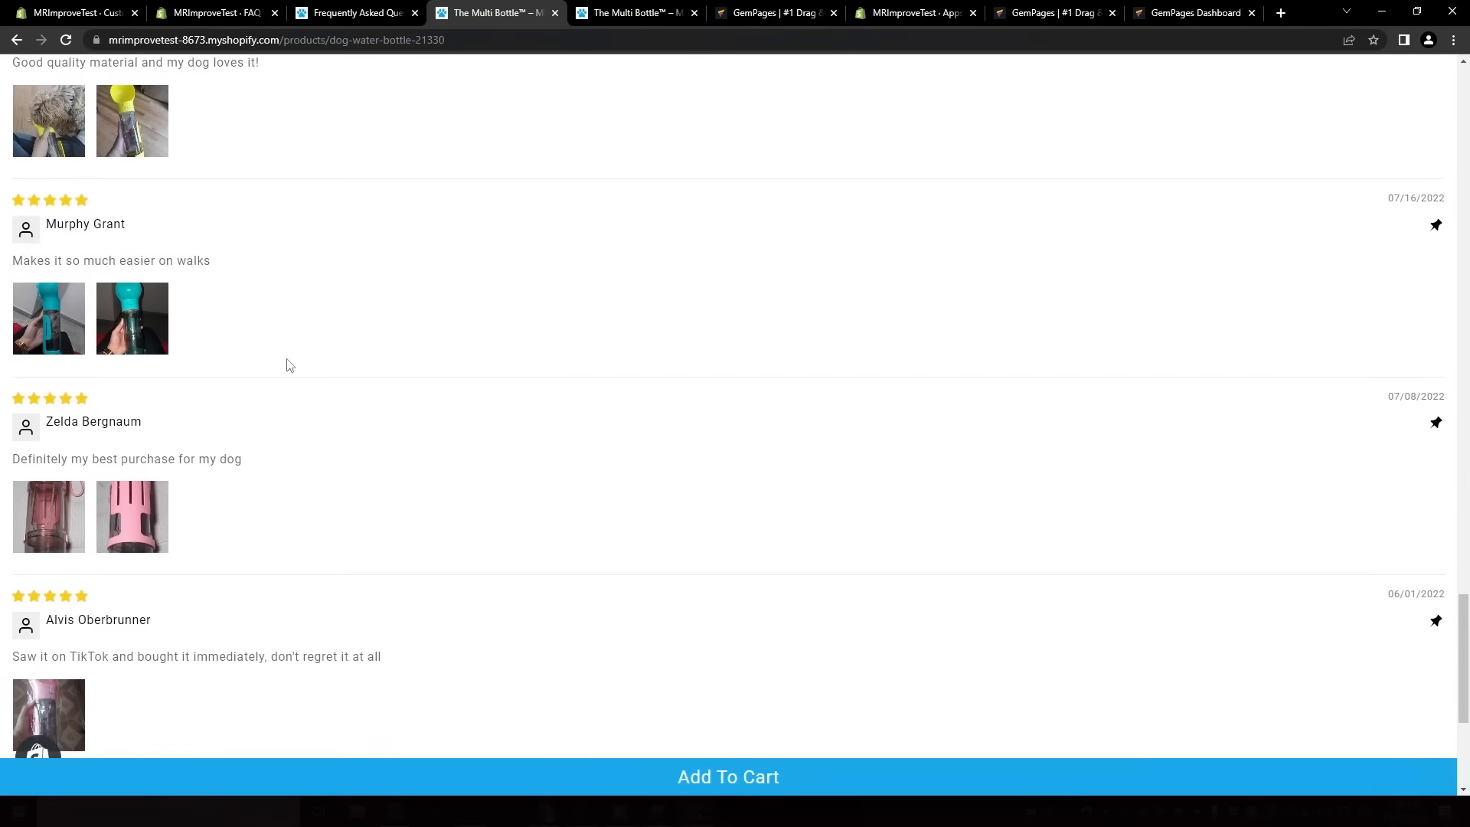
scroll(289, 364, "down", 5)
scroll(287, 364, "up", 20)
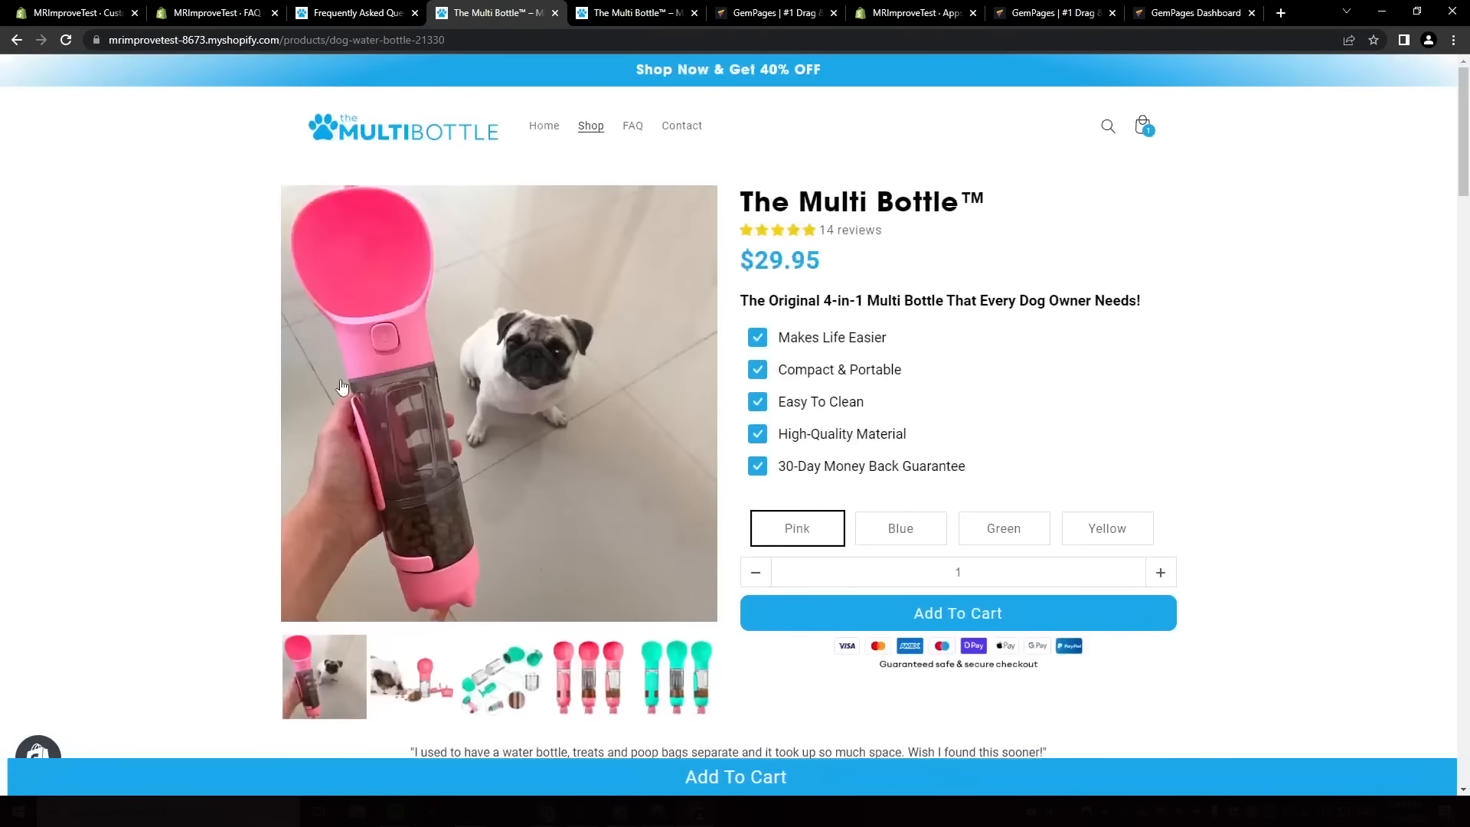
Preview the product page in a 400-pixel-wide mobile view through Inspect.
right_click(943, 100)
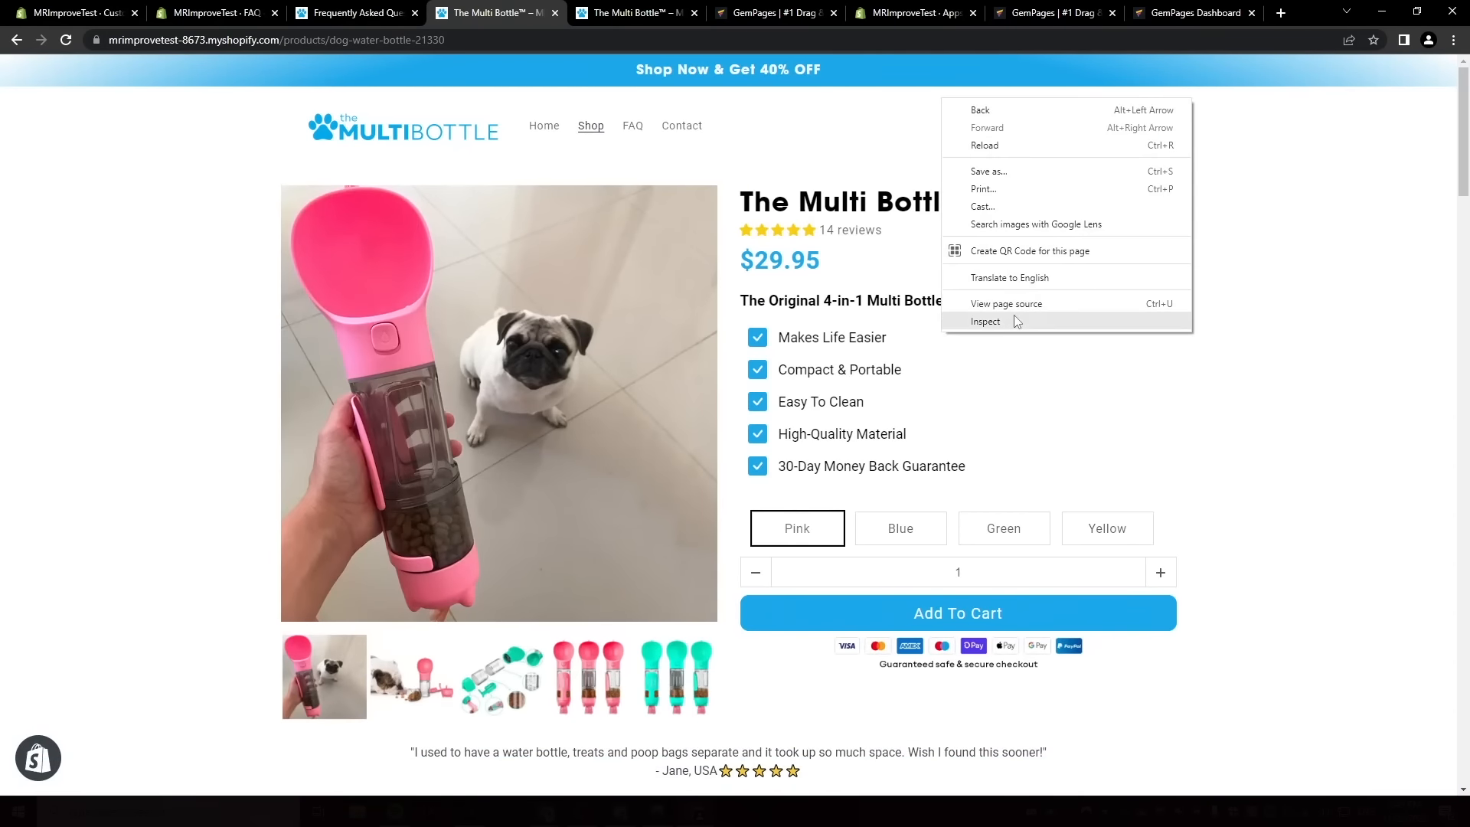
left_click(985, 321)
scroll(604, 247, "down", 3)
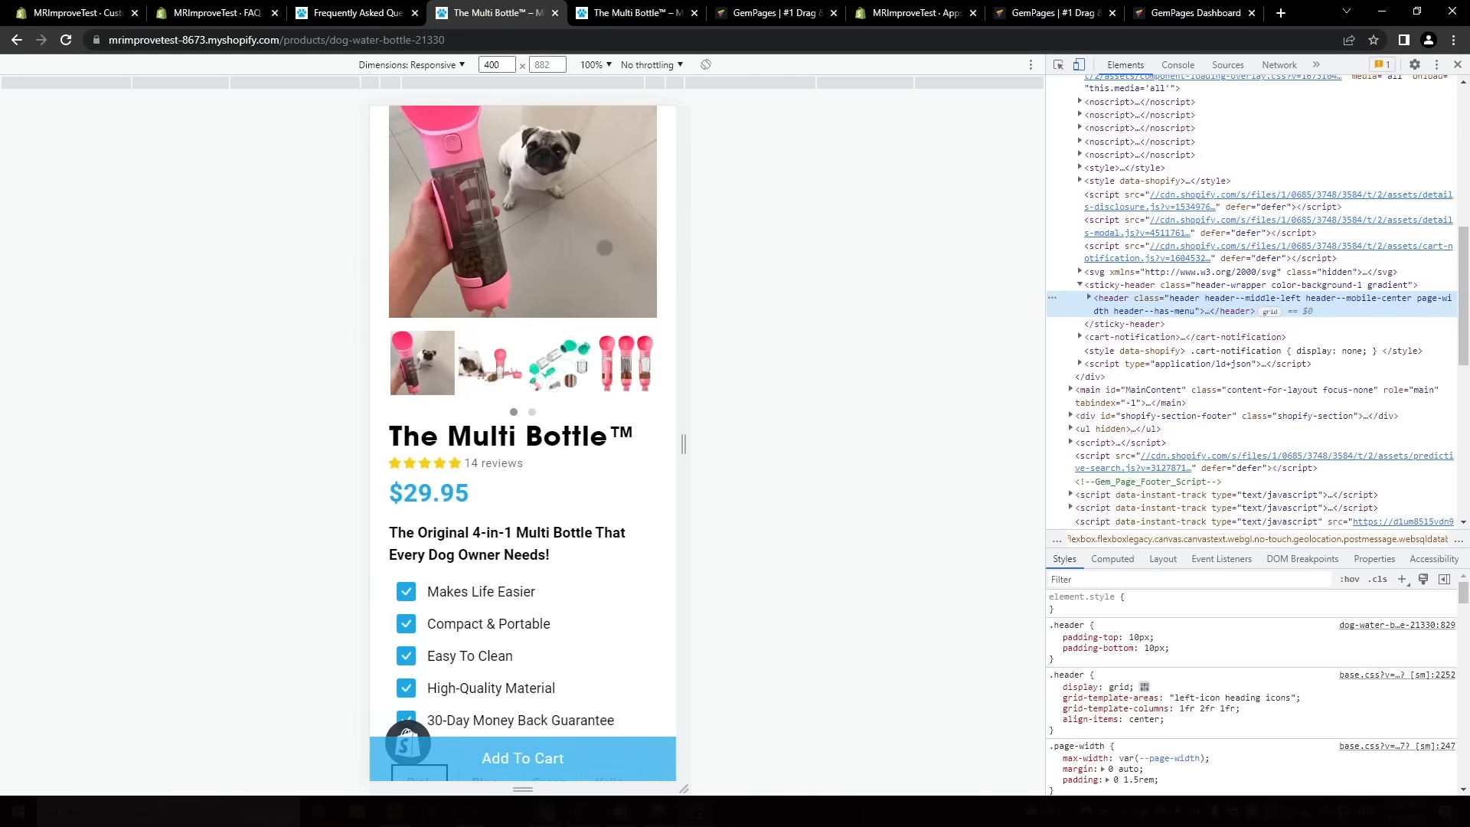
scroll(604, 248, "down", 12)
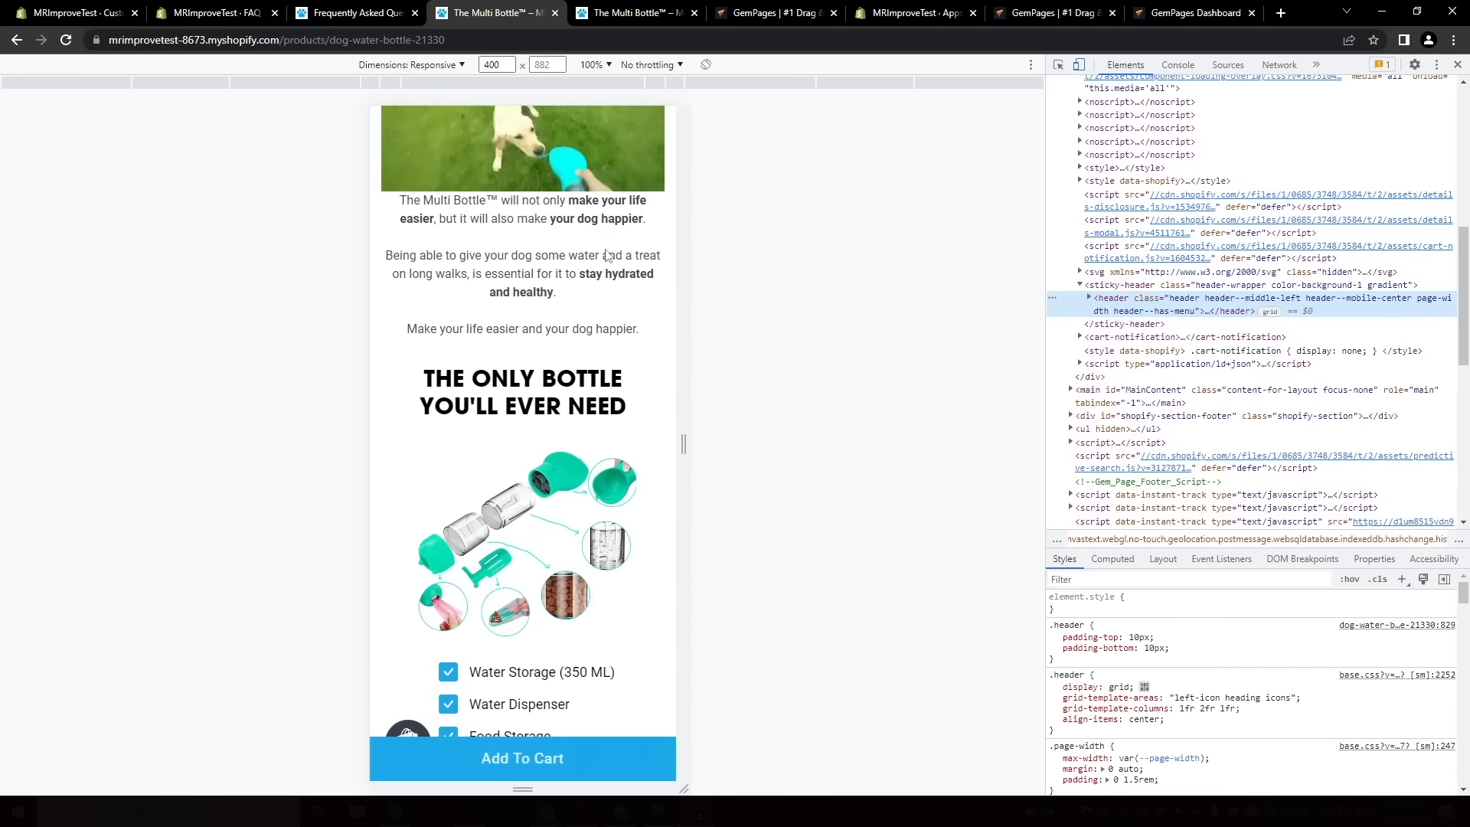
scroll(607, 255, "down", 15)
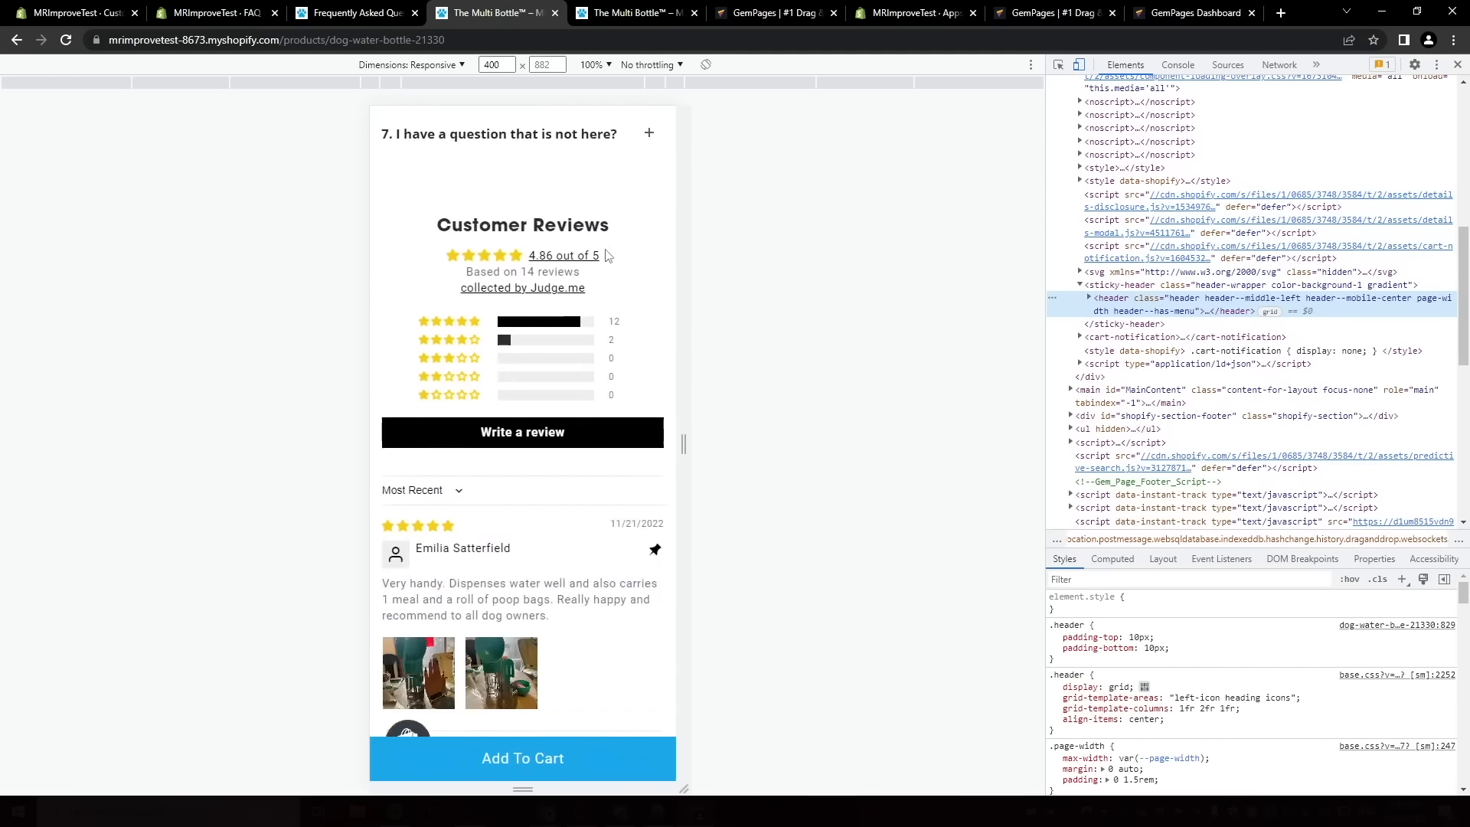
scroll(606, 255, "down", 10)
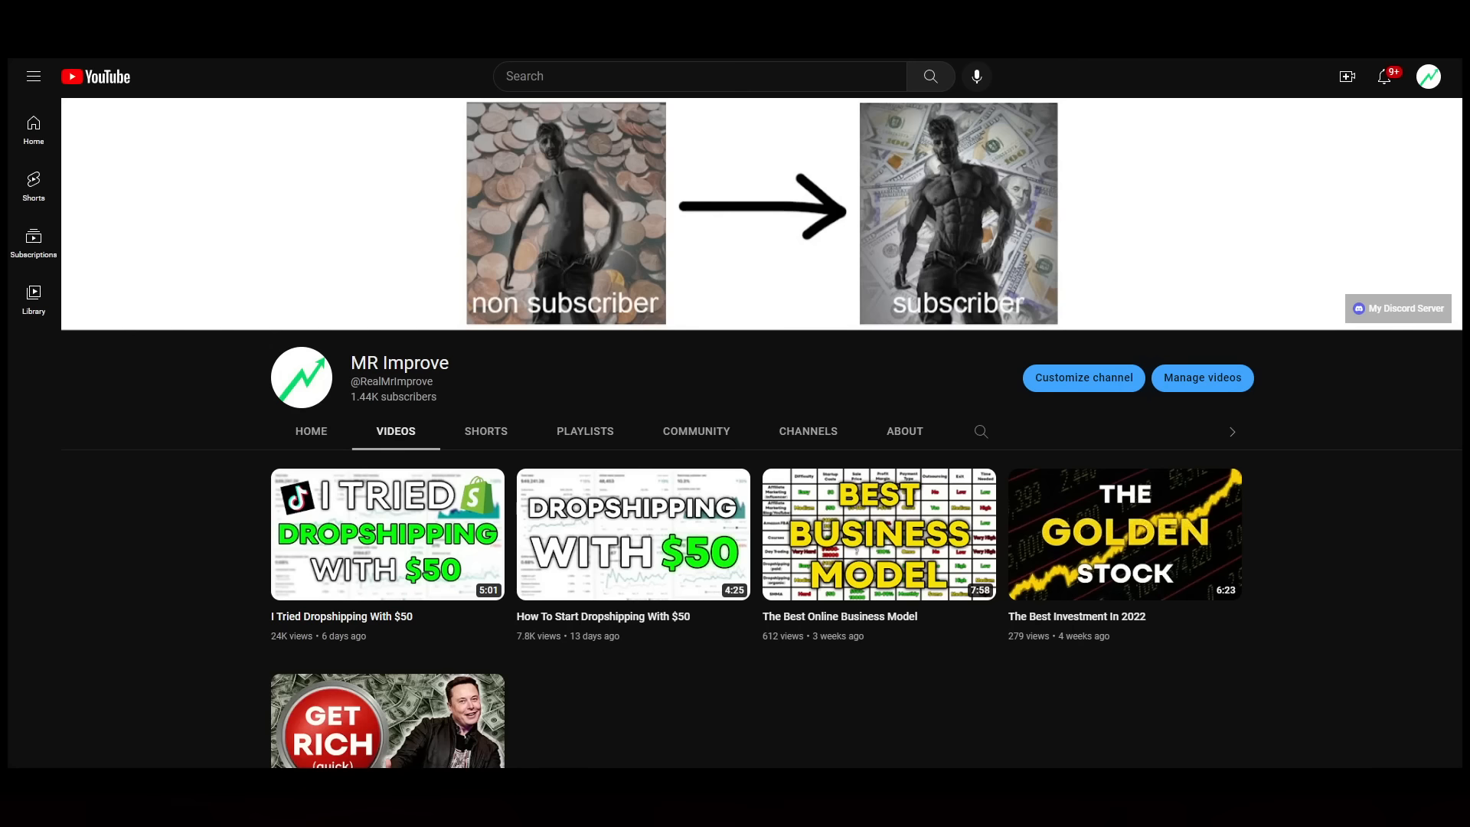